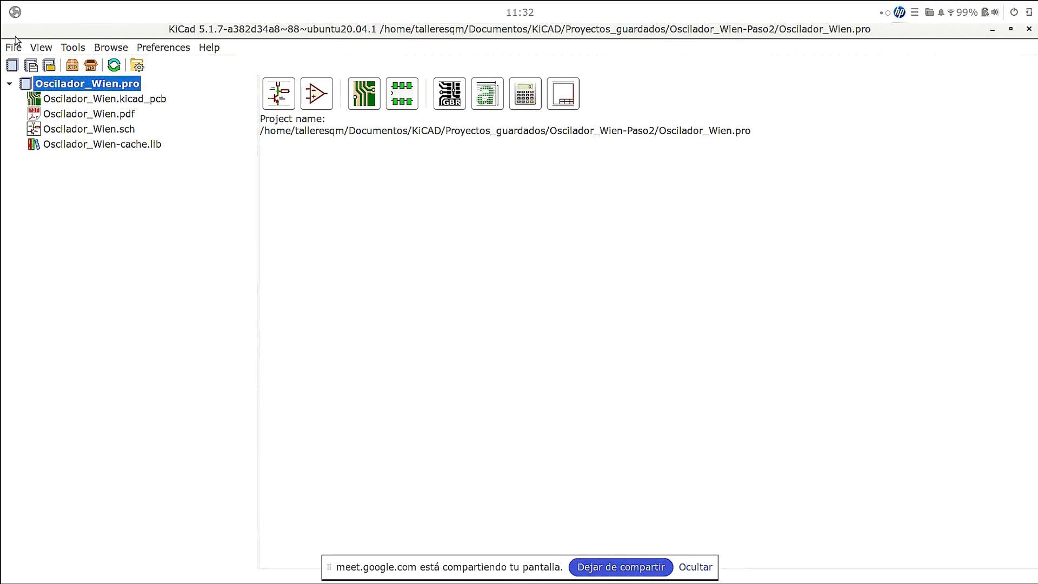
- Start a new blank project and create a folder named sesion_online inside the KiCAD folder for it
{"action": "left_click", "coordinate": [18, 48]}
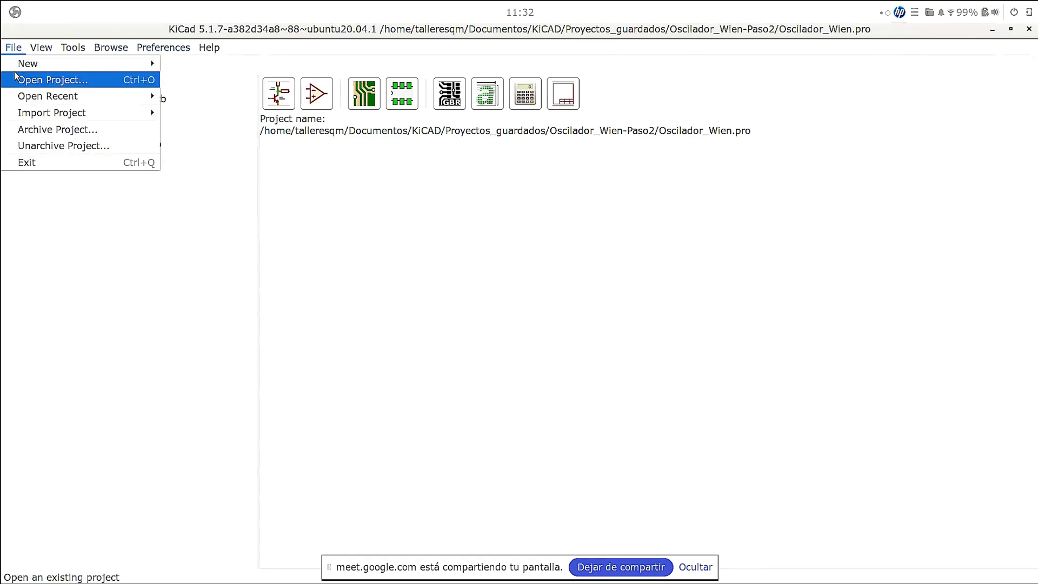
{"action": "mouse_move", "coordinate": [19, 64]}
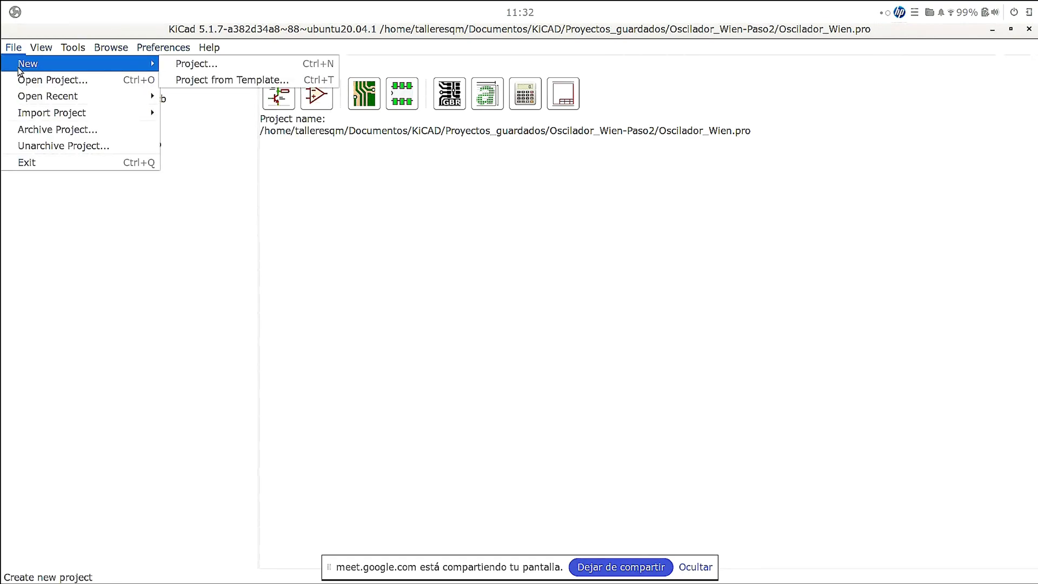
{"action": "left_click", "coordinate": [176, 64]}
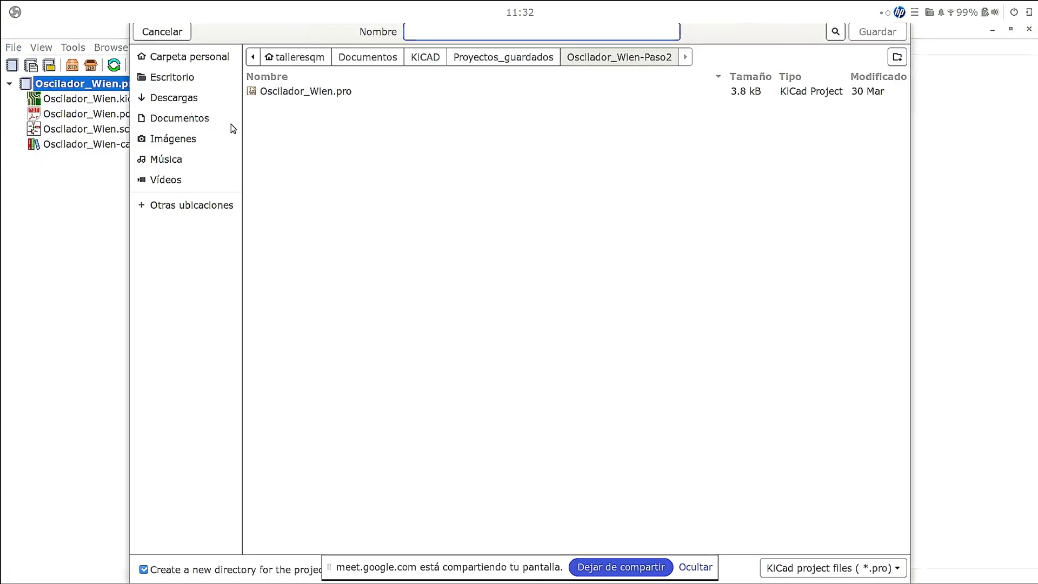
{"action": "left_click", "coordinate": [438, 59]}
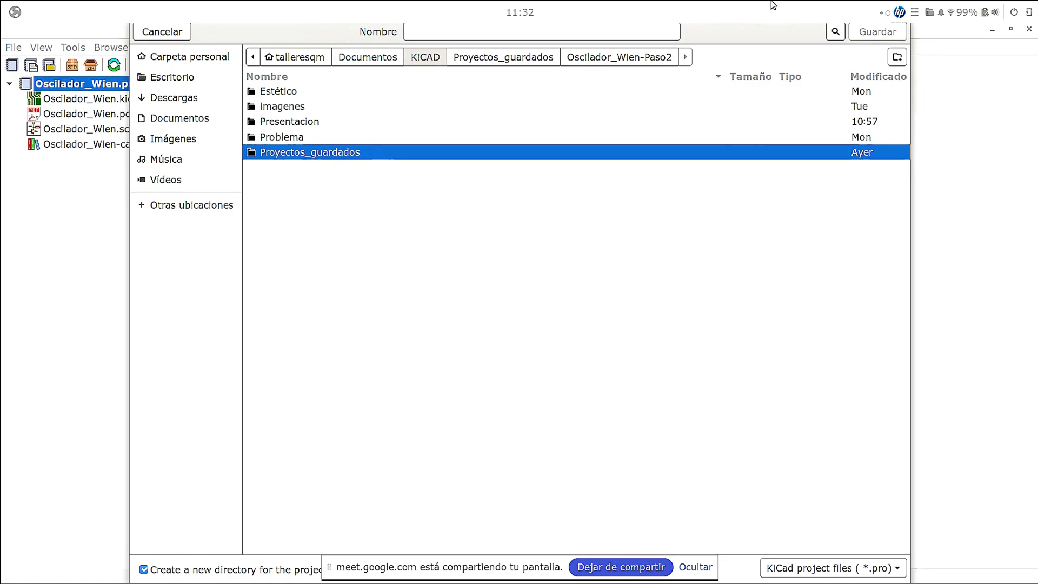
{"action": "left_click", "coordinate": [896, 57]}
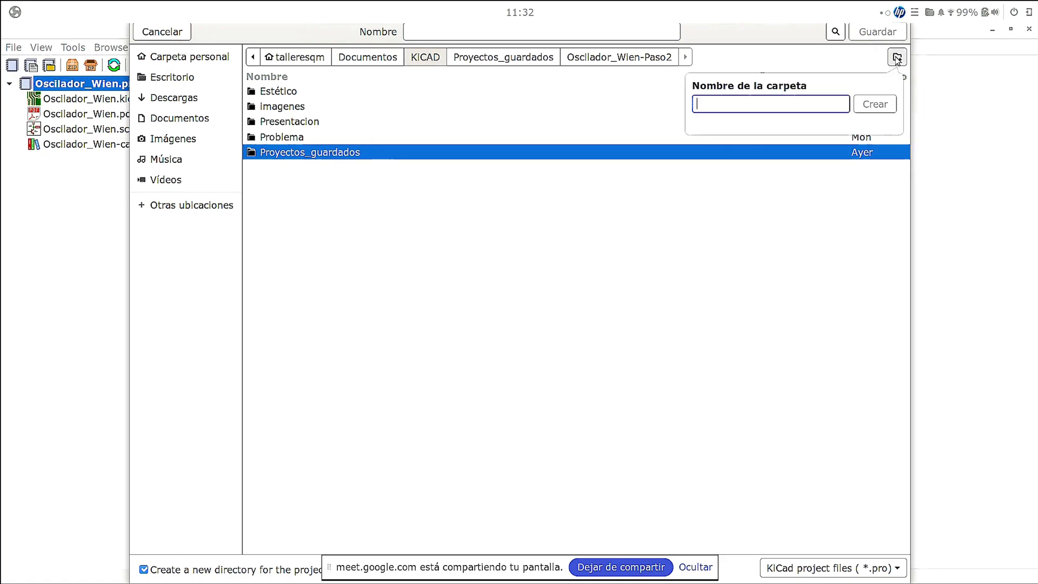
{"action": "type", "text": "nu"}
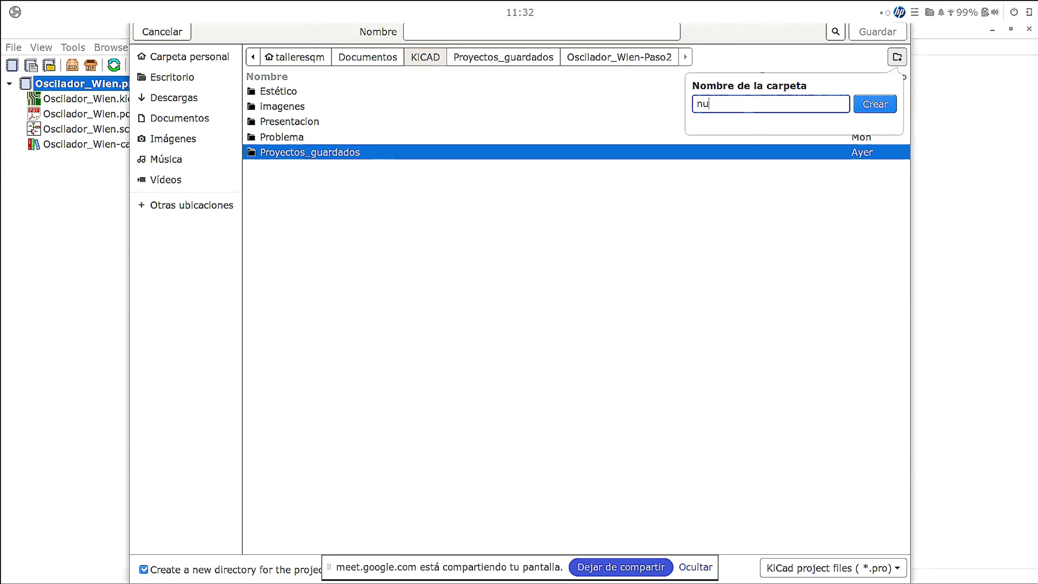
{"action": "type", "text": "evo_pr"}
{"action": "key", "text": "BackSpace"}
{"action": "key", "text": "BackSpace"}
{"action": "key", "text": "BackSpace"}
{"action": "key", "text": "BackSpace"}
{"action": "key", "text": "BackSpace"}
{"action": "key", "text": "BackSpace"}
{"action": "key", "text": "BackSpace"}
{"action": "type", "text": "sesion_online"}
{"action": "key", "text": "Return"}
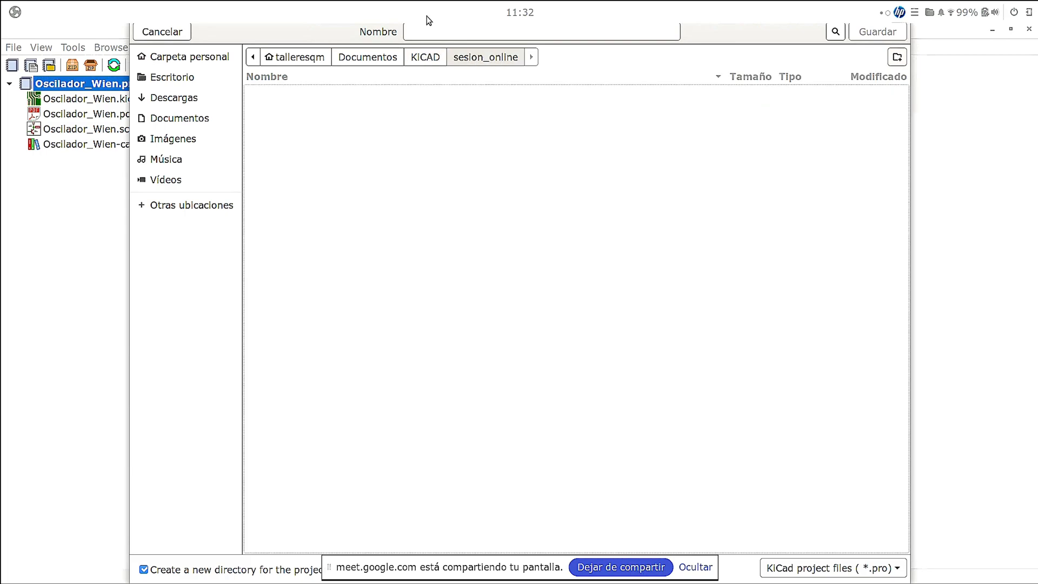
- Name the new project oscilador and save it in the sesion_online folder
{"action": "left_click", "coordinate": [474, 31]}
{"action": "type", "text": "oscilador"}
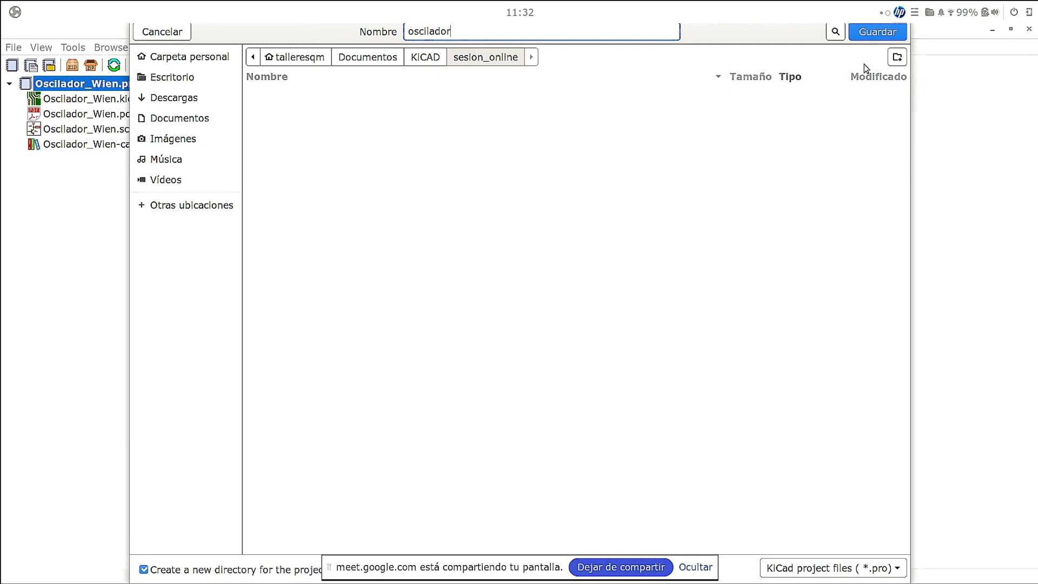
{"action": "left_click", "coordinate": [874, 33]}
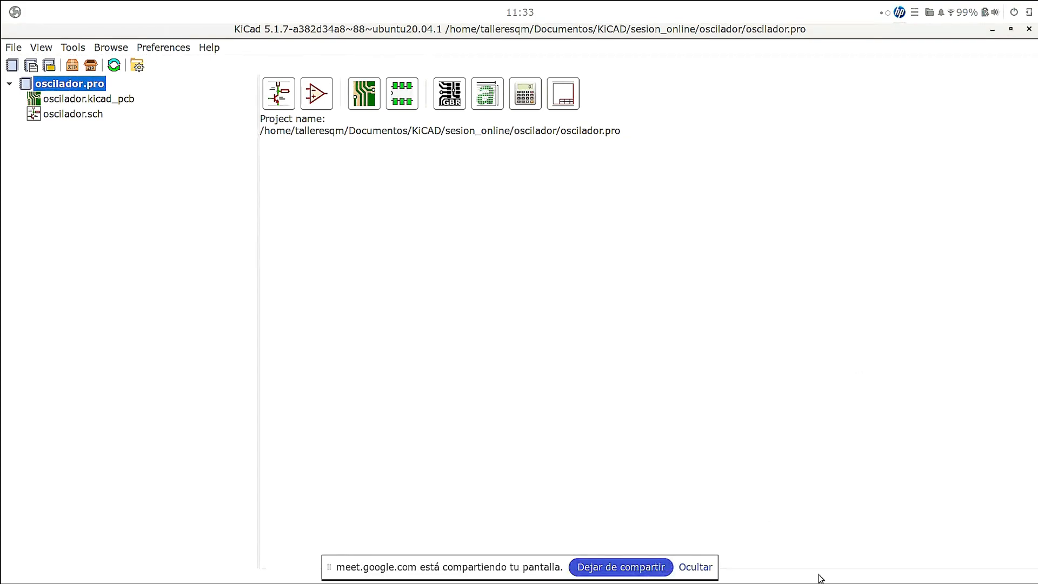
- Switch to the file manager and open Propuesta_de_problema.pdf from the KiCAD folder
{"action": "left_click", "coordinate": [697, 566]}
{"action": "mouse_move", "coordinate": [584, 583]}
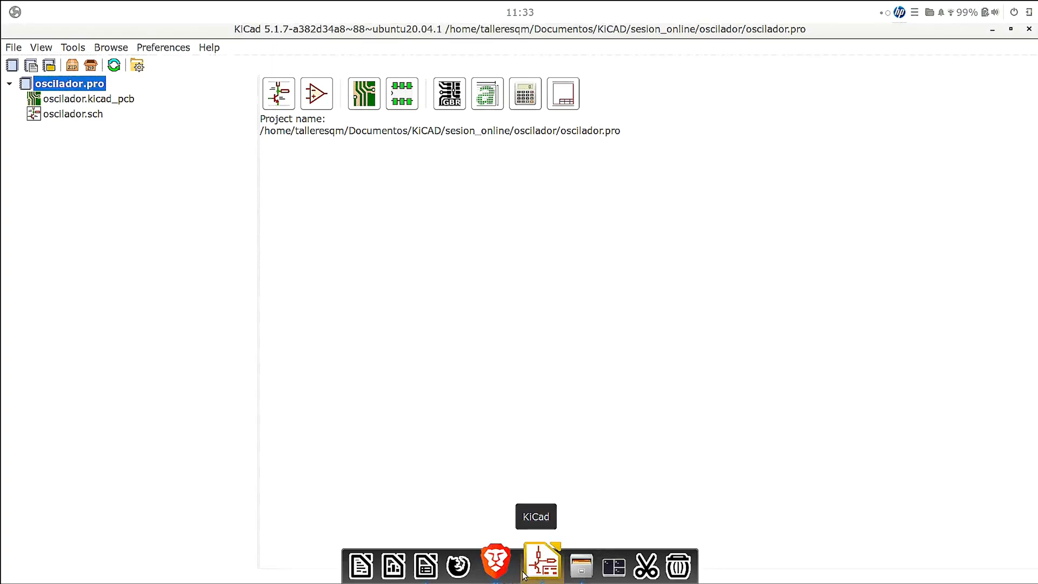
{"action": "left_click", "coordinate": [564, 572]}
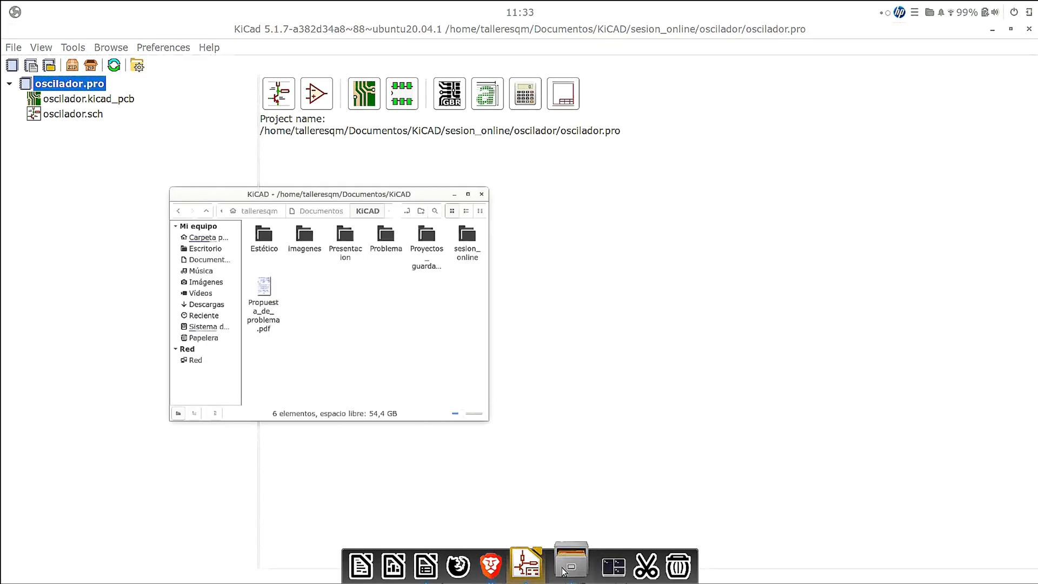
{"action": "double_click", "coordinate": [161, 229]}
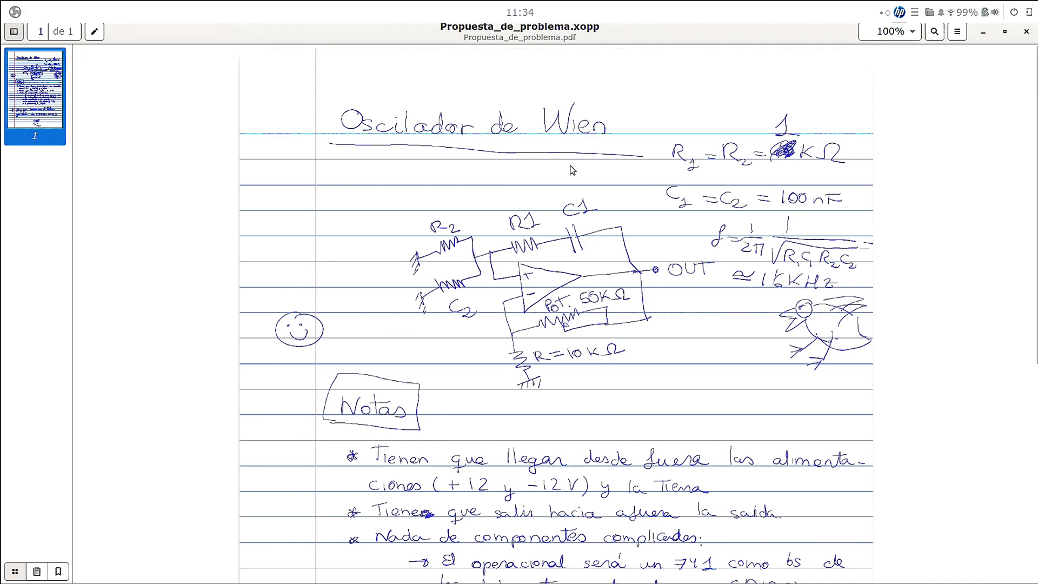
- Examine the hand-drawn Wien oscillator circuit, its component values and the design notes in the problem document
{"action": "scroll", "coordinate": [590, 194], "scroll_direction": "down", "scroll_amount": 2}
{"action": "scroll", "coordinate": [589, 194], "scroll_direction": "down", "scroll_amount": 2}
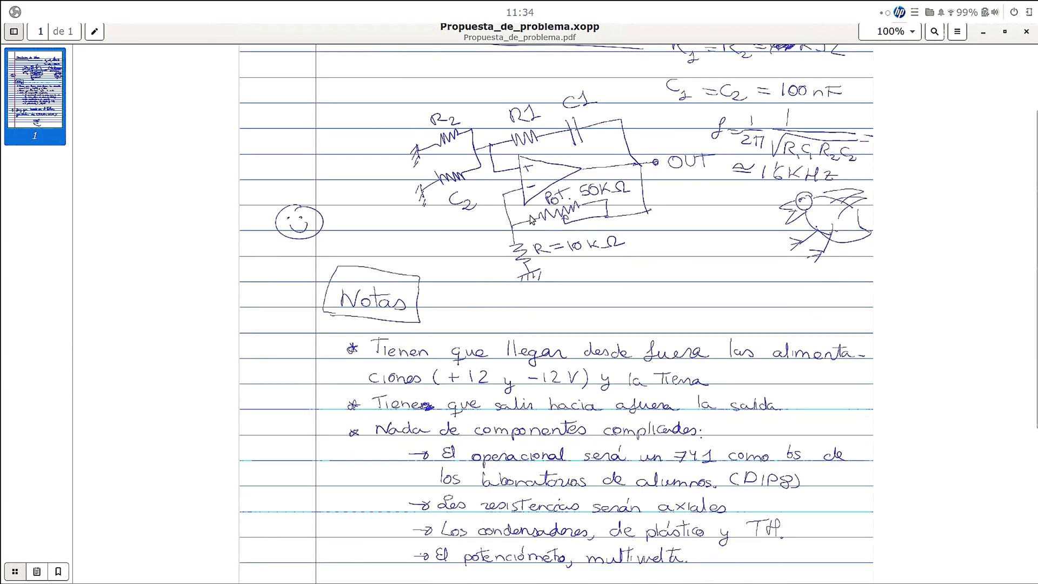
{"action": "scroll", "coordinate": [649, 225], "scroll_direction": "up", "scroll_amount": 2}
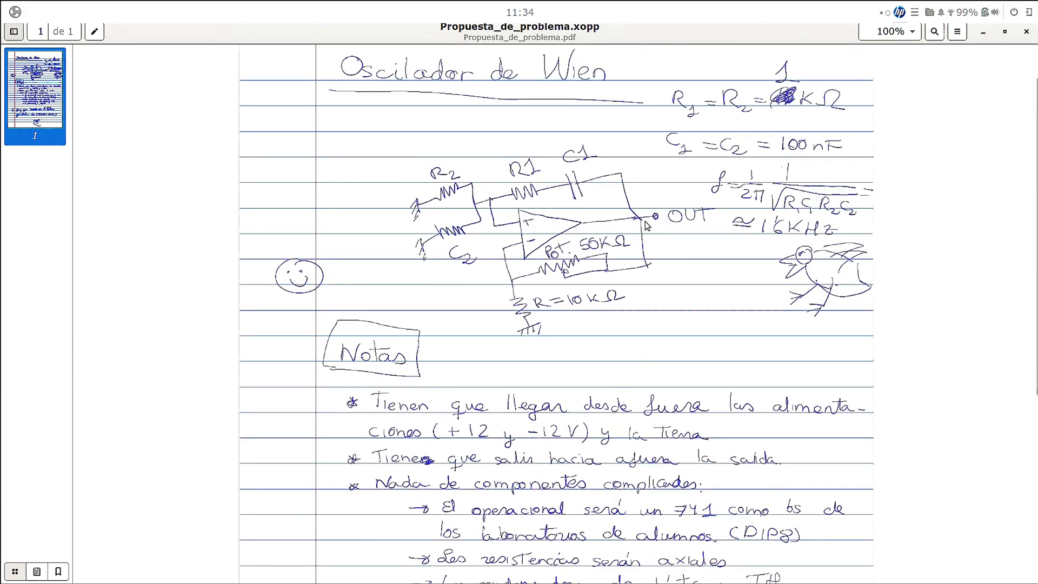
{"action": "scroll", "coordinate": [589, 162], "scroll_direction": "down", "scroll_amount": 2}
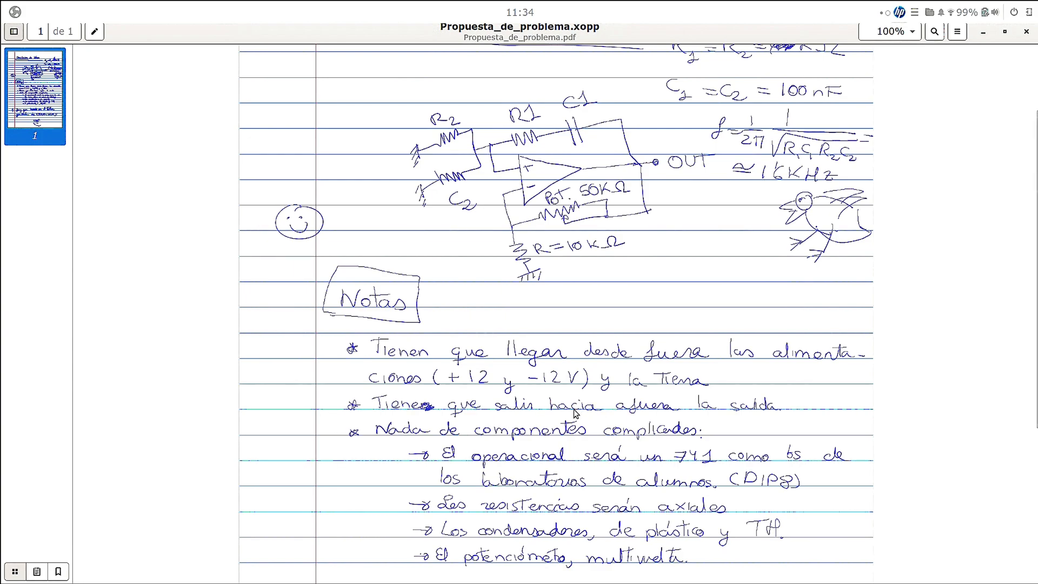
{"action": "scroll", "coordinate": [570, 411], "scroll_direction": "down", "scroll_amount": 2}
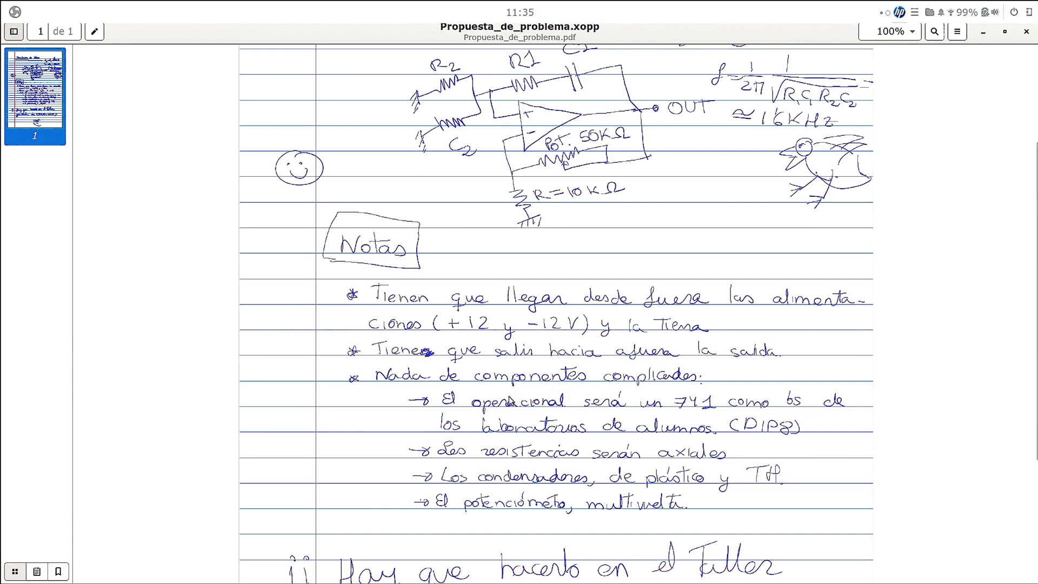
{"action": "scroll", "coordinate": [511, 400], "scroll_direction": "up", "scroll_amount": 2}
{"action": "scroll", "coordinate": [511, 400], "scroll_direction": "up", "scroll_amount": 2}
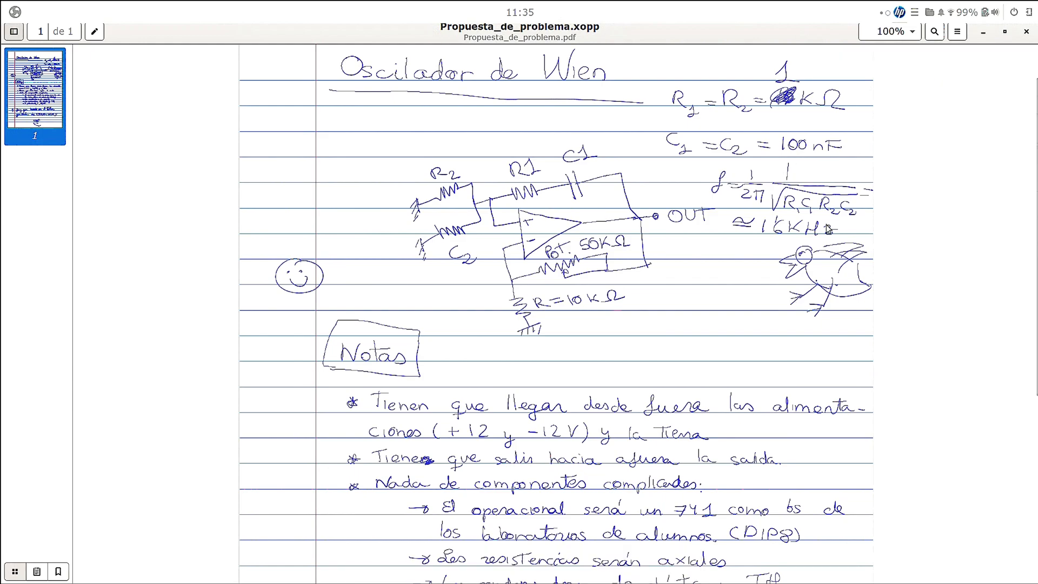
- Minimize the problem document, return to the KiCad project window and open the oscilador.sch schematic
{"action": "left_click", "coordinate": [983, 33]}
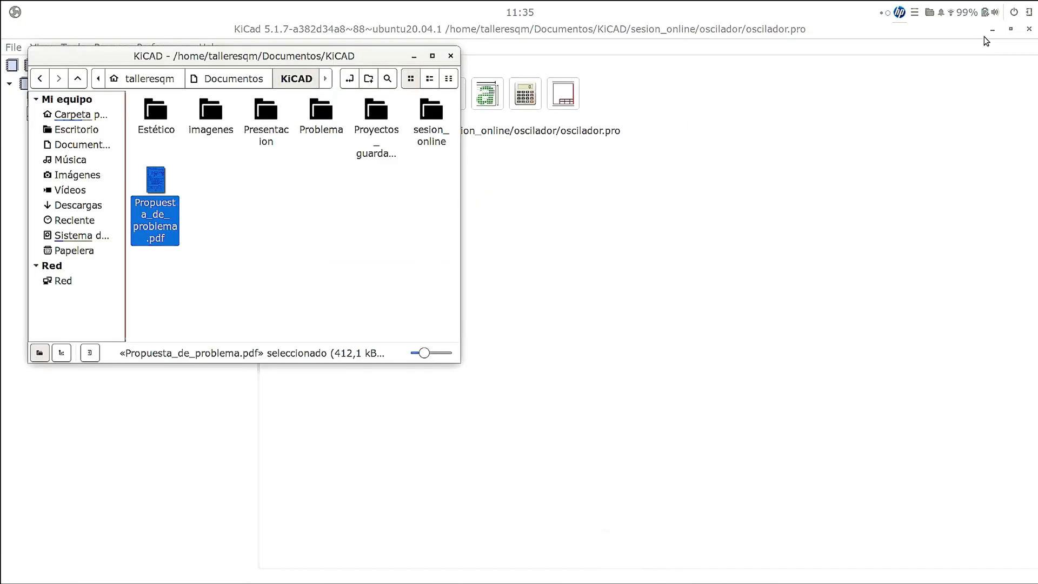
{"action": "left_click", "coordinate": [655, 229]}
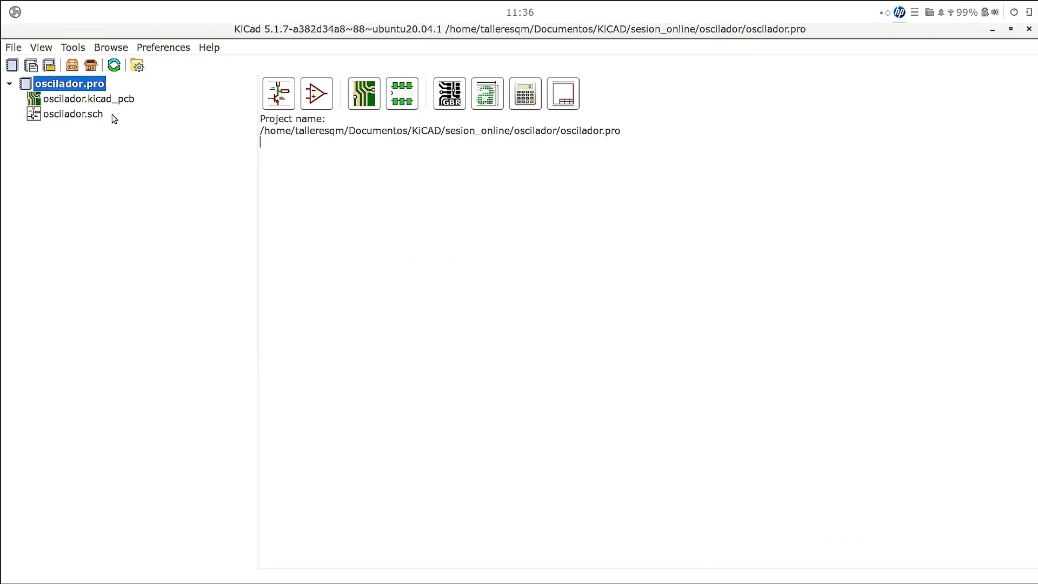
{"action": "left_click", "coordinate": [82, 118]}
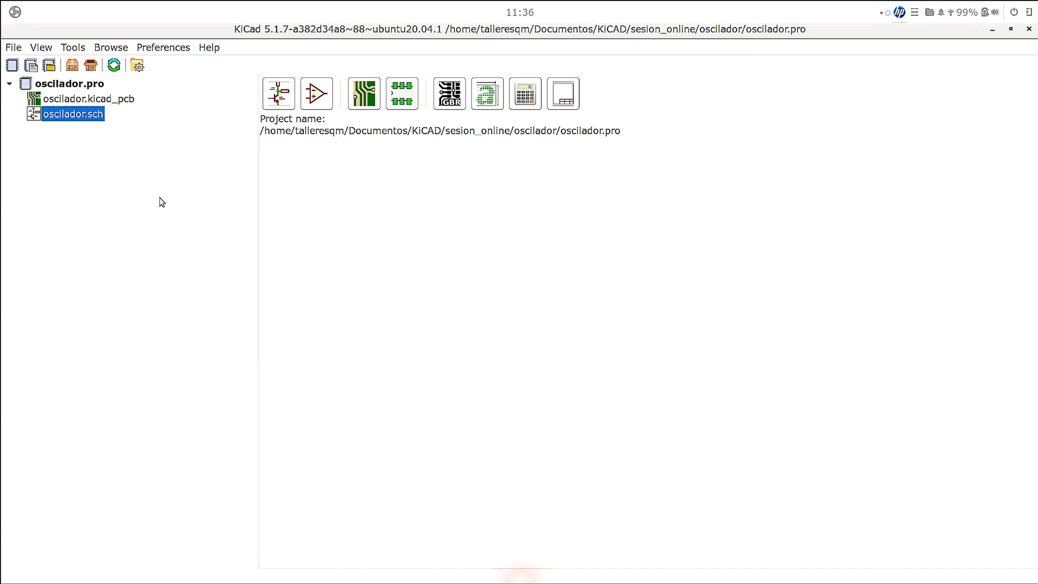
{"action": "double_click", "coordinate": [83, 114]}
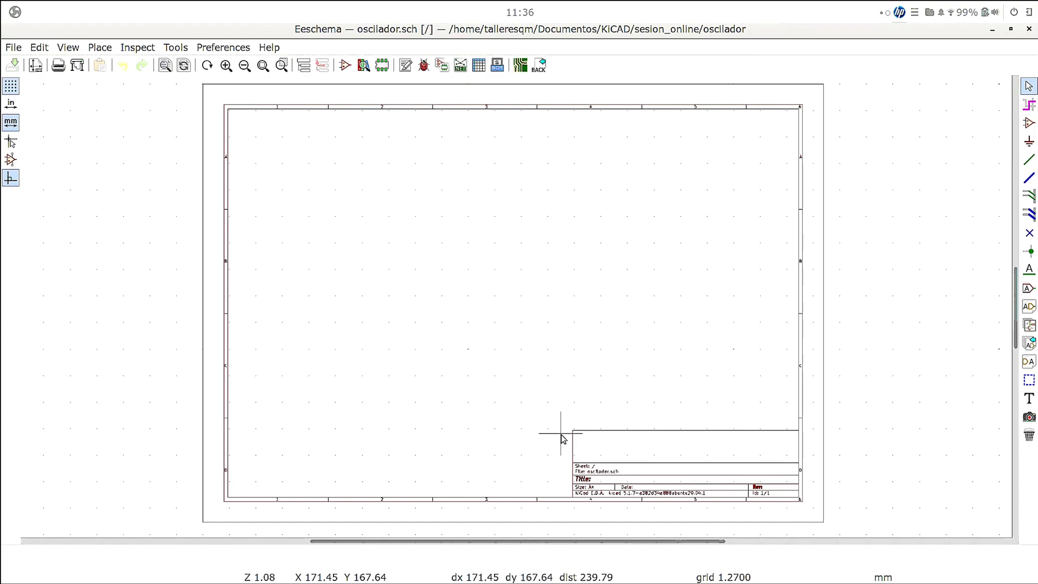
- Place the text "Placa de prueba" in the empty upper area of the sheet's title block
{"action": "left_click", "coordinate": [1028, 399]}
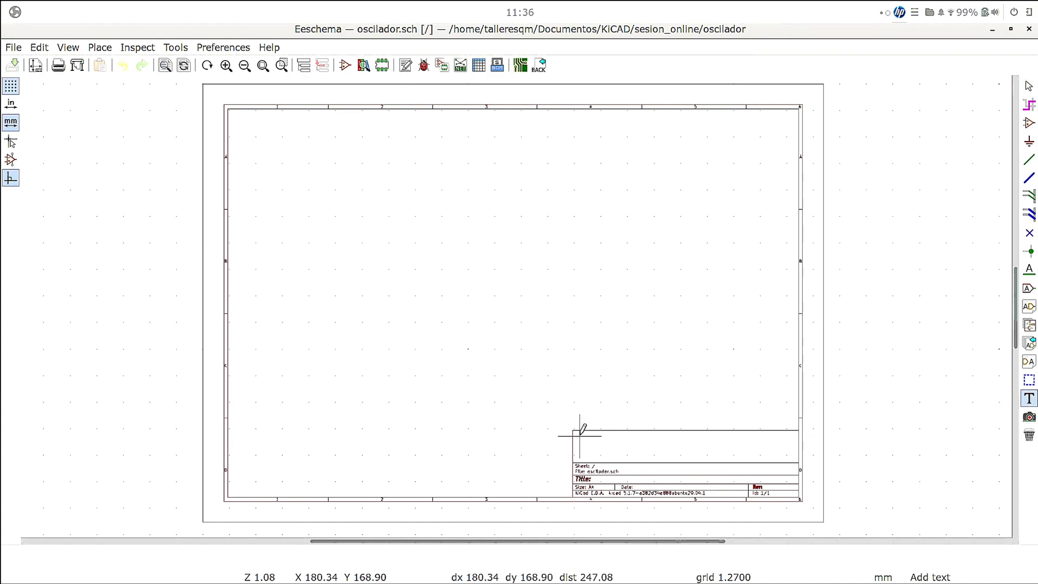
{"action": "left_click", "coordinate": [582, 432]}
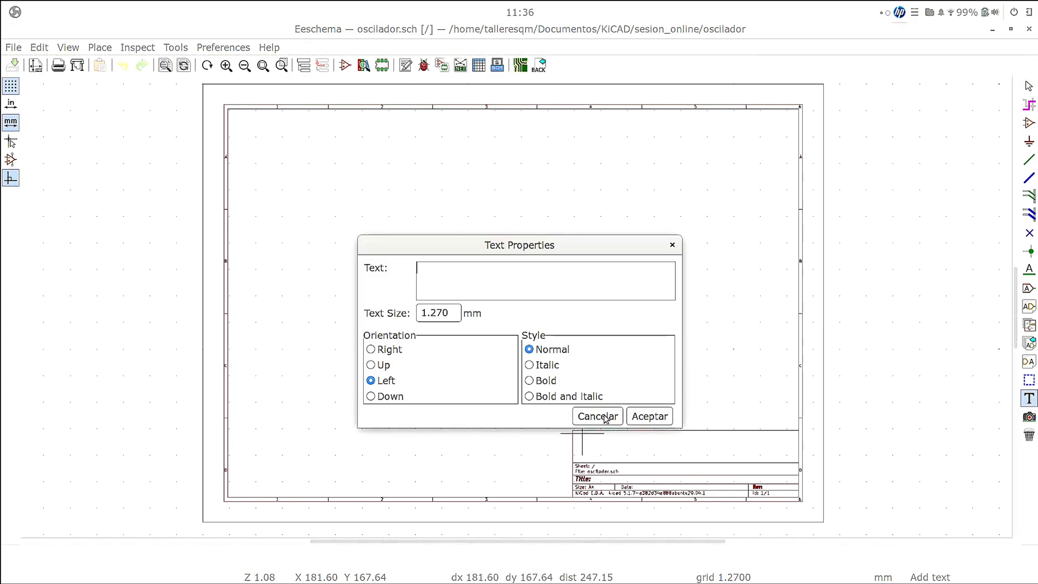
{"action": "type", "text": "Placa de prueba"}
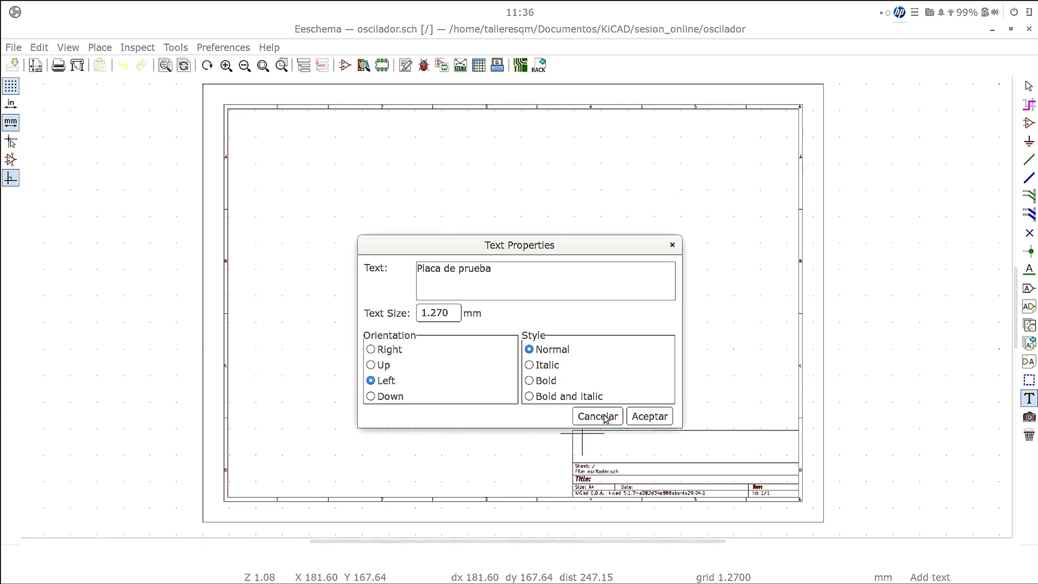
{"action": "left_click", "coordinate": [656, 417]}
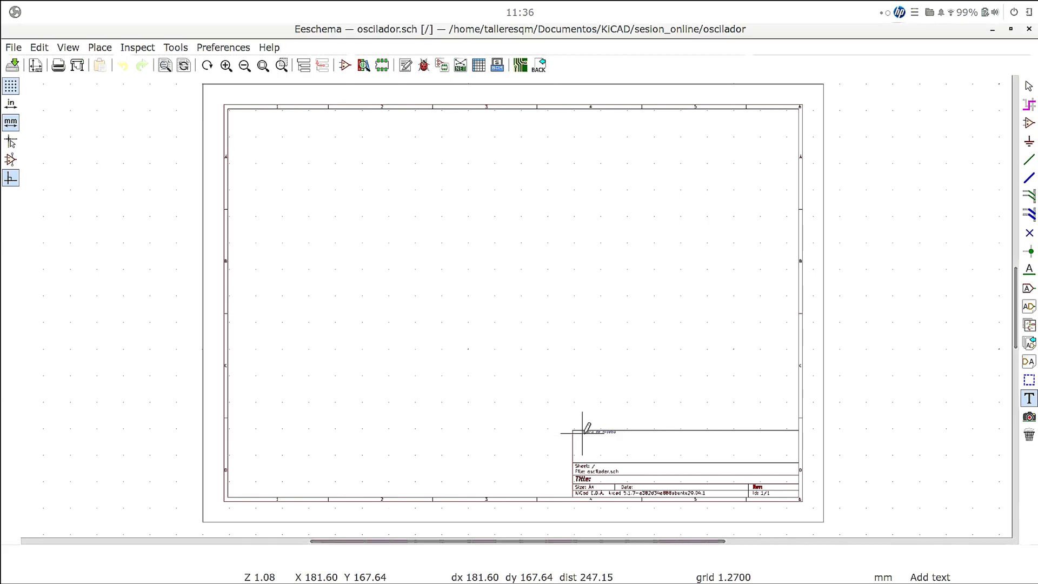
{"action": "left_click", "coordinate": [587, 438]}
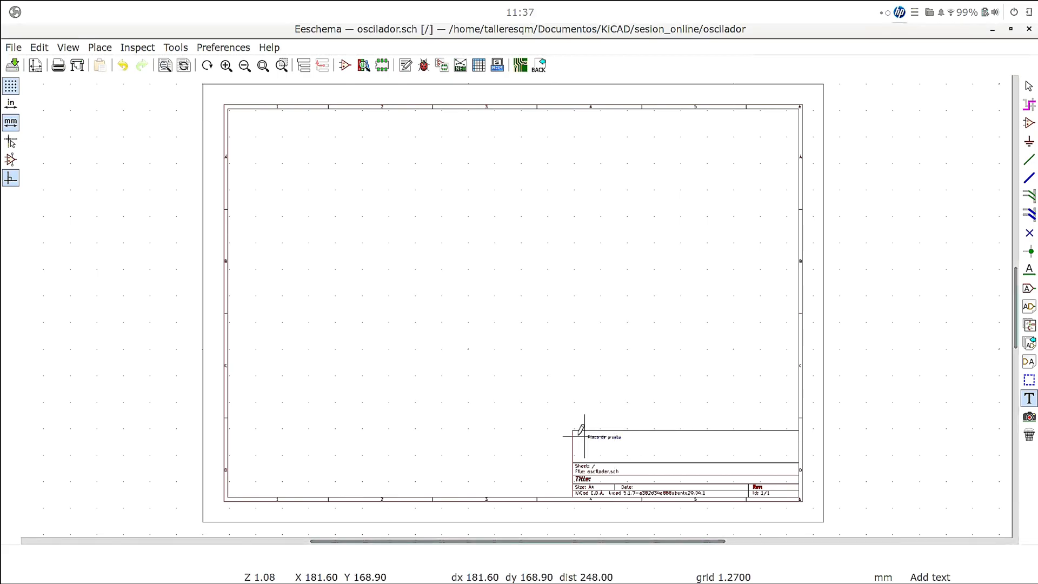
{"action": "right_click", "coordinate": [563, 430]}
{"action": "left_click", "coordinate": [600, 440]}
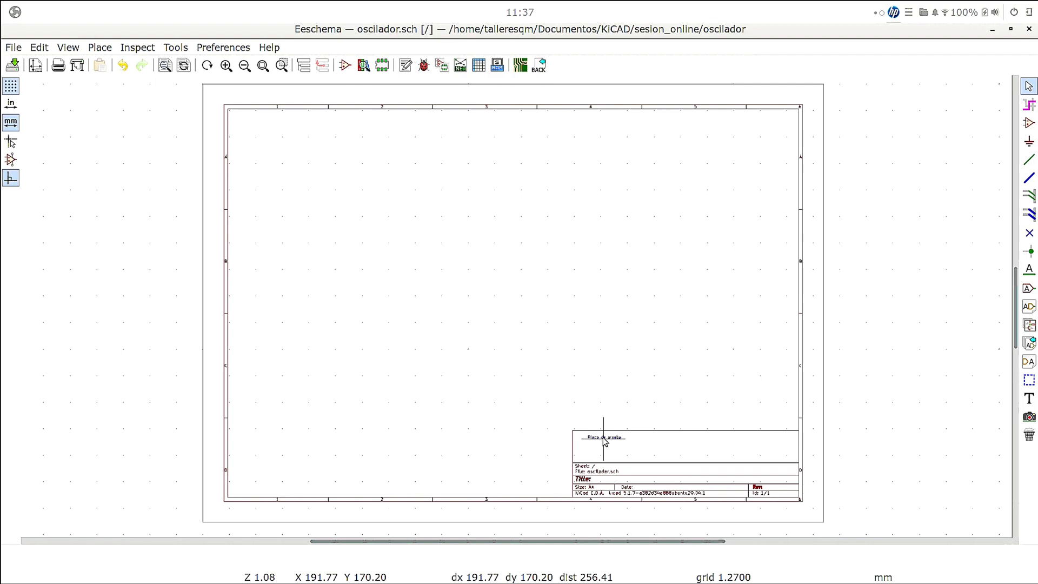
- Set the size of the "Placa de prueba" text to 20 mm
{"action": "right_click", "coordinate": [605, 442]}
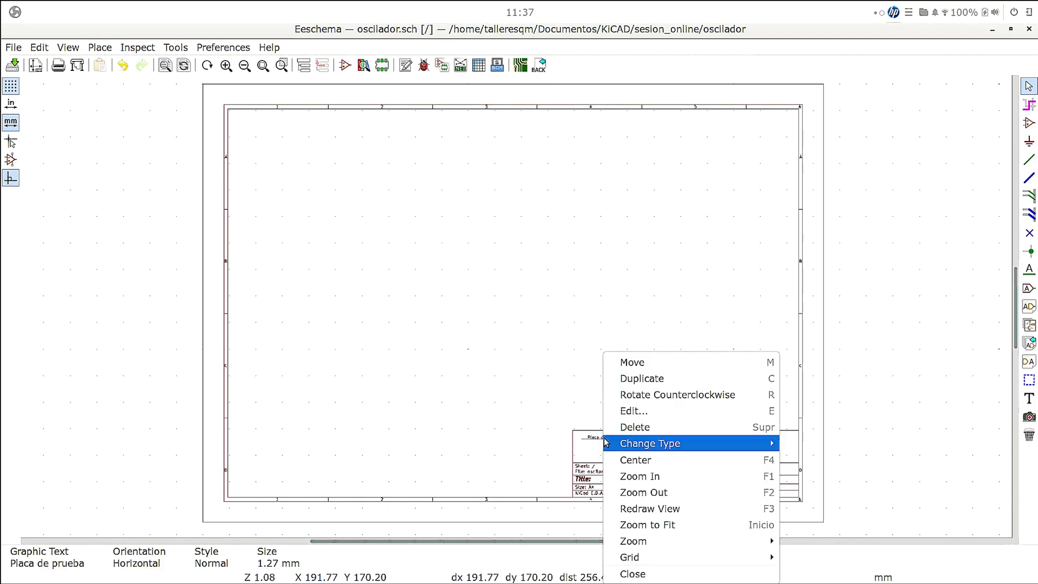
{"action": "left_click", "coordinate": [650, 411]}
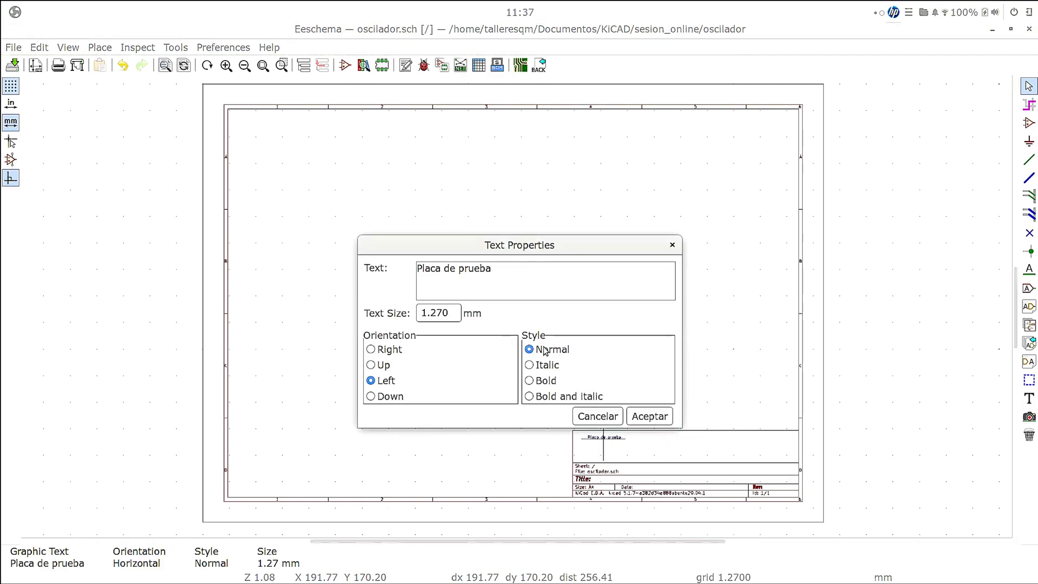
{"action": "left_click_drag", "start_coordinate": [431, 313], "coordinate": [446, 311]}
{"action": "double_click", "coordinate": [446, 310]}
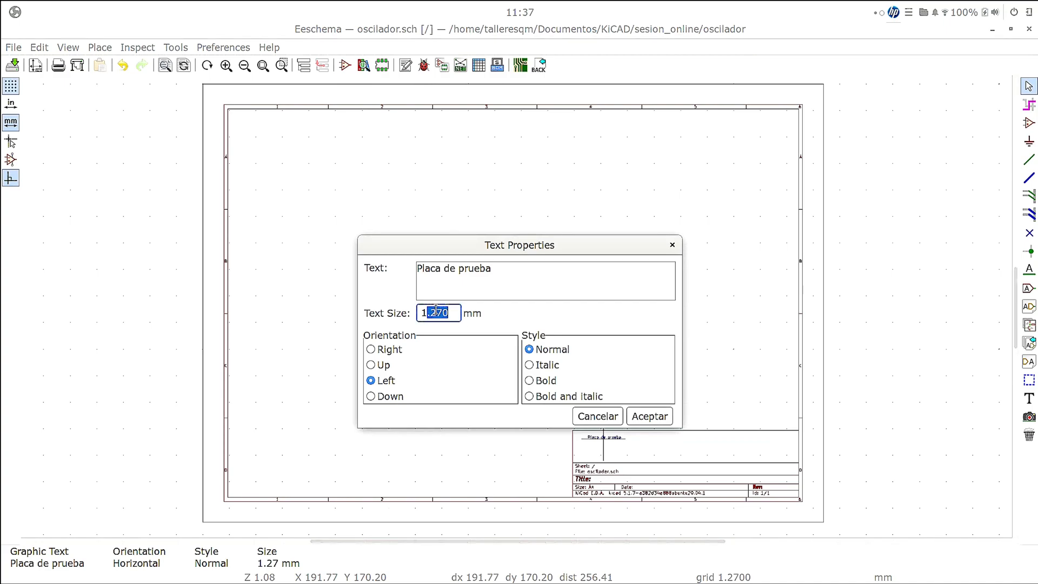
{"action": "left_click", "coordinate": [444, 306]}
{"action": "triple_click", "coordinate": [449, 308]}
{"action": "type", "text": "2"}
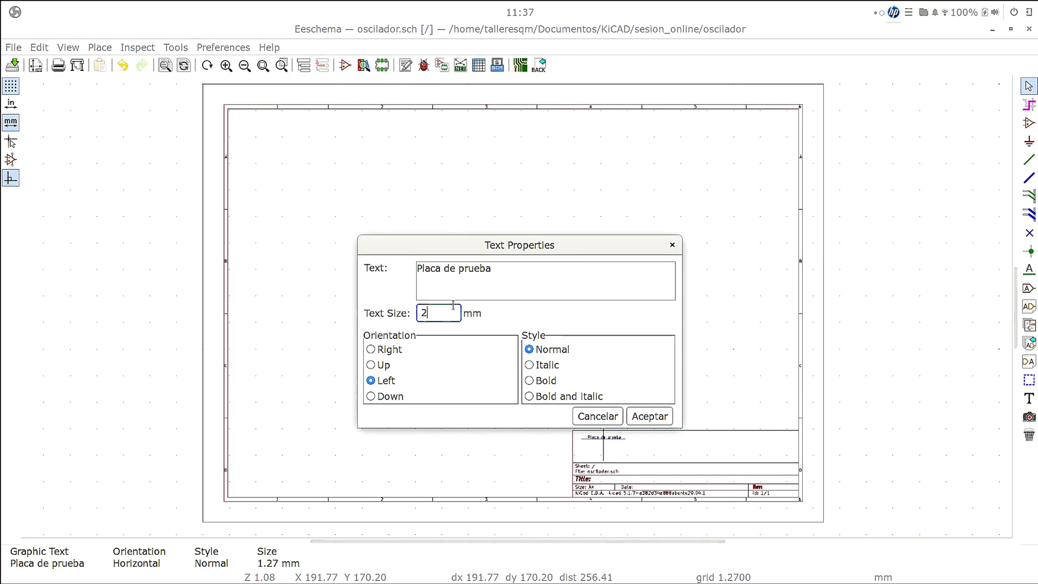
{"action": "type", "text": "0"}
{"action": "left_click", "coordinate": [650, 416]}
- Set the size of the "Placa de prueba" text to 5 mm
{"action": "double_click", "coordinate": [633, 430]}
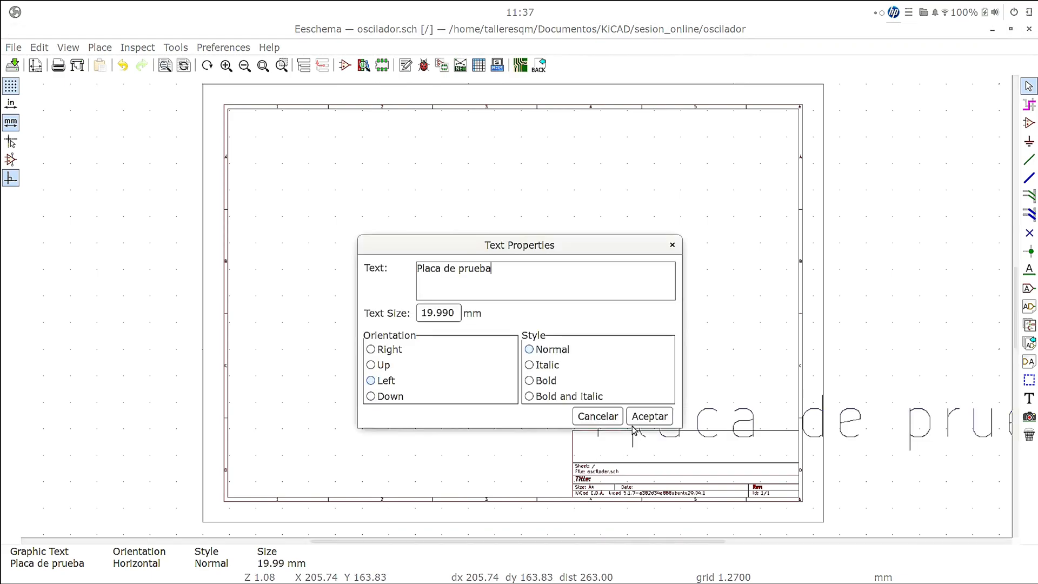
{"action": "double_click", "coordinate": [450, 312]}
{"action": "left_click", "coordinate": [450, 312]}
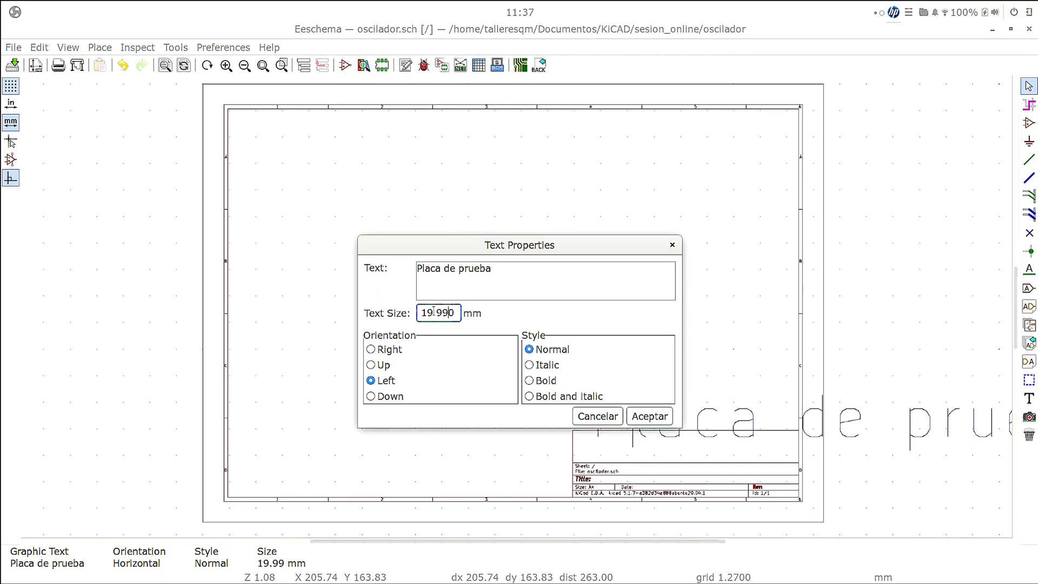
{"action": "left_click_drag", "start_coordinate": [453, 313], "coordinate": [387, 310]}
{"action": "type", "text": "5"}
{"action": "key", "text": "Delete"}
{"action": "left_click", "coordinate": [650, 417]}
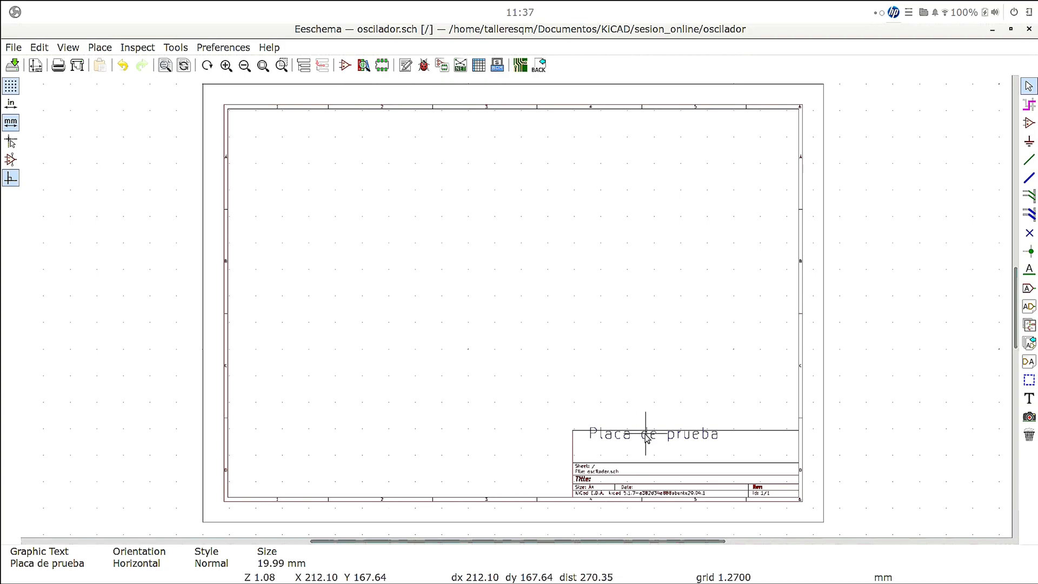
- Move the "Placa de prueba" text down and slightly right so it lies inside the empty upper area of the title block
{"action": "right_click", "coordinate": [646, 434]}
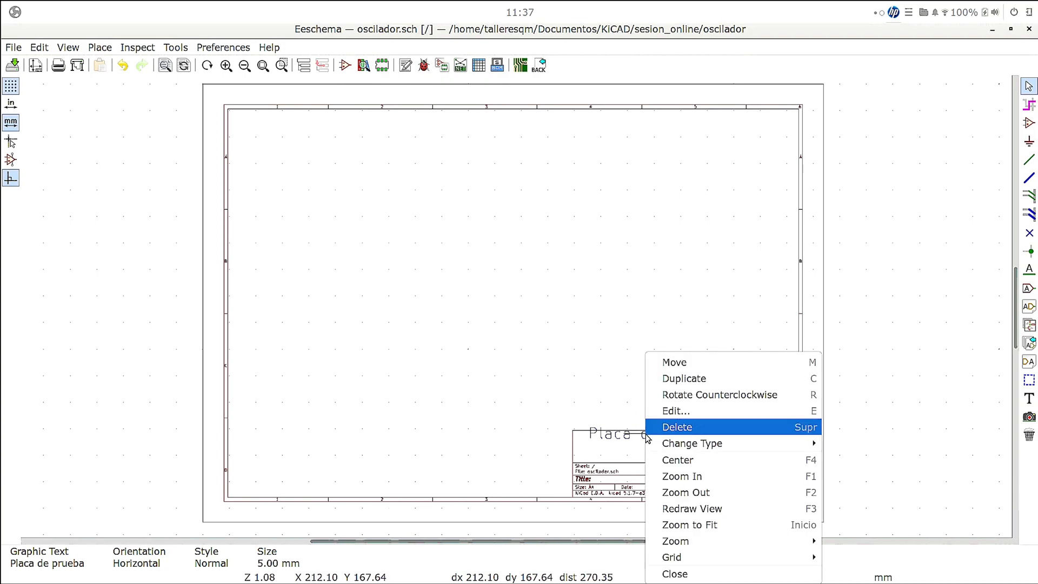
{"action": "left_click", "coordinate": [656, 371]}
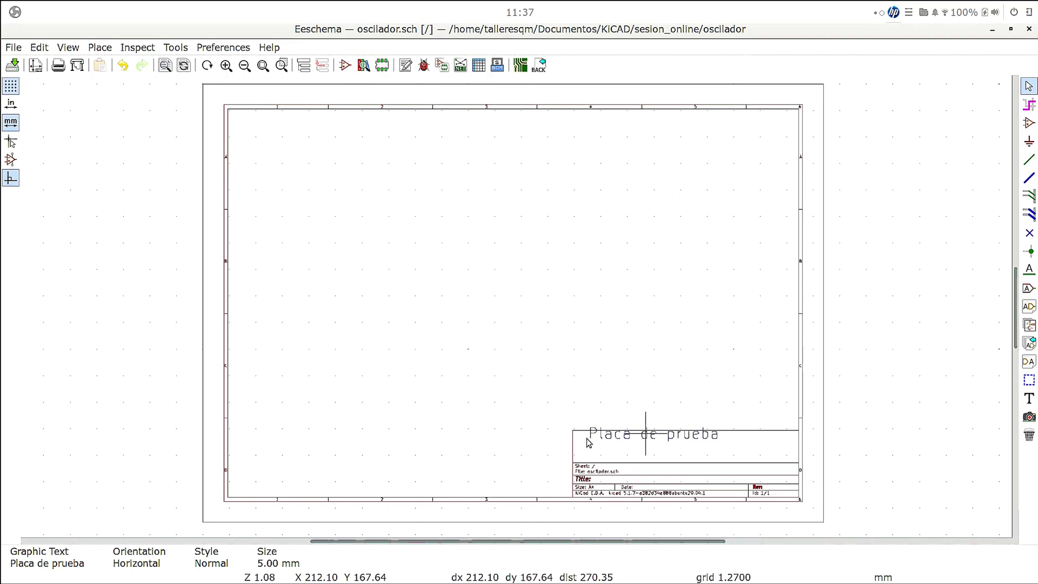
{"action": "left_click", "coordinate": [604, 453]}
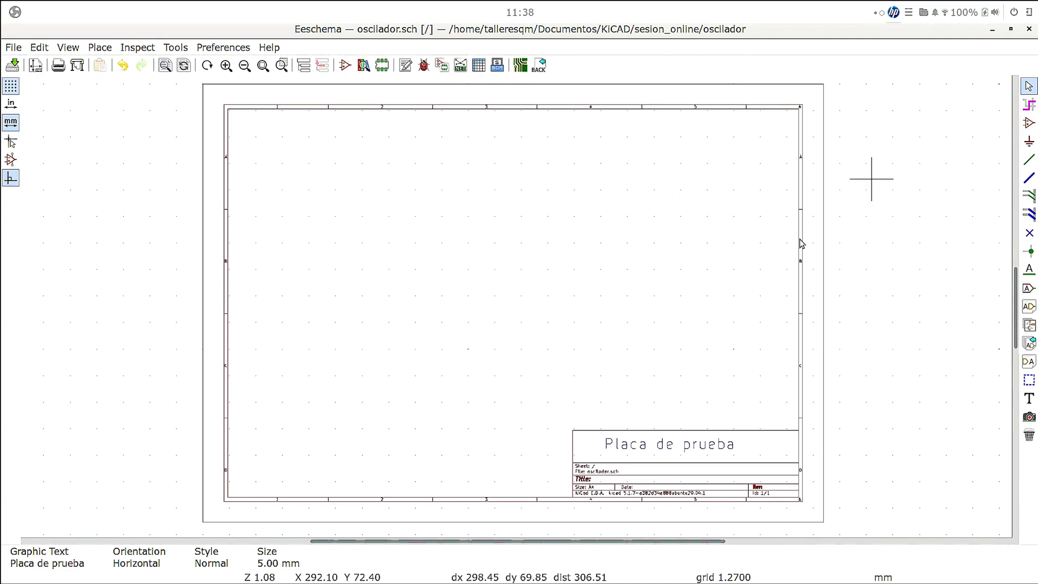
- Place an LM741 symbol from the Amplifier_Operational library in the upper middle of the sheet, at about X 111.76, Y 83.80 mm
{"action": "left_click", "coordinate": [1028, 124]}
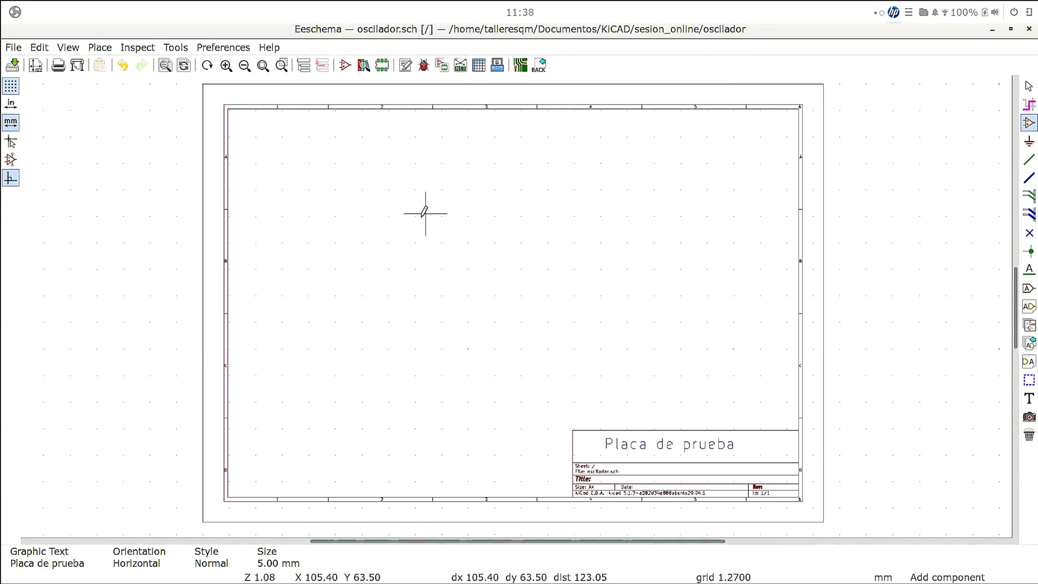
{"action": "left_click", "coordinate": [474, 240]}
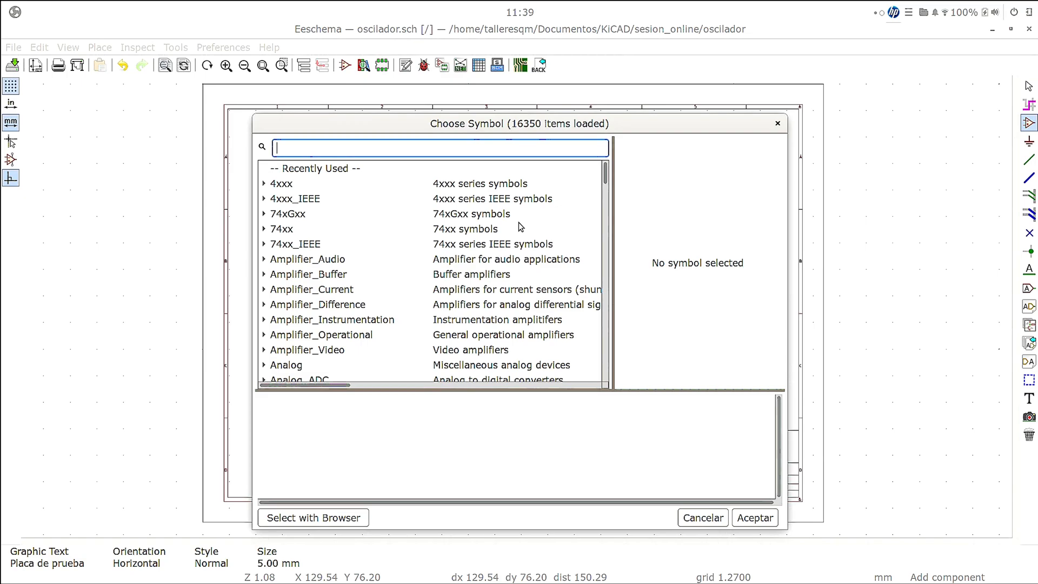
{"action": "type", "text": "74"}
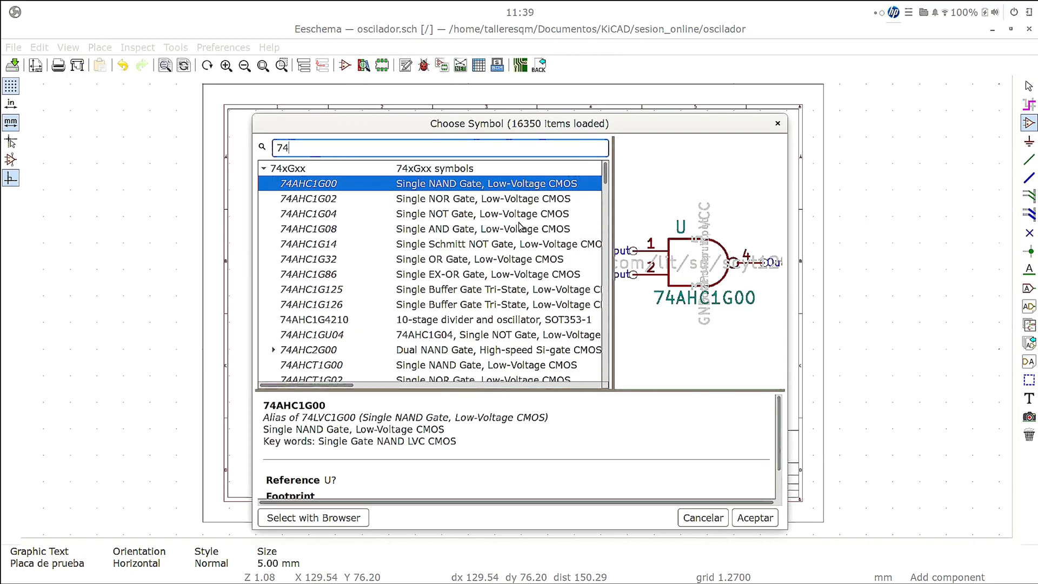
{"action": "type", "text": "1"}
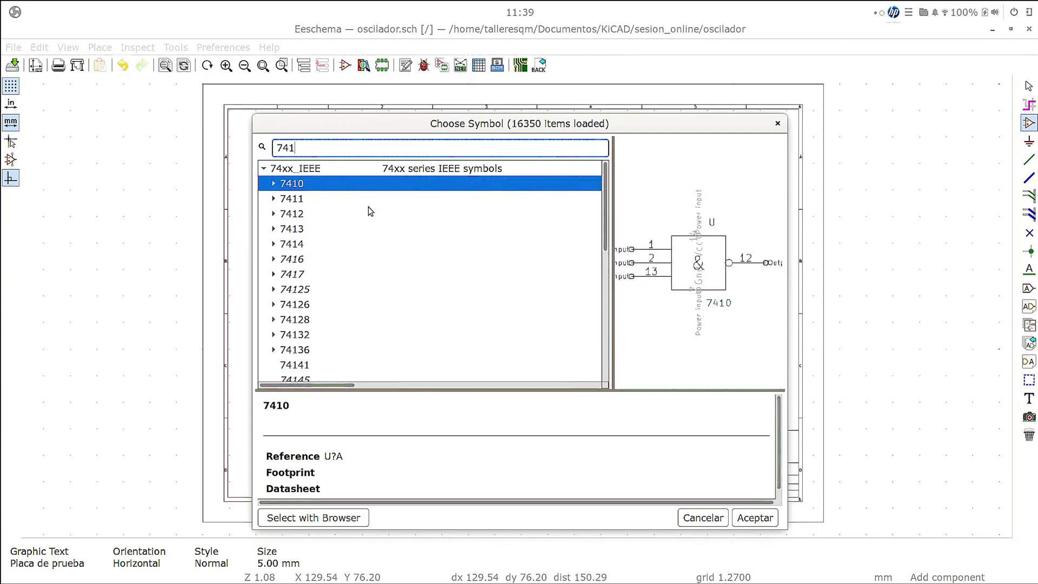
{"action": "scroll", "coordinate": [364, 211], "scroll_direction": "down", "scroll_amount": 6}
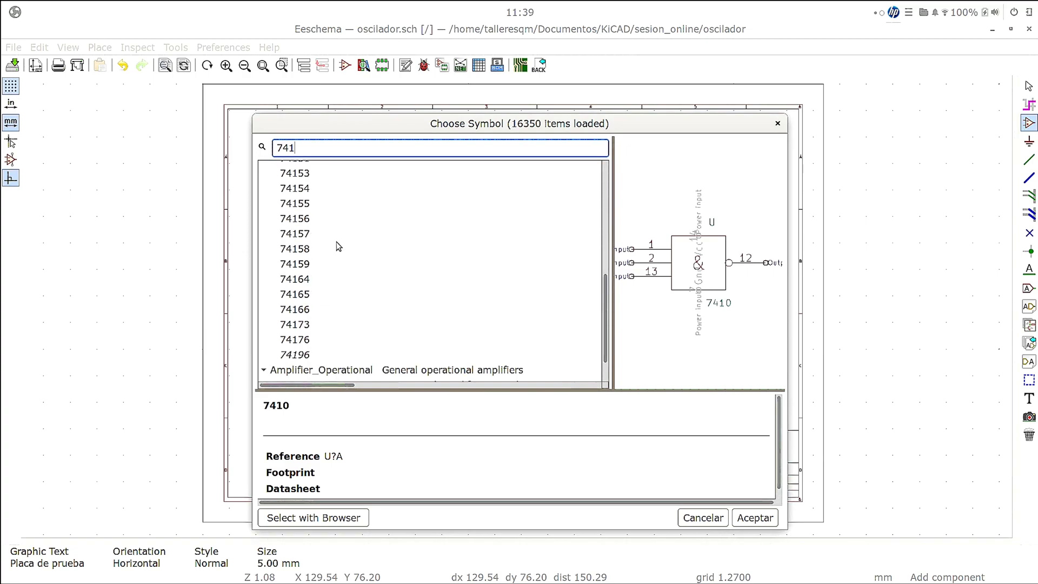
{"action": "scroll", "coordinate": [339, 242], "scroll_direction": "down", "scroll_amount": 1}
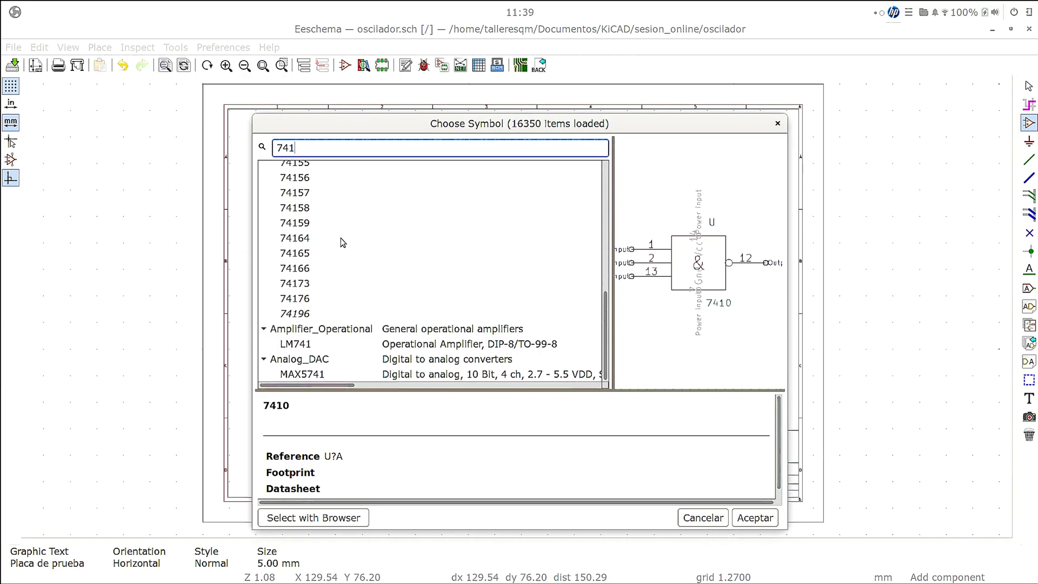
{"action": "left_click", "coordinate": [304, 345]}
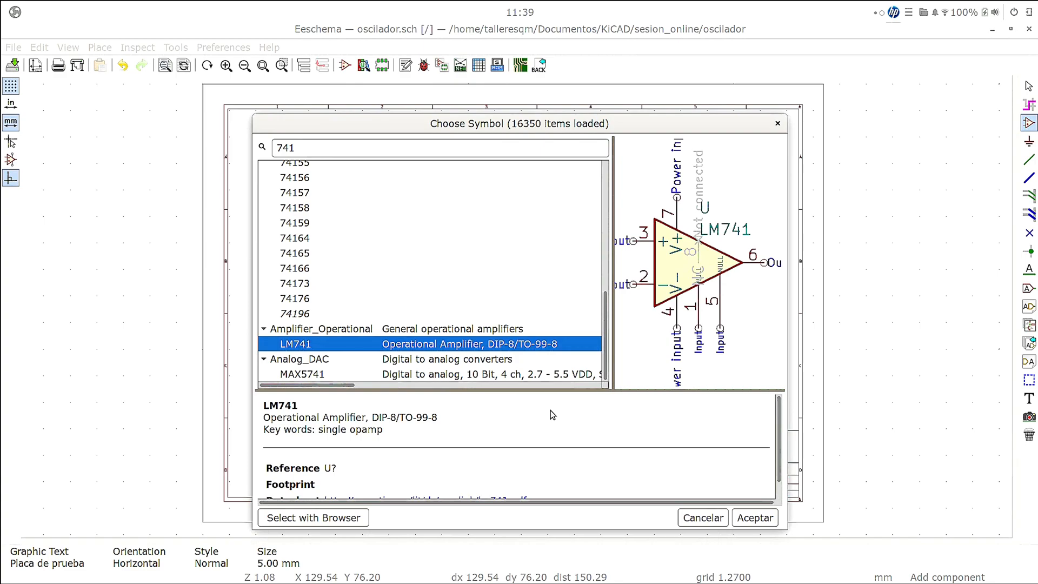
{"action": "left_click", "coordinate": [756, 519]}
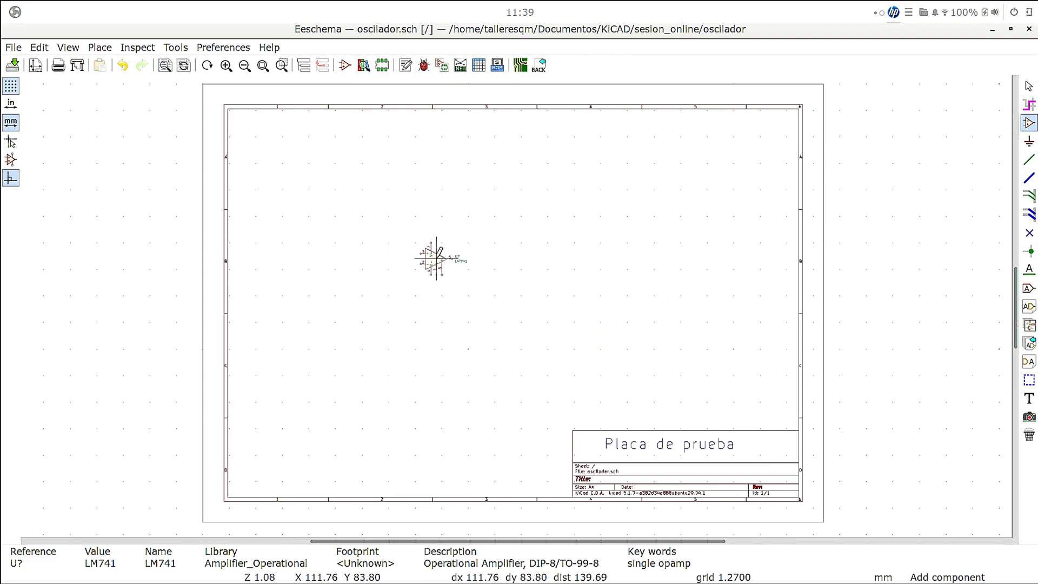
{"action": "left_click", "coordinate": [436, 258]}
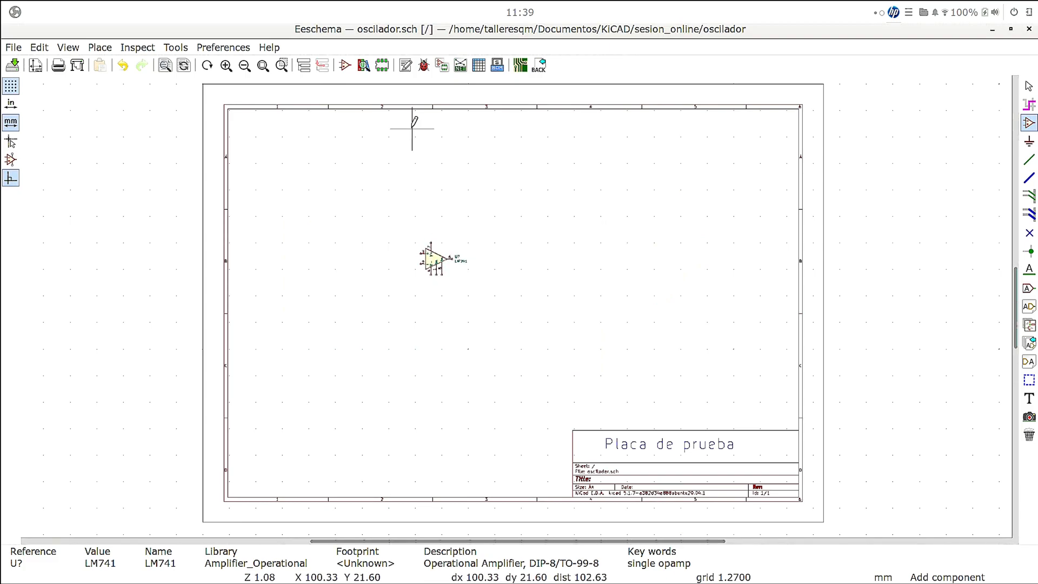
- Set the reference of the LM741 symbol to U1 in its properties
{"action": "left_click", "coordinate": [224, 66]}
{"action": "left_click", "coordinate": [222, 72]}
{"action": "scroll", "coordinate": [477, 290], "scroll_direction": "down", "scroll_amount": 3}
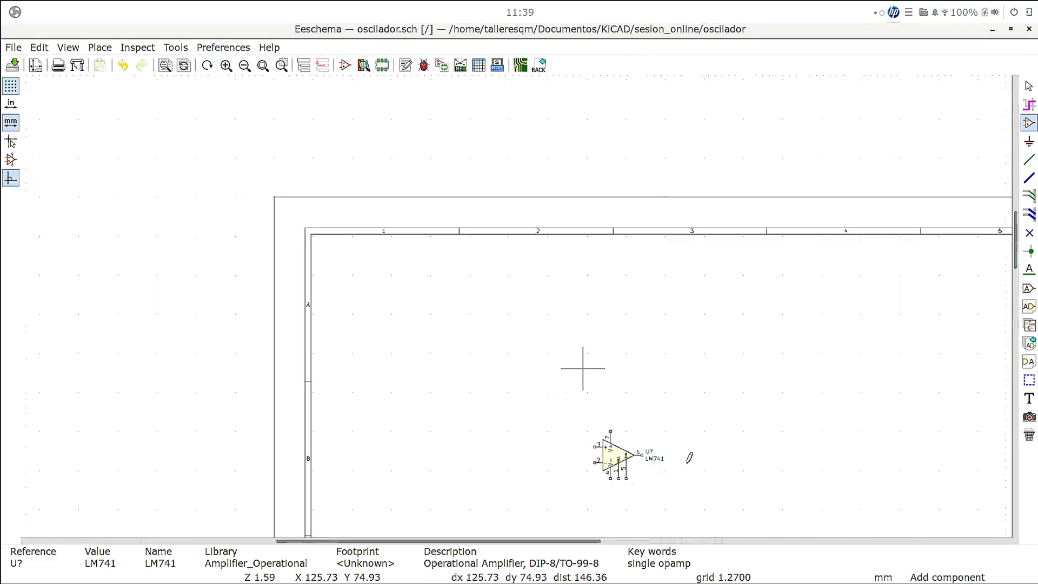
{"action": "scroll", "coordinate": [618, 439], "scroll_direction": "up", "scroll_amount": 1}
{"action": "scroll", "coordinate": [516, 306], "scroll_direction": "up", "scroll_amount": 4}
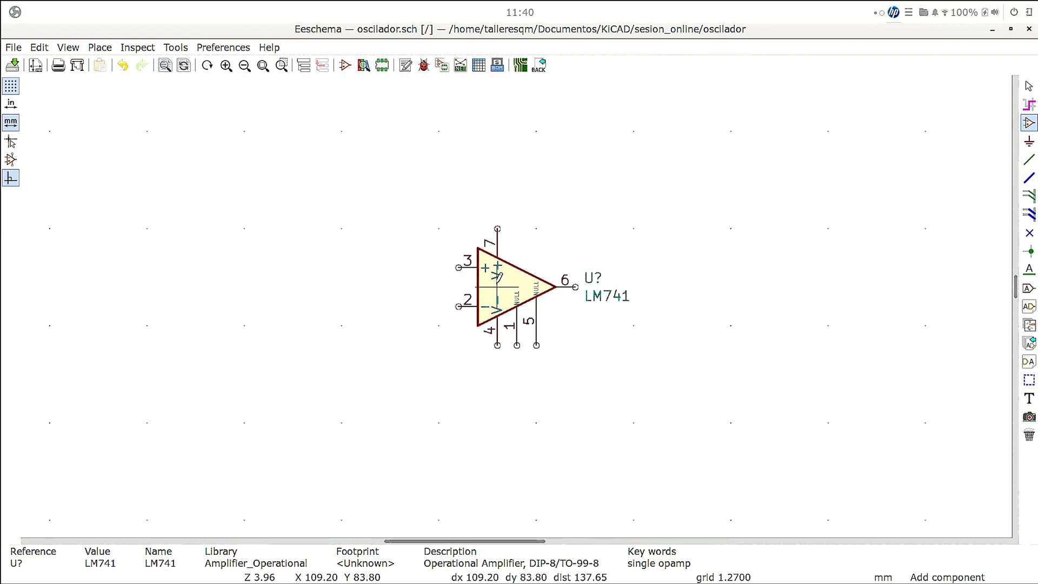
{"action": "right_click", "coordinate": [497, 282]}
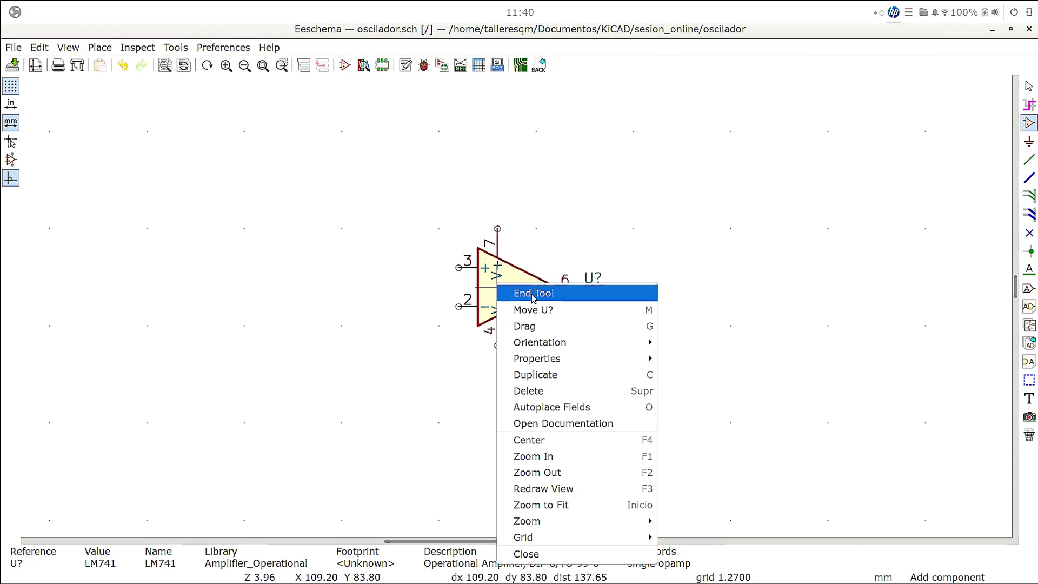
{"action": "mouse_move", "coordinate": [566, 361]}
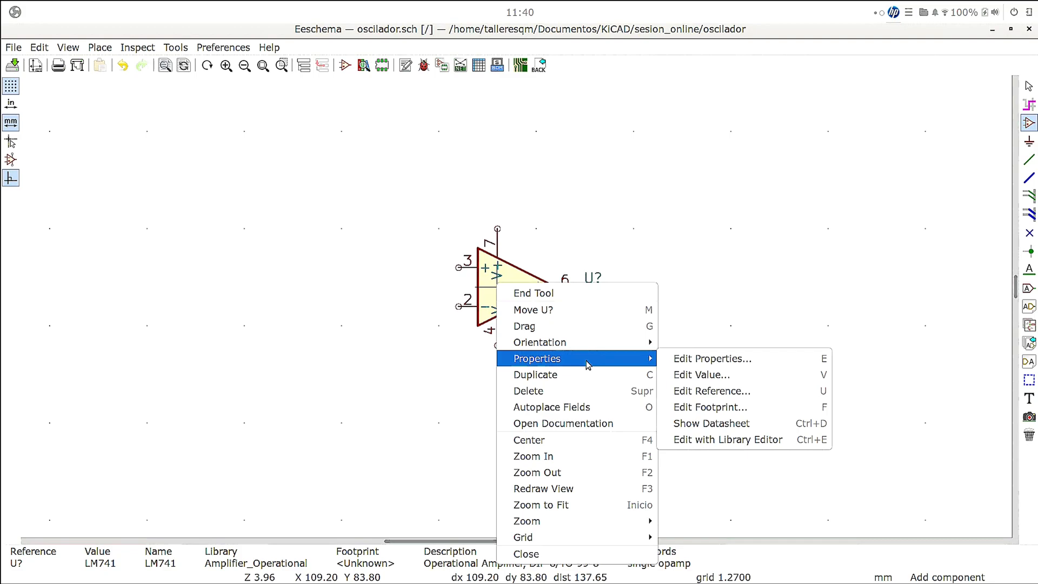
{"action": "left_click", "coordinate": [672, 359]}
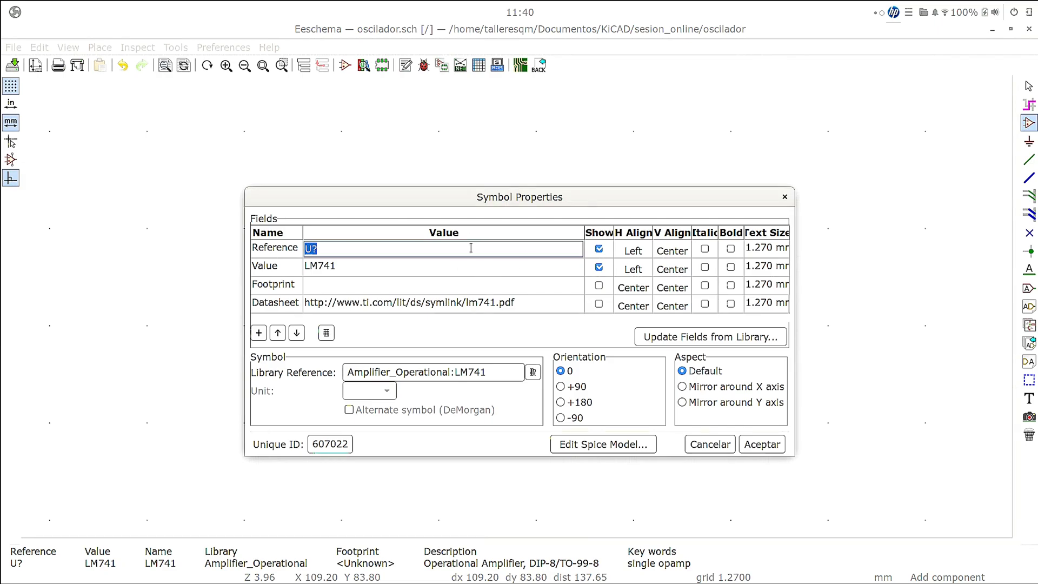
{"action": "left_click", "coordinate": [425, 252]}
{"action": "key", "text": "BackSpace"}
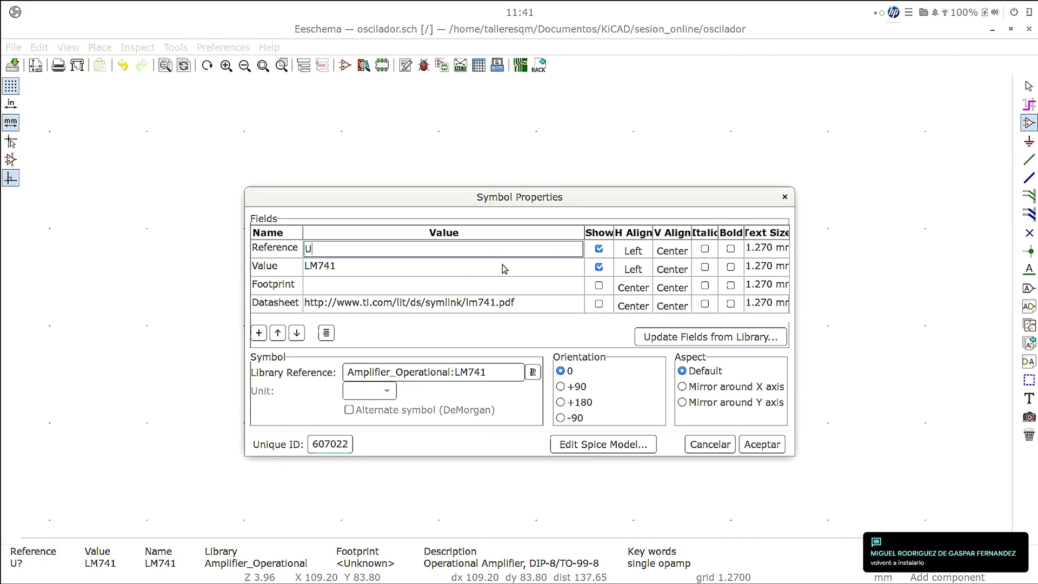
{"action": "type", "text": "1"}
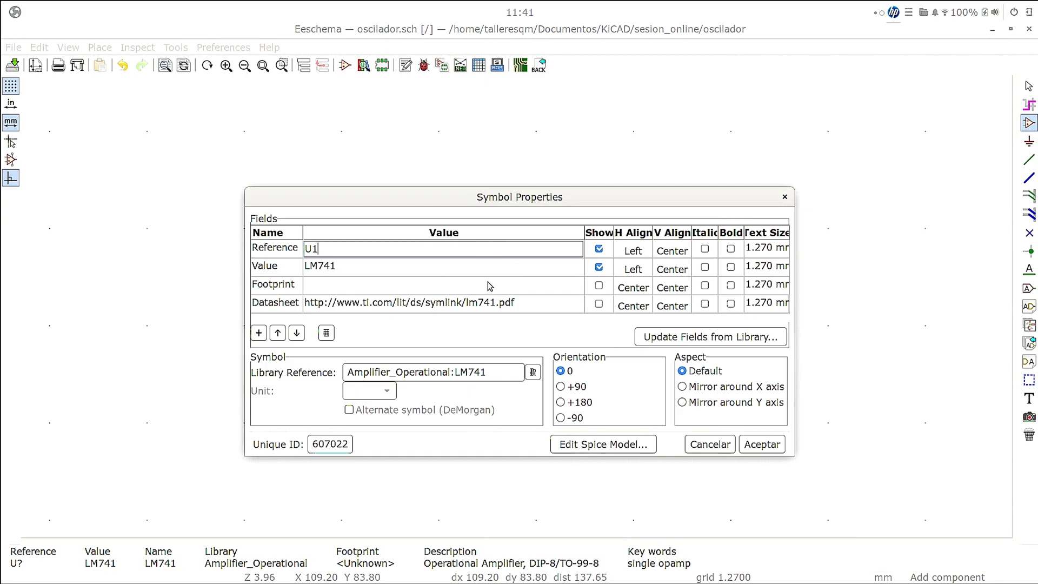
- Browse the footprint libraries for the LM741's Footprint field and open the Package_DIP library
{"action": "left_click", "coordinate": [381, 284]}
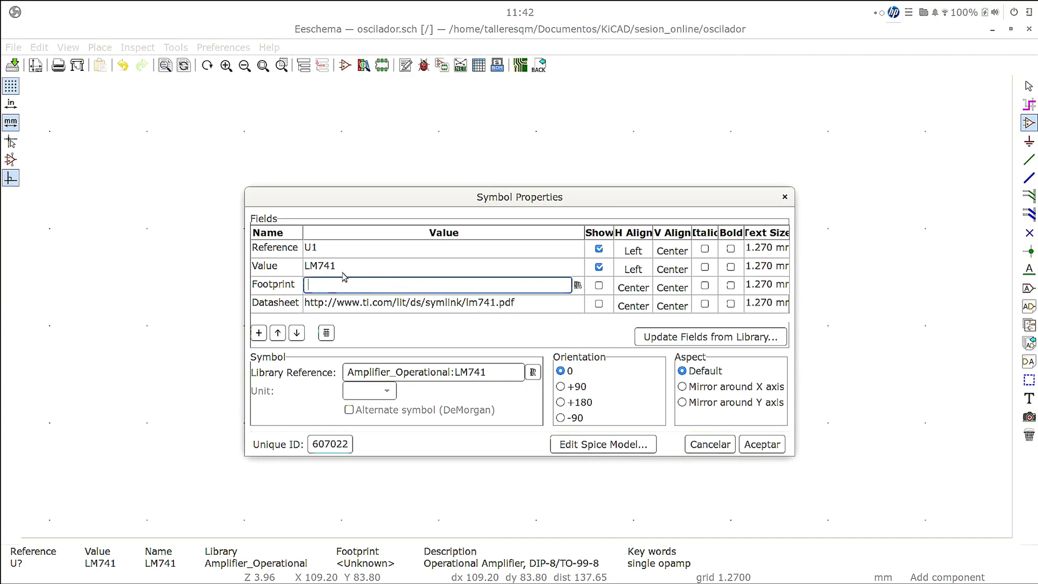
{"action": "left_click", "coordinate": [577, 286]}
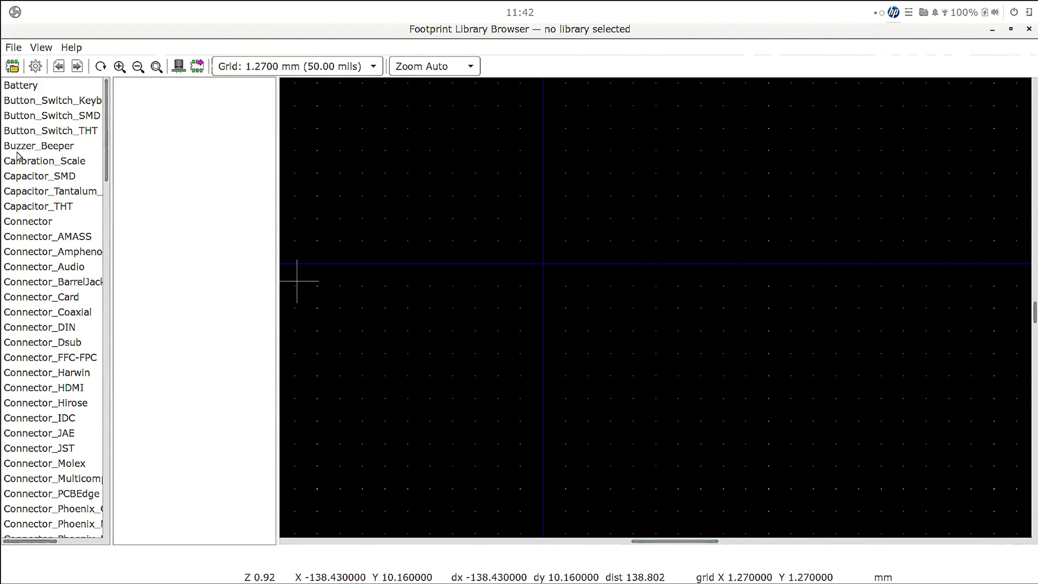
{"action": "scroll", "coordinate": [54, 237], "scroll_direction": "down", "scroll_amount": 9}
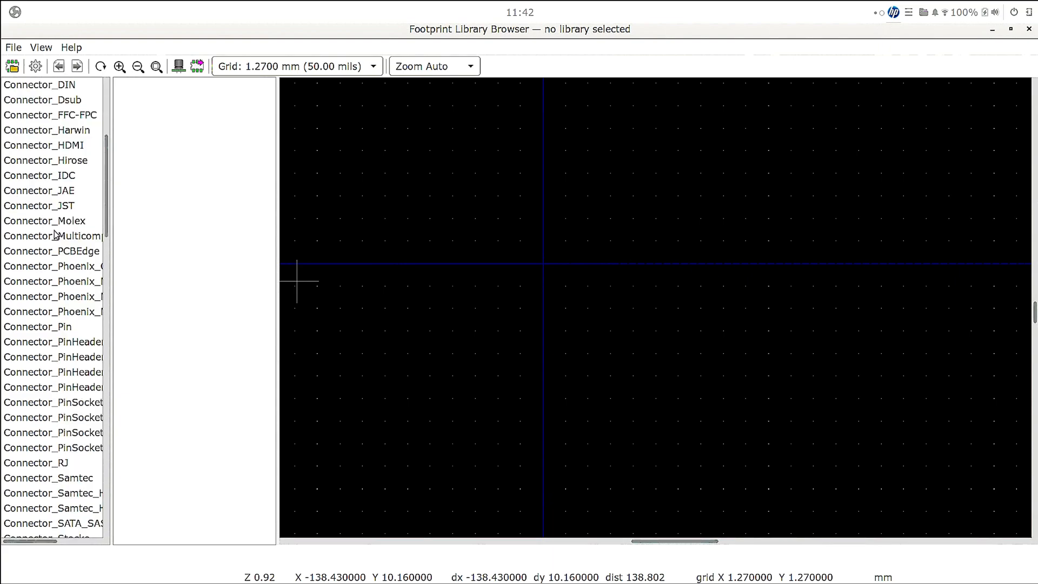
{"action": "scroll", "coordinate": [54, 238], "scroll_direction": "down", "scroll_amount": 9}
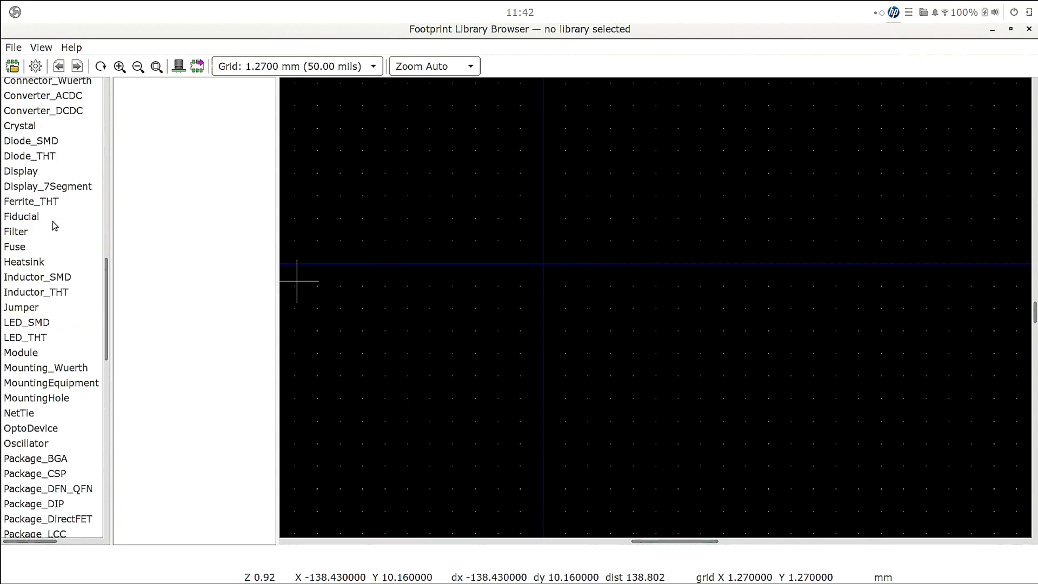
{"action": "scroll", "coordinate": [52, 220], "scroll_direction": "down", "scroll_amount": 4}
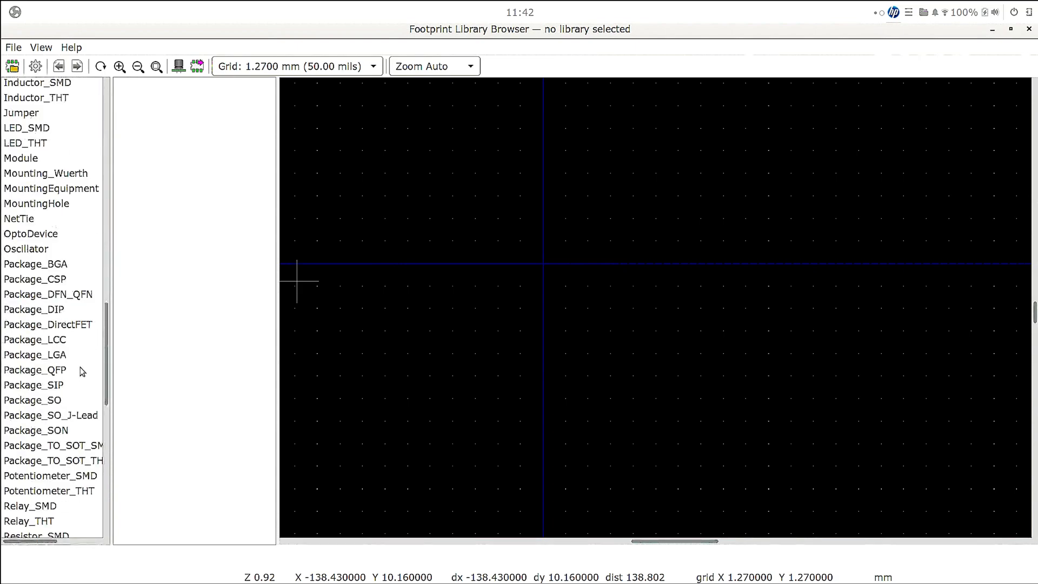
{"action": "left_click", "coordinate": [56, 312]}
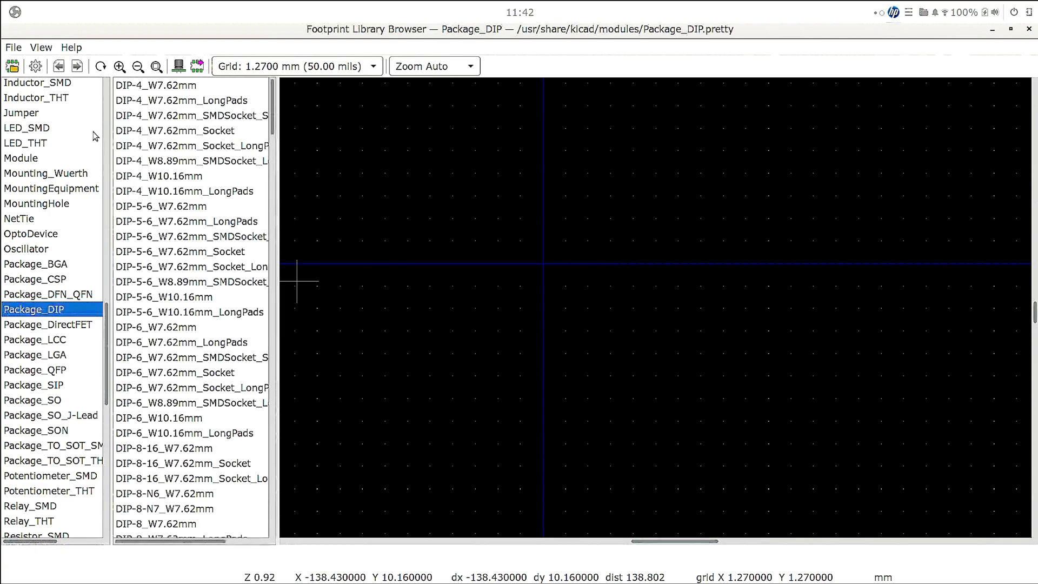
- Compare the DIP footprints, assign DIP-8_W7.62mm_LongPads to the LM741, and accept the symbol properties
{"action": "left_click", "coordinate": [141, 85]}
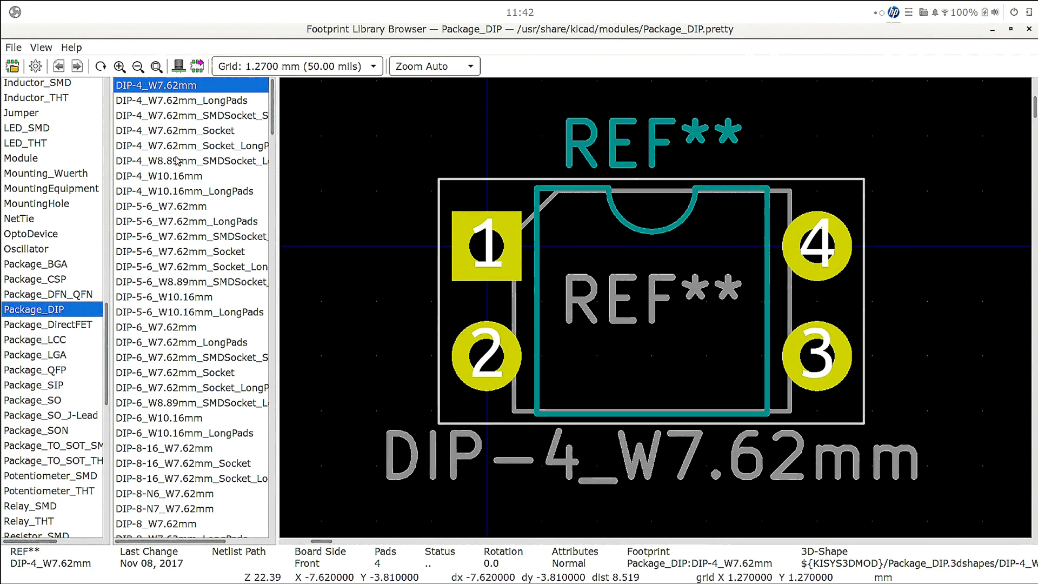
{"action": "scroll", "coordinate": [179, 160], "scroll_direction": "down", "scroll_amount": 3}
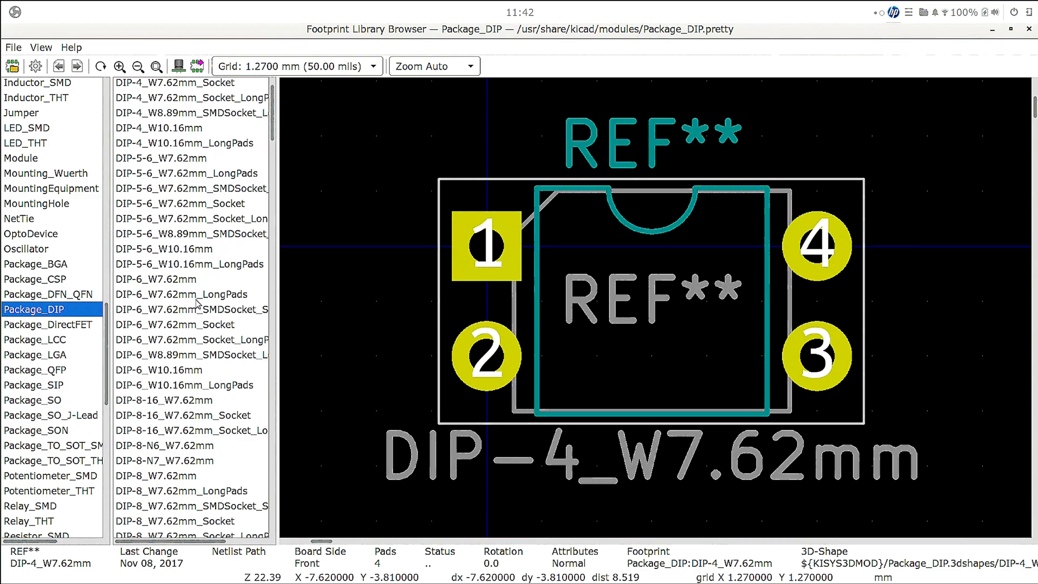
{"action": "left_click", "coordinate": [170, 400]}
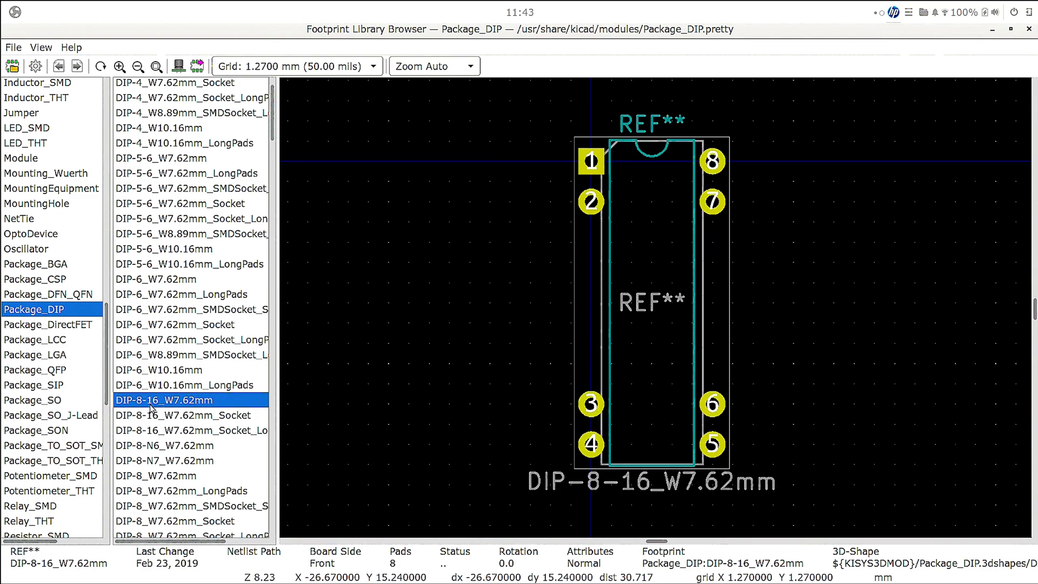
{"action": "left_click", "coordinate": [165, 477]}
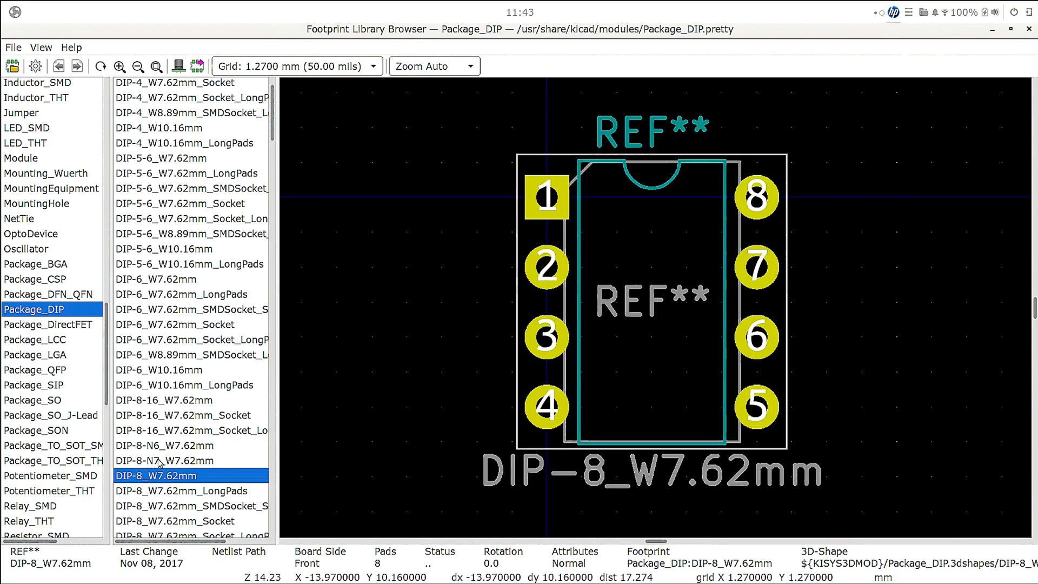
{"action": "left_click", "coordinate": [155, 492]}
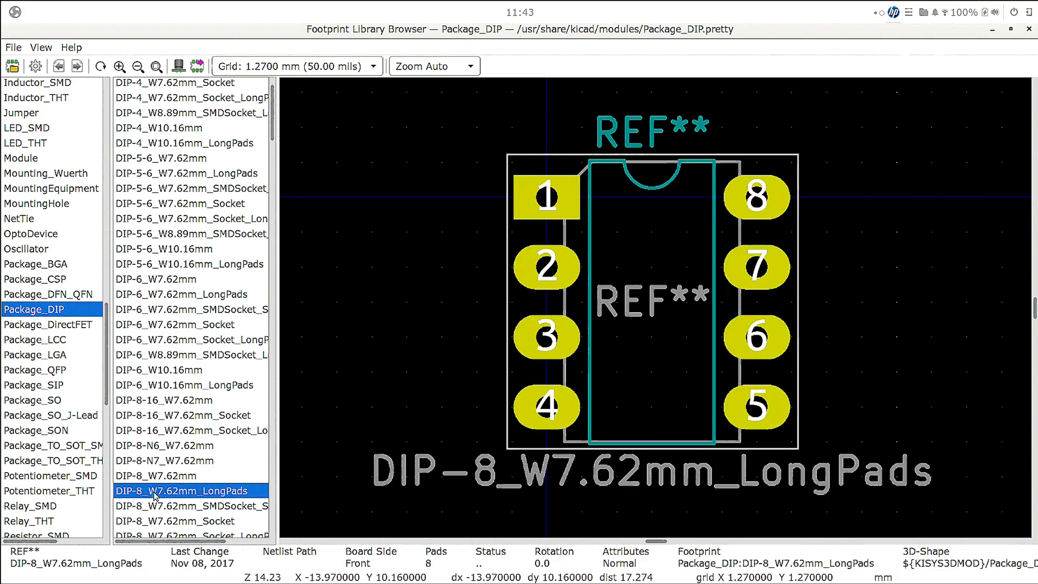
{"action": "key", "text": "Up"}
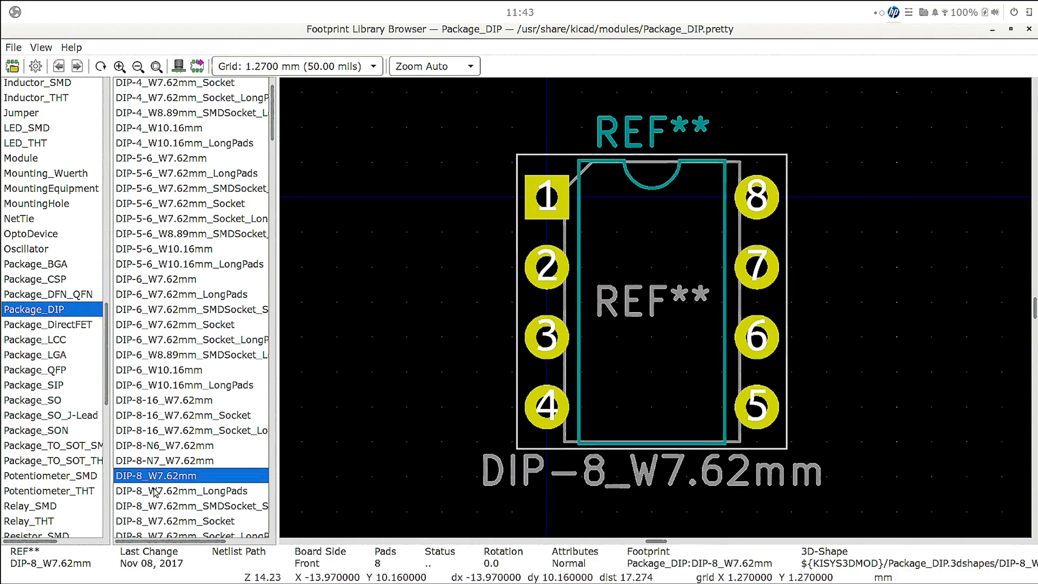
{"action": "left_click", "coordinate": [155, 491]}
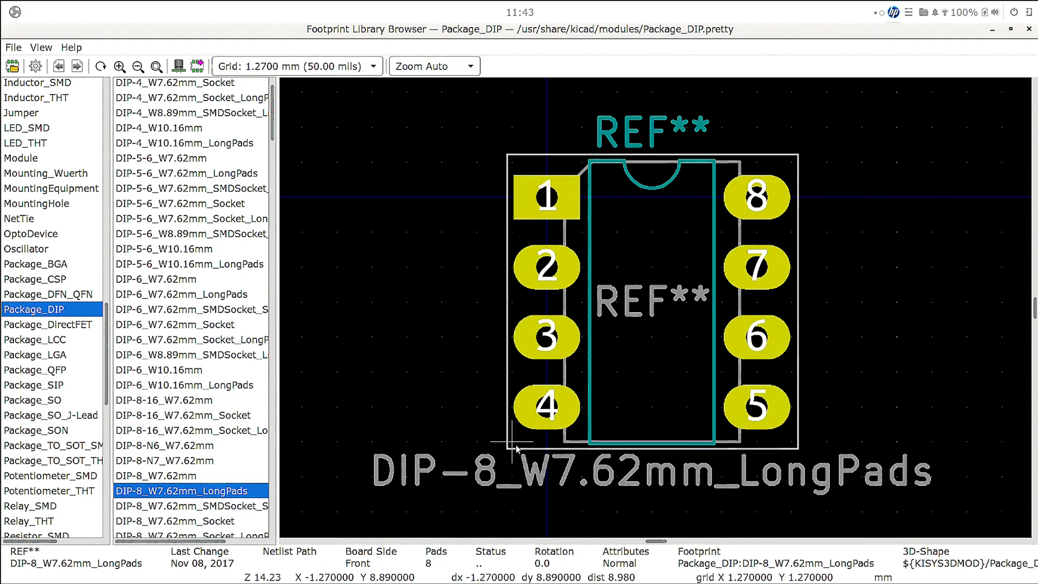
{"action": "double_click", "coordinate": [232, 491]}
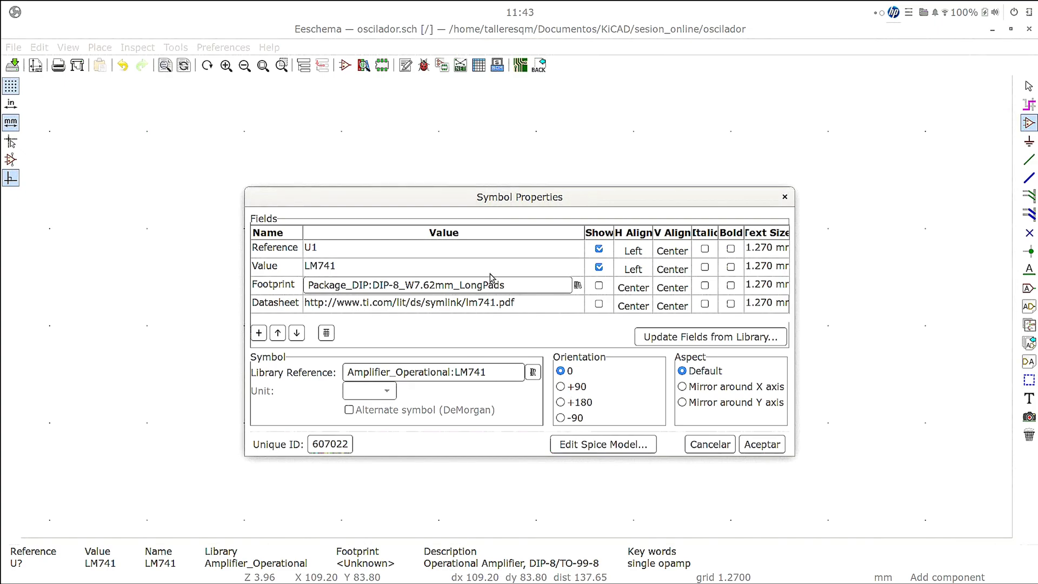
{"action": "left_click", "coordinate": [513, 304]}
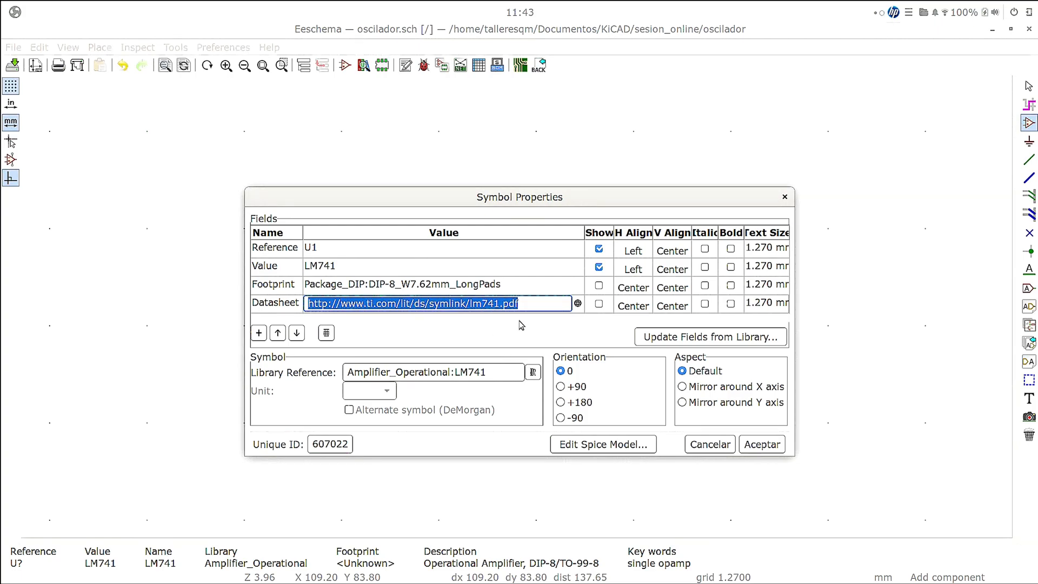
{"action": "left_click", "coordinate": [762, 444]}
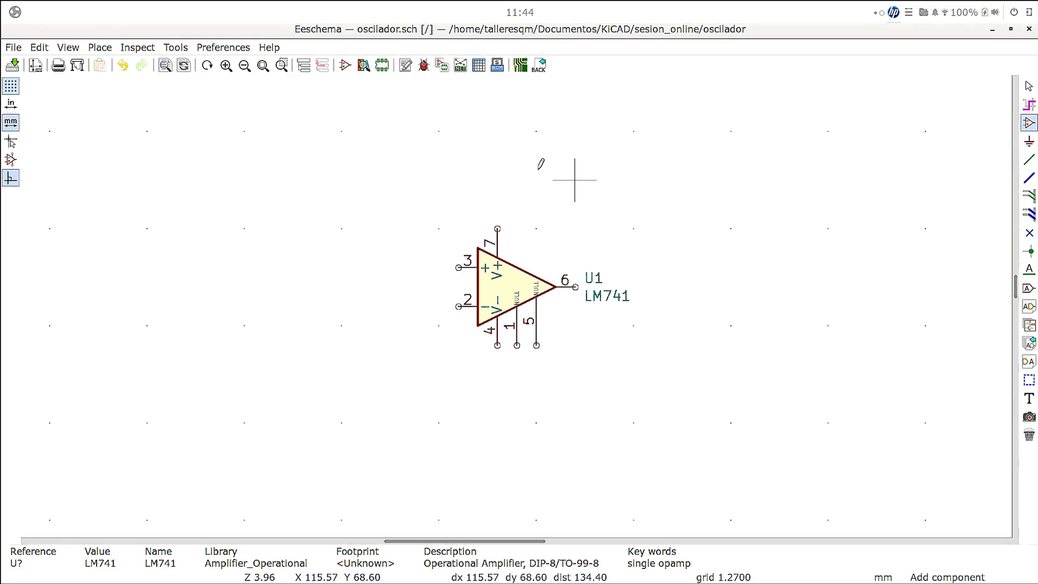
- Place a resistor R from the Device library, rotated horizontal, above the LM741 at about X 107.95, Y 71.10 mm
{"action": "left_click", "coordinate": [487, 171]}
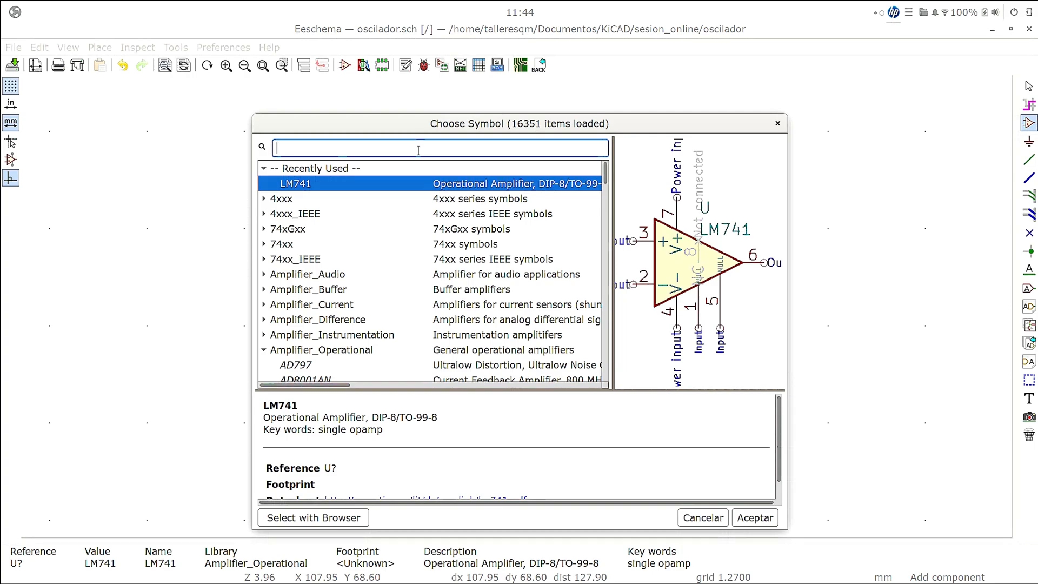
{"action": "type", "text": "r"}
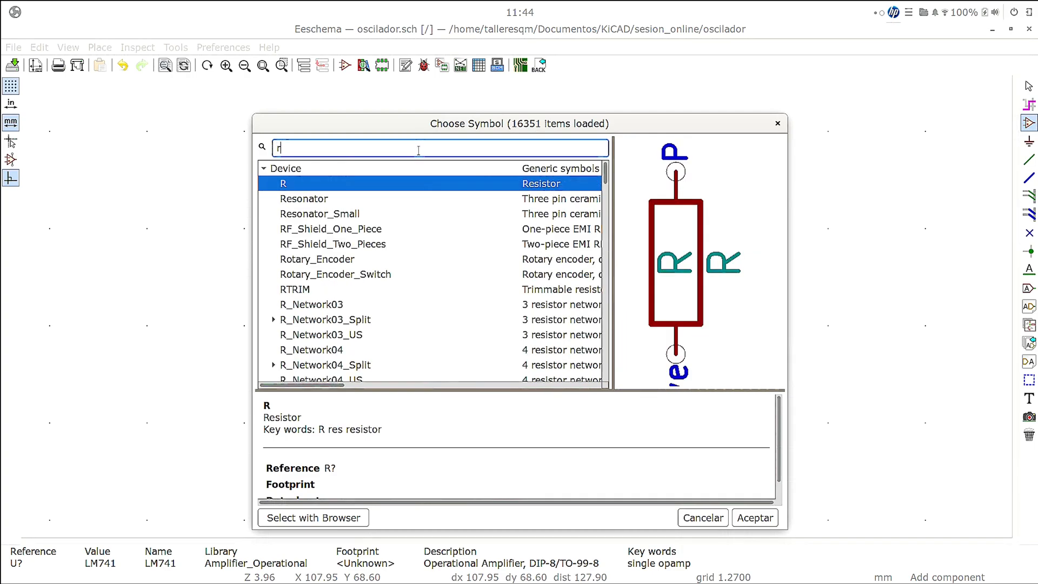
{"action": "double_click", "coordinate": [357, 187]}
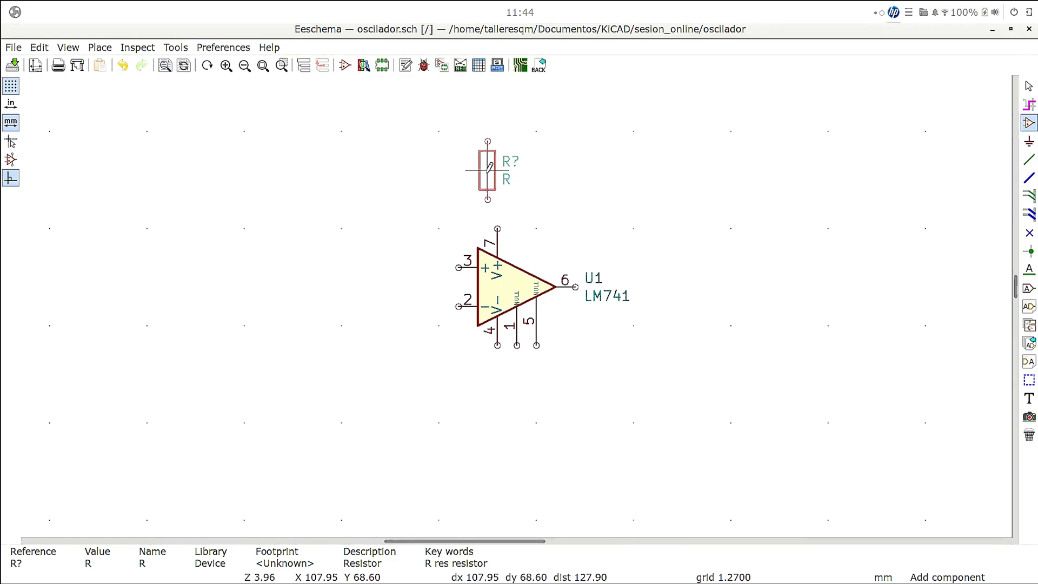
{"action": "key", "text": "r"}
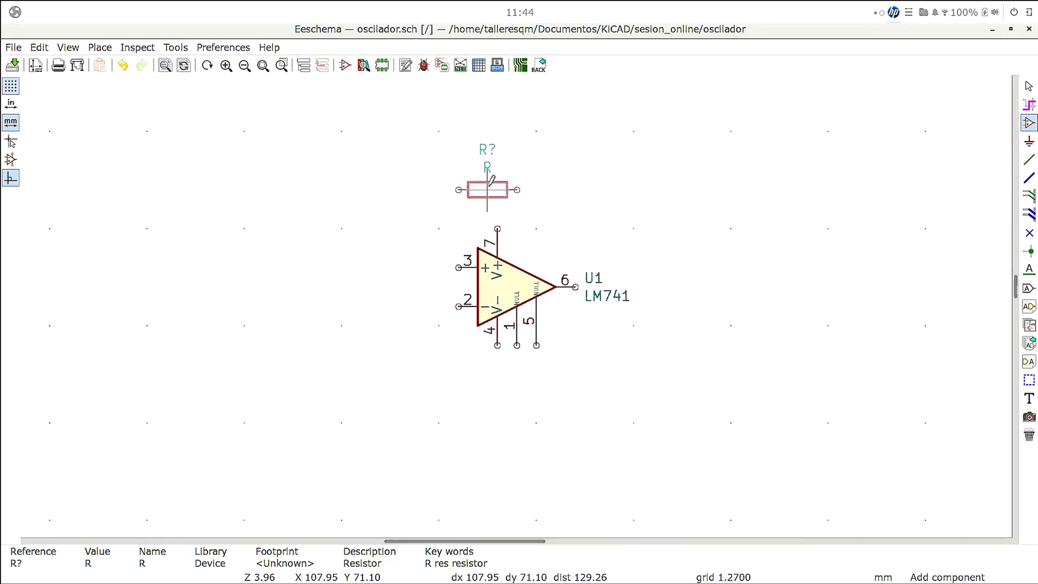
{"action": "left_click", "coordinate": [487, 180]}
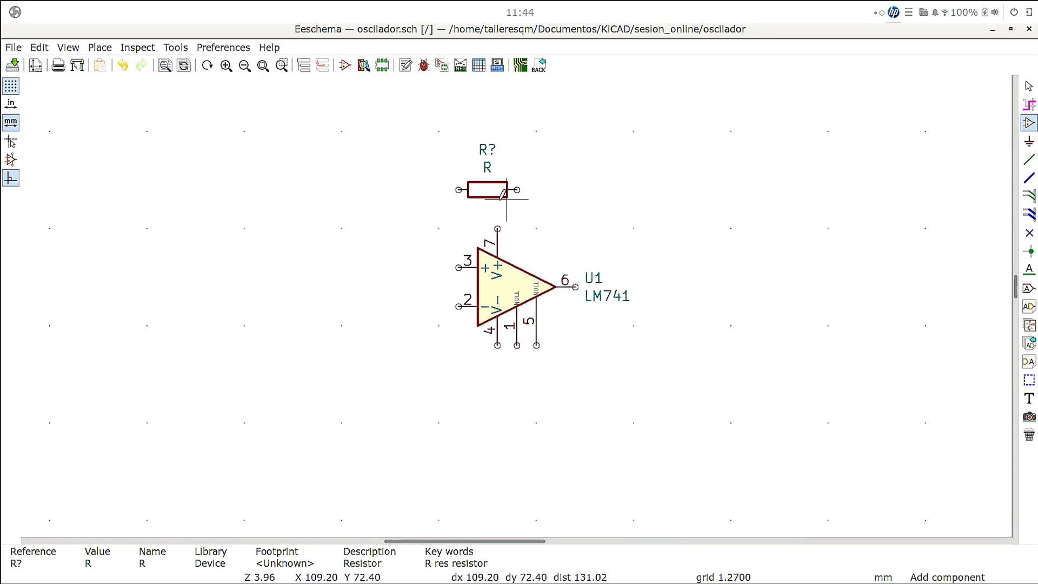
- Set the resistor's reference to R1 and its value to 1k in its symbol properties
{"action": "right_click", "coordinate": [487, 190]}
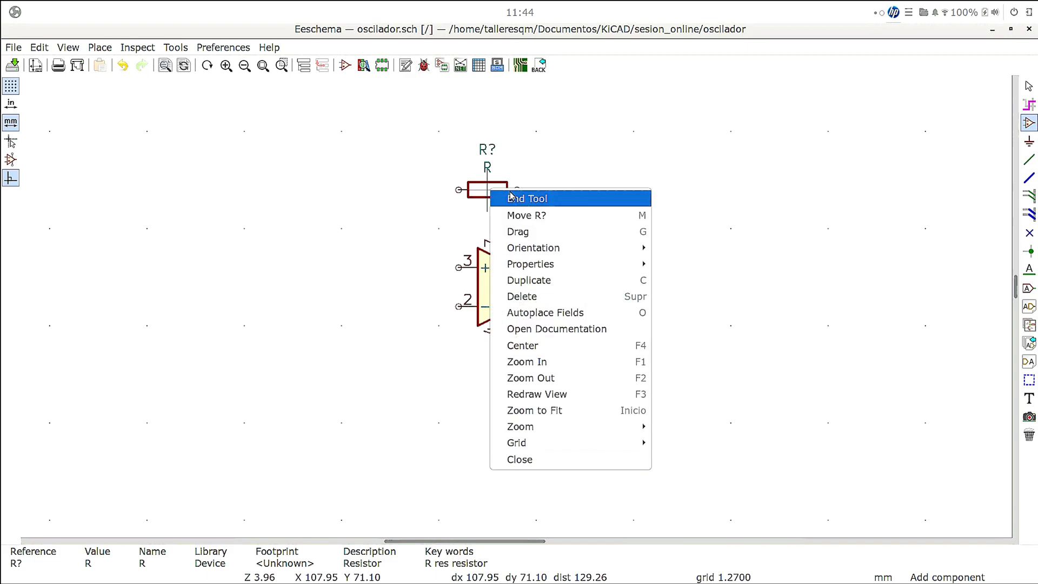
{"action": "mouse_move", "coordinate": [554, 264]}
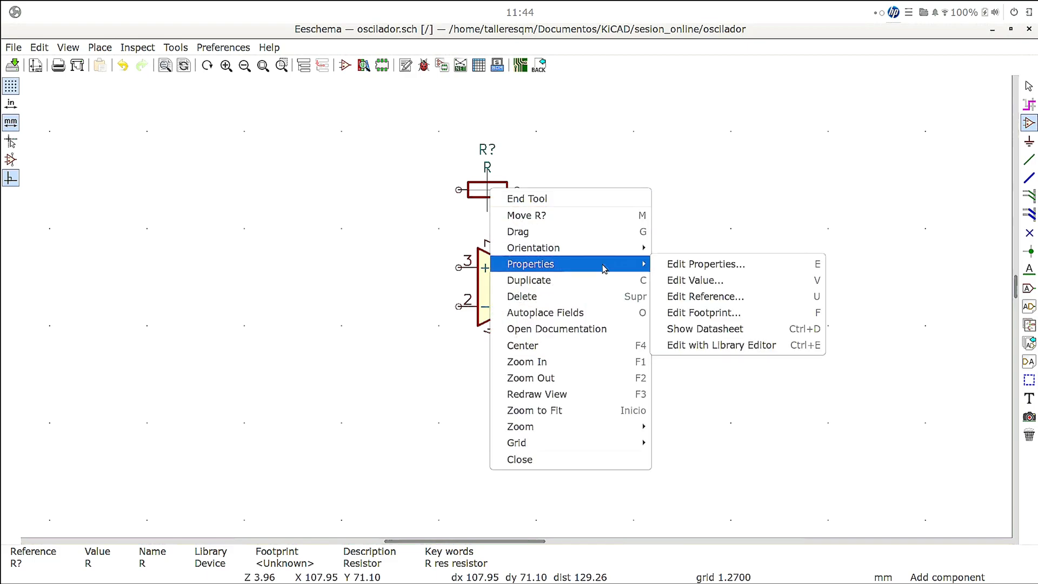
{"action": "left_click", "coordinate": [669, 265]}
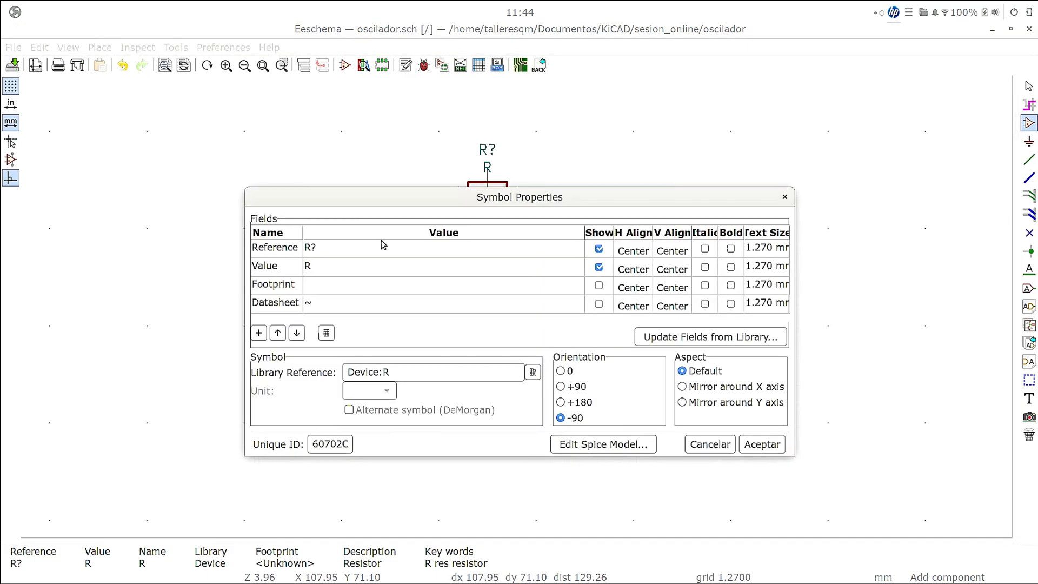
{"action": "left_click", "coordinate": [367, 251]}
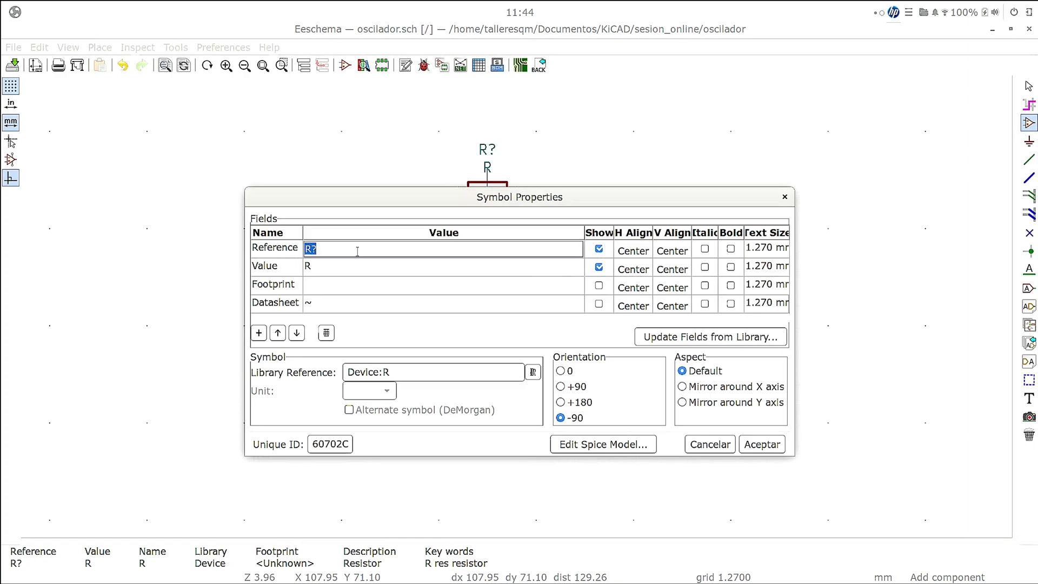
{"action": "left_click", "coordinate": [371, 252]}
{"action": "key", "text": "BackSpace"}
{"action": "type", "text": "1"}
{"action": "left_click", "coordinate": [349, 267]}
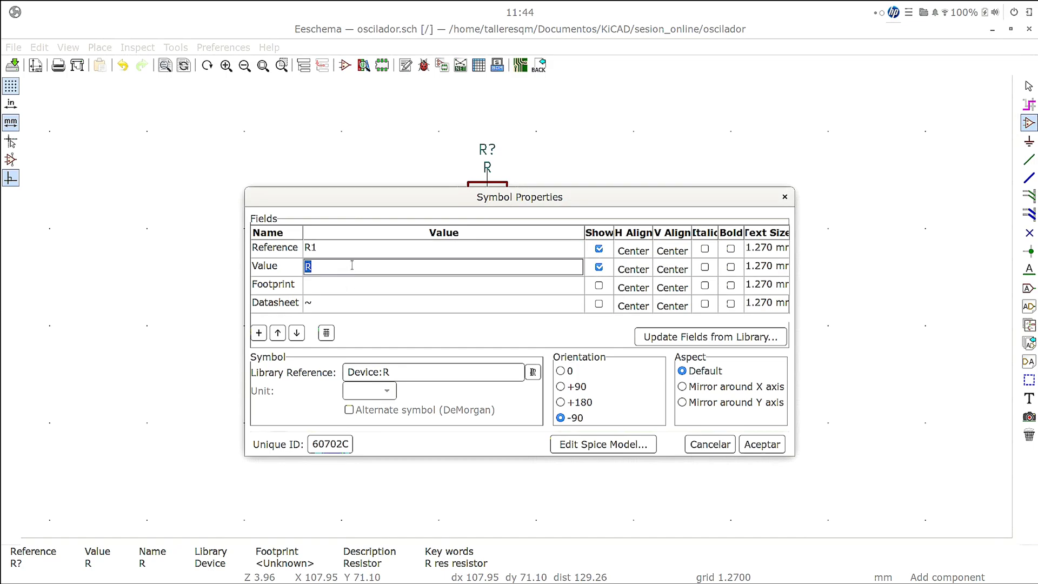
{"action": "type", "text": "1k"}
- Browse the footprint libraries for R1's Footprint field and open the Resistor_THT library
{"action": "left_click", "coordinate": [490, 285]}
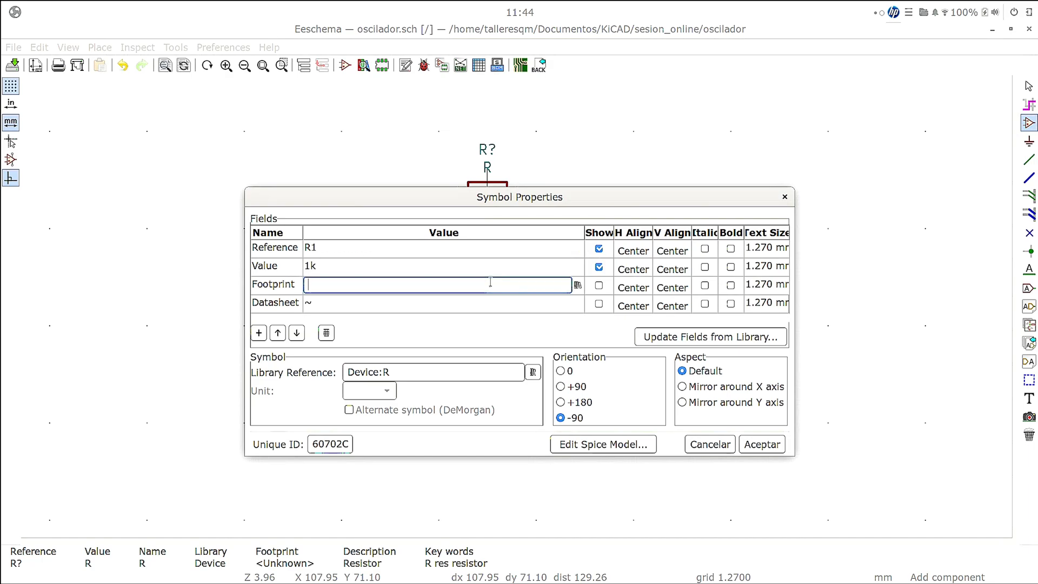
{"action": "left_click", "coordinate": [577, 287]}
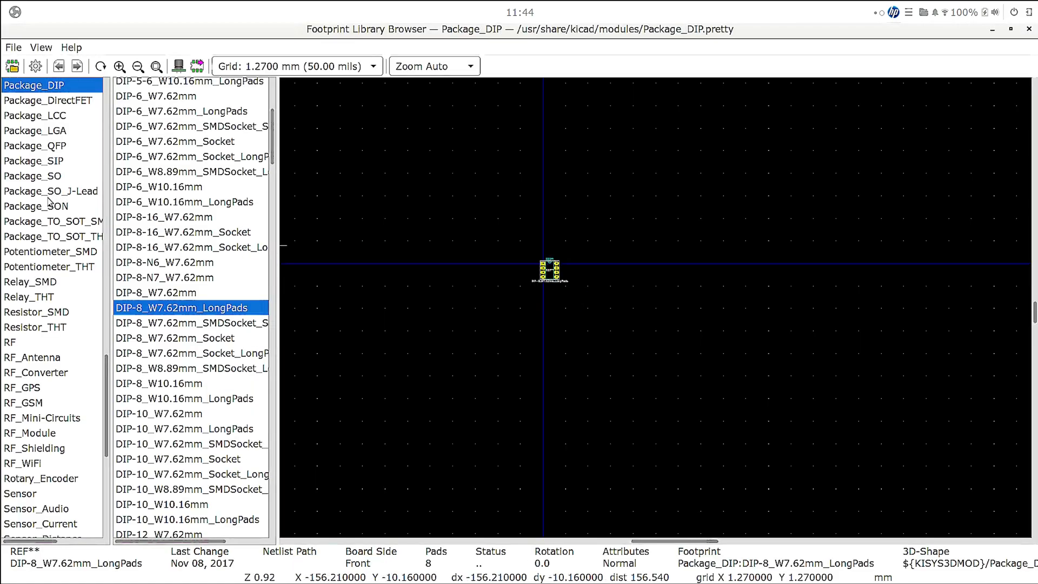
{"action": "scroll", "coordinate": [48, 200], "scroll_direction": "up", "scroll_amount": 2}
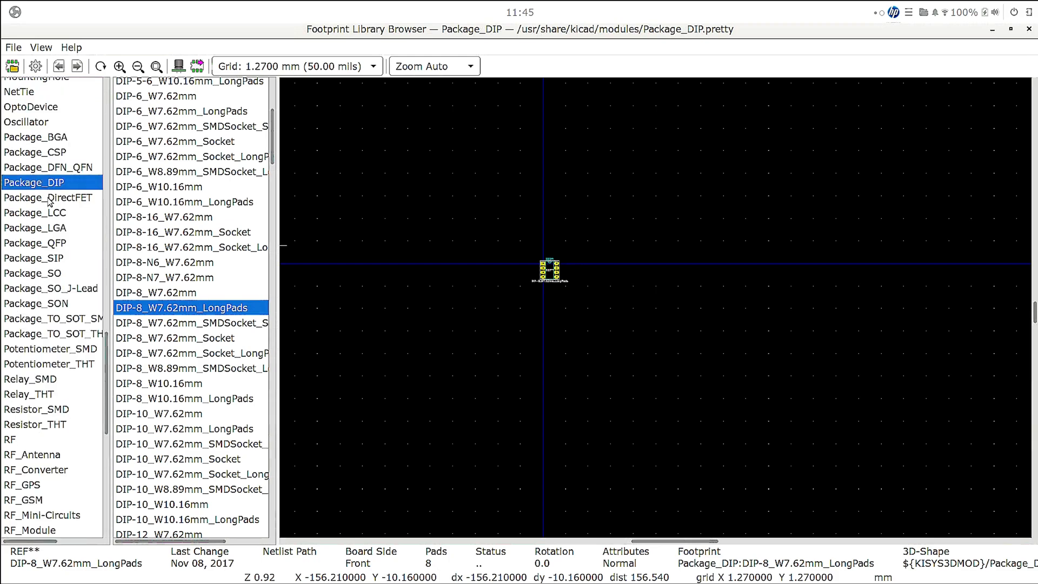
{"action": "scroll", "coordinate": [48, 201], "scroll_direction": "up", "scroll_amount": 2}
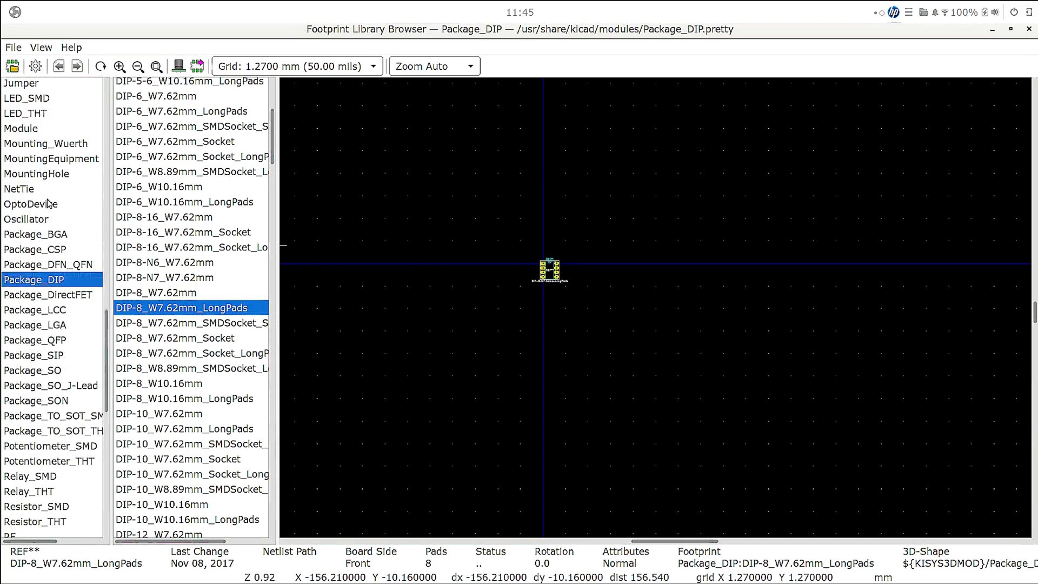
{"action": "scroll", "coordinate": [49, 205], "scroll_direction": "up", "scroll_amount": 1}
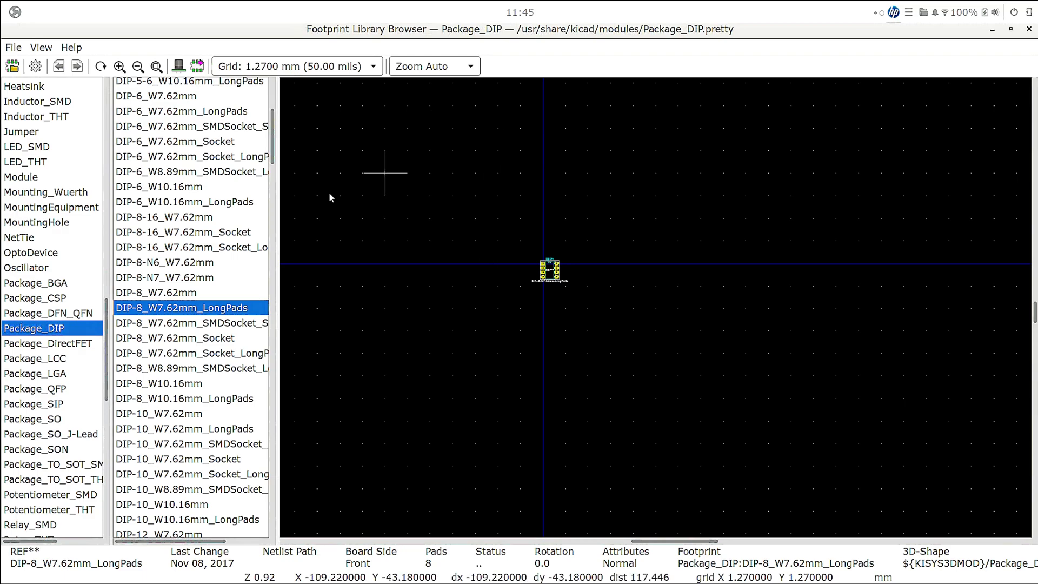
{"action": "scroll", "coordinate": [78, 309], "scroll_direction": "down", "scroll_amount": 1}
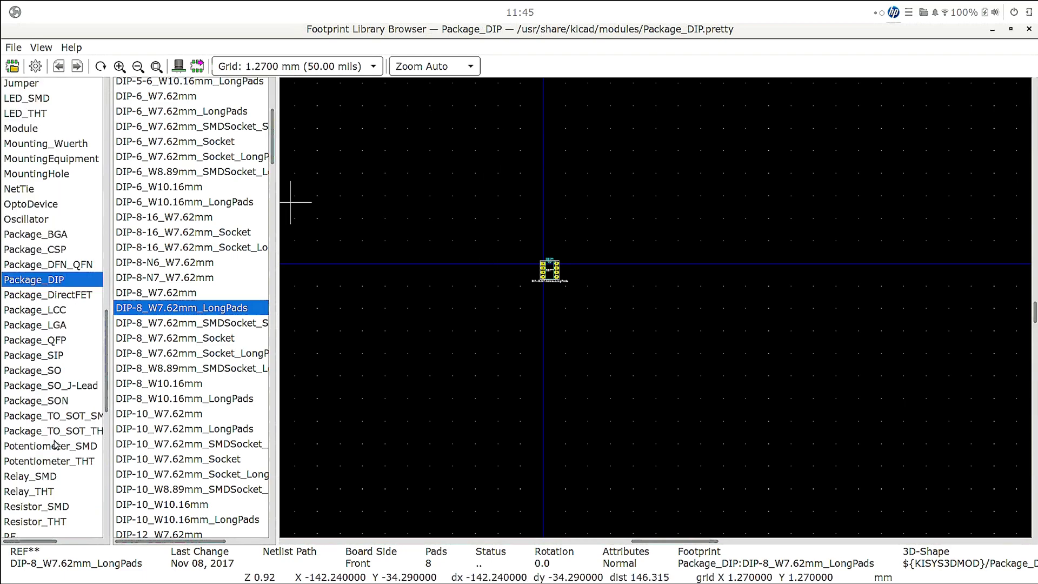
{"action": "left_click", "coordinate": [79, 524]}
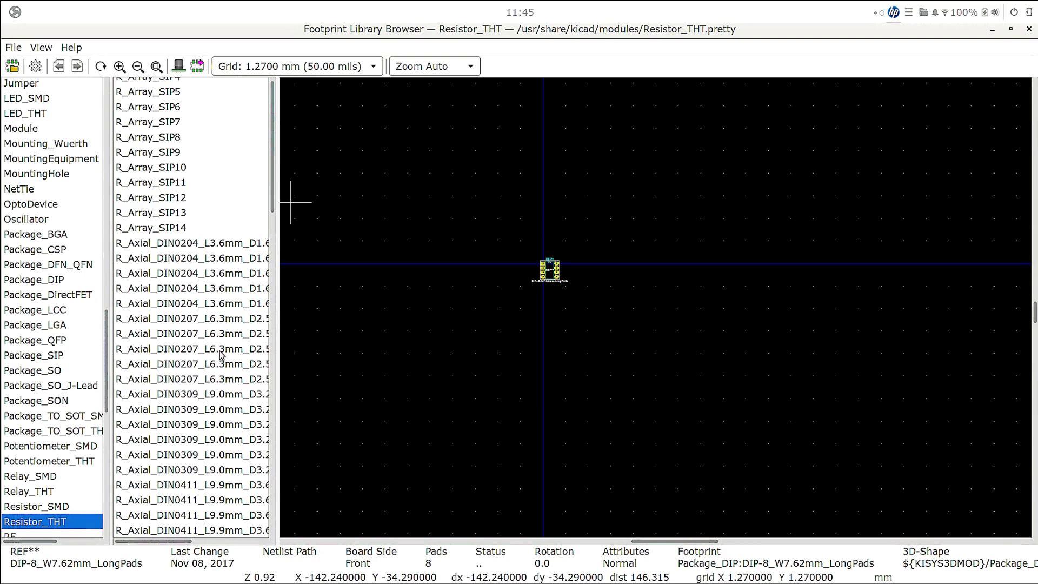
- Examine the through-hole resistor footprints, comparing the body sizes and pad spacings of the DIN0204 and DIN0309 axial variants
{"action": "left_click", "coordinate": [195, 246]}
{"action": "left_click", "coordinate": [187, 275]}
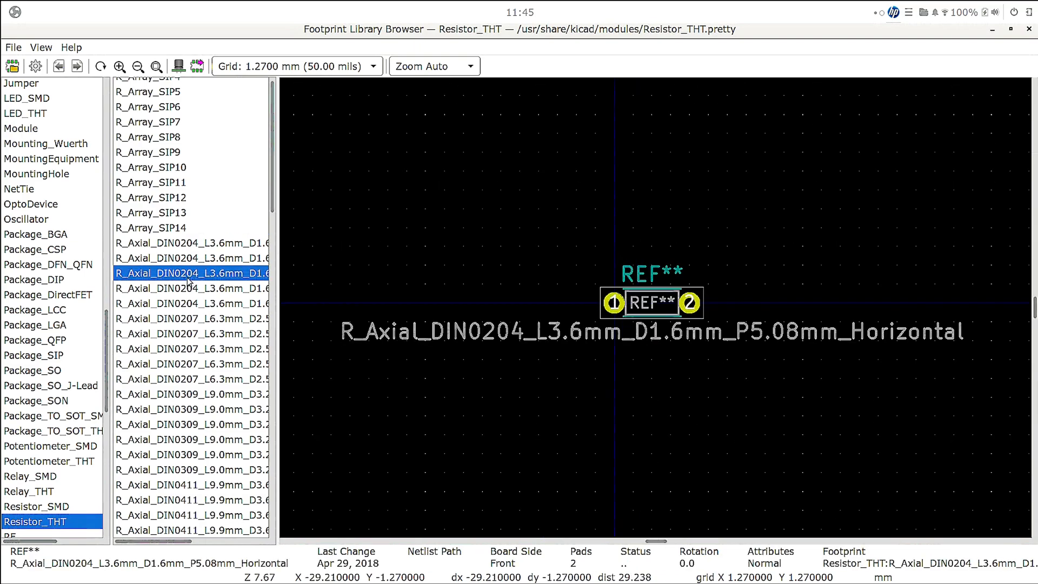
{"action": "scroll", "coordinate": [188, 281], "scroll_direction": "down", "scroll_amount": 2}
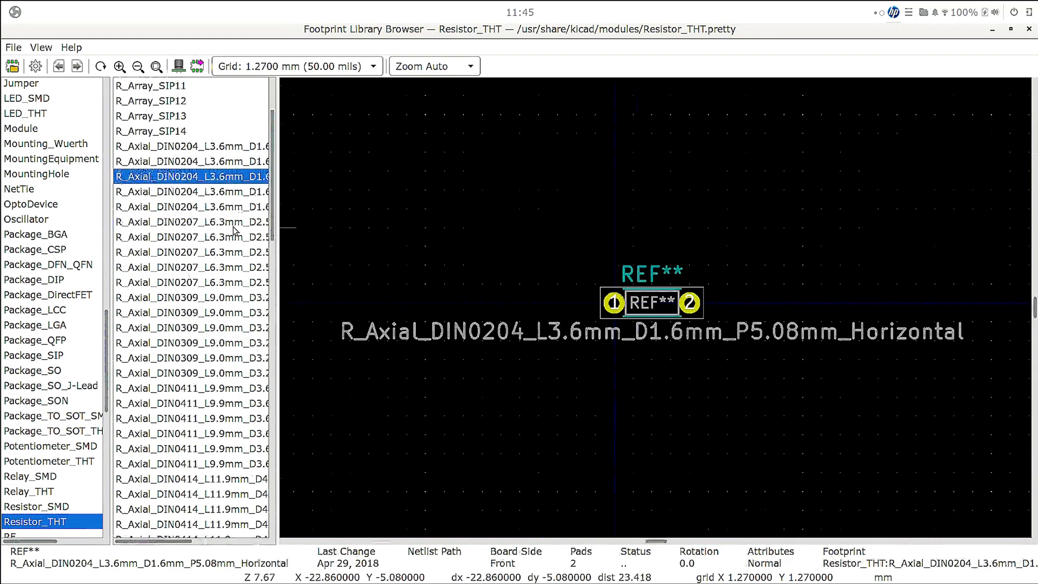
{"action": "scroll", "coordinate": [201, 242], "scroll_direction": "down", "scroll_amount": 1}
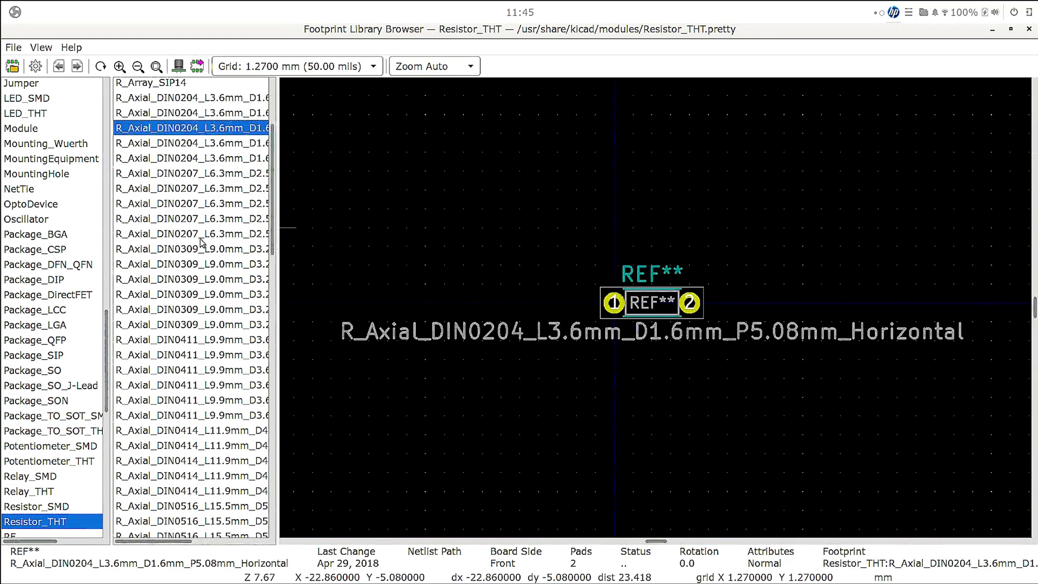
{"action": "left_click", "coordinate": [158, 268]}
{"action": "left_click", "coordinate": [172, 294]}
{"action": "scroll", "coordinate": [168, 270], "scroll_direction": "down", "scroll_amount": 20}
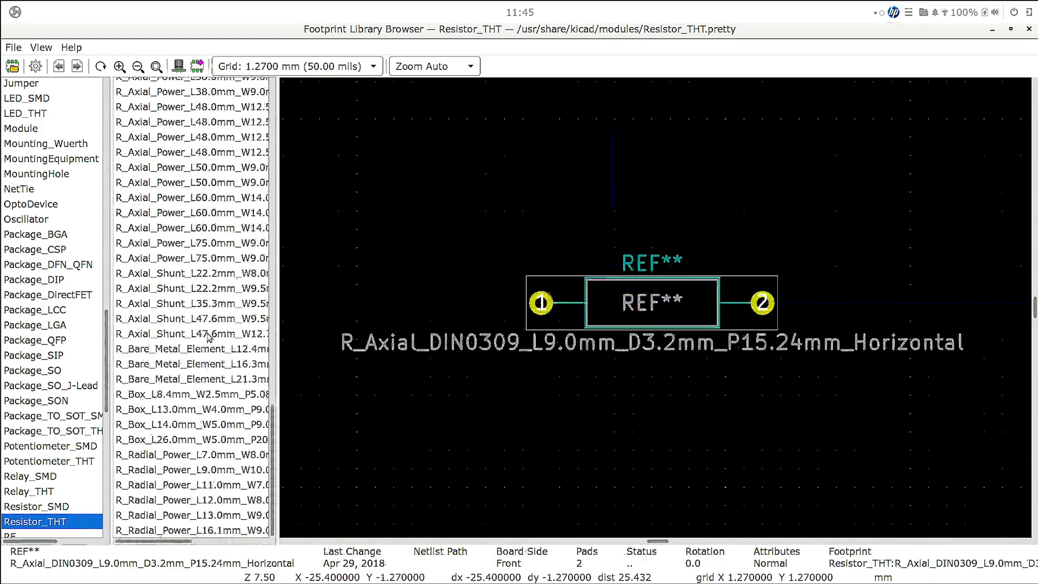
{"action": "scroll", "coordinate": [189, 320], "scroll_direction": "up", "scroll_amount": 15}
{"action": "scroll", "coordinate": [189, 320], "scroll_direction": "up", "scroll_amount": 8}
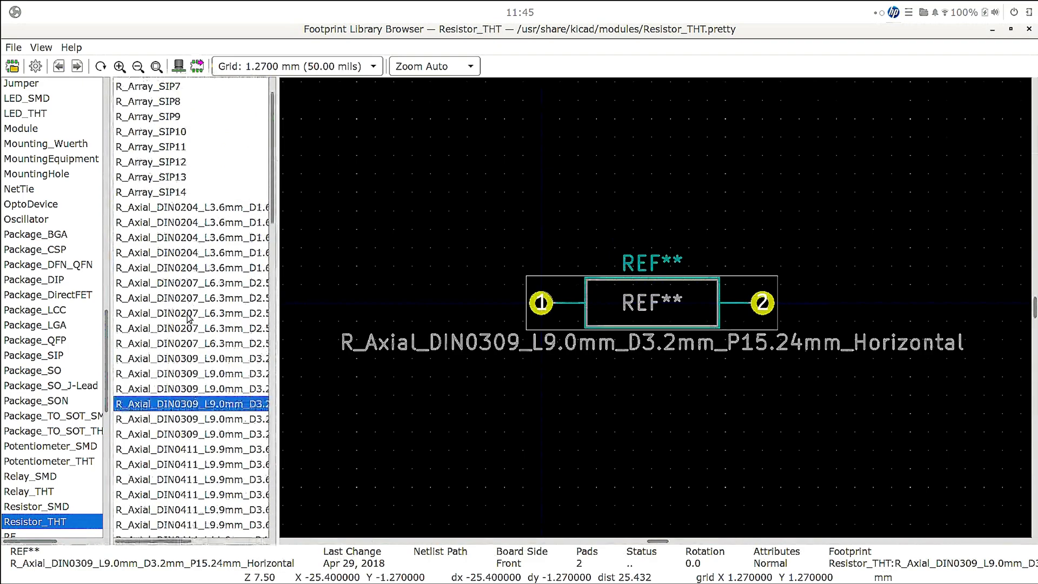
{"action": "scroll", "coordinate": [189, 319], "scroll_direction": "up", "scroll_amount": 1}
{"action": "left_click", "coordinate": [181, 241]}
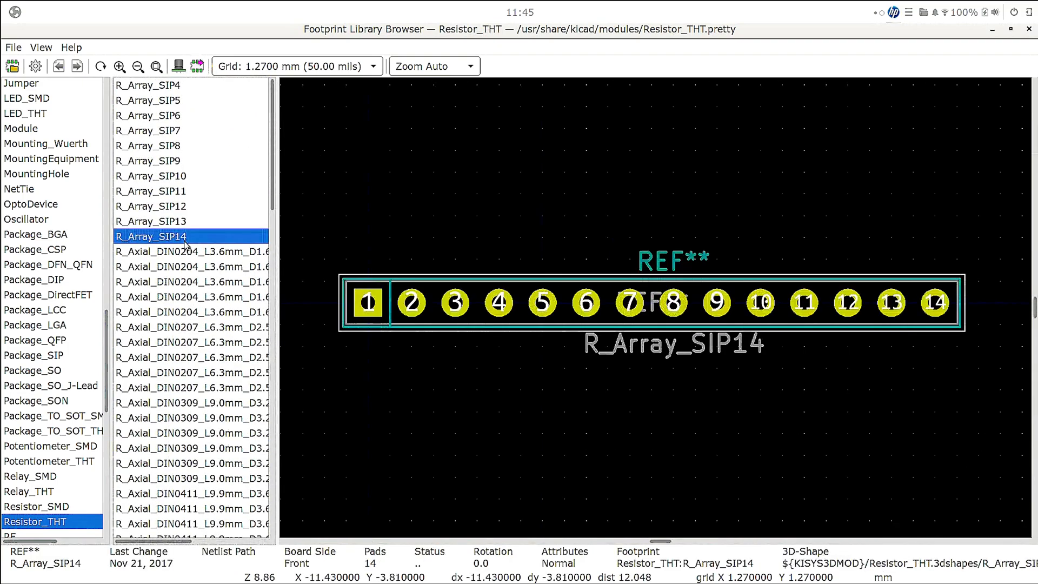
{"action": "left_click", "coordinate": [190, 253]}
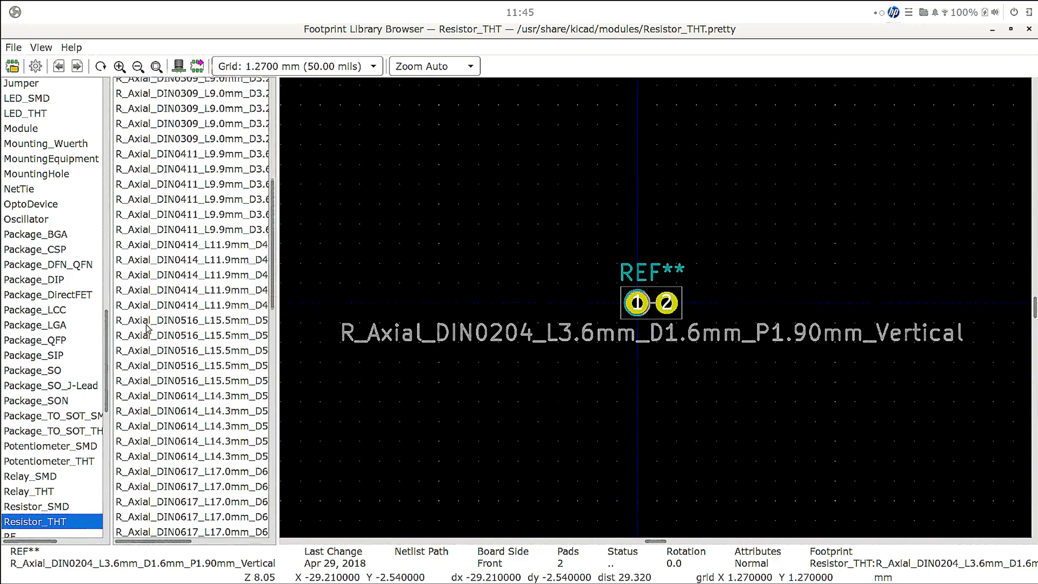
{"action": "scroll", "coordinate": [146, 327], "scroll_direction": "down", "scroll_amount": 6}
{"action": "scroll", "coordinate": [145, 327], "scroll_direction": "up", "scroll_amount": 13}
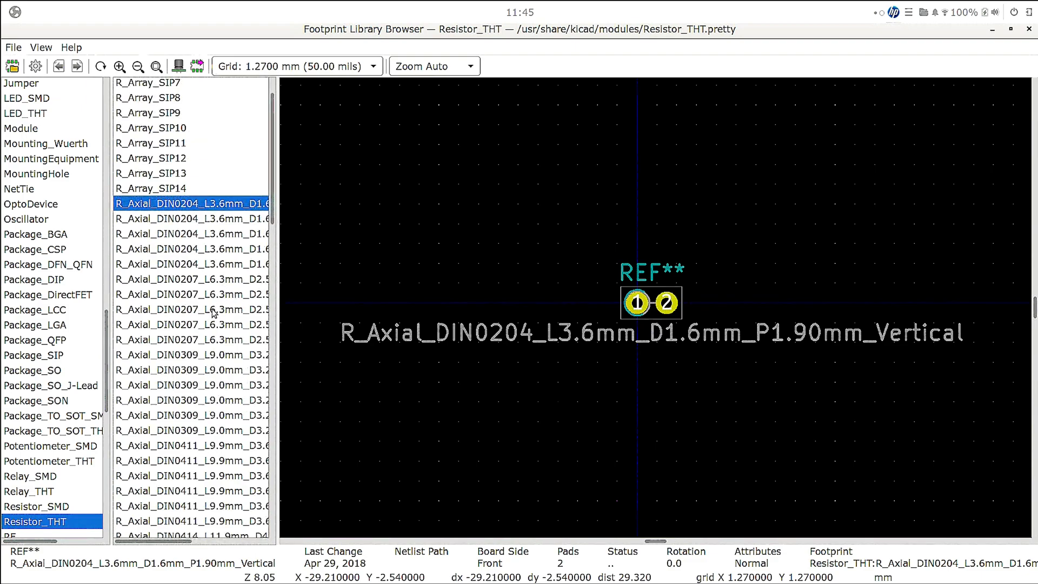
{"action": "scroll", "coordinate": [214, 314], "scroll_direction": "down", "scroll_amount": 20}
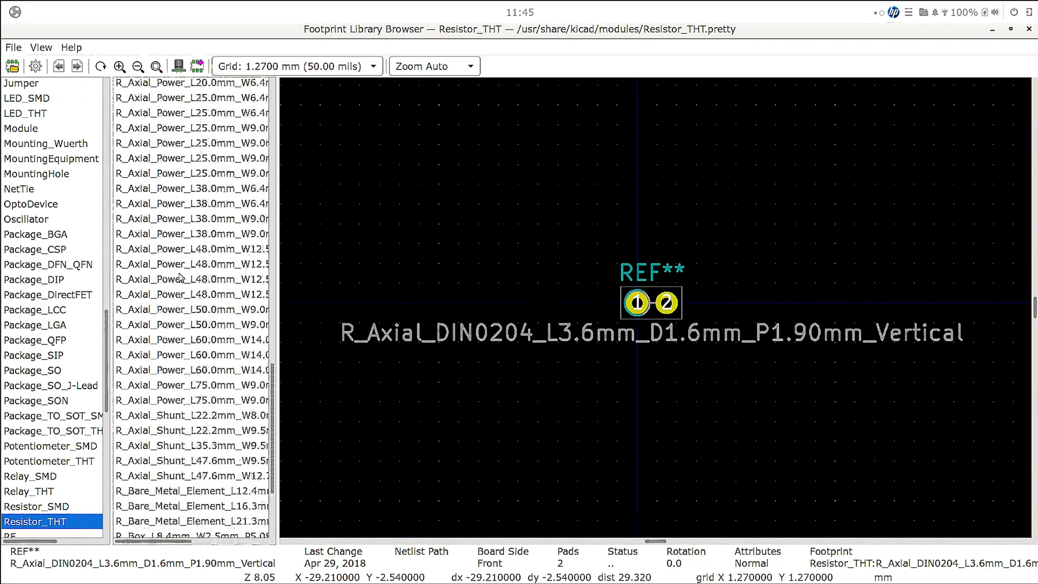
{"action": "scroll", "coordinate": [180, 277], "scroll_direction": "up", "scroll_amount": 16}
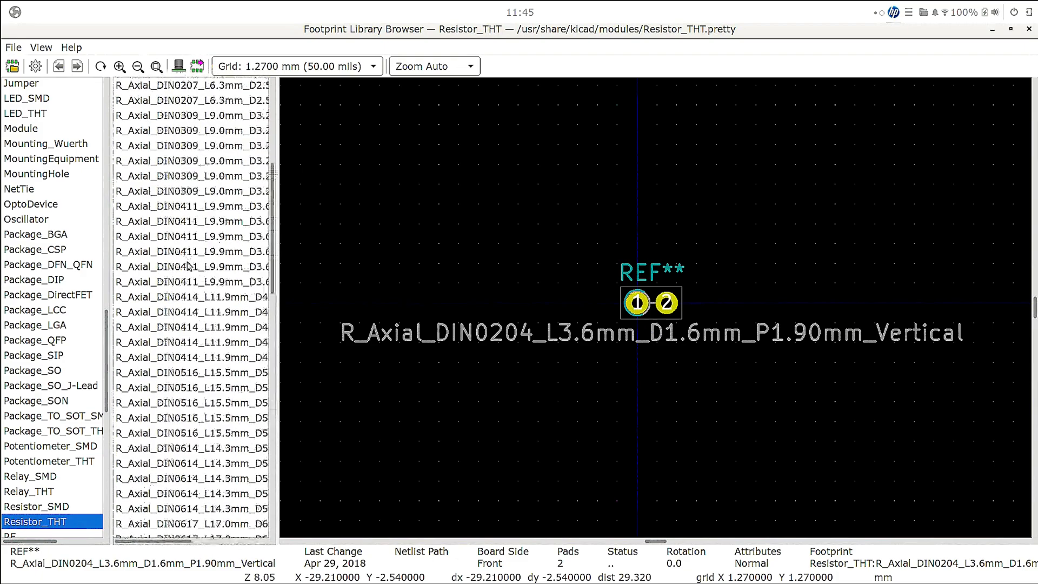
{"action": "scroll", "coordinate": [188, 266], "scroll_direction": "up", "scroll_amount": 3}
- Assign the footprint R_Axial_DIN0207_L6.3mm_D2.5mm_P10.16mm_Horizontal to R1 and accept the symbol properties
{"action": "left_click", "coordinate": [226, 247]}
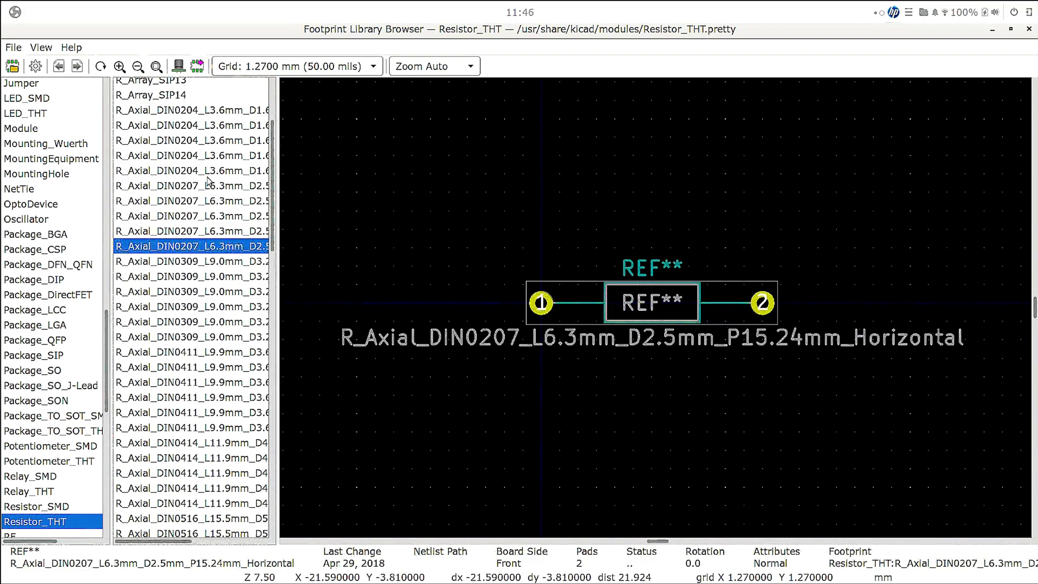
{"action": "left_click", "coordinate": [203, 218]}
{"action": "left_click", "coordinate": [204, 230]}
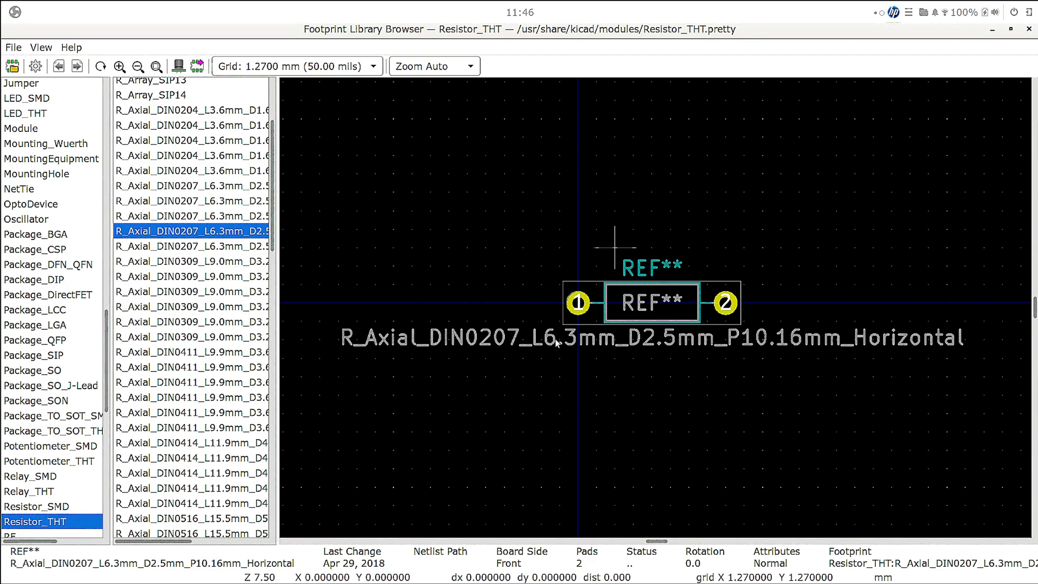
{"action": "double_click", "coordinate": [243, 233]}
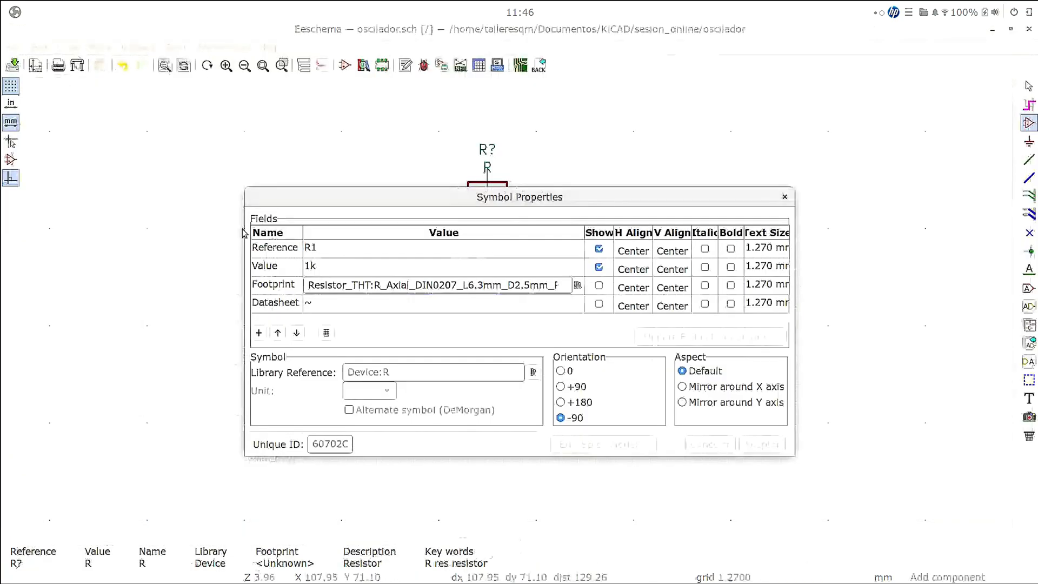
{"action": "left_click", "coordinate": [322, 303]}
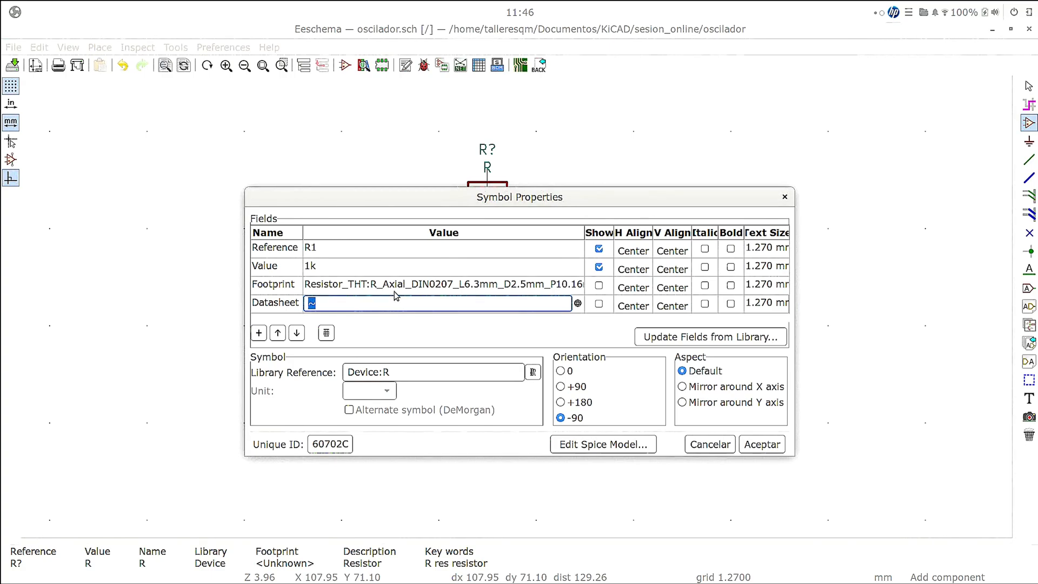
{"action": "type", "text": "d"}
{"action": "left_click", "coordinate": [756, 444]}
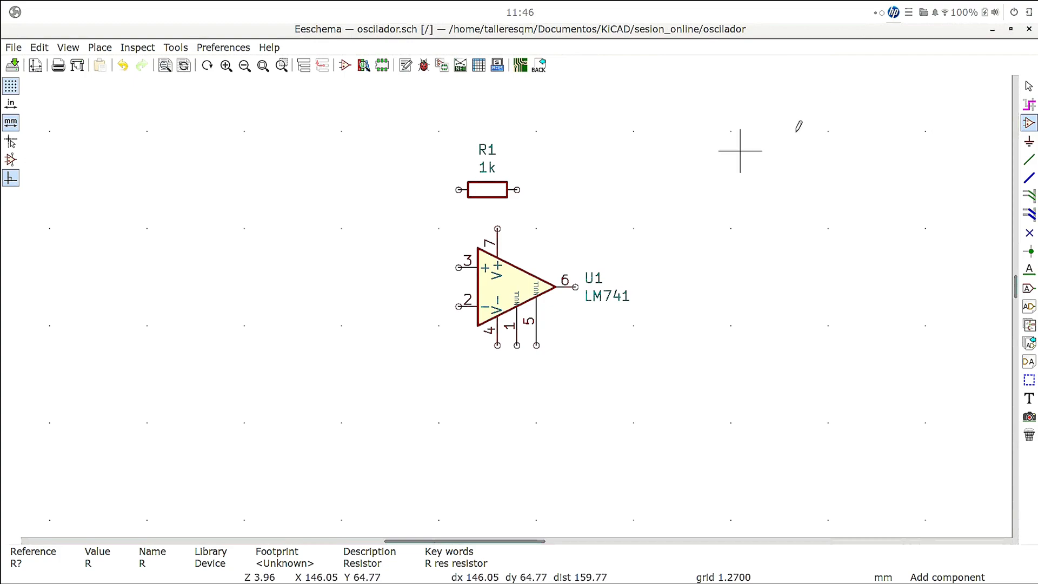
- Place an unpolarized capacitor (Device:C) beside R1, rotated to lie horizontally and aligned with the resistor
{"action": "left_click", "coordinate": [576, 187]}
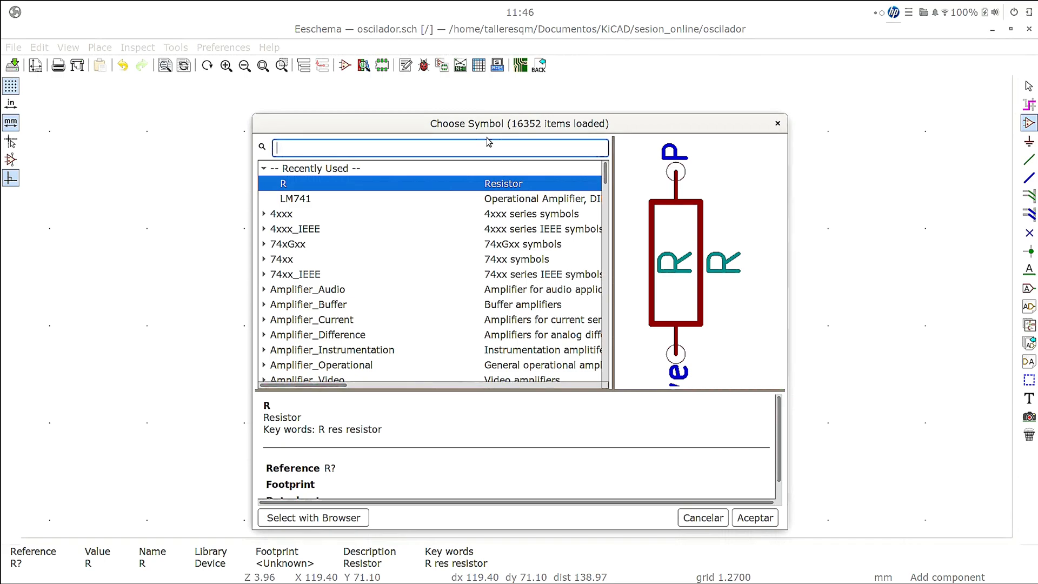
{"action": "type", "text": "C"}
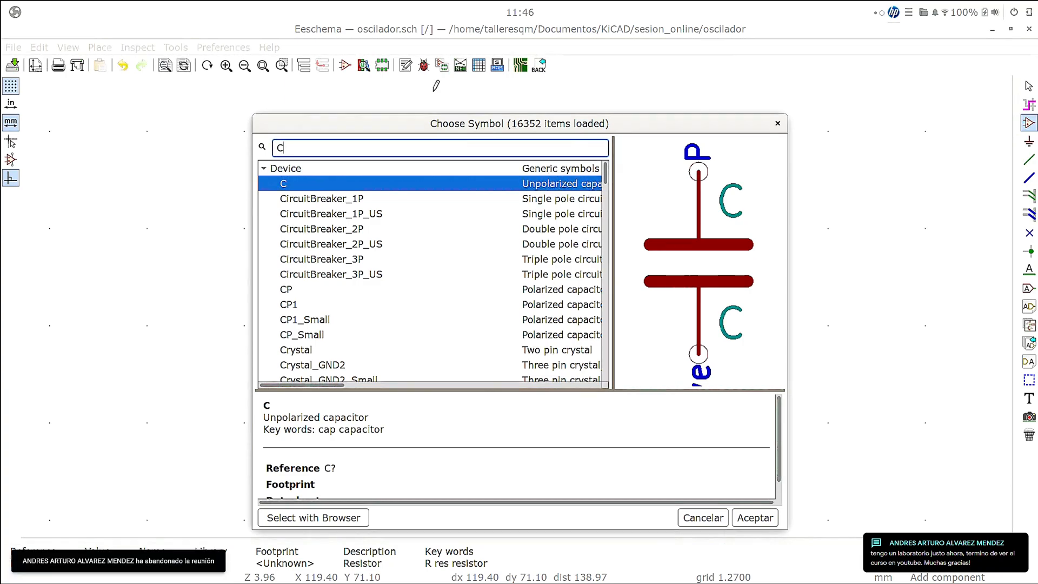
{"action": "left_click", "coordinate": [400, 184]}
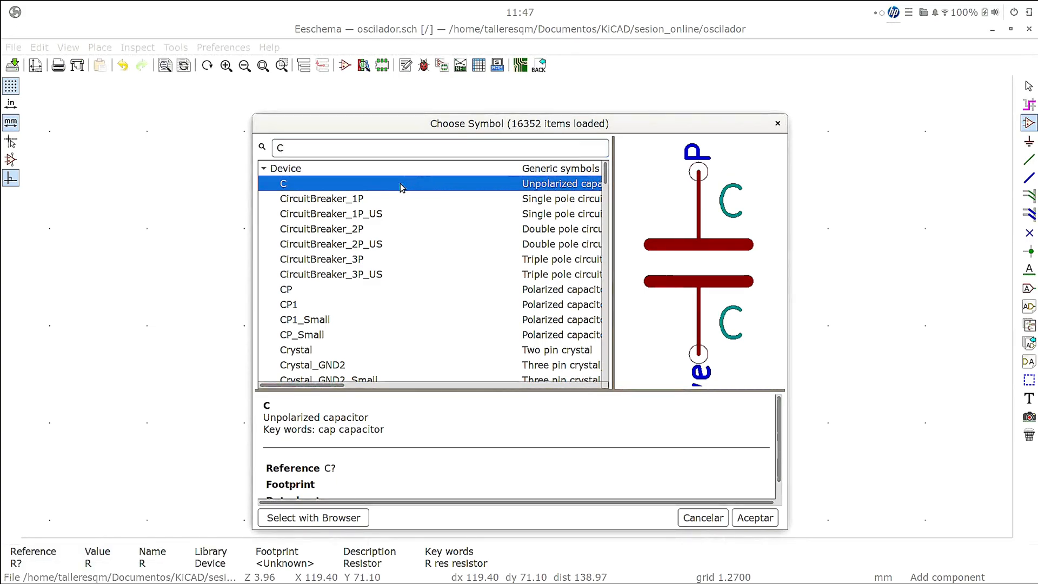
{"action": "double_click", "coordinate": [400, 183]}
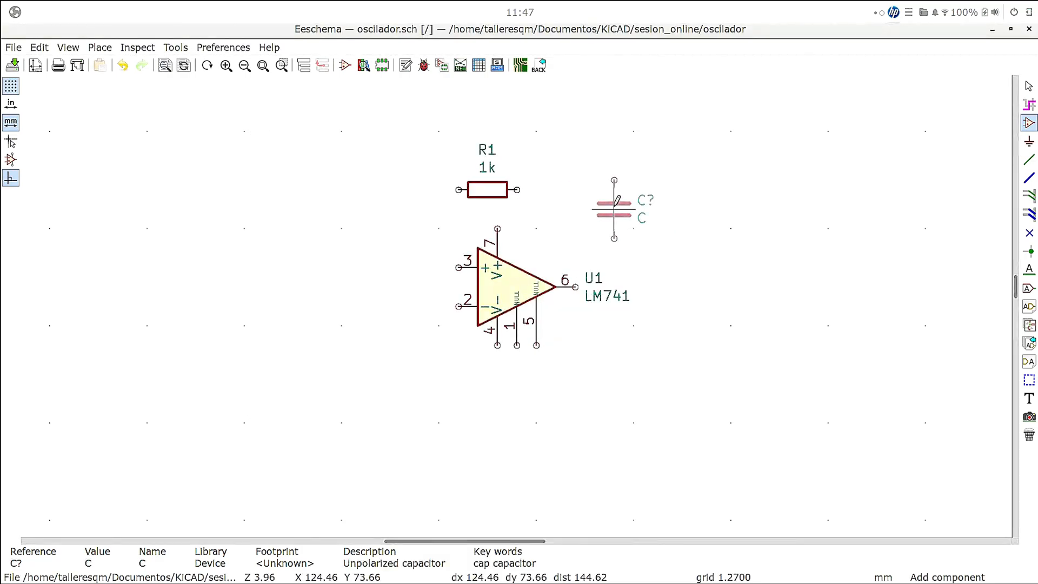
{"action": "key", "text": "r"}
{"action": "left_click", "coordinate": [591, 189]}
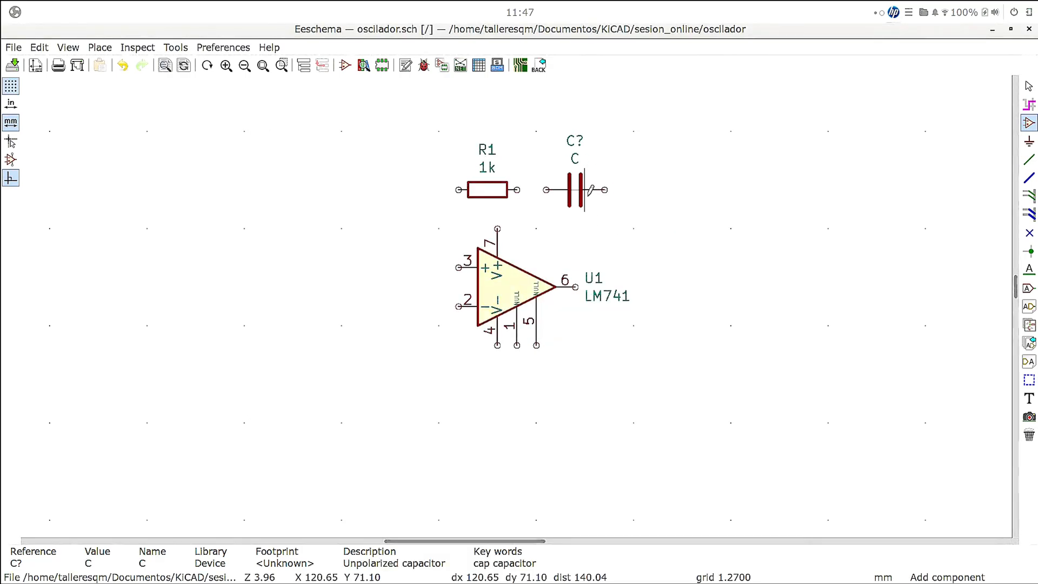
{"action": "right_click", "coordinate": [633, 181]}
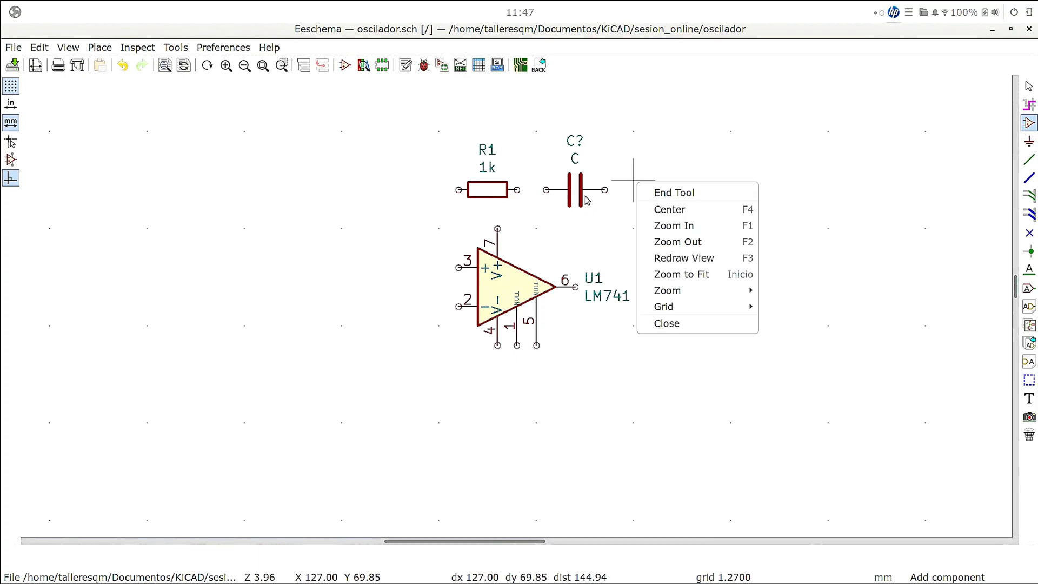
{"action": "left_click", "coordinate": [575, 195]}
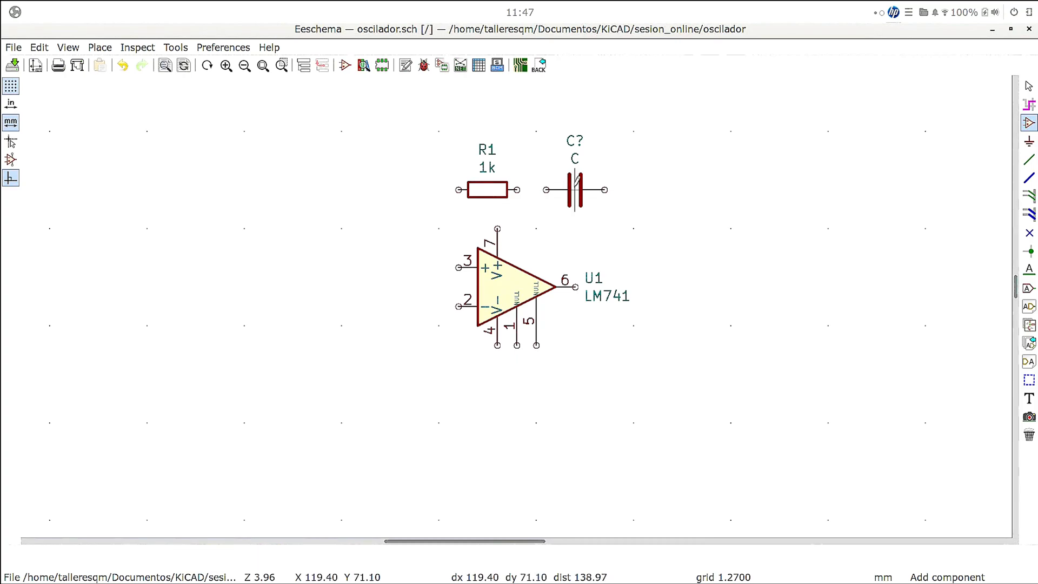
- Set the capacitor's reference to C1 and its value to 100nF in its symbol properties
{"action": "right_click", "coordinate": [575, 189]}
{"action": "mouse_move", "coordinate": [608, 263]}
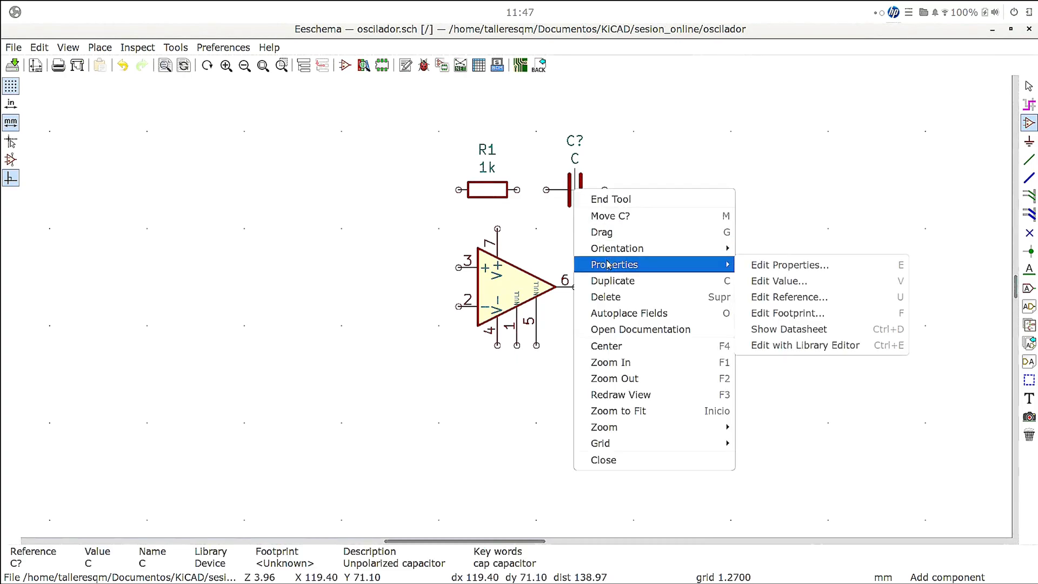
{"action": "left_click", "coordinate": [759, 264]}
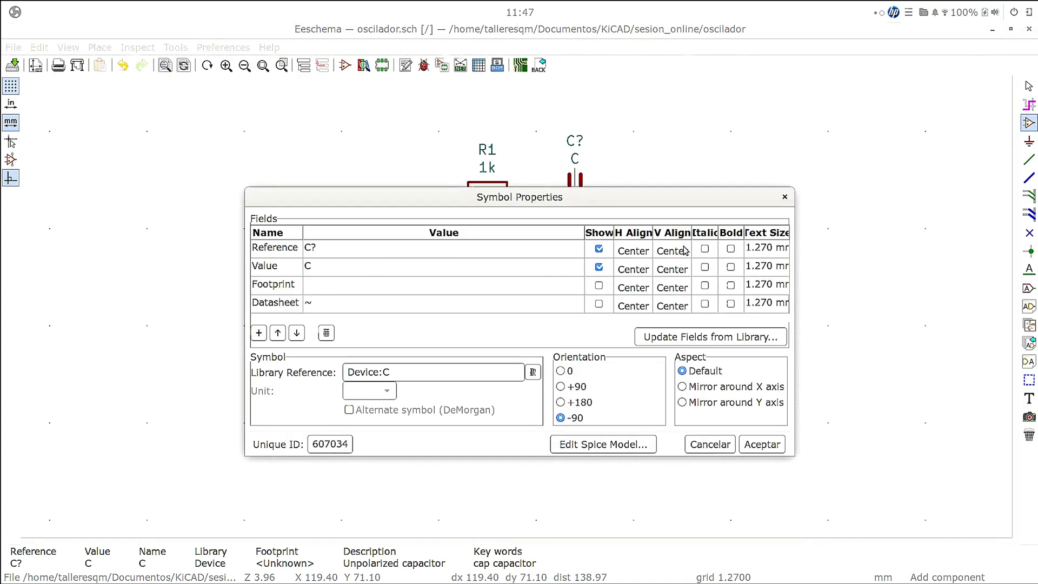
{"action": "left_click", "coordinate": [427, 244]}
{"action": "left_click", "coordinate": [431, 246]}
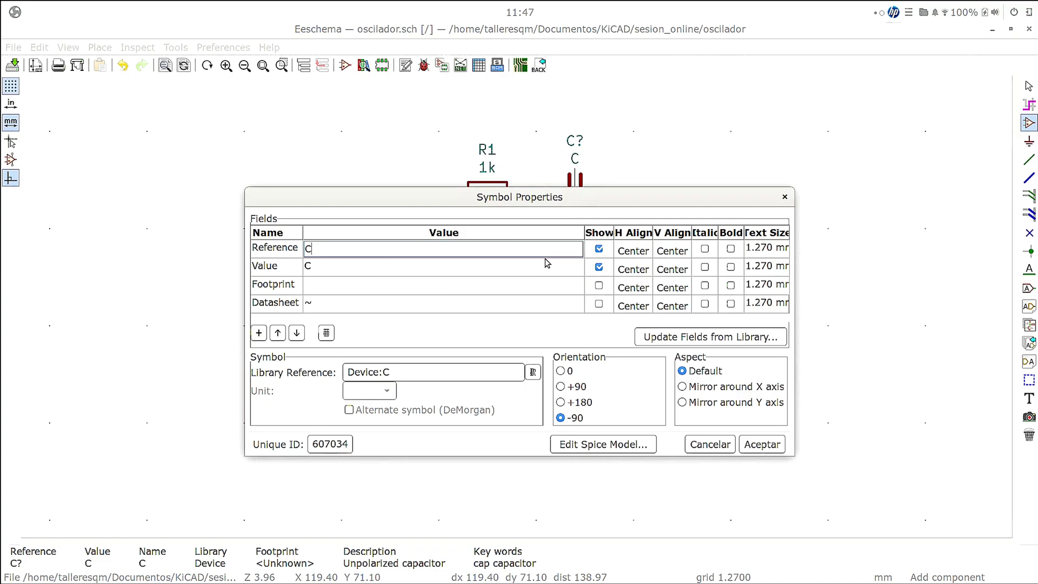
{"action": "type", "text": "1"}
{"action": "left_click", "coordinate": [479, 266]}
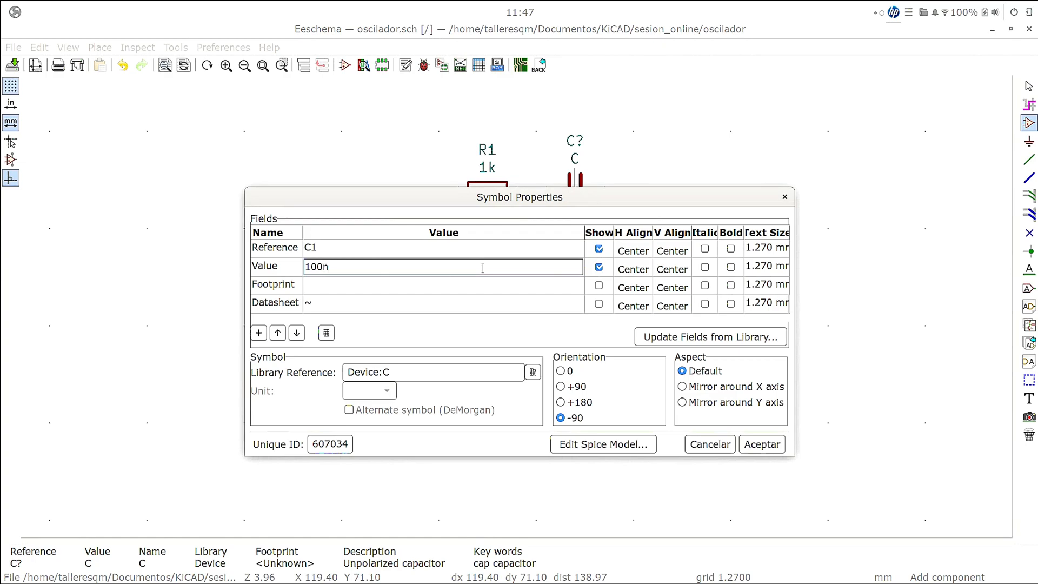
- Browse the footprint libraries for C1's Footprint field and open the Capacitor_THT library
{"action": "left_click", "coordinate": [540, 287]}
{"action": "left_click", "coordinate": [575, 285]}
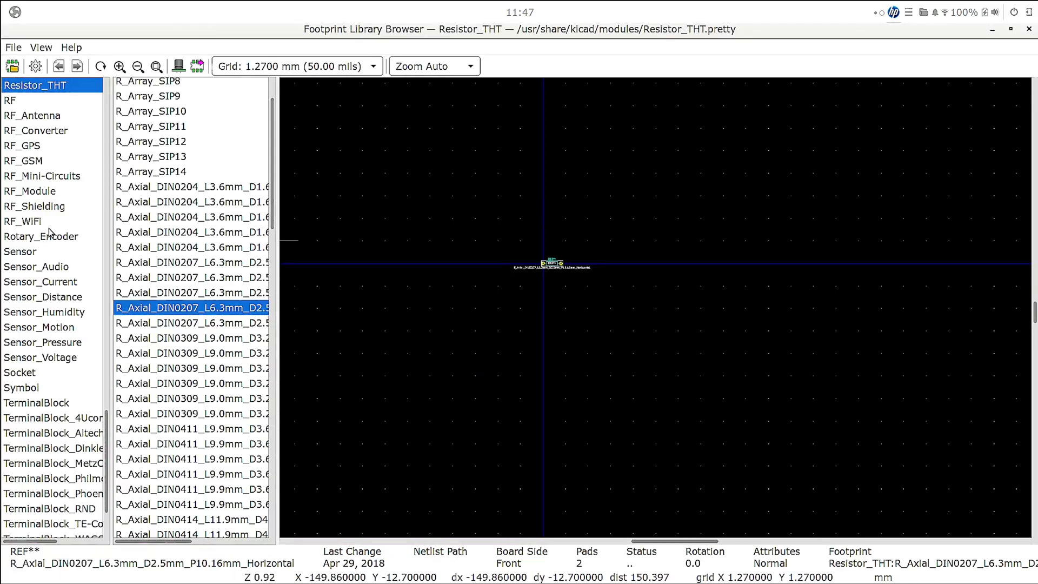
{"action": "scroll", "coordinate": [28, 202], "scroll_direction": "up", "scroll_amount": 3}
{"action": "scroll", "coordinate": [28, 201], "scroll_direction": "up", "scroll_amount": 15}
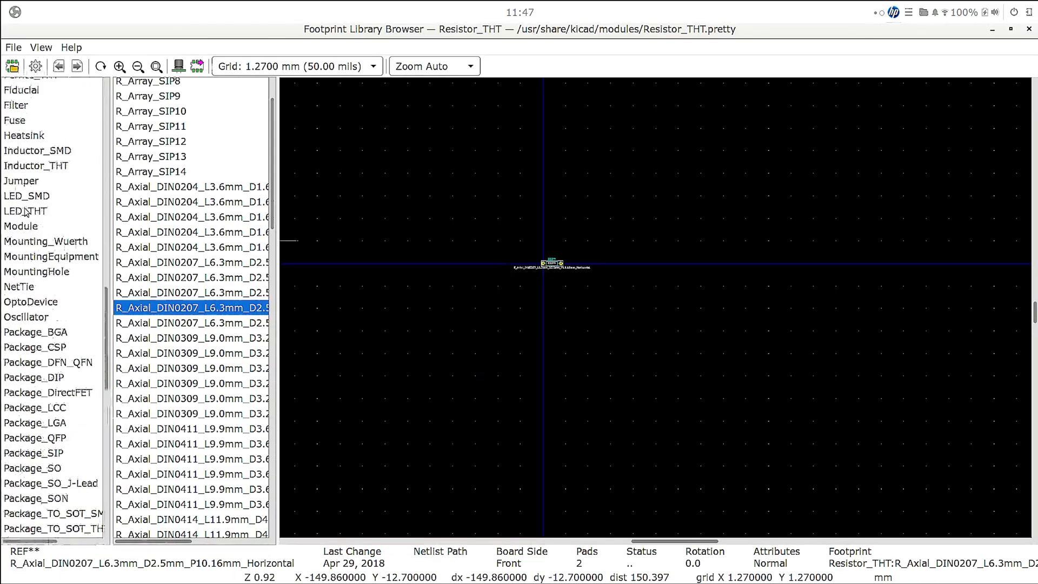
{"action": "scroll", "coordinate": [28, 216], "scroll_direction": "up", "scroll_amount": 13}
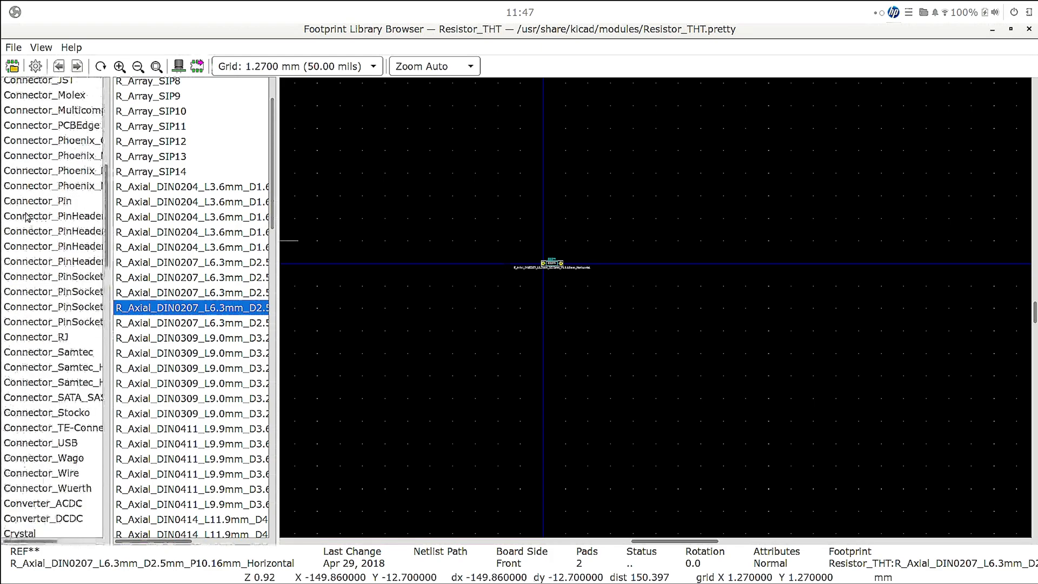
{"action": "scroll", "coordinate": [26, 223], "scroll_direction": "down", "scroll_amount": 1}
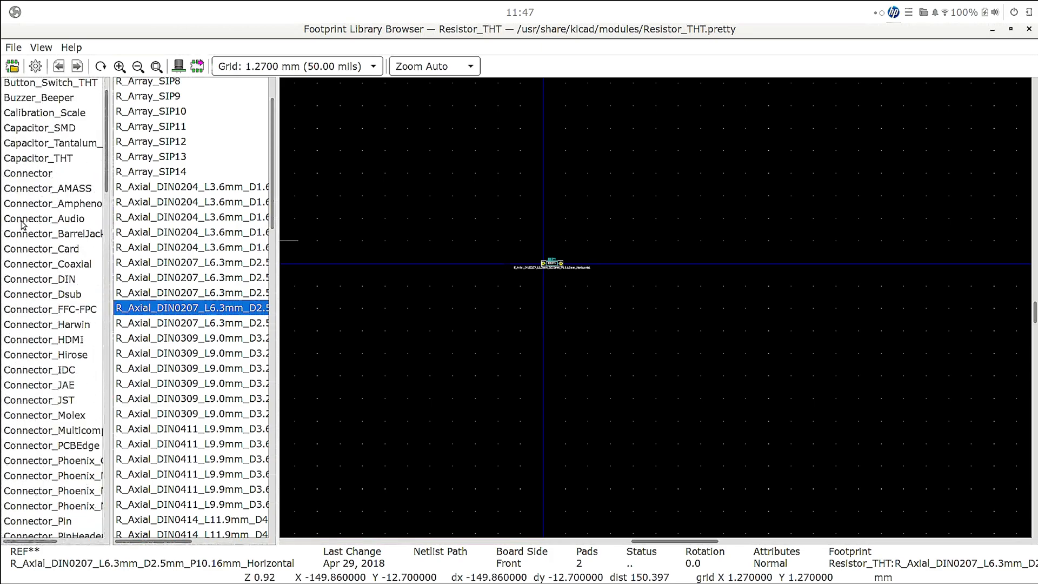
{"action": "left_click", "coordinate": [72, 158]}
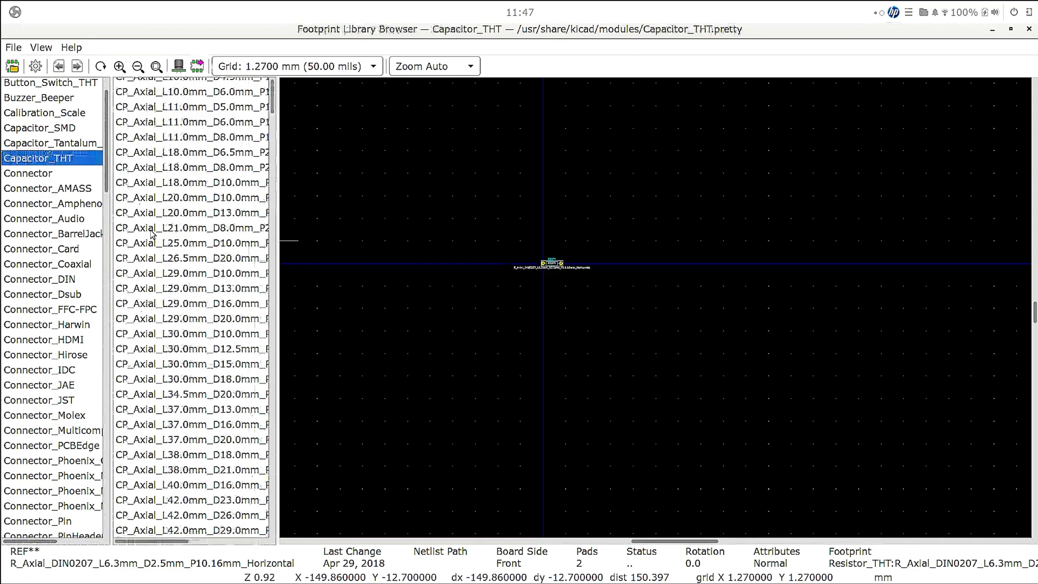
- Examine the polarized through-hole capacitor footprints, comparing the body sizes and pad spacings of several CP_Axial variants
{"action": "left_click", "coordinate": [217, 199]}
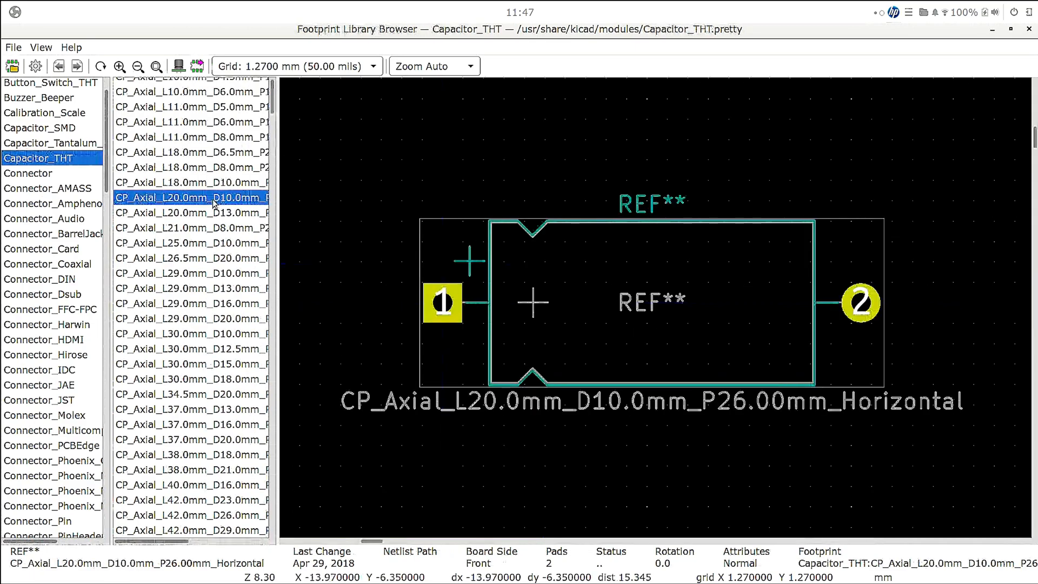
{"action": "key", "text": "Down"}
{"action": "key", "text": "Down"}
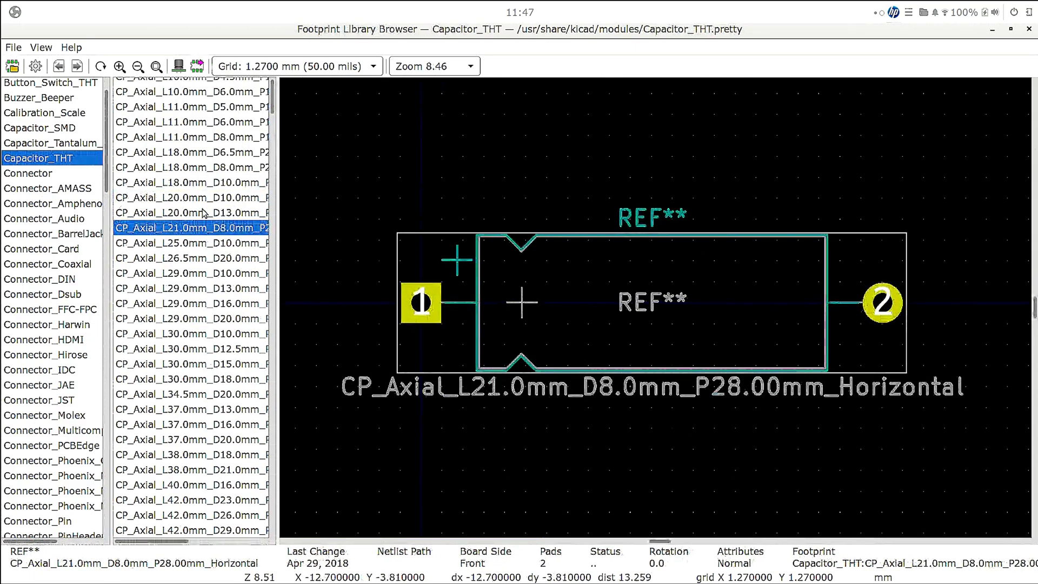
{"action": "scroll", "coordinate": [199, 215], "scroll_direction": "down", "scroll_amount": 10}
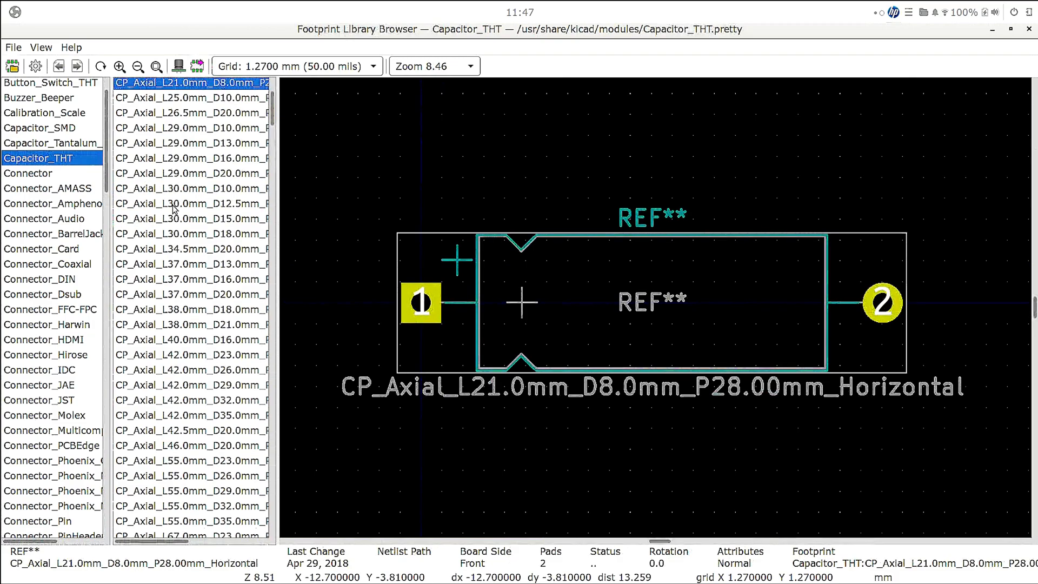
{"action": "scroll", "coordinate": [184, 196], "scroll_direction": "down", "scroll_amount": 7}
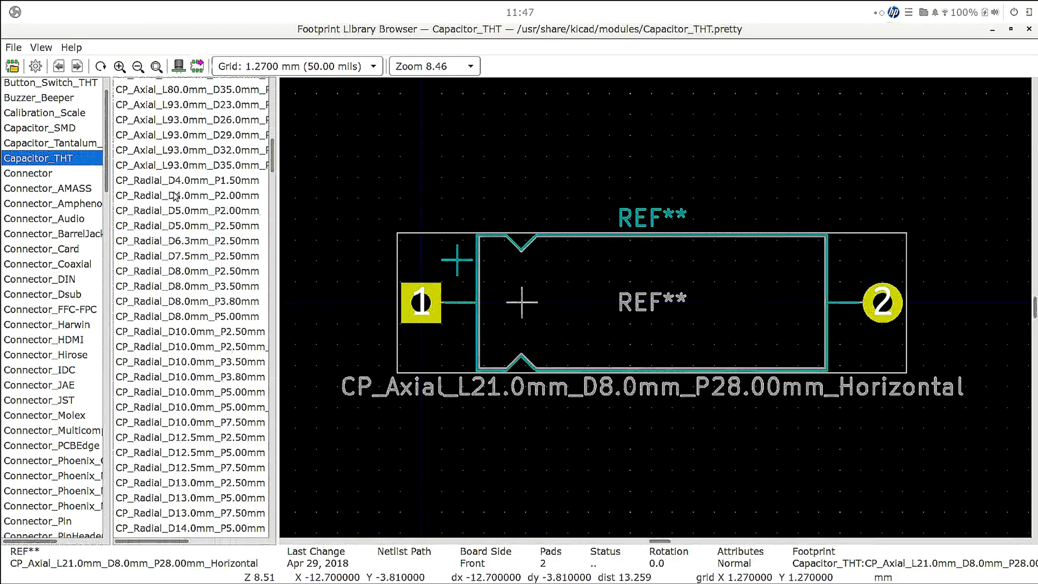
{"action": "scroll", "coordinate": [173, 191], "scroll_direction": "down", "scroll_amount": 3}
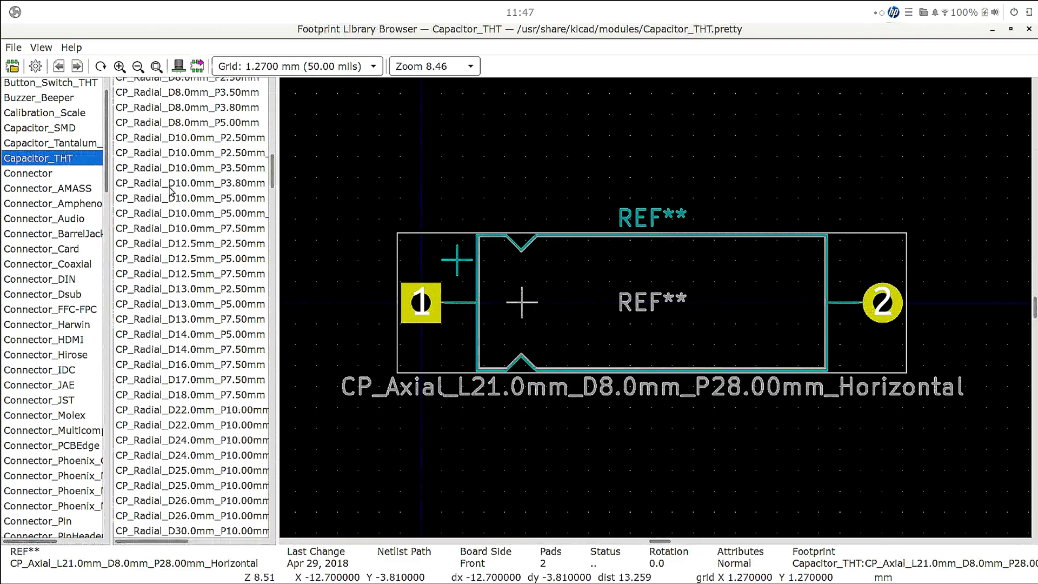
{"action": "scroll", "coordinate": [162, 221], "scroll_direction": "up", "scroll_amount": 3}
{"action": "scroll", "coordinate": [170, 244], "scroll_direction": "up", "scroll_amount": 7}
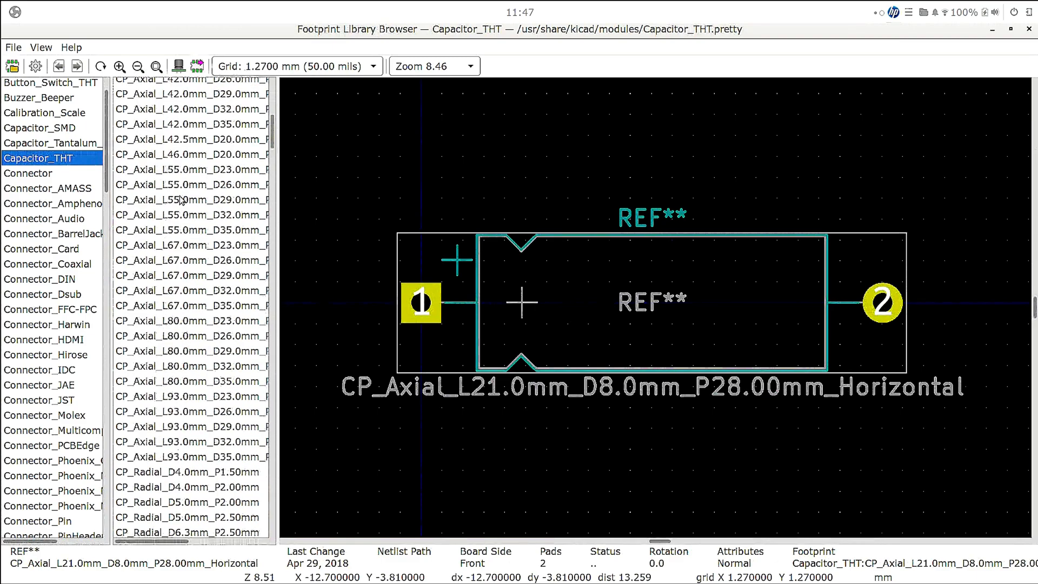
{"action": "left_click", "coordinate": [162, 171]}
{"action": "scroll", "coordinate": [156, 174], "scroll_direction": "down", "scroll_amount": 7}
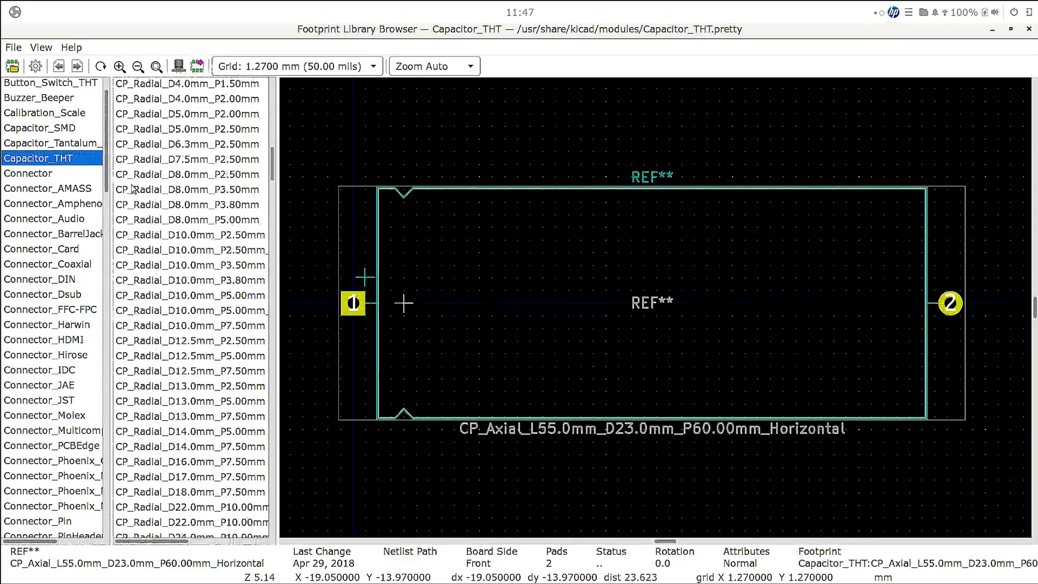
{"action": "scroll", "coordinate": [148, 178], "scroll_direction": "up", "scroll_amount": 4}
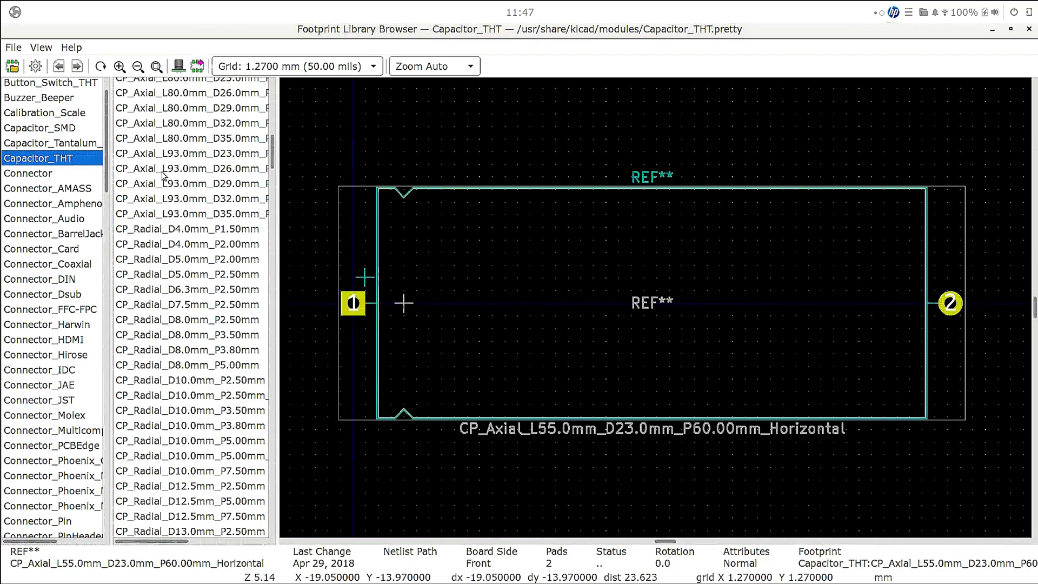
{"action": "scroll", "coordinate": [152, 173], "scroll_direction": "up", "scroll_amount": 4}
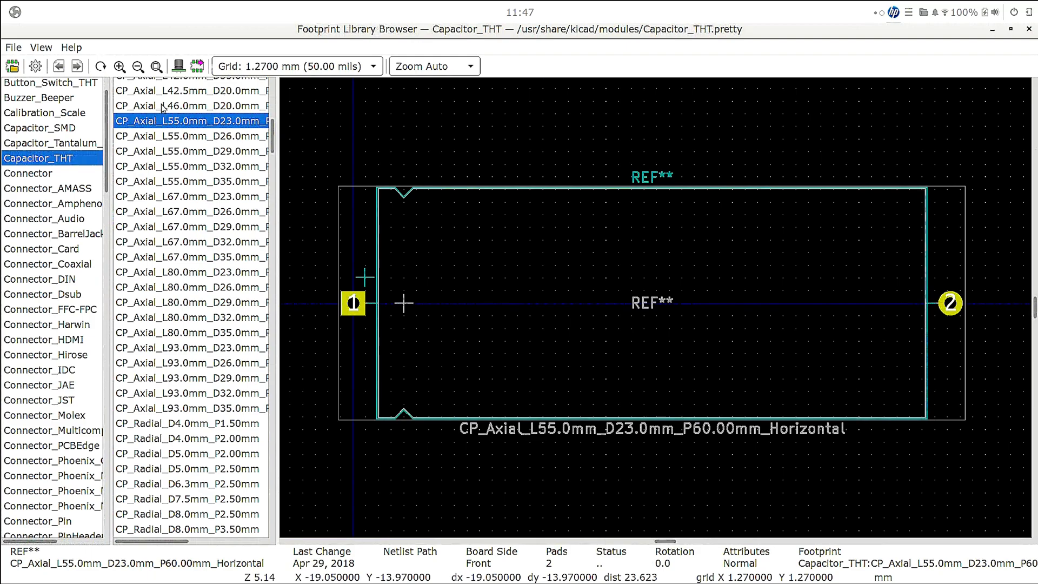
{"action": "scroll", "coordinate": [184, 162], "scroll_direction": "up", "scroll_amount": 2}
{"action": "scroll", "coordinate": [176, 156], "scroll_direction": "up", "scroll_amount": 2}
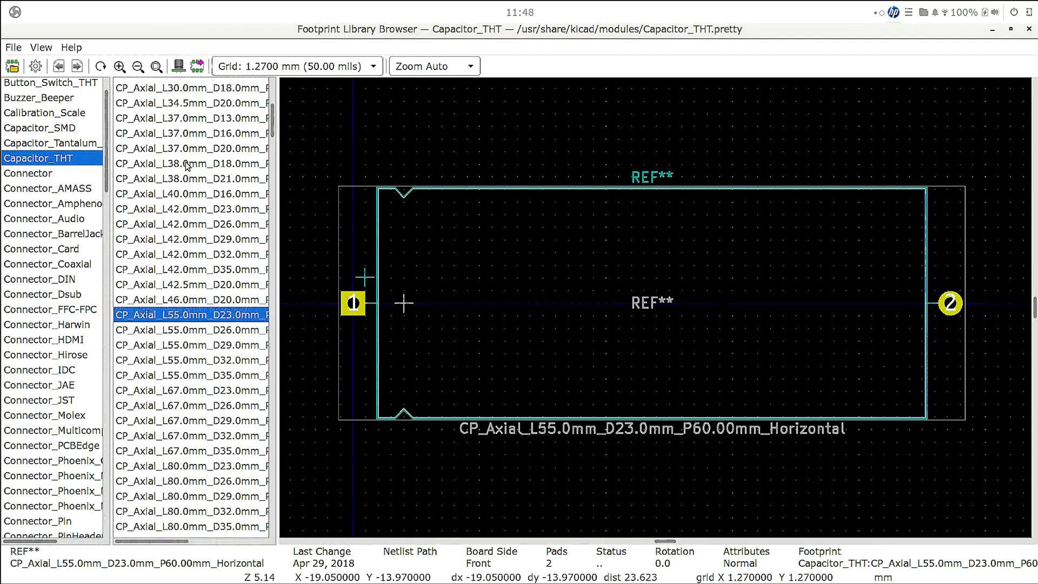
{"action": "left_click", "coordinate": [183, 179]}
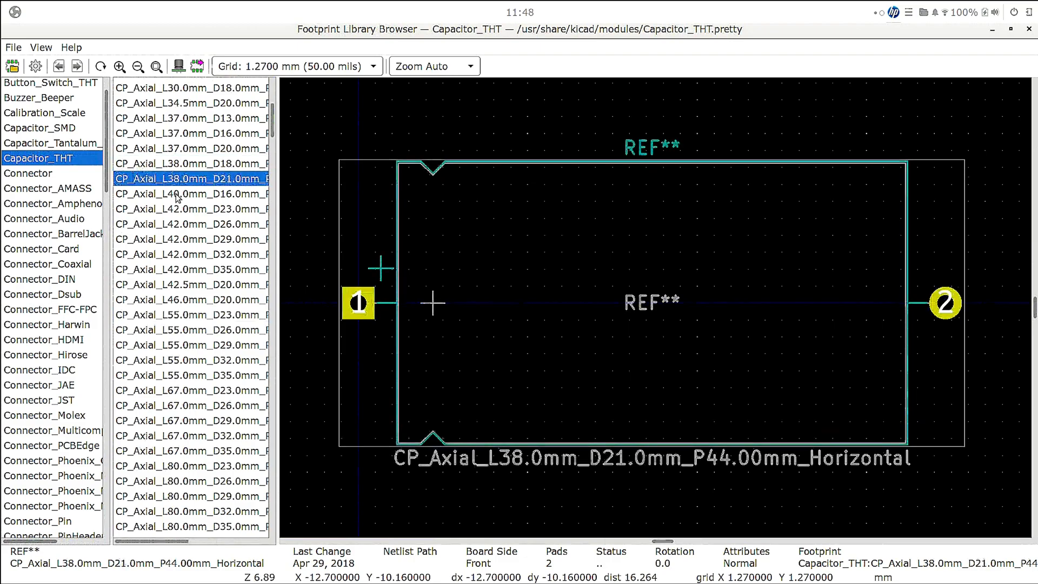
{"action": "scroll", "coordinate": [178, 190], "scroll_direction": "up", "scroll_amount": 7}
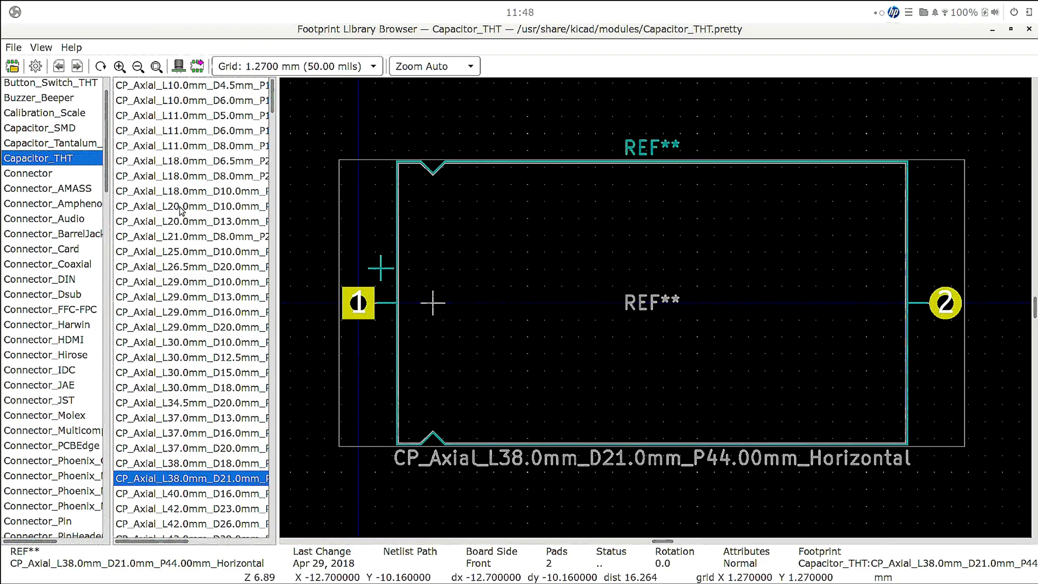
- Assign the non-polarized footprint C_Axial_L3.8mm_D2.6mm_P7.50mm_Horizontal to C1 and accept the symbol properties
{"action": "scroll", "coordinate": [180, 211], "scroll_direction": "down", "scroll_amount": 15}
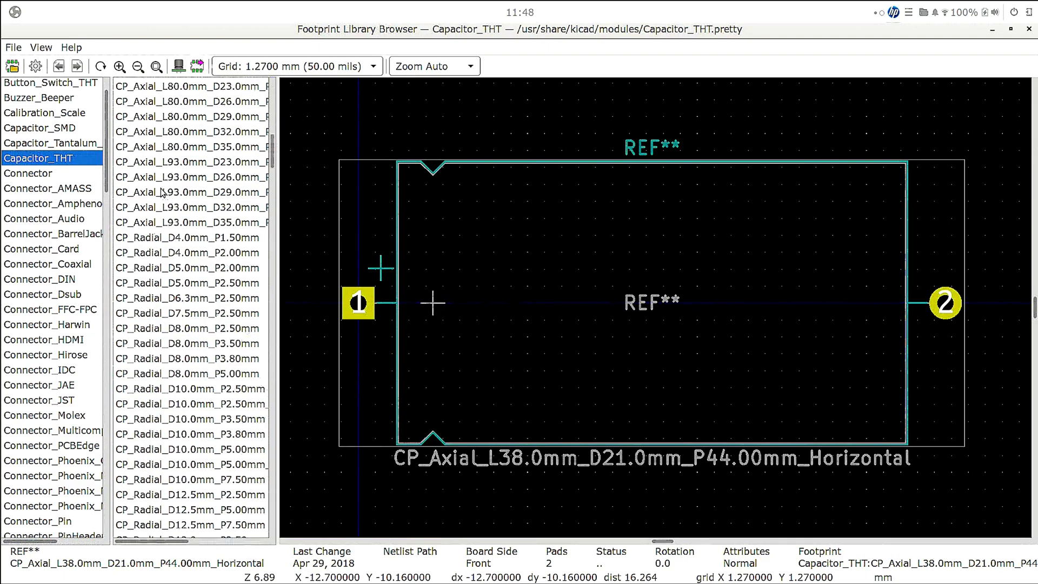
{"action": "scroll", "coordinate": [162, 192], "scroll_direction": "down", "scroll_amount": 20}
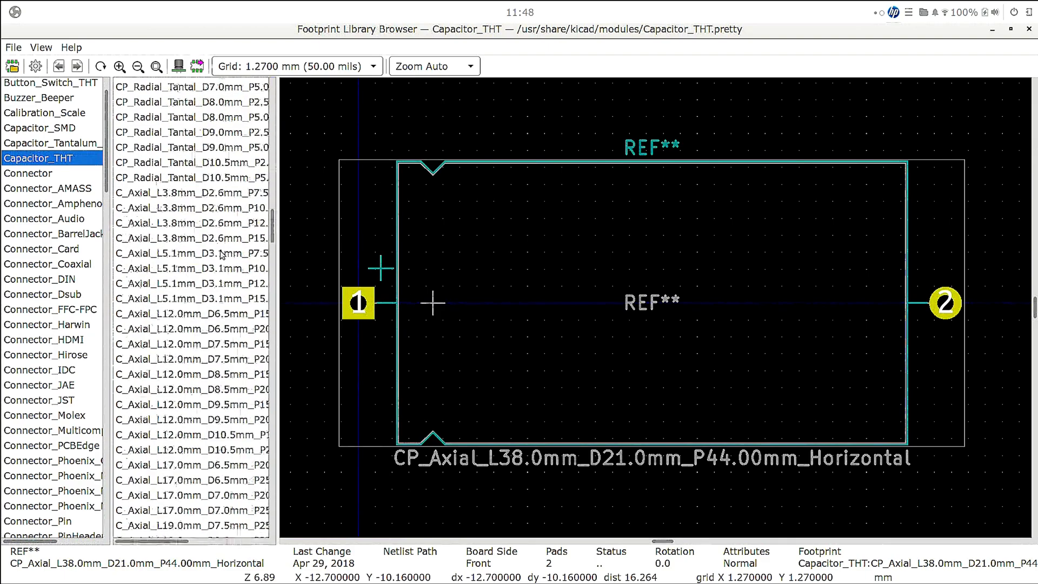
{"action": "scroll", "coordinate": [207, 258], "scroll_direction": "down", "scroll_amount": 1}
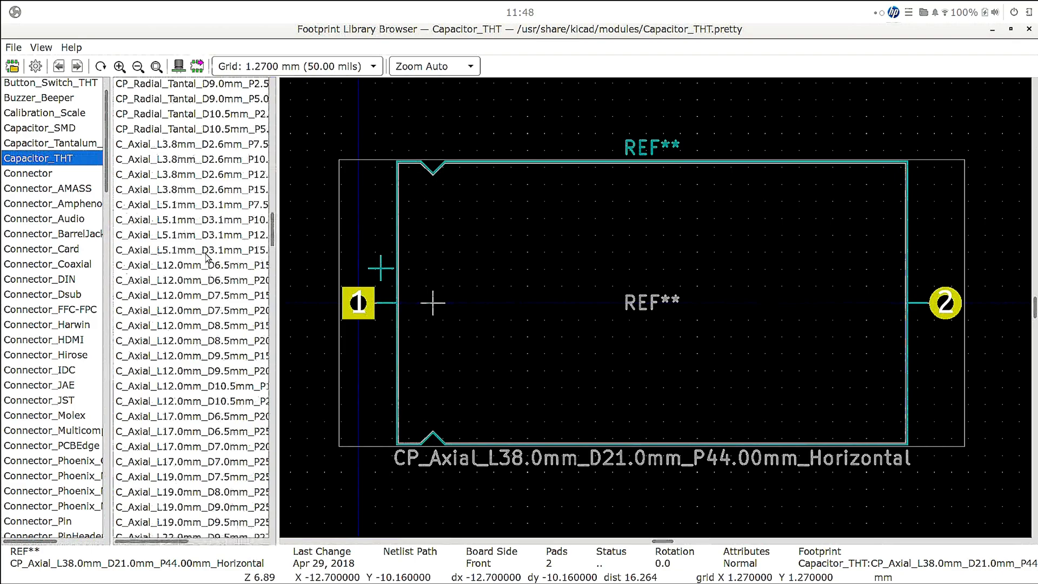
{"action": "left_click", "coordinate": [162, 145]}
{"action": "key", "text": "Down"}
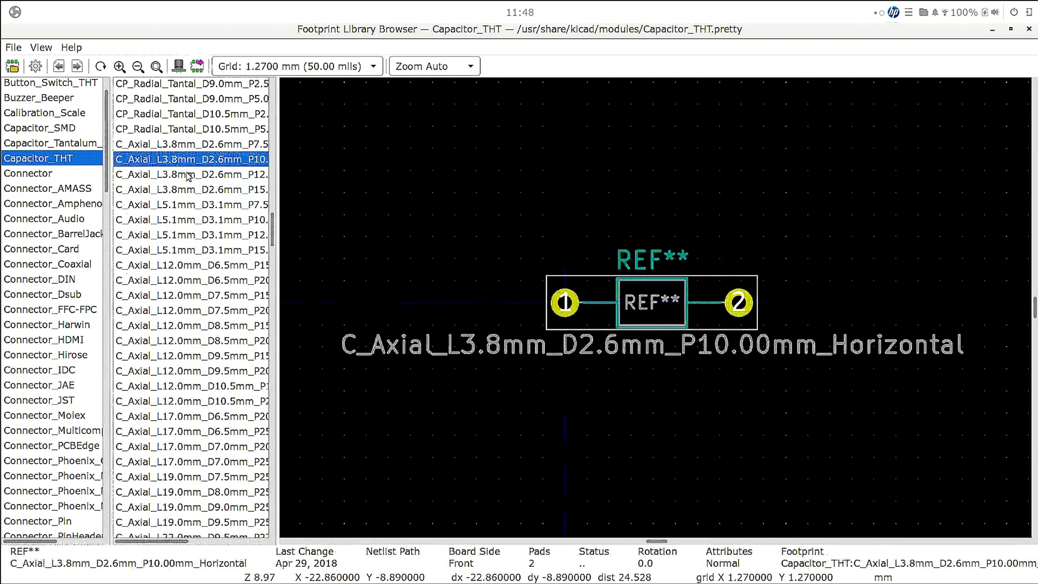
{"action": "left_click", "coordinate": [171, 146]}
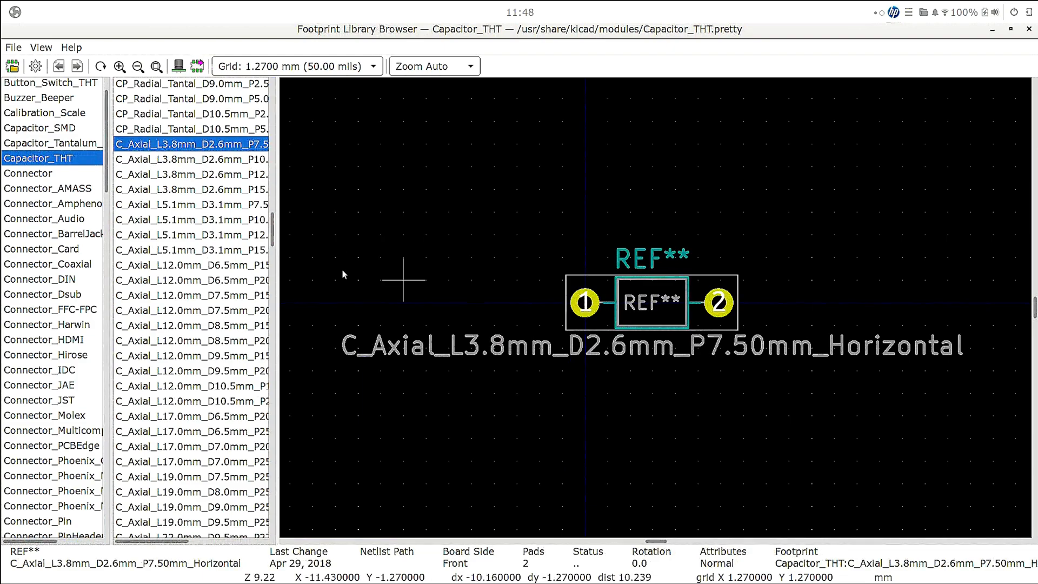
{"action": "double_click", "coordinate": [199, 144]}
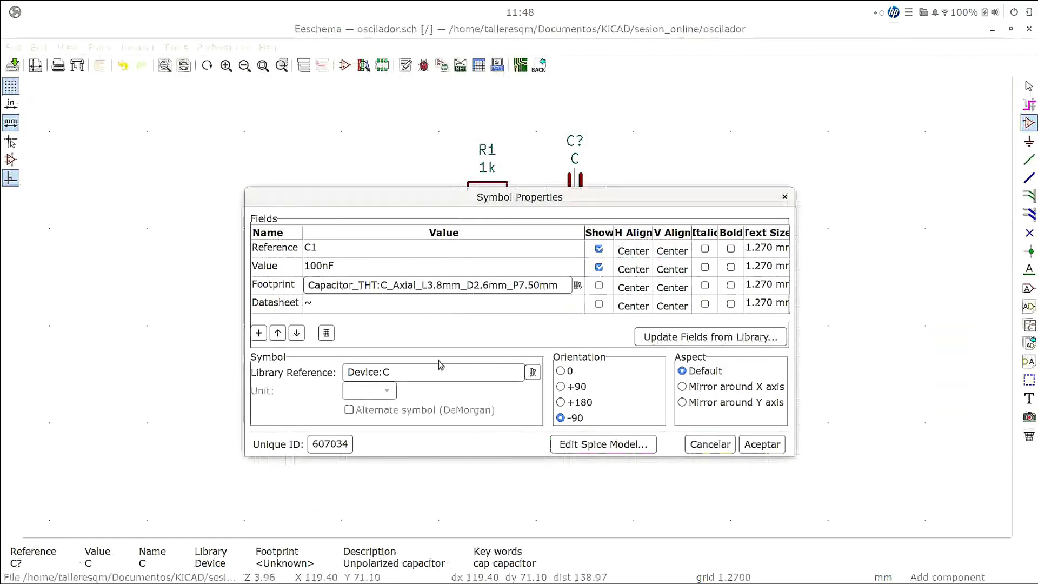
{"action": "left_click", "coordinate": [760, 444]}
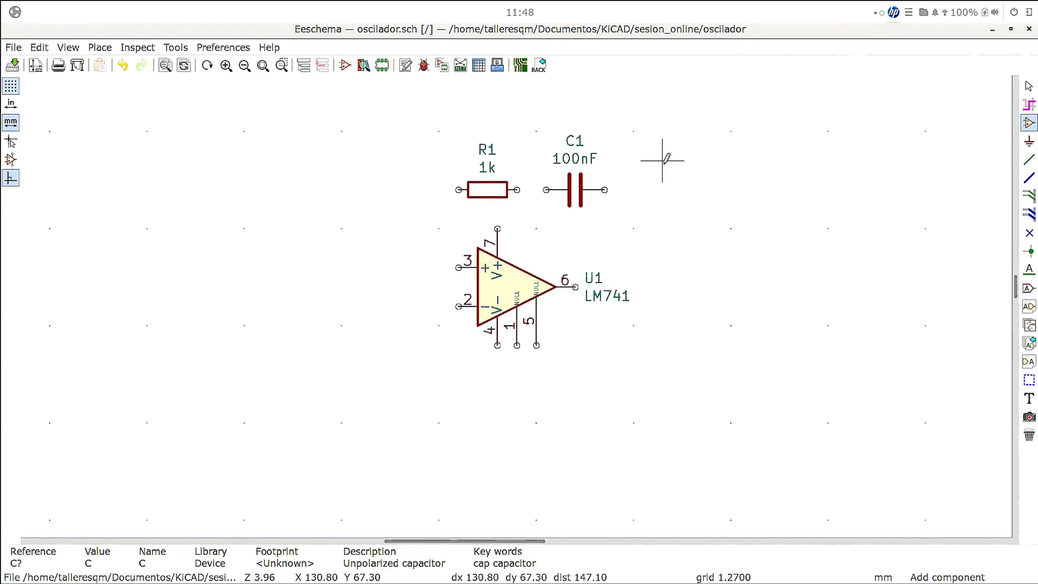
- Duplicate resistor R1 twice, placing one copy to the left of the op-amp and the other below and left of it
{"action": "left_click", "coordinate": [486, 180]}
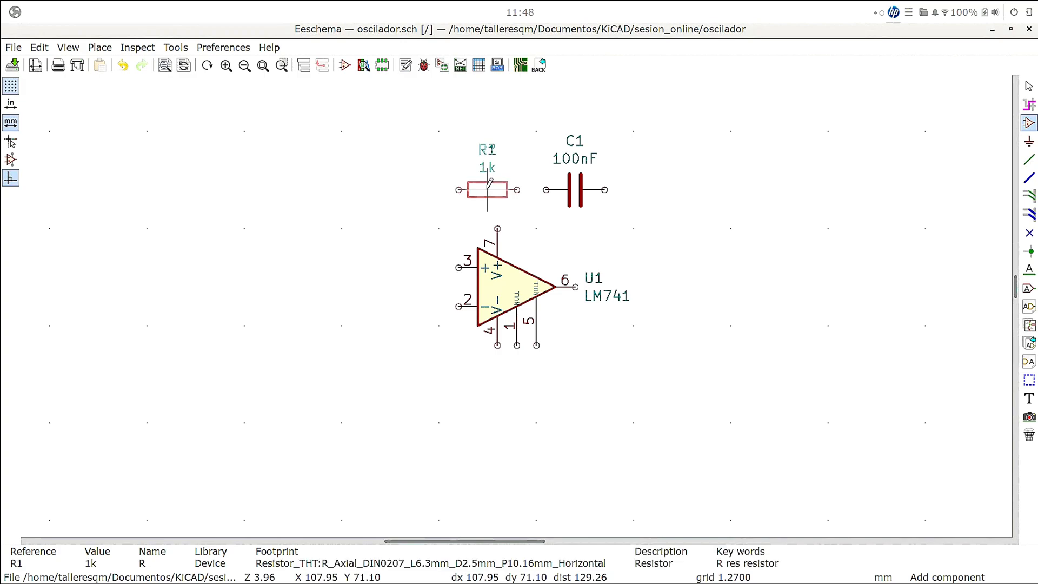
{"action": "key", "text": "c"}
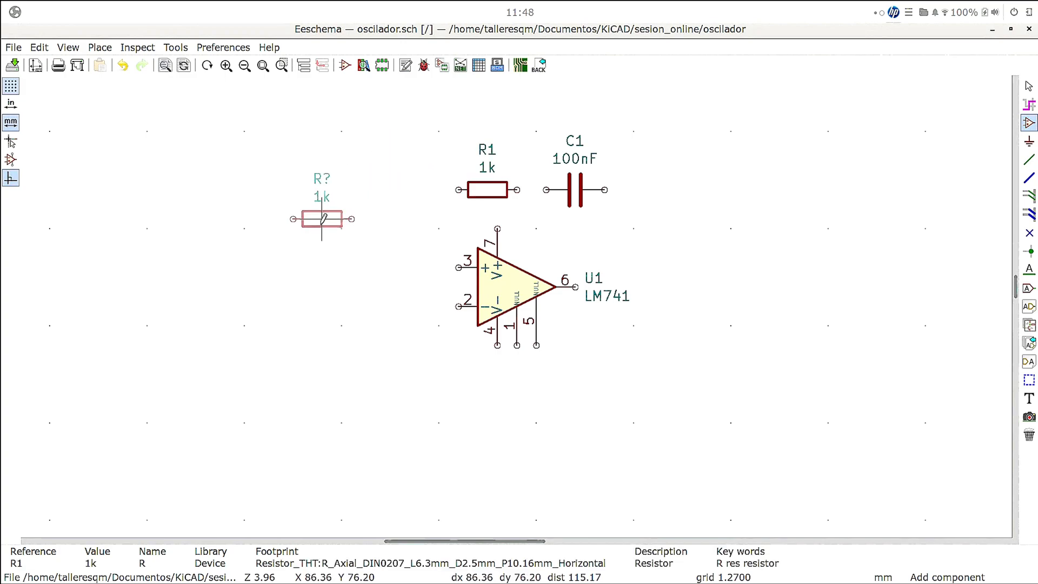
{"action": "left_click", "coordinate": [303, 246]}
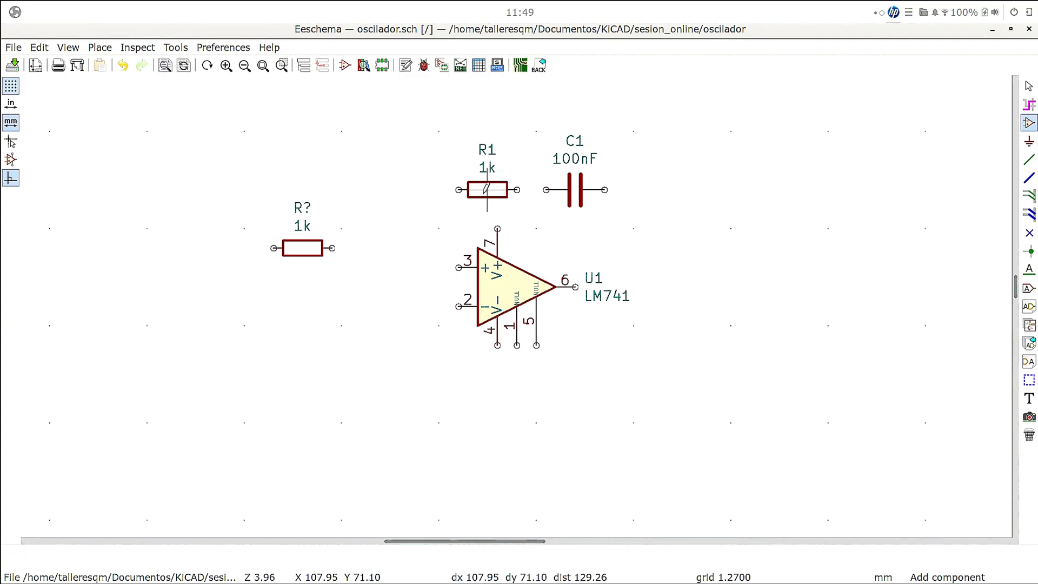
{"action": "left_click", "coordinate": [488, 180]}
{"action": "key", "text": "c"}
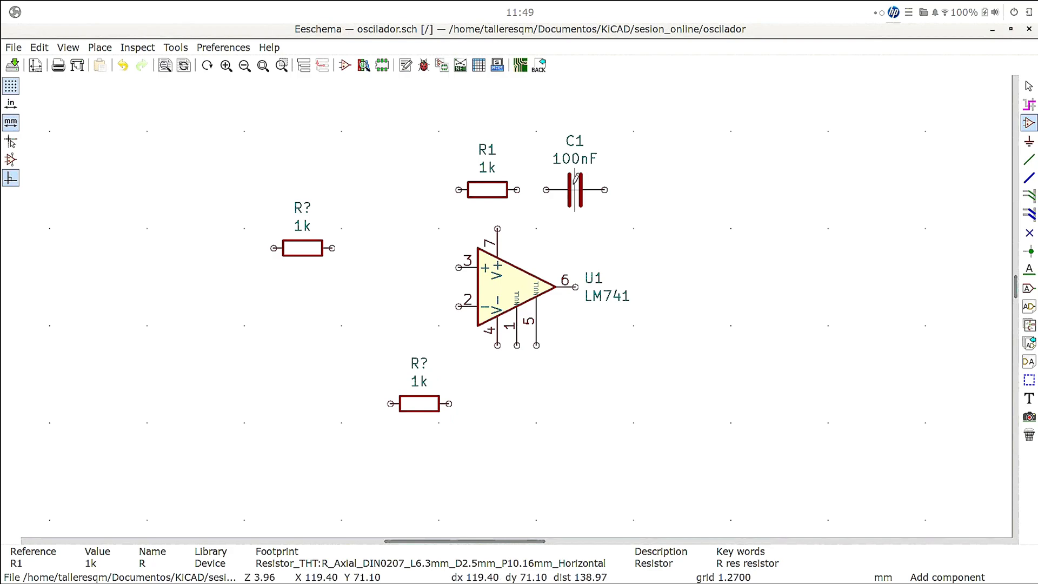
- Duplicate capacitor C1, place the copy directly below the resistor left of the op-amp, and end component placement
{"action": "key", "text": "c"}
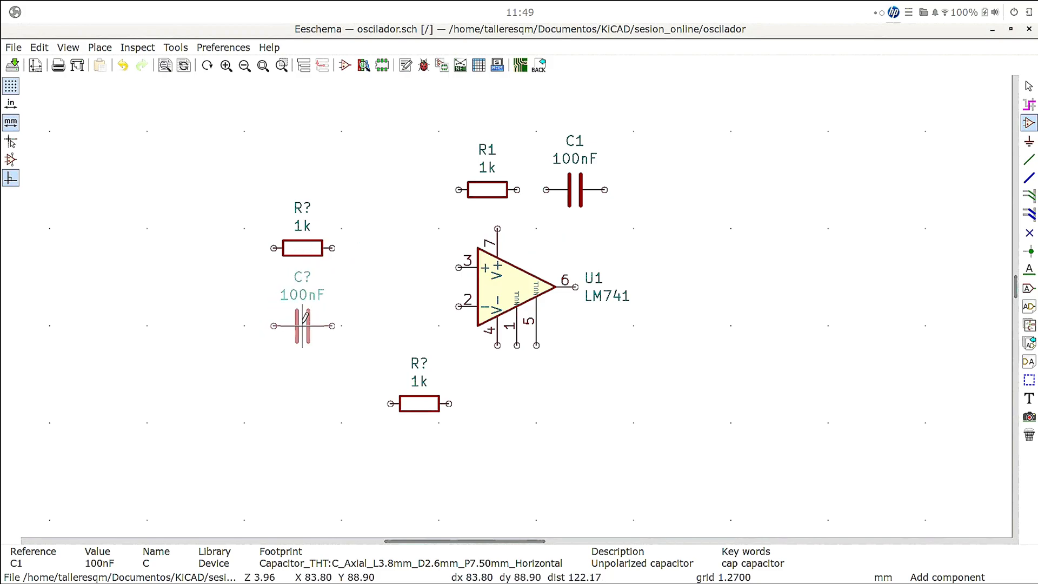
{"action": "left_click", "coordinate": [302, 325]}
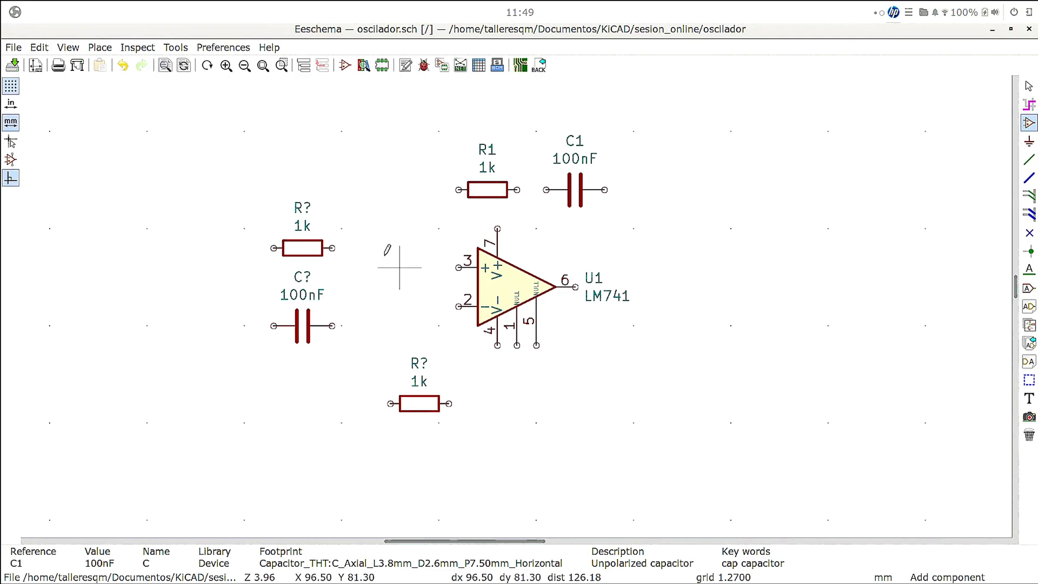
{"action": "right_click", "coordinate": [331, 194]}
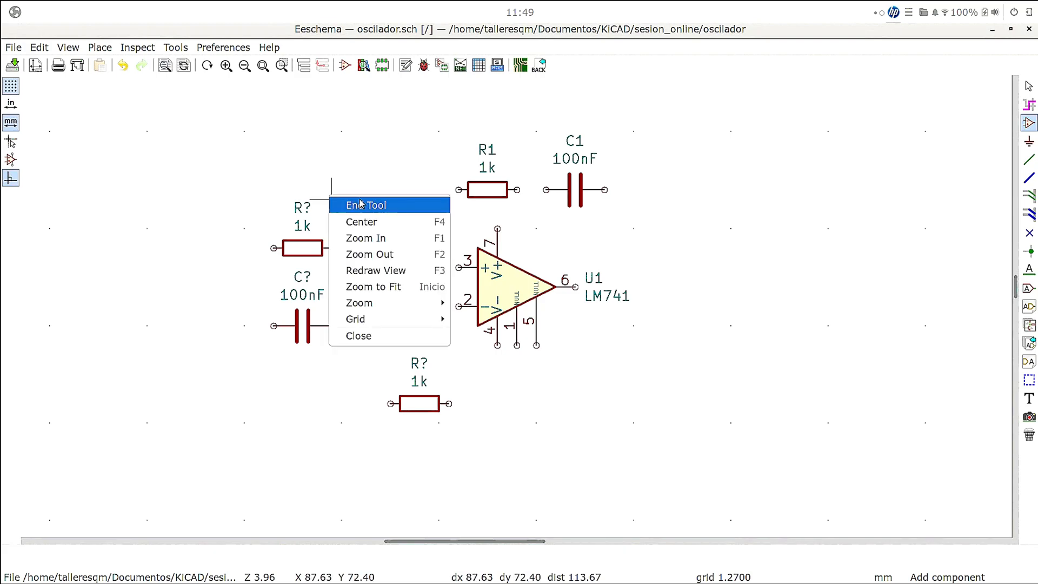
{"action": "left_click", "coordinate": [361, 204]}
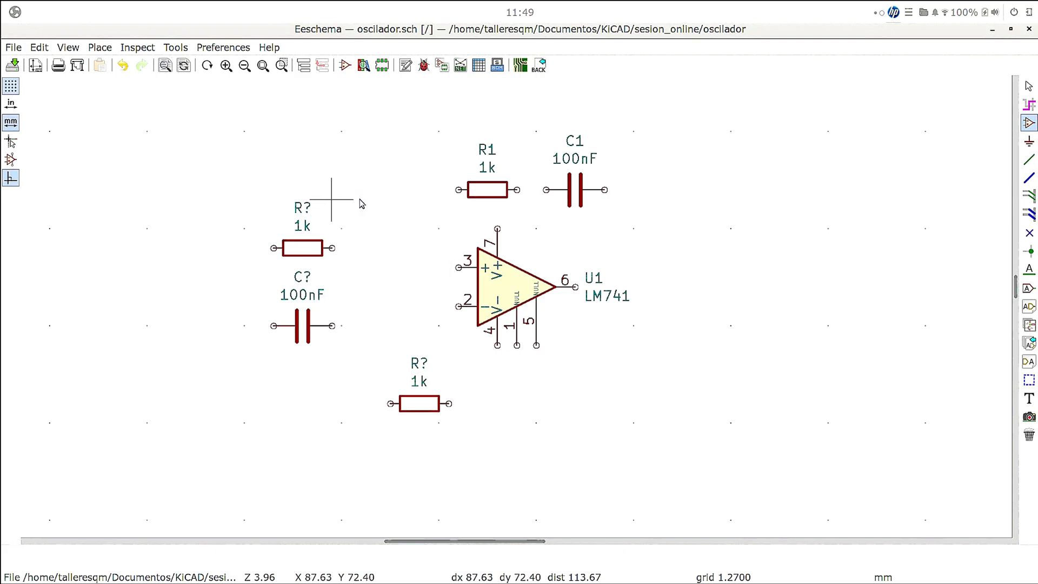
- Set the reference of the resistor above the copied capacitor to R2 in its symbol properties
{"action": "right_click", "coordinate": [302, 250]}
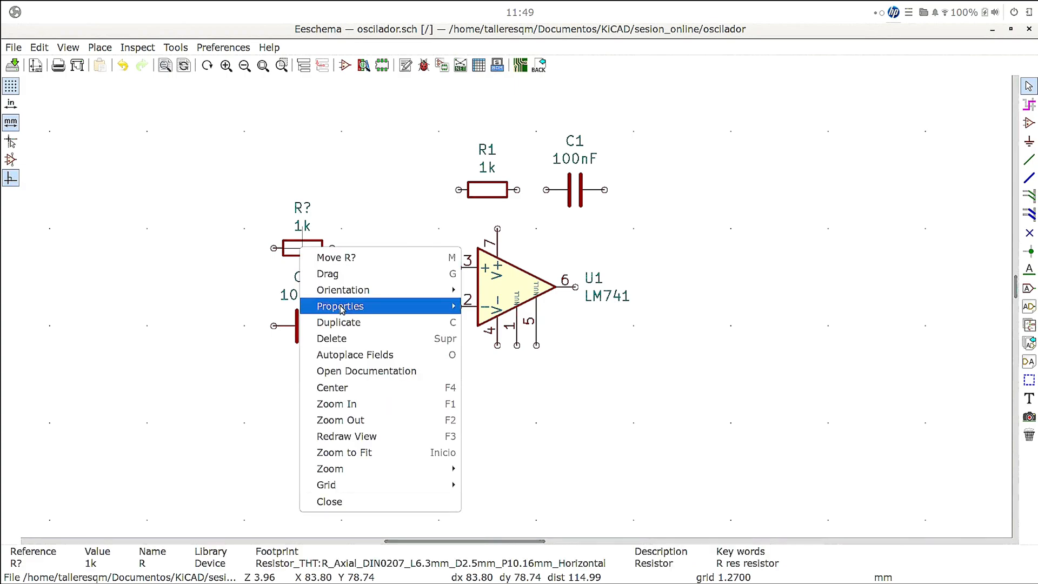
{"action": "mouse_move", "coordinate": [346, 305]}
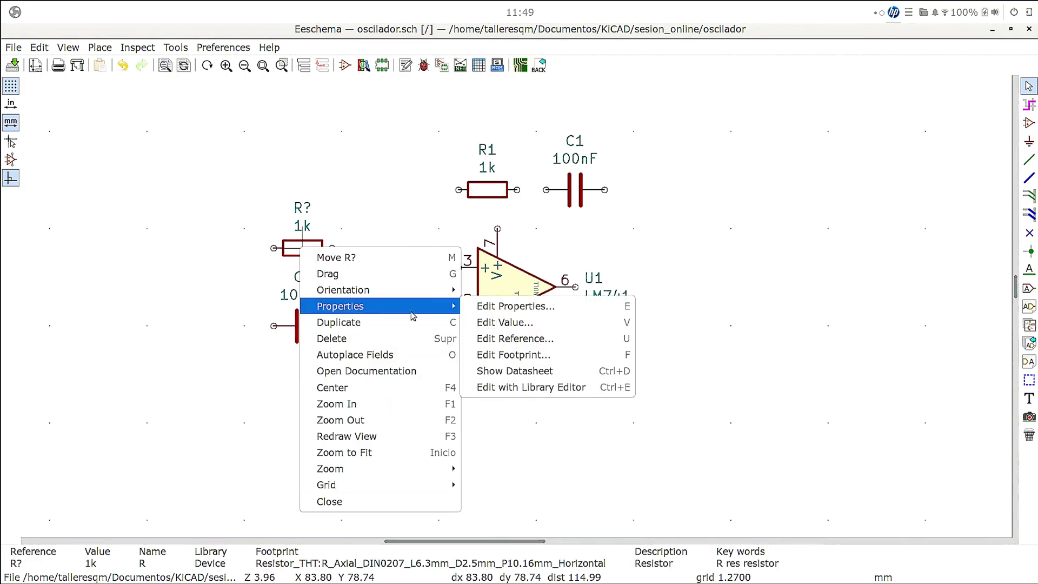
{"action": "left_click", "coordinate": [517, 307]}
{"action": "left_click", "coordinate": [368, 250]}
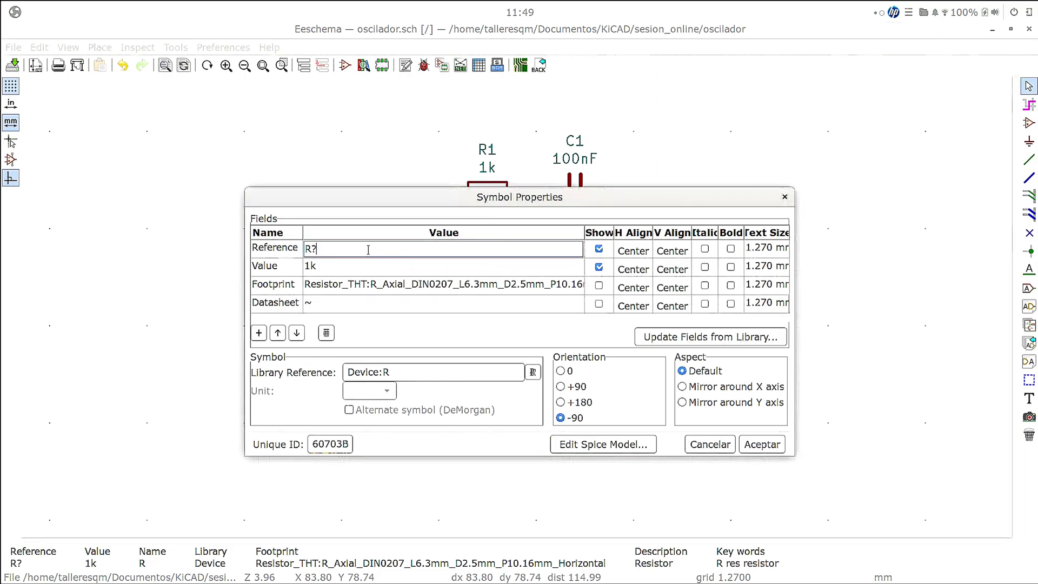
{"action": "key", "text": "BackSpace"}
{"action": "type", "text": "2"}
{"action": "left_click", "coordinate": [762, 444]}
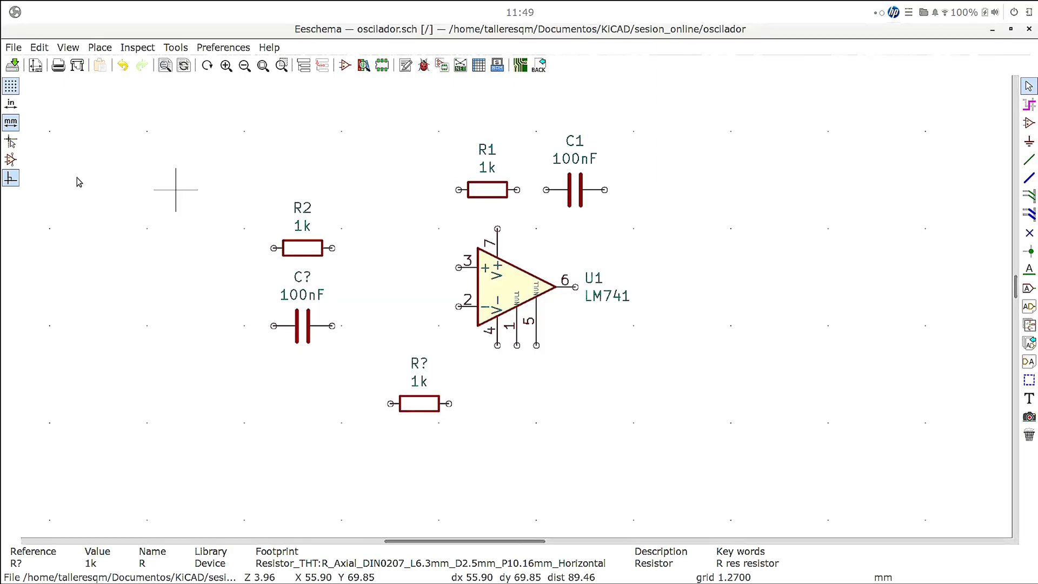
- Set the copied capacitor's reference to C2 in its symbol properties
{"action": "right_click", "coordinate": [304, 326]}
{"action": "mouse_move", "coordinate": [346, 379]}
{"action": "left_click", "coordinate": [514, 377]}
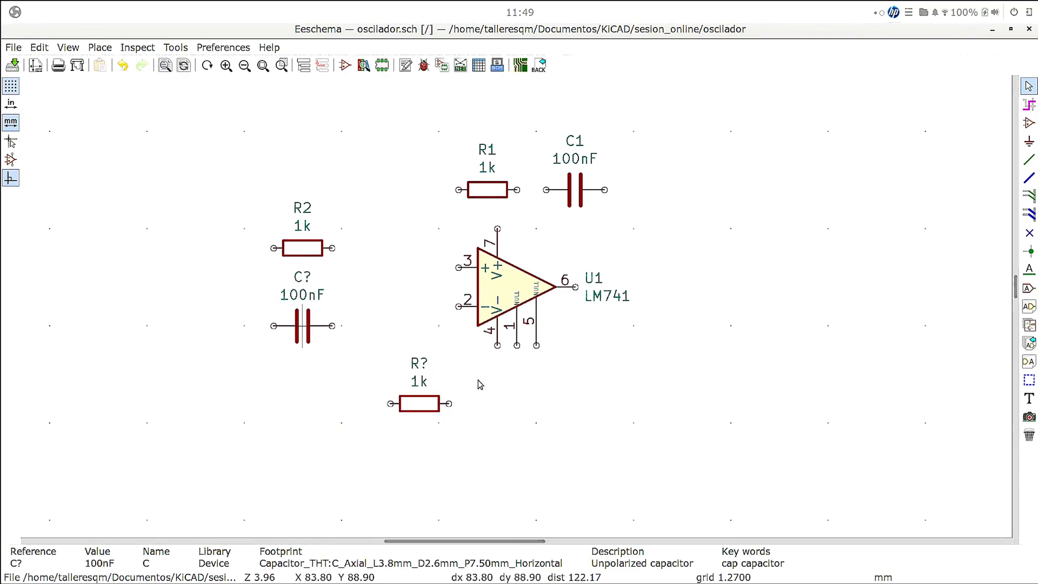
{"action": "left_click", "coordinate": [325, 248]}
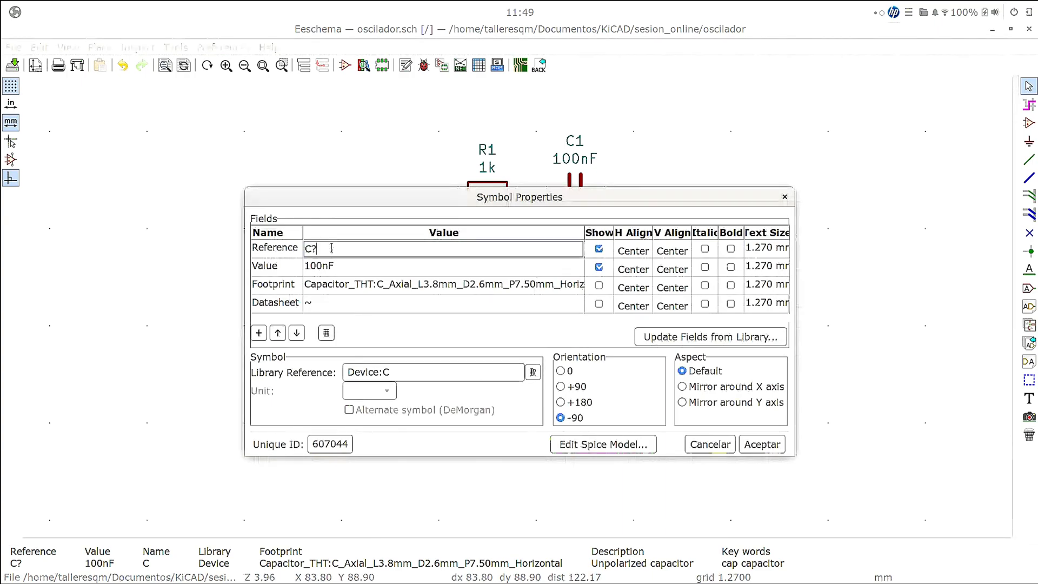
{"action": "key", "text": "BackSpace"}
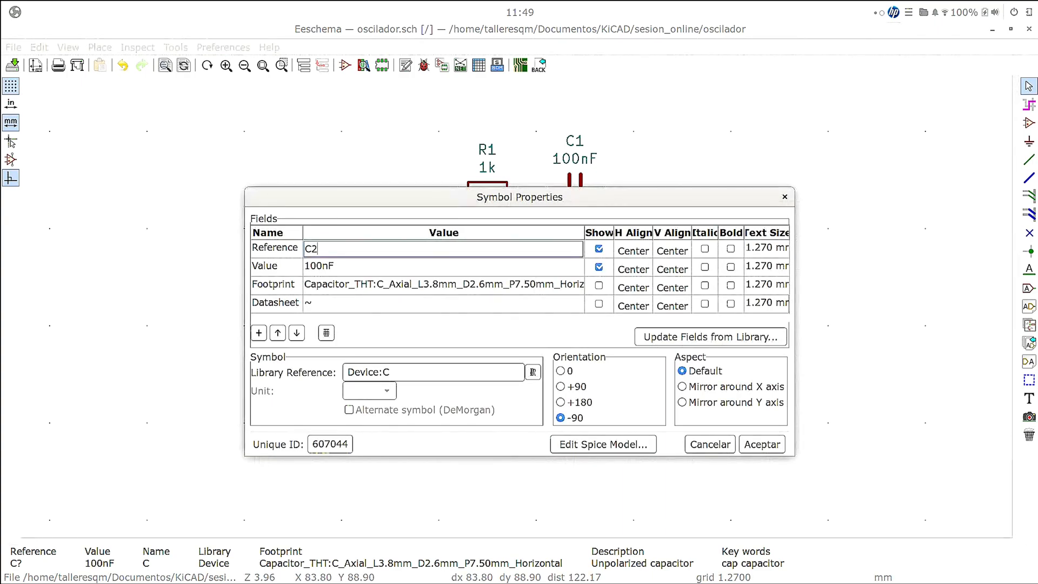
{"action": "key", "text": "Return"}
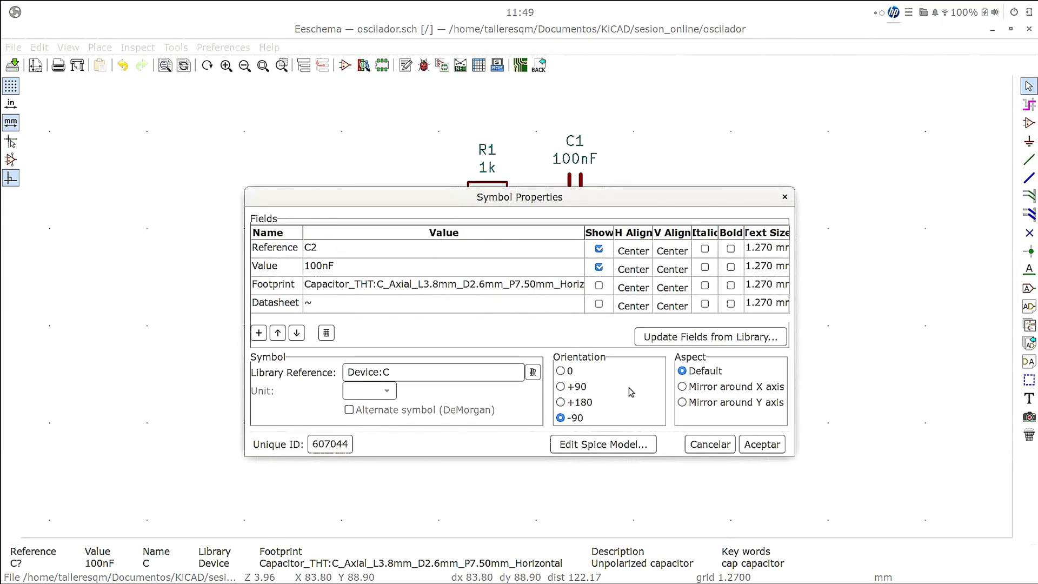
{"action": "left_click", "coordinate": [762, 446]}
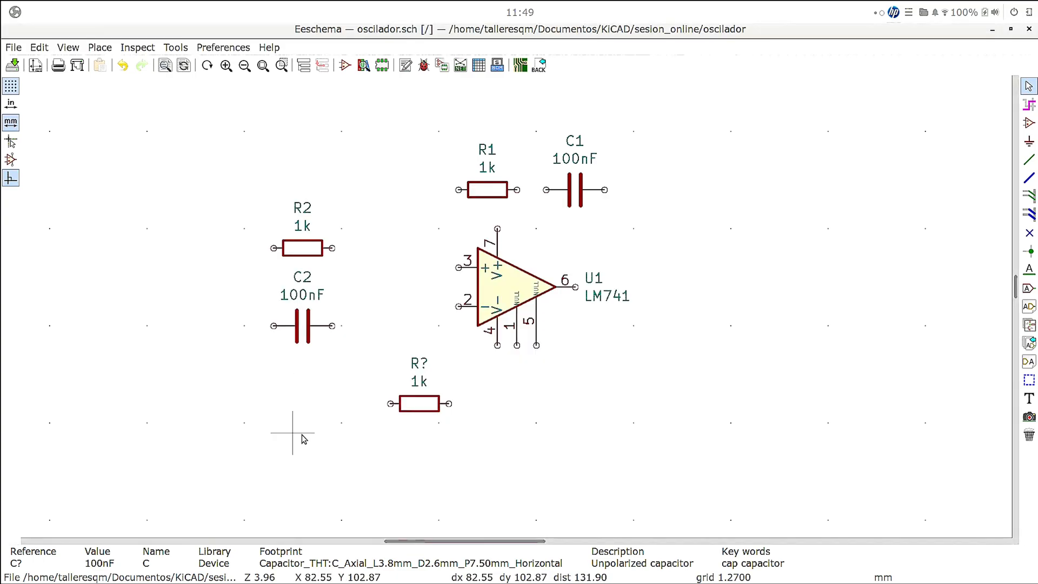
{"action": "right_click", "coordinate": [420, 366]}
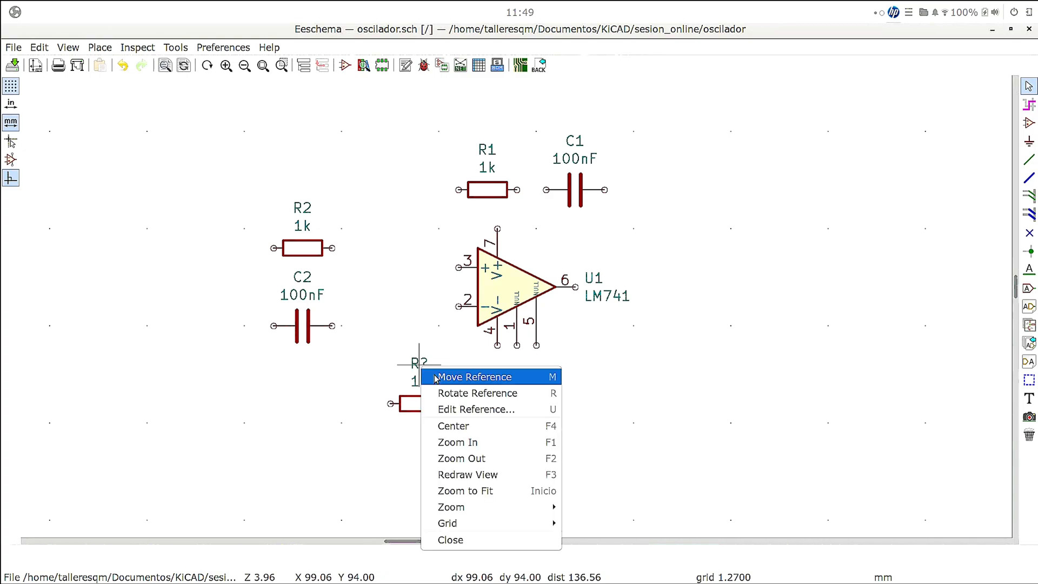
{"action": "left_click", "coordinate": [459, 409]}
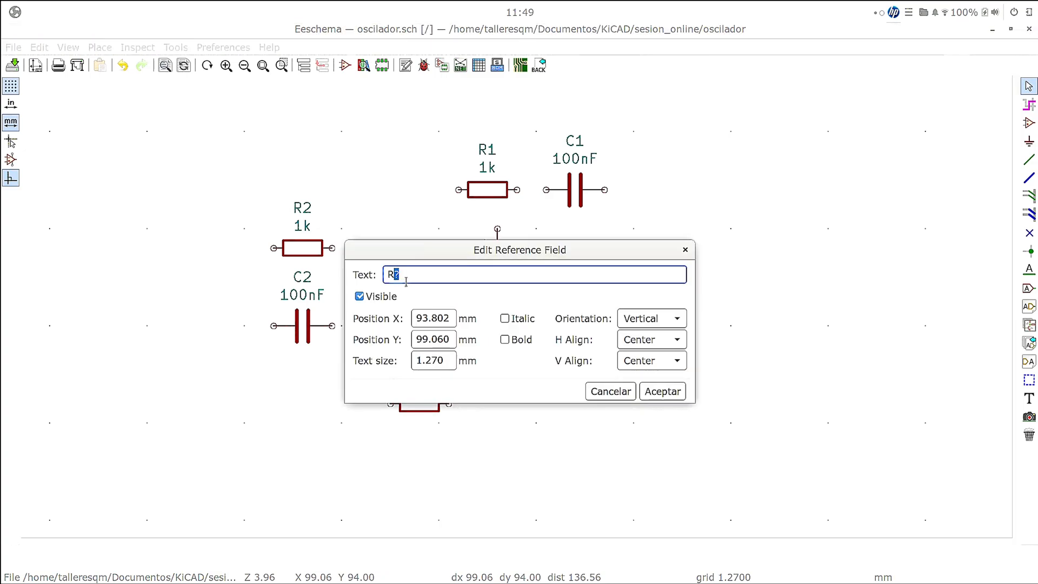
{"action": "key", "text": "Escape"}
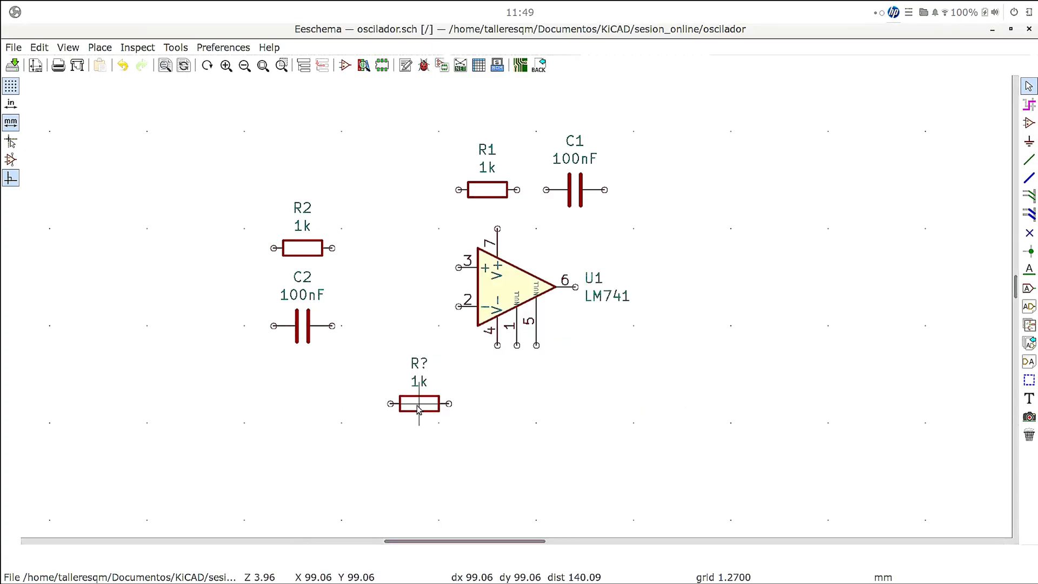
- Set the reference of the resistor below the op-amp to R3 and its value to 10k in its symbol properties
{"action": "right_click", "coordinate": [423, 410]}
{"action": "mouse_move", "coordinate": [437, 381]}
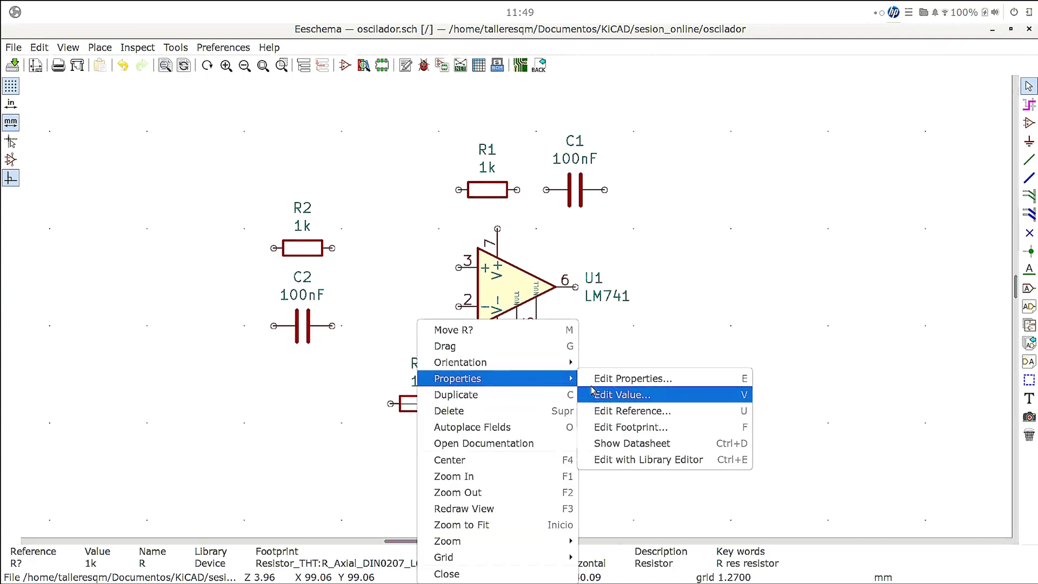
{"action": "left_click", "coordinate": [591, 379]}
{"action": "left_click", "coordinate": [345, 249]}
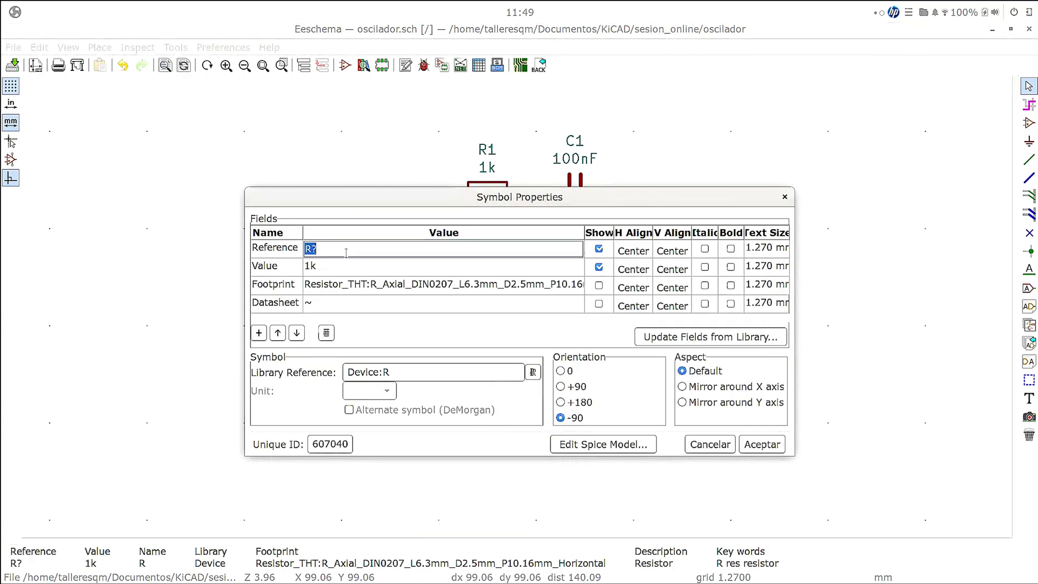
{"action": "key", "text": "BackSpace"}
{"action": "type", "text": "3"}
{"action": "left_click", "coordinate": [312, 268]}
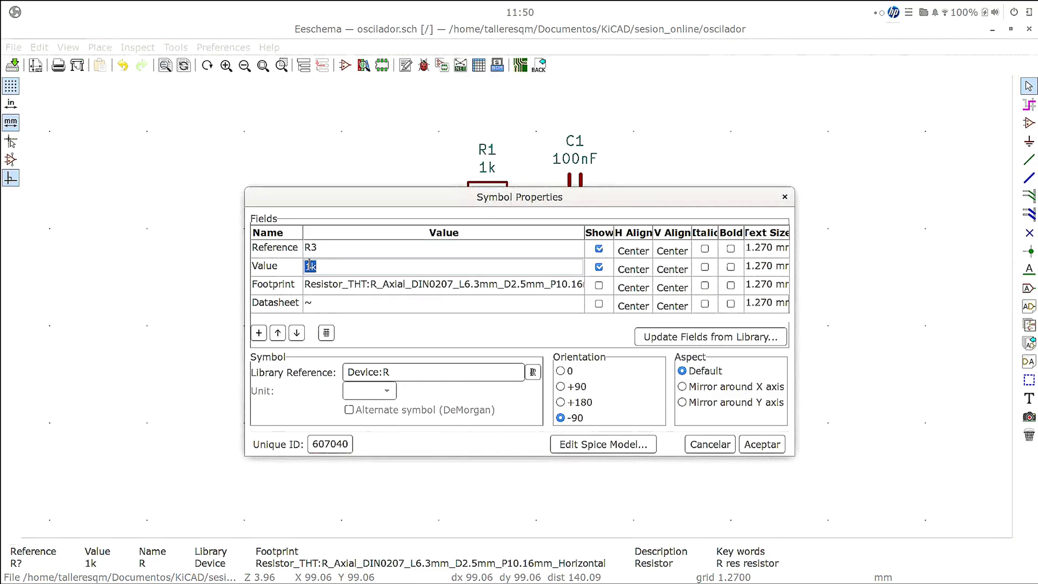
{"action": "left_click", "coordinate": [311, 267]}
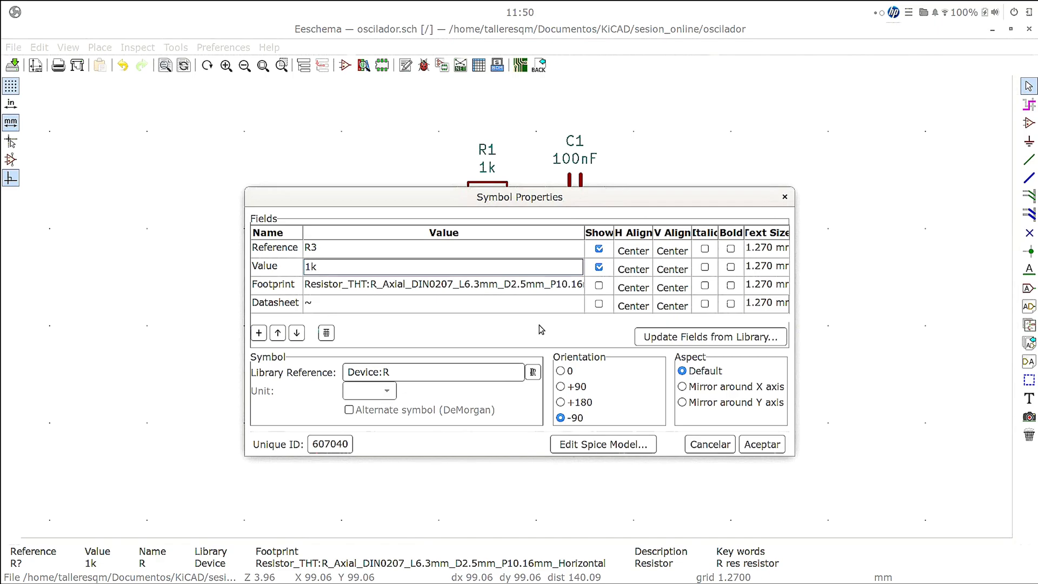
{"action": "type", "text": "0"}
{"action": "left_click", "coordinate": [756, 450]}
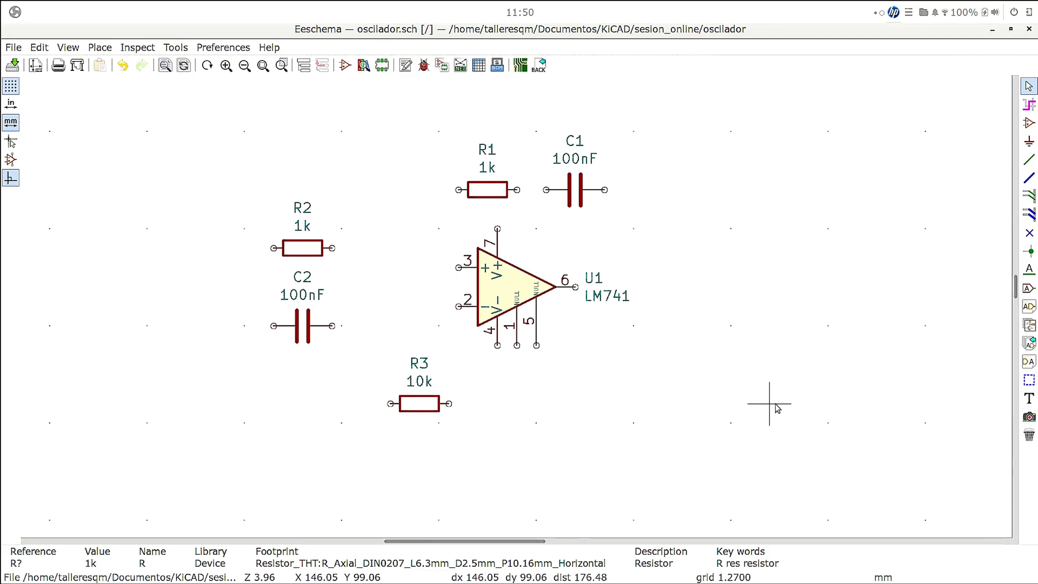
- Find the R_POT potentiometer symbol with the search "pot", rotate it horizontal and place it below the op-amp, beside R3
{"action": "left_click", "coordinate": [1028, 123]}
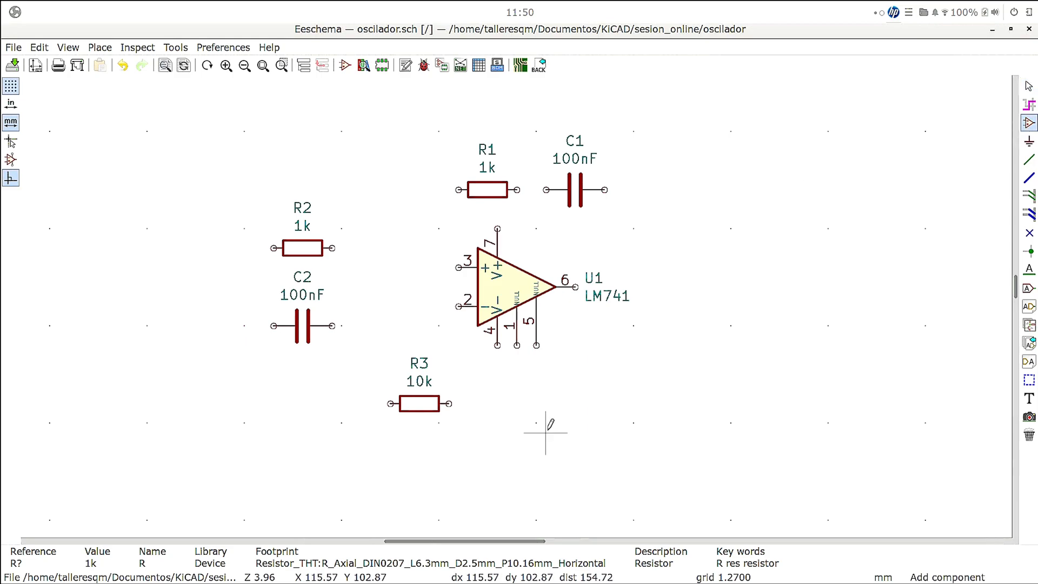
{"action": "left_click", "coordinate": [526, 403]}
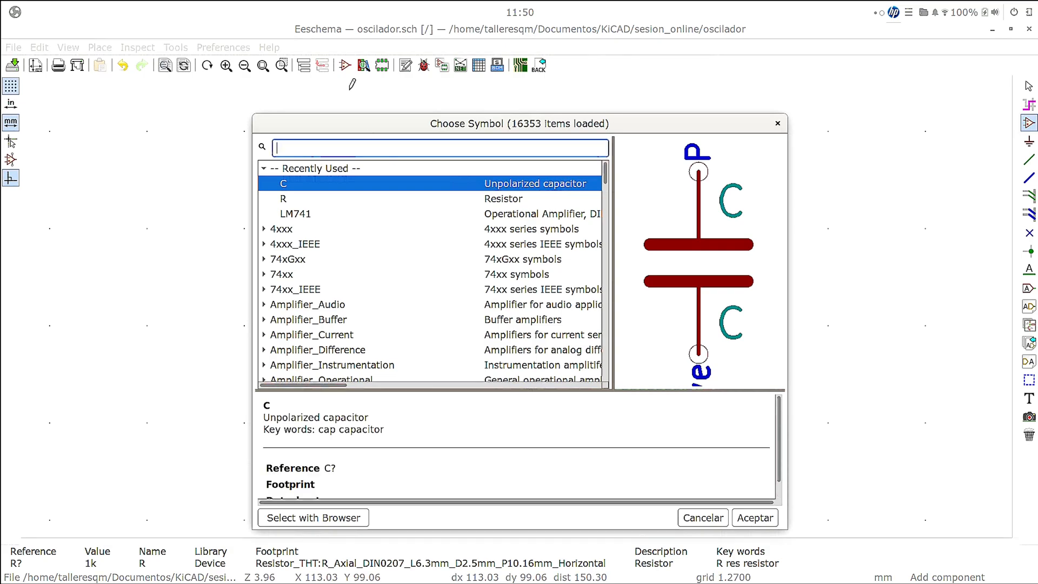
{"action": "type", "text": "pot"}
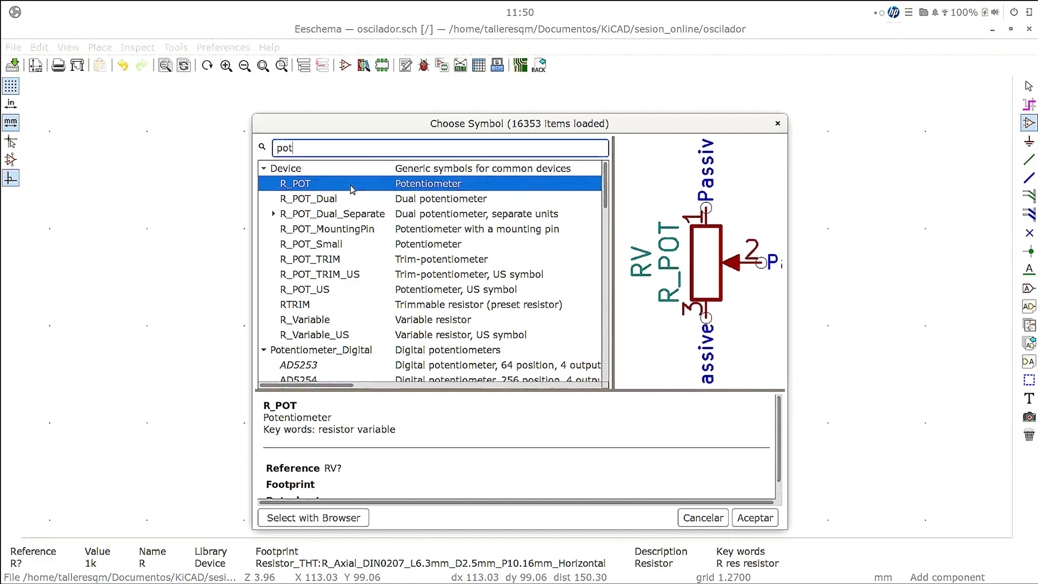
{"action": "left_click", "coordinate": [766, 520]}
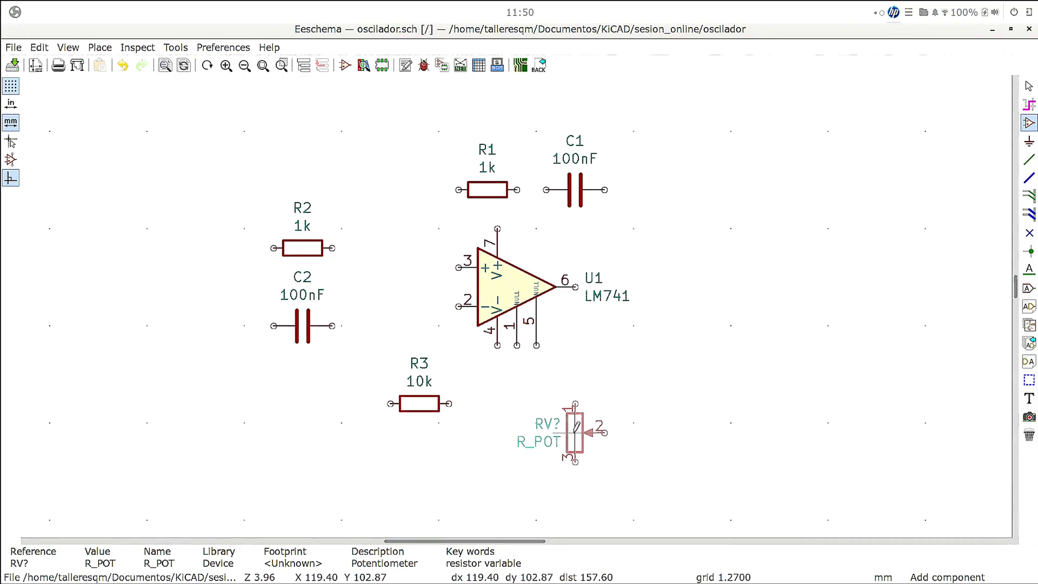
{"action": "key", "text": "r"}
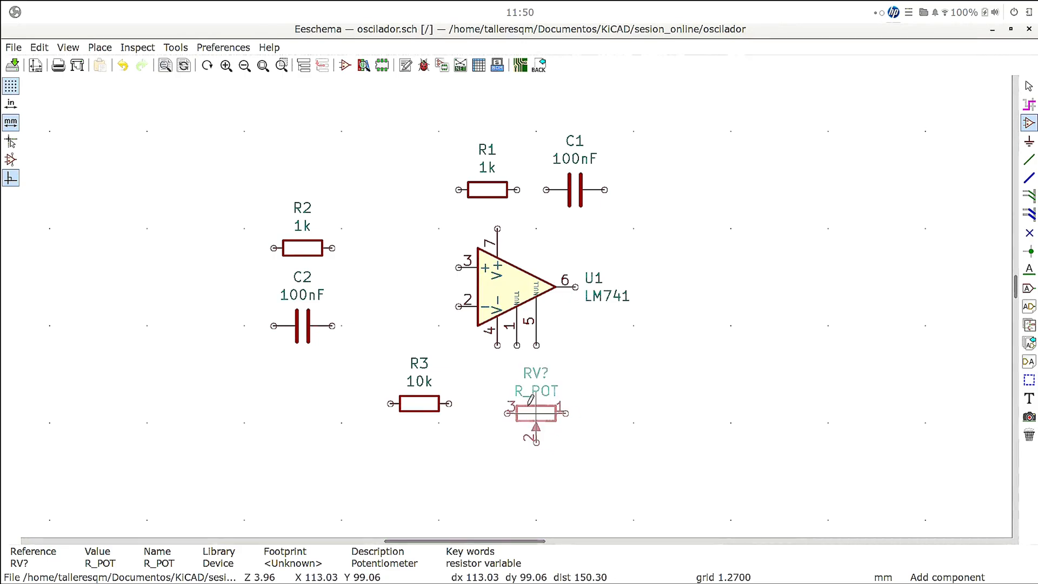
{"action": "left_click", "coordinate": [508, 405]}
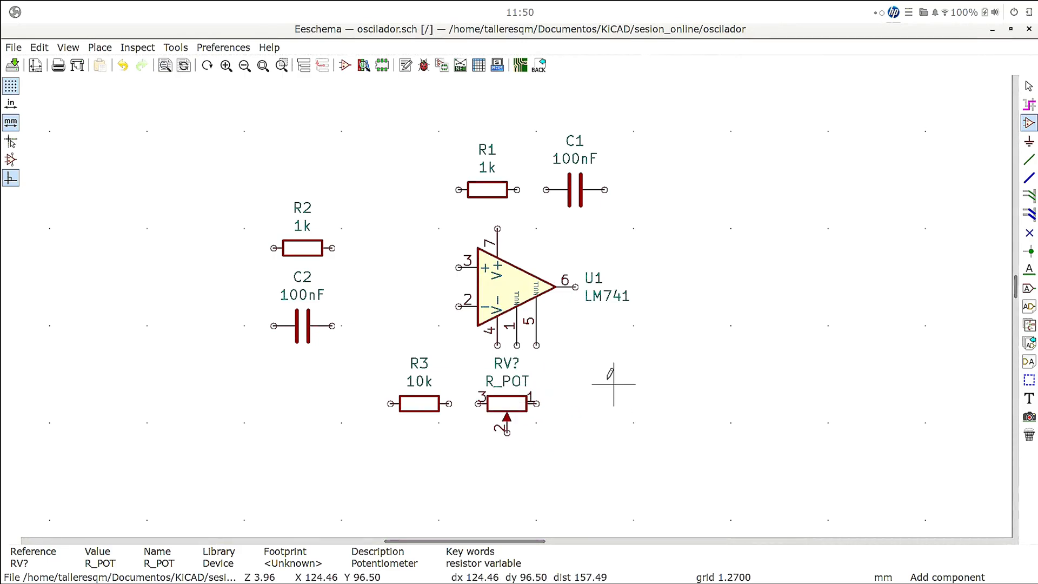
{"action": "right_click", "coordinate": [584, 363]}
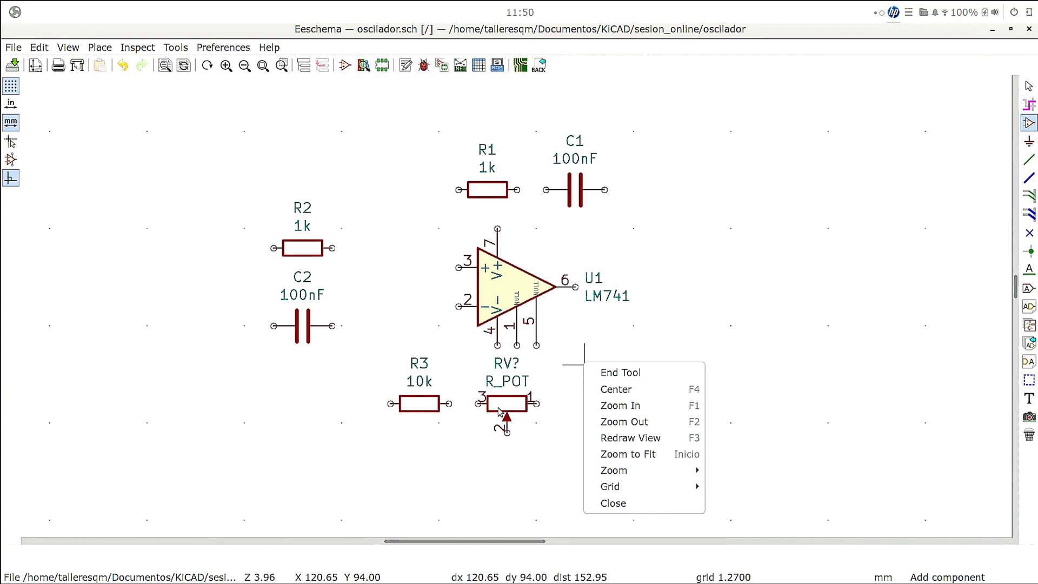
{"action": "left_click", "coordinate": [512, 410]}
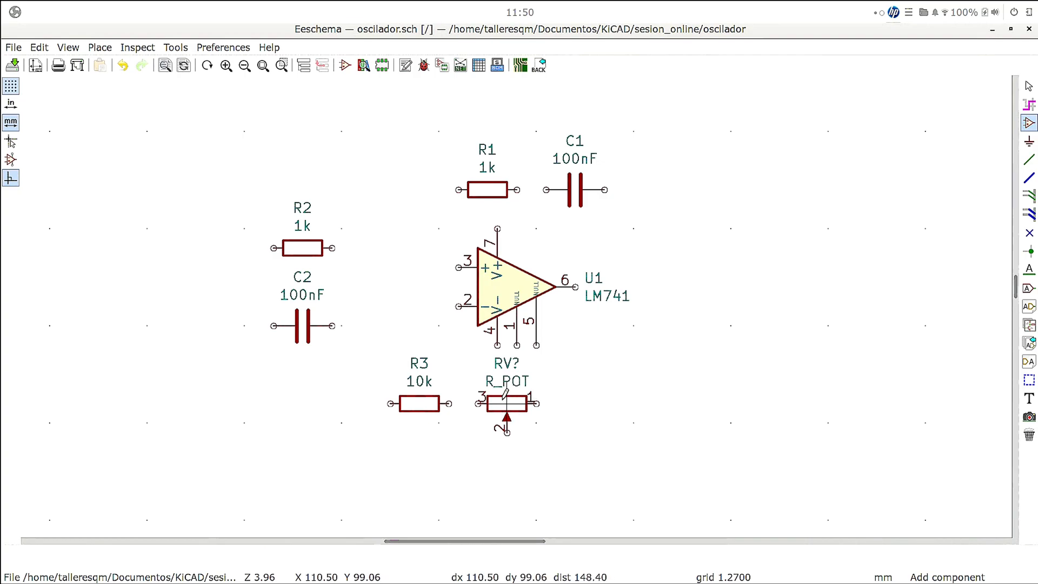
- Set the reference of the potentiometer below the op-amp to RPot1 and its value to 50k in its symbol properties
{"action": "right_click", "coordinate": [507, 403]}
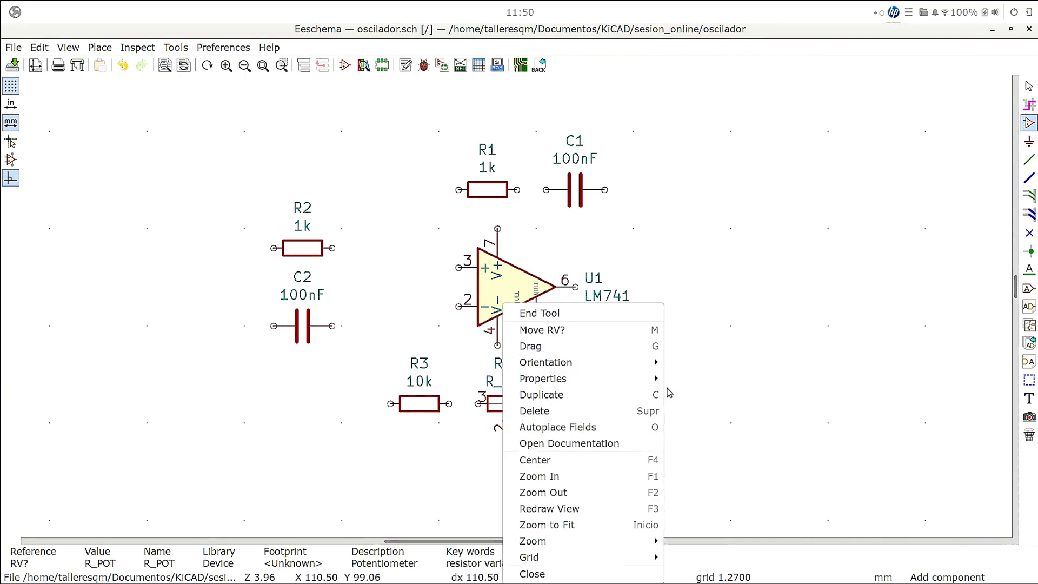
{"action": "mouse_move", "coordinate": [595, 378]}
{"action": "left_click", "coordinate": [708, 378]}
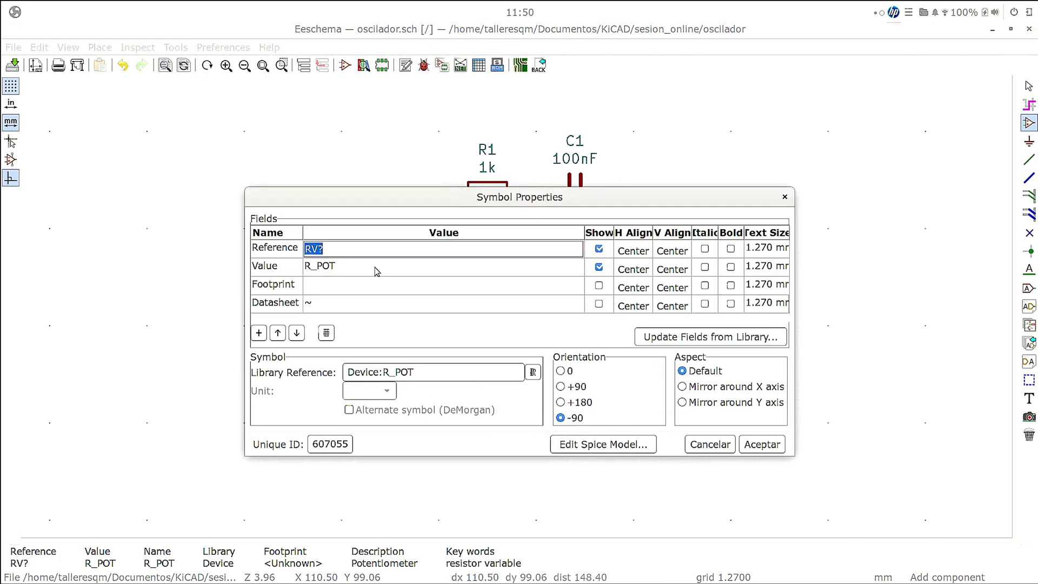
{"action": "left_click", "coordinate": [373, 252]}
{"action": "left_click", "coordinate": [341, 265]}
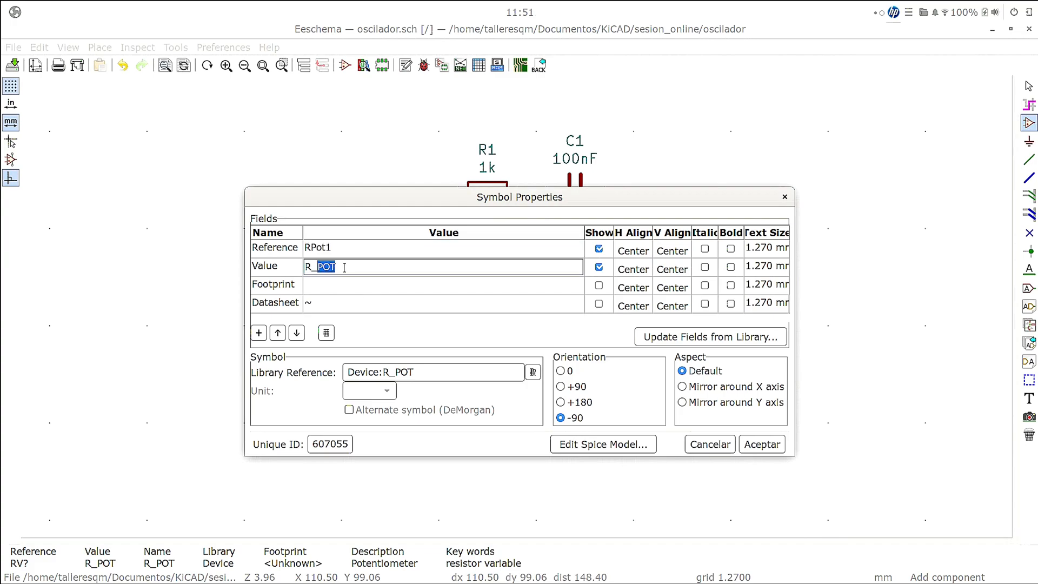
{"action": "left_click", "coordinate": [346, 271]}
{"action": "left_click", "coordinate": [357, 287]}
{"action": "left_click", "coordinate": [338, 265]}
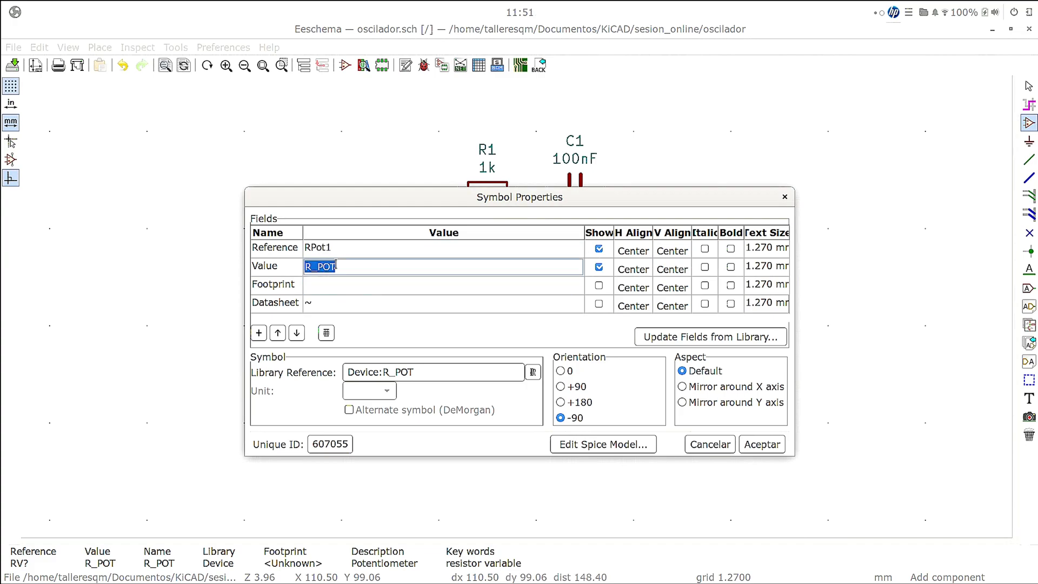
{"action": "left_click", "coordinate": [338, 264]}
{"action": "double_click", "coordinate": [330, 265]}
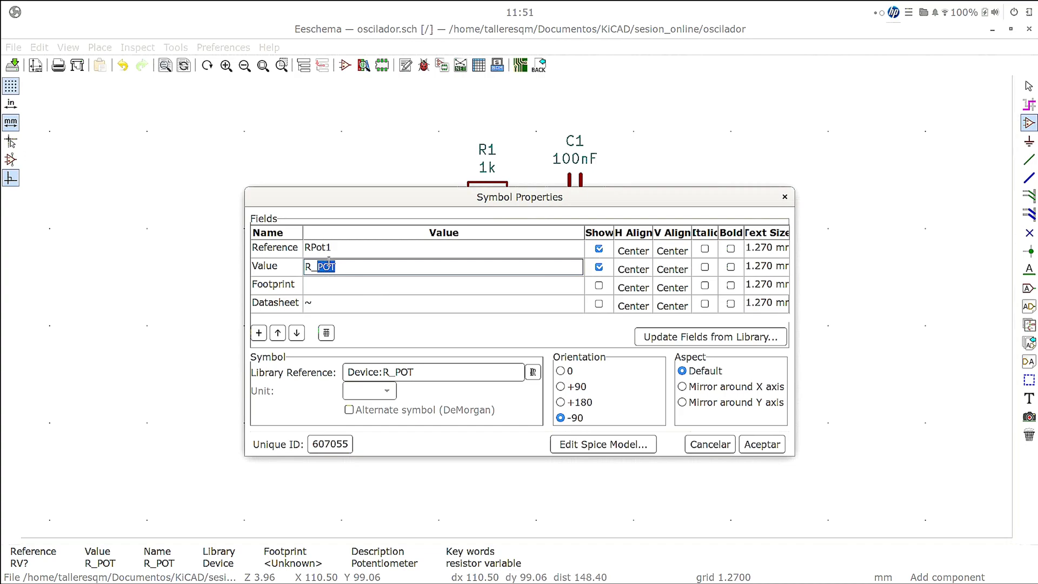
{"action": "triple_click", "coordinate": [329, 265]}
{"action": "type", "text": "50k"}
- Open the footprint browser for the potentiometer's footprint field and select the Potentiometer_THT library
{"action": "left_click", "coordinate": [387, 284]}
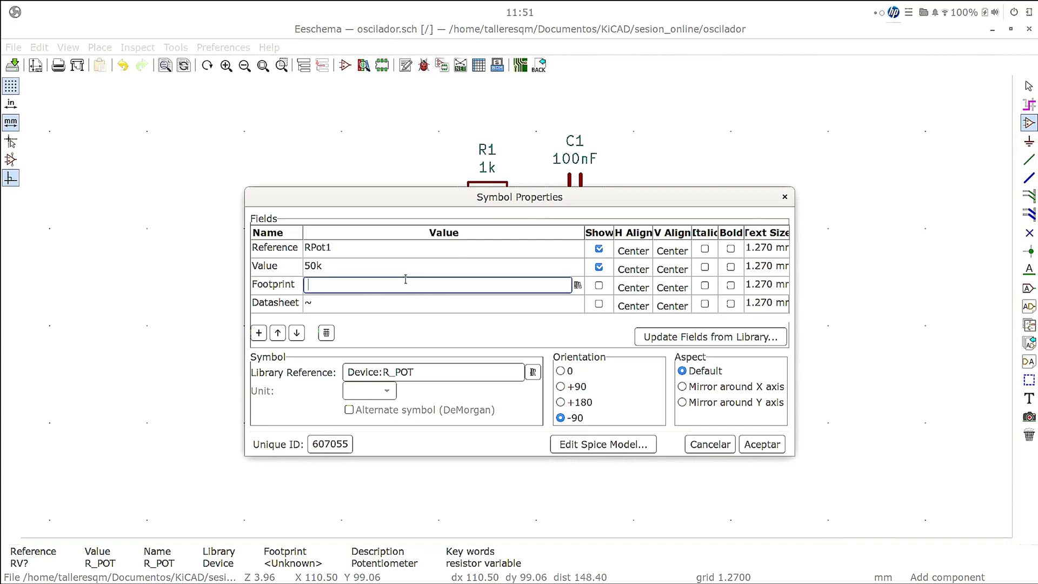
{"action": "left_click", "coordinate": [576, 285]}
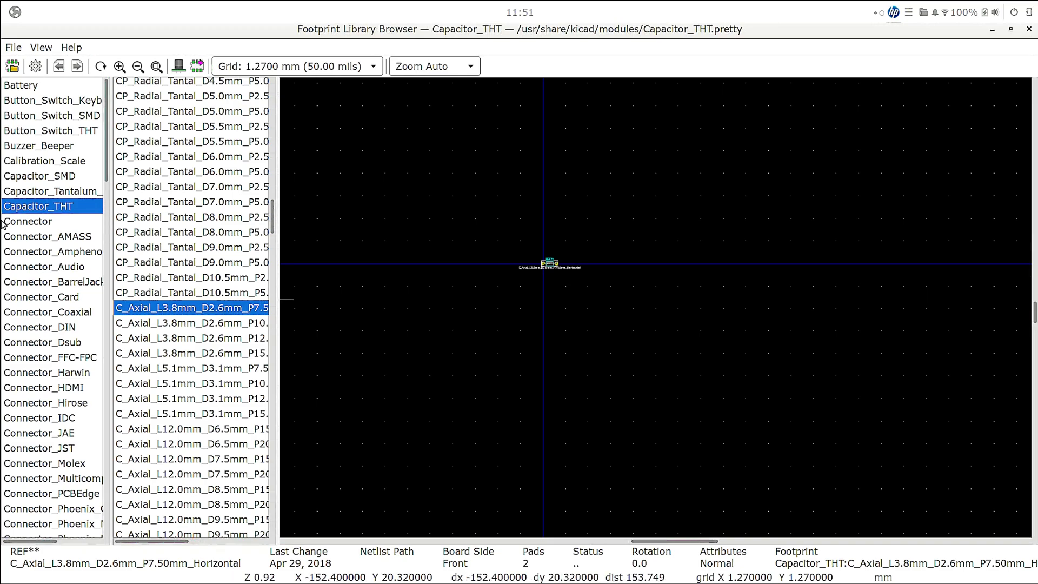
{"action": "scroll", "coordinate": [74, 287], "scroll_direction": "down", "scroll_amount": 15}
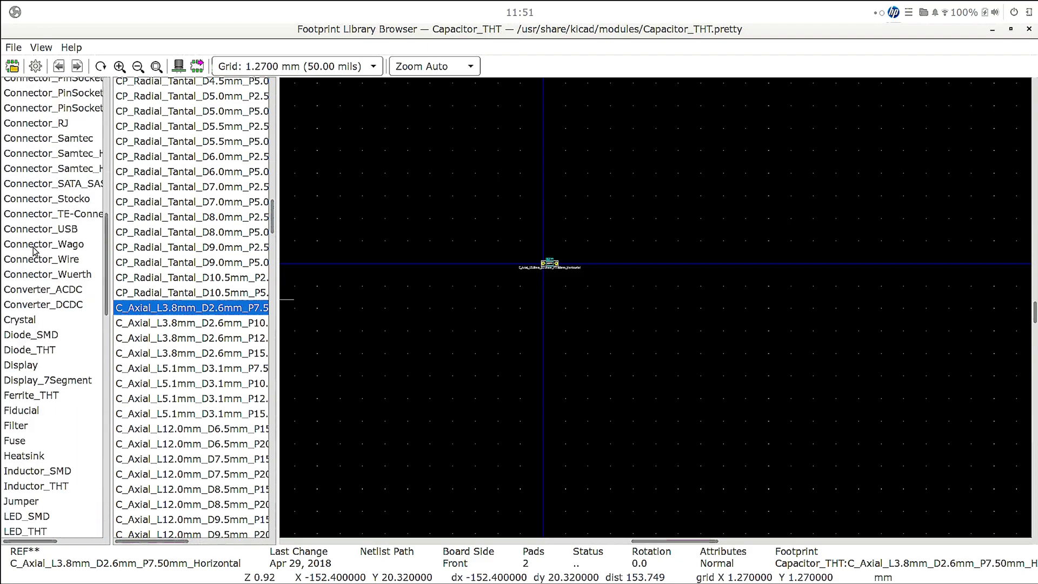
{"action": "scroll", "coordinate": [33, 247], "scroll_direction": "down", "scroll_amount": 5}
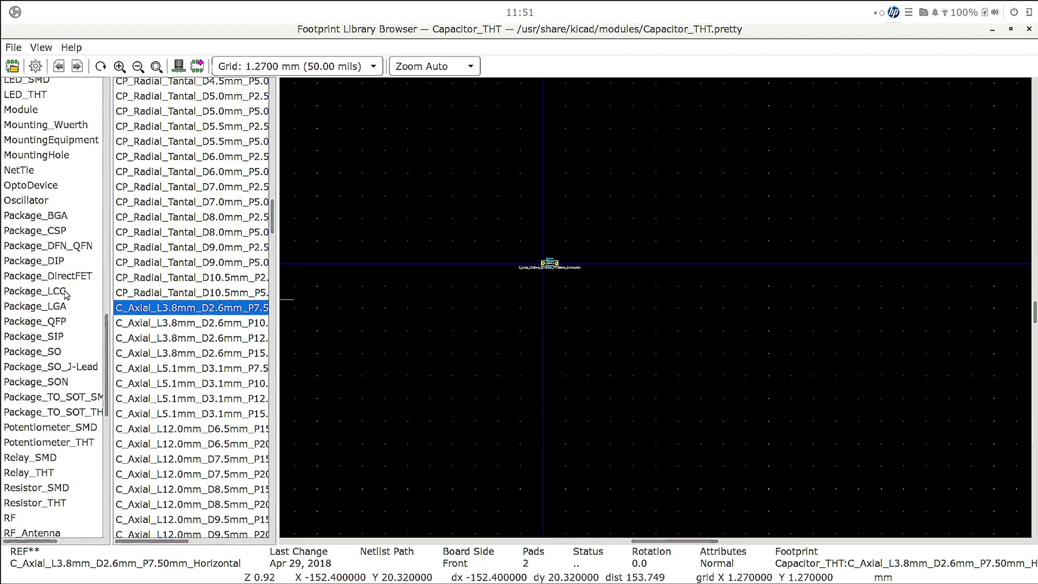
{"action": "left_click", "coordinate": [74, 444]}
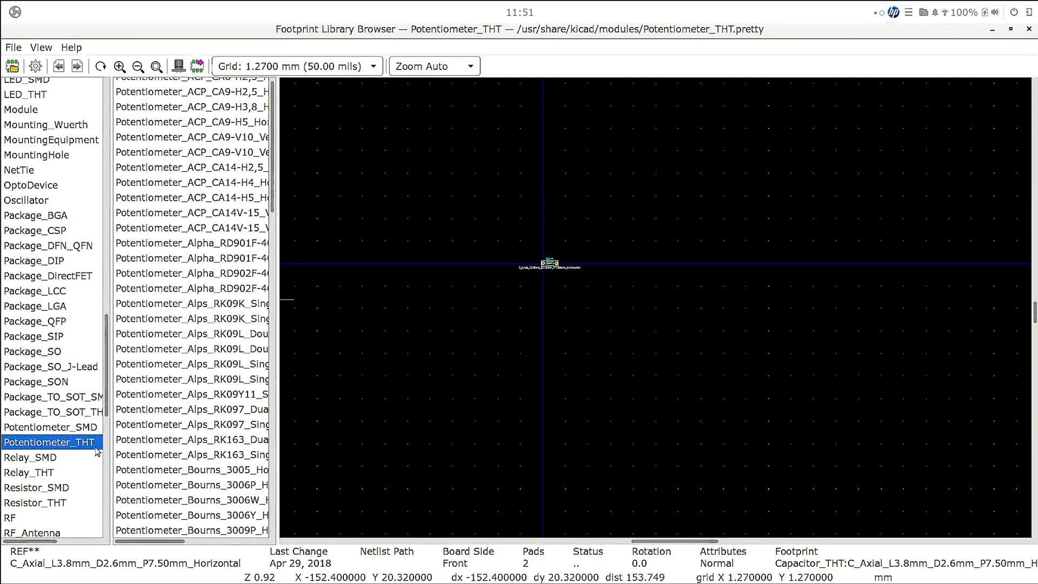
- Preview several through-hole potentiometer footprints and assign Potentiometer_Bourns_3266W_Vertical to RPot1
{"action": "scroll", "coordinate": [189, 193], "scroll_direction": "up", "scroll_amount": 1}
{"action": "left_click", "coordinate": [188, 196]}
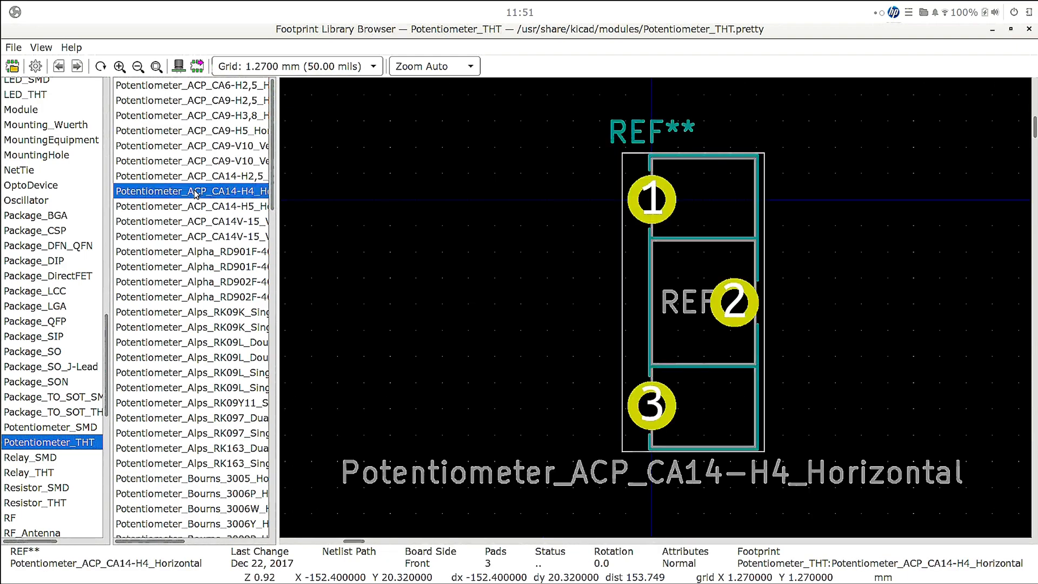
{"action": "left_click", "coordinate": [190, 146]}
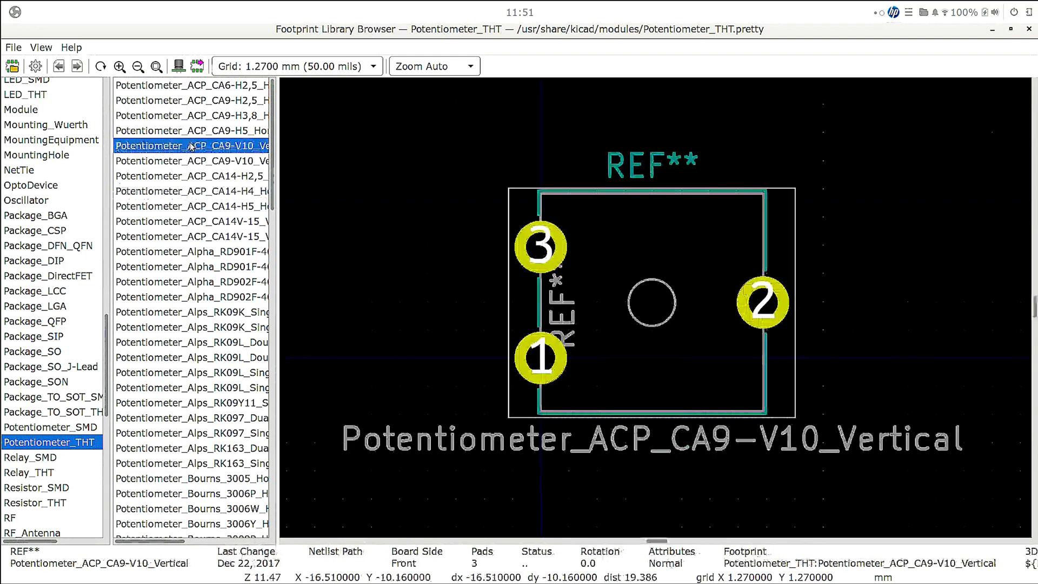
{"action": "scroll", "coordinate": [193, 139], "scroll_direction": "down", "scroll_amount": 5}
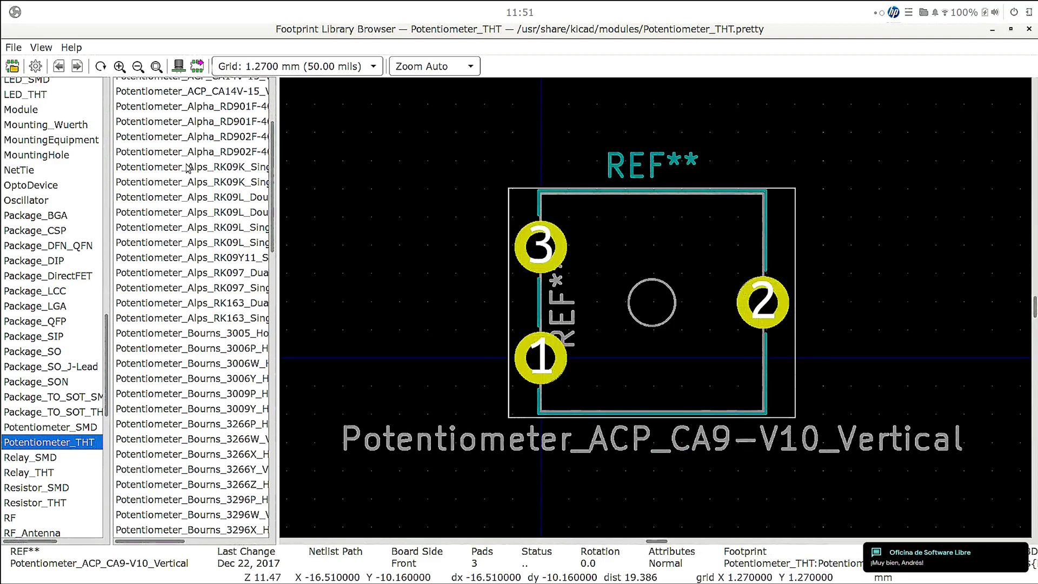
{"action": "left_click", "coordinate": [162, 338]}
{"action": "scroll", "coordinate": [172, 327], "scroll_direction": "down", "scroll_amount": 3}
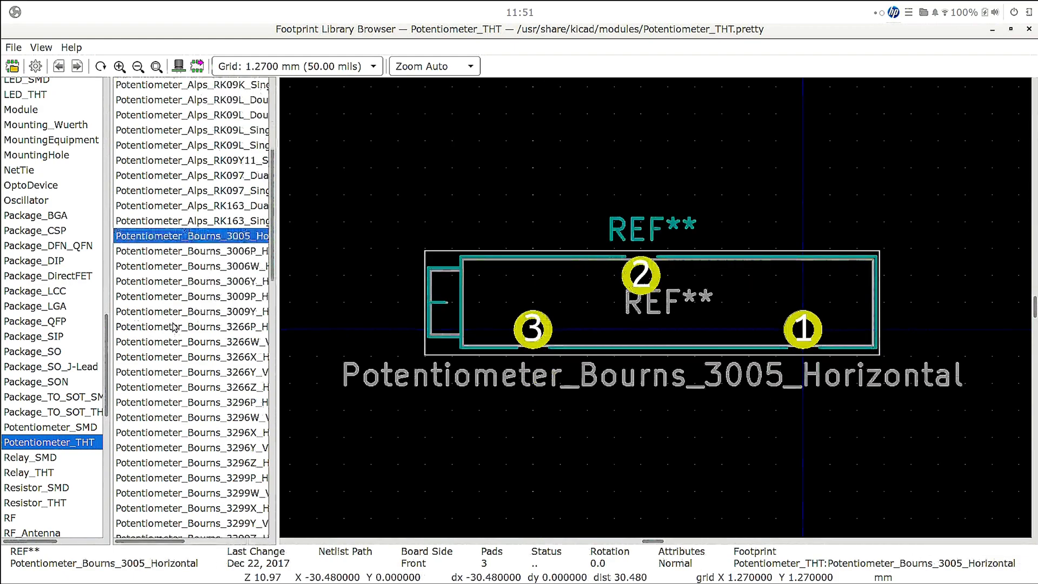
{"action": "scroll", "coordinate": [175, 314], "scroll_direction": "down", "scroll_amount": 2}
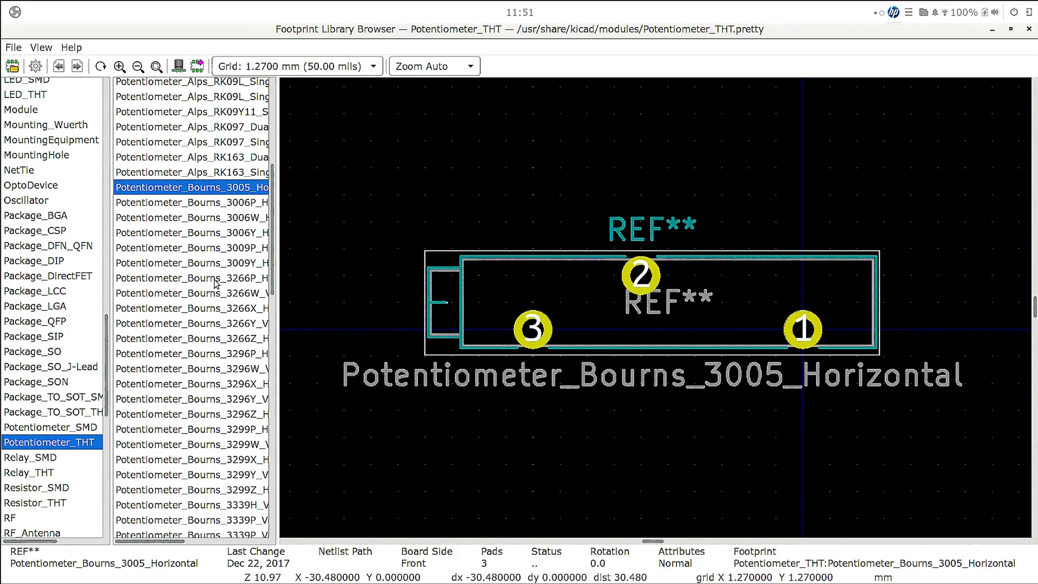
{"action": "left_click", "coordinate": [199, 294]}
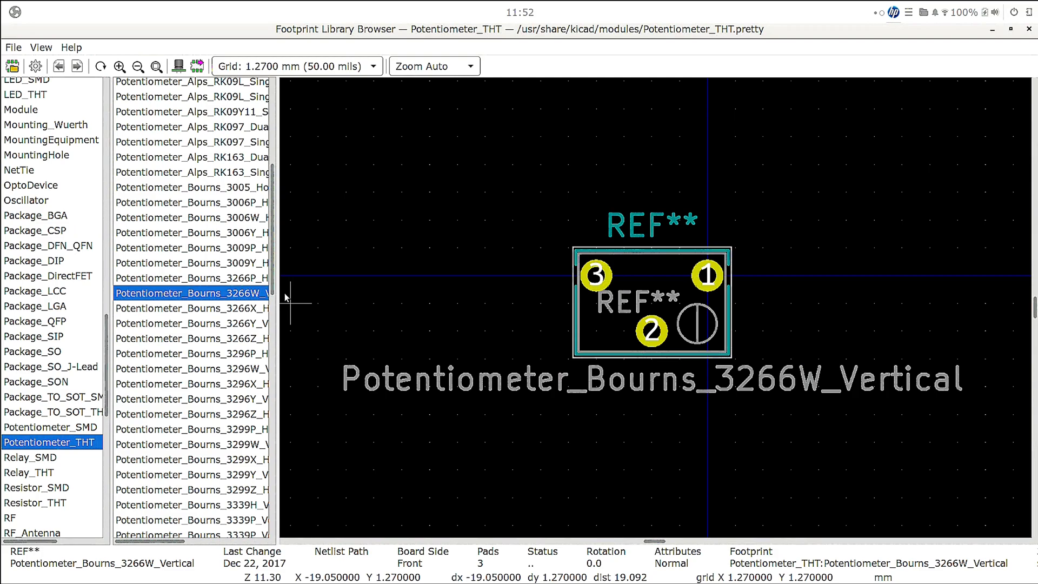
{"action": "double_click", "coordinate": [244, 294]}
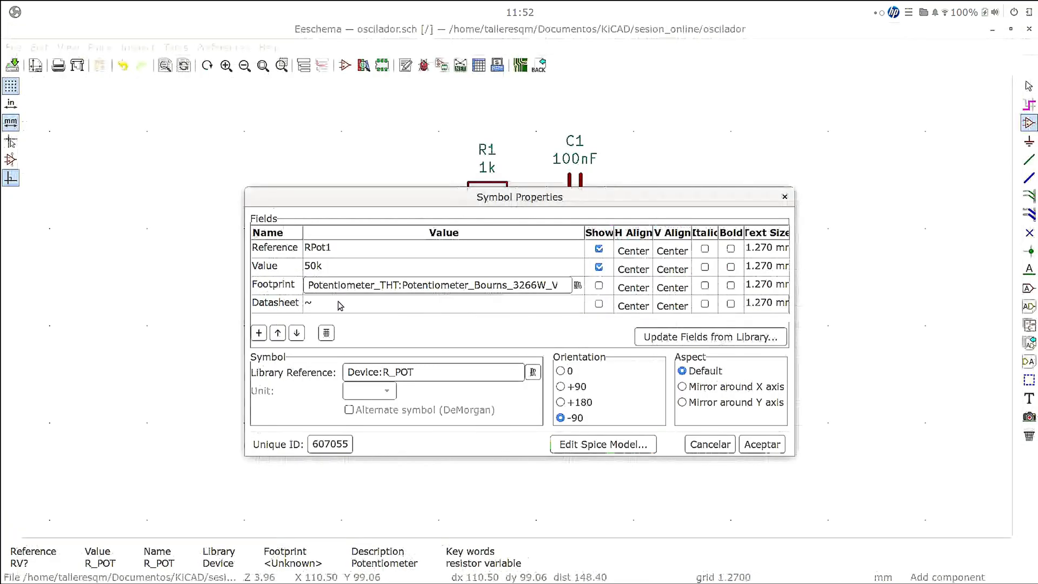
{"action": "left_click", "coordinate": [762, 444]}
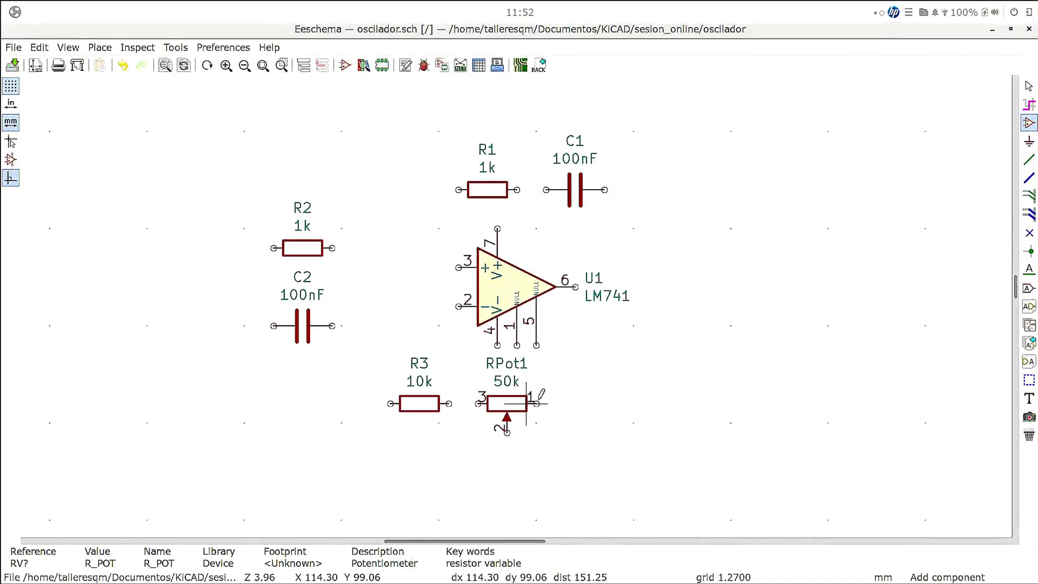
{"action": "left_click", "coordinate": [525, 402]}
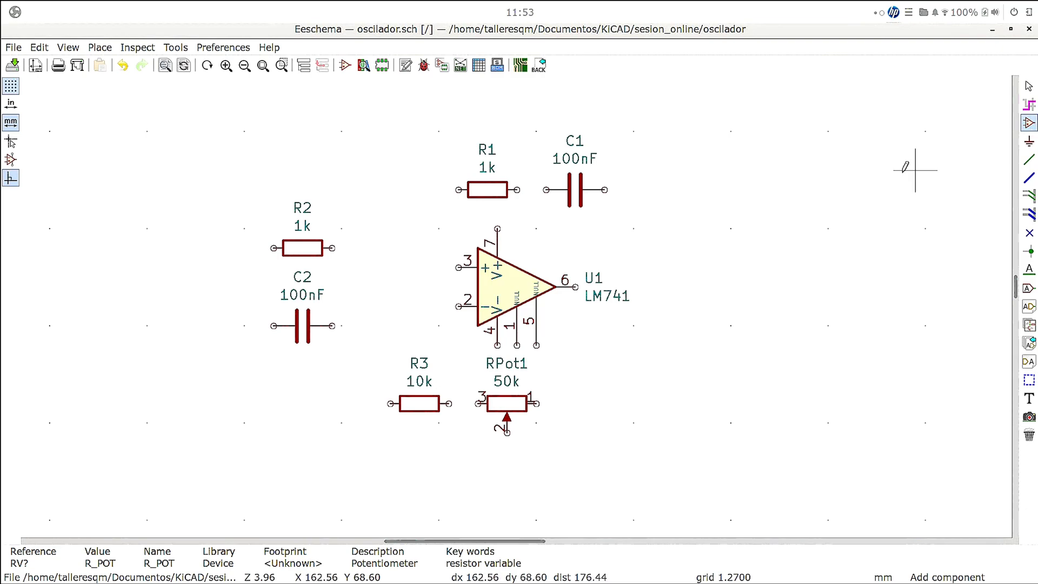
- Search the symbol library for Raspberry, Arduino and Nucleo boards with "raspb", "ardu" and "nucle", clearing each search
{"action": "left_click", "coordinate": [837, 209]}
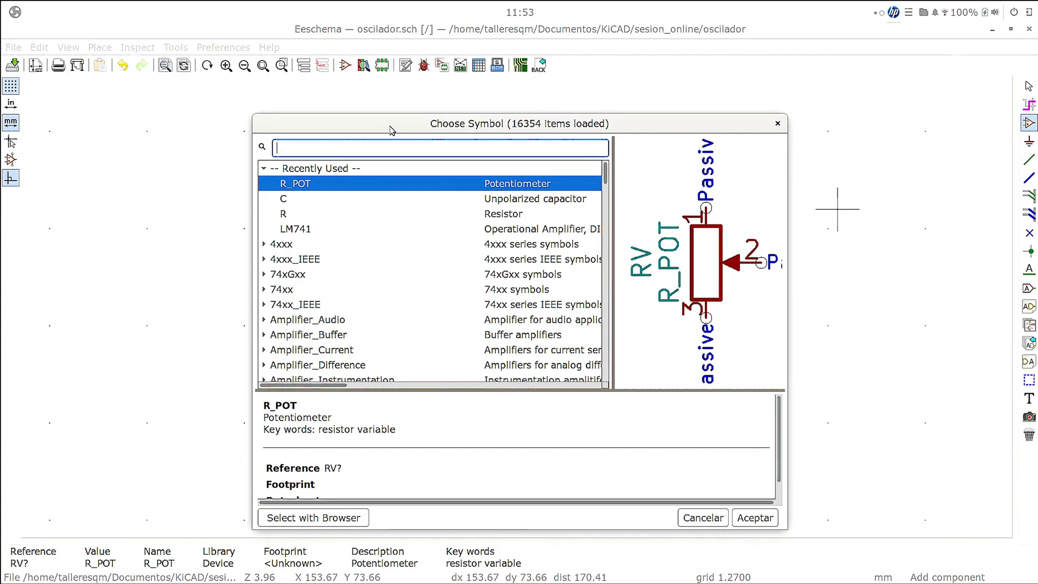
{"action": "type", "text": "re"}
{"action": "key", "text": "BackSpace"}
{"action": "type", "text": "aspb"}
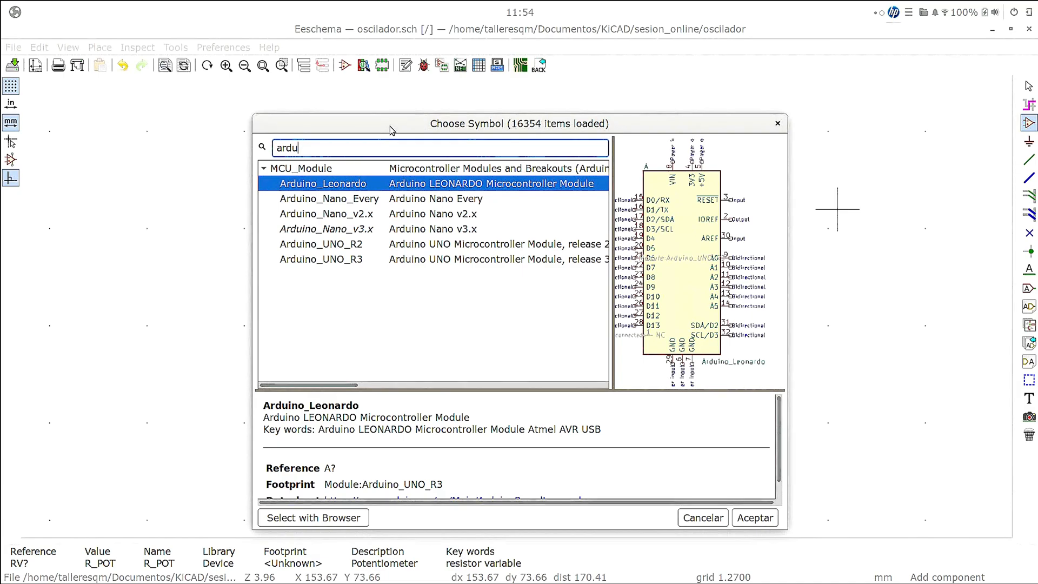
{"action": "key", "text": "BackSpace"}
{"action": "key", "text": "BackSpace"}
{"action": "key", "text": "BackSpace"}
{"action": "key", "text": "BackSpace"}
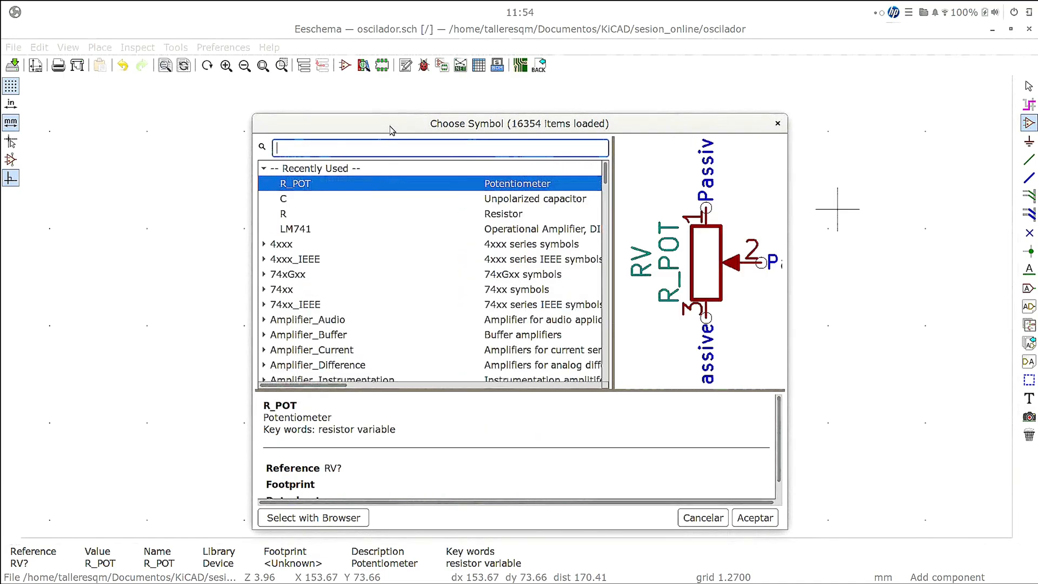
{"action": "type", "text": "nucle"}
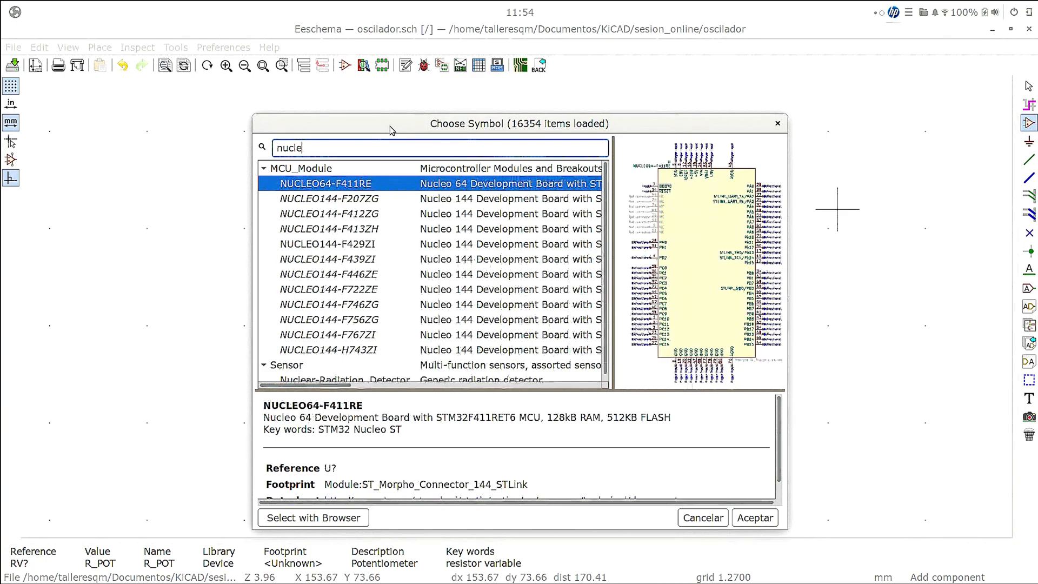
{"action": "key", "text": "BackSpace"}
{"action": "key", "text": "BackSpace"}
{"action": "key", "text": "BackSpace"}
{"action": "key", "text": "BackSpace"}
{"action": "key", "text": "BackSpace"}
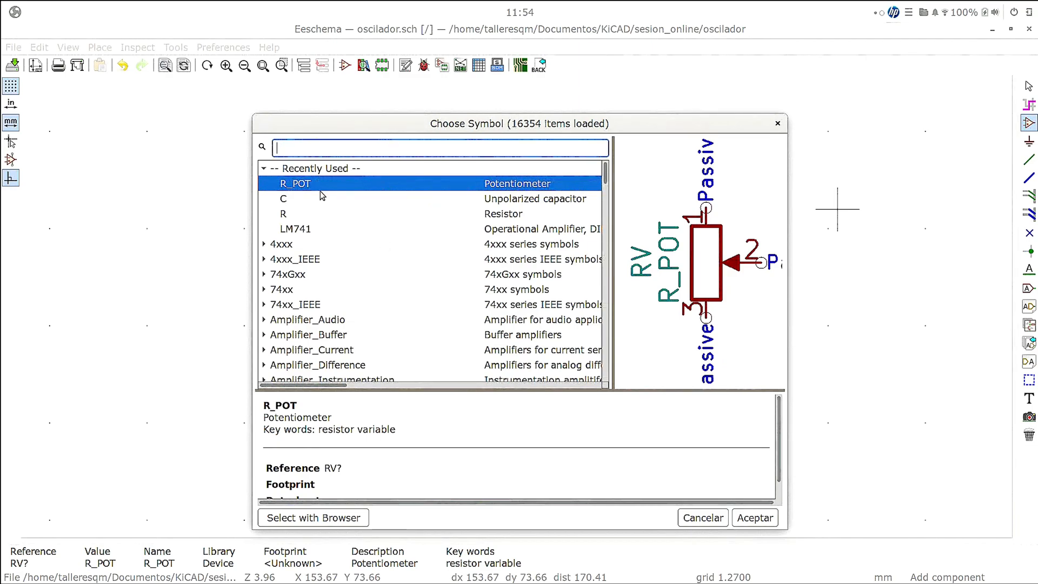
- Browse the generic connector symbols of the Connector library using the search "co"
{"action": "type", "text": "conne"}
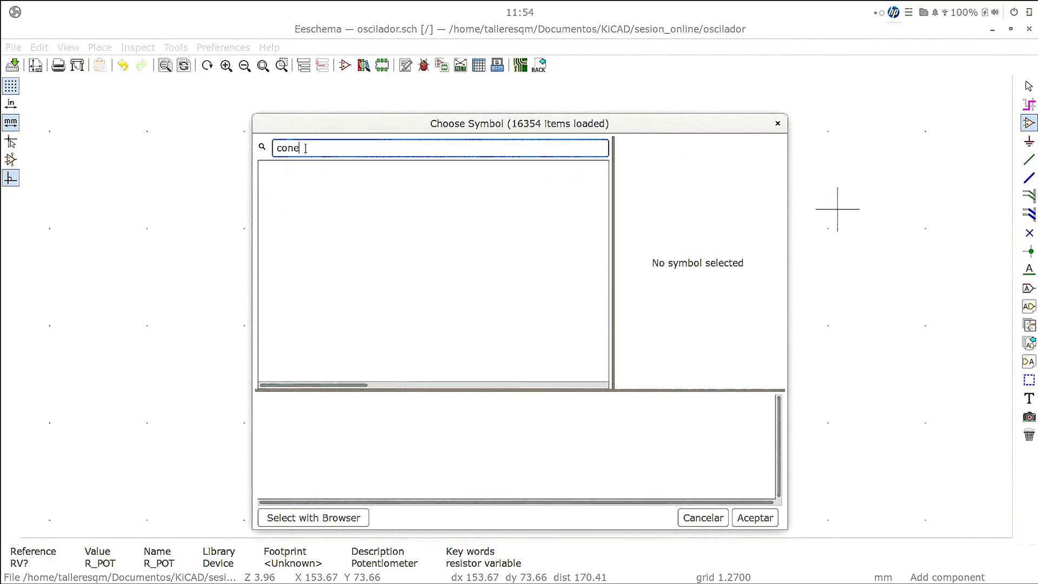
{"action": "key", "text": "BackSpace"}
{"action": "key", "text": "BackSpace"}
{"action": "key", "text": "BackSpace"}
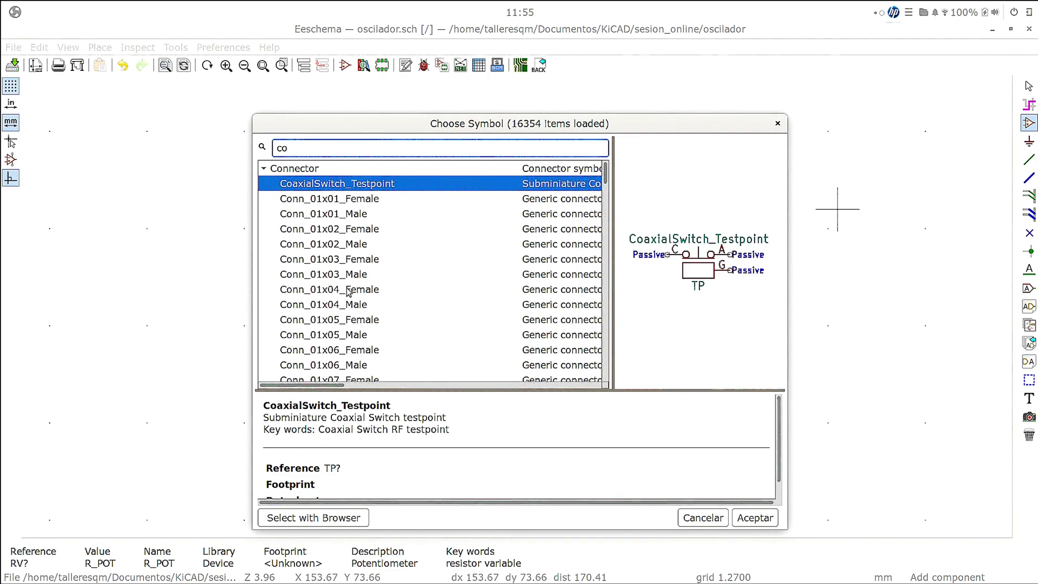
{"action": "scroll", "coordinate": [361, 263], "scroll_direction": "down", "scroll_amount": 15}
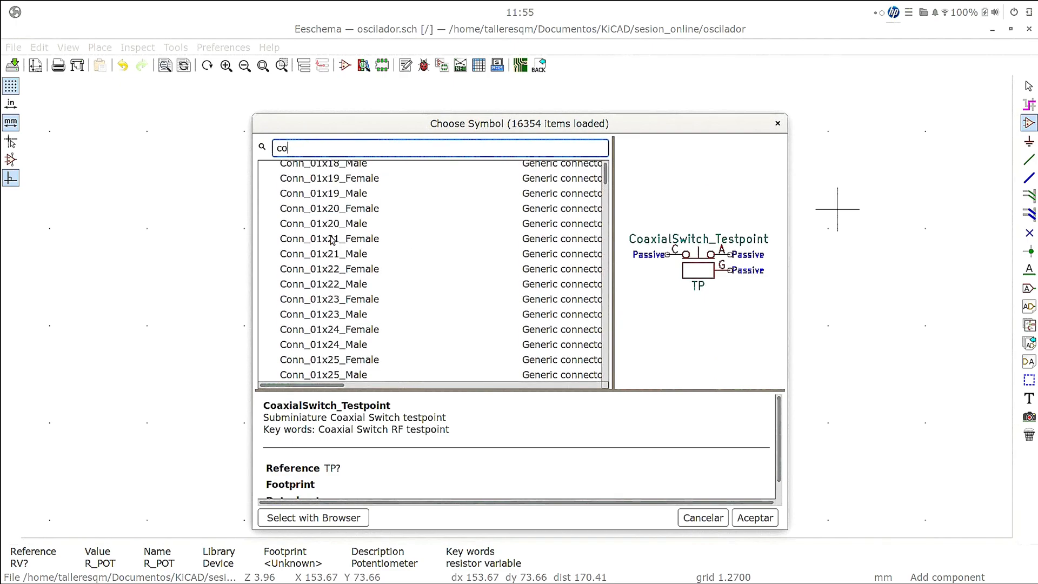
{"action": "scroll", "coordinate": [332, 233], "scroll_direction": "down", "scroll_amount": 2}
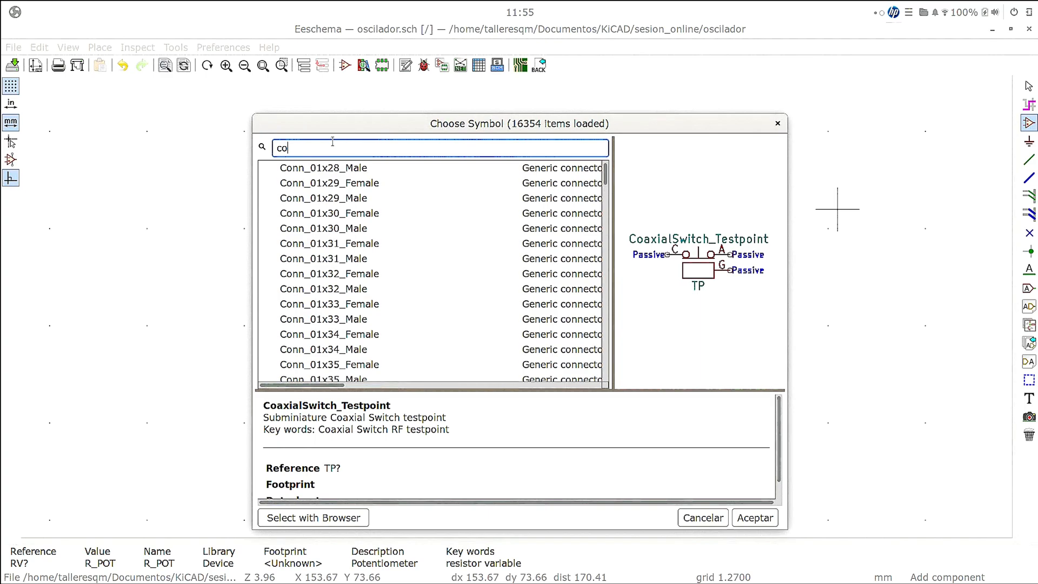
- Find the generic four-pin connector Conn_01x04 with the search "conn_01x04" and place it to the right of the op-amp
{"action": "left_click", "coordinate": [332, 142]}
{"action": "type", "text": "conn_"}
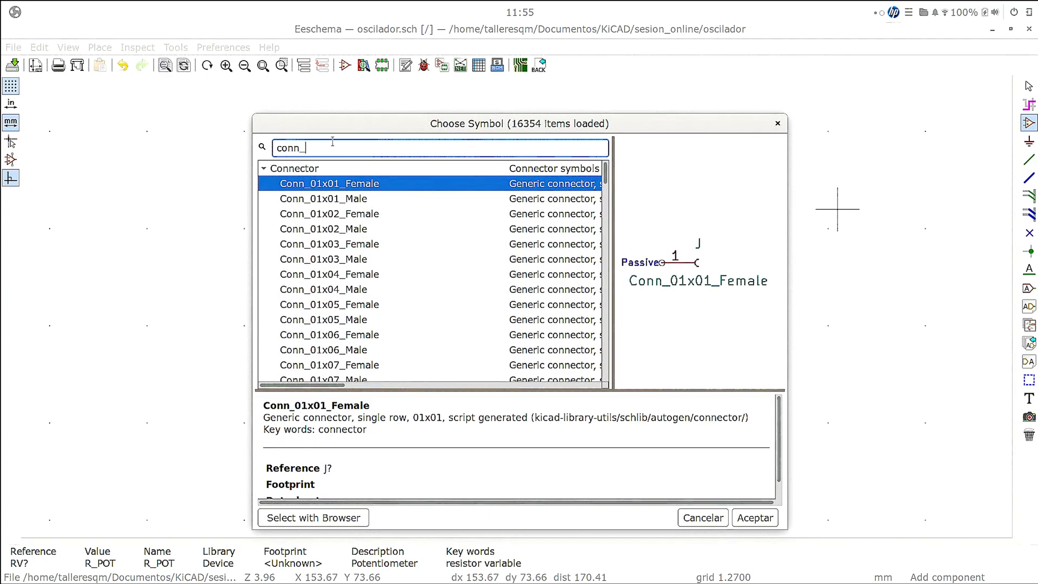
{"action": "type", "text": "01"}
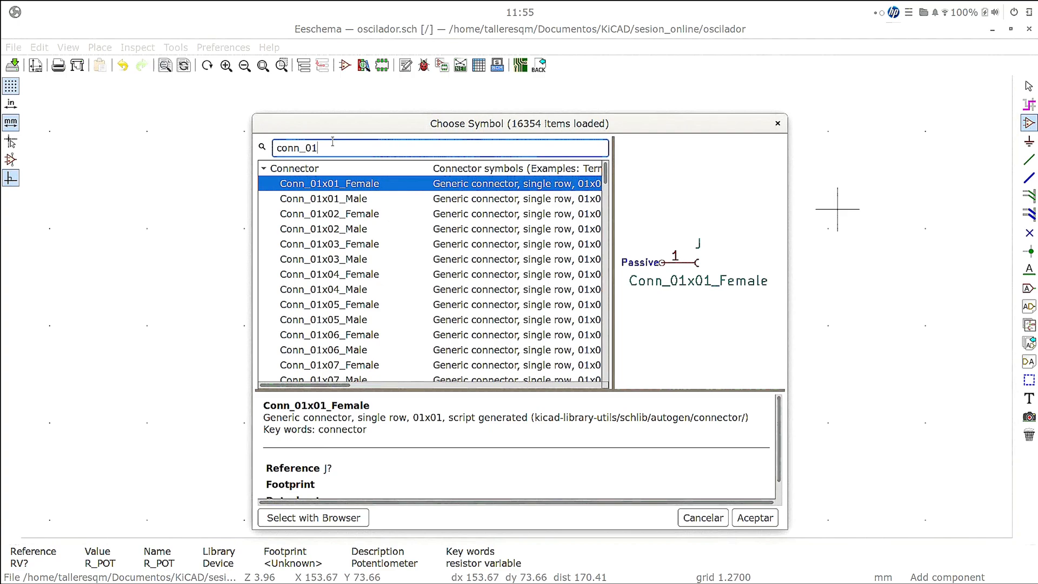
{"action": "type", "text": "x04"}
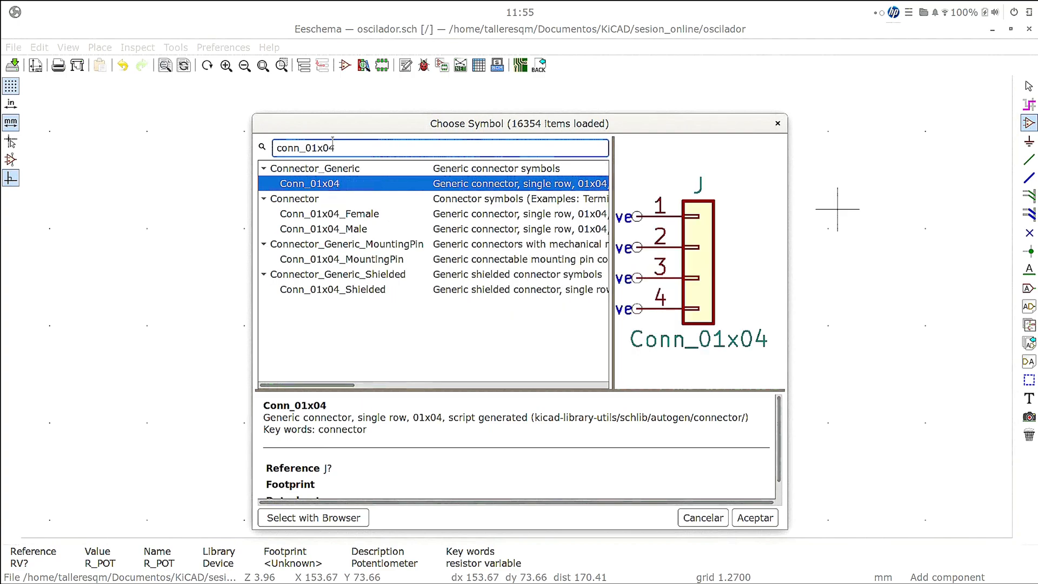
{"action": "left_click", "coordinate": [314, 185]}
{"action": "double_click", "coordinate": [314, 185]}
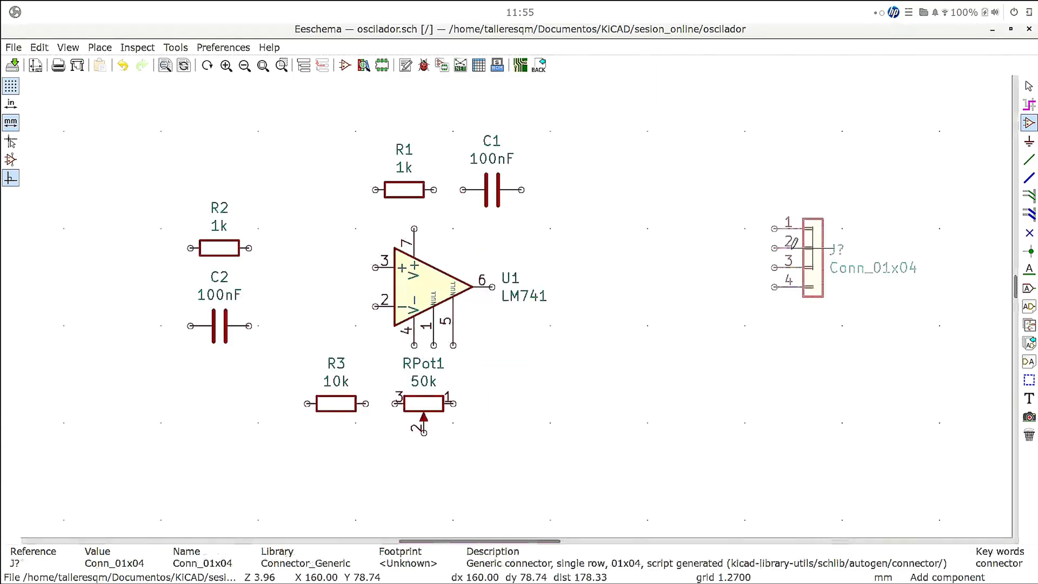
{"action": "left_click", "coordinate": [744, 229]}
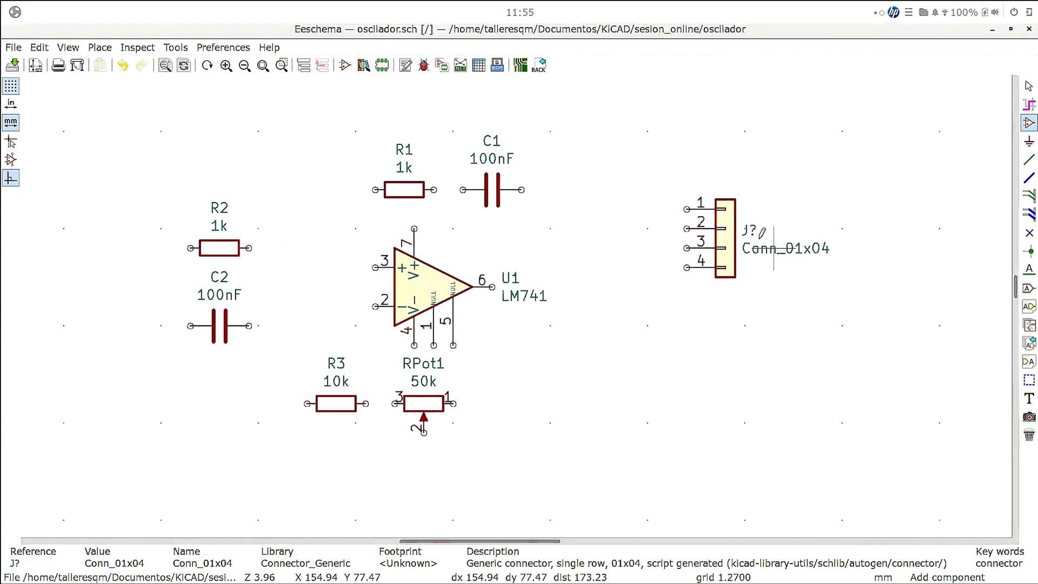
{"action": "left_click", "coordinate": [744, 228]}
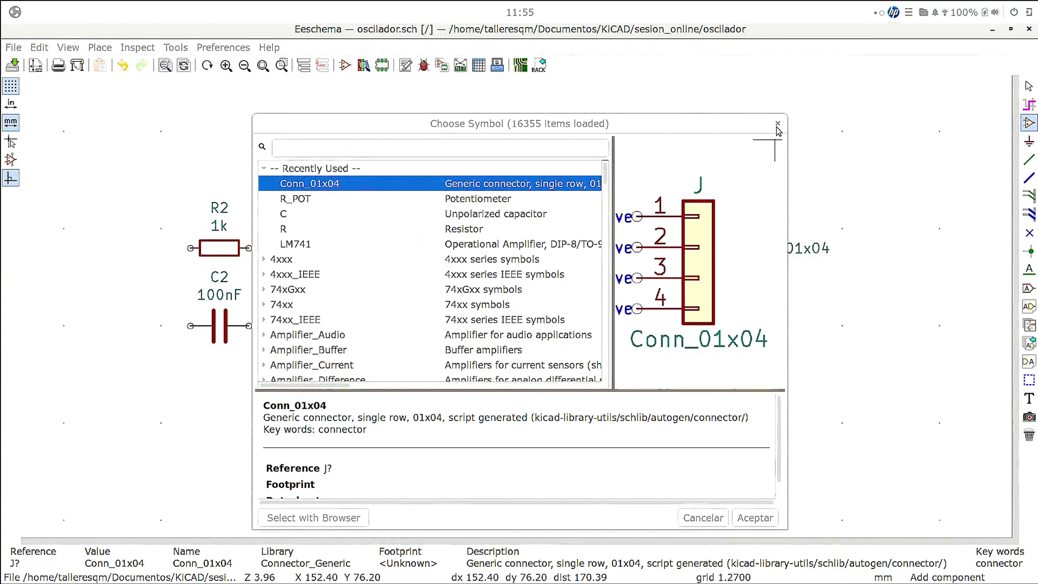
{"action": "left_click", "coordinate": [754, 517]}
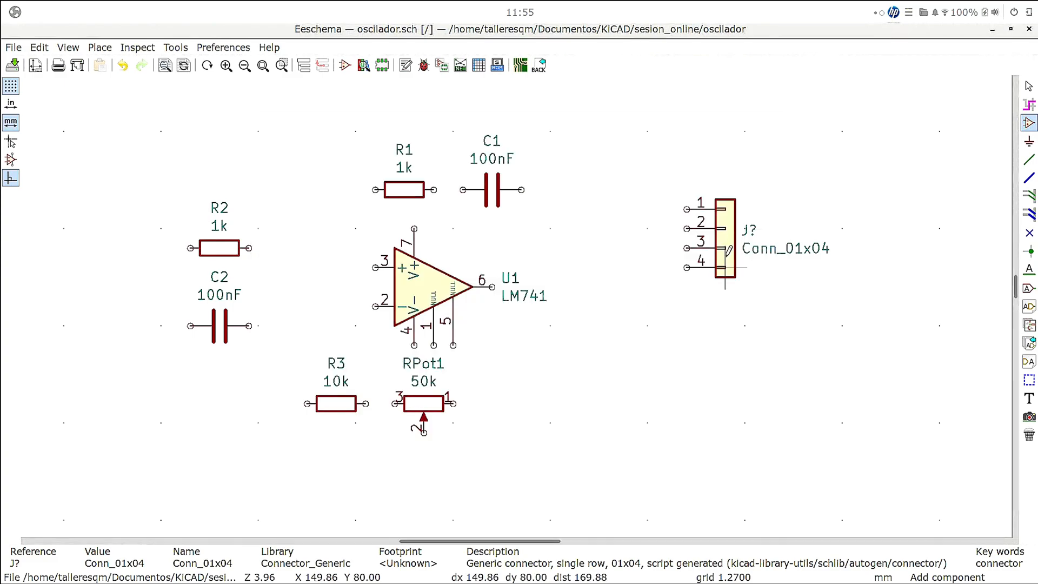
- Open the properties of the placed four-pin connector and set its reference to J1
{"action": "right_click", "coordinate": [723, 238]}
{"action": "mouse_move", "coordinate": [762, 314]}
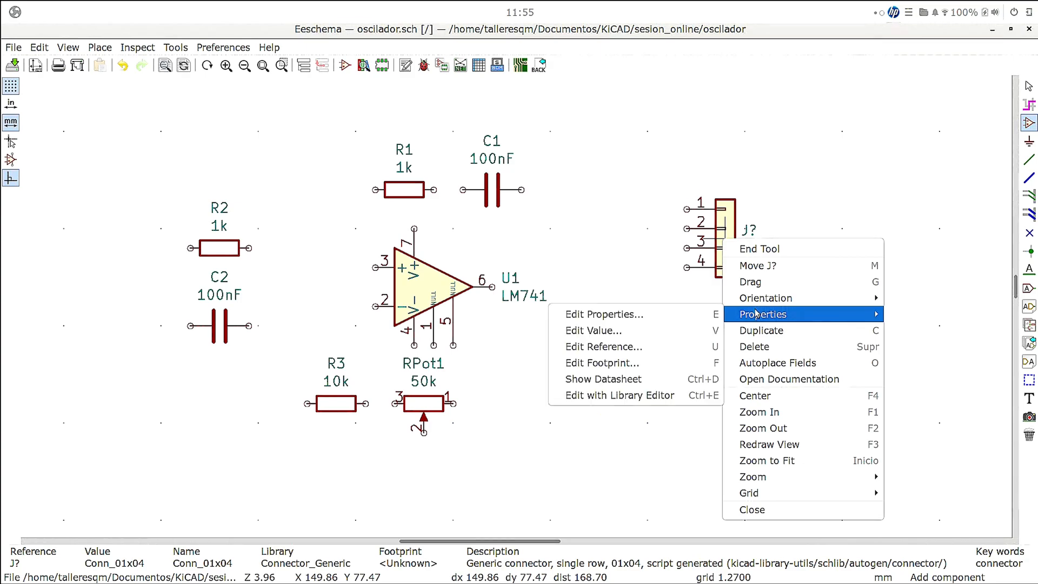
{"action": "left_click", "coordinate": [620, 316]}
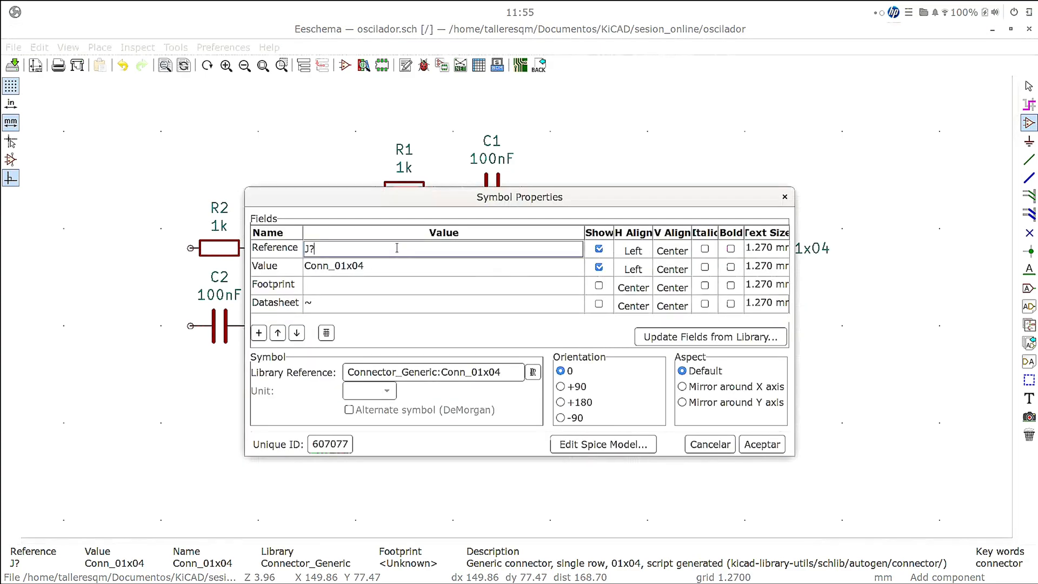
{"action": "key", "text": "BackSpace"}
{"action": "type", "text": "1"}
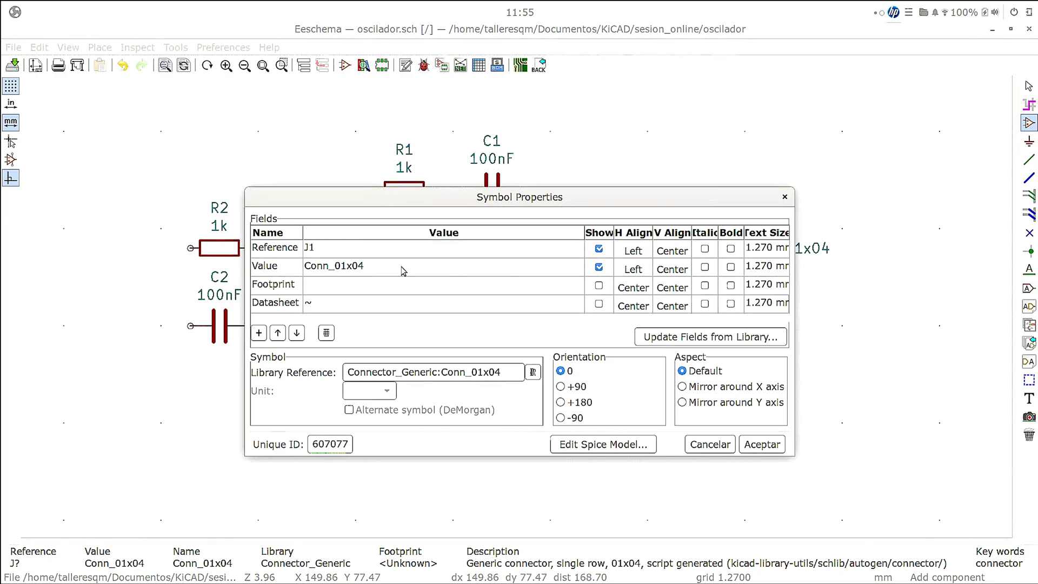
- Try to clear the connector's Conn_01x04 value
{"action": "left_click", "coordinate": [402, 266]}
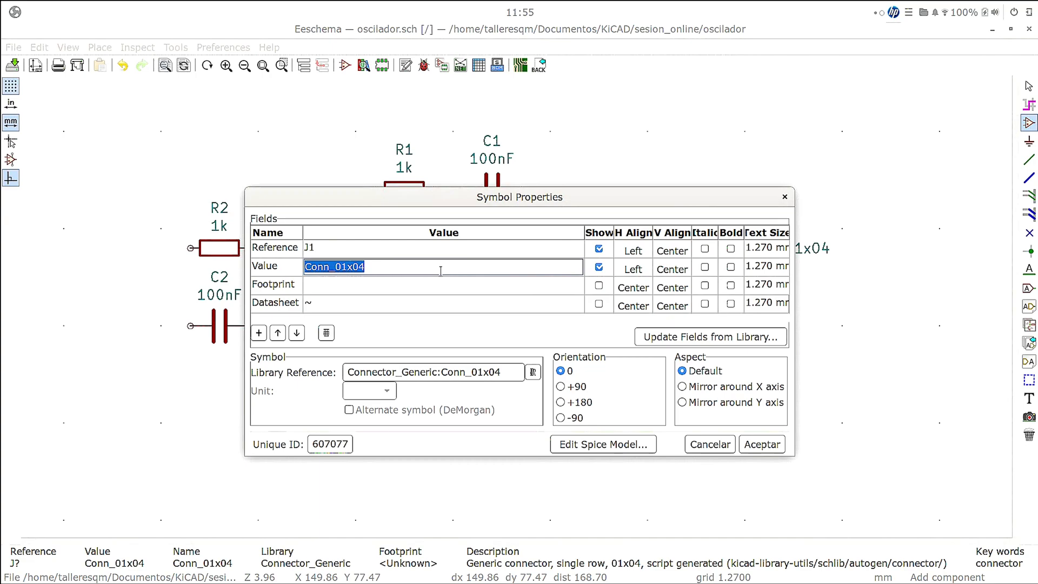
{"action": "key", "text": "BackSpace"}
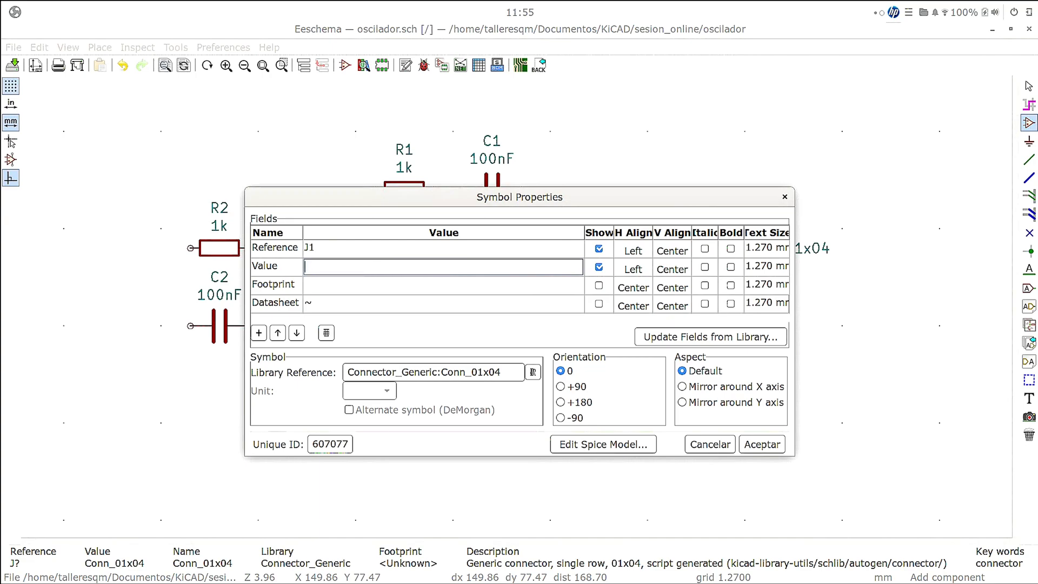
{"action": "left_click", "coordinate": [500, 284]}
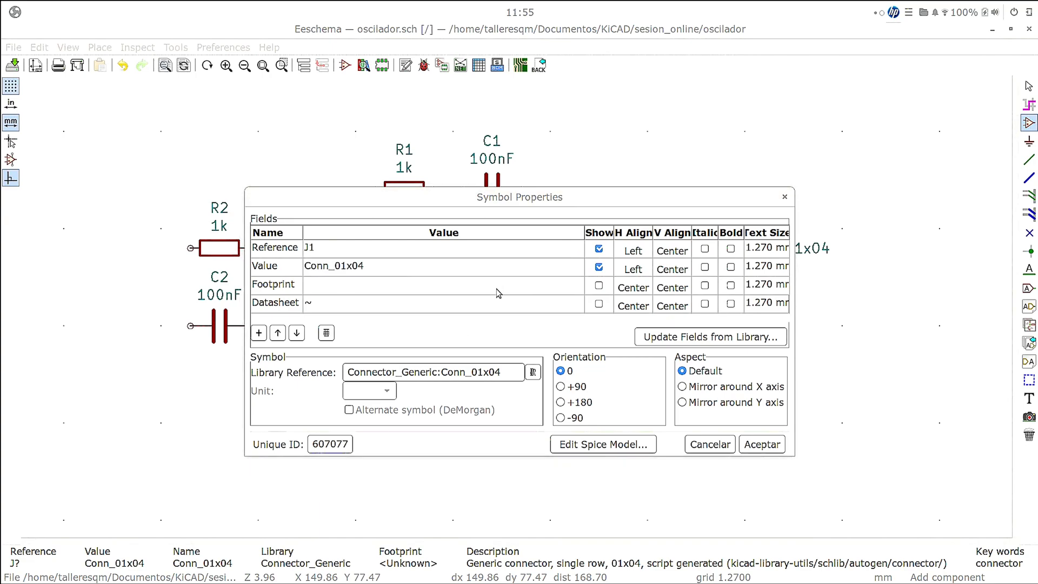
{"action": "left_click", "coordinate": [524, 368]}
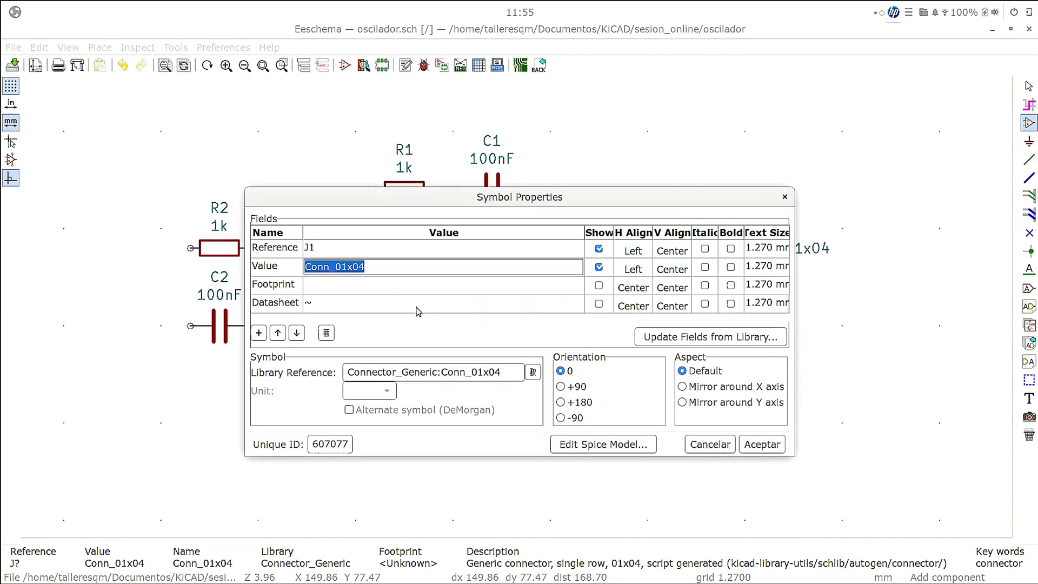
- Open the footprint library browser for J1's footprint and look through the Connector_Phoenix_MC and Connector_Phoenix_MSTB libraries
{"action": "left_click", "coordinate": [383, 285]}
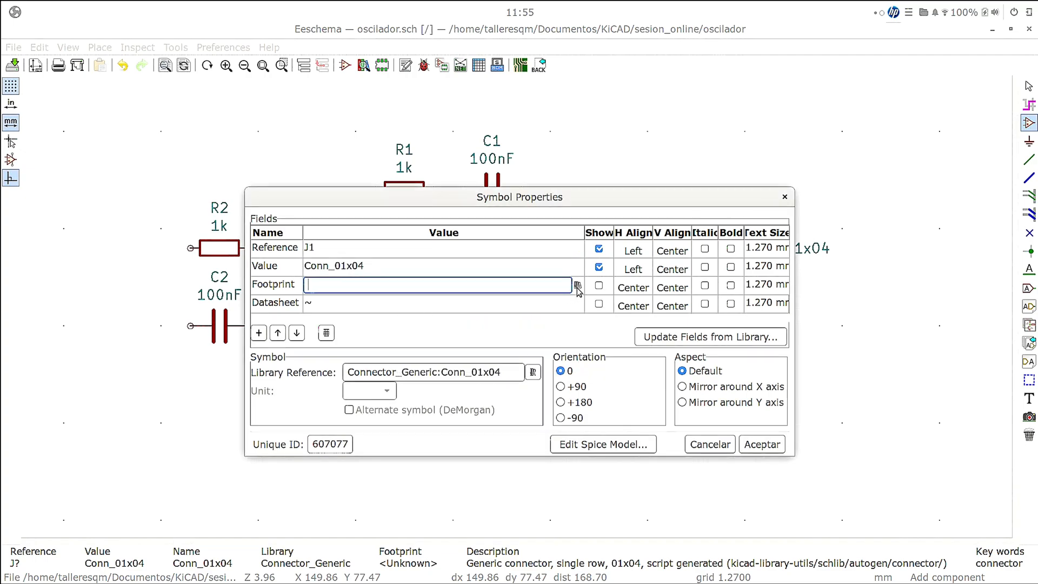
{"action": "left_click", "coordinate": [576, 286]}
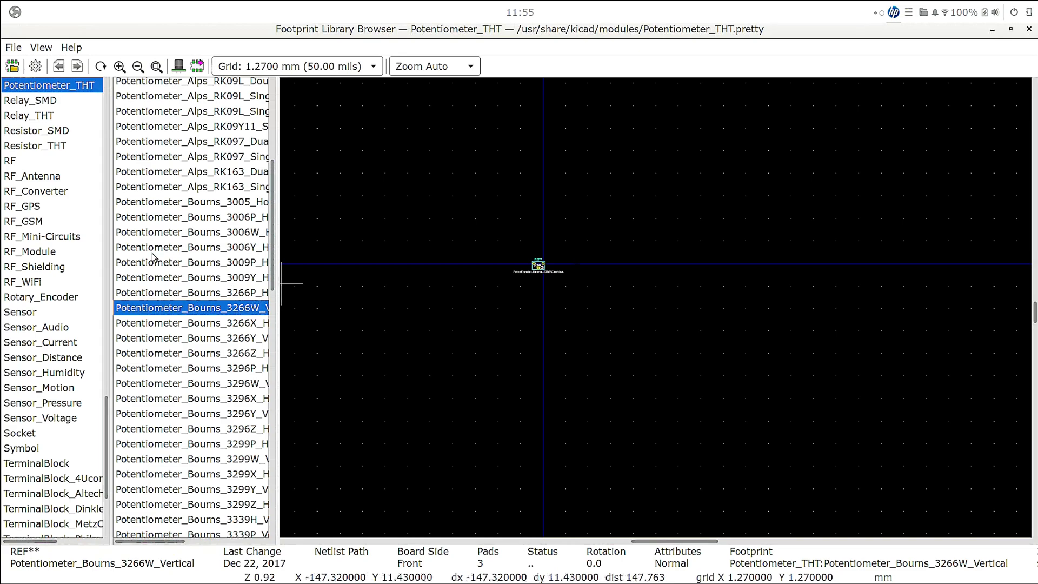
{"action": "scroll", "coordinate": [103, 245], "scroll_direction": "up", "scroll_amount": 15}
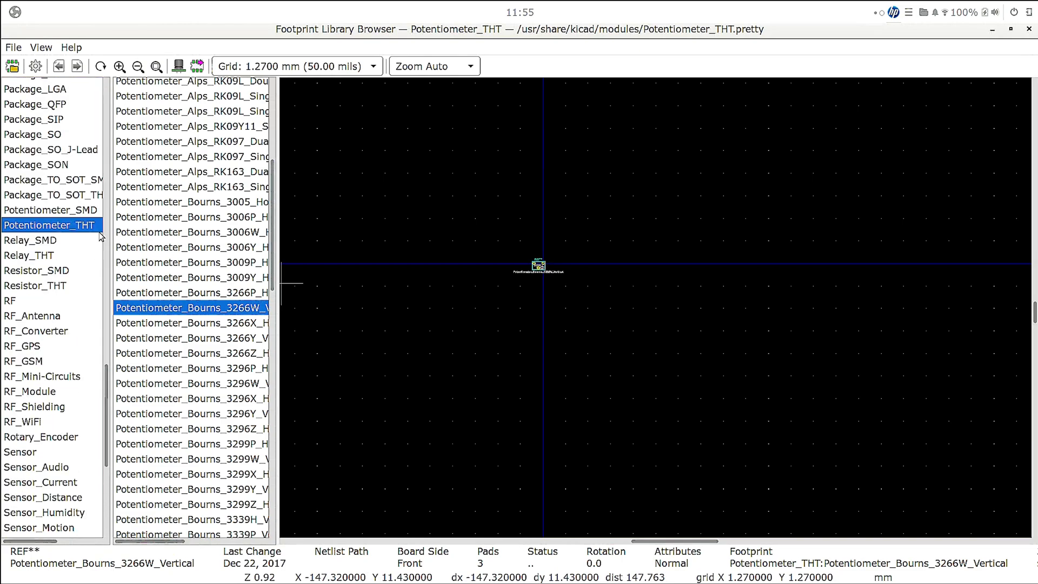
{"action": "scroll", "coordinate": [67, 247], "scroll_direction": "up", "scroll_amount": 5}
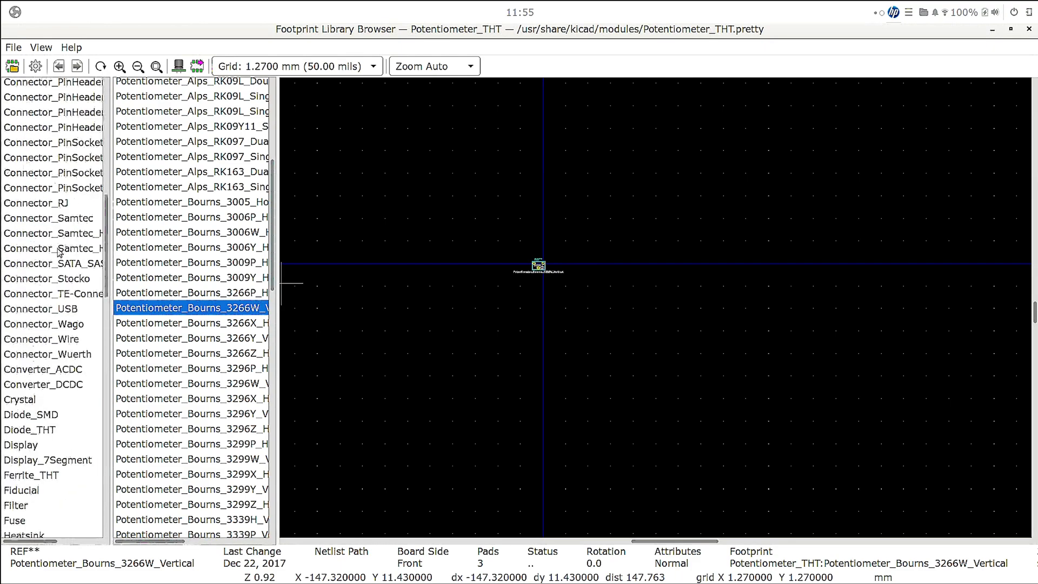
{"action": "scroll", "coordinate": [54, 248], "scroll_direction": "up", "scroll_amount": 3}
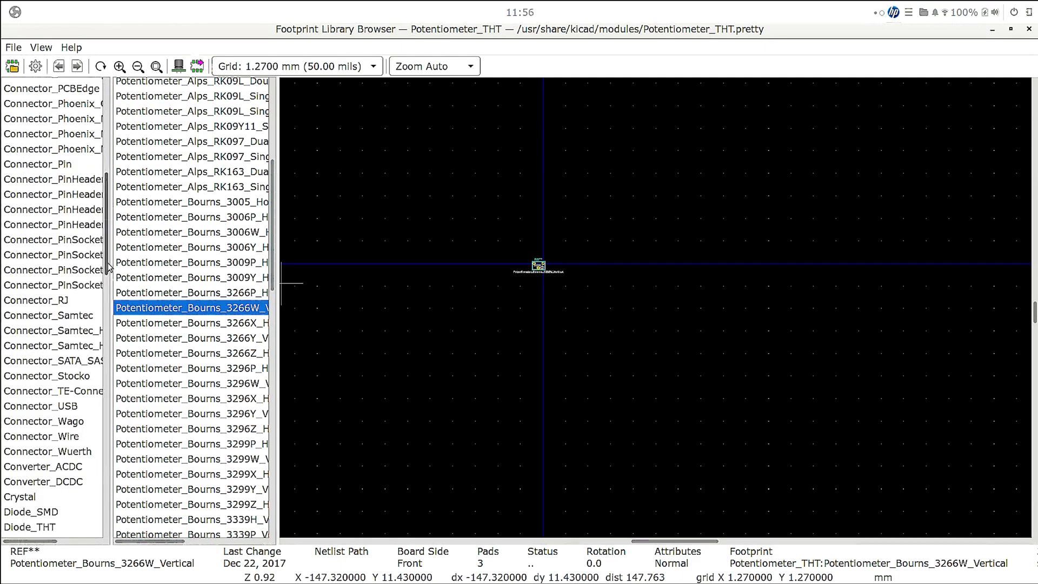
{"action": "left_click", "coordinate": [68, 119]}
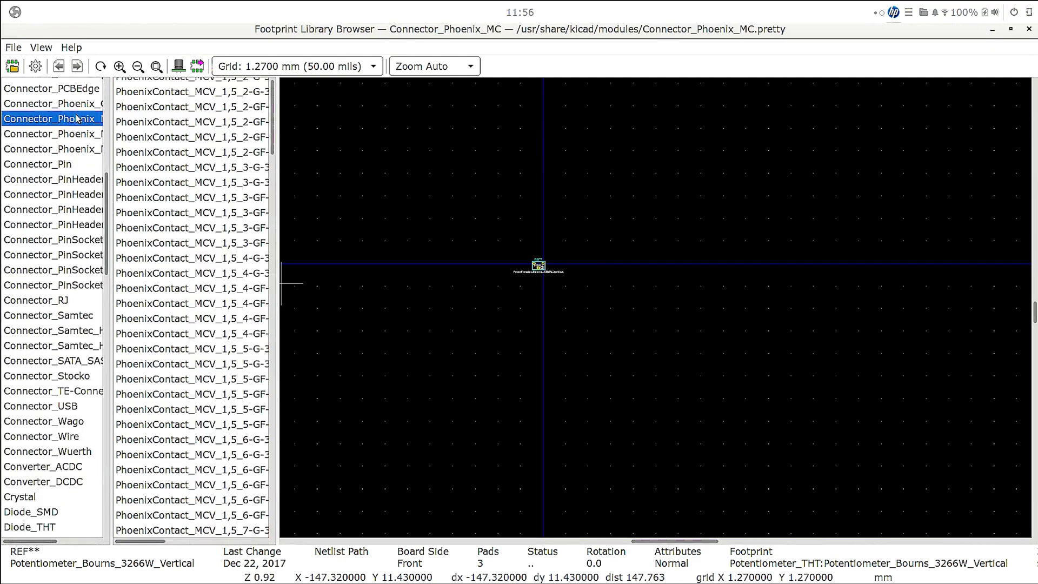
{"action": "left_click", "coordinate": [189, 137]}
{"action": "left_click", "coordinate": [60, 149]}
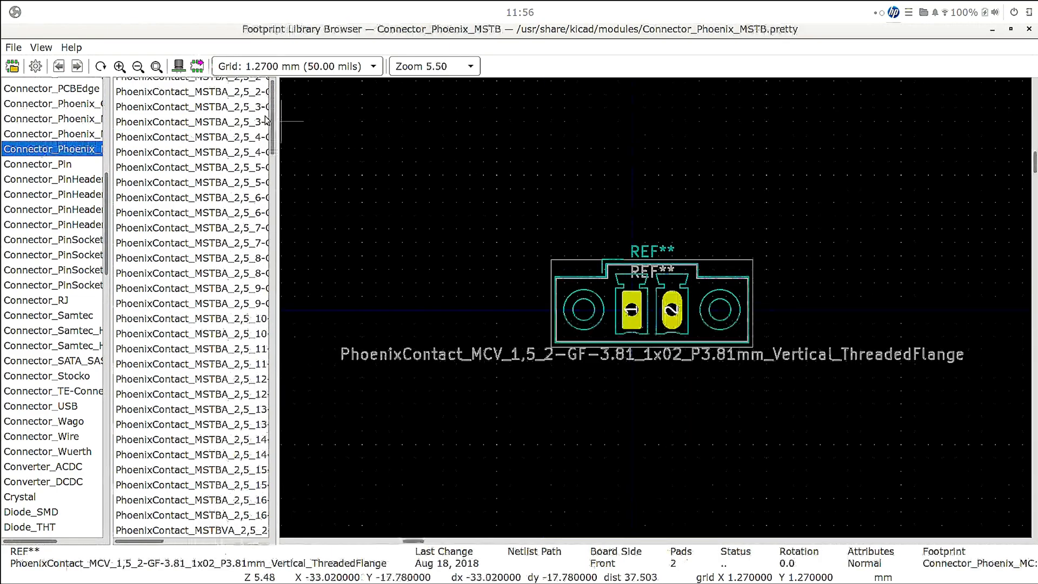
- Widen the library list and preview several RJ45 footprints in the Connector_RJ library, including RJ45_Amphenol_RJHSE538X
{"action": "scroll", "coordinate": [37, 183], "scroll_direction": "down", "scroll_amount": 3}
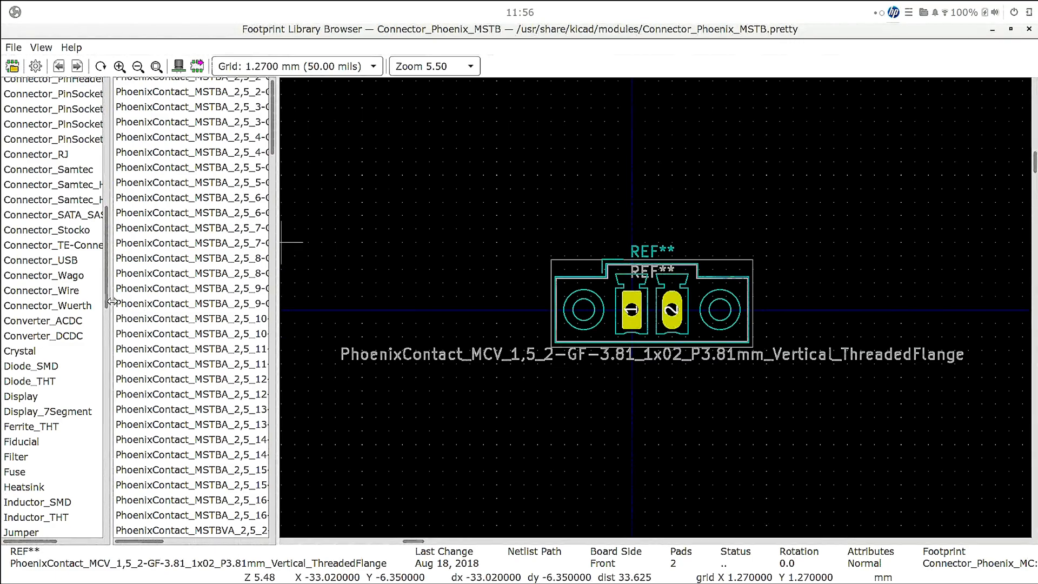
{"action": "left_click_drag", "start_coordinate": [191, 311], "coordinate": [199, 311]}
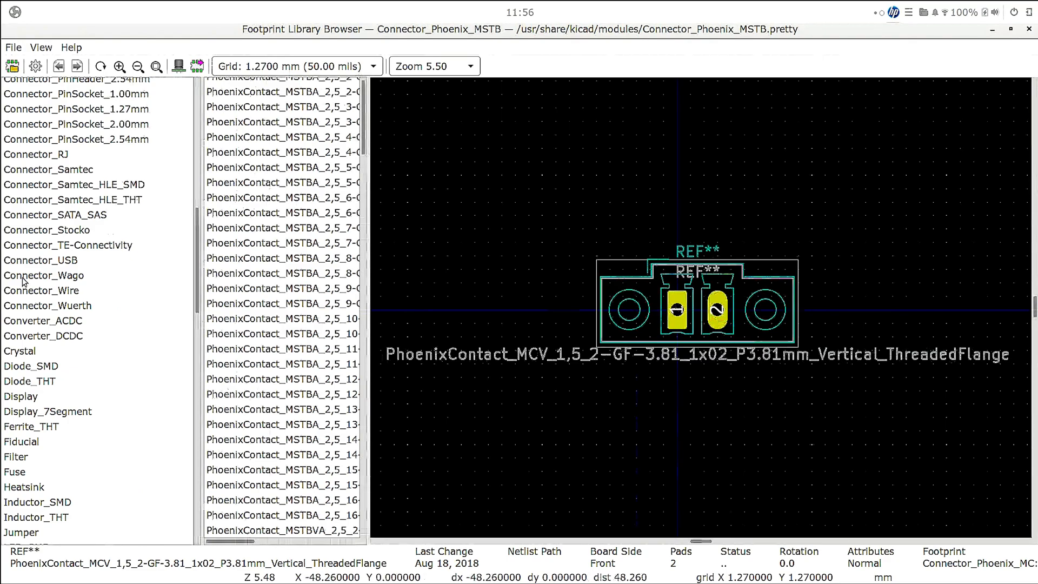
{"action": "scroll", "coordinate": [24, 281], "scroll_direction": "up", "scroll_amount": 2}
{"action": "left_click", "coordinate": [32, 252]}
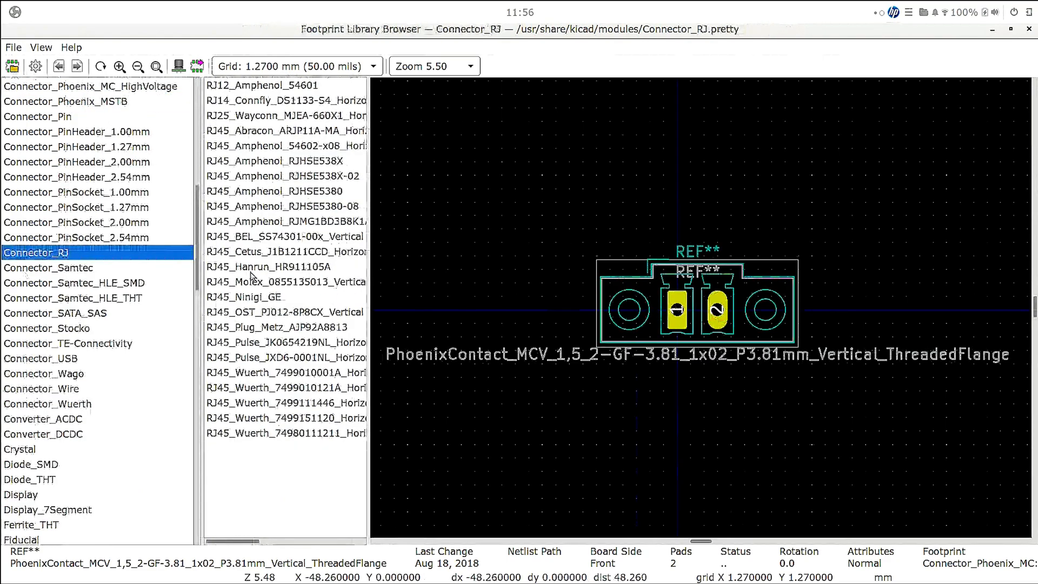
{"action": "left_click", "coordinate": [253, 297]}
{"action": "left_click", "coordinate": [265, 219]}
{"action": "left_click", "coordinate": [264, 161]}
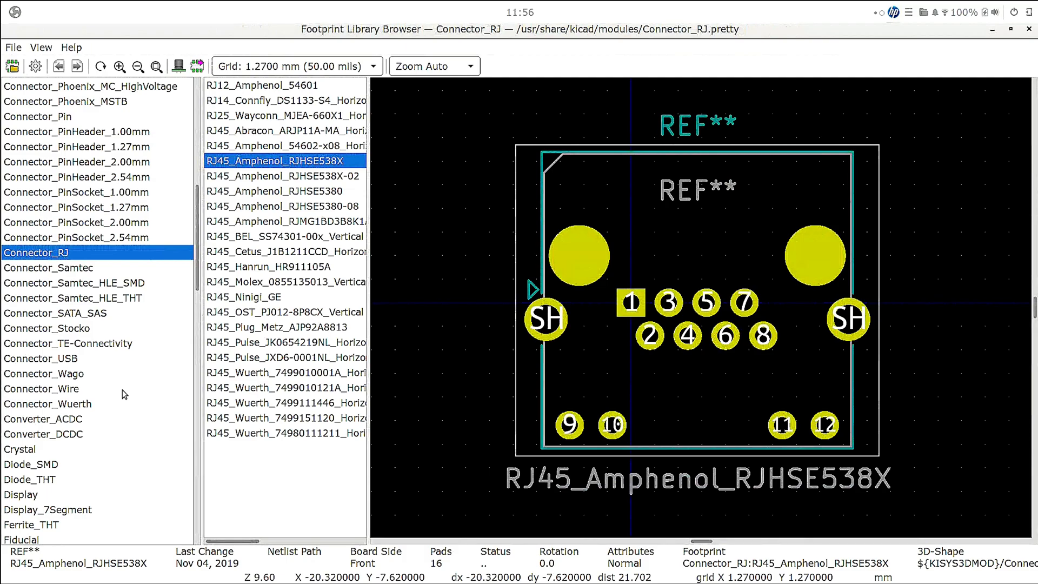
- Preview the Jack_3.5mm_QingPu_WQP-PJ398SM footprint in Connector_Audio and list the Connector_DIN footprints
{"action": "scroll", "coordinate": [107, 422], "scroll_direction": "up", "scroll_amount": 8}
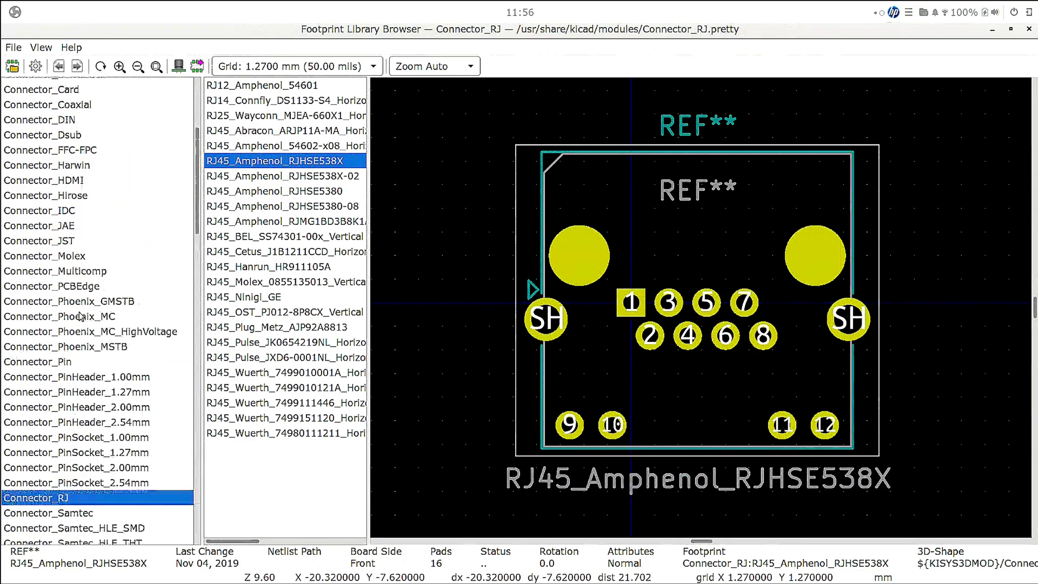
{"action": "left_click", "coordinate": [87, 162]}
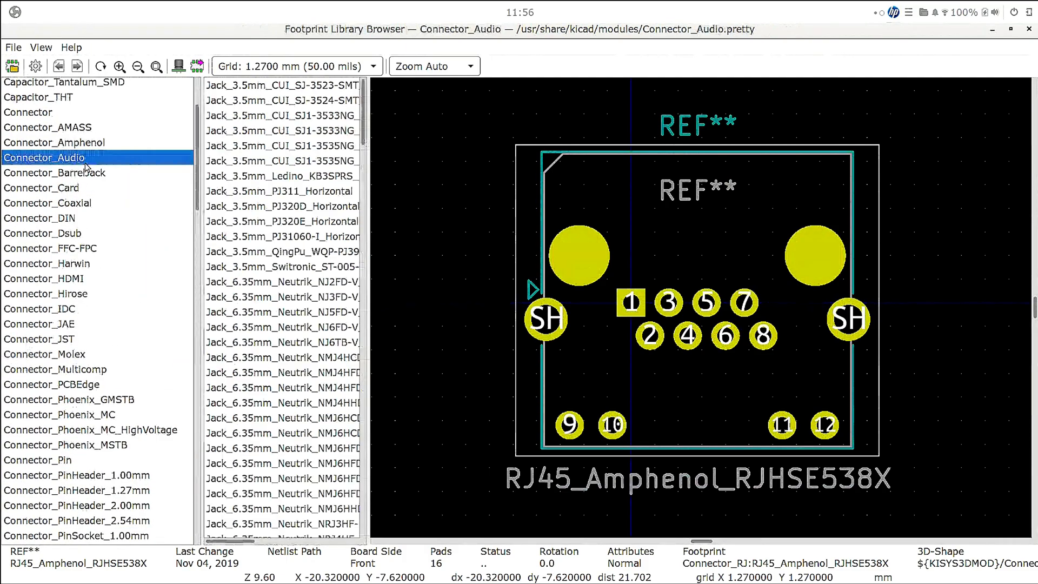
{"action": "left_click", "coordinate": [281, 251]}
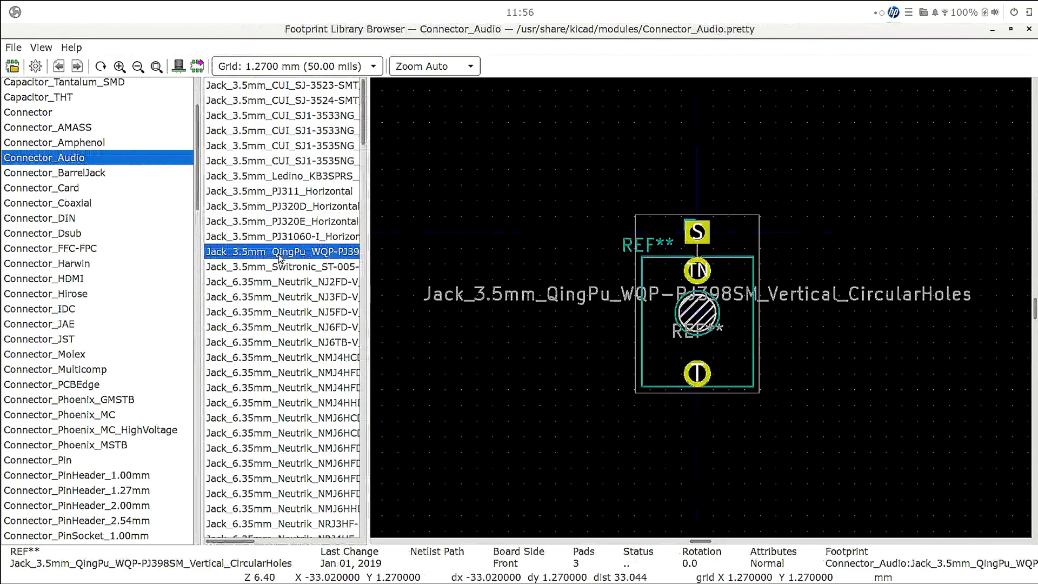
{"action": "left_click", "coordinate": [102, 223]}
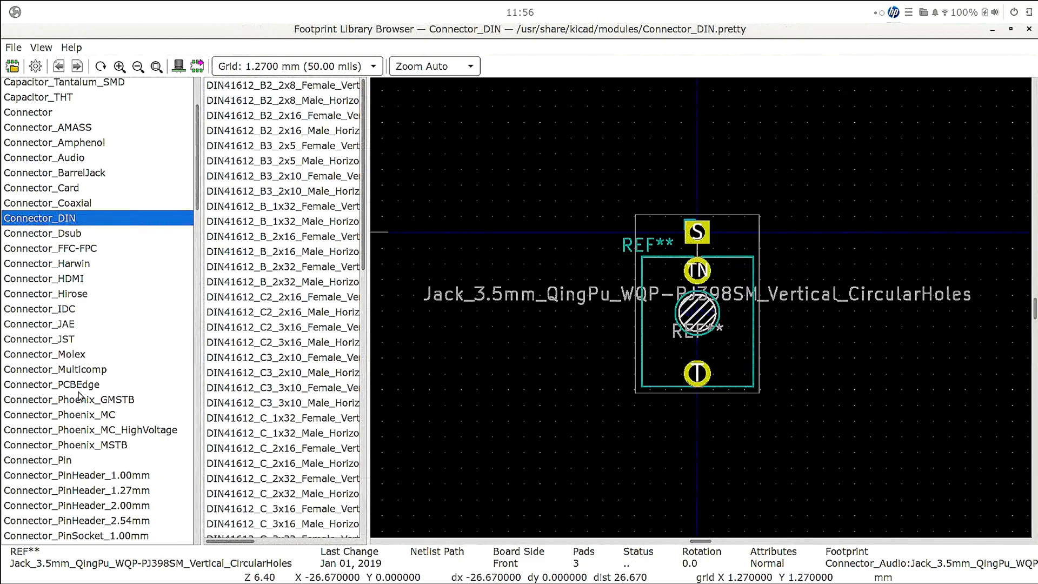
- Select the Connector_PinHeader_2.54mm library and preview its one-, two- and three-pin header footprints
{"action": "scroll", "coordinate": [81, 448], "scroll_direction": "down", "scroll_amount": 2}
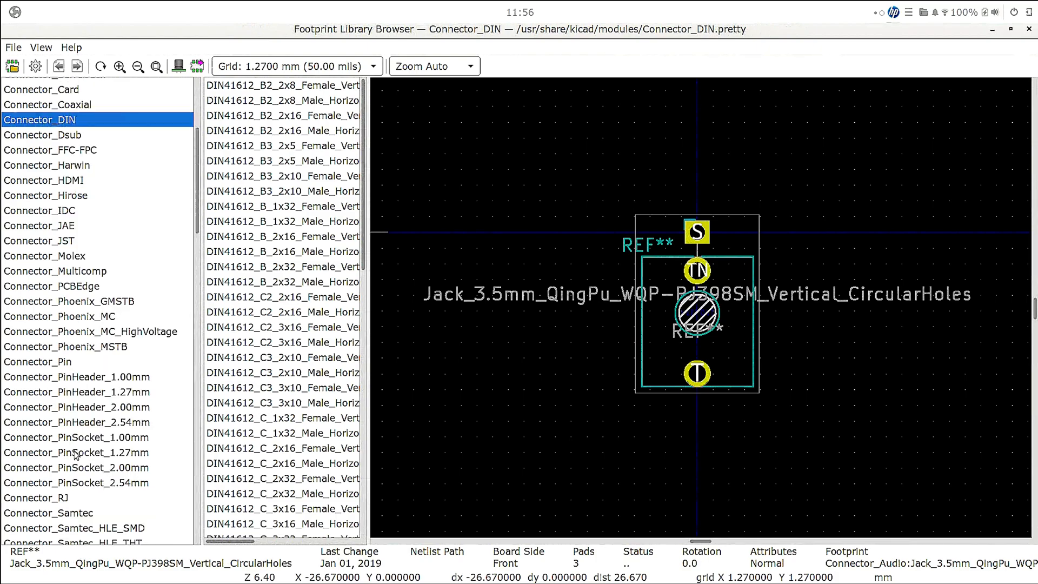
{"action": "left_click", "coordinate": [132, 424]}
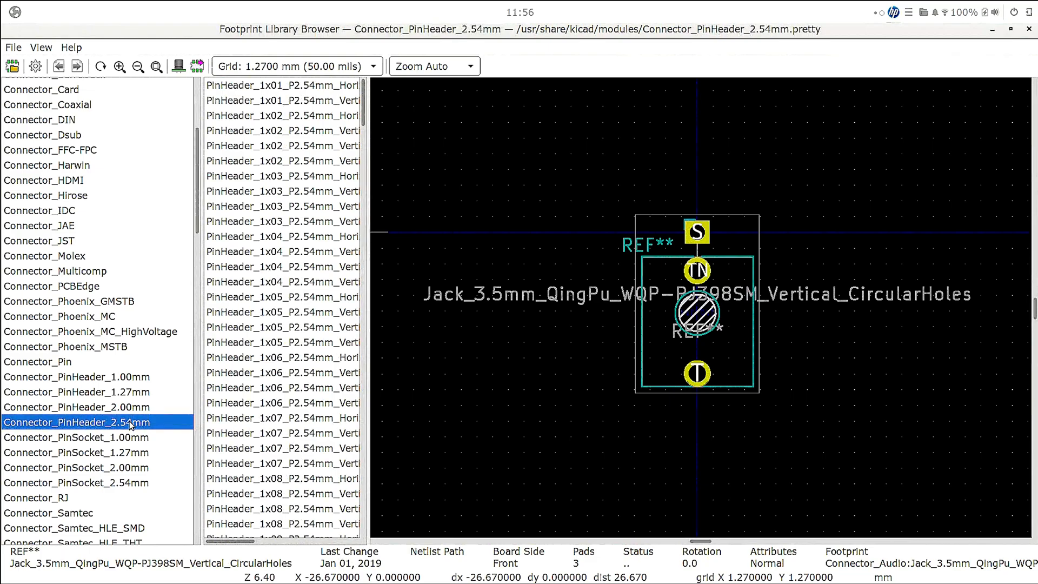
{"action": "left_click", "coordinate": [245, 87]}
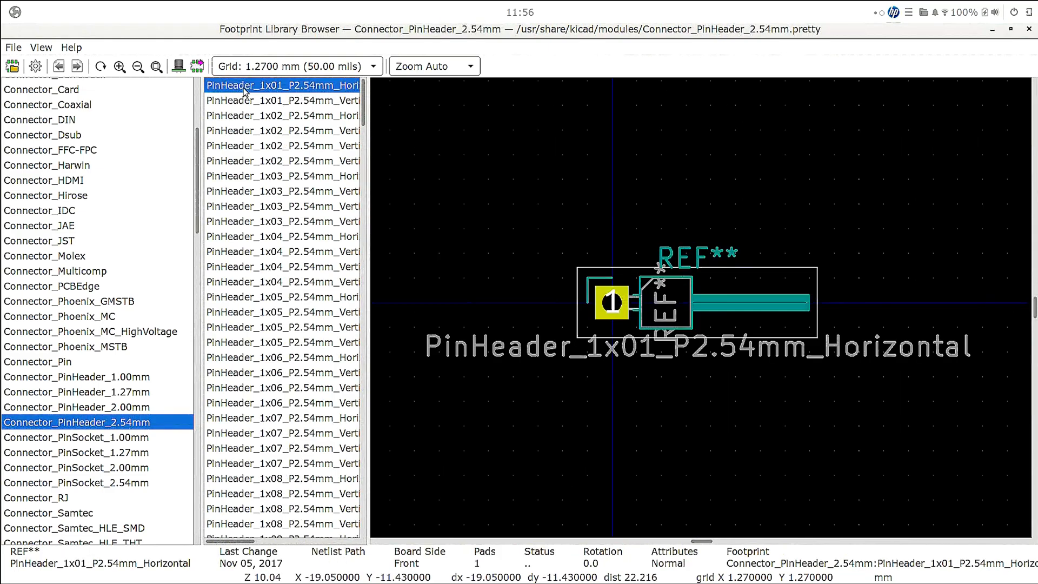
{"action": "left_click", "coordinate": [245, 101]}
{"action": "left_click", "coordinate": [245, 145]}
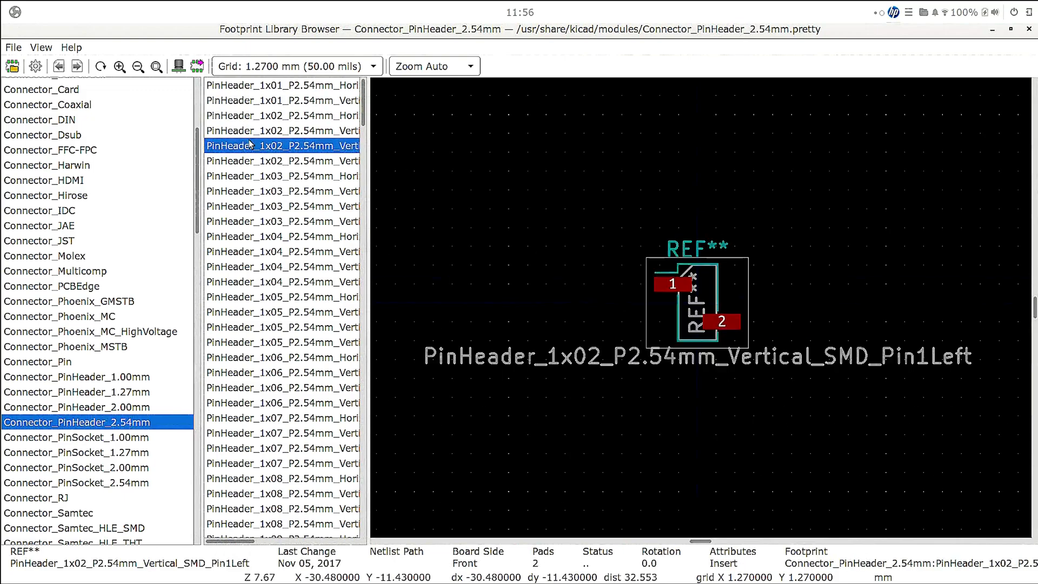
{"action": "left_click", "coordinate": [245, 161]}
{"action": "left_click", "coordinate": [254, 191]}
{"action": "left_click", "coordinate": [261, 221]}
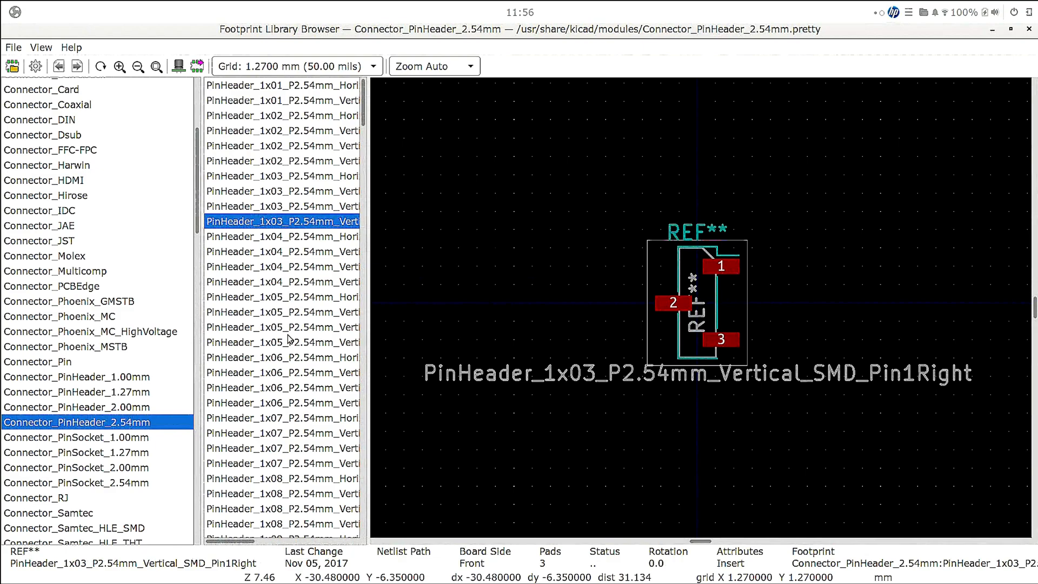
- Compare the 1x04 header variants, assign PinHeader_1x04_P2.54mm_Horizontal as J1's footprint and accept the symbol properties
{"action": "left_click", "coordinate": [276, 238]}
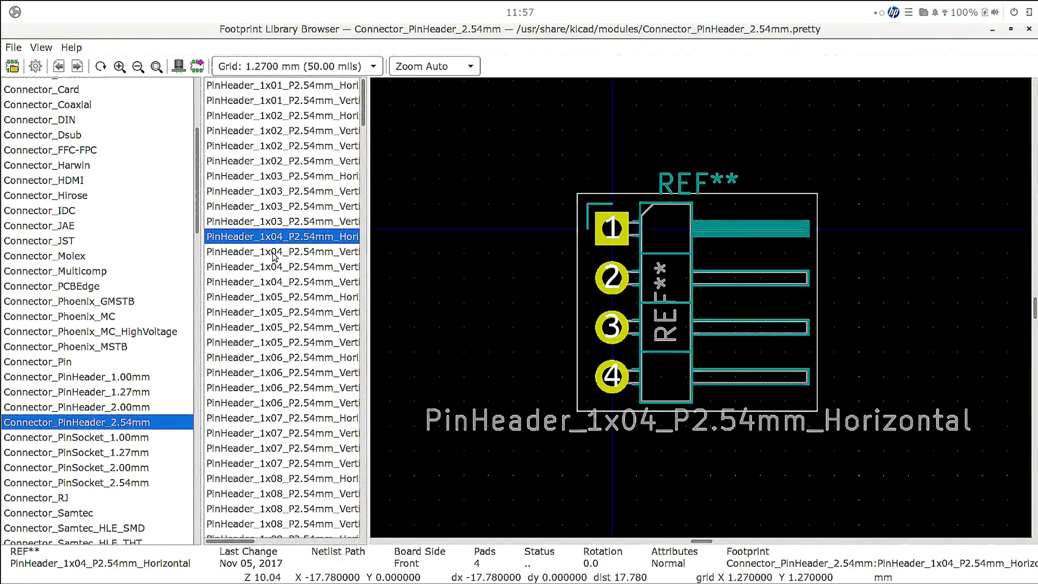
{"action": "left_click", "coordinate": [275, 252]}
{"action": "key", "text": "Down"}
{"action": "key", "text": "Down"}
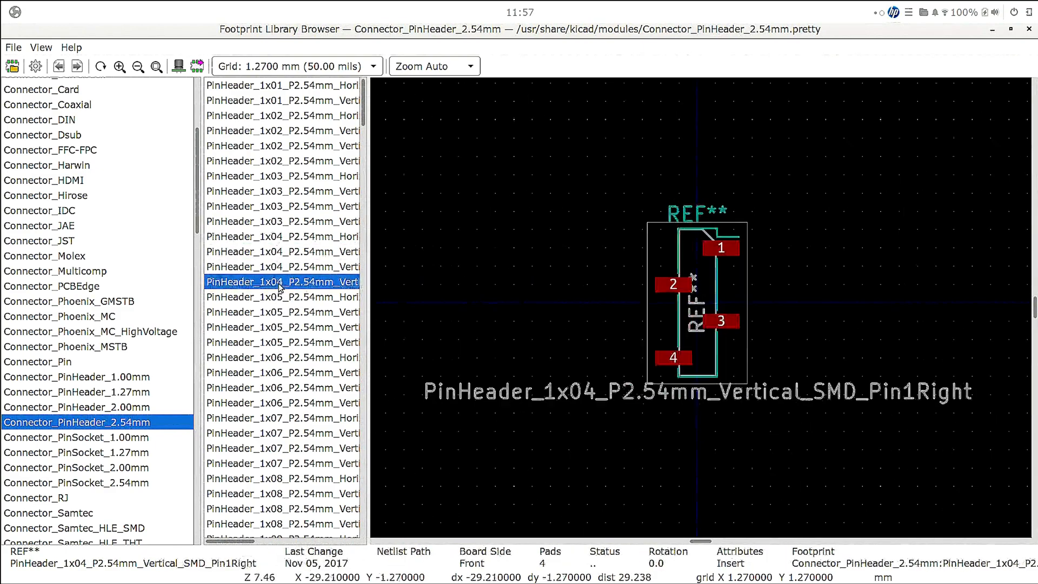
{"action": "left_click", "coordinate": [273, 238]}
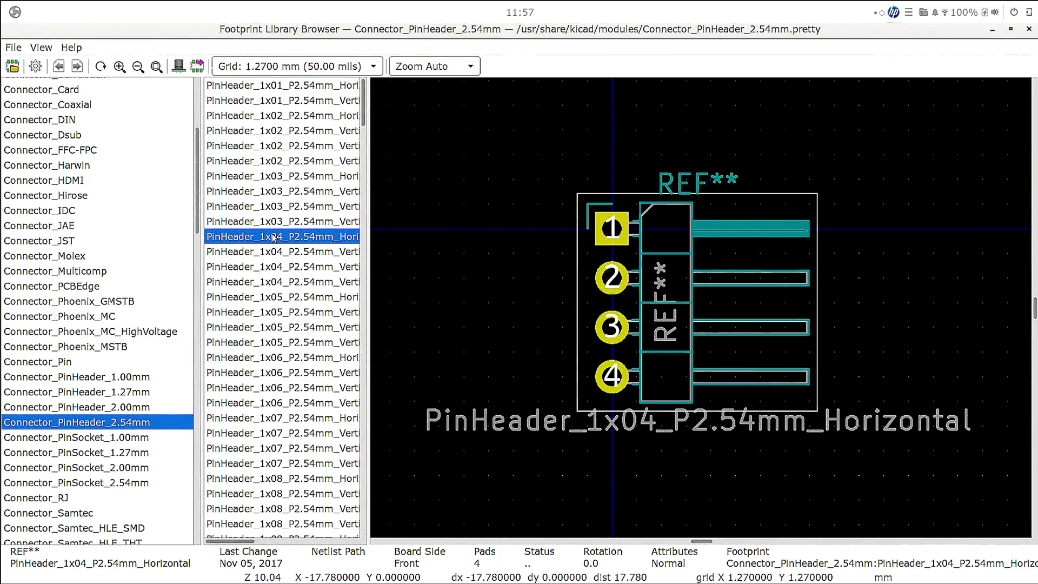
{"action": "double_click", "coordinate": [273, 237]}
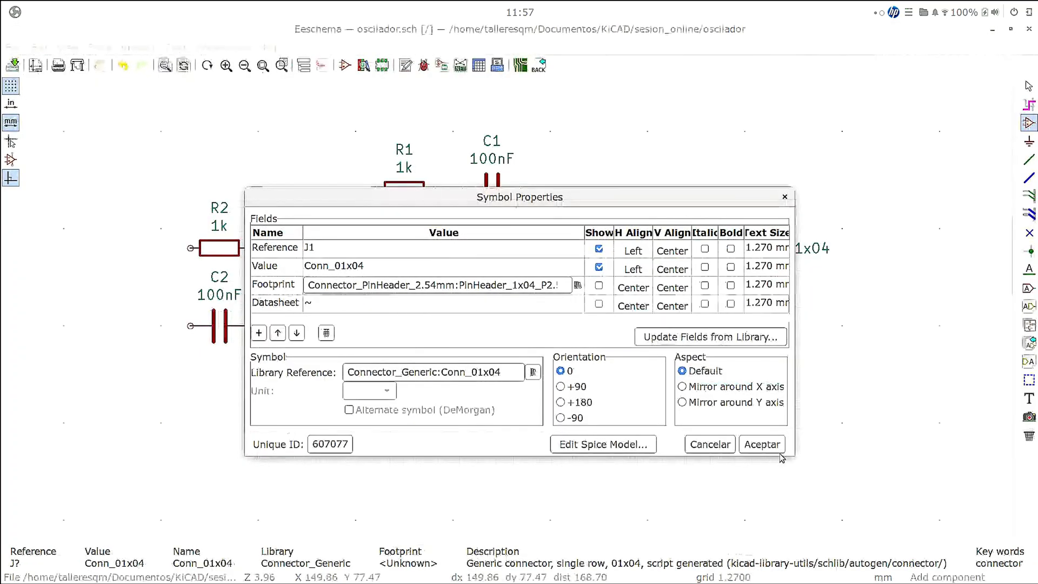
{"action": "left_click", "coordinate": [762, 444]}
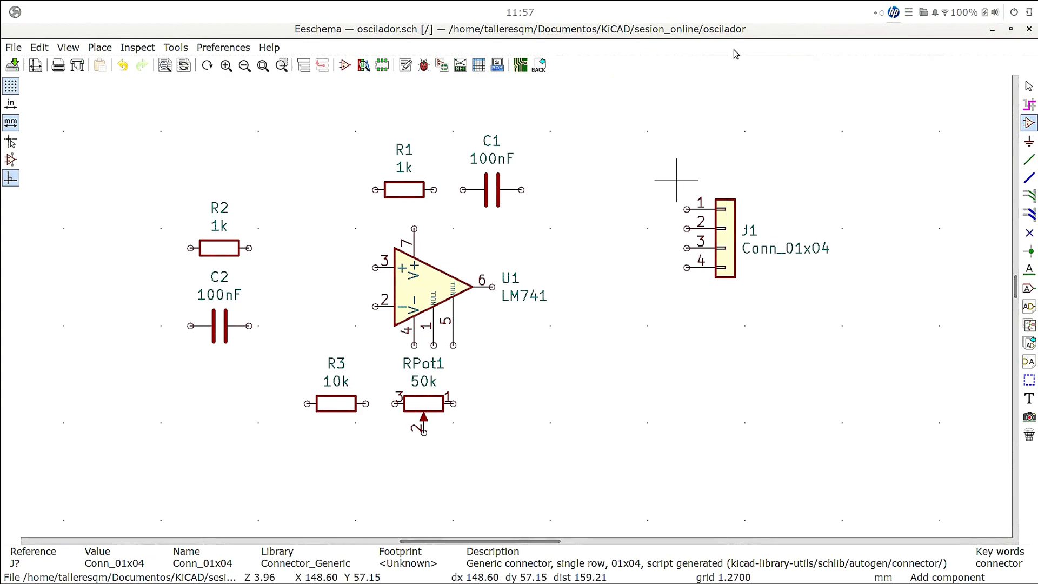
- Wire the free end of R1 that faces C1 to the adjacent pin of C1
{"action": "left_click", "coordinate": [1026, 163]}
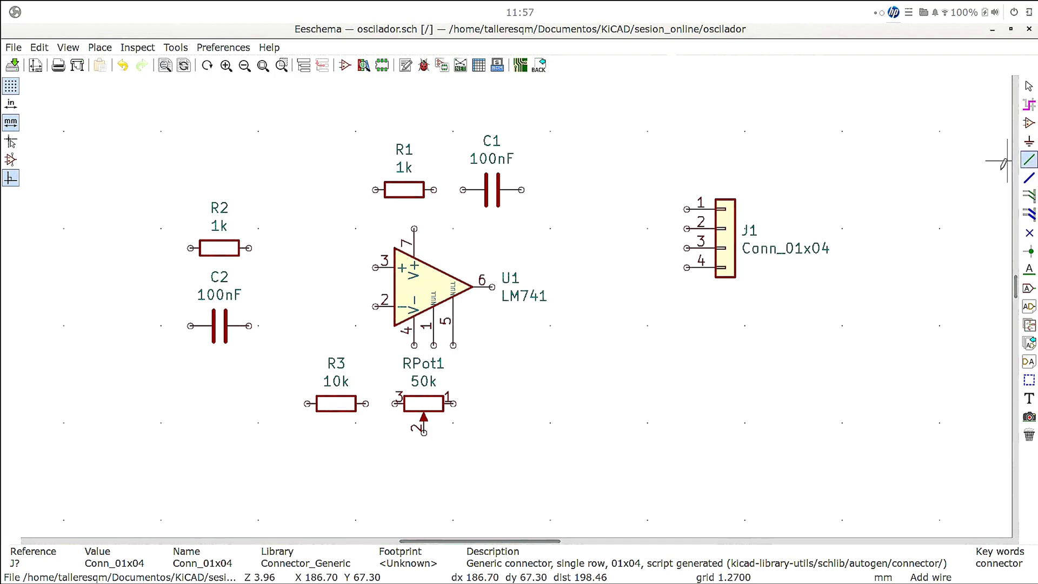
{"action": "left_click", "coordinate": [434, 189]}
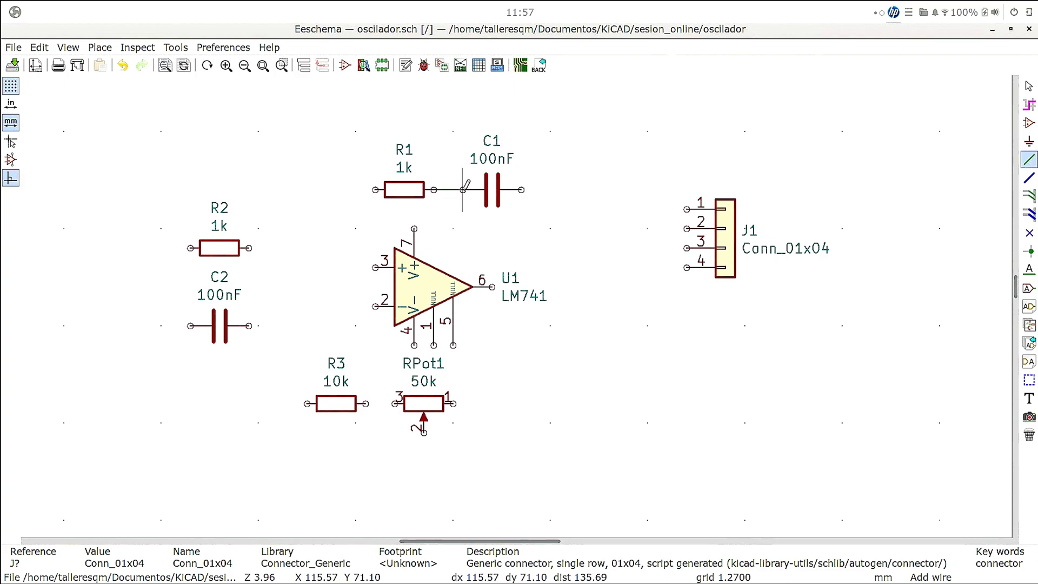
{"action": "left_click", "coordinate": [463, 189]}
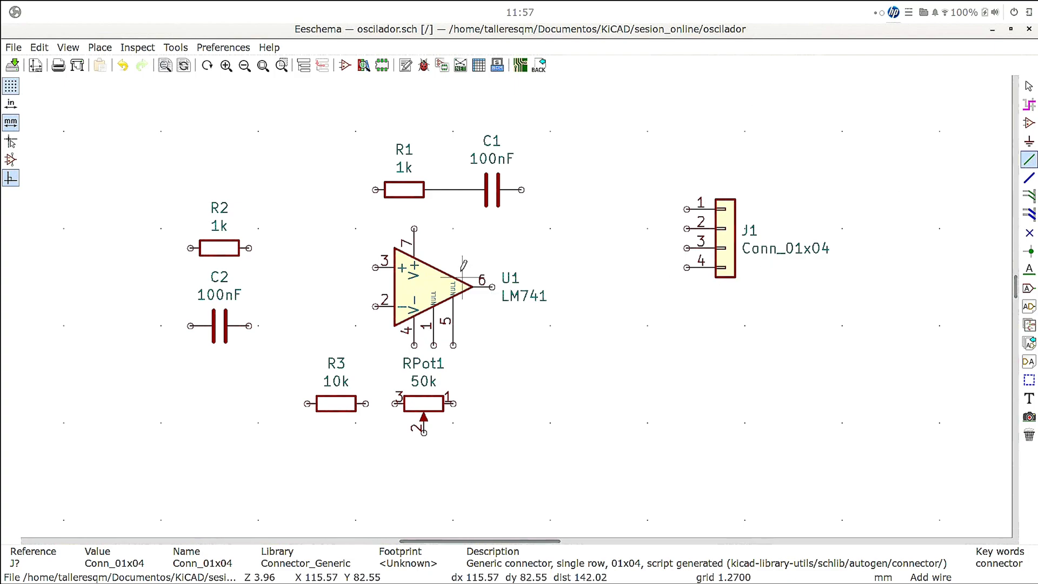
- Wire U1's output pin 6 to the free pin of C1, and U1's pin 3 to the free end of R1
{"action": "left_click", "coordinate": [491, 286]}
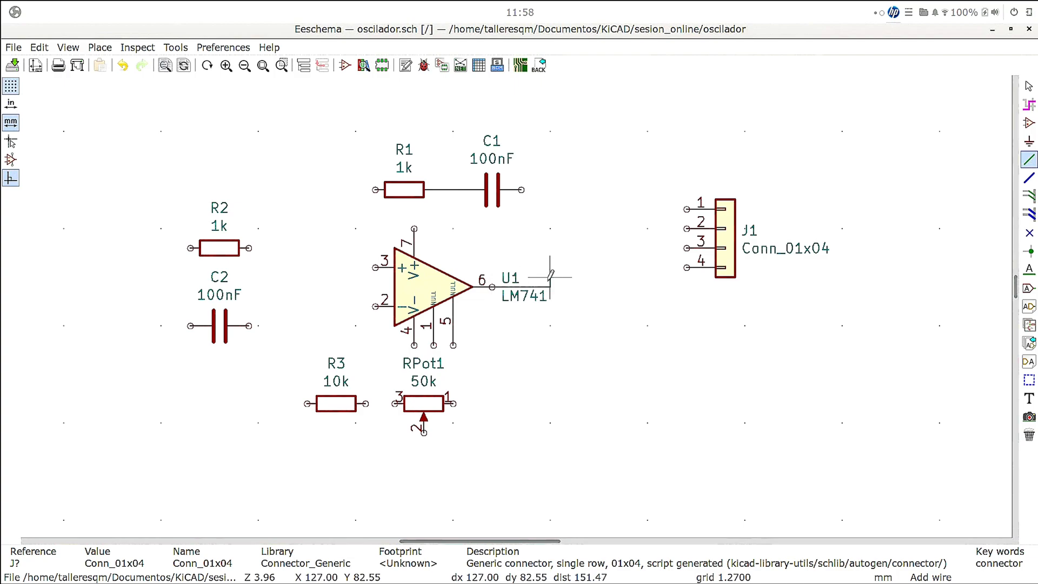
{"action": "left_click", "coordinate": [550, 189]}
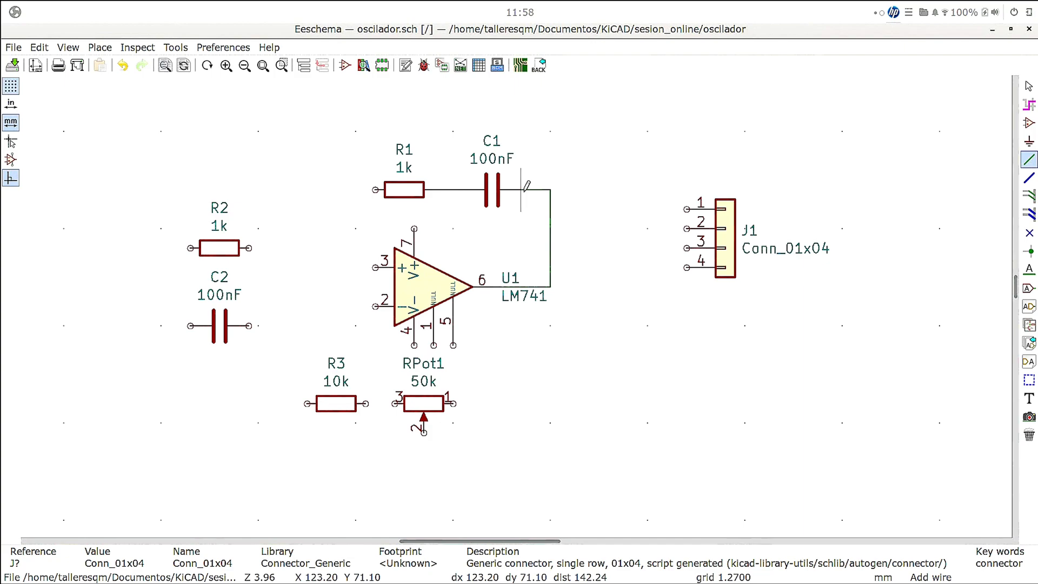
{"action": "left_click", "coordinate": [521, 189]}
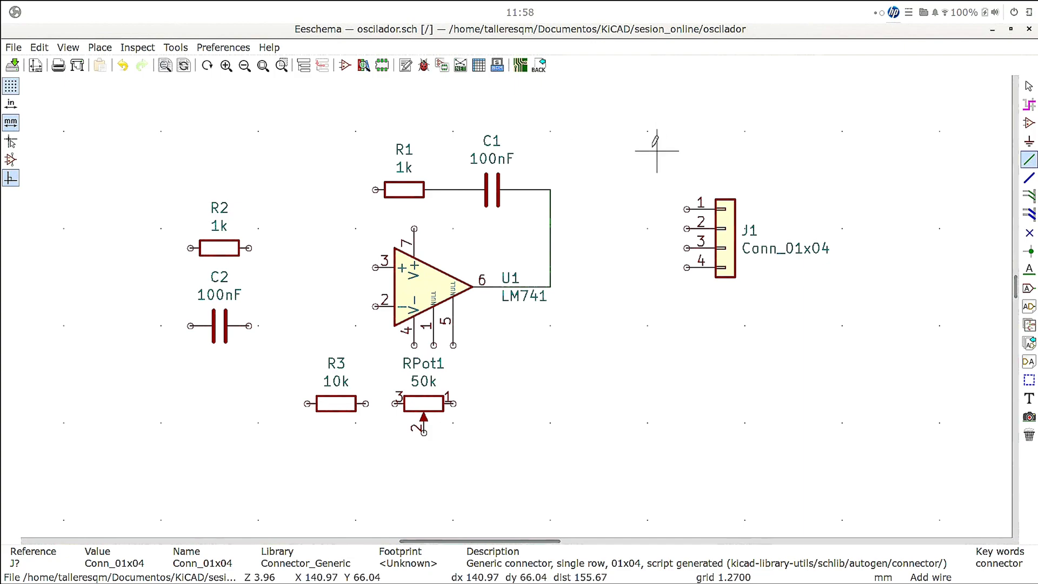
{"action": "left_click", "coordinate": [376, 267]}
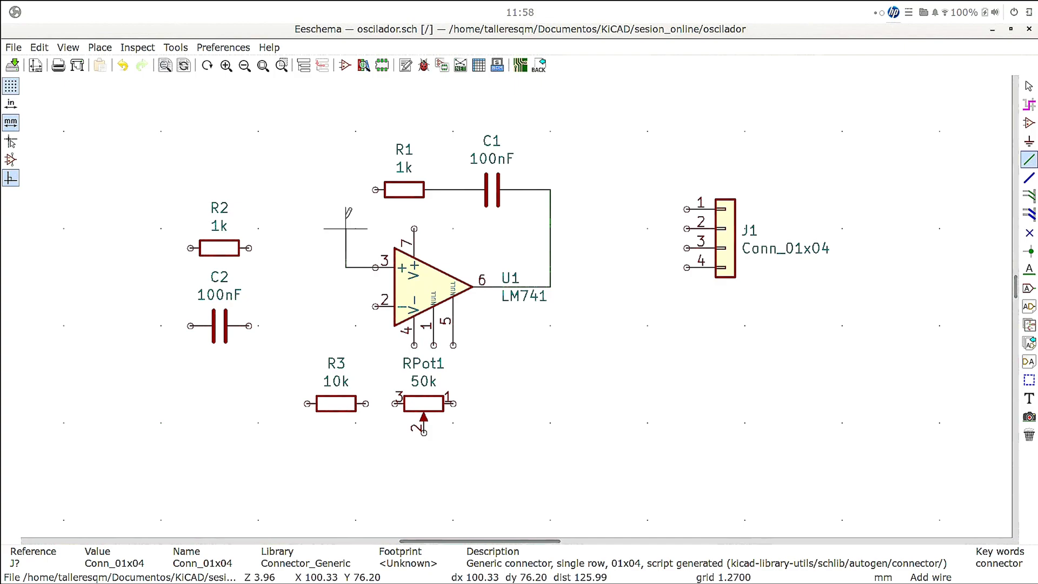
{"action": "left_click", "coordinate": [346, 190]}
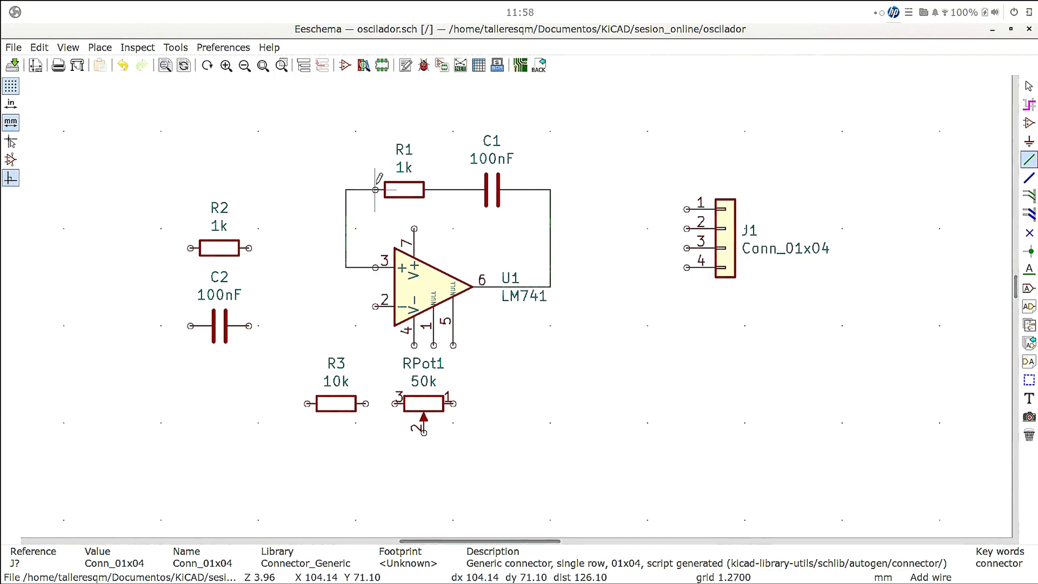
{"action": "left_click", "coordinate": [375, 190]}
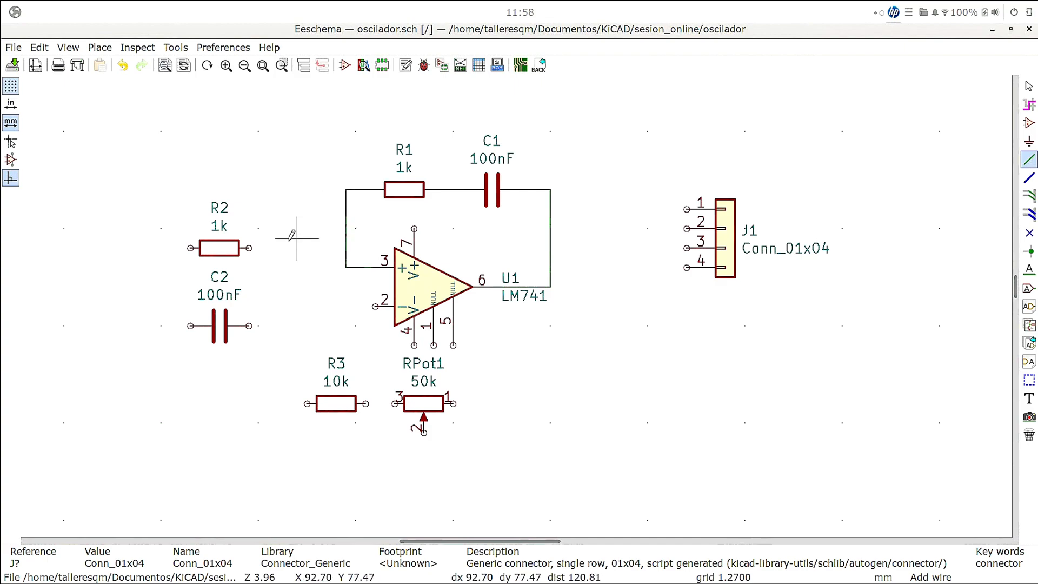
- Wire R2 and C2 in parallel and connect their common node facing U1 to the wire corner at U1's pin 3
{"action": "left_click", "coordinate": [249, 247]}
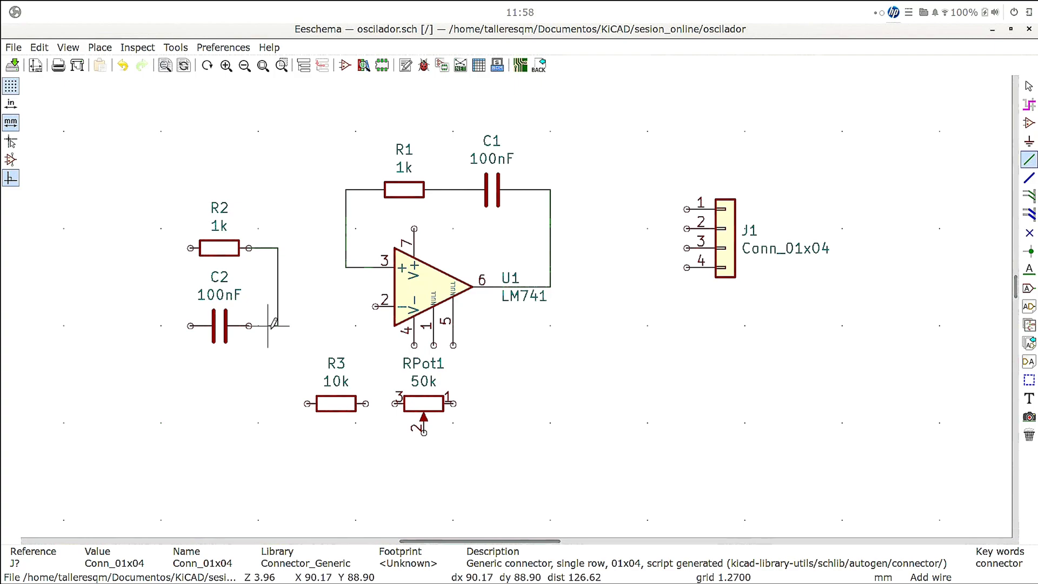
{"action": "left_click", "coordinate": [248, 325]}
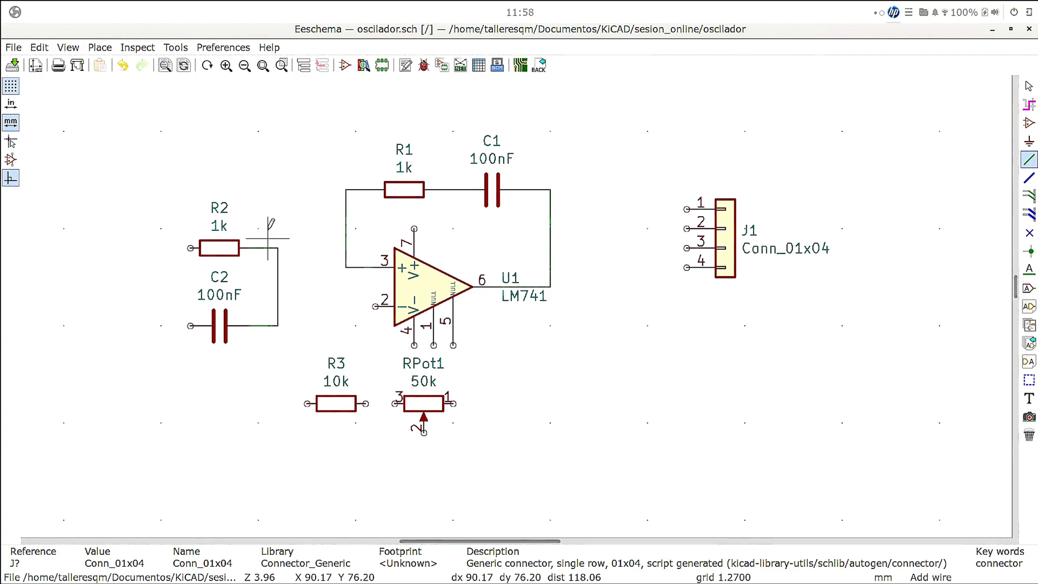
{"action": "left_click", "coordinate": [189, 325]}
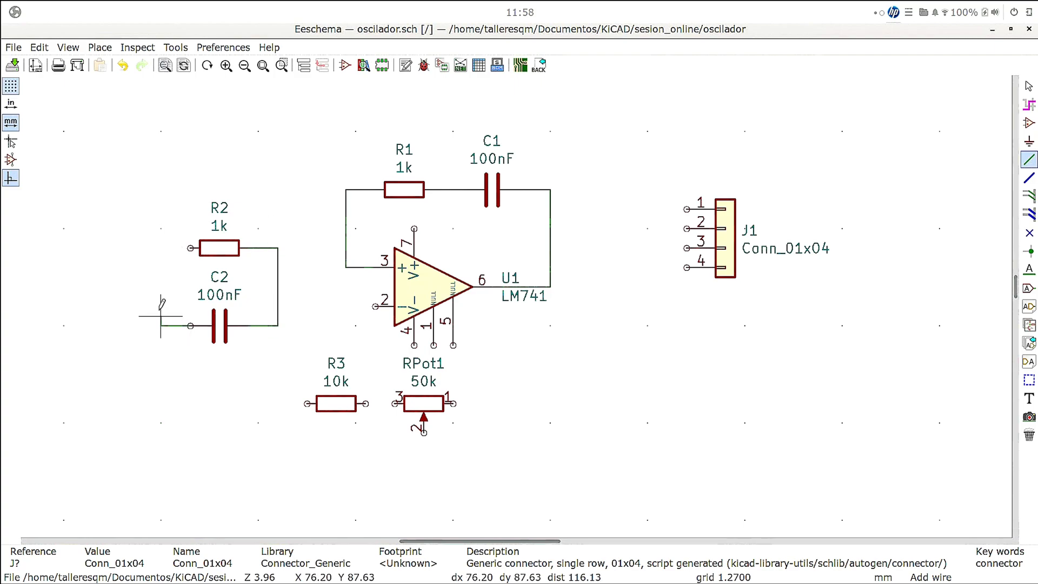
{"action": "left_click", "coordinate": [190, 248]}
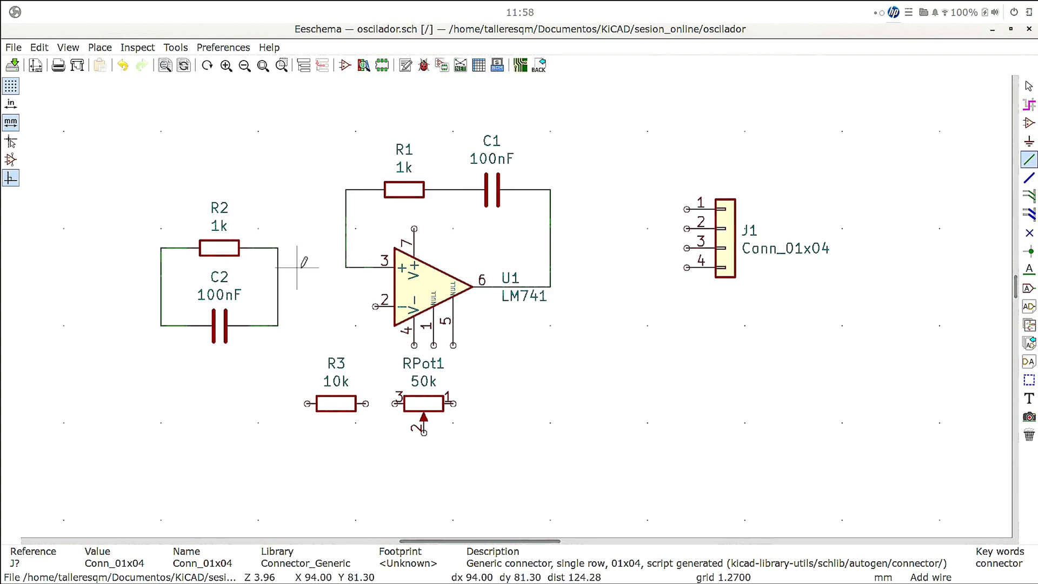
{"action": "left_click", "coordinate": [277, 267]}
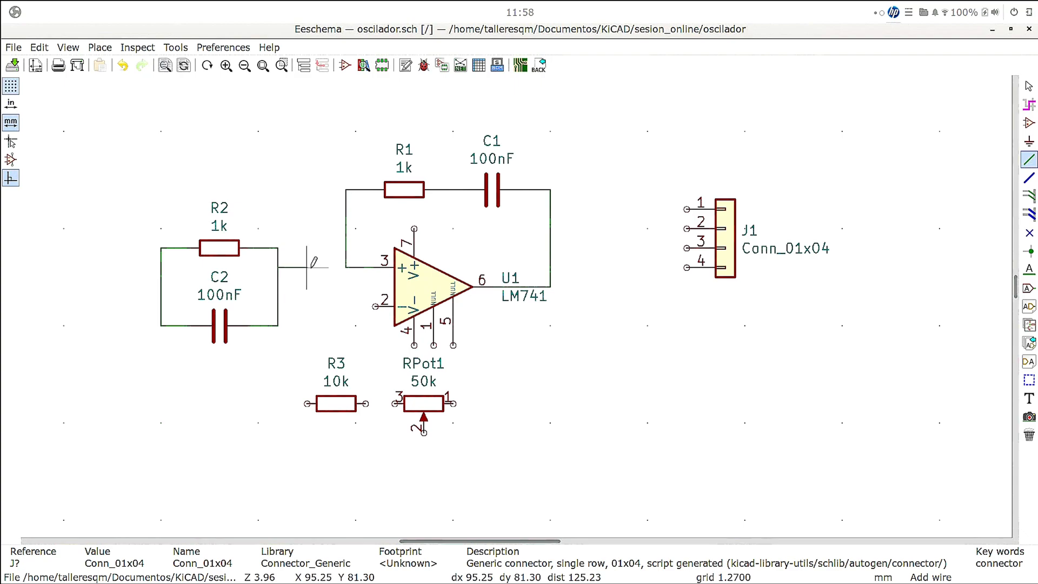
{"action": "left_click", "coordinate": [345, 267]}
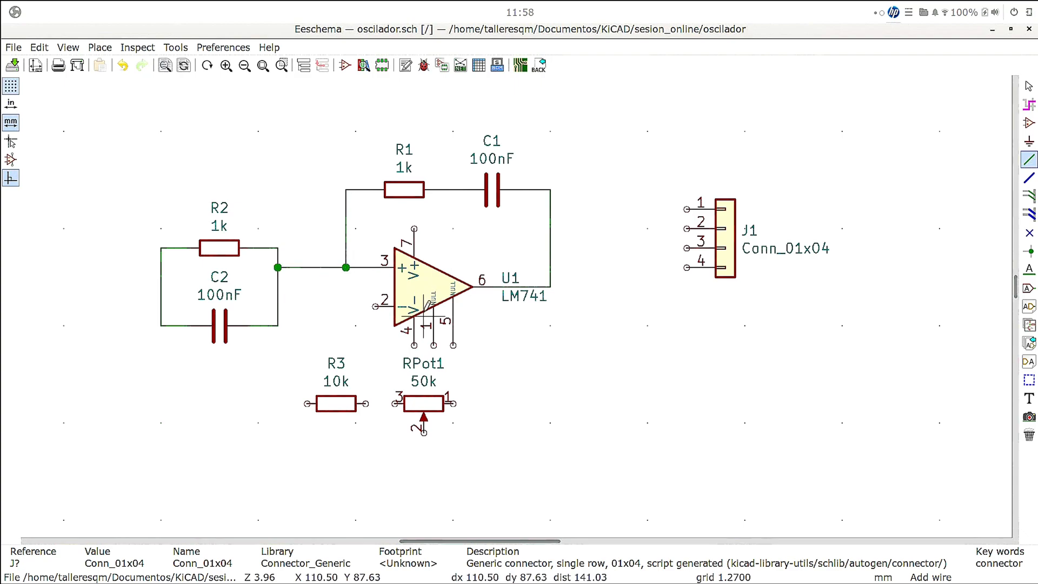
- Wire the end of R3 facing RPot1 to RPot1's pin 3 and connect that node to U1's pin 2
{"action": "left_click", "coordinate": [365, 404]}
{"action": "left_click", "coordinate": [394, 403]}
{"action": "left_click", "coordinate": [366, 403]}
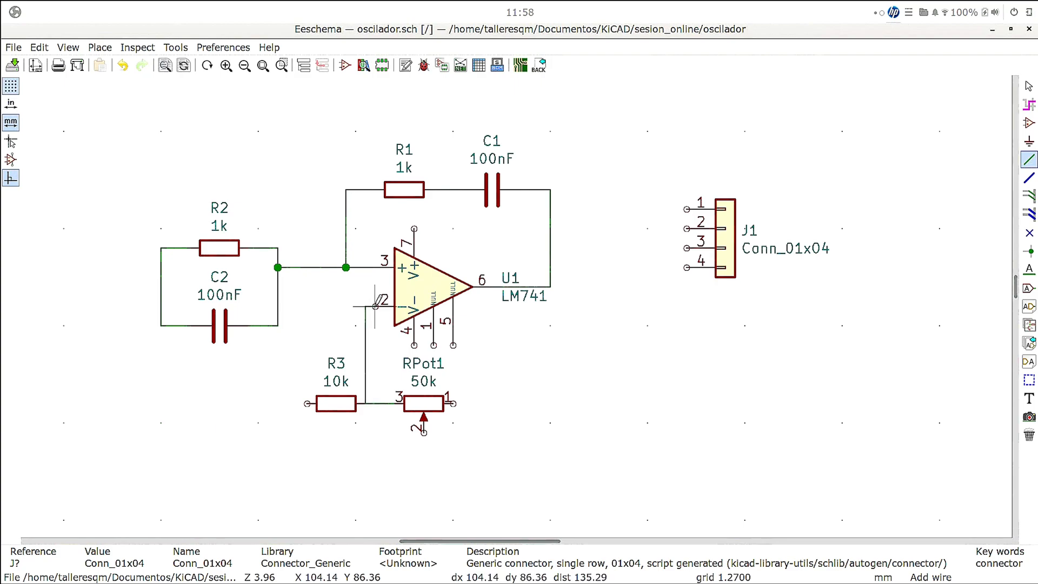
{"action": "left_click", "coordinate": [375, 306]}
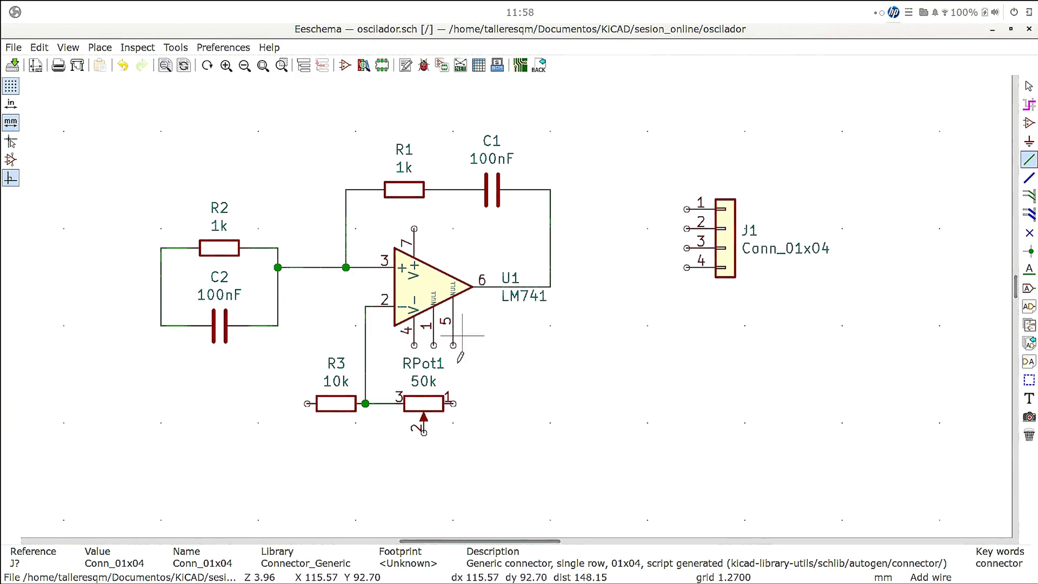
- Wire RPot1's pin 1 to the corner of the wire between U1's output and C1
{"action": "left_click", "coordinate": [453, 403]}
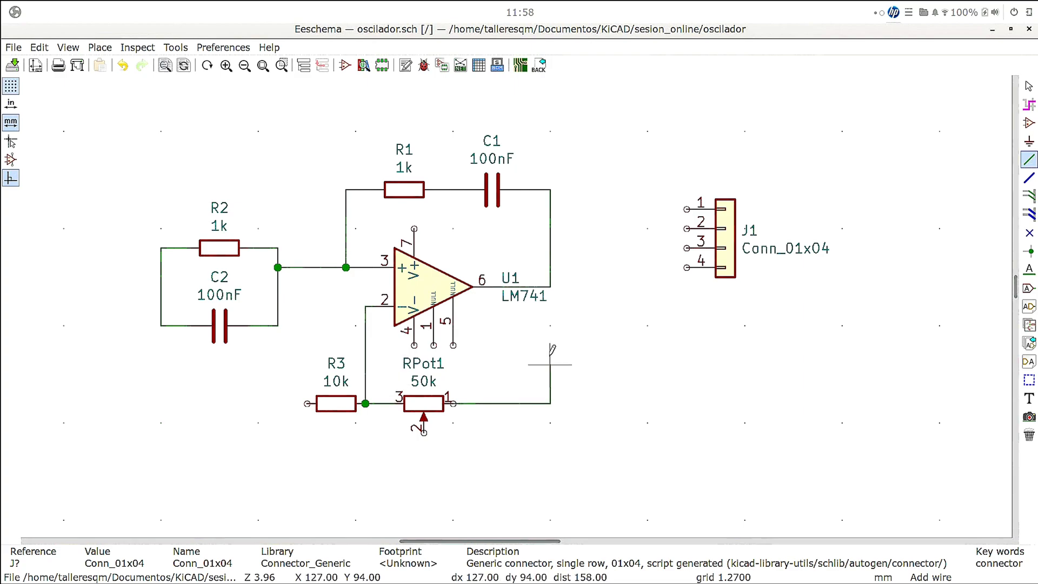
{"action": "left_click", "coordinate": [550, 286]}
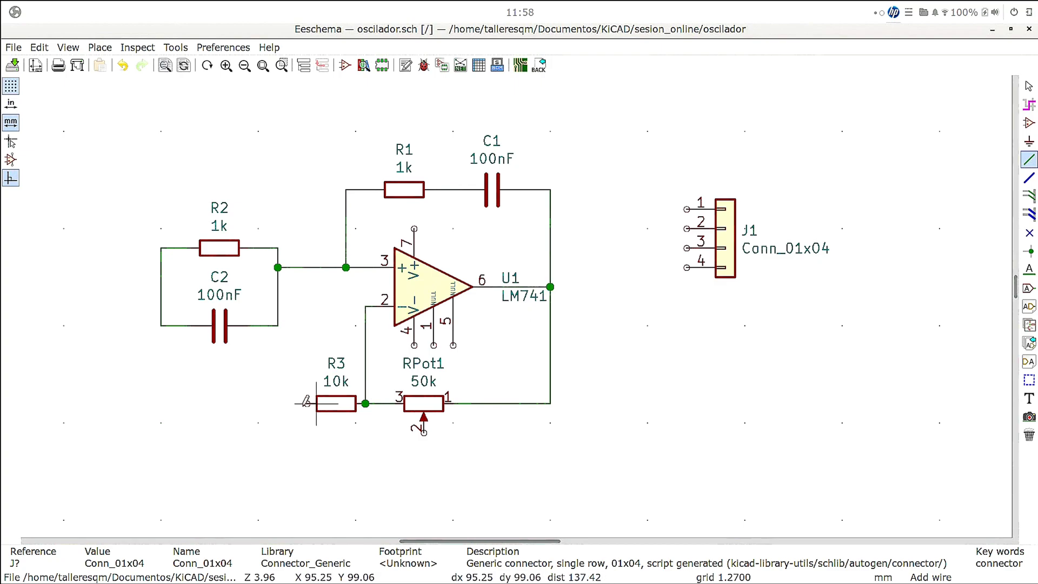
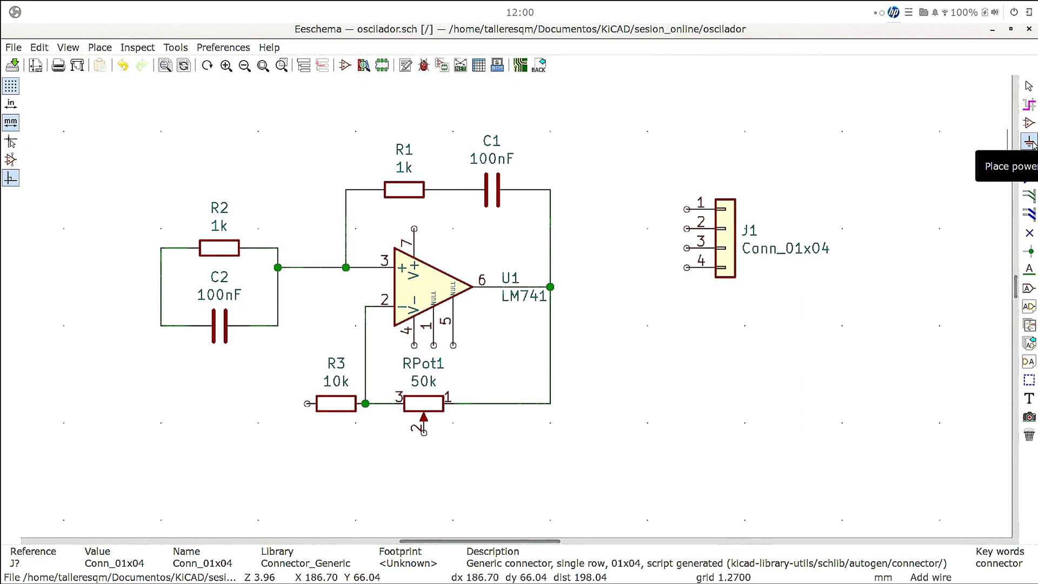
- Start placing a power symbol below C2 and search the power symbol library for gnd
{"action": "left_click", "coordinate": [1030, 142]}
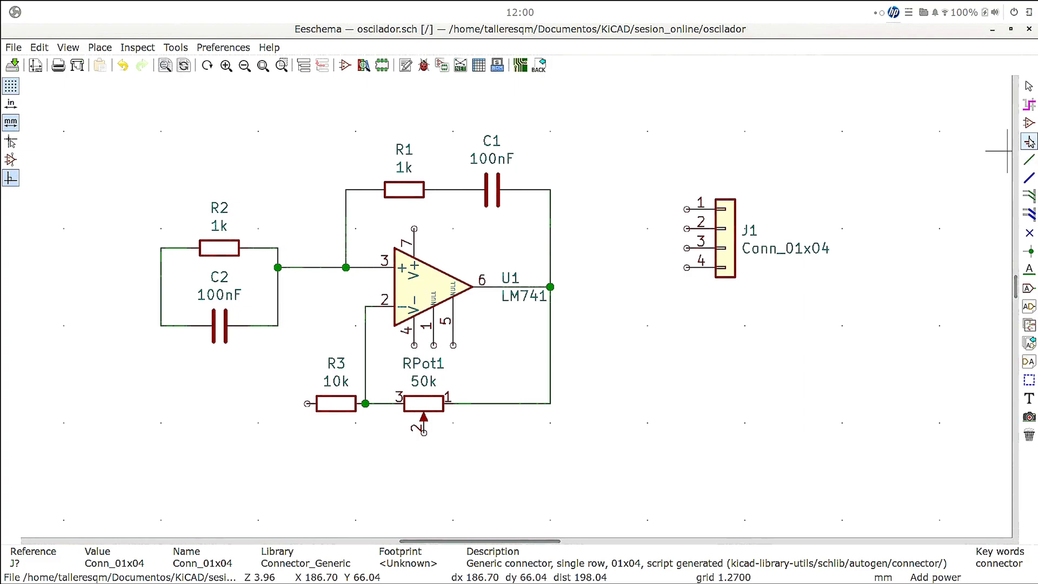
{"action": "left_click", "coordinate": [141, 394]}
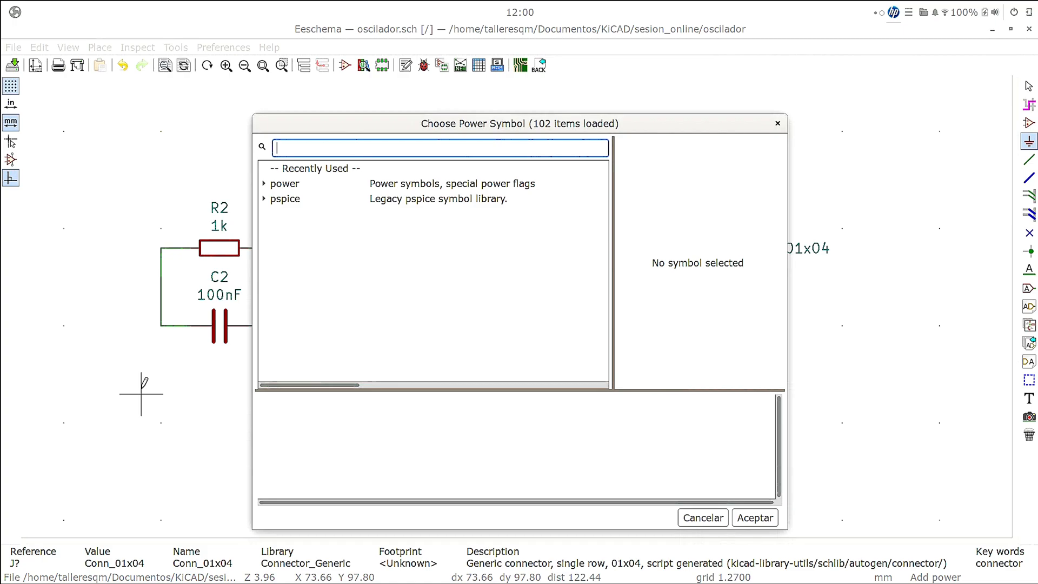
{"action": "type", "text": "tie"}
{"action": "key", "text": "BackSpace"}
{"action": "key", "text": "BackSpace"}
{"action": "key", "text": "BackSpace"}
{"action": "type", "text": "gnd"}
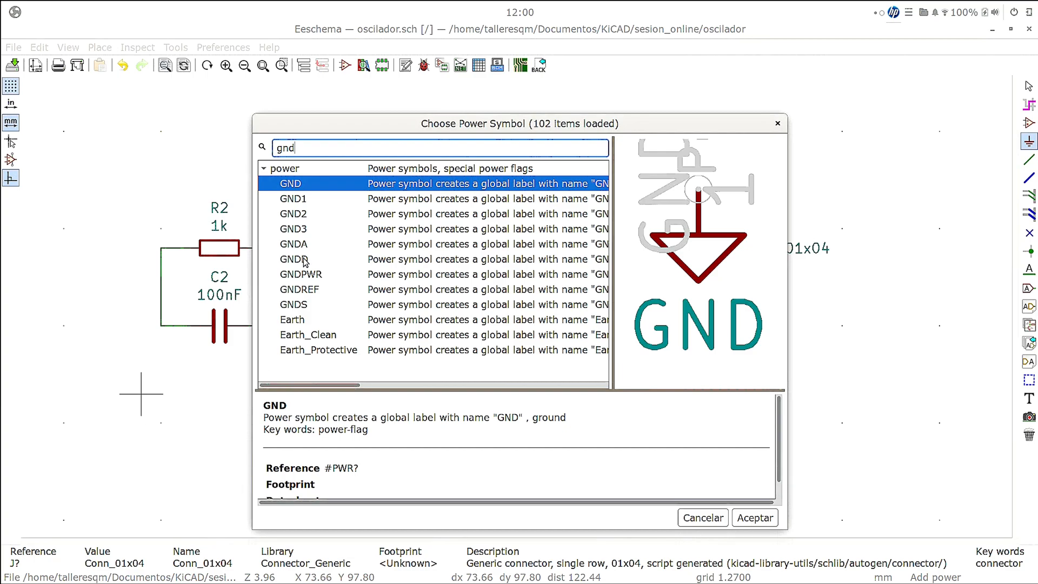
- Compare the previews of the ground symbol variants, including GND, GND1, GND2, GND3, GNDA, GNDD and GNDPWR
{"action": "left_click", "coordinate": [291, 199]}
{"action": "left_click", "coordinate": [289, 185]}
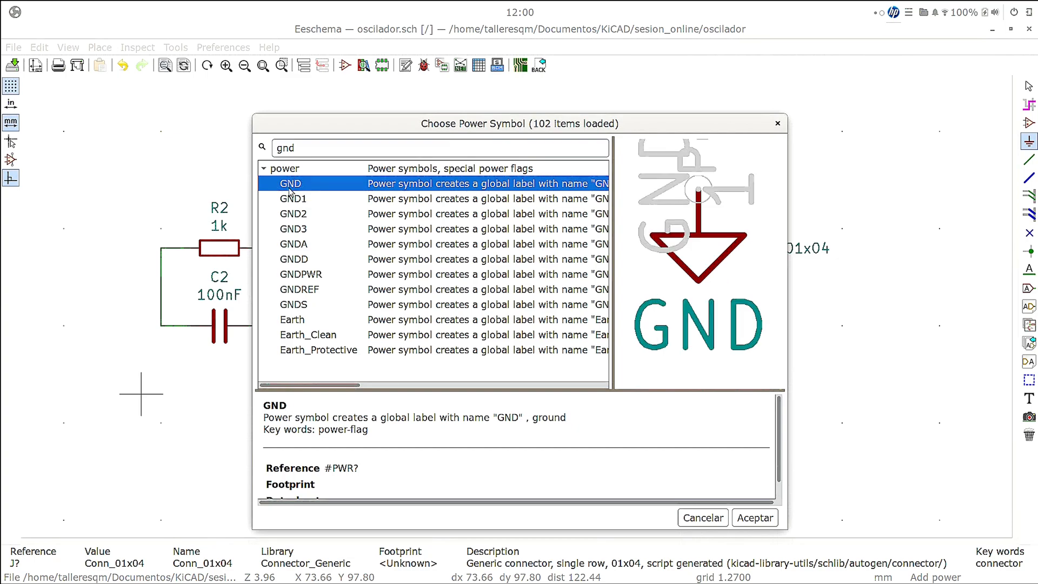
{"action": "left_click", "coordinate": [306, 215]}
{"action": "left_click", "coordinate": [305, 199]}
{"action": "left_click", "coordinate": [306, 229]}
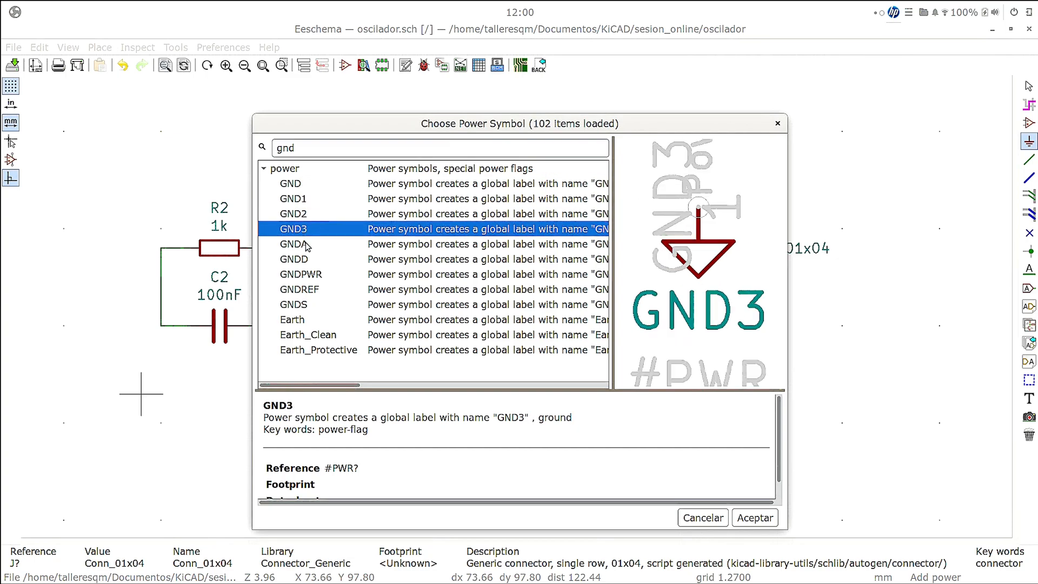
{"action": "left_click", "coordinate": [305, 243]}
{"action": "left_click", "coordinate": [303, 258]}
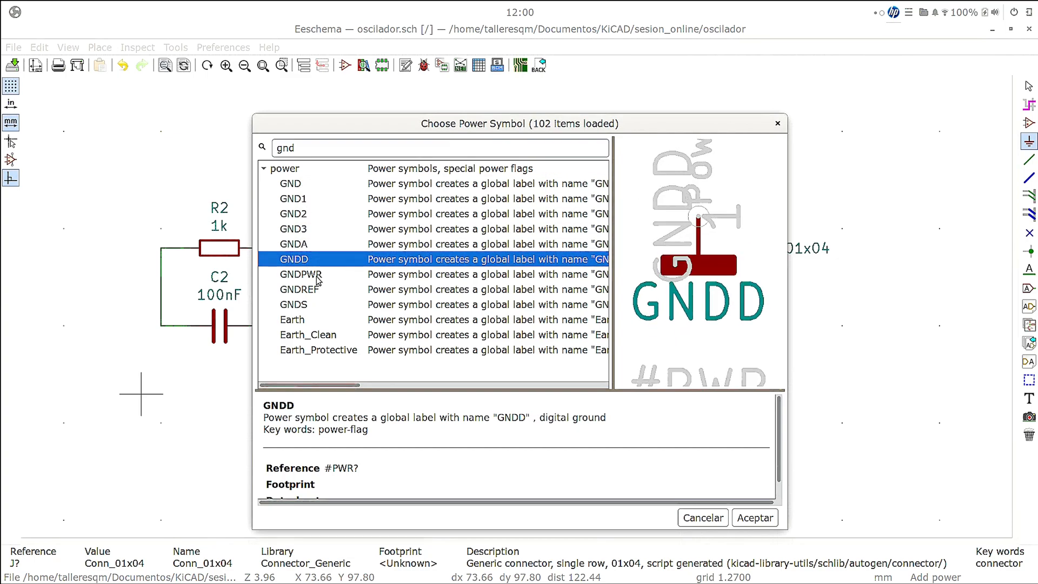
{"action": "left_click", "coordinate": [318, 276]}
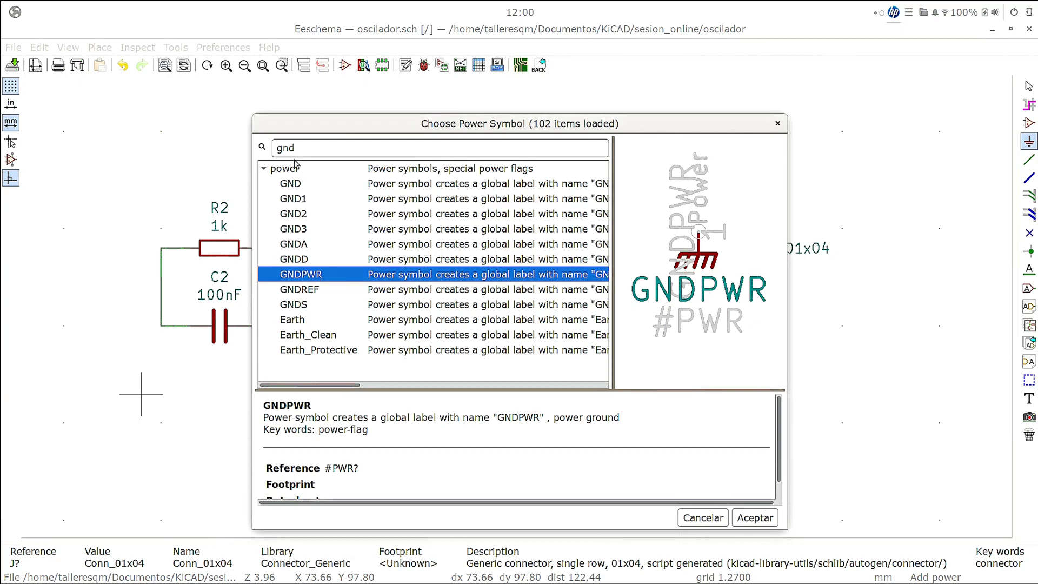
- Choose the GND symbol and place it on the wire corner at the end of C2 facing away from U1
{"action": "left_click", "coordinate": [301, 182]}
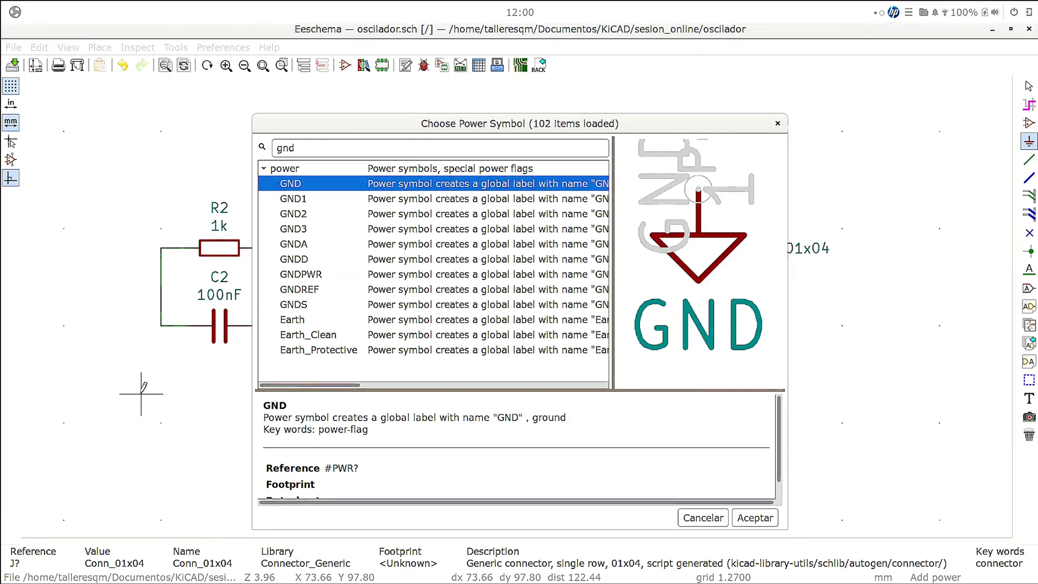
{"action": "double_click", "coordinate": [297, 186]}
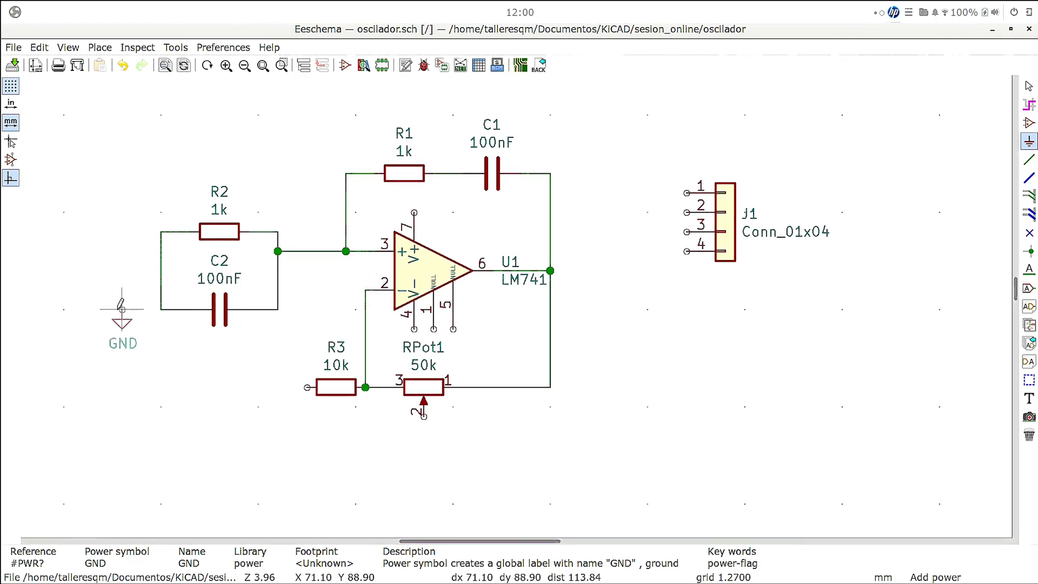
{"action": "left_click", "coordinate": [161, 310]}
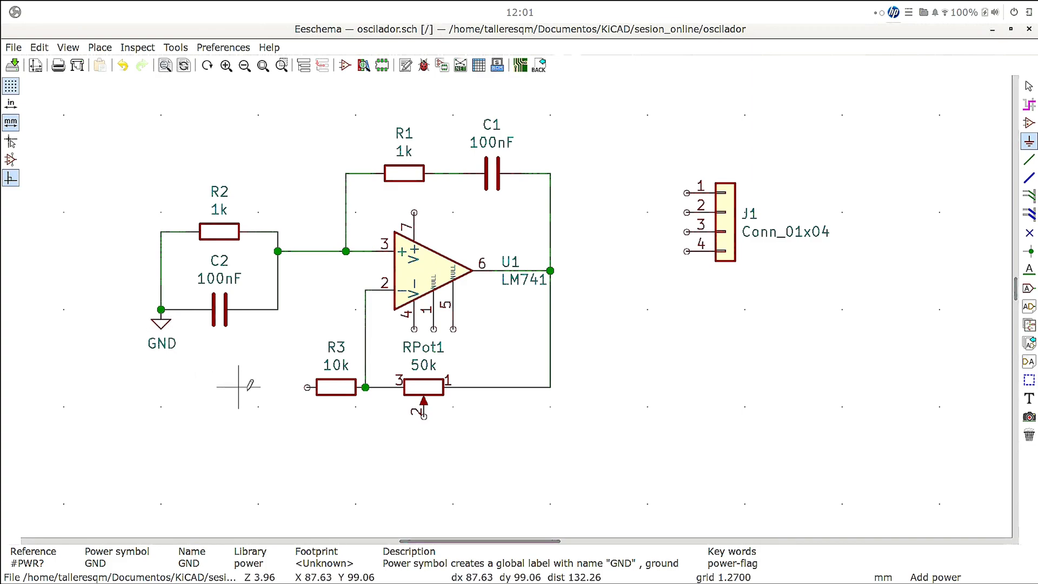
- Place sideways GND symbols pointing away from the components on R3's free end and on J1's pin 4
{"action": "left_click", "coordinate": [273, 389]}
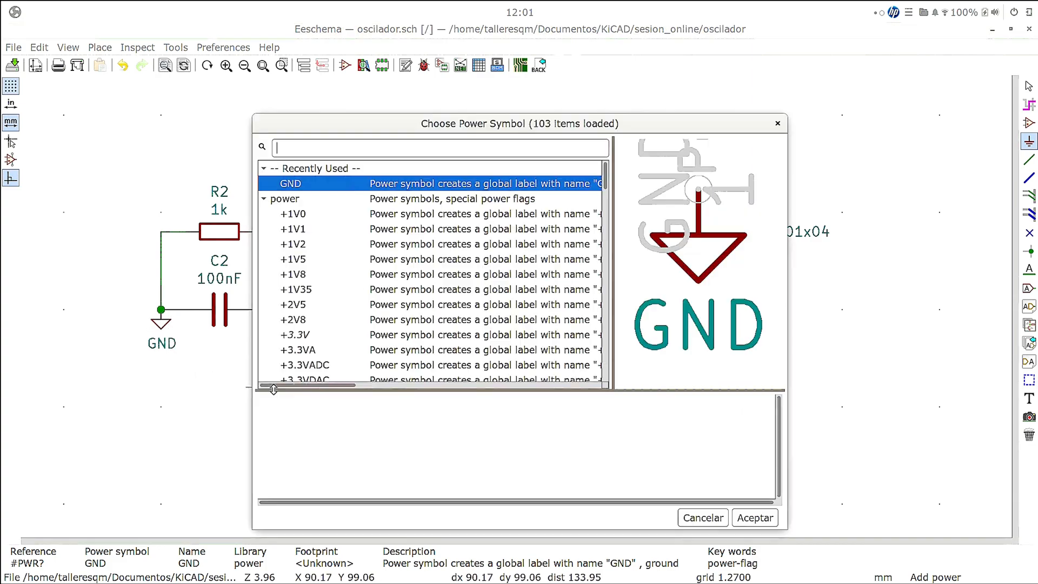
{"action": "key", "text": "Return"}
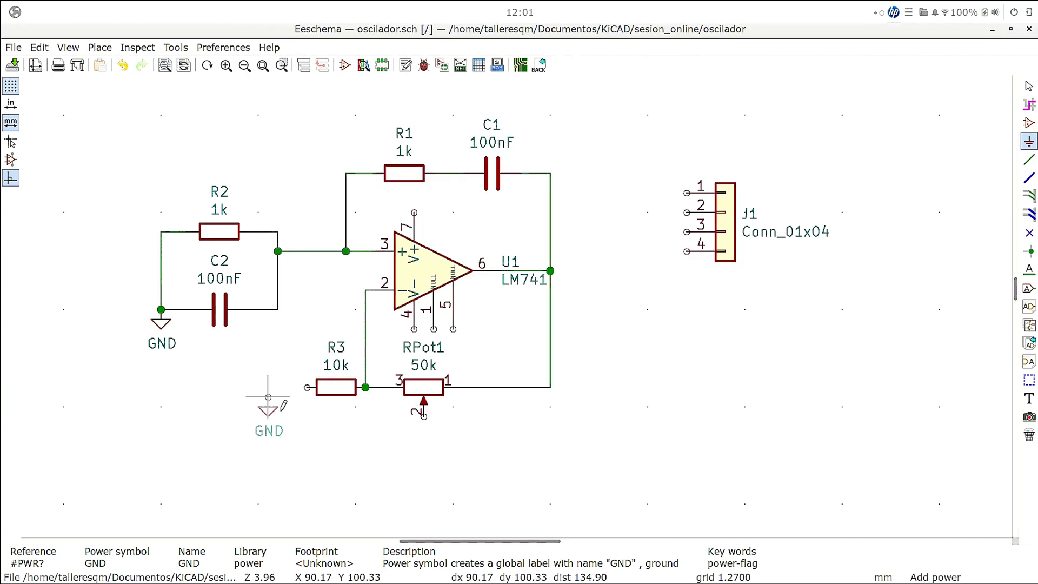
{"action": "key", "text": "r"}
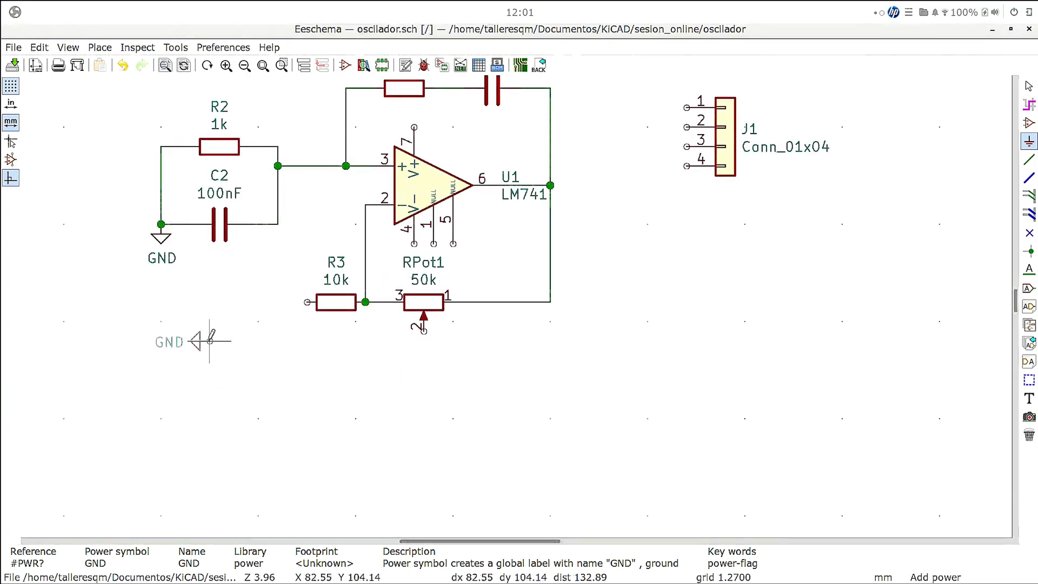
{"action": "left_click", "coordinate": [306, 301]}
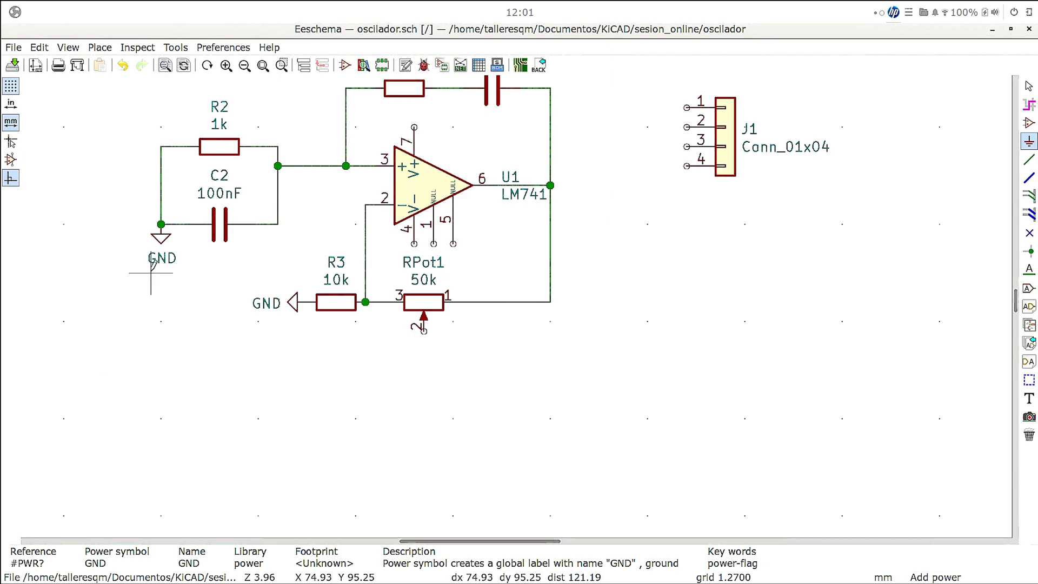
{"action": "left_click", "coordinate": [297, 301]}
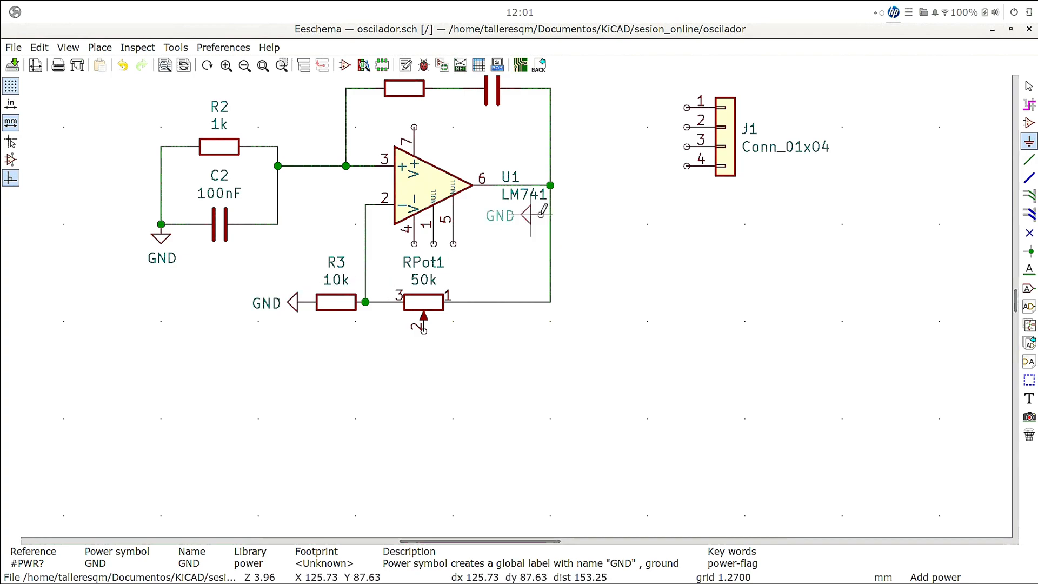
{"action": "left_click", "coordinate": [687, 166]}
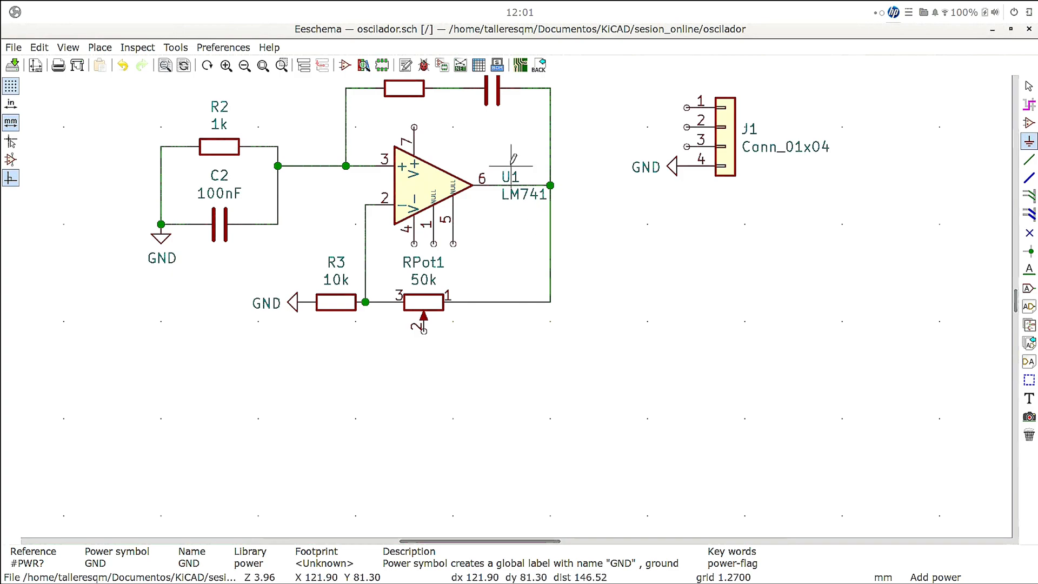
- Place a +12V power symbol, turned sideways, on U1's positive supply pin 7
{"action": "left_click", "coordinate": [647, 264]}
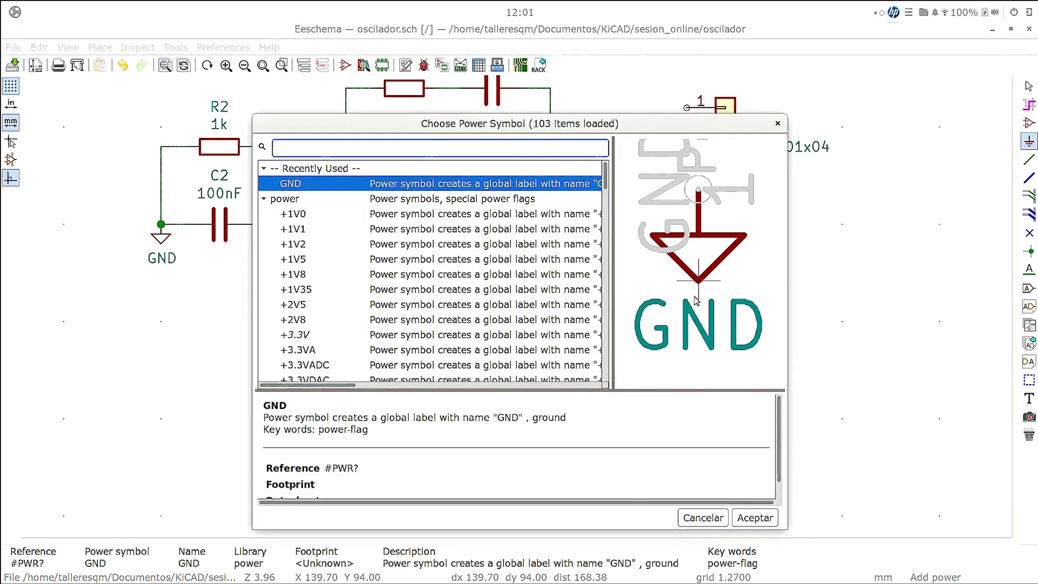
{"action": "scroll", "coordinate": [325, 264], "scroll_direction": "down", "scroll_amount": 7}
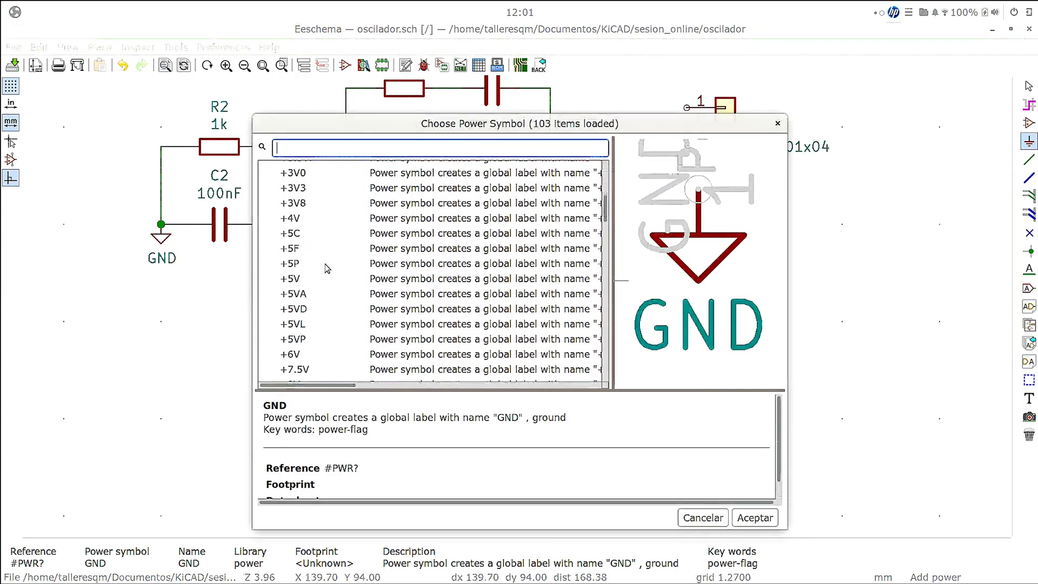
{"action": "scroll", "coordinate": [325, 268], "scroll_direction": "down", "scroll_amount": 2}
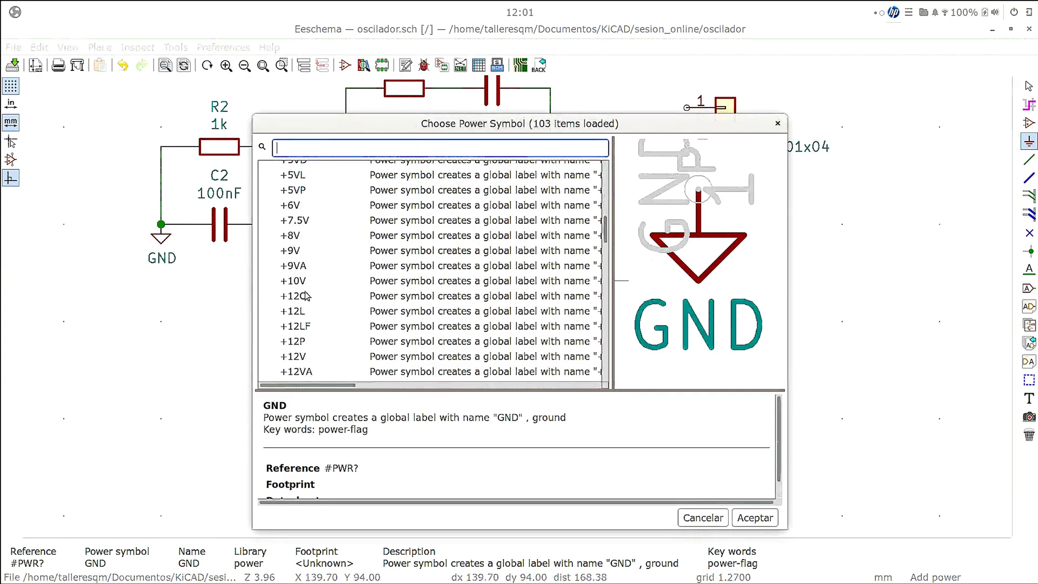
{"action": "left_click", "coordinate": [303, 356]}
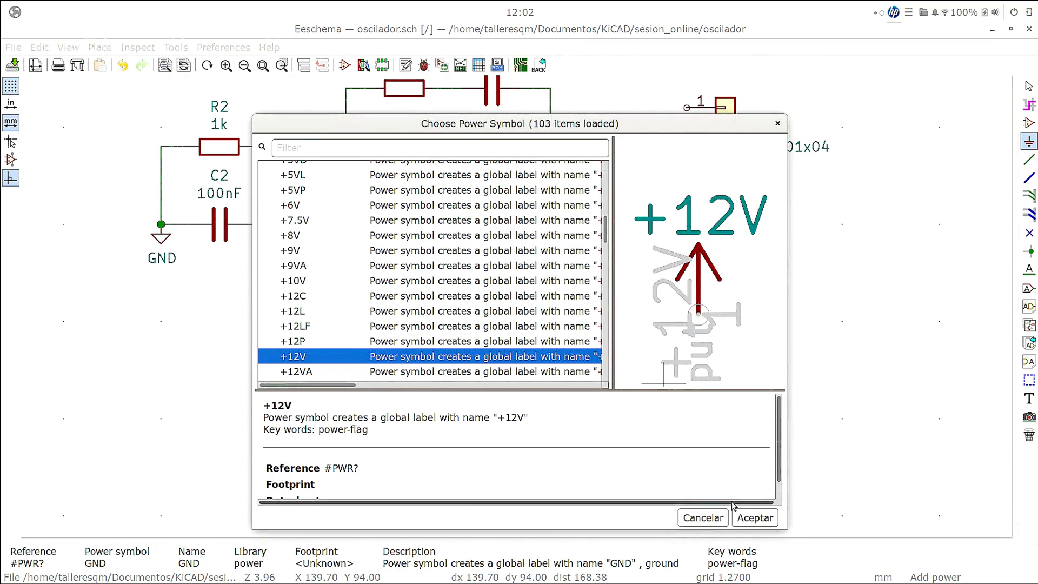
{"action": "left_click", "coordinate": [750, 518]}
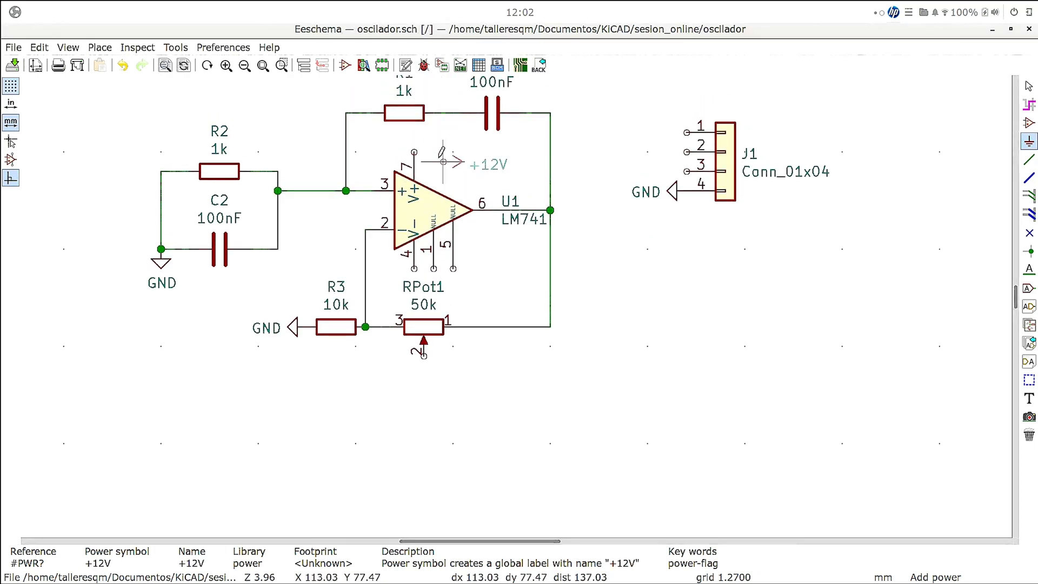
{"action": "left_click", "coordinate": [414, 153]}
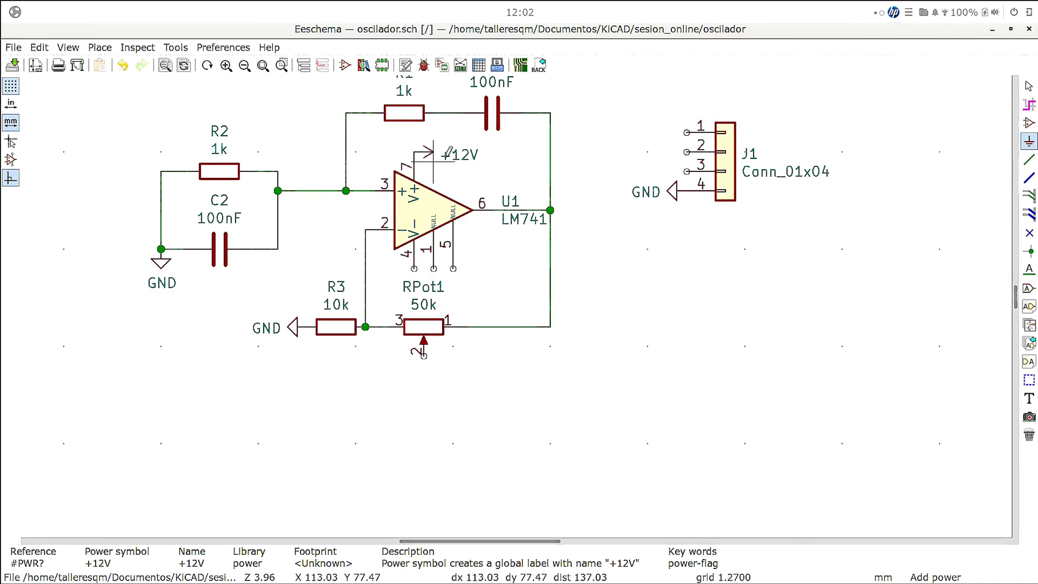
- Place another +12V power symbol on J1's pin 3, rotated to point away from the connector
{"action": "left_click", "coordinate": [618, 151]}
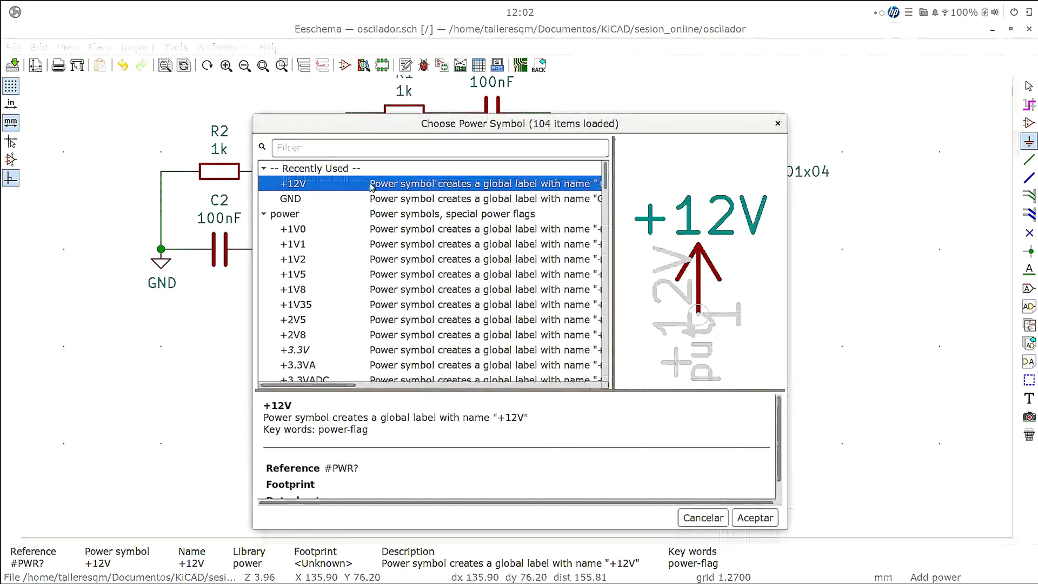
{"action": "key", "text": "Return"}
{"action": "key", "text": "r"}
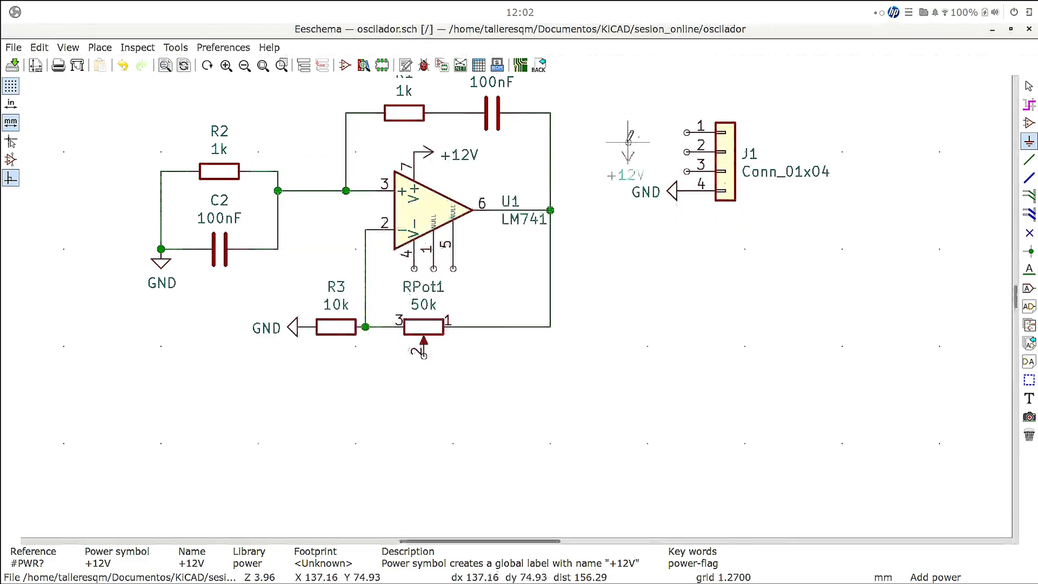
{"action": "left_click", "coordinate": [686, 171]}
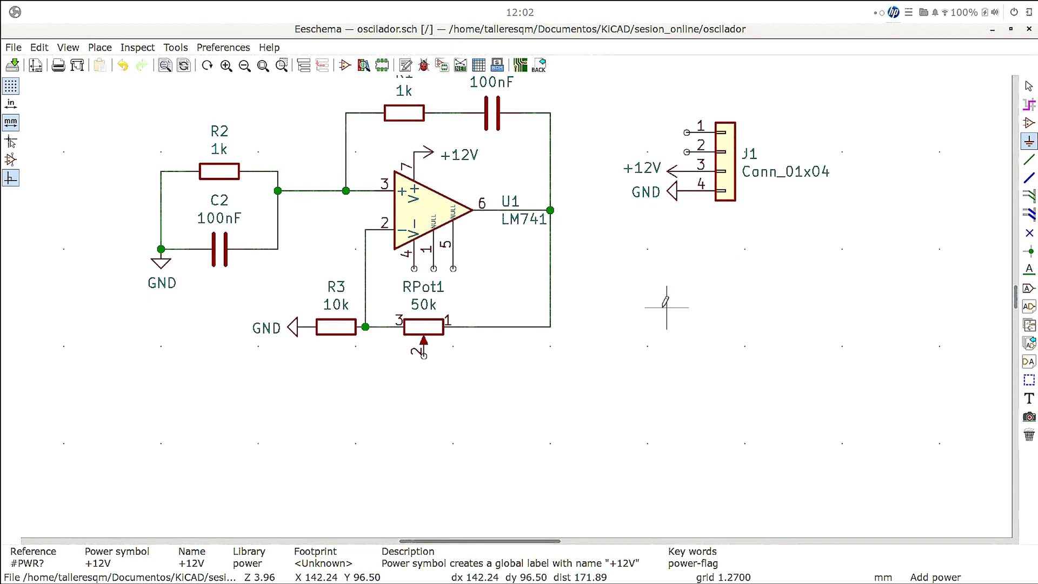
- Place a -12V power symbol on U1's negative supply pin 4, rotated so that it points toward R3's side
{"action": "left_click", "coordinate": [648, 328]}
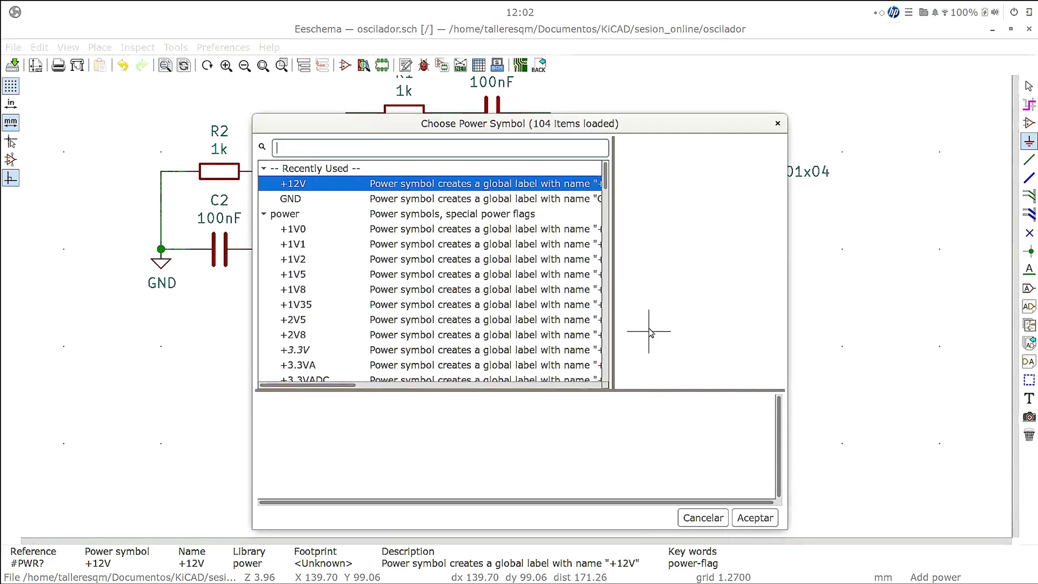
{"action": "scroll", "coordinate": [324, 281], "scroll_direction": "down", "scroll_amount": 7}
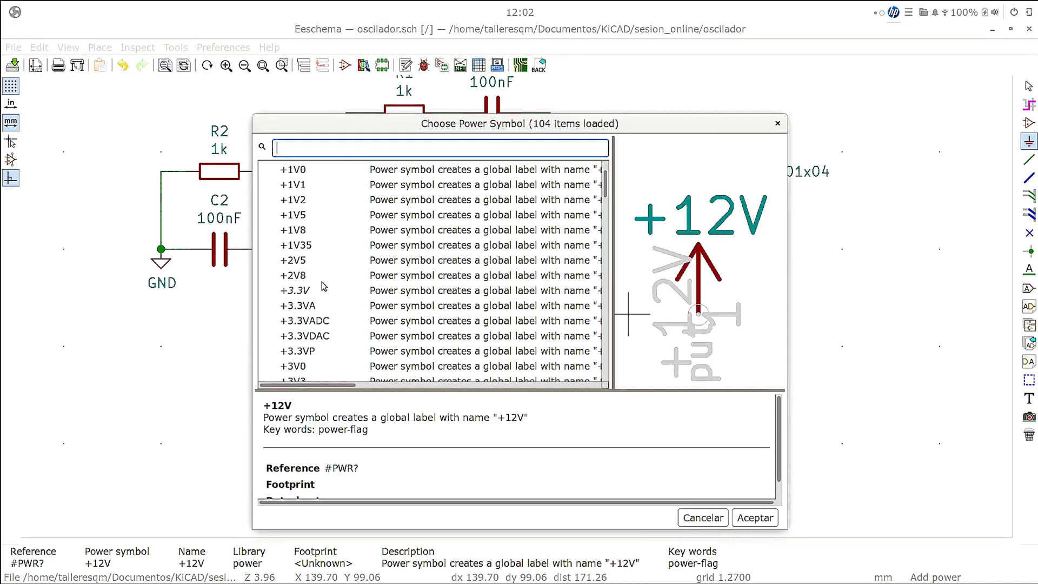
{"action": "scroll", "coordinate": [304, 270], "scroll_direction": "down", "scroll_amount": 8}
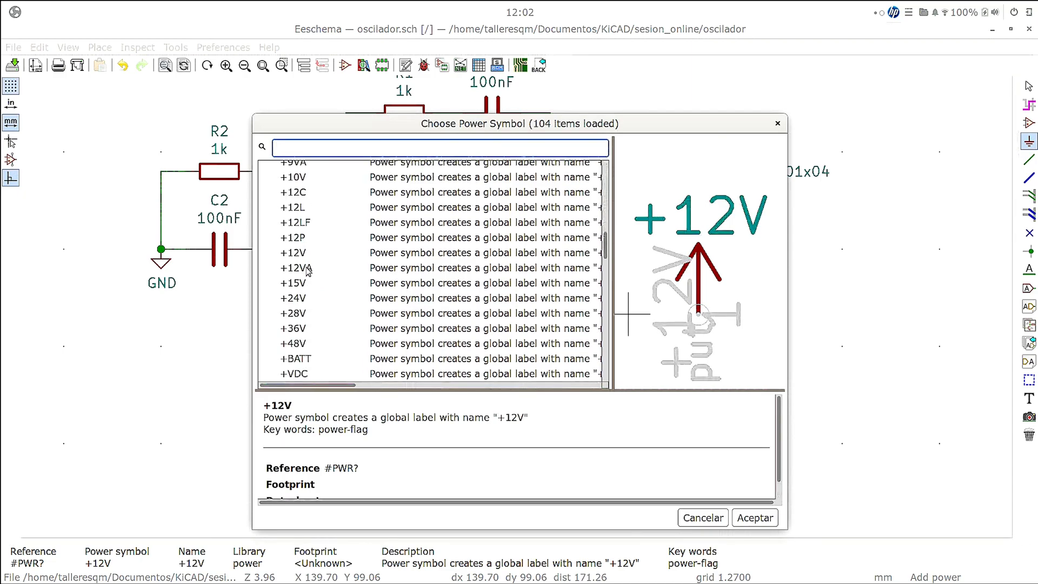
{"action": "scroll", "coordinate": [308, 272], "scroll_direction": "down", "scroll_amount": 1}
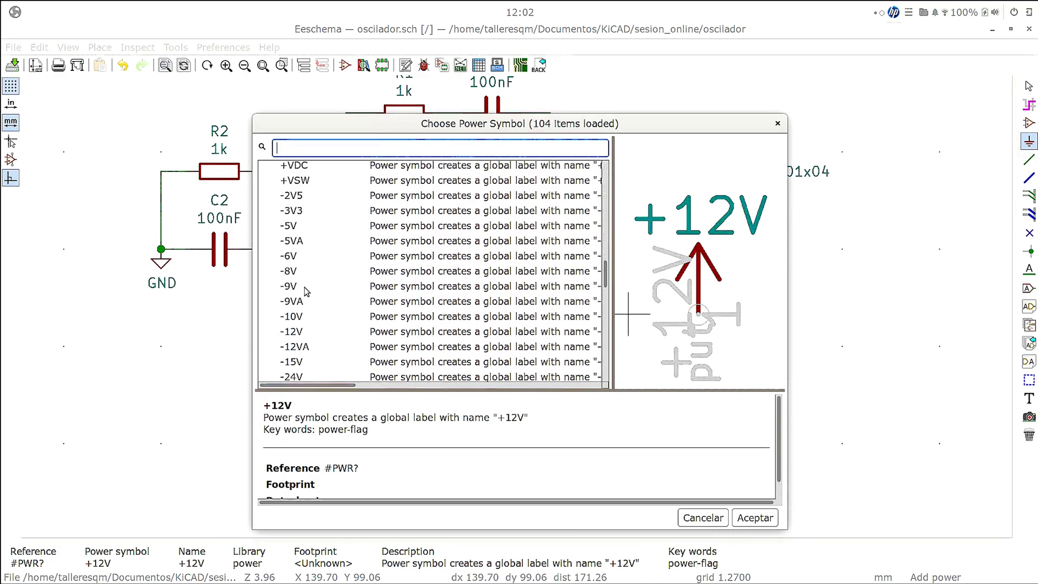
{"action": "left_click", "coordinate": [310, 332]}
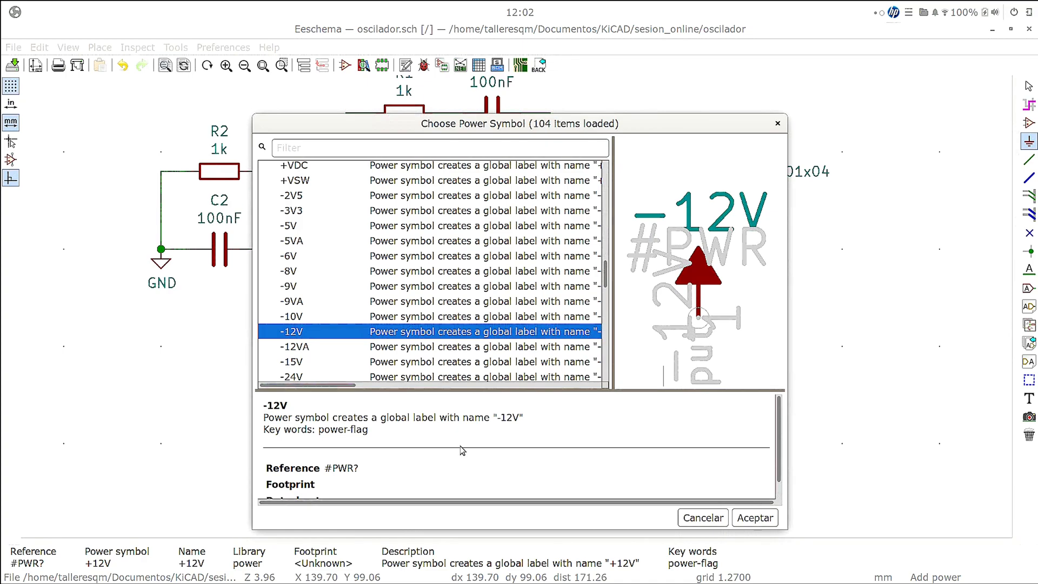
{"action": "left_click", "coordinate": [317, 347]}
{"action": "left_click", "coordinate": [321, 335]}
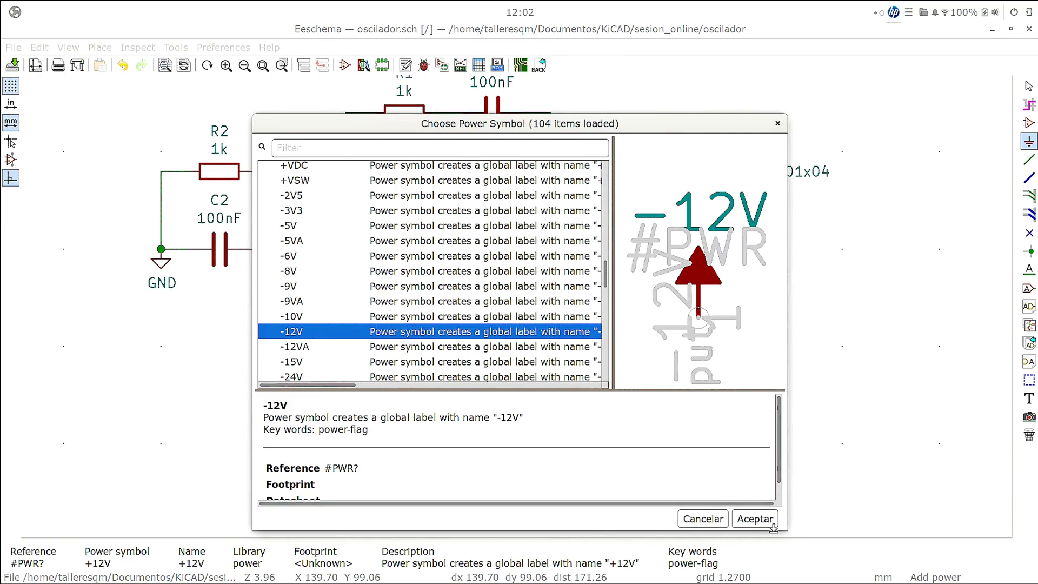
{"action": "left_click", "coordinate": [755, 518]}
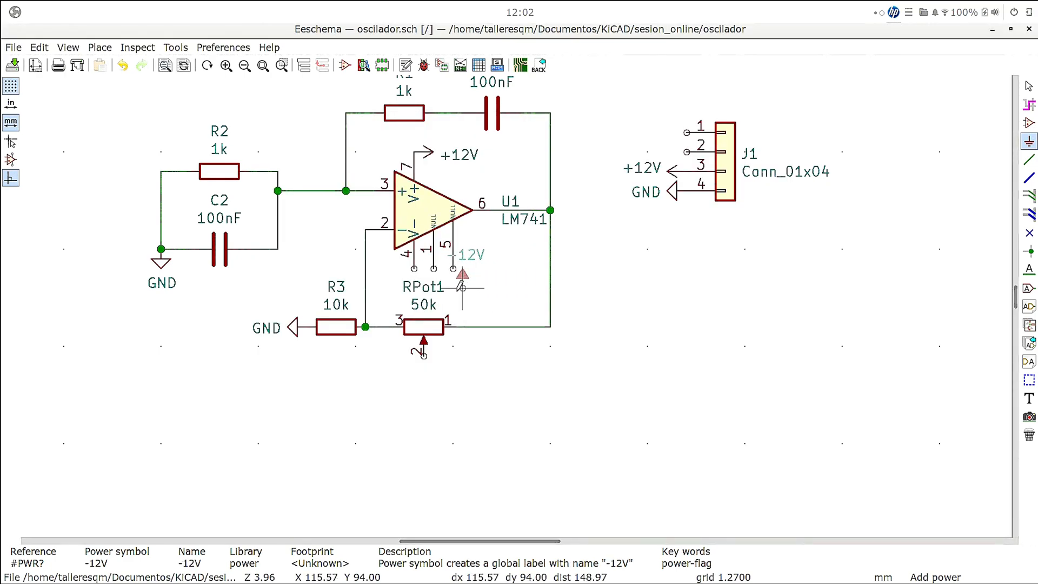
{"action": "key", "text": "r"}
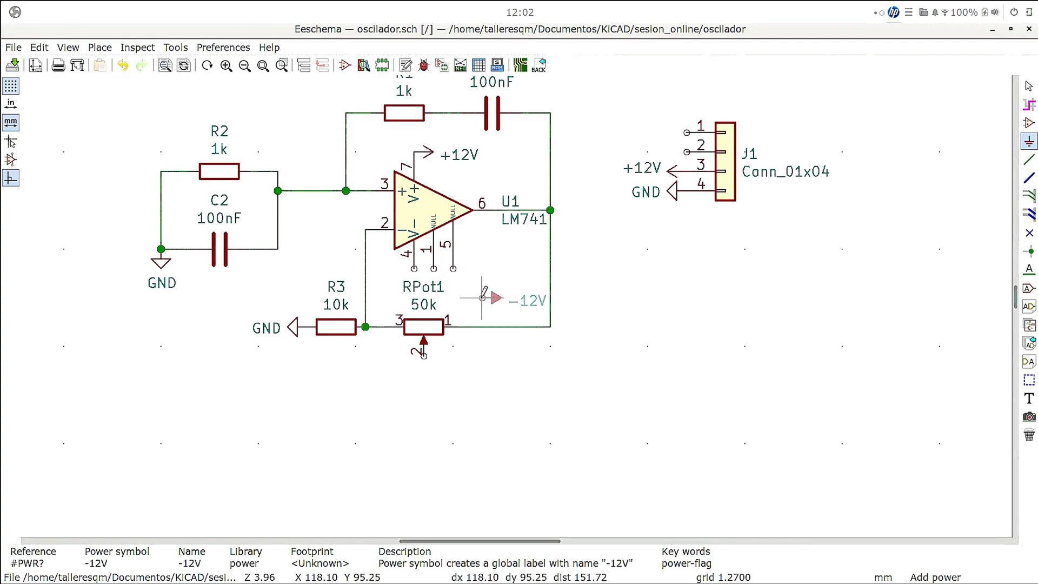
{"action": "key", "text": "r"}
{"action": "key", "text": "r"}
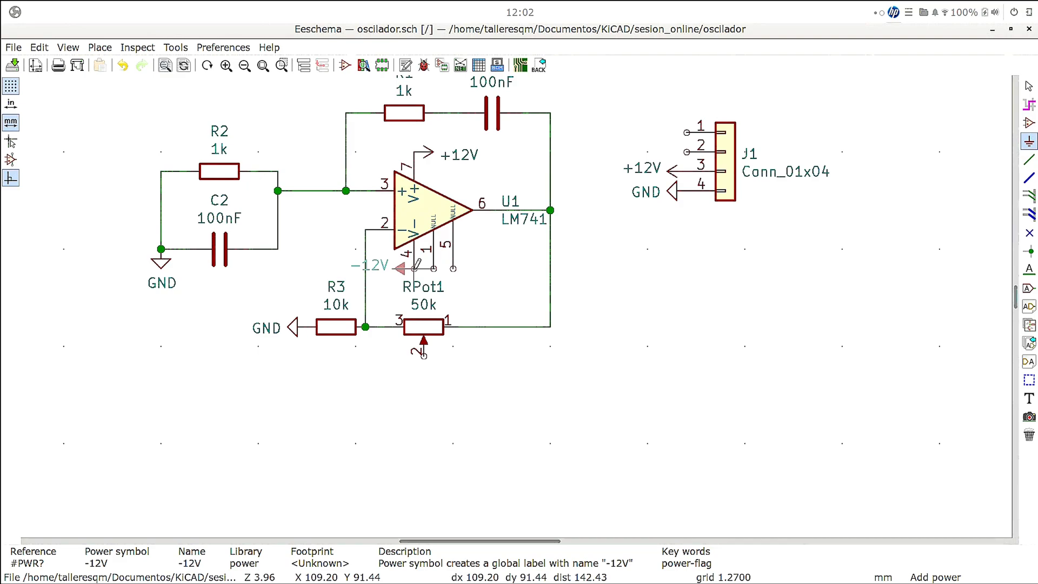
{"action": "left_click", "coordinate": [413, 268]}
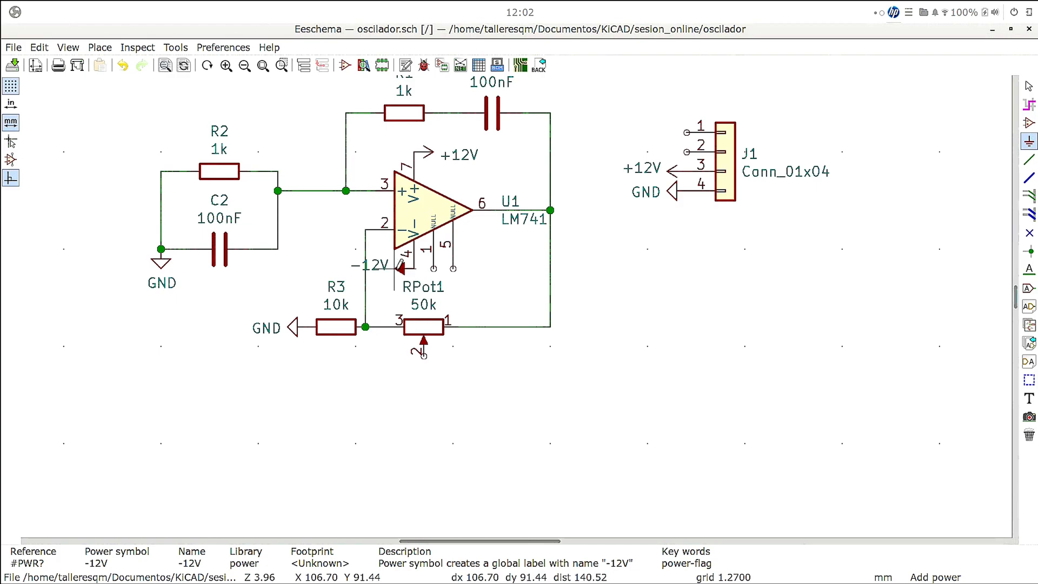
- Place another -12V power symbol on J1's pin 2, pointing away from the connector
{"action": "left_click", "coordinate": [400, 266]}
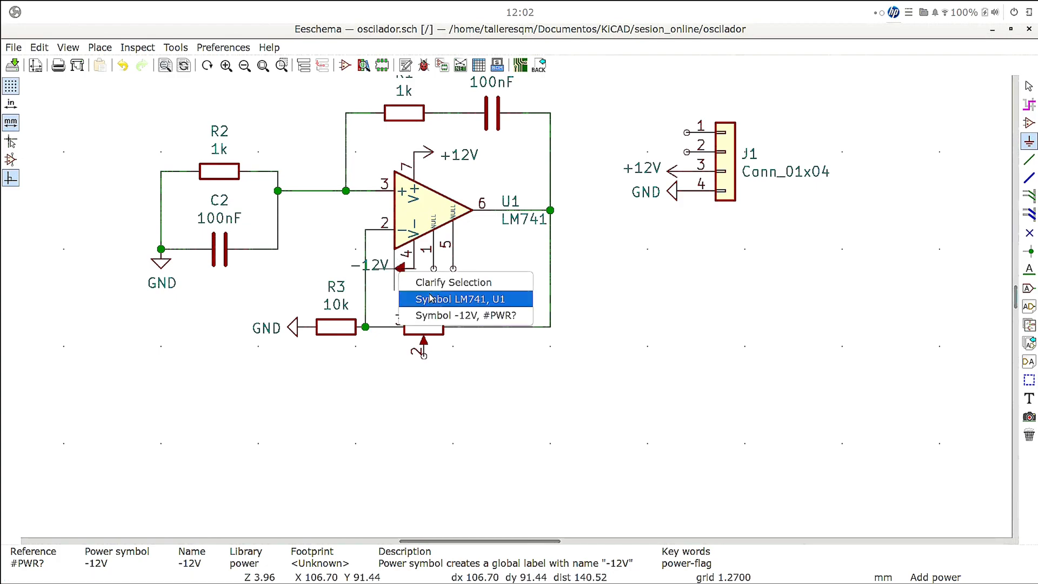
{"action": "left_click", "coordinate": [470, 316]}
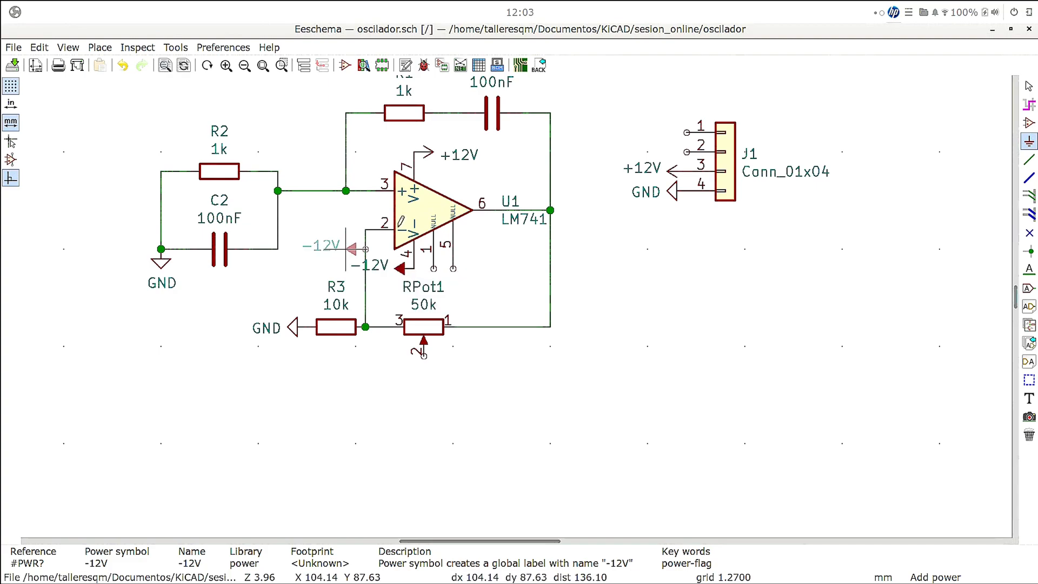
{"action": "left_click", "coordinate": [668, 151]}
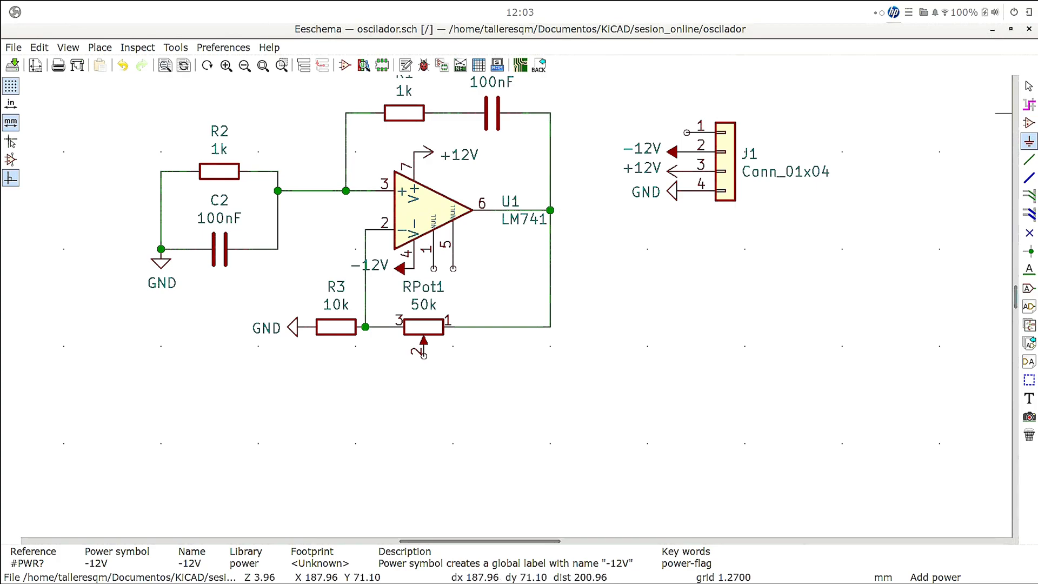
- Place a global label OUT with Passive shape just beyond U1's output node, rotated so that it extends away from the op-amp
{"action": "left_click", "coordinate": [1029, 159]}
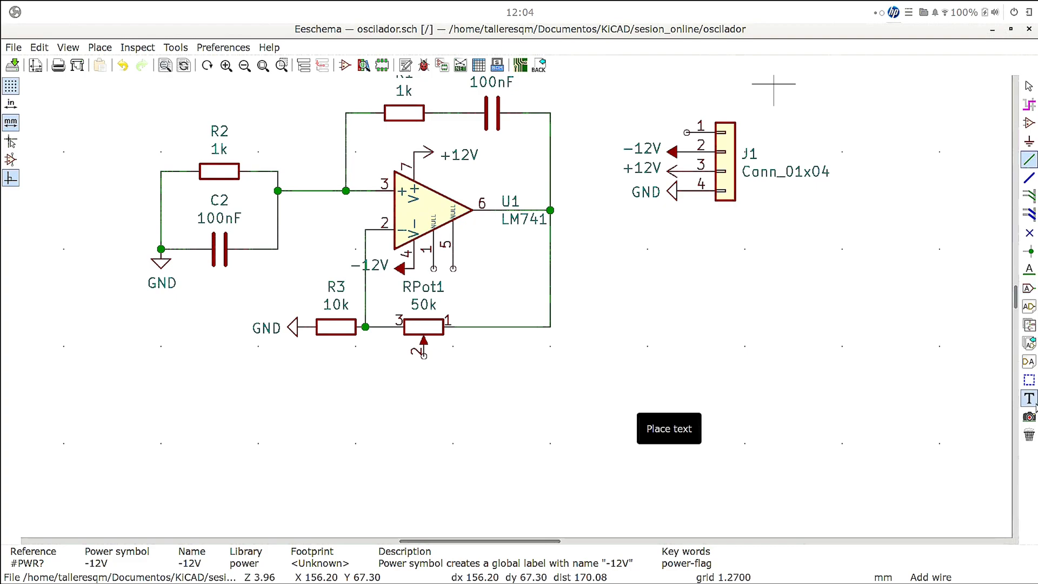
{"action": "left_click", "coordinate": [1028, 288]}
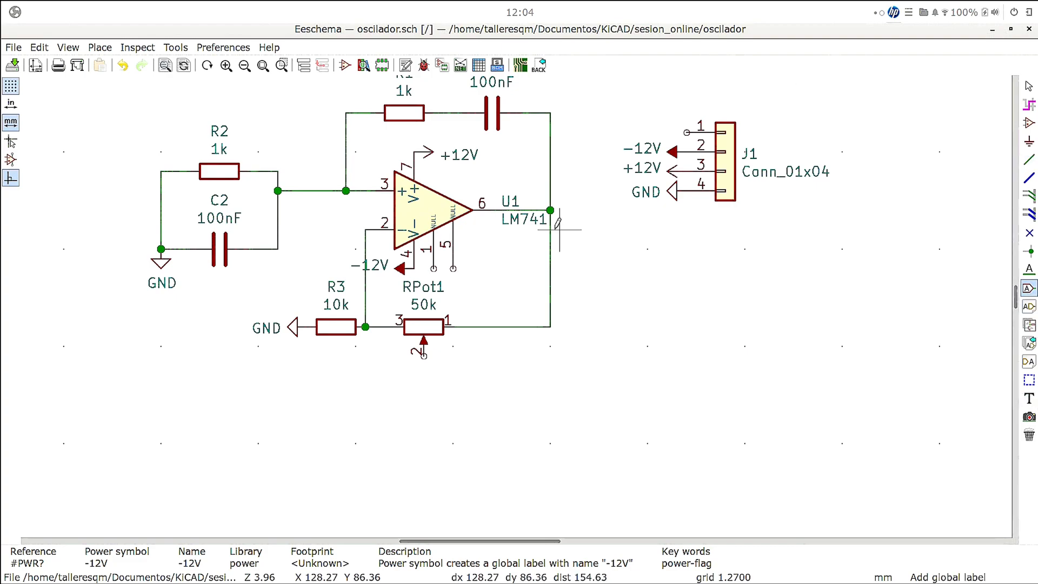
{"action": "left_click", "coordinate": [579, 209]}
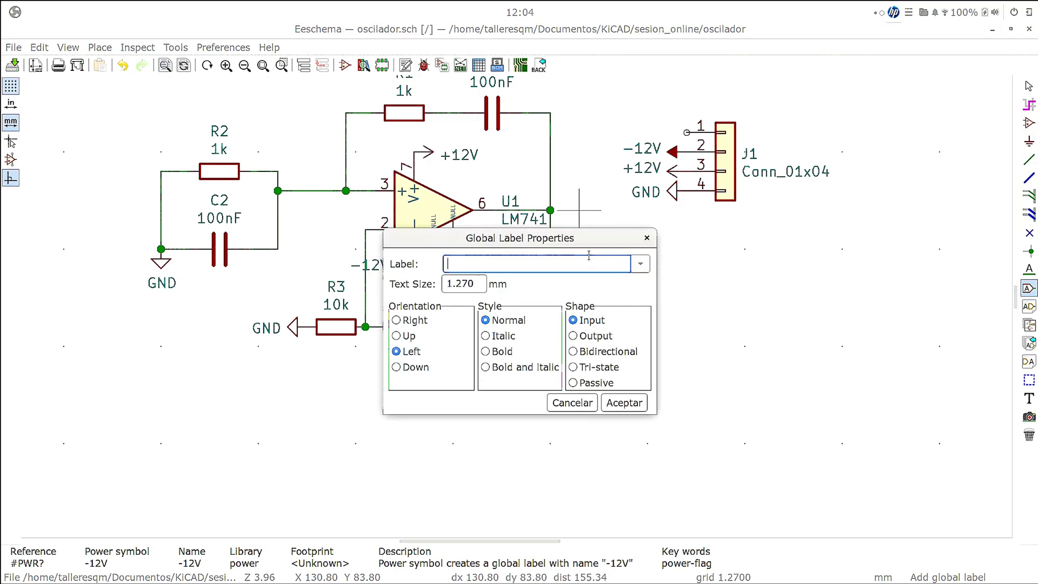
{"action": "type", "text": "OUT"}
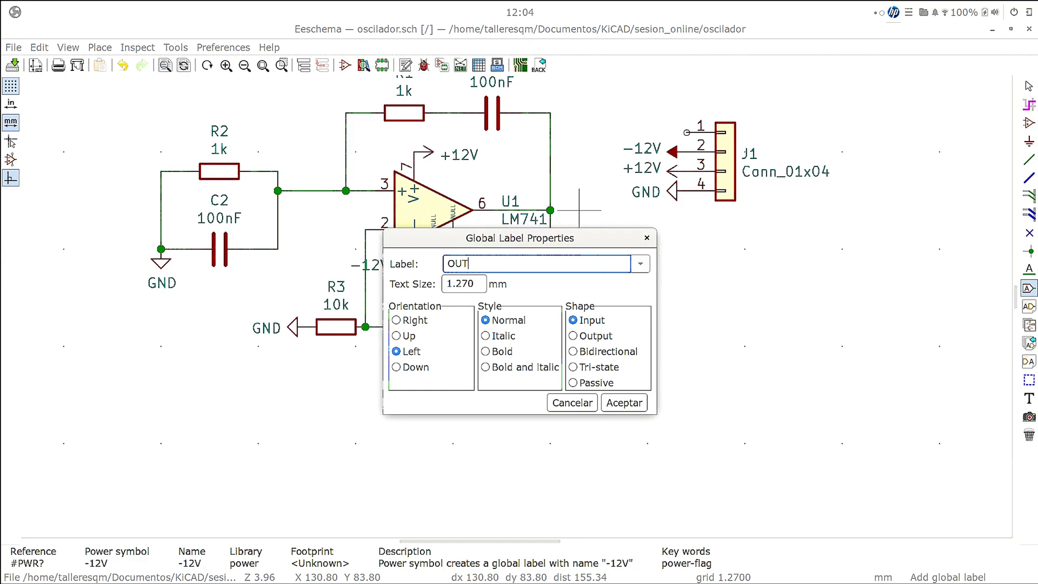
{"action": "left_click", "coordinate": [591, 338]}
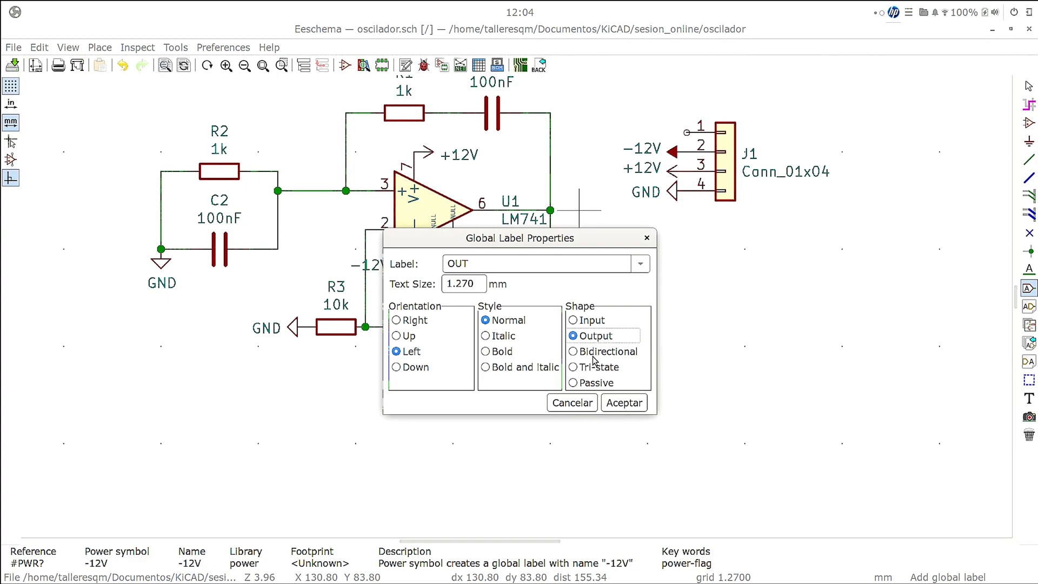
{"action": "left_click", "coordinate": [603, 384]}
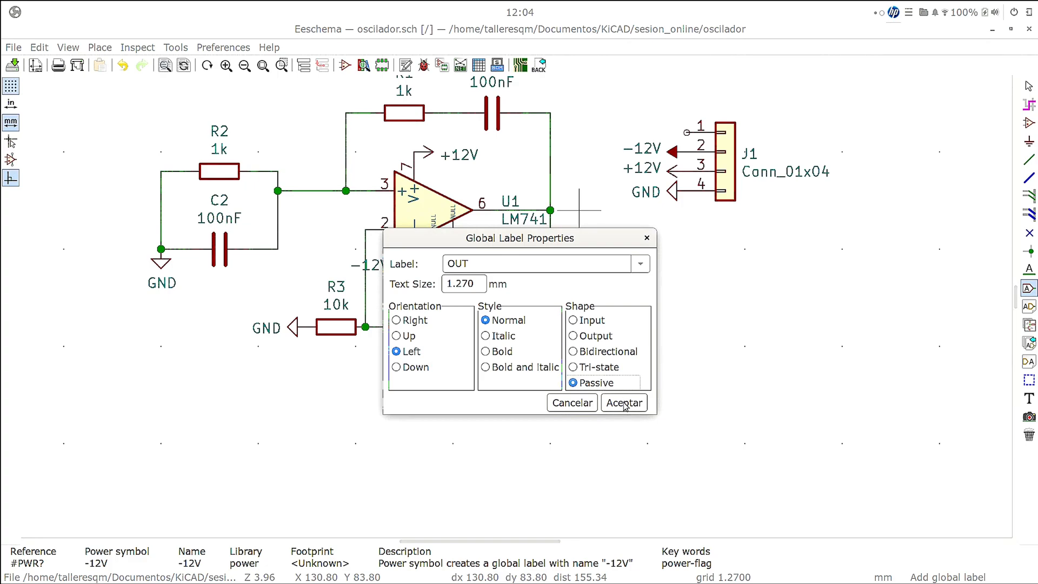
{"action": "left_click", "coordinate": [624, 405]}
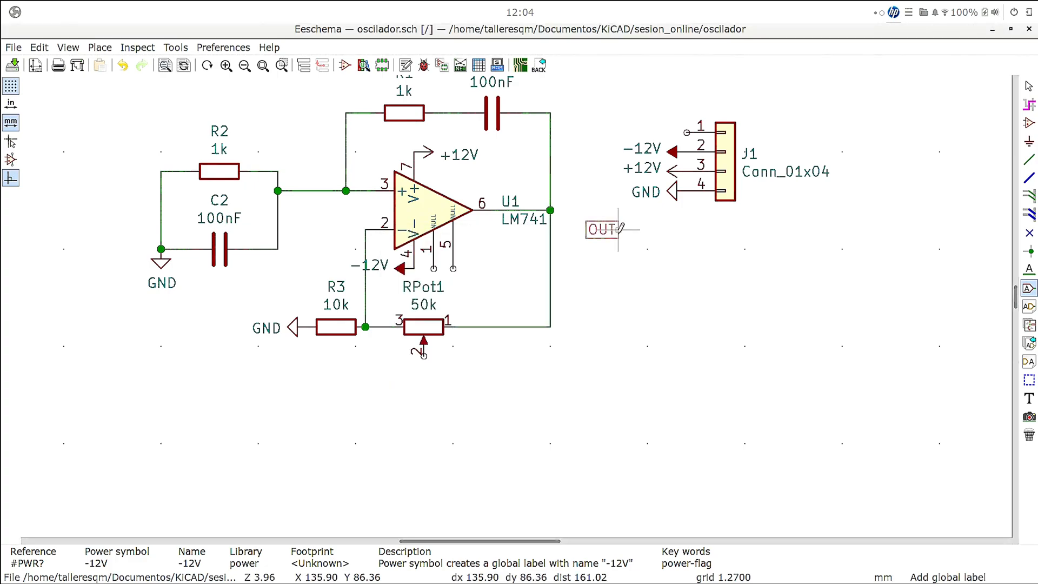
{"action": "key", "text": "r"}
{"action": "key", "text": "r"}
{"action": "key", "text": "r"}
{"action": "key", "text": "r"}
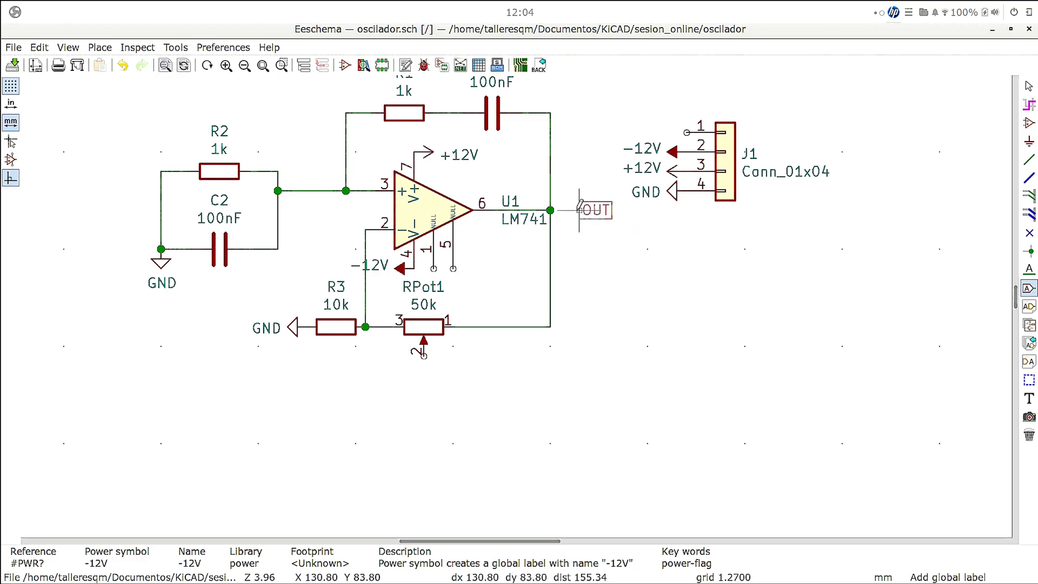
{"action": "left_click", "coordinate": [569, 210]}
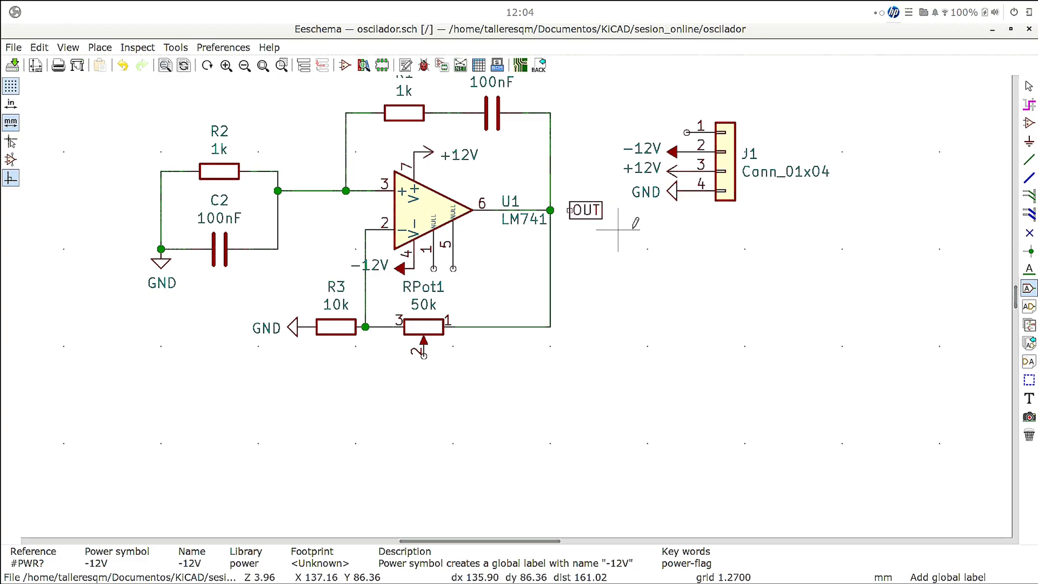
- Wire the OUT label to the junction on U1's output, ending the wire command
{"action": "left_click", "coordinate": [1029, 160]}
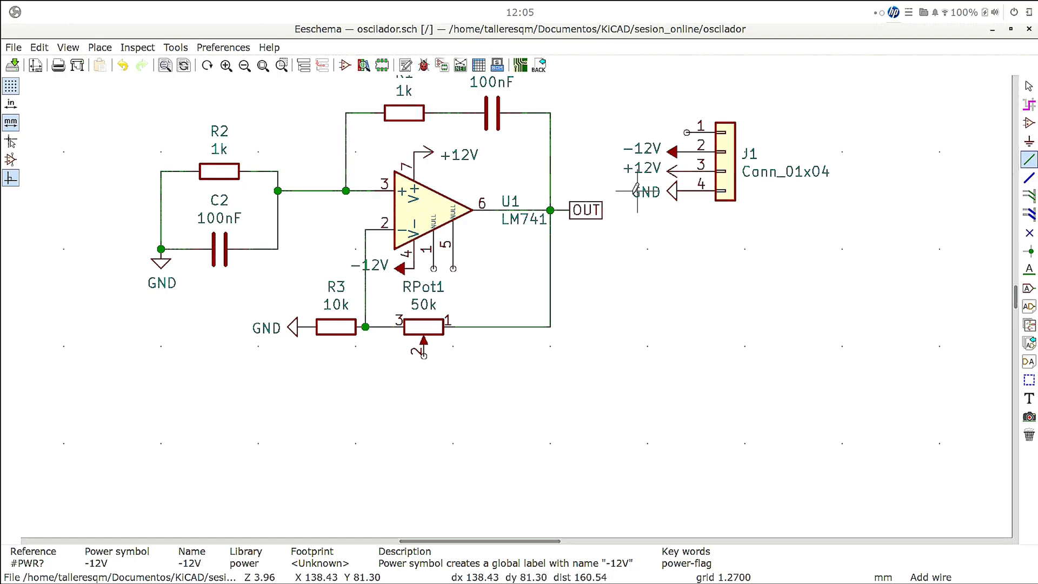
{"action": "right_click", "coordinate": [661, 307]}
{"action": "left_click", "coordinate": [692, 318]}
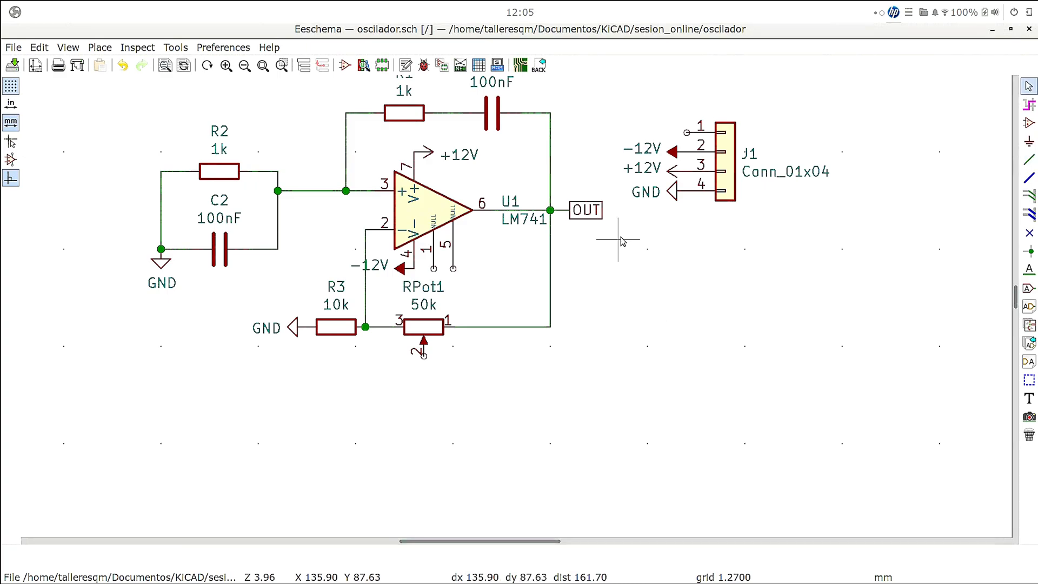
- Duplicate the OUT label, flip its direction, place it beside J1's pin 1 and wire it to that pin
{"action": "left_click", "coordinate": [594, 216]}
{"action": "key", "text": "c"}
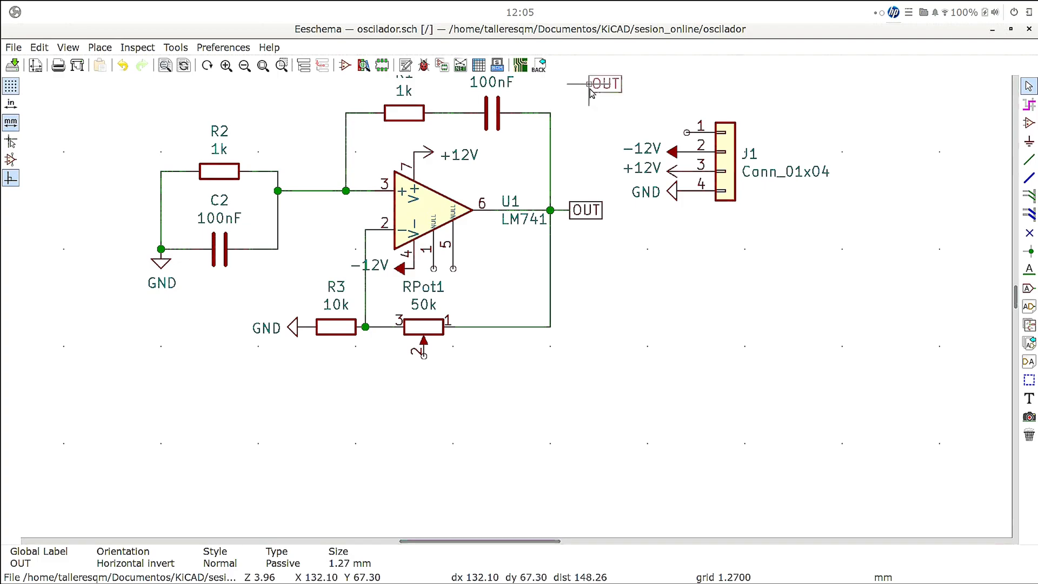
{"action": "key", "text": "r"}
{"action": "key", "text": "r"}
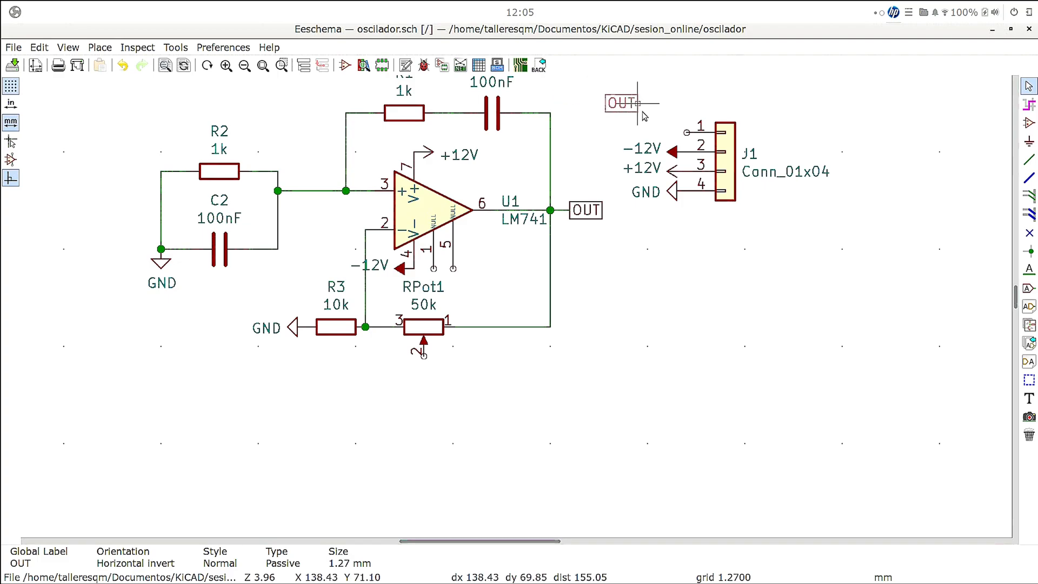
{"action": "left_click", "coordinate": [667, 133]}
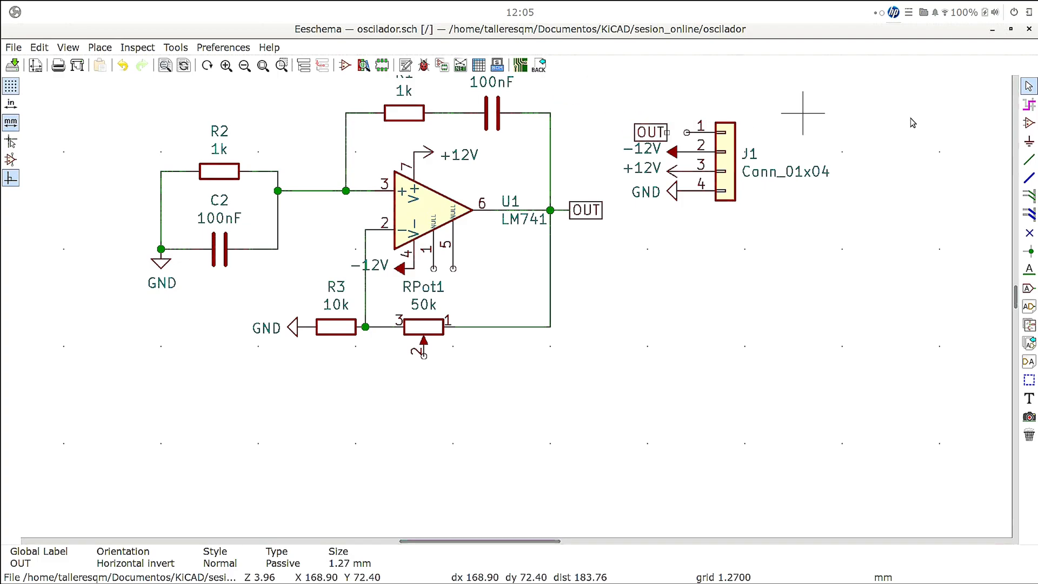
{"action": "left_click", "coordinate": [1028, 160]}
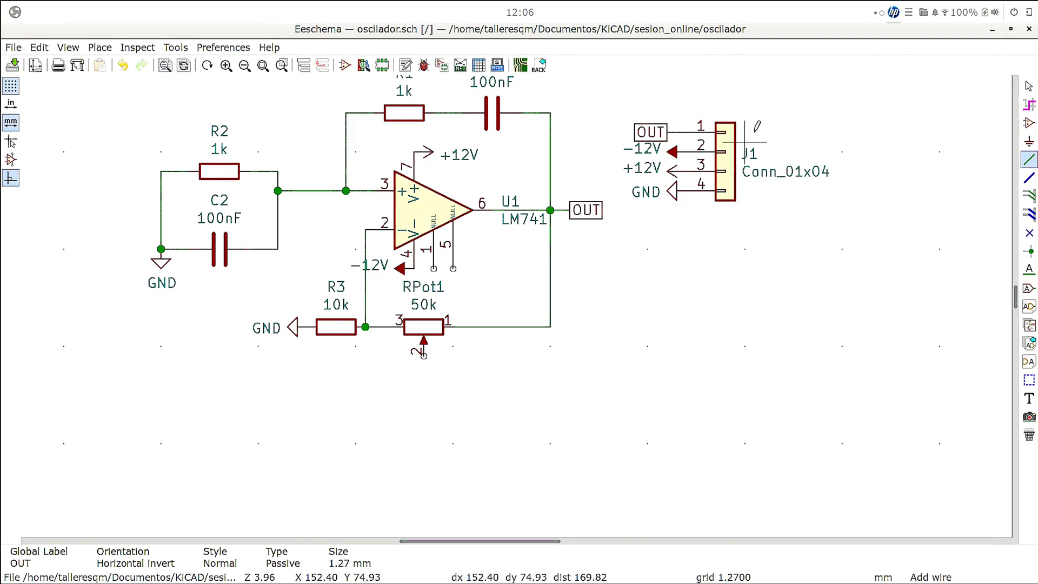
- Add no-connect flags to U1's unused NULL pins 5 and 1
{"action": "left_click", "coordinate": [1026, 234]}
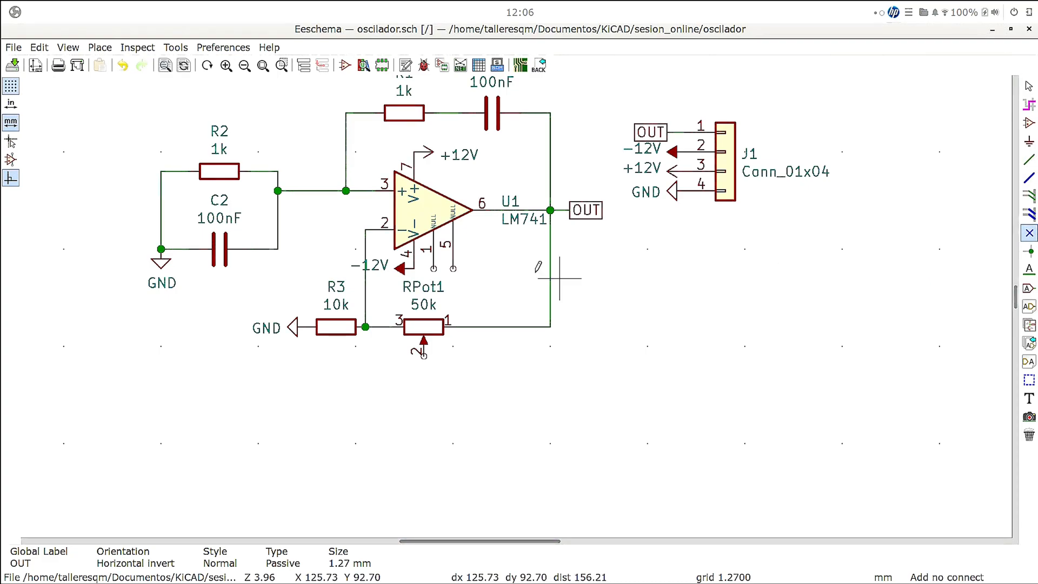
{"action": "left_click", "coordinate": [453, 268]}
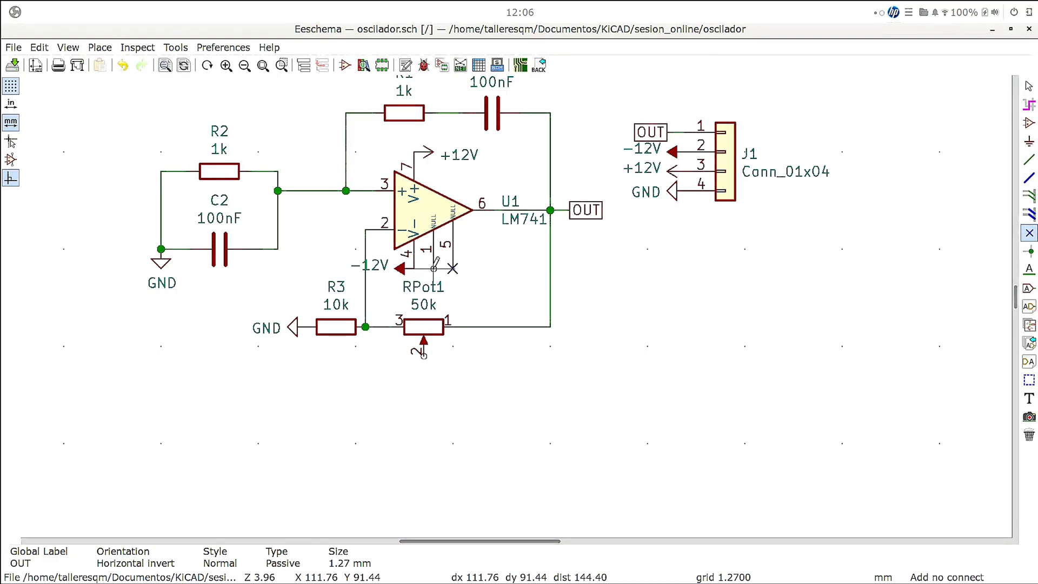
{"action": "left_click", "coordinate": [433, 268]}
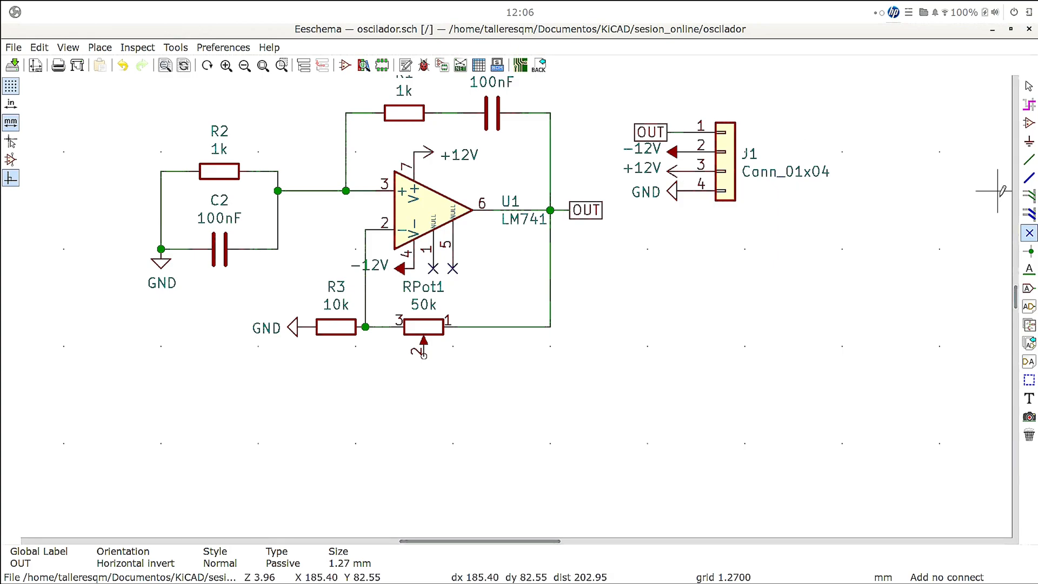
- Wire RPot1's wiper pin 2 around to the output wire at its pin 1
{"action": "left_click", "coordinate": [1028, 159]}
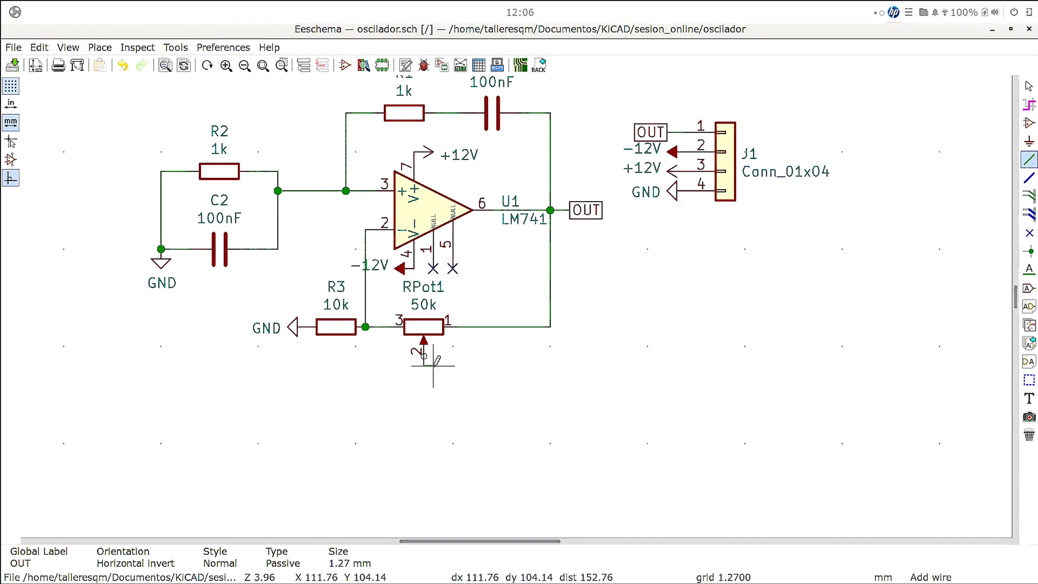
{"action": "left_click", "coordinate": [480, 364]}
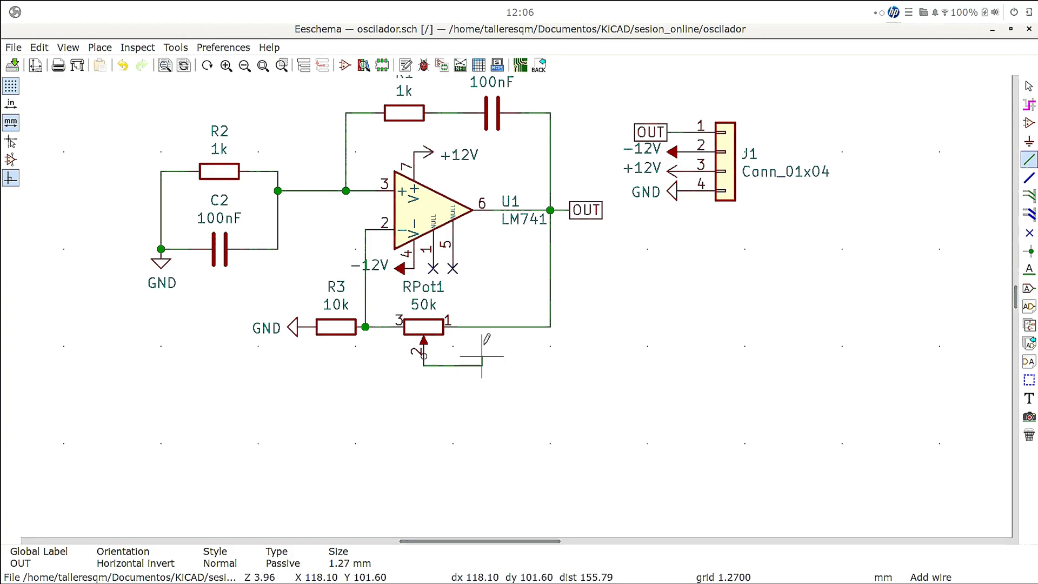
{"action": "left_click", "coordinate": [482, 327]}
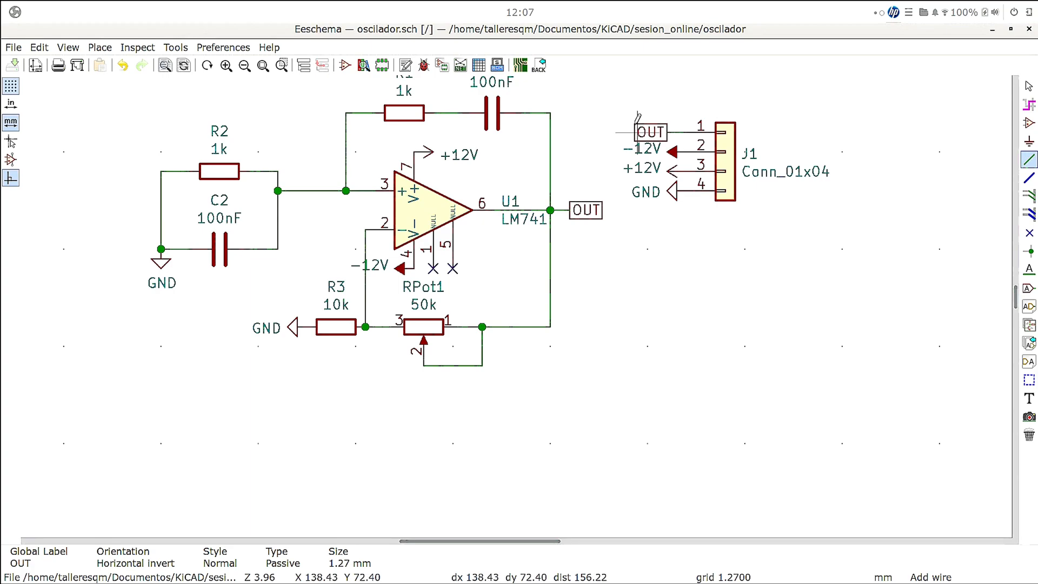
- Return to the KiCad project window, open oscilador.kicad_pcb in Pcbnew and maximise the board editor
{"action": "left_click", "coordinate": [990, 32]}
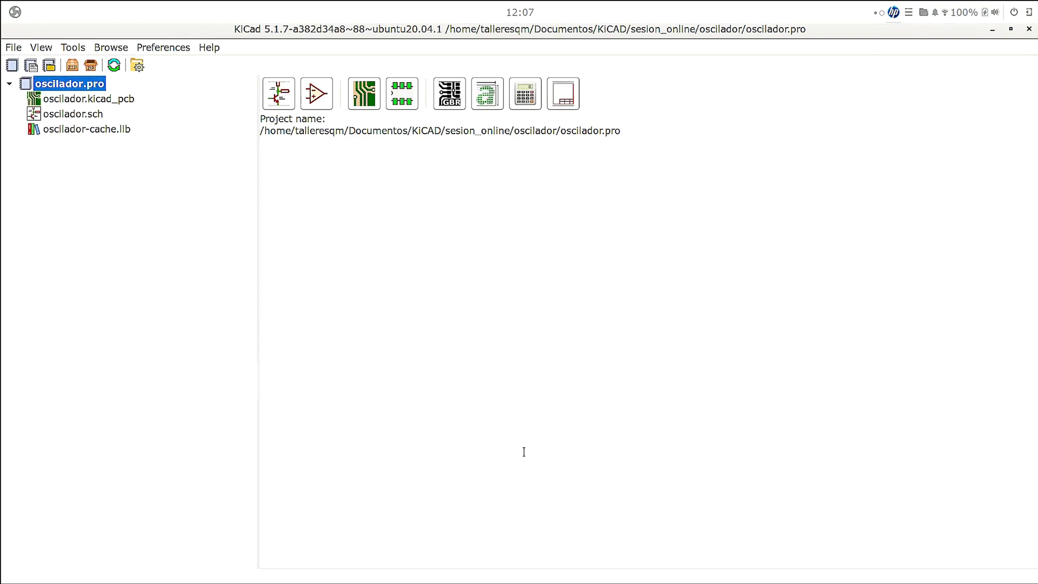
{"action": "left_click", "coordinate": [109, 100]}
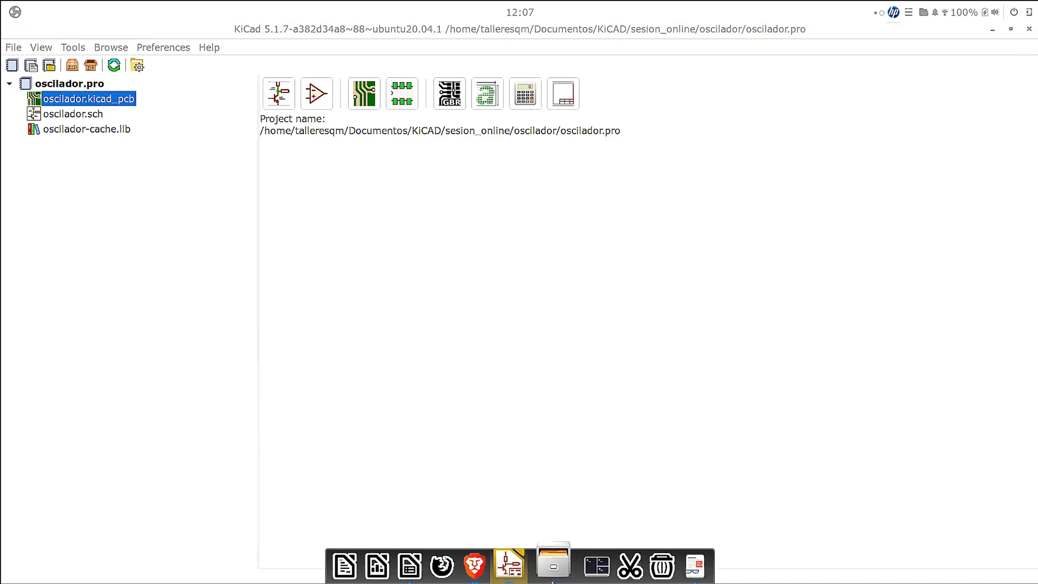
{"action": "double_click", "coordinate": [115, 99]}
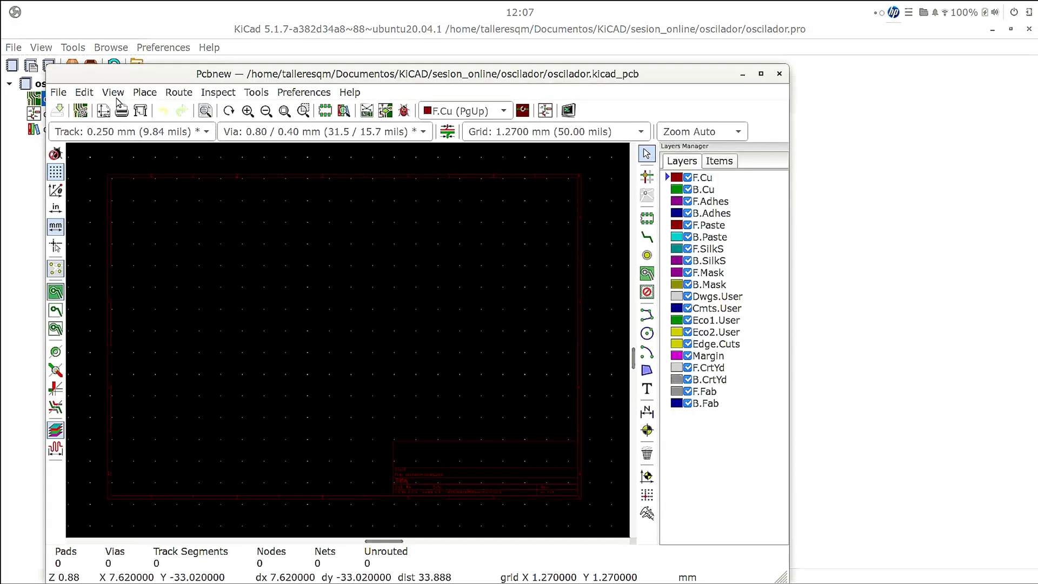
{"action": "left_click", "coordinate": [760, 74]}
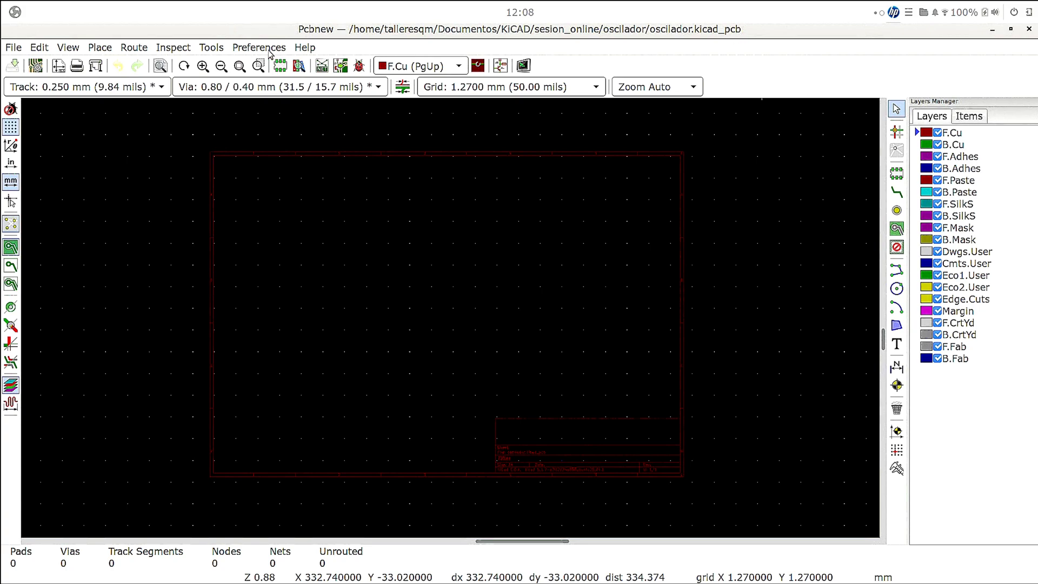
{"action": "left_click", "coordinate": [211, 48]}
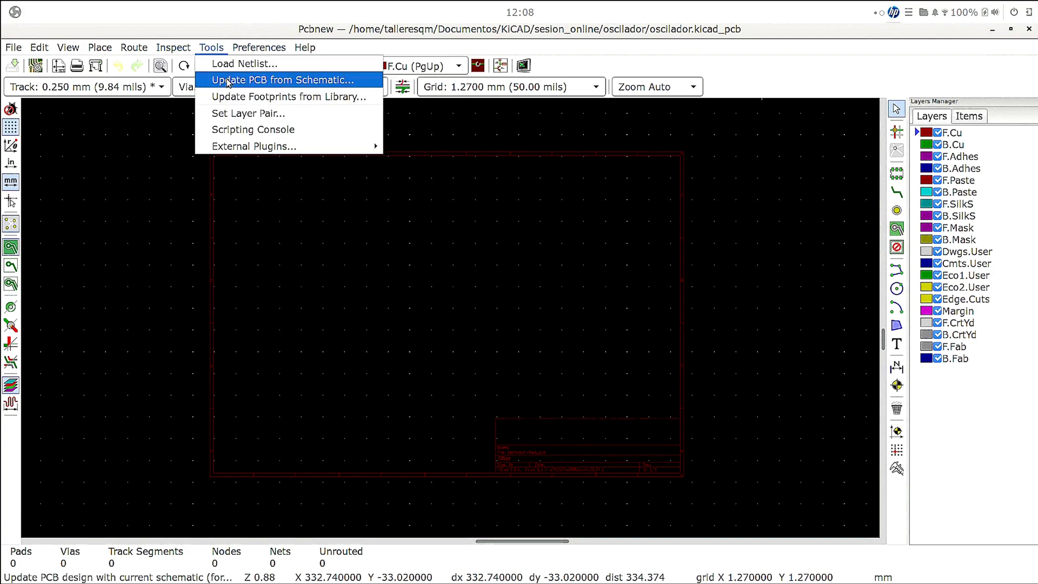
{"action": "left_click", "coordinate": [228, 82]}
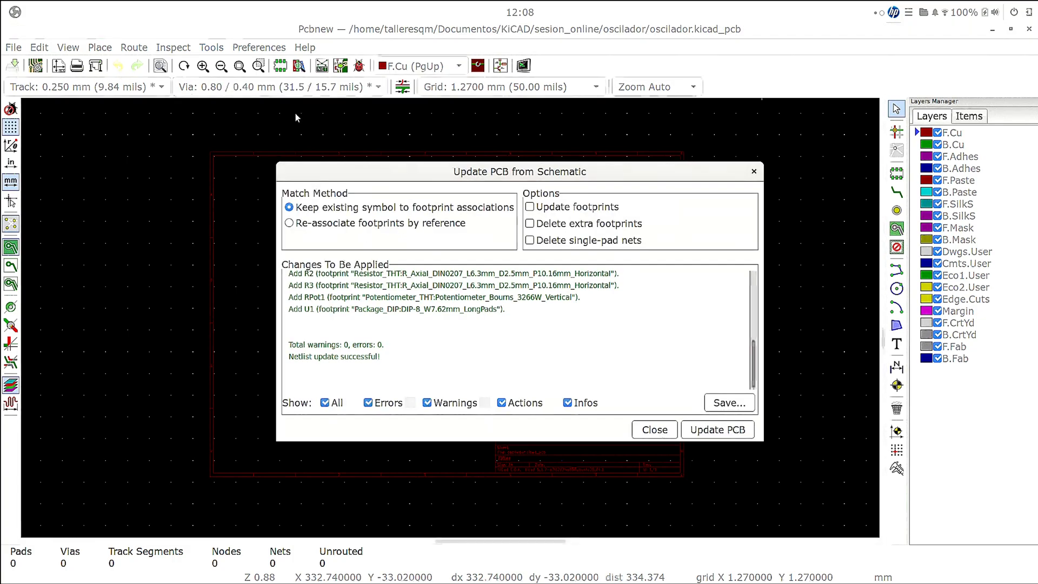
{"action": "key", "text": "Escape"}
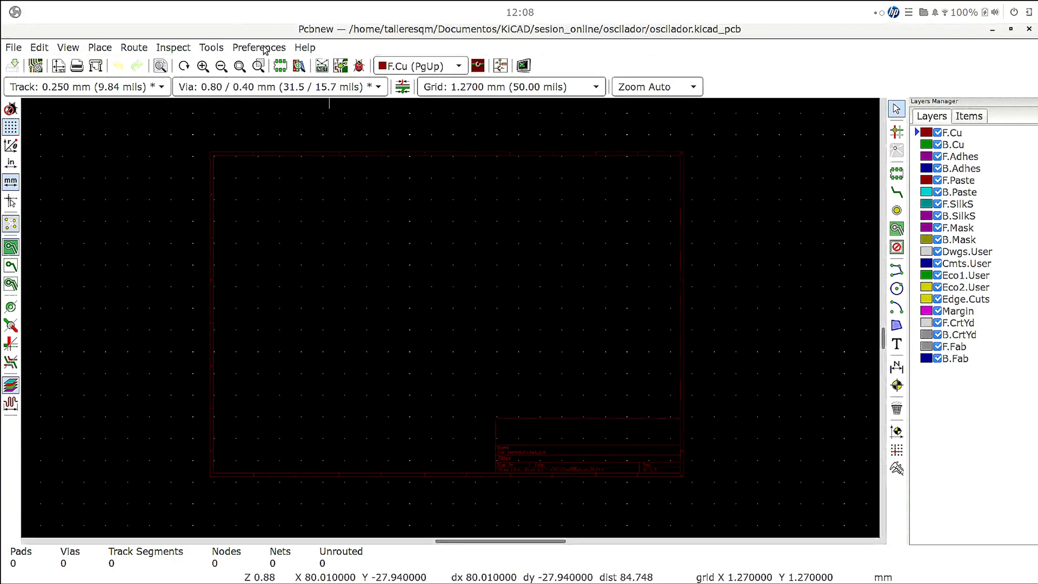
- Update the PCB from the schematic, keeping existing symbol-to-footprint associations, and place the imported footprints near the middle of the sheet
{"action": "left_click", "coordinate": [212, 48]}
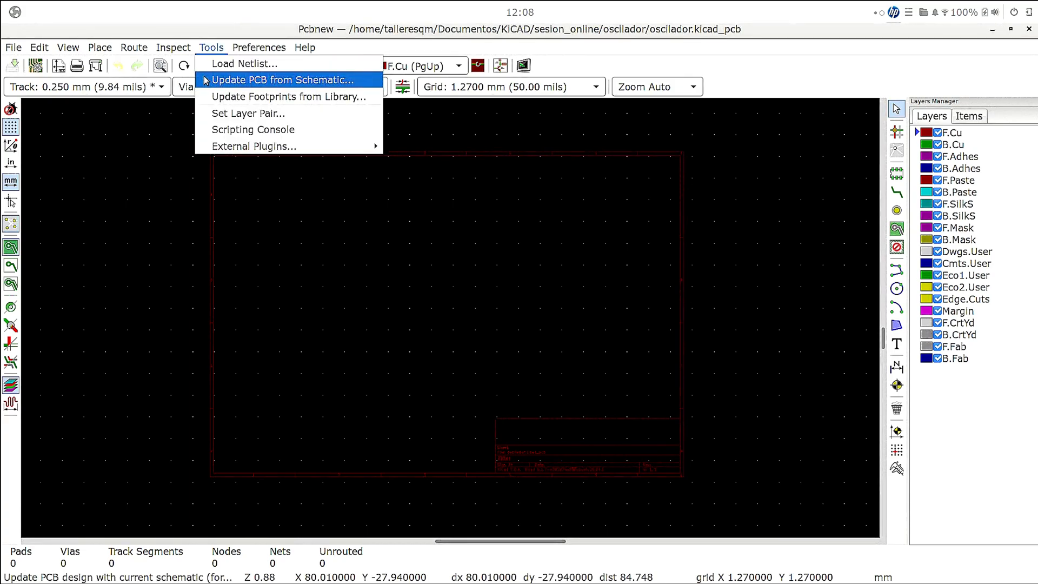
{"action": "left_click", "coordinate": [206, 80]}
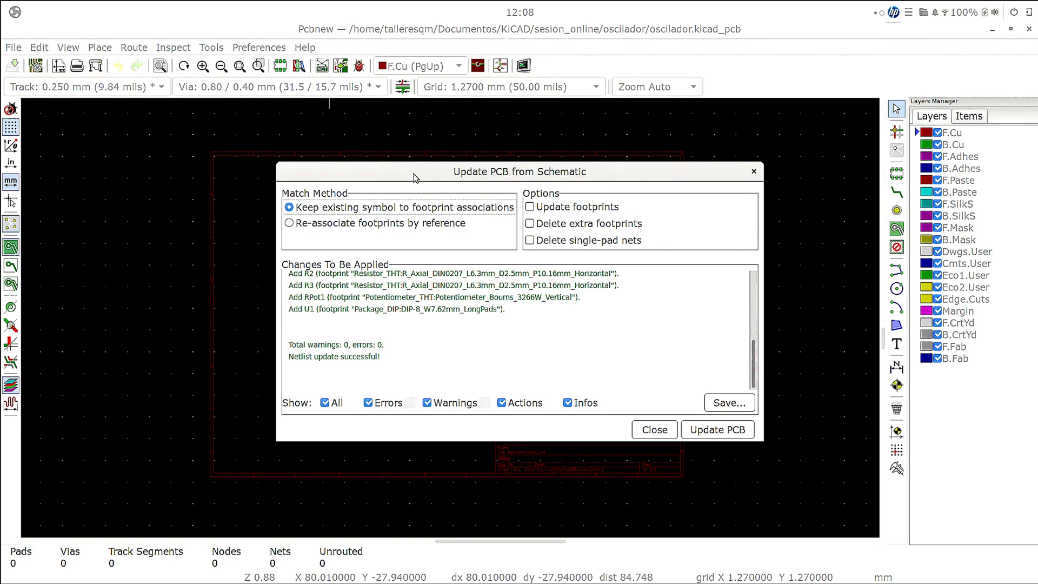
{"action": "left_click", "coordinate": [708, 430]}
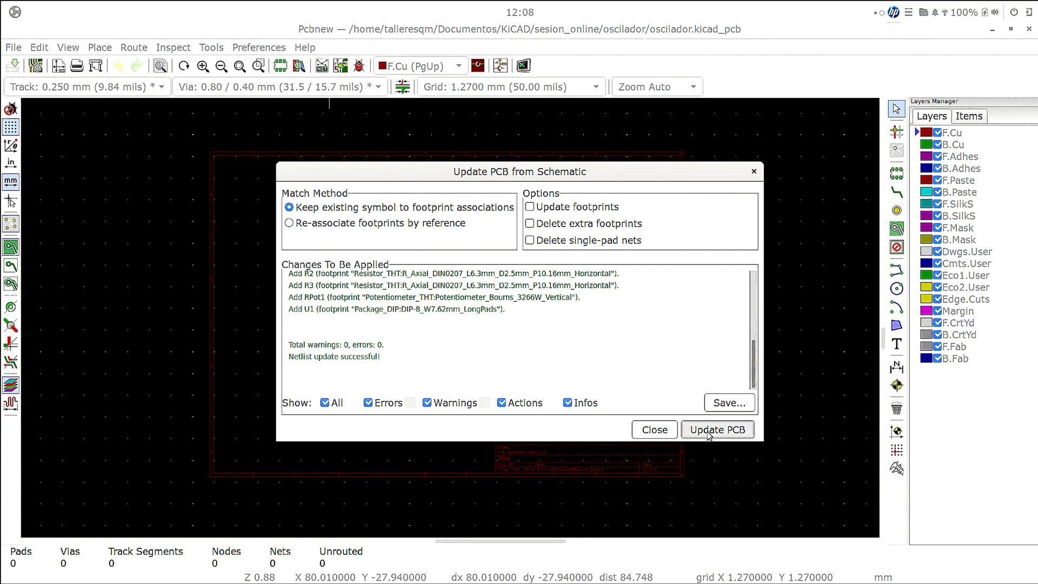
{"action": "left_click", "coordinate": [653, 430]}
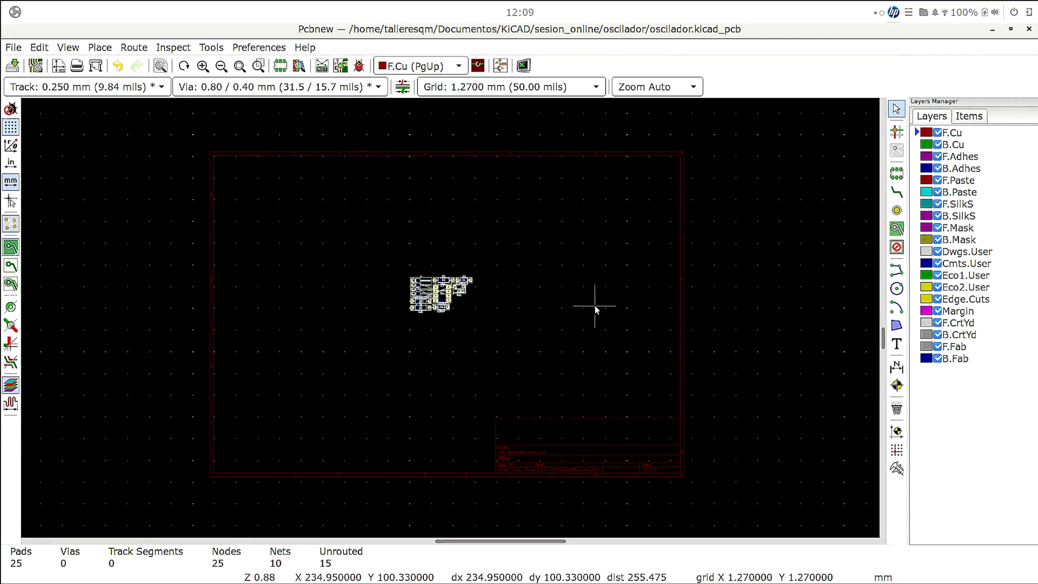
{"action": "scroll", "coordinate": [437, 330], "scroll_direction": "up", "scroll_amount": 2}
{"action": "scroll", "coordinate": [436, 331], "scroll_direction": "up", "scroll_amount": 2}
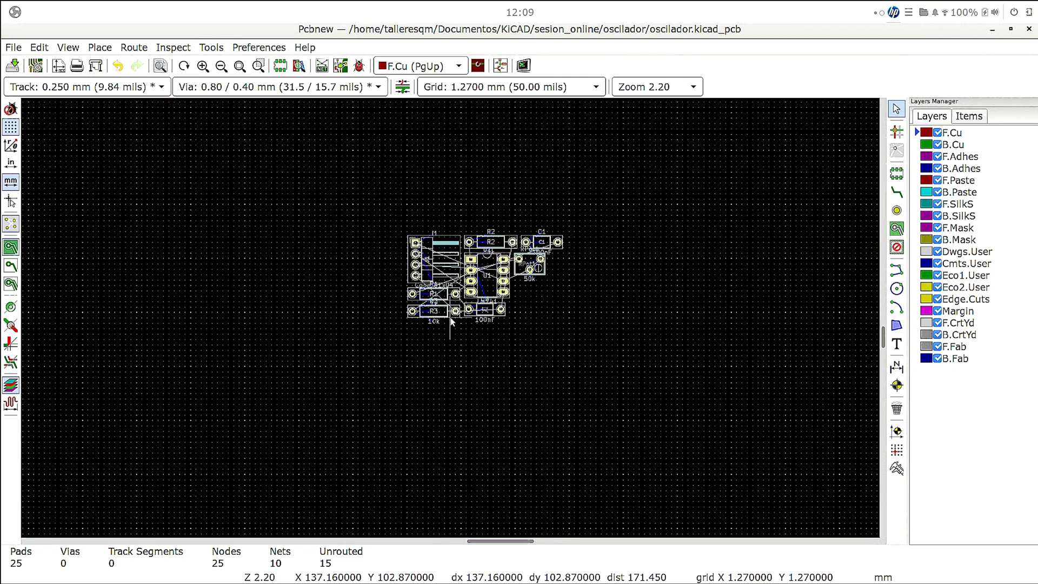
{"action": "scroll", "coordinate": [451, 321], "scroll_direction": "up", "scroll_amount": 3}
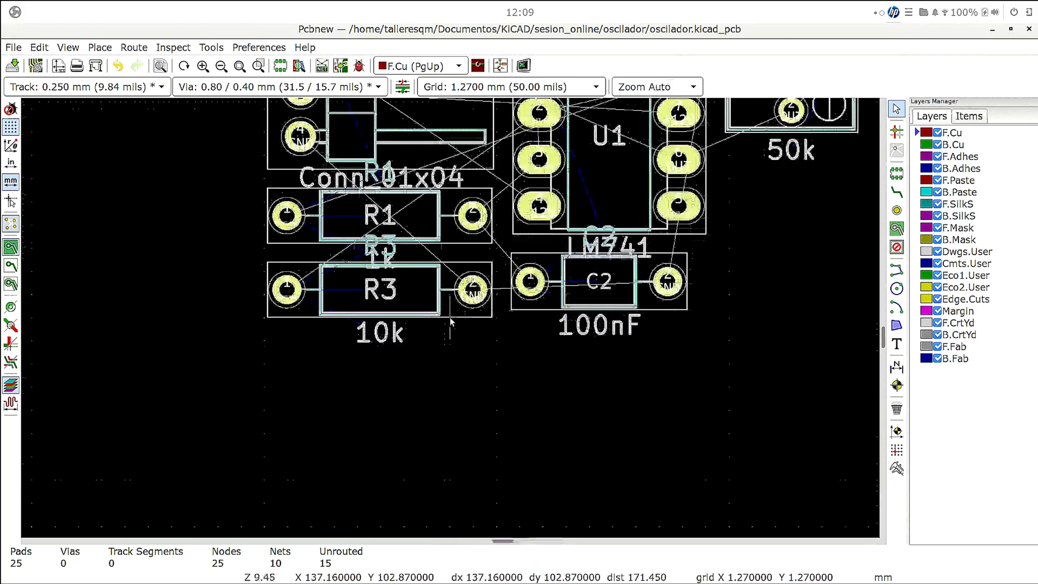
{"action": "scroll", "coordinate": [451, 321], "scroll_direction": "down", "scroll_amount": 2}
{"action": "scroll", "coordinate": [452, 321], "scroll_direction": "up", "scroll_amount": 1}
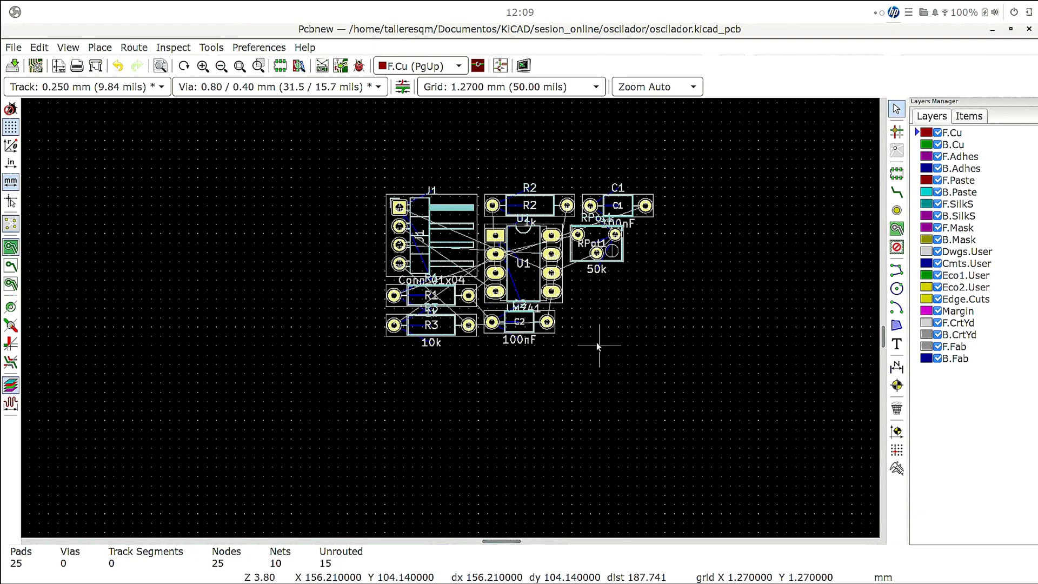
{"action": "left_click", "coordinate": [211, 48]}
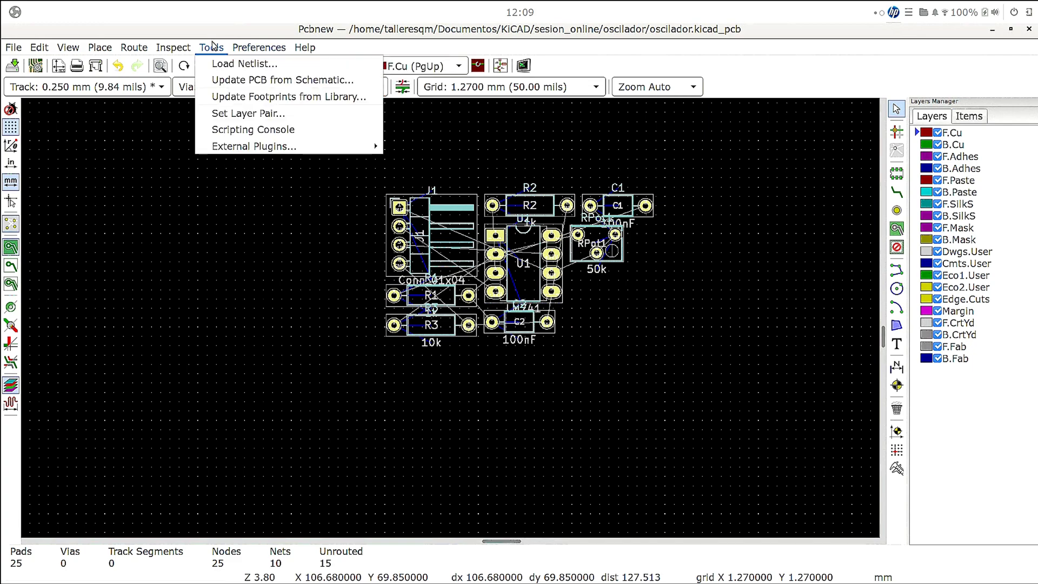
{"action": "mouse_move", "coordinate": [178, 50]}
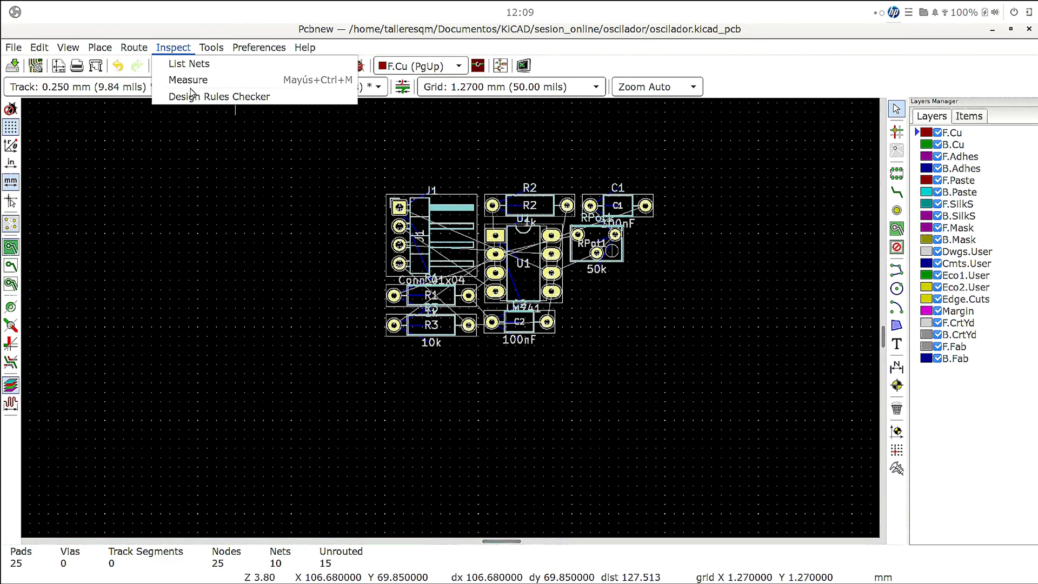
{"action": "mouse_move", "coordinate": [131, 43]}
{"action": "mouse_move", "coordinate": [99, 49]}
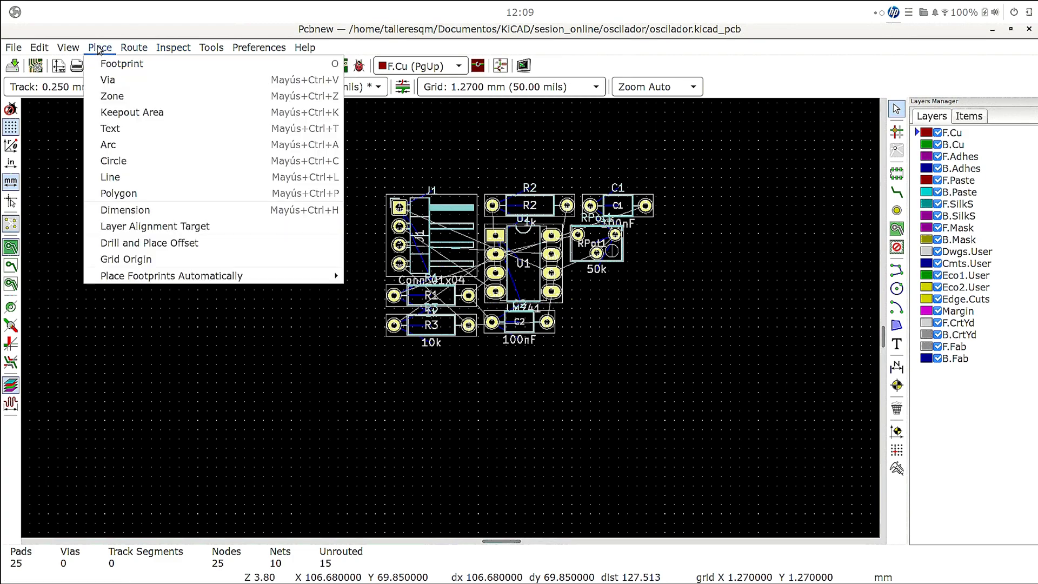
{"action": "mouse_move", "coordinate": [39, 48]}
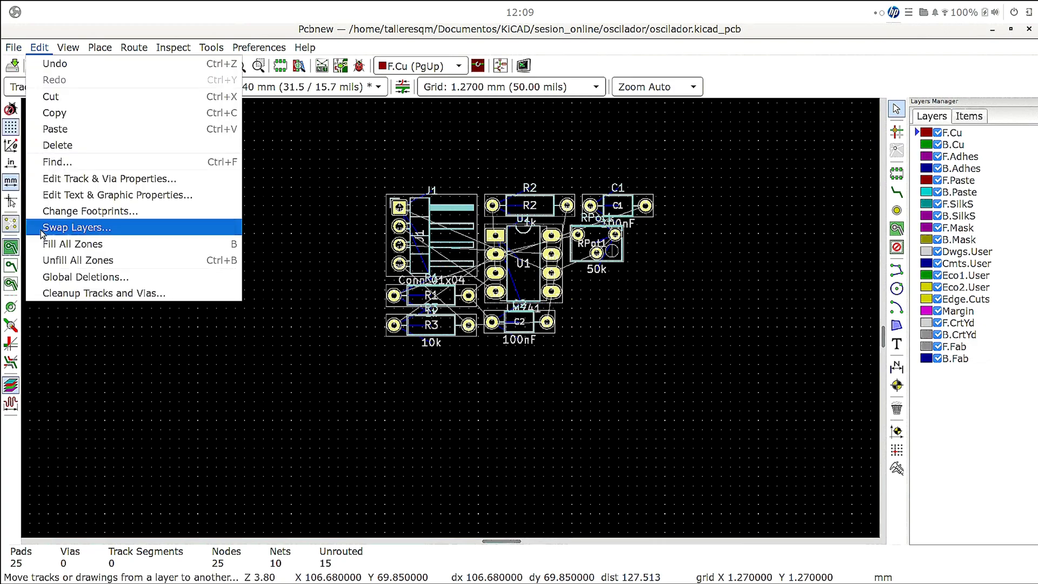
{"action": "left_click", "coordinate": [16, 129]}
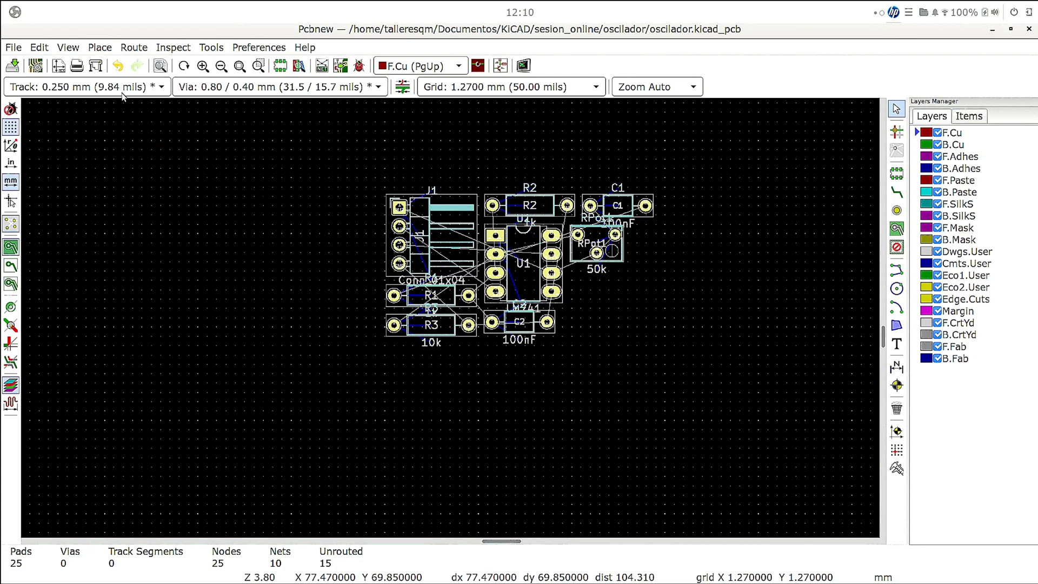
{"action": "left_click", "coordinate": [211, 48]}
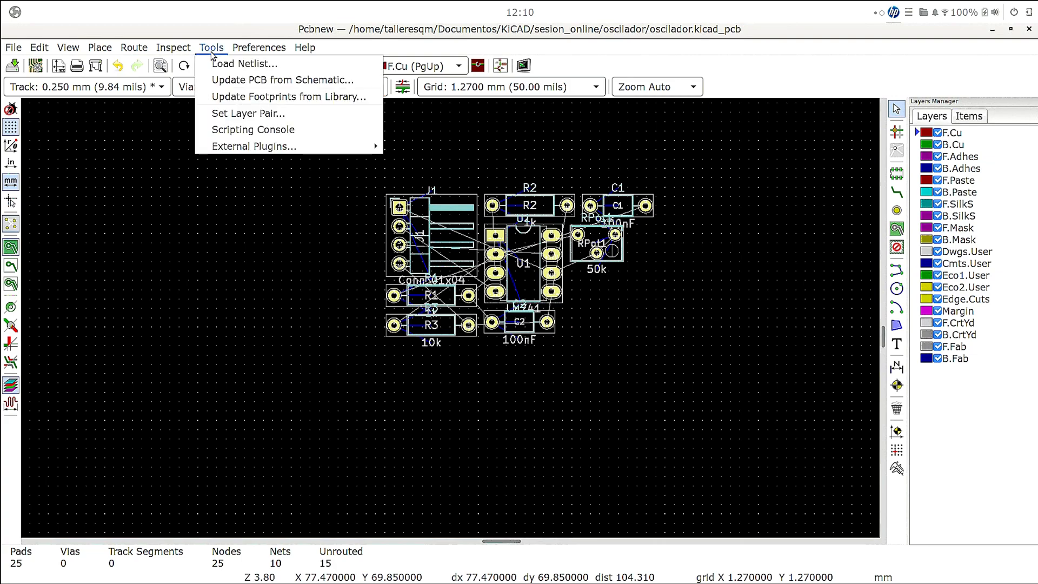
{"action": "mouse_move", "coordinate": [259, 47]}
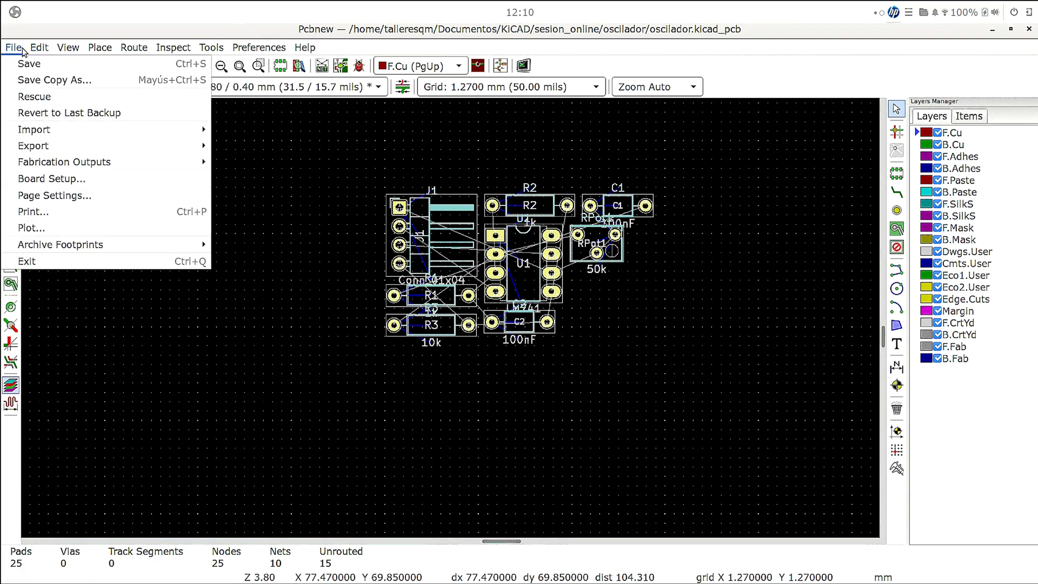
- Open the board setup, review the design rules briefly and choose 2 copper layers in the layer settings
{"action": "mouse_move", "coordinate": [8, 54]}
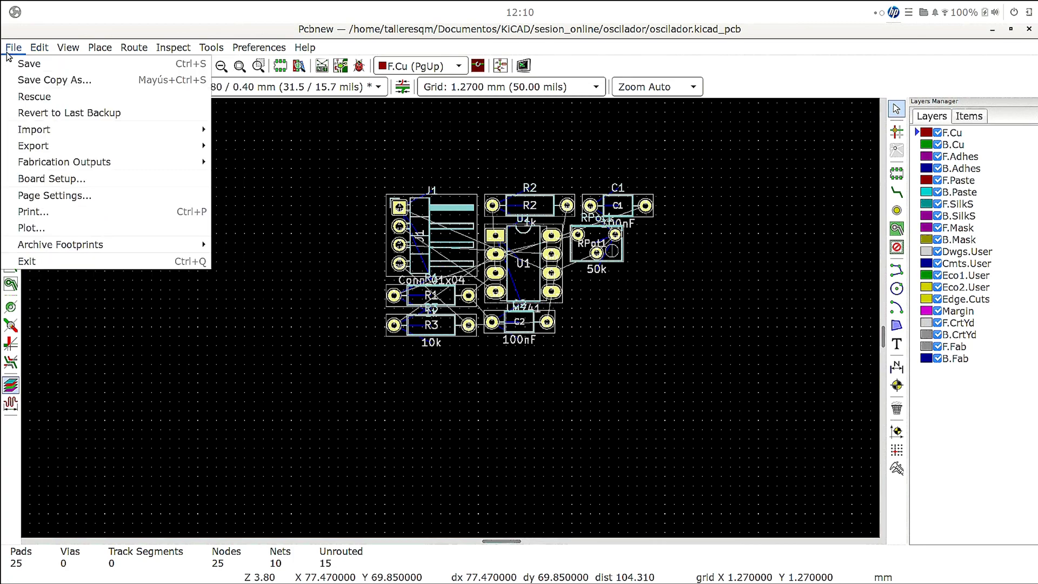
{"action": "left_click", "coordinate": [64, 178]}
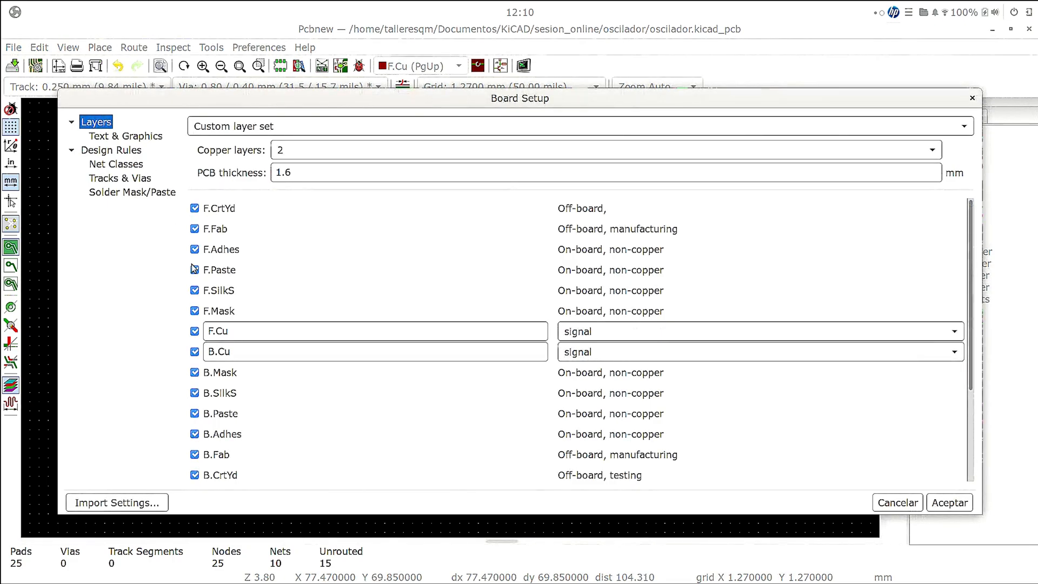
{"action": "left_click", "coordinate": [179, 153]}
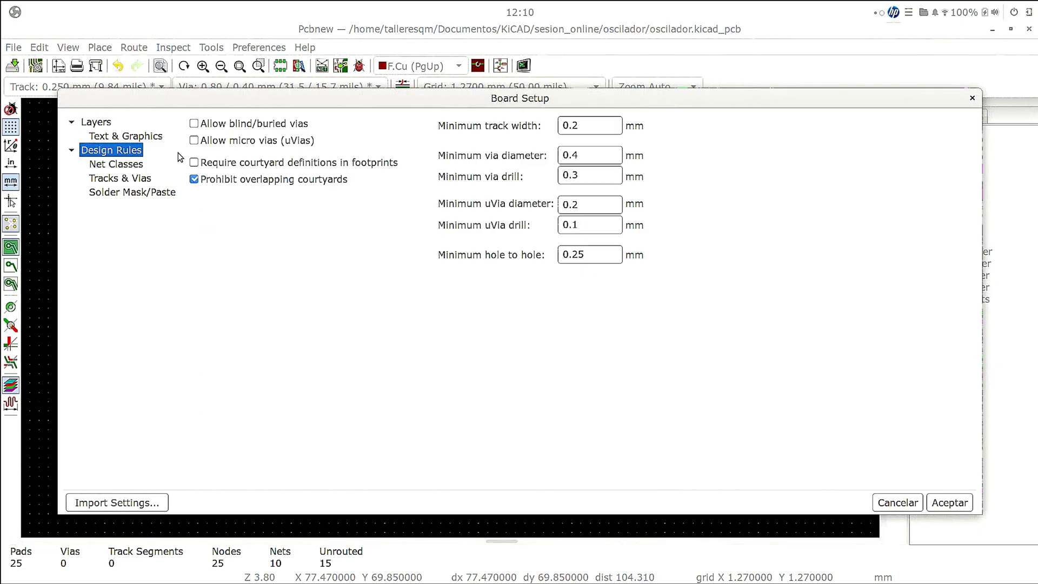
{"action": "left_click", "coordinate": [107, 121]}
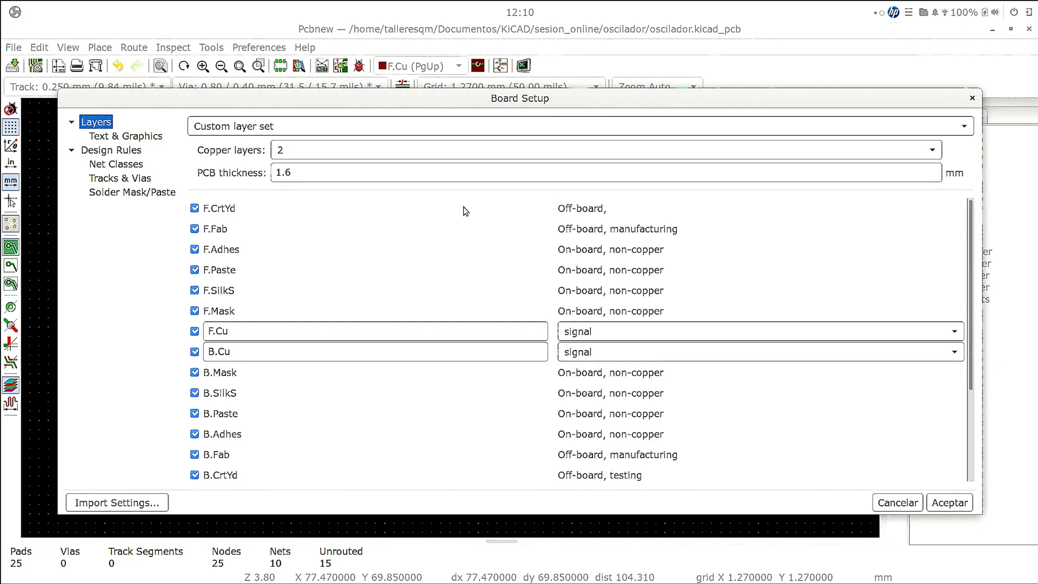
{"action": "left_click", "coordinate": [932, 153]}
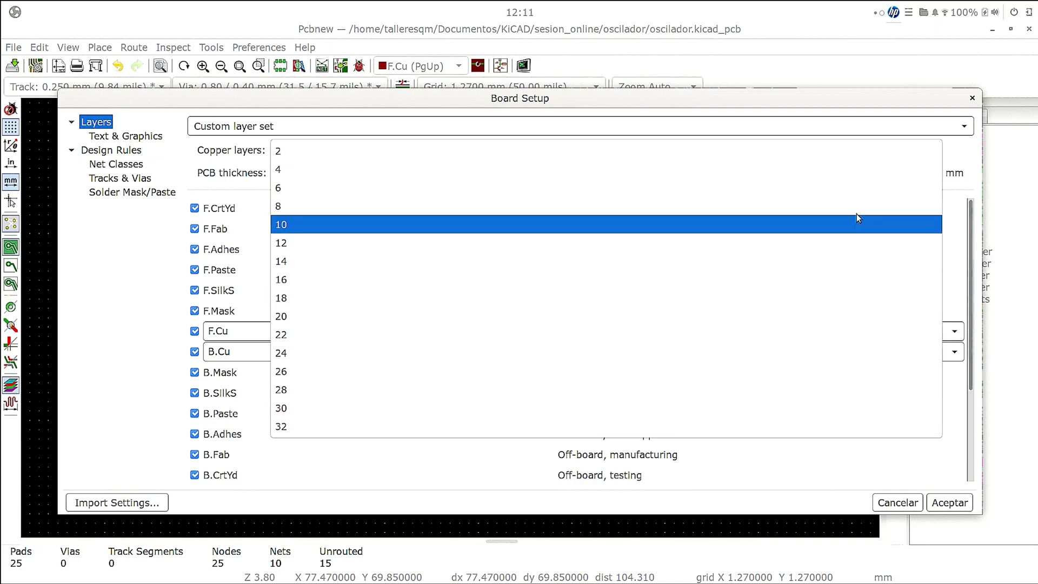
{"action": "left_click", "coordinate": [845, 156]}
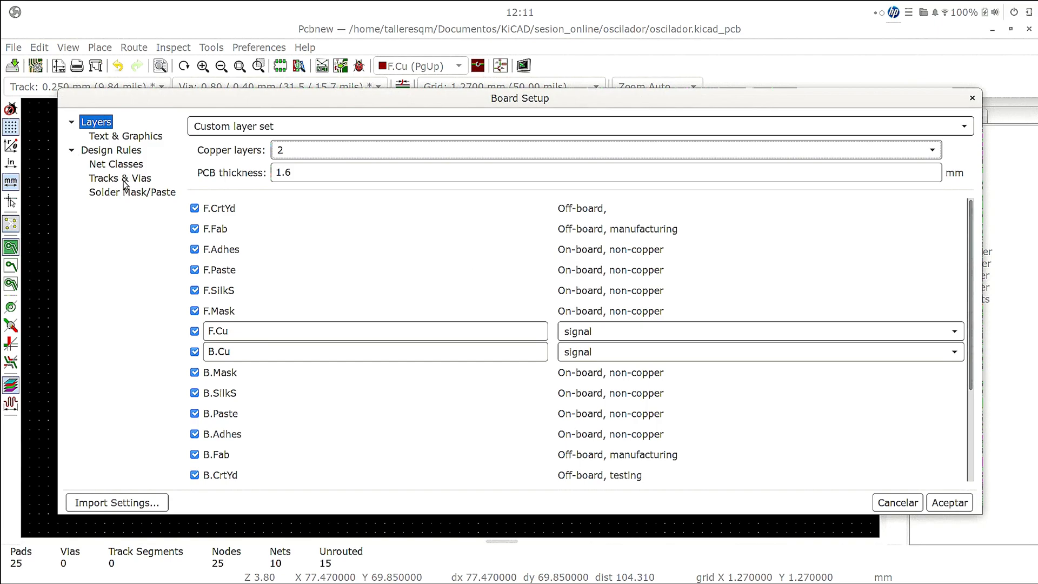
- Set the minimum track width in the board's design rules to 0.5 mm and go through the via and hole minimums
{"action": "left_click", "coordinate": [111, 151]}
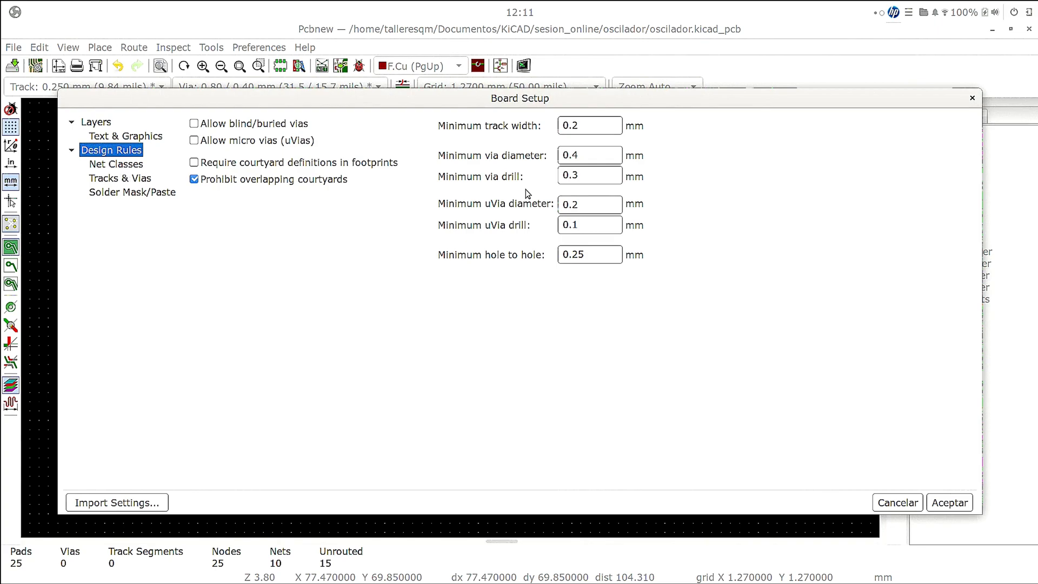
{"action": "left_click", "coordinate": [587, 126]}
{"action": "left_click", "coordinate": [582, 152]}
{"action": "left_click", "coordinate": [582, 176]}
{"action": "left_click", "coordinate": [594, 203]}
{"action": "left_click", "coordinate": [589, 250]}
- Set the Default net class's track width to 0.5 mm
{"action": "left_click", "coordinate": [138, 180]}
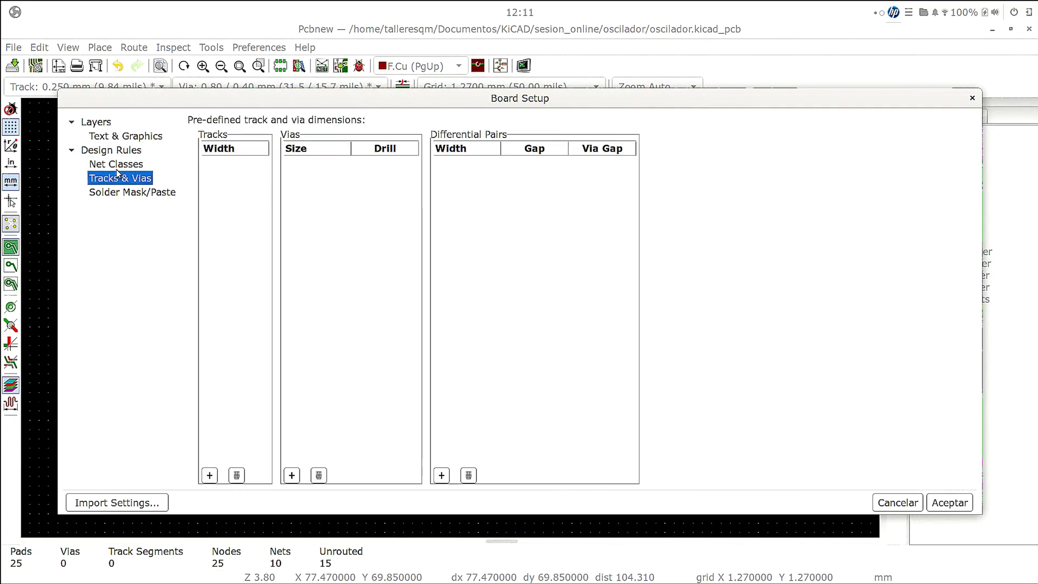
{"action": "left_click", "coordinate": [116, 165]}
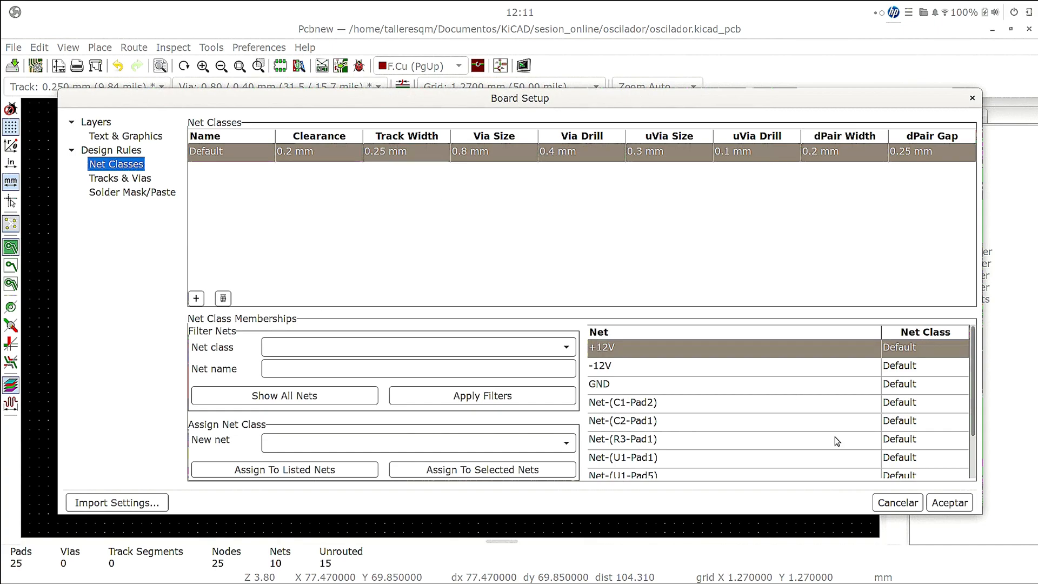
{"action": "left_click", "coordinate": [949, 502]}
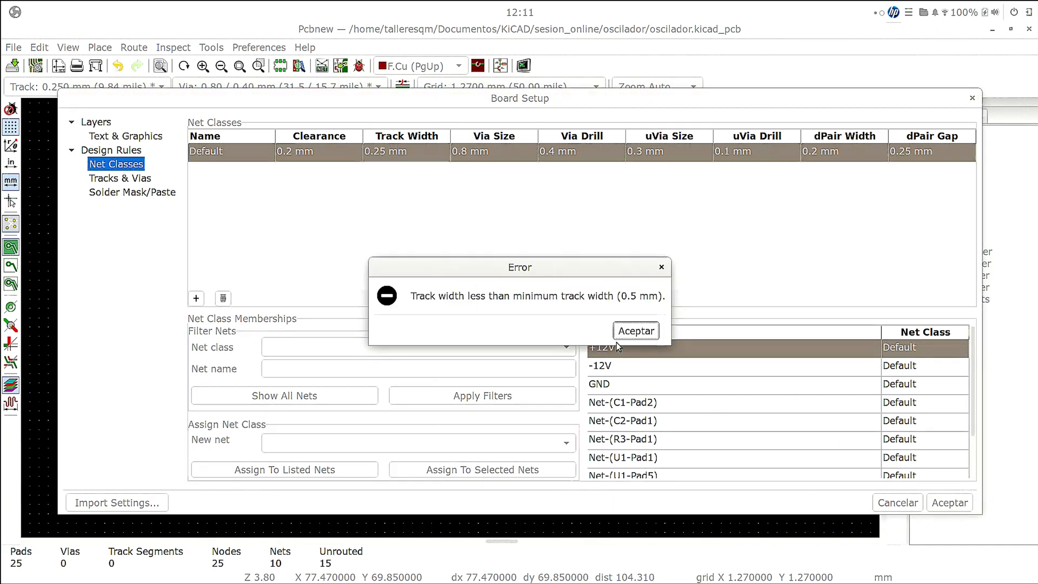
{"action": "left_click", "coordinate": [636, 331]}
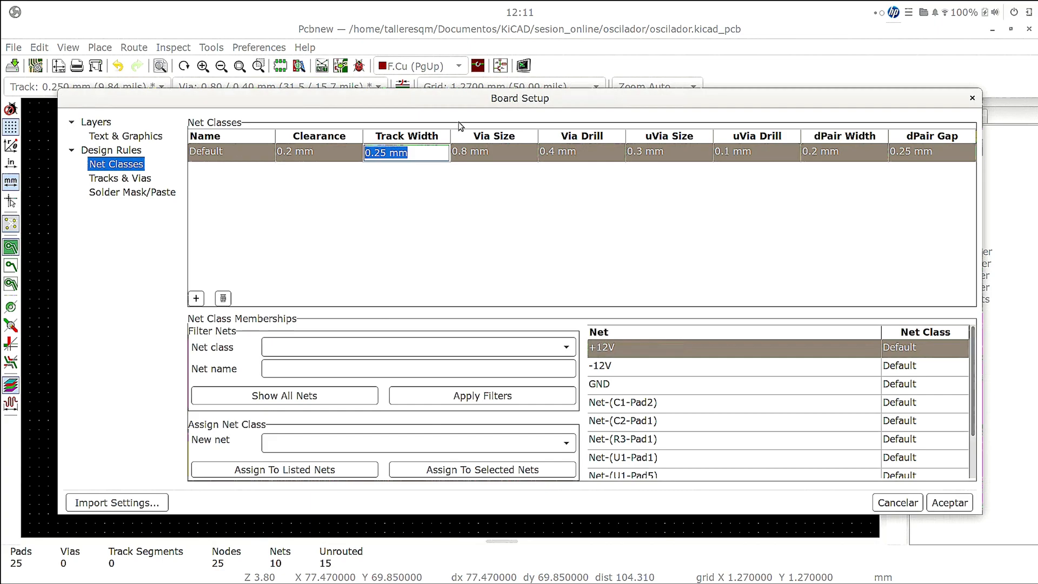
{"action": "double_click", "coordinate": [383, 153]}
{"action": "type", "text": "5"}
{"action": "key", "text": "Return"}
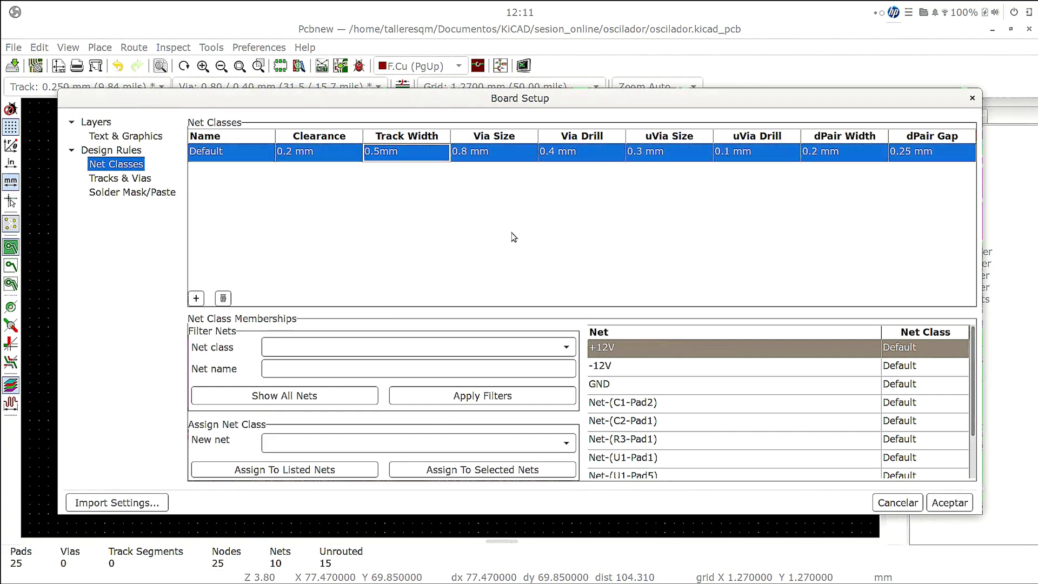
- Set the Default net class's differential pair width to 0.5 mm and apply the board setup
{"action": "left_click", "coordinate": [946, 506]}
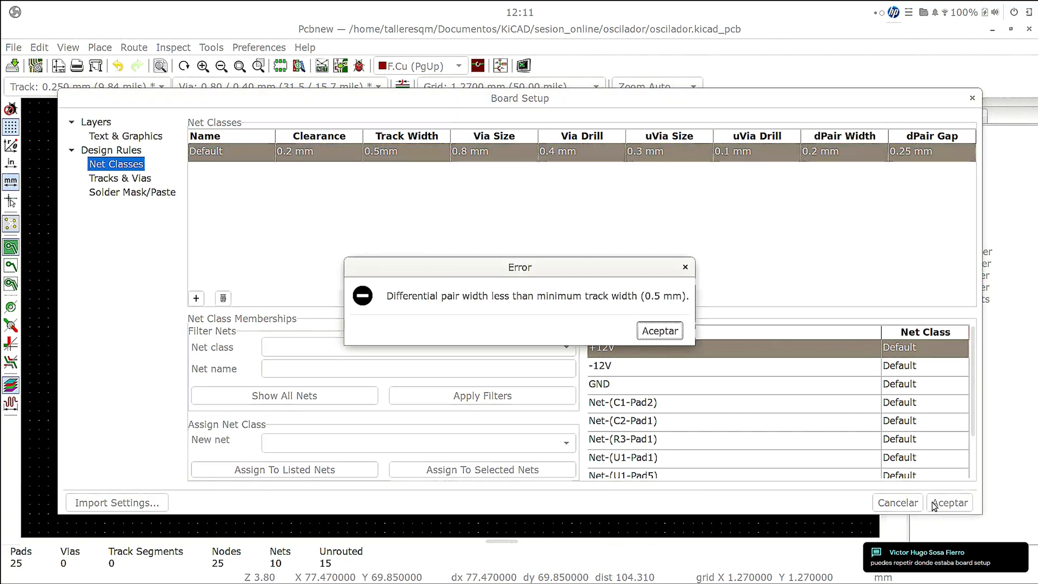
{"action": "left_click", "coordinate": [655, 332]}
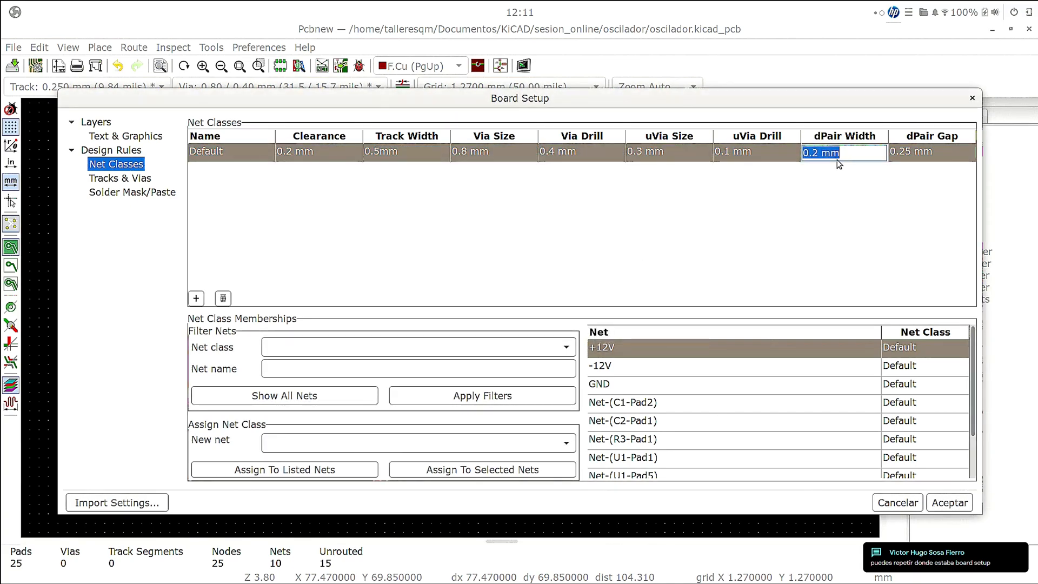
{"action": "left_click", "coordinate": [819, 153]}
{"action": "key", "text": "BackSpace"}
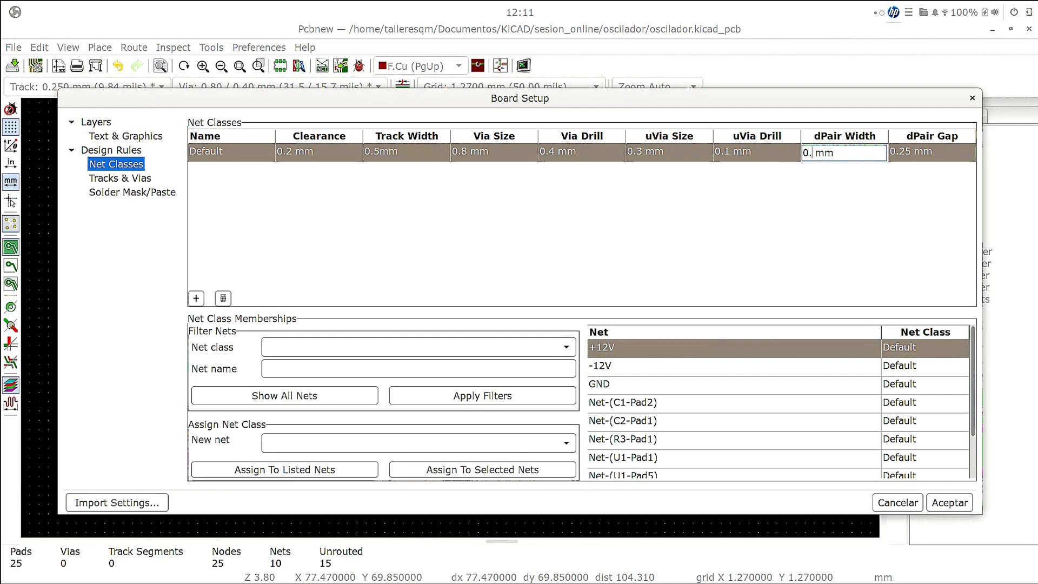
{"action": "type", "text": "5"}
{"action": "left_click", "coordinate": [966, 506]}
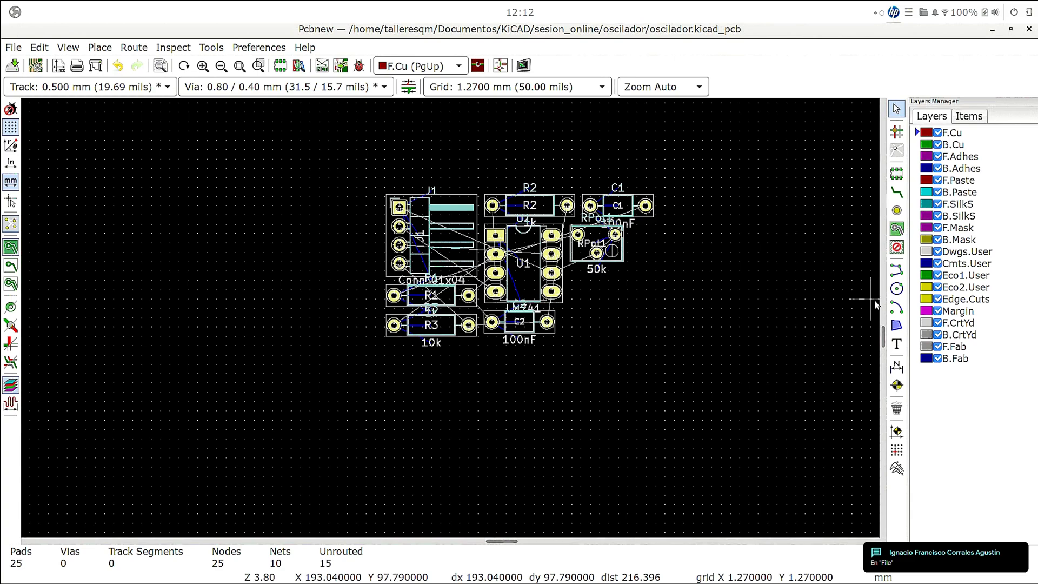
{"action": "left_click", "coordinate": [13, 47]}
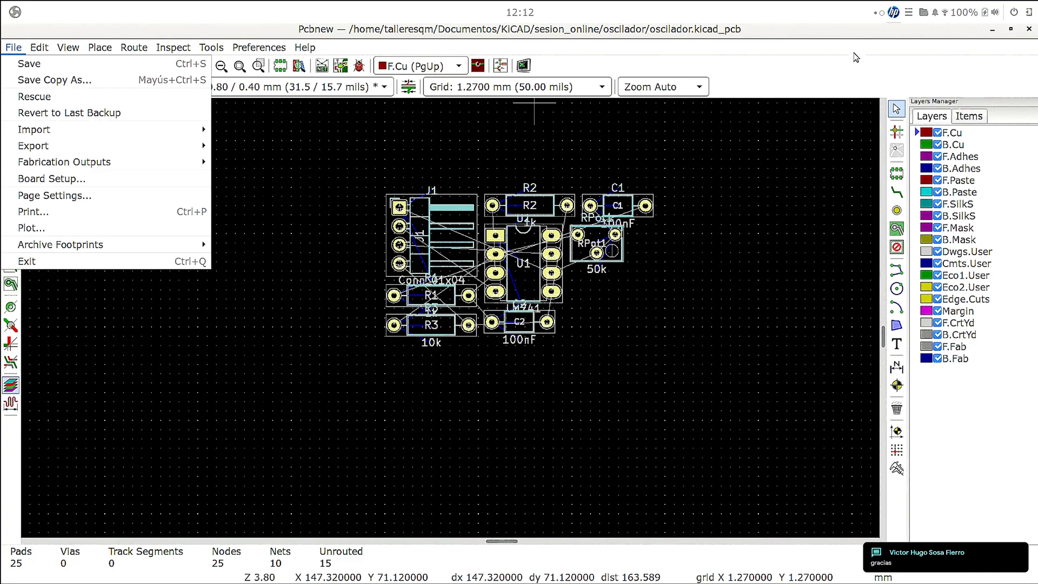
{"action": "left_click", "coordinate": [822, 71]}
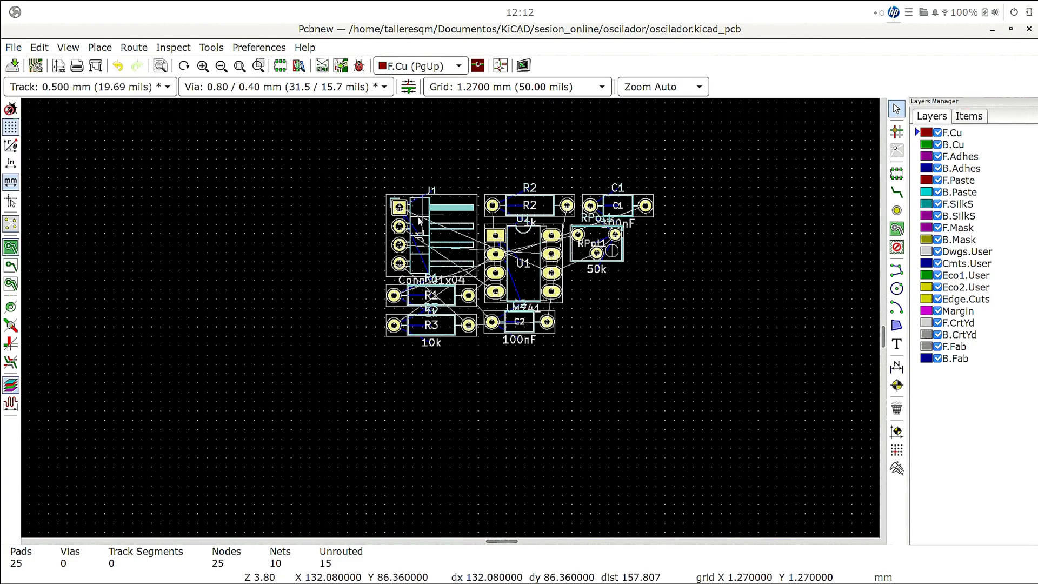
- Try to place the selected components automatically on the board
{"action": "left_click", "coordinate": [38, 48]}
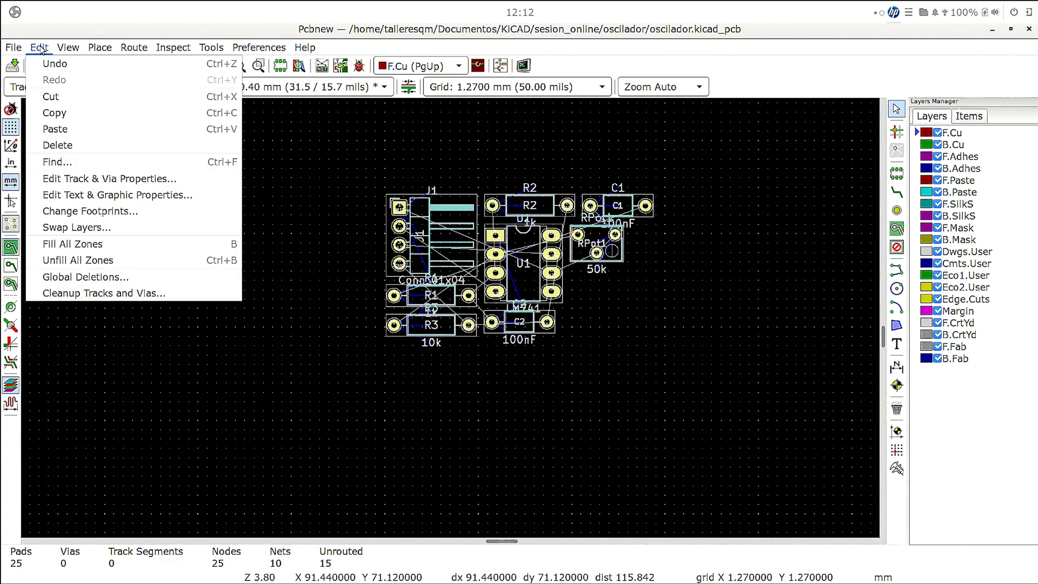
{"action": "mouse_move", "coordinate": [128, 43]}
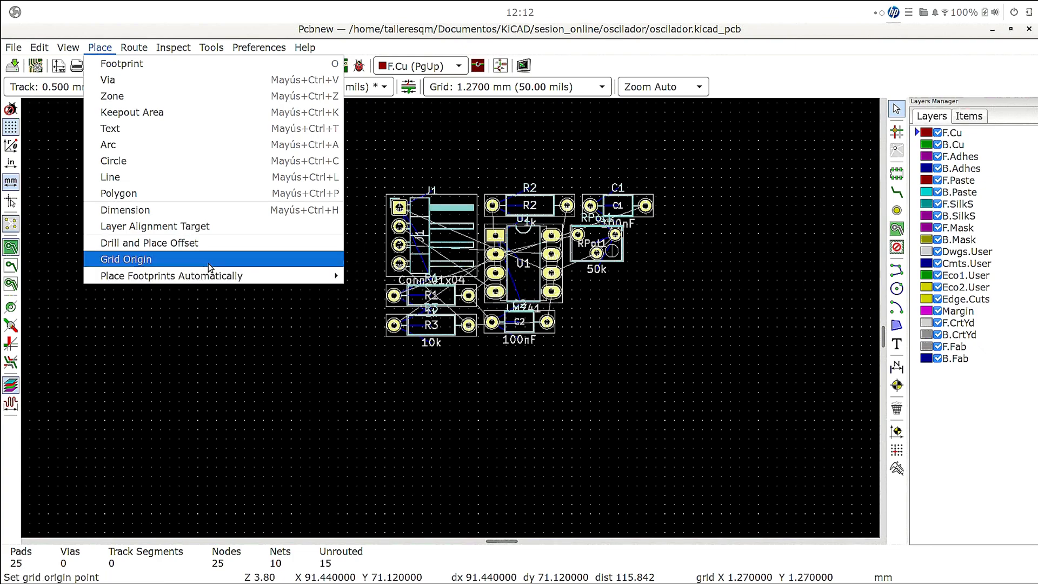
{"action": "mouse_move", "coordinate": [211, 274]}
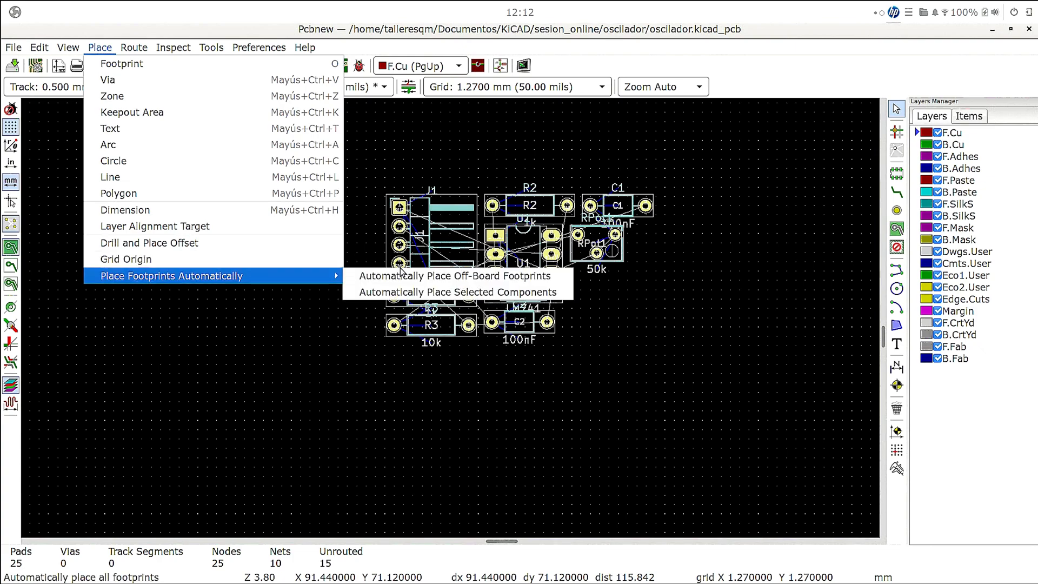
{"action": "left_click", "coordinate": [384, 292]}
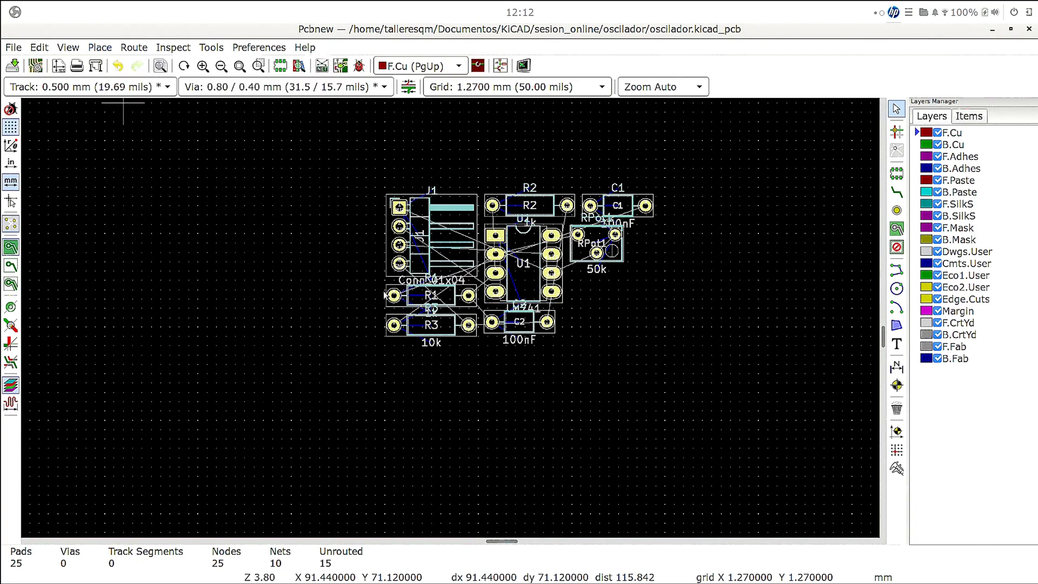
{"action": "left_click", "coordinate": [439, 256]}
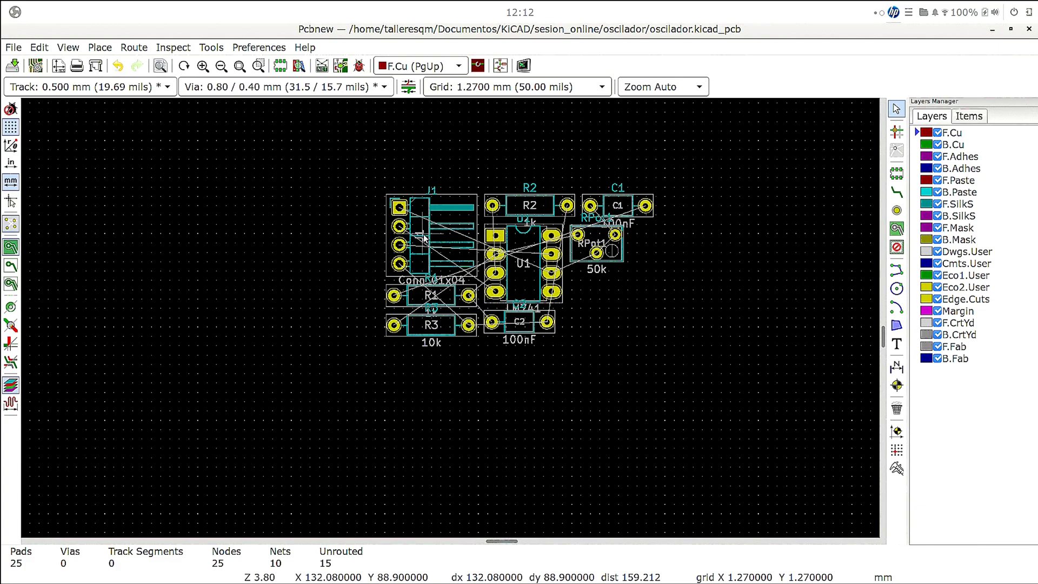
{"action": "right_click", "coordinate": [419, 234]}
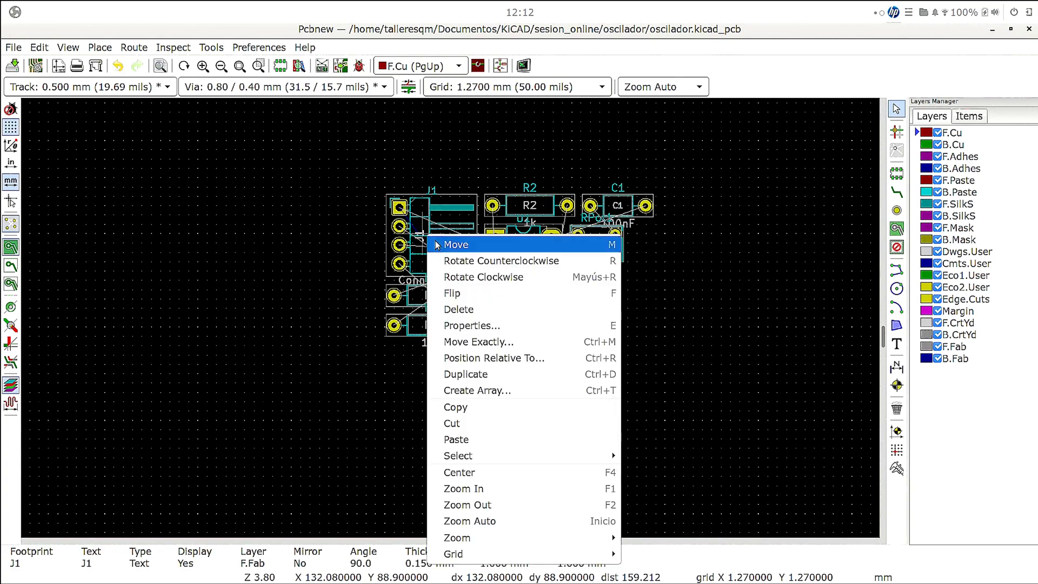
{"action": "key", "text": "Escape"}
{"action": "key", "text": "Escape"}
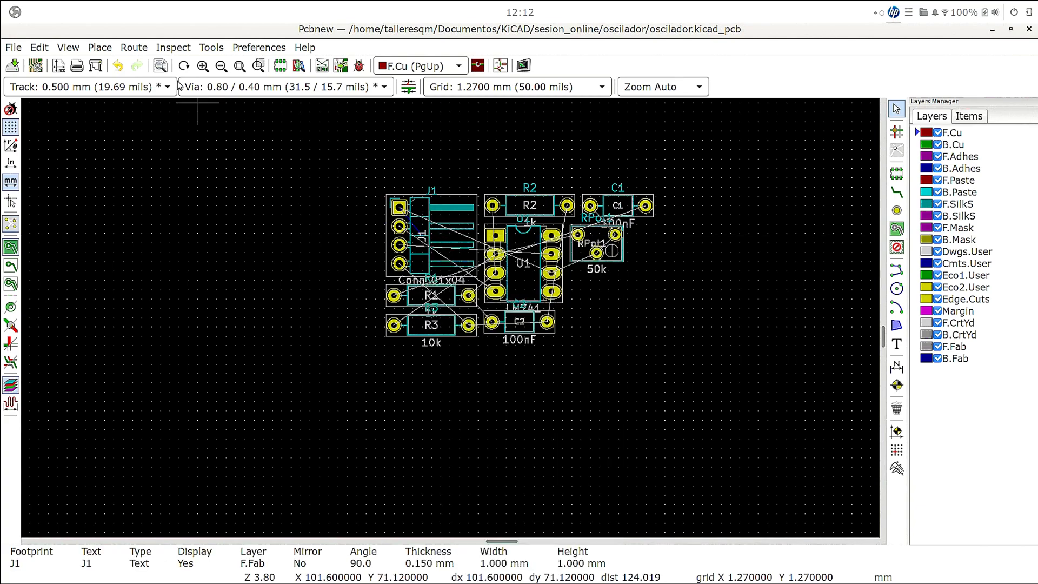
{"action": "left_click", "coordinate": [13, 47]}
{"action": "mouse_move", "coordinate": [68, 47]}
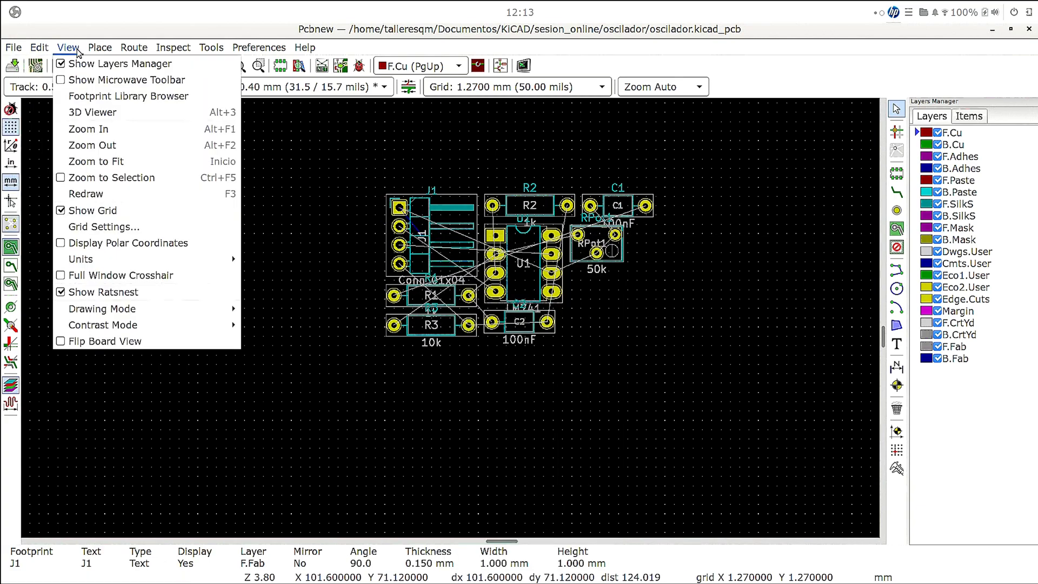
{"action": "mouse_move", "coordinate": [100, 47]}
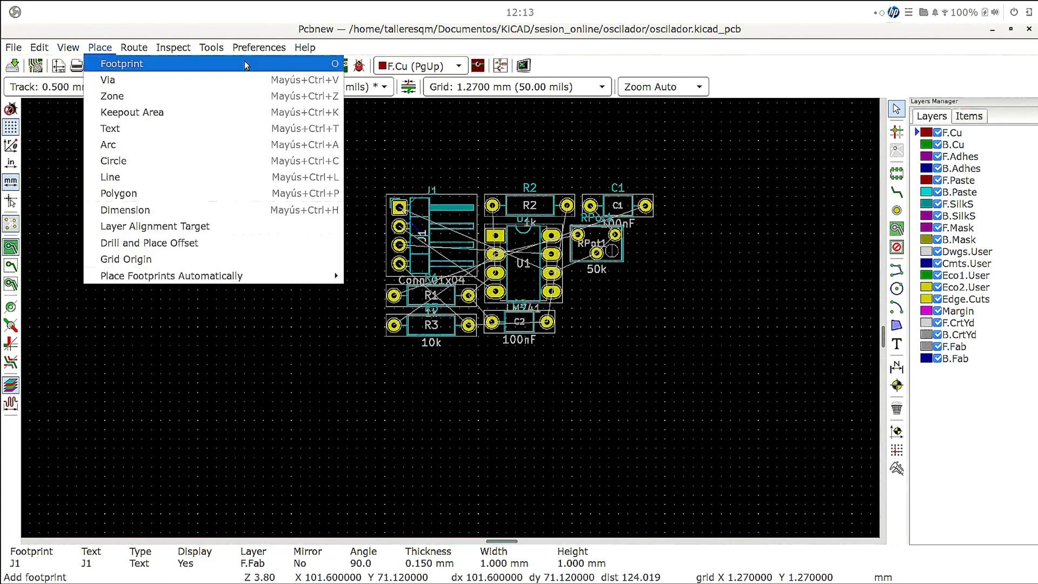
{"action": "left_click", "coordinate": [650, 164]}
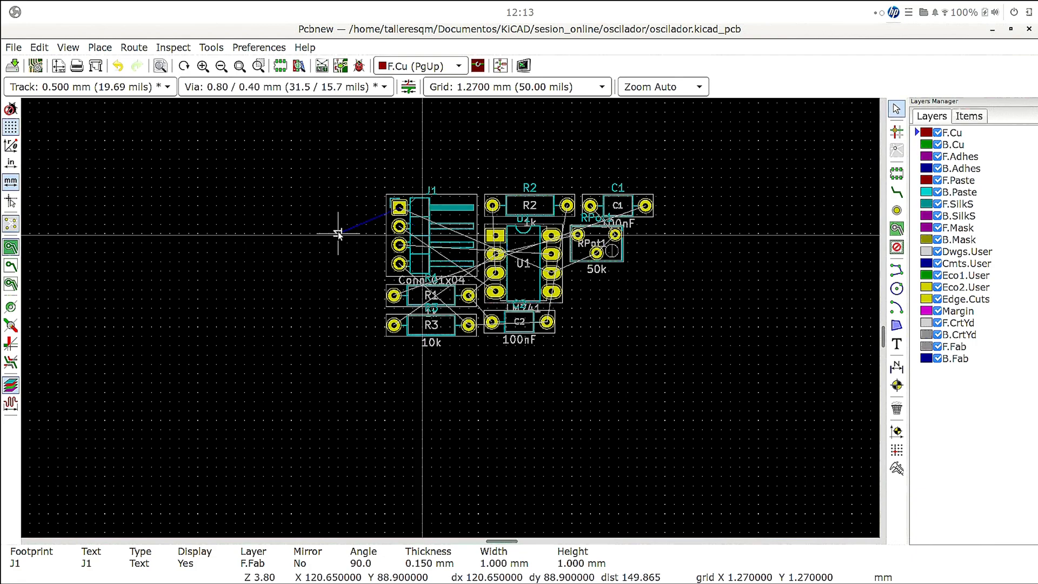
- Rotate connector J1 by 180 degrees and place it well to the left of the other components, with its pads facing them
{"action": "left_click", "coordinate": [422, 234]}
{"action": "left_click", "coordinate": [442, 250]}
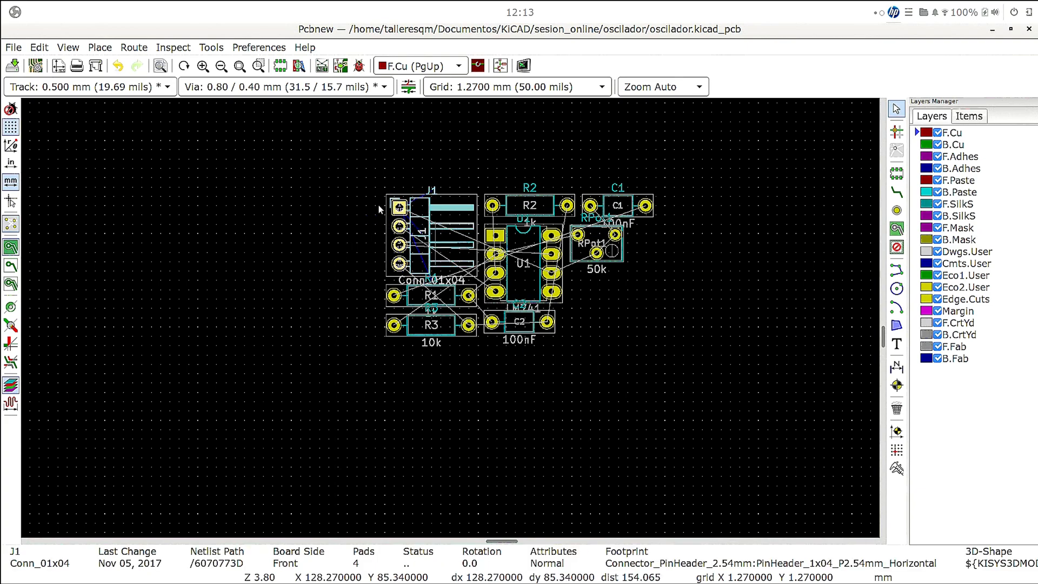
{"action": "key", "text": "m"}
{"action": "key", "text": "r"}
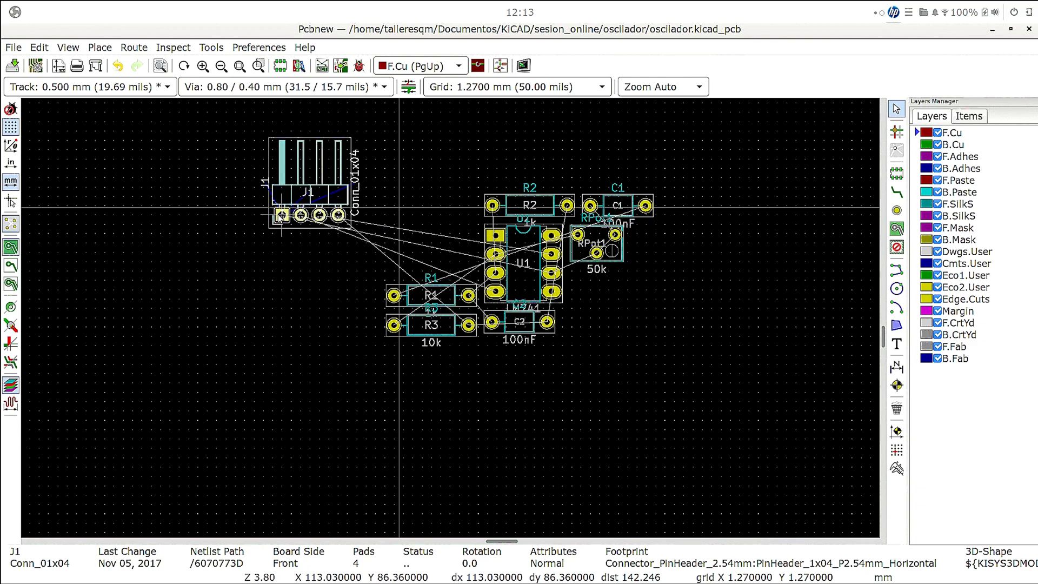
{"action": "key", "text": "r"}
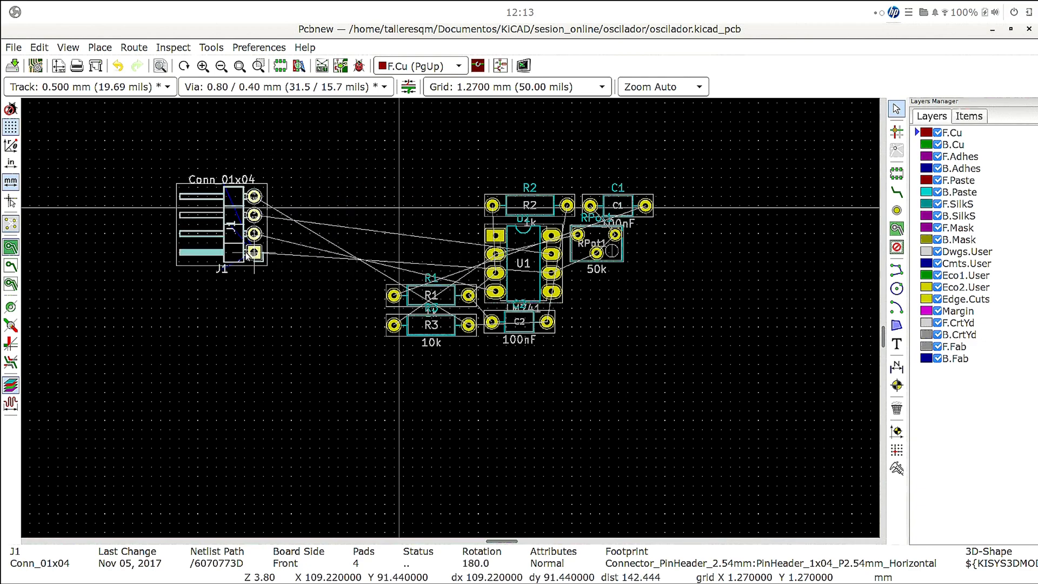
{"action": "left_click", "coordinate": [163, 248]}
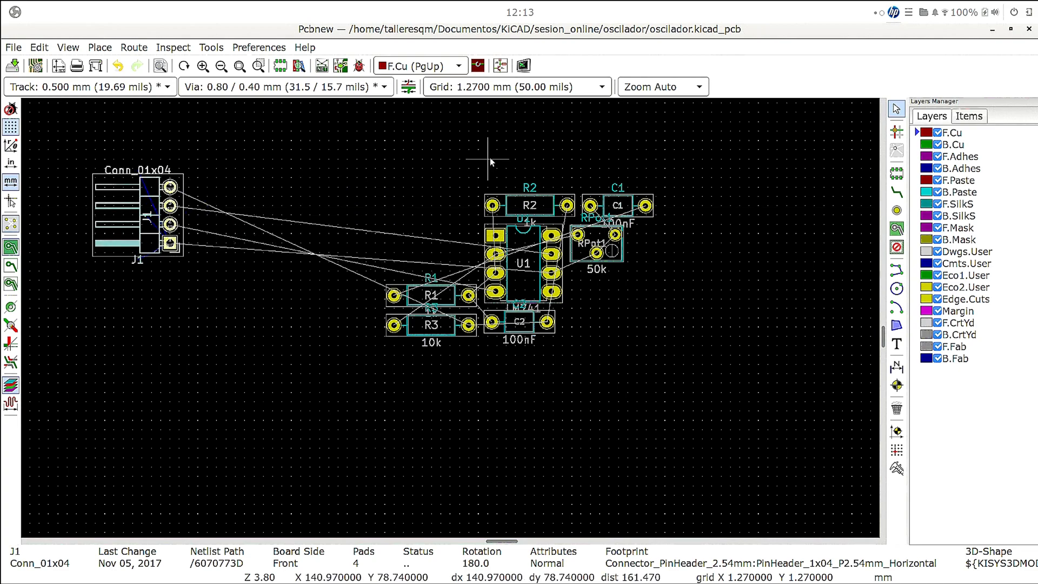
- Rotate the LM741 U1 by 180 degrees and place it just to the right of connector J1
{"action": "left_click", "coordinate": [529, 259]}
{"action": "key", "text": "m"}
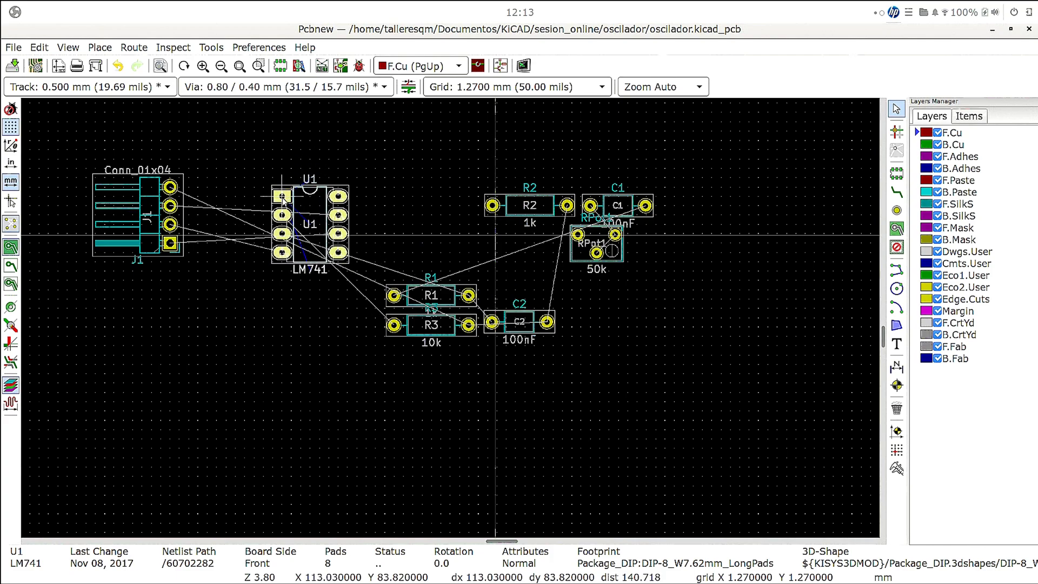
{"action": "key", "text": "r"}
{"action": "key", "text": "r"}
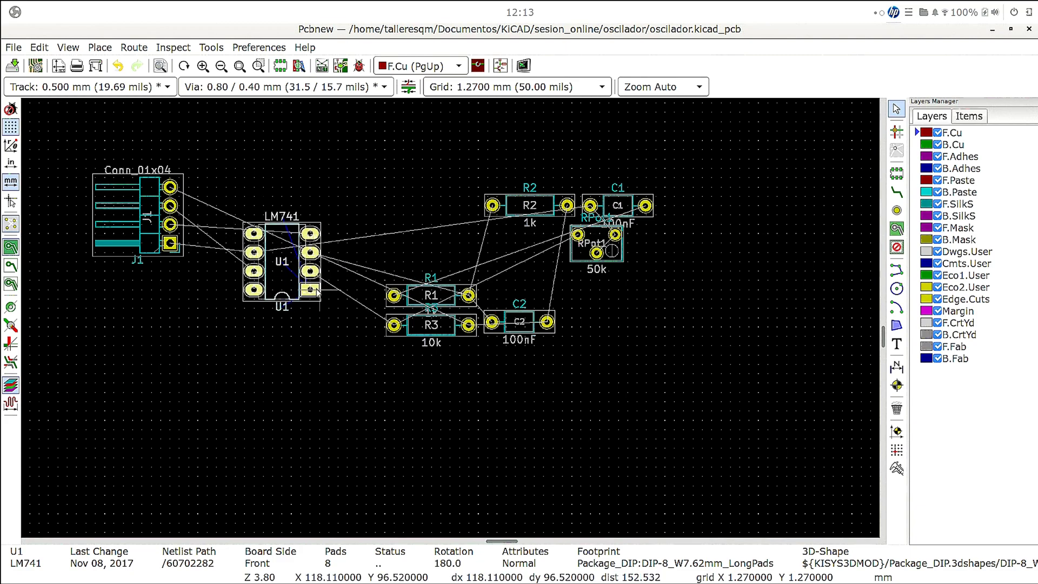
{"action": "left_click", "coordinate": [286, 272]}
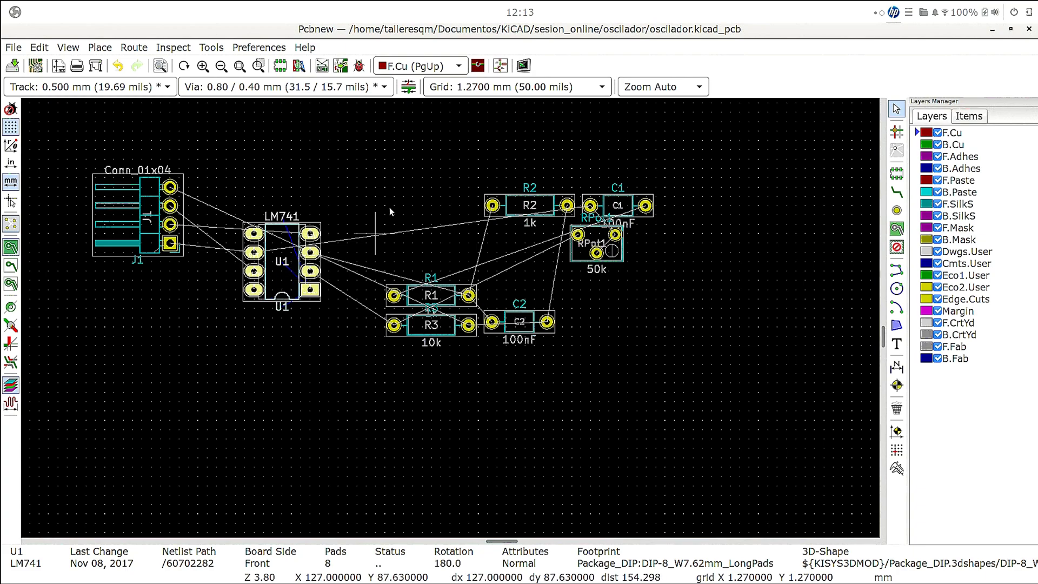
{"action": "left_click", "coordinate": [415, 191]}
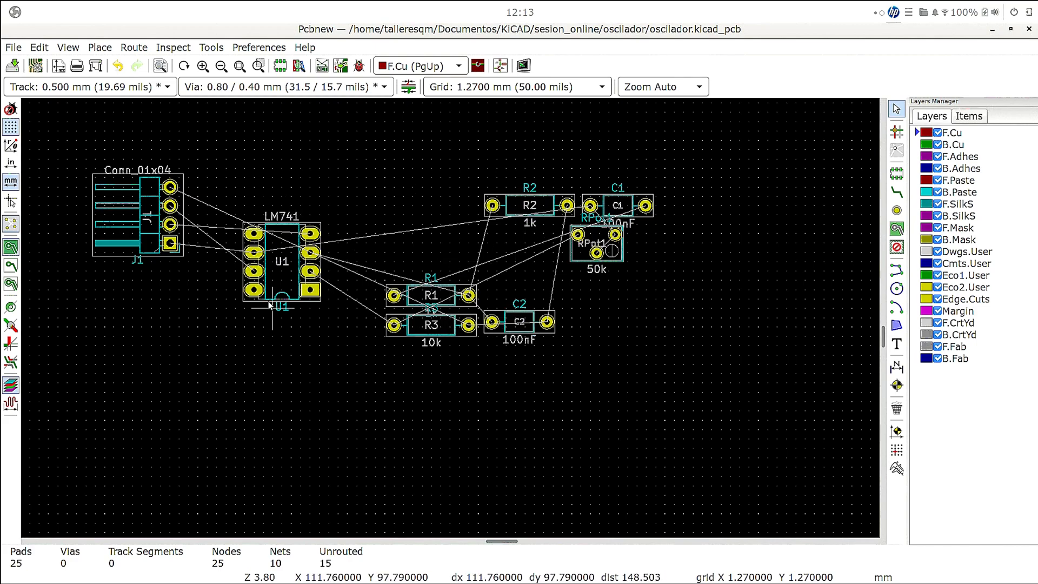
- Move resistor R1 directly above the LM741 U1
{"action": "left_click", "coordinate": [432, 297]}
{"action": "left_click", "coordinate": [446, 292]}
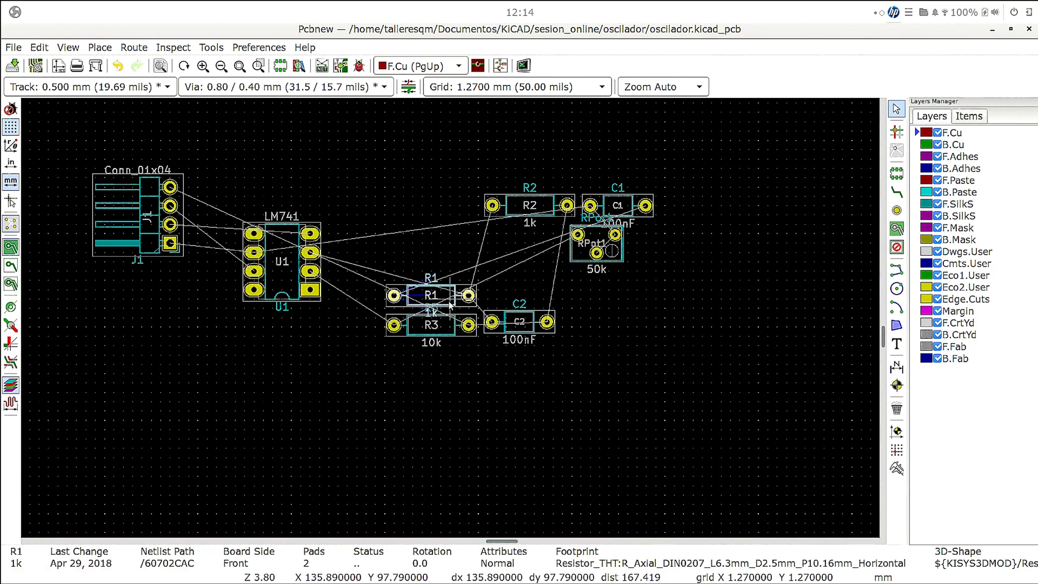
{"action": "key", "text": "m"}
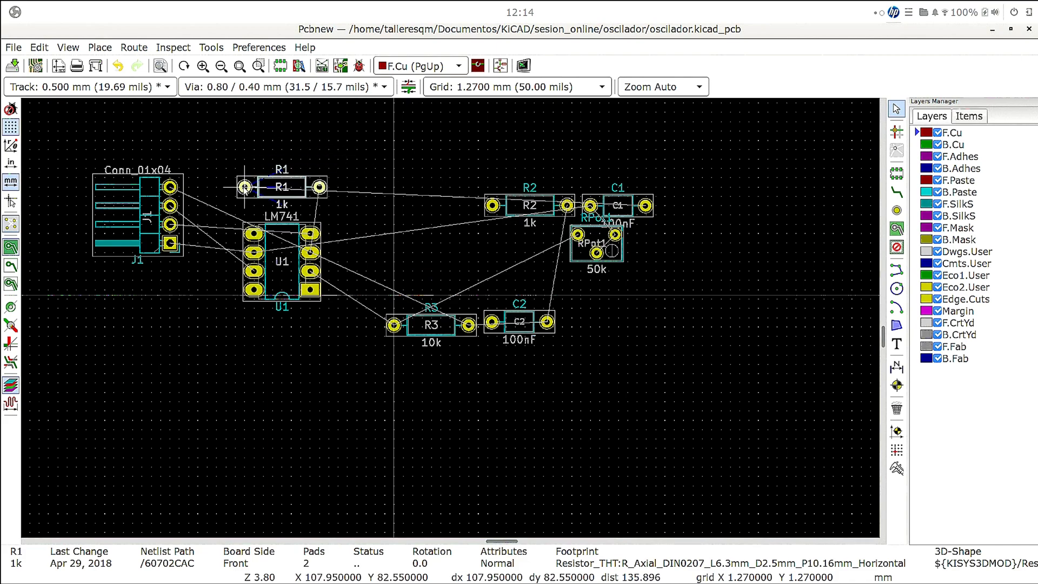
{"action": "left_click", "coordinate": [245, 186]}
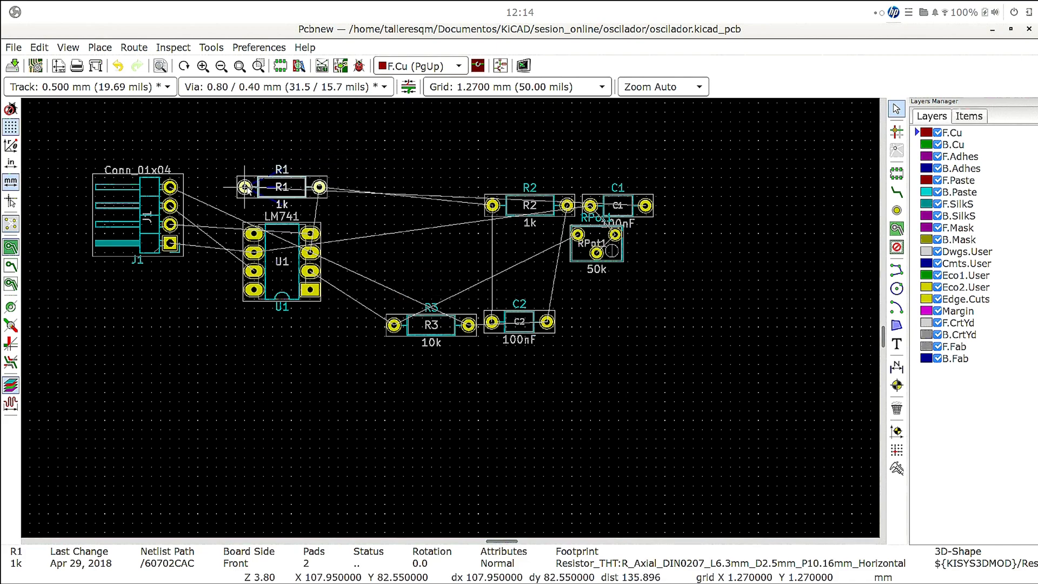
- Move capacitor C1 directly below U1, with its left pad in line with U1's left pad column
{"action": "left_click", "coordinate": [616, 206]}
{"action": "key", "text": "m"}
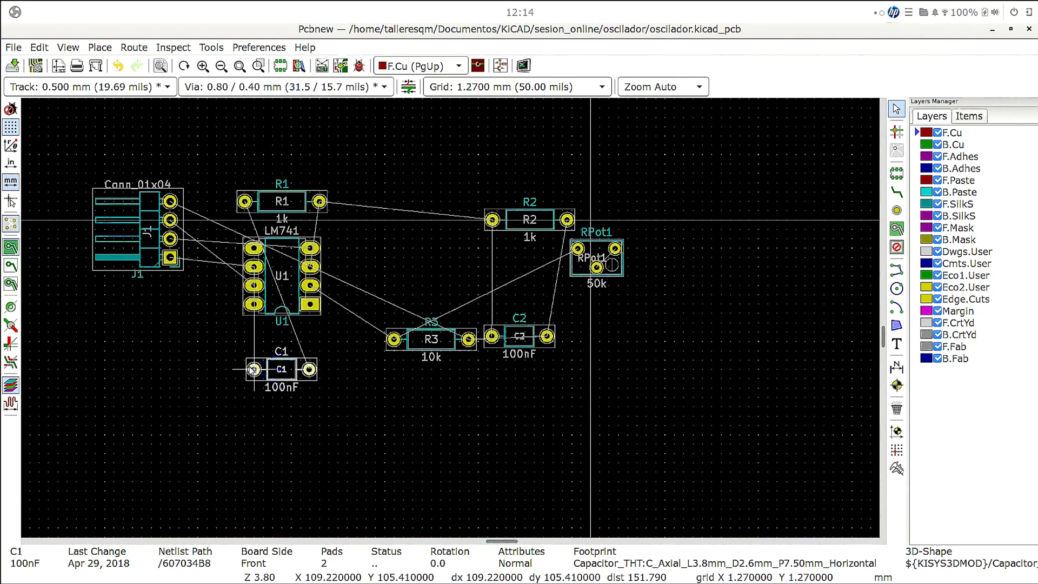
{"action": "left_click", "coordinate": [252, 352]}
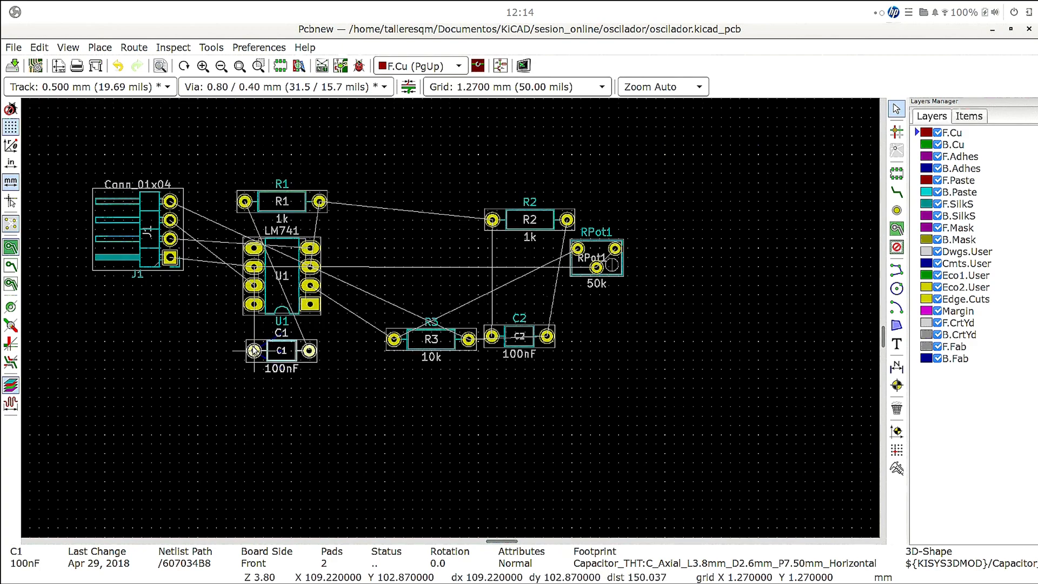
- Rotate resistor R1 by 180 degrees and place it just below C1, with their right pads vertically aligned
{"action": "left_click", "coordinate": [301, 206]}
{"action": "key", "text": "m"}
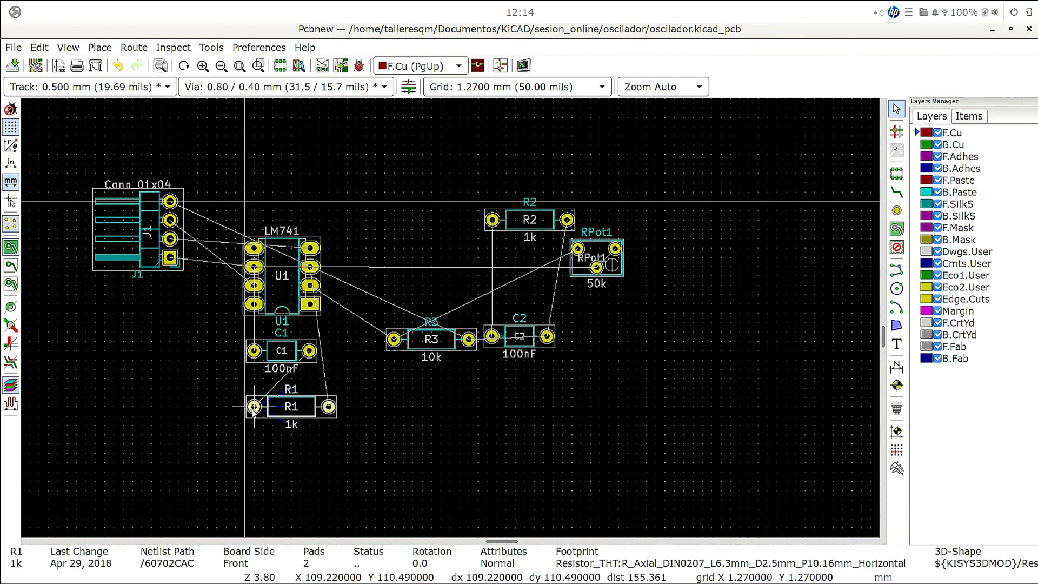
{"action": "key", "text": "r"}
{"action": "key", "text": "r"}
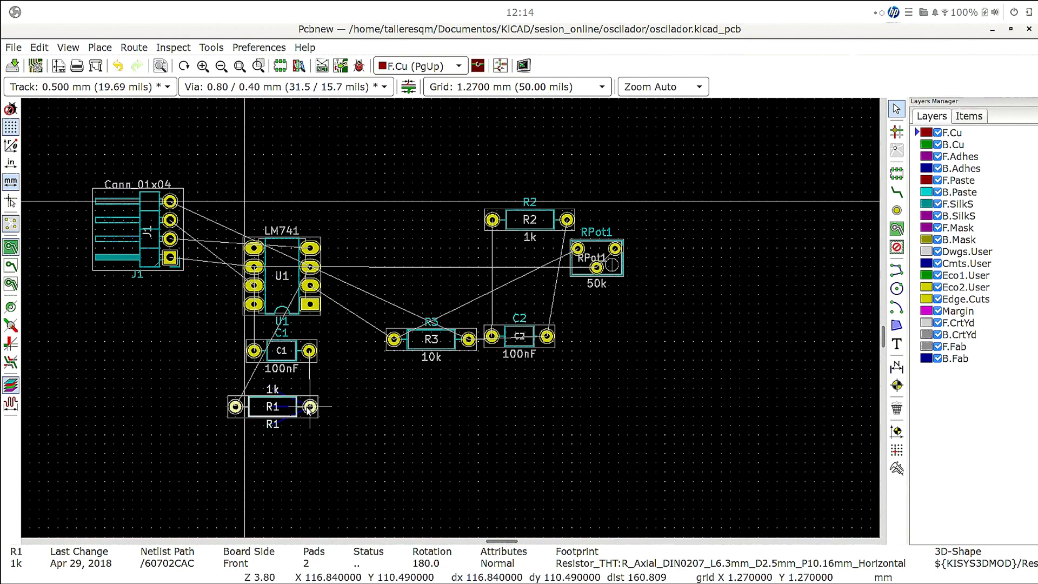
{"action": "left_click", "coordinate": [309, 409]}
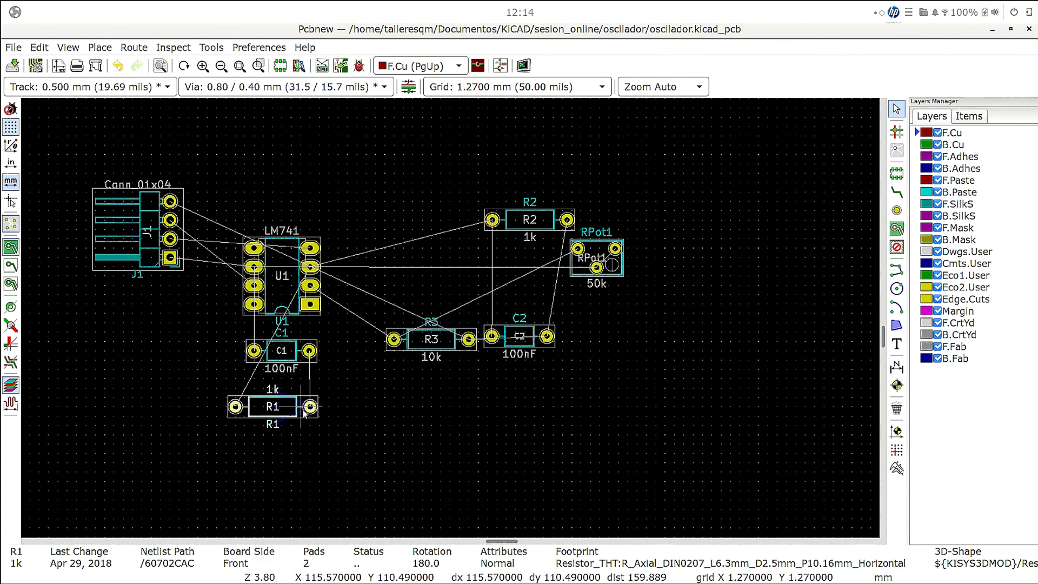
{"action": "key", "text": "m"}
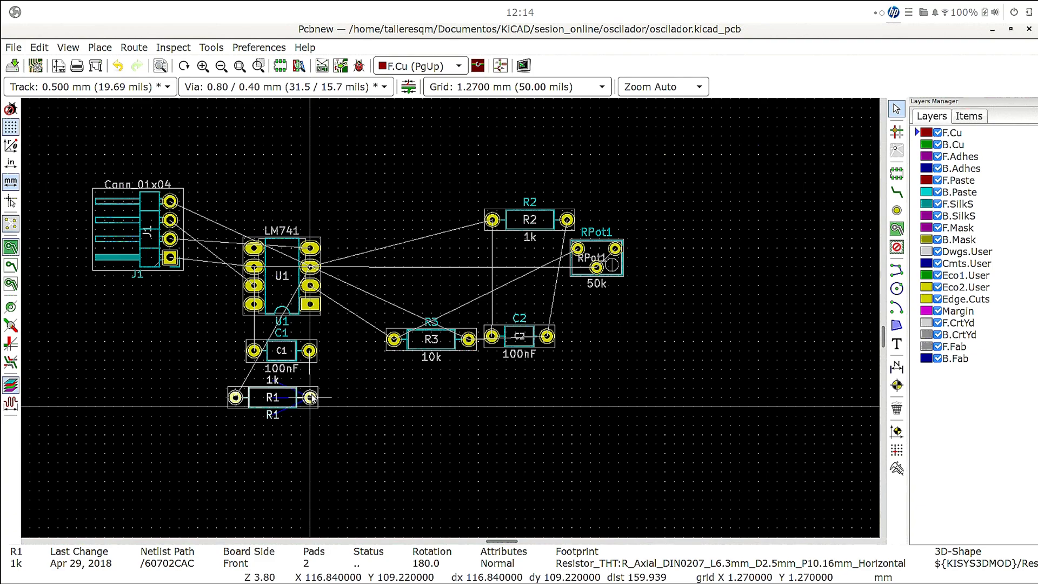
{"action": "left_click", "coordinate": [311, 397]}
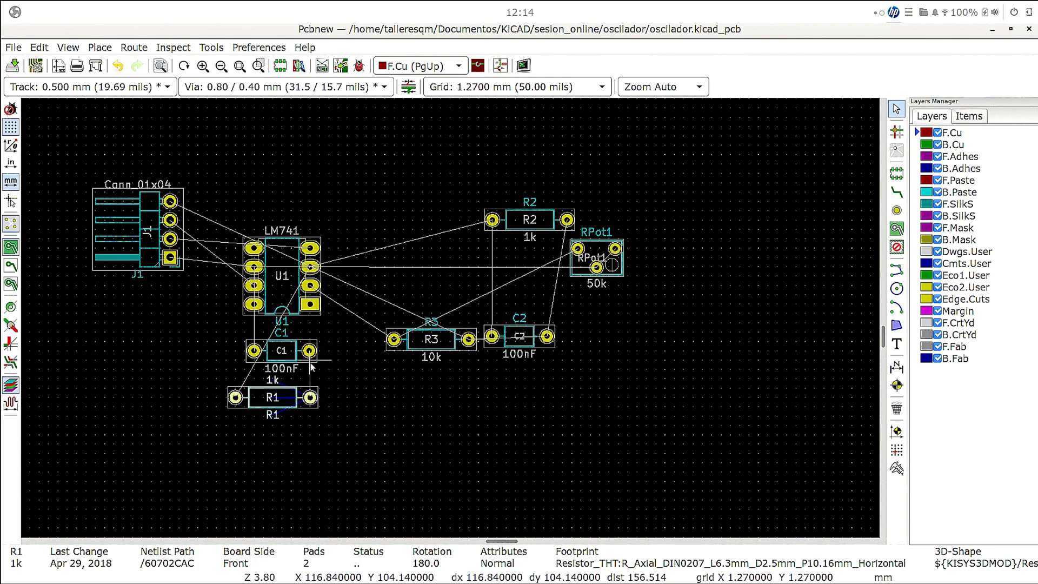
- Rotate resistor R3 to 90 degrees and place it upright to the right of U1, its lower pad level with U1's third right-hand pad
{"action": "left_click", "coordinate": [436, 342]}
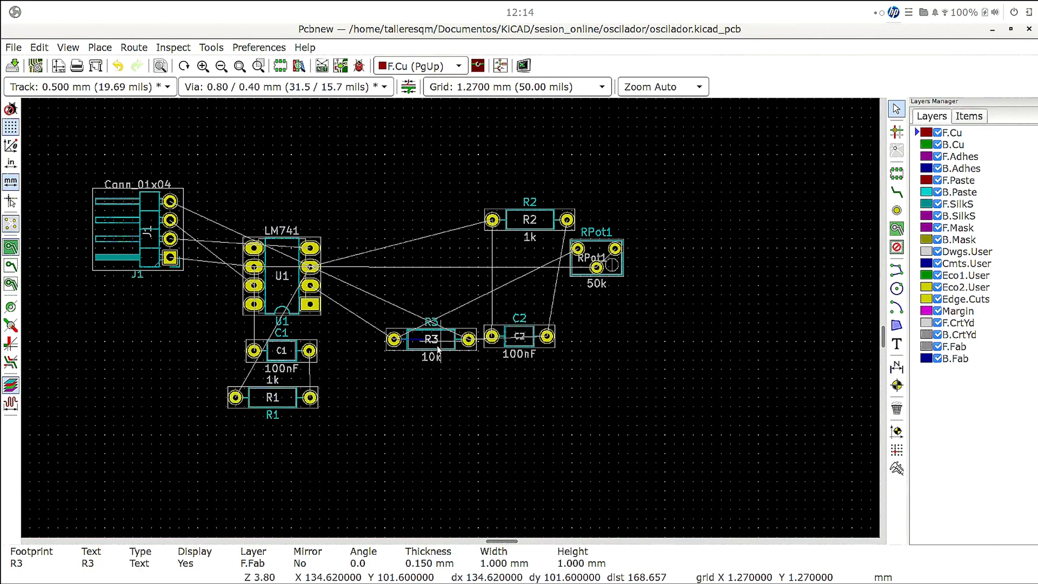
{"action": "key", "text": "m"}
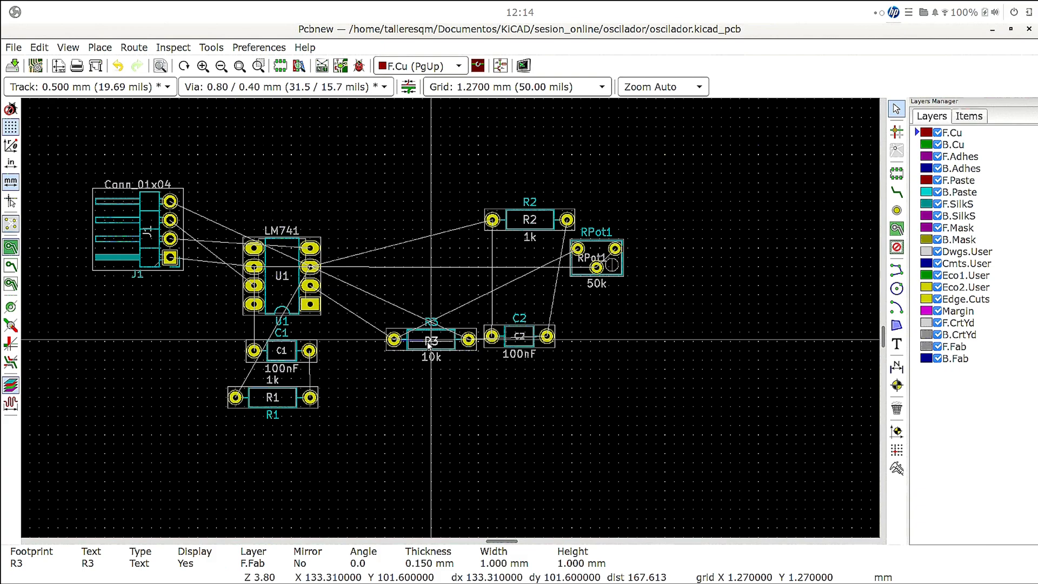
{"action": "left_click", "coordinate": [453, 349]}
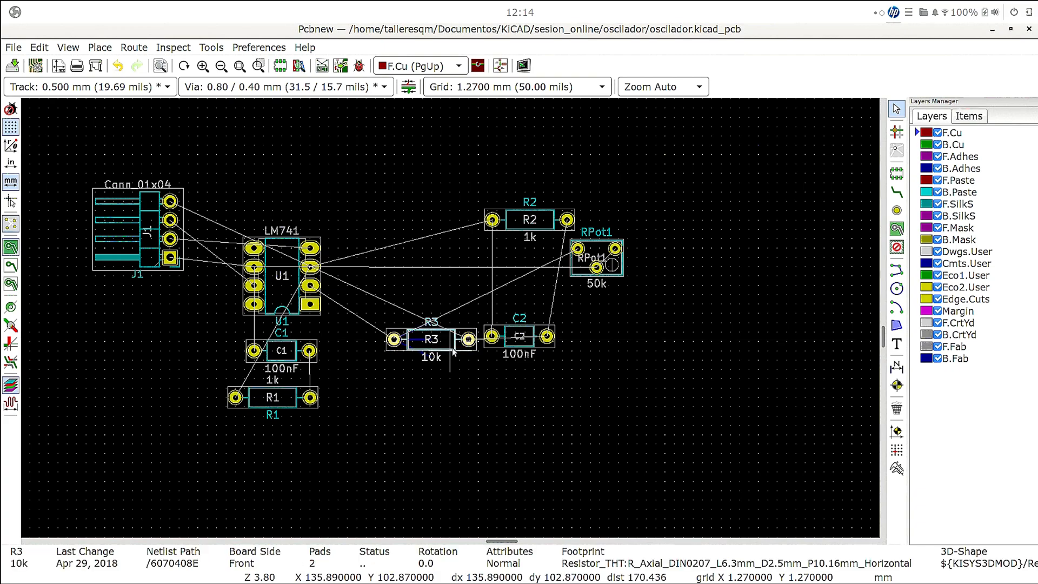
{"action": "key", "text": "m"}
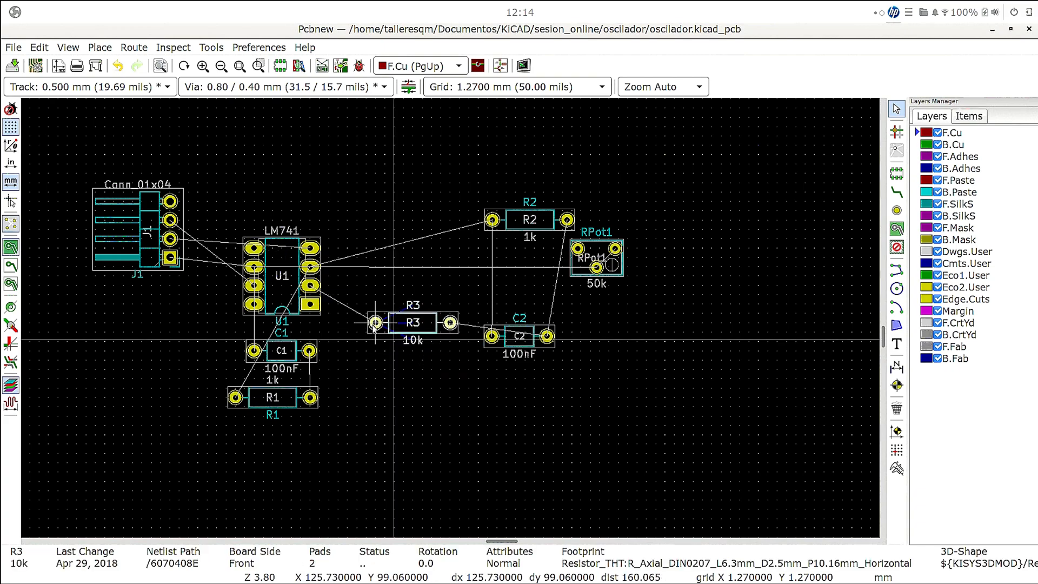
{"action": "key", "text": "r"}
{"action": "key", "text": "r"}
{"action": "key", "text": "r"}
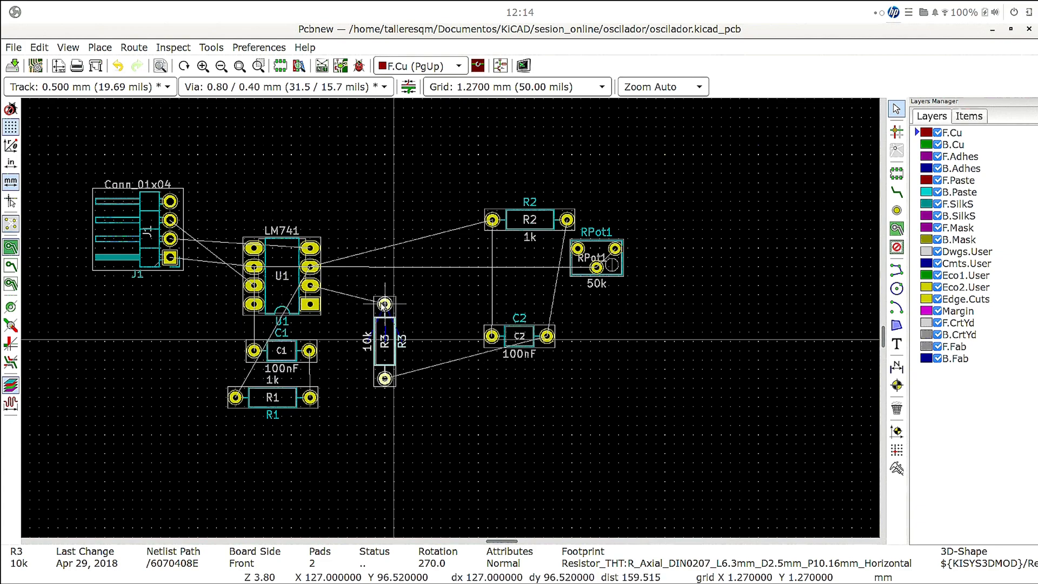
{"action": "key", "text": "r"}
{"action": "key", "text": "r"}
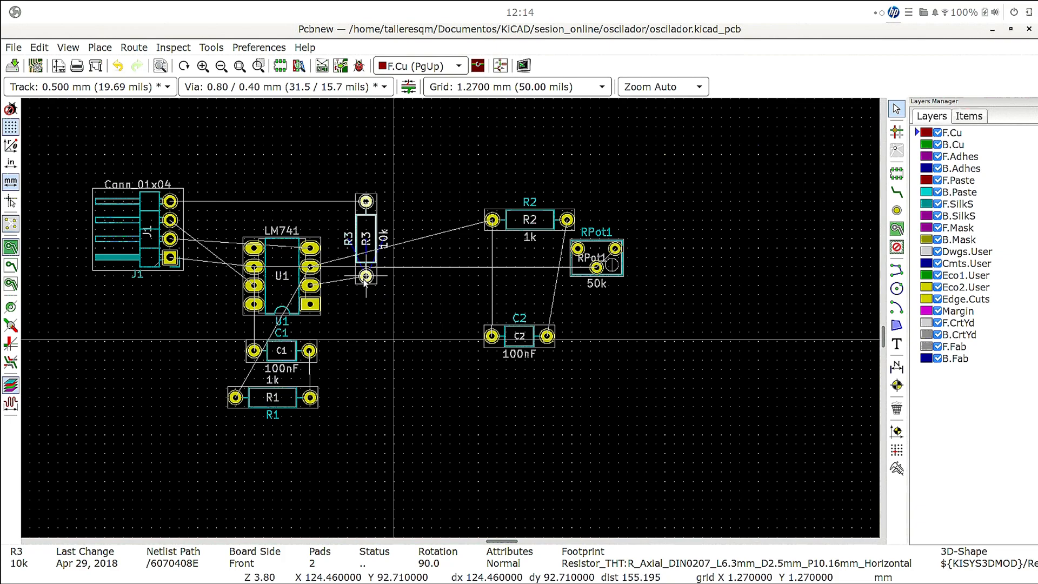
{"action": "left_click", "coordinate": [357, 284]}
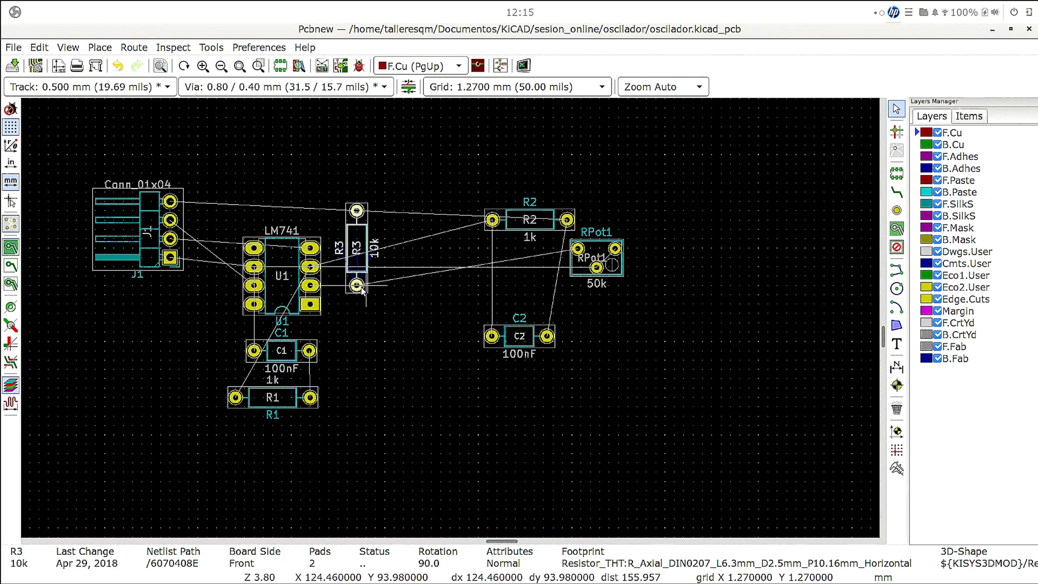
- Rotate potentiometer RPot1 by 180 degrees and place it directly above U1
{"action": "left_click", "coordinate": [599, 254]}
{"action": "key", "text": "m"}
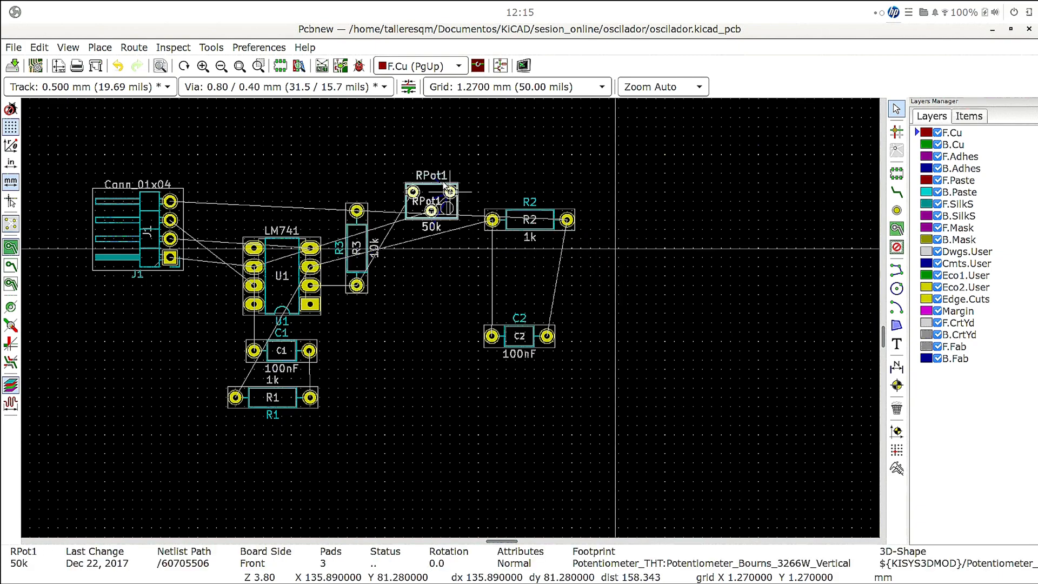
{"action": "key", "text": "r"}
{"action": "key", "text": "r"}
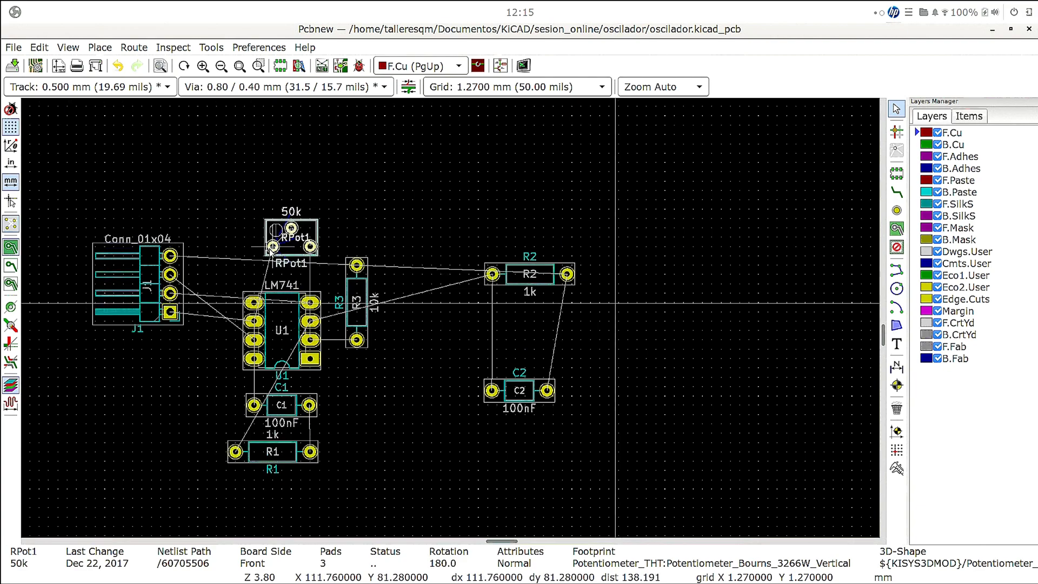
{"action": "left_click", "coordinate": [270, 251]}
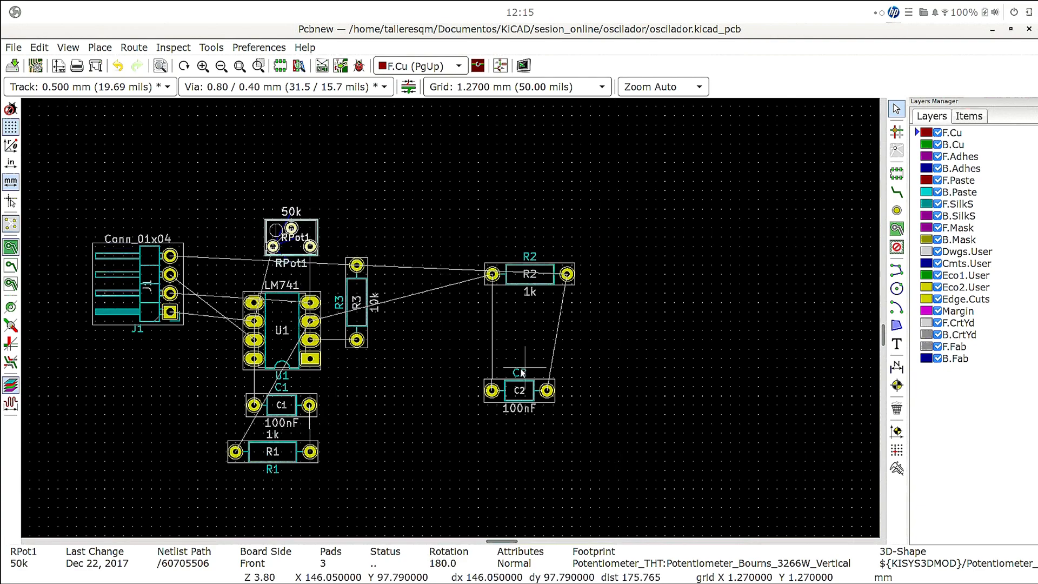
- Rotate resistor R2 to 270 degrees and place it upright directly below R3, in line with R3's pads
{"action": "left_click", "coordinate": [536, 274]}
{"action": "key", "text": "m"}
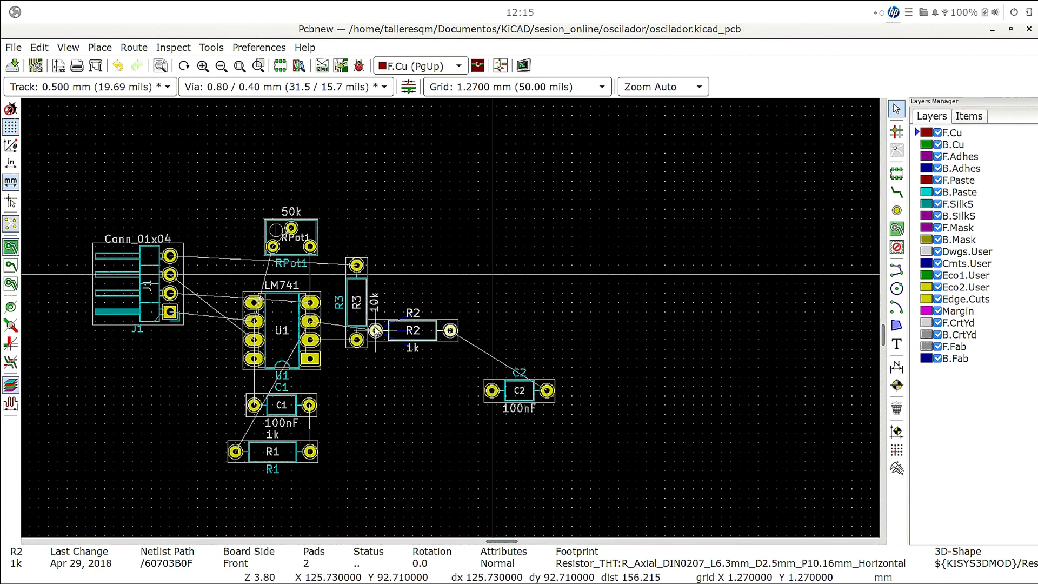
{"action": "key", "text": "r"}
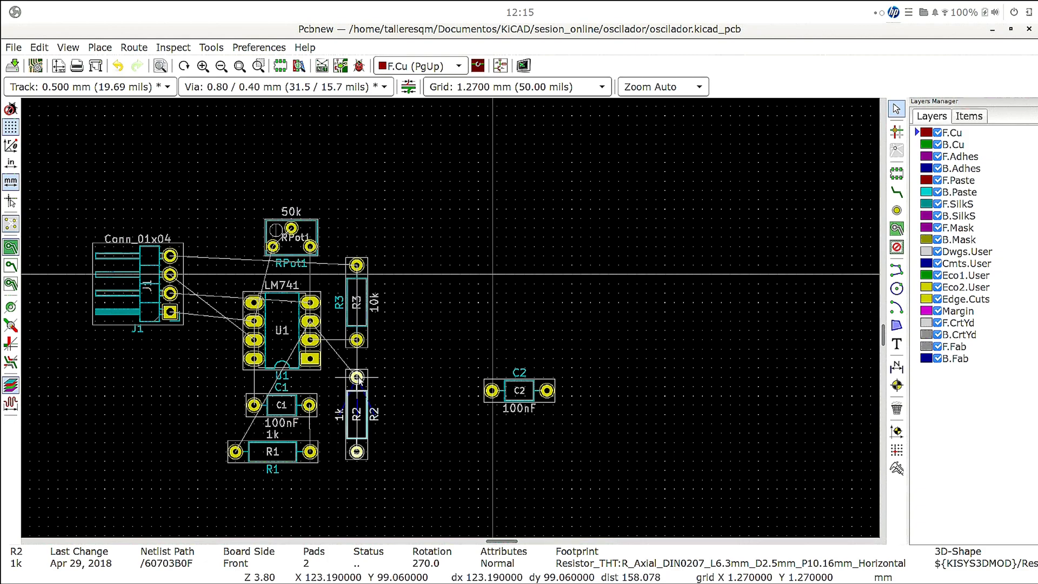
{"action": "left_click", "coordinate": [358, 379]}
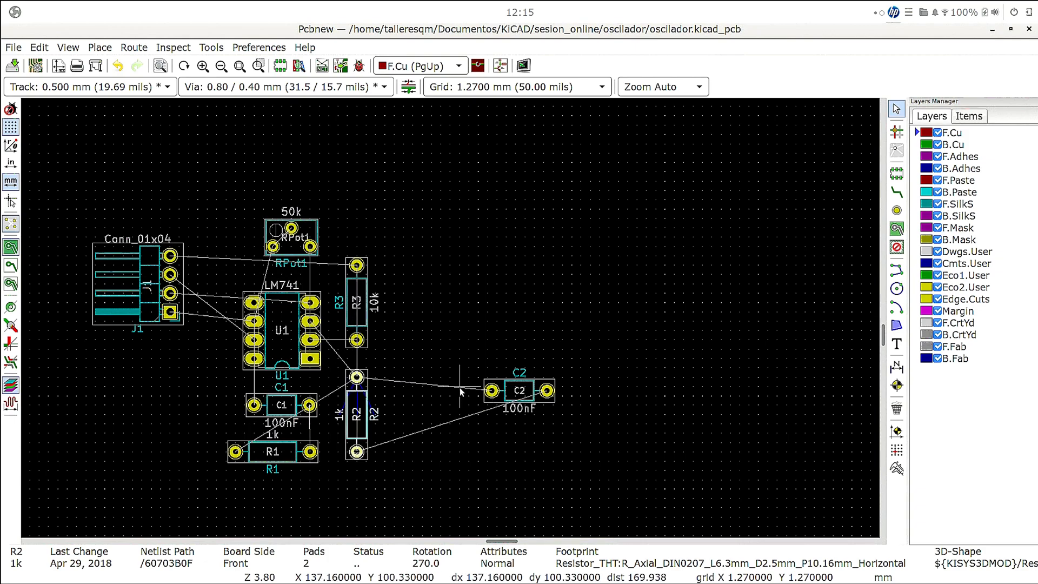
- Rotate capacitor C2 to 270 degrees and place it upright just to the right of R2, within R2's height
{"action": "left_click", "coordinate": [512, 396]}
{"action": "key", "text": "m"}
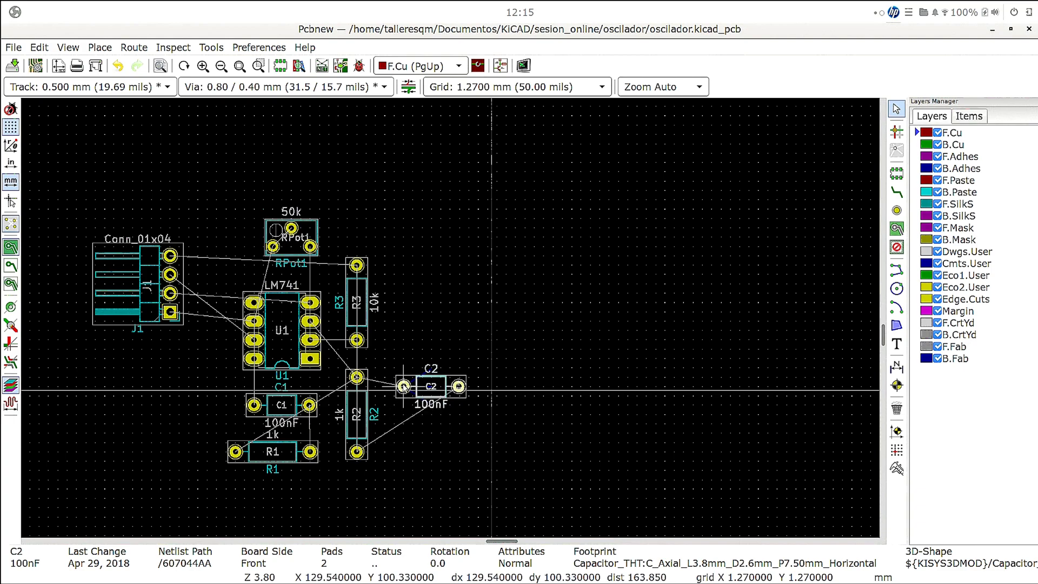
{"action": "key", "text": "r"}
{"action": "key", "text": "r"}
{"action": "key", "text": "r"}
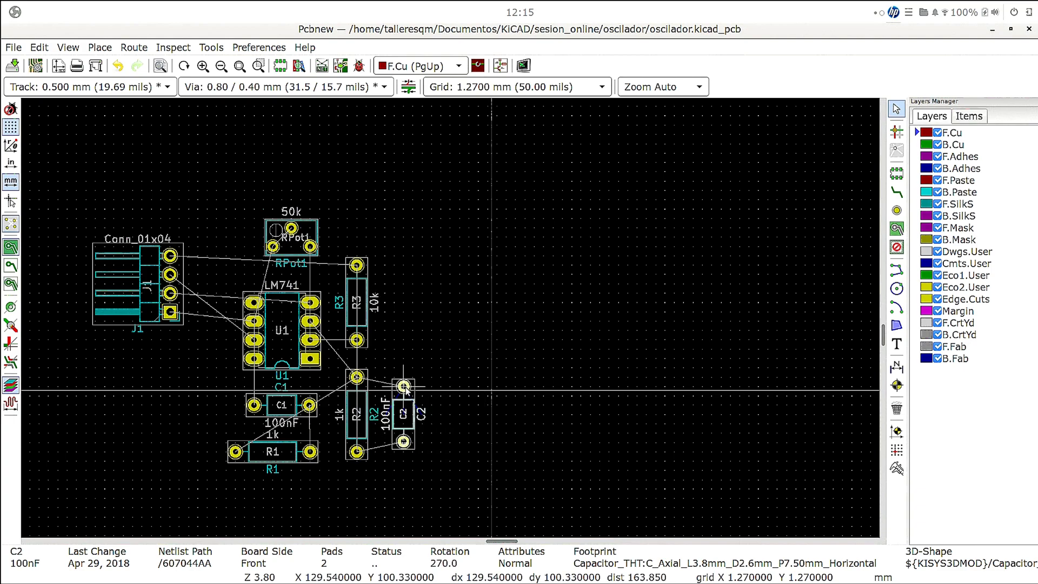
{"action": "left_click", "coordinate": [492, 385]}
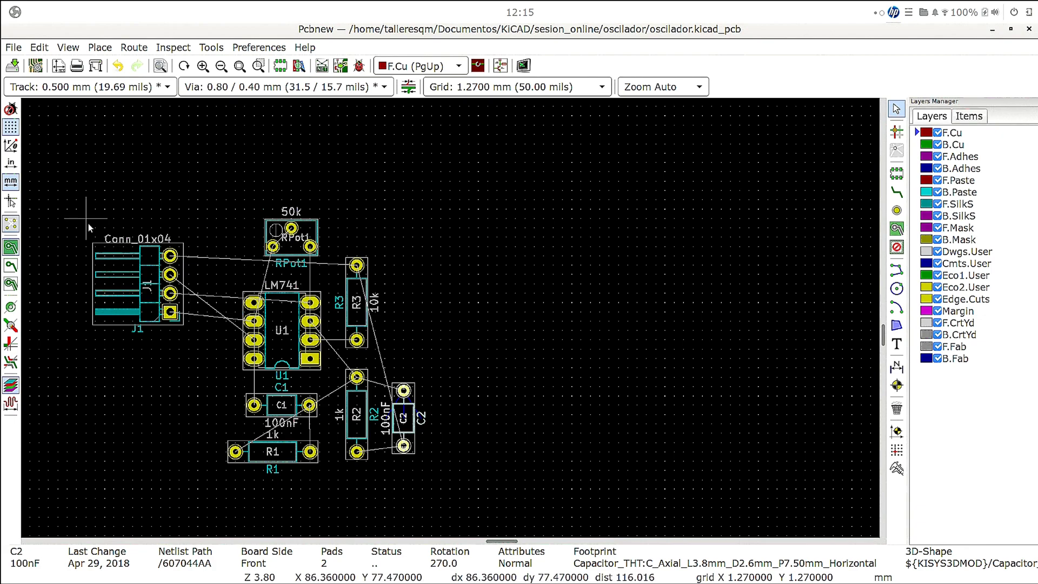
- Move connector J1 down and slightly closer to U1 so its four pads line up with U1's left-hand pads
{"action": "left_click", "coordinate": [156, 279]}
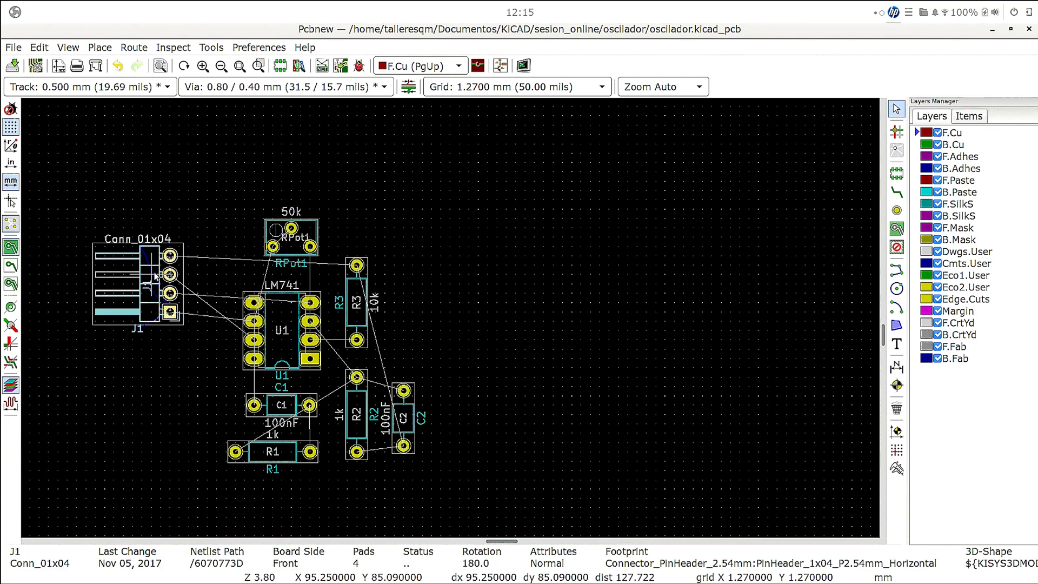
{"action": "key", "text": "m"}
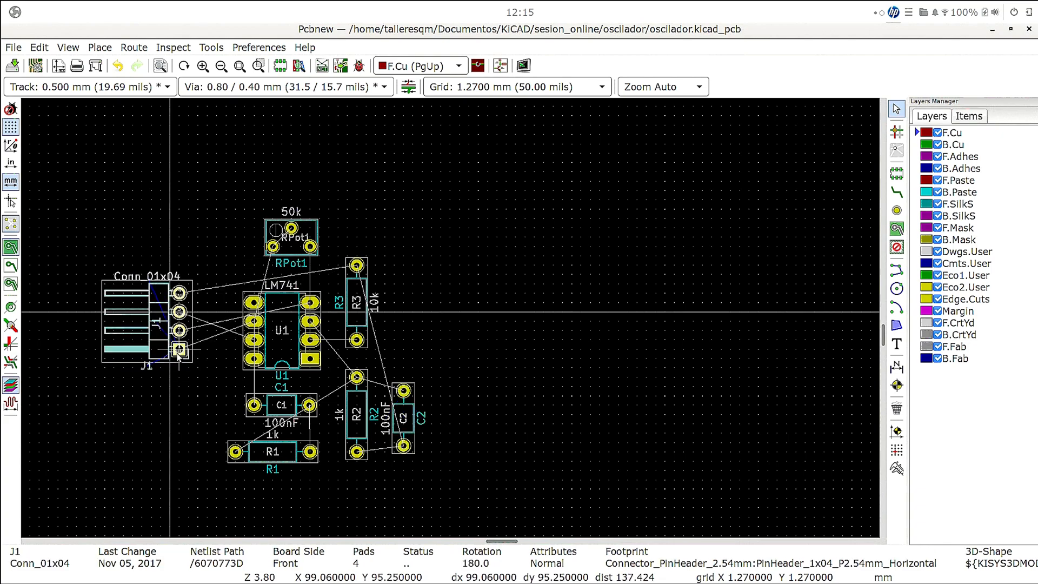
{"action": "left_click", "coordinate": [178, 361]}
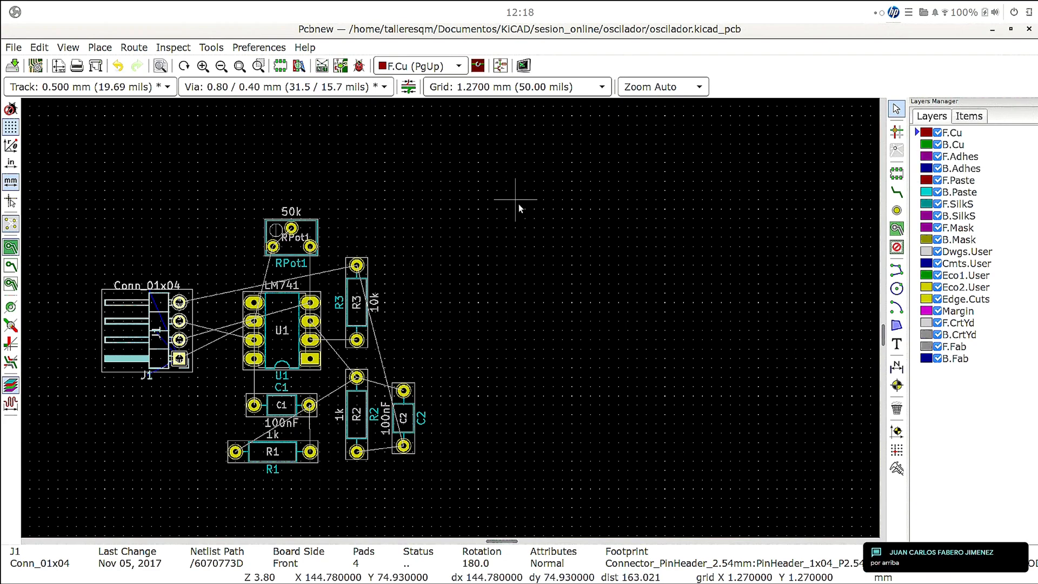
- Route F.Cu tracks from R2's lower pad to C2's lower pad and on up around R3 to its upper pad
{"action": "left_click", "coordinate": [896, 192]}
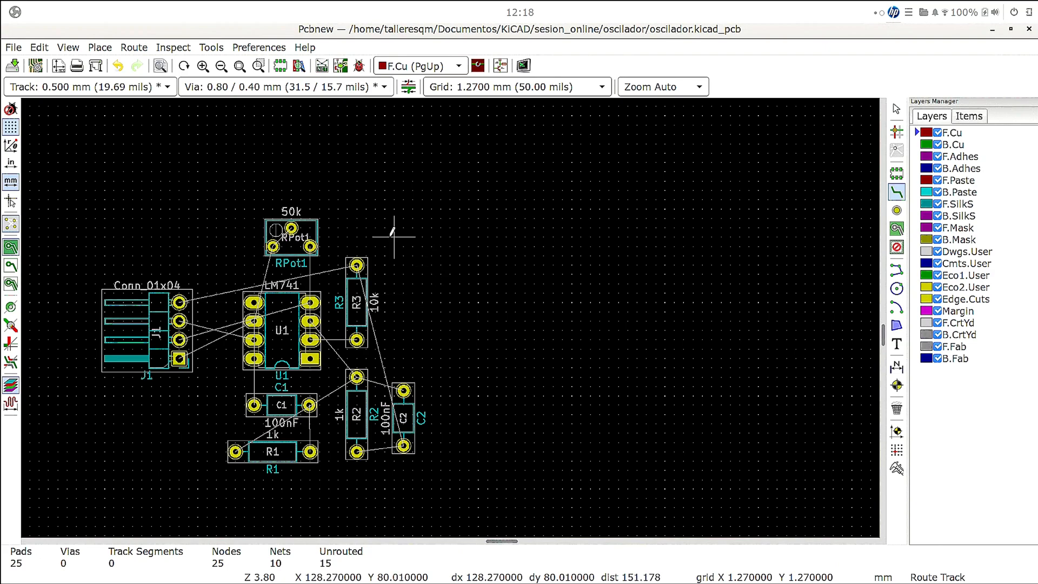
{"action": "left_click", "coordinate": [357, 450]}
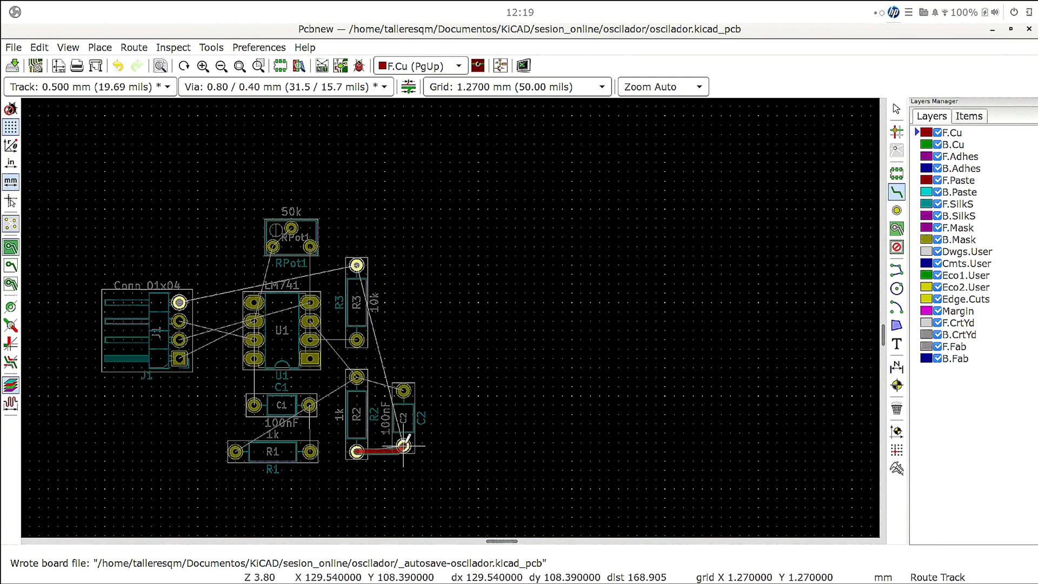
{"action": "left_click", "coordinate": [404, 444]}
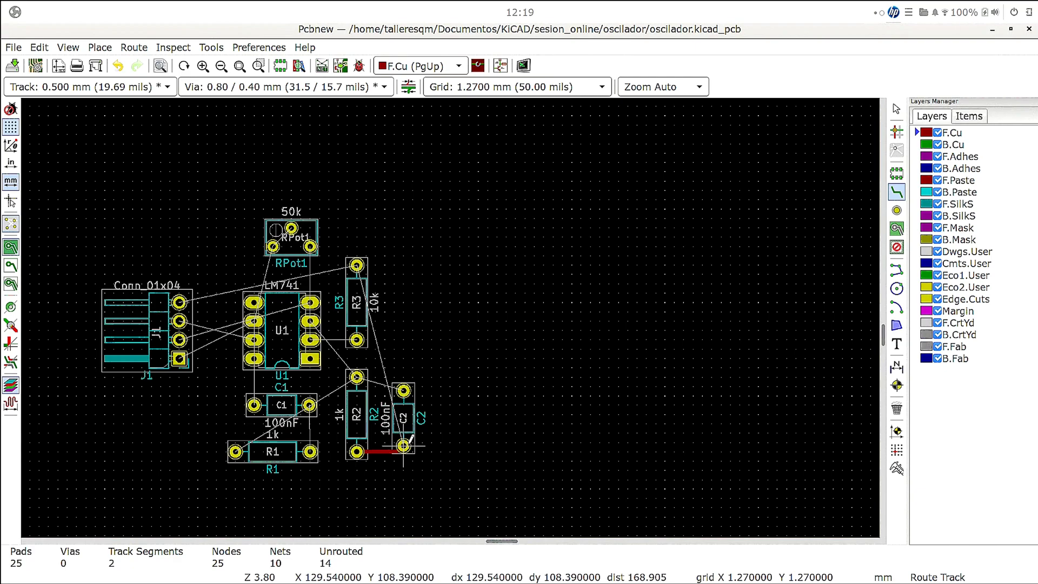
{"action": "left_click", "coordinate": [403, 444]}
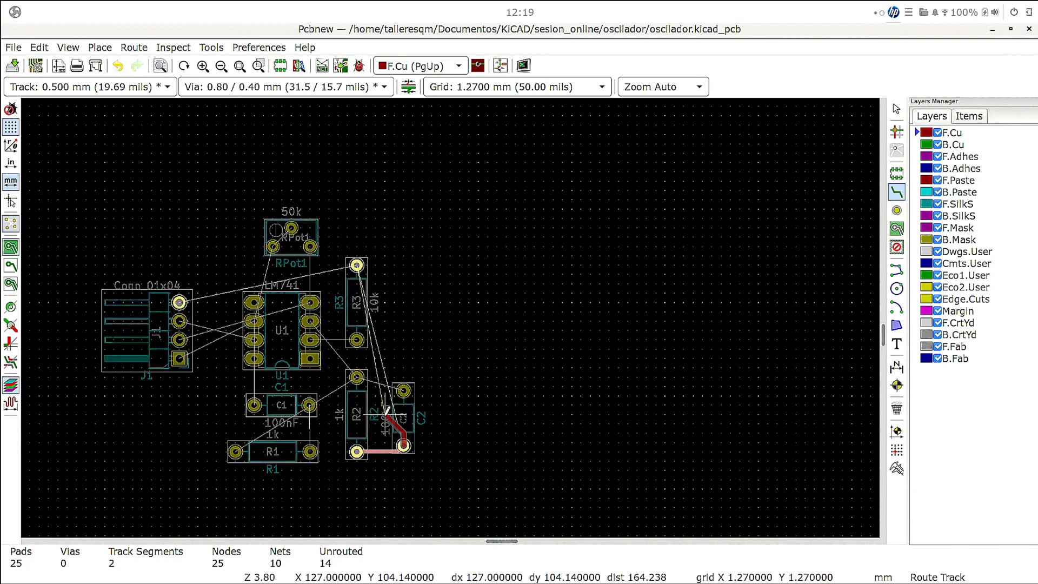
{"action": "left_click", "coordinate": [385, 415]}
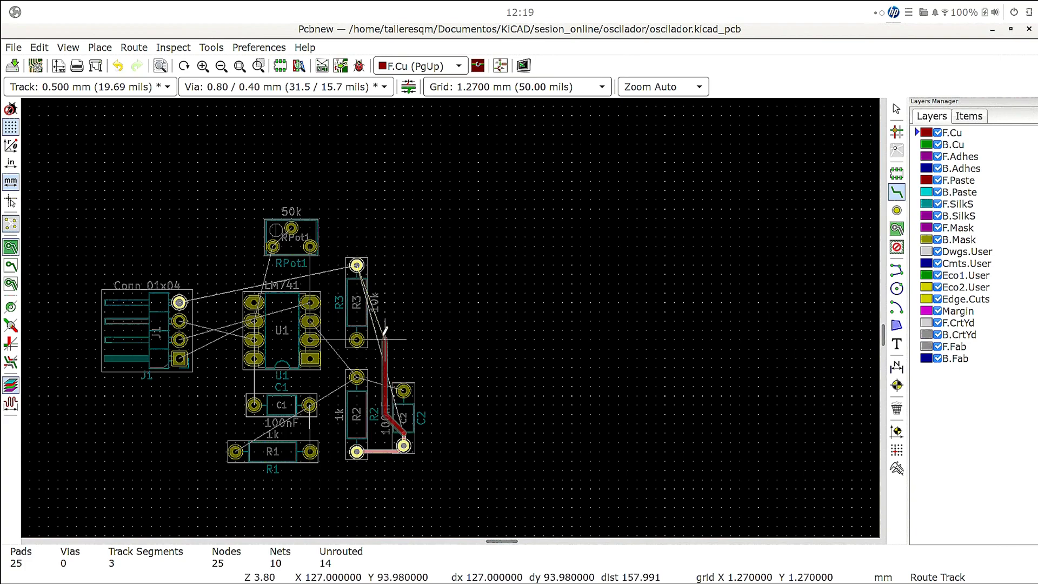
{"action": "left_click", "coordinate": [381, 272]}
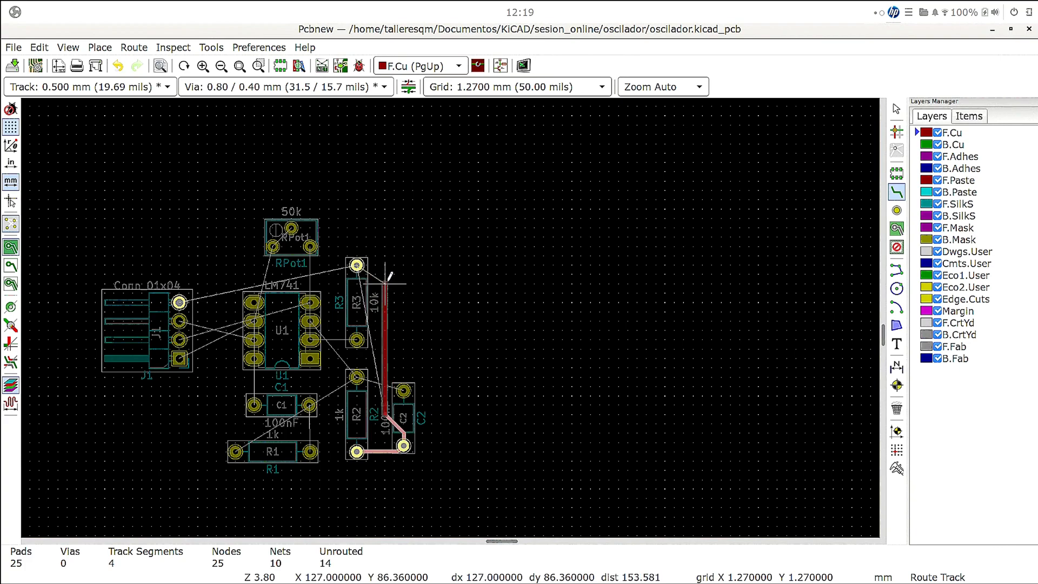
{"action": "left_click", "coordinate": [357, 264]}
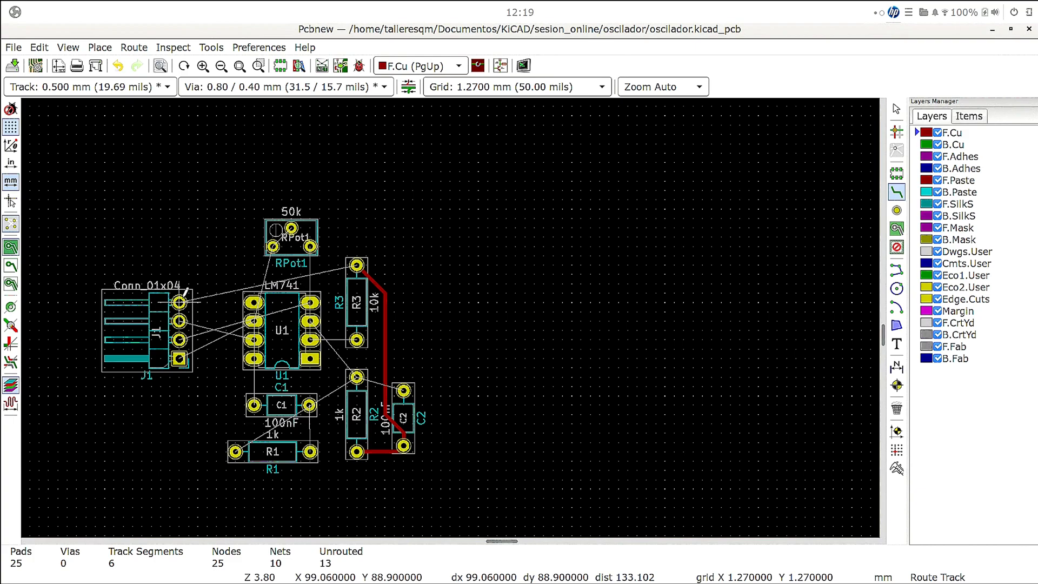
- Route an F.Cu track from J1's uppermost pad, passing between RPot1 and U1, to R3's upper pad
{"action": "left_click", "coordinate": [183, 295]}
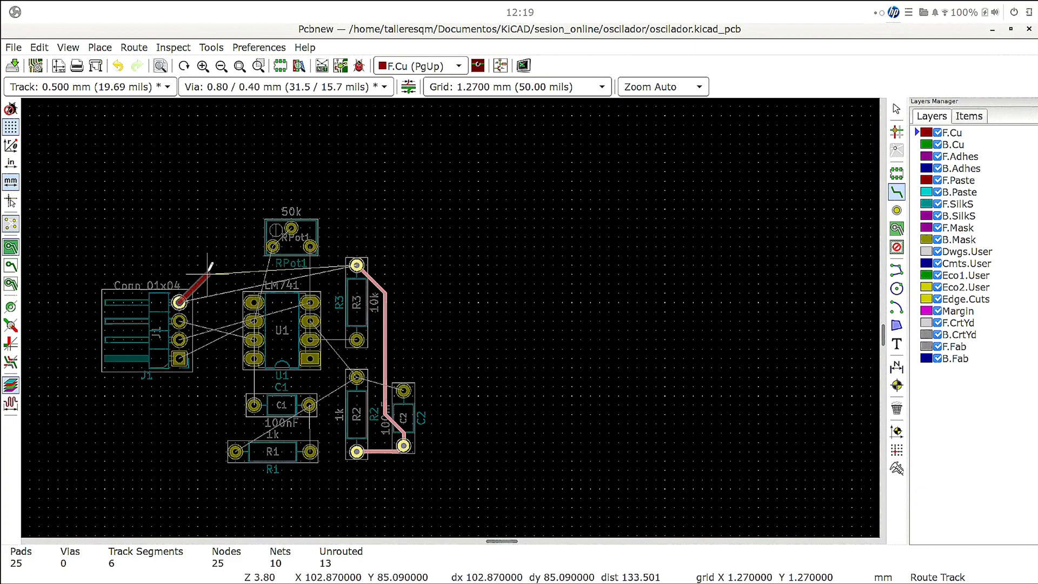
{"action": "left_click", "coordinate": [208, 271]}
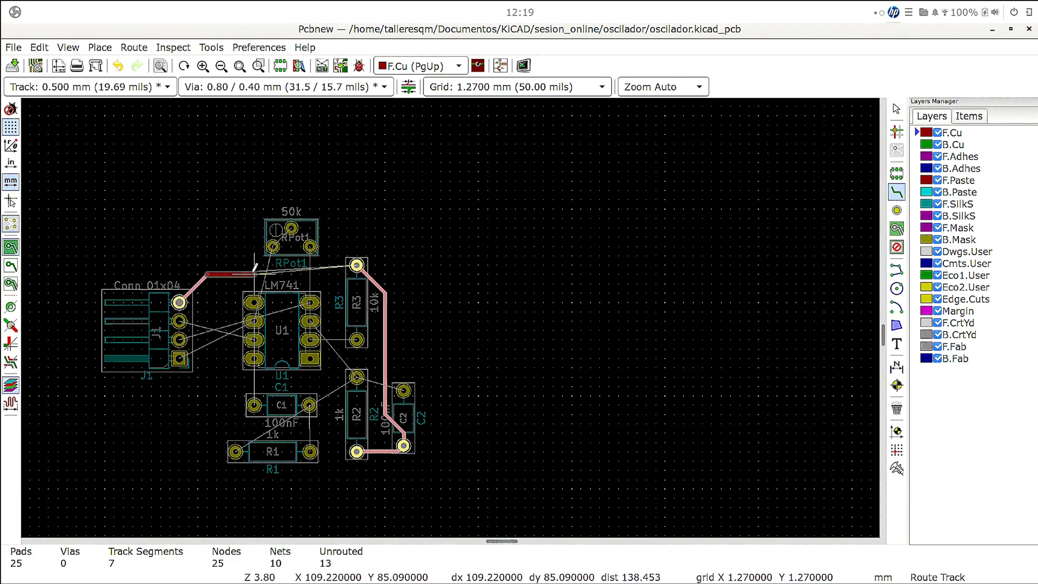
{"action": "left_click", "coordinate": [341, 271]}
{"action": "left_click", "coordinate": [356, 264]}
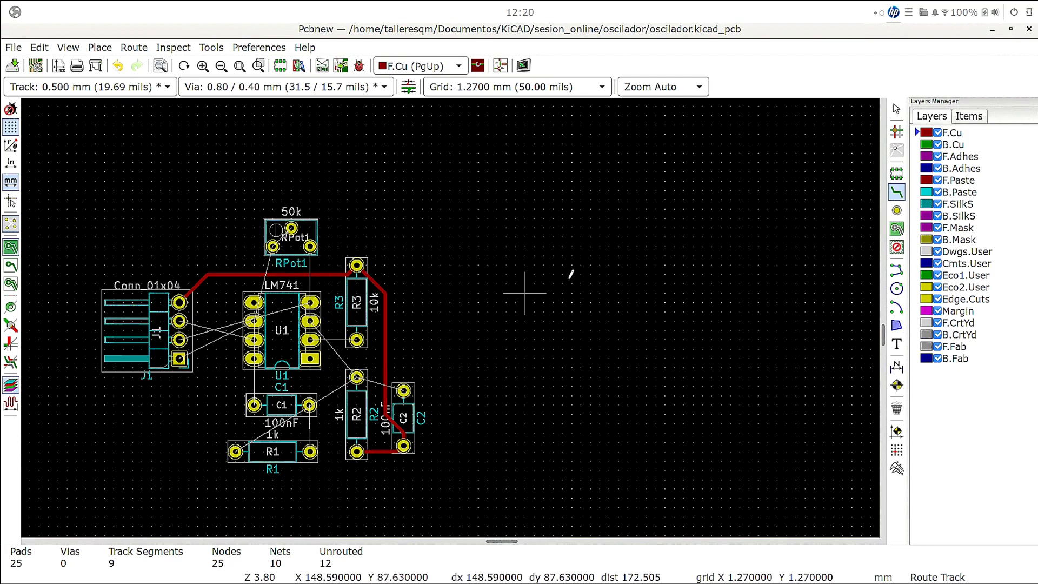
- Route a B.Cu track from R2's upper pad to C2's upper pad
{"action": "left_click", "coordinate": [956, 145]}
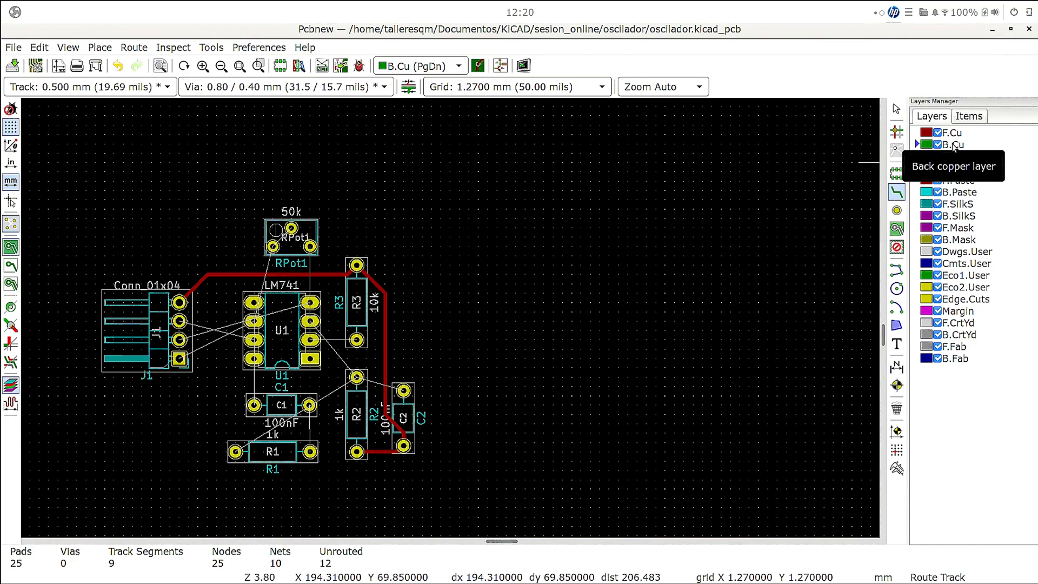
{"action": "left_click", "coordinate": [357, 377]}
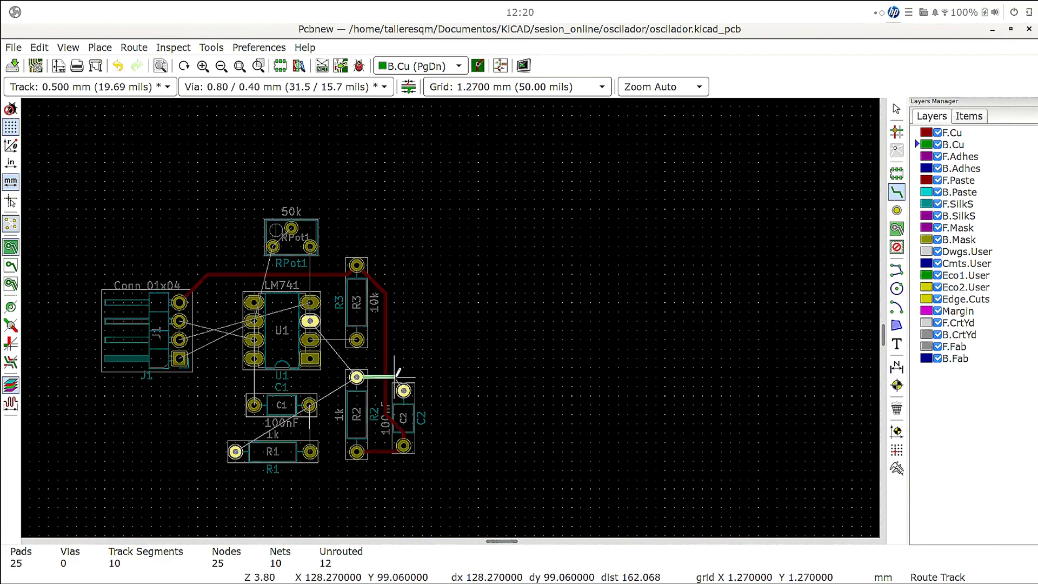
{"action": "left_click", "coordinate": [403, 390]}
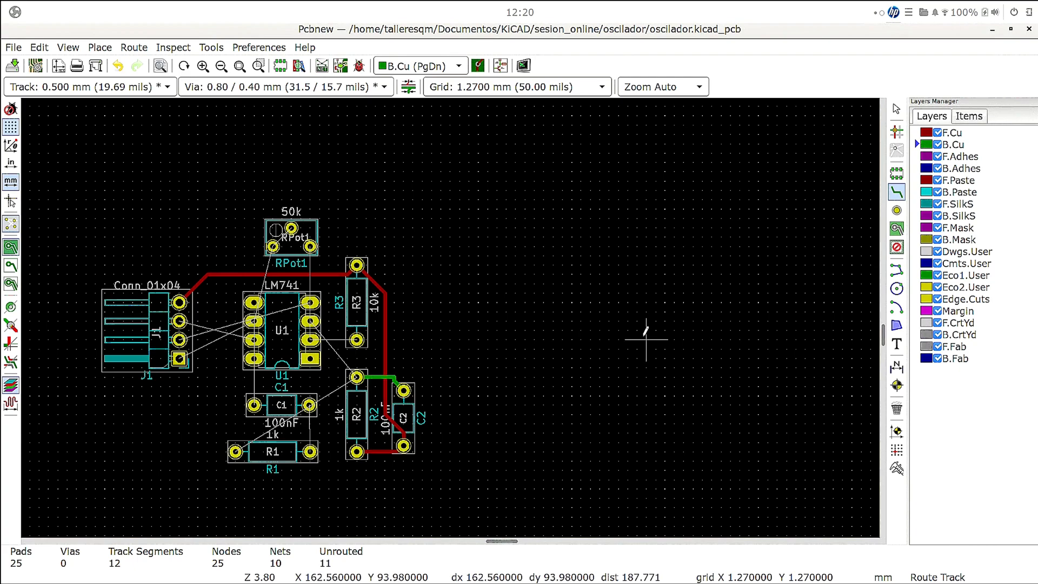
- Route a straight F.Cu track from U1's third right-hand pad to R3's lower pad
{"action": "key", "text": "Page_Up"}
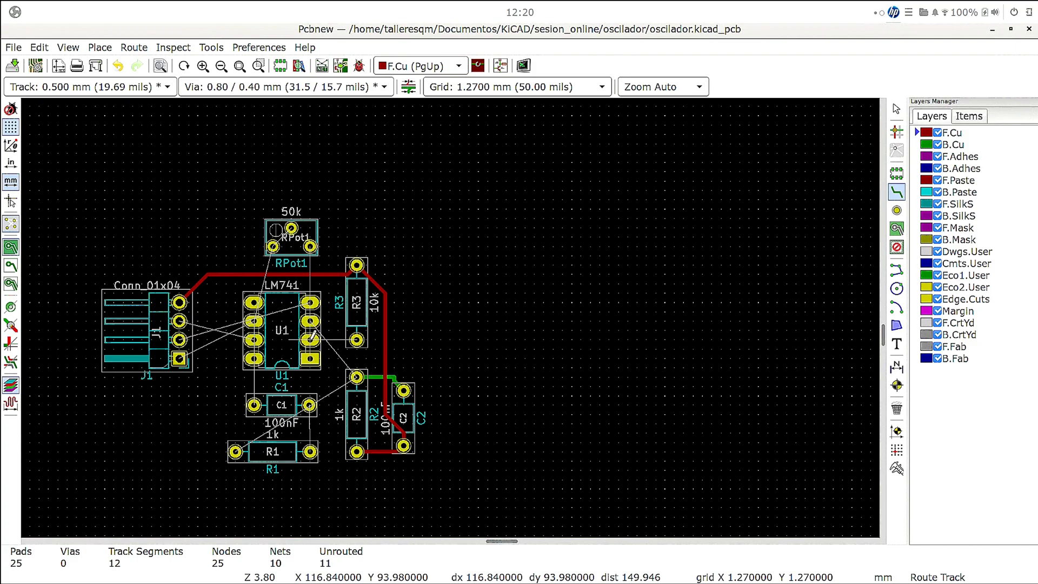
{"action": "left_click", "coordinate": [310, 339]}
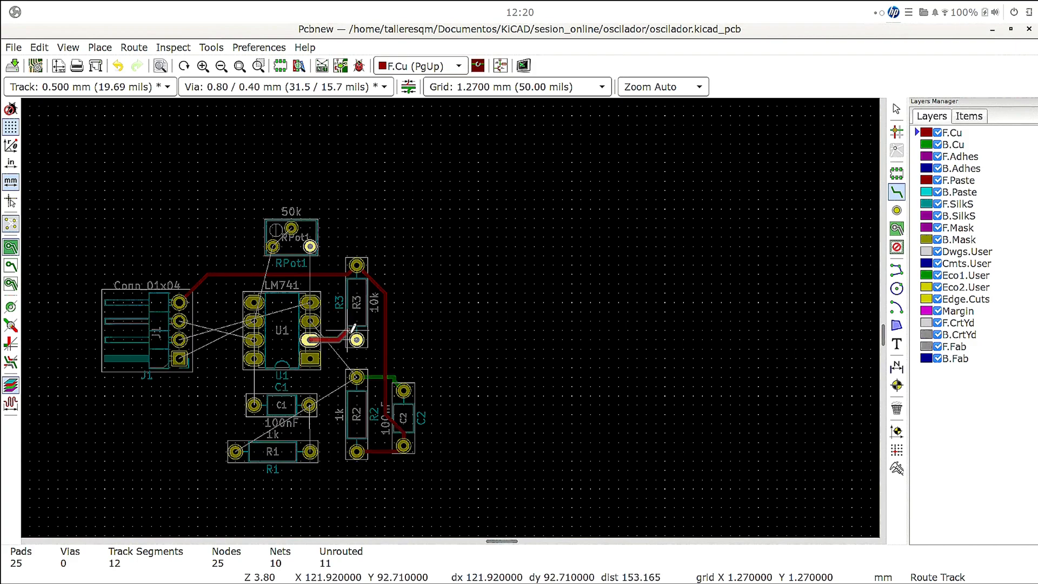
{"action": "left_click", "coordinate": [356, 339]}
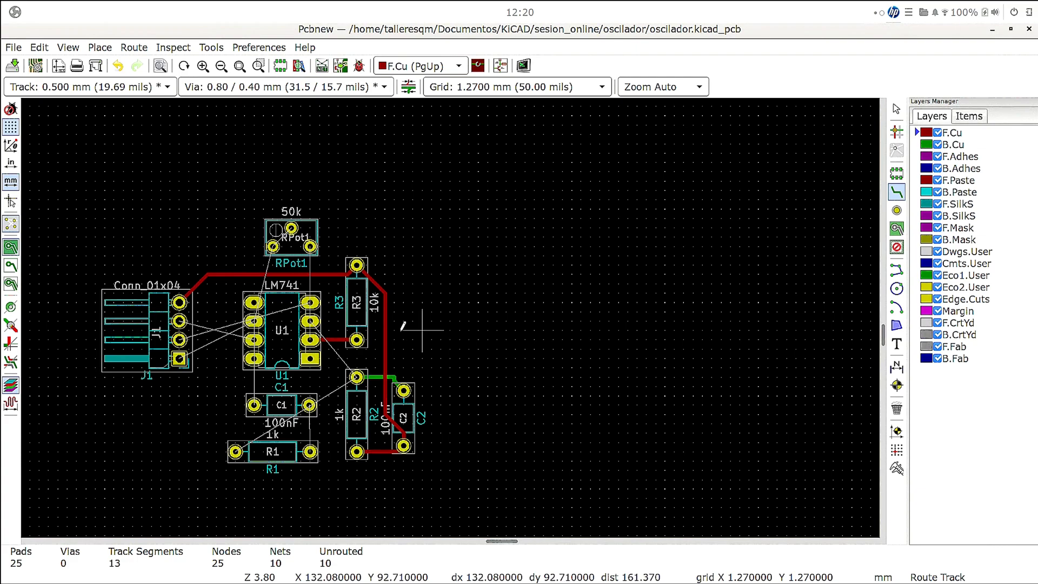
- Route a B.Cu track from RPot1's lower right pad around the right side of R3 to R3's lower pad
{"action": "left_click", "coordinate": [310, 247]}
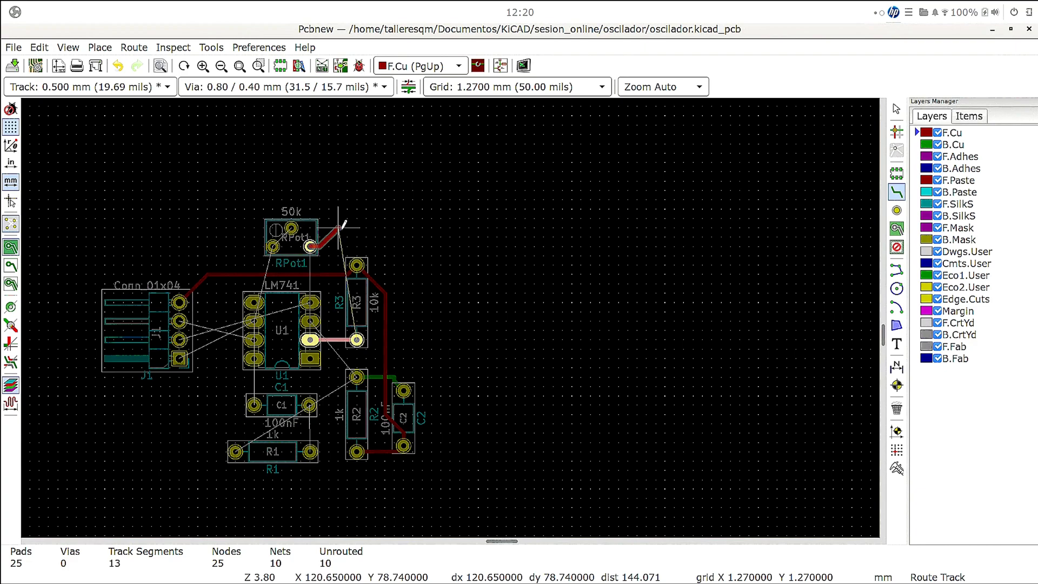
{"action": "key", "text": "Escape"}
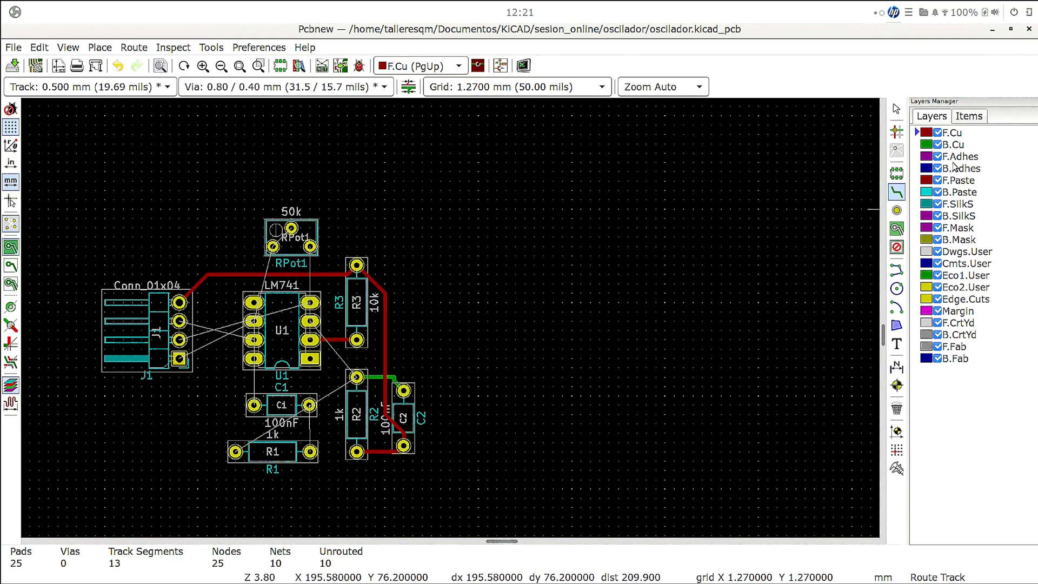
{"action": "left_click", "coordinate": [952, 146]}
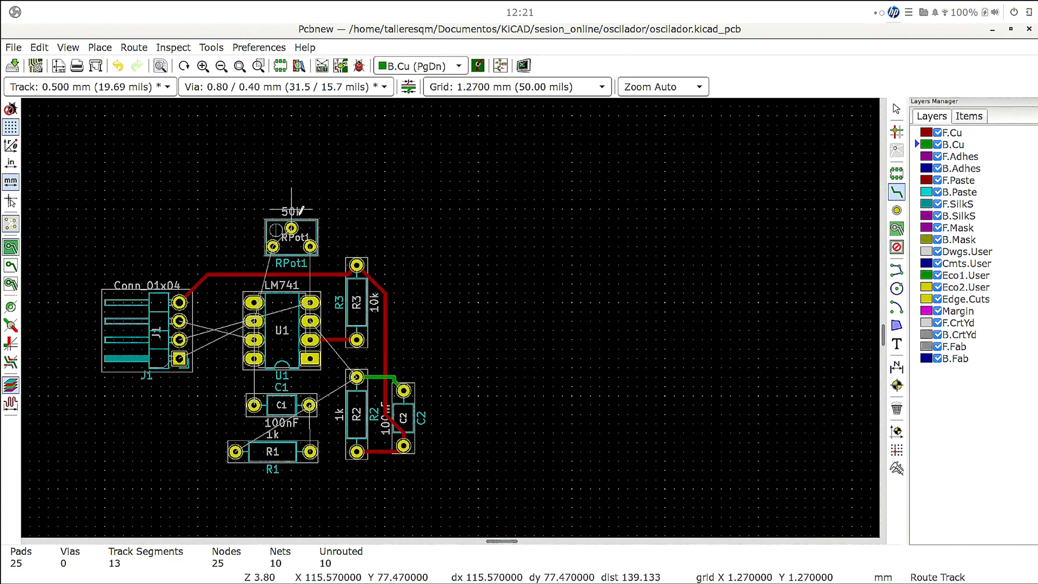
{"action": "left_click", "coordinate": [310, 246]}
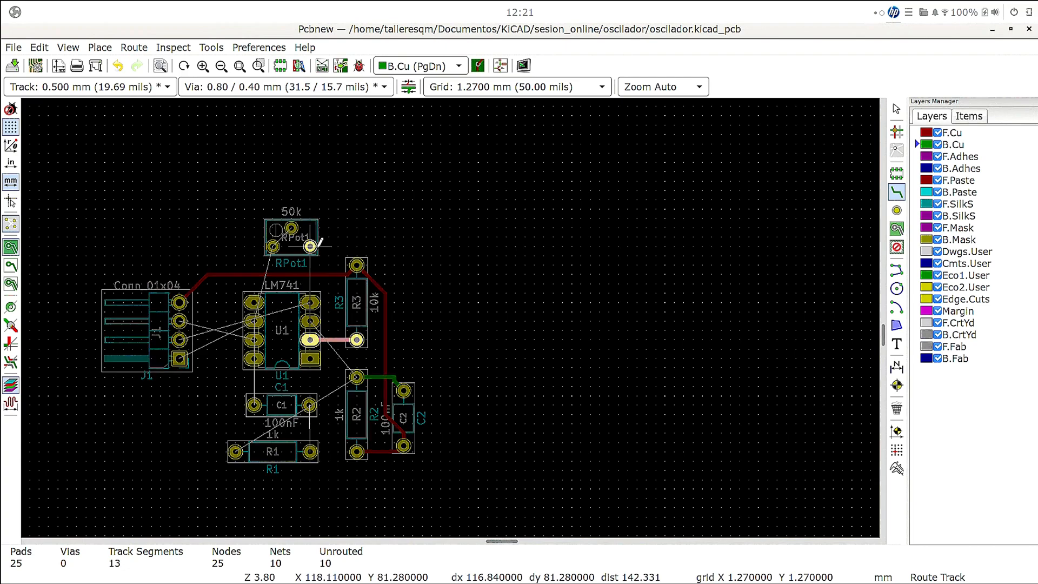
{"action": "left_click", "coordinate": [384, 245]}
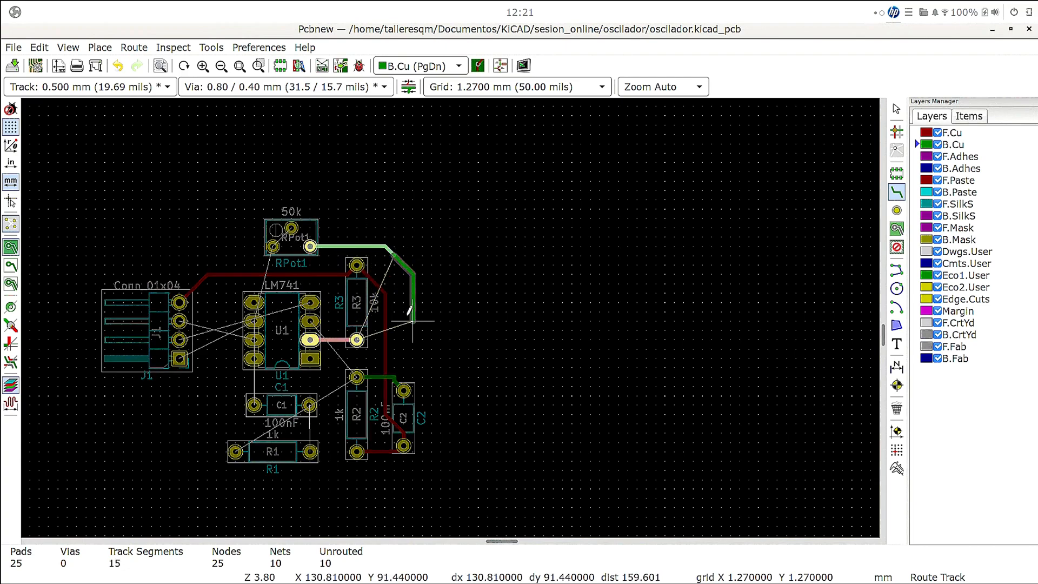
{"action": "left_click", "coordinate": [394, 321]}
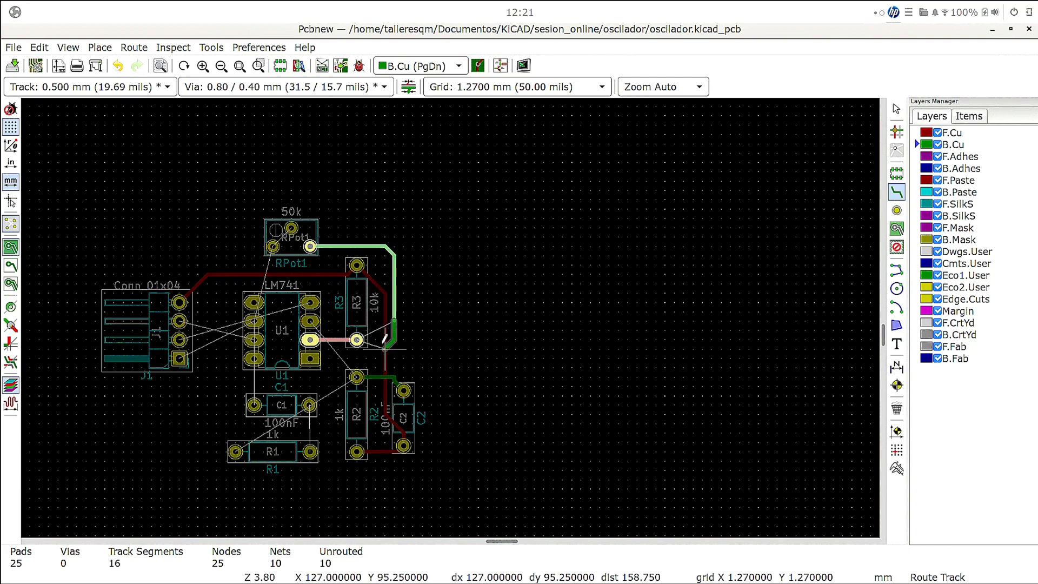
{"action": "left_click", "coordinate": [366, 337]}
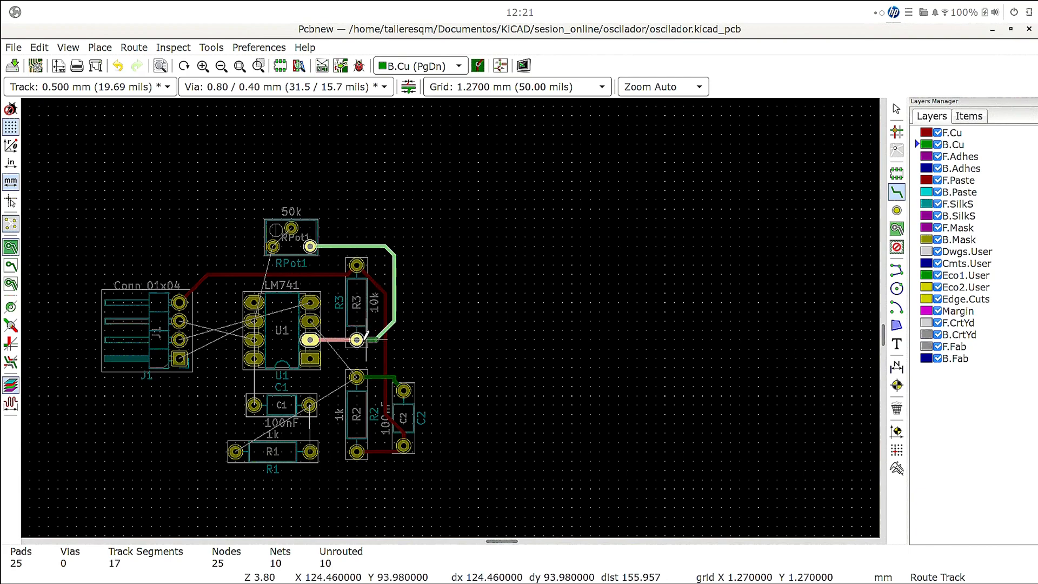
{"action": "left_click", "coordinate": [357, 339]}
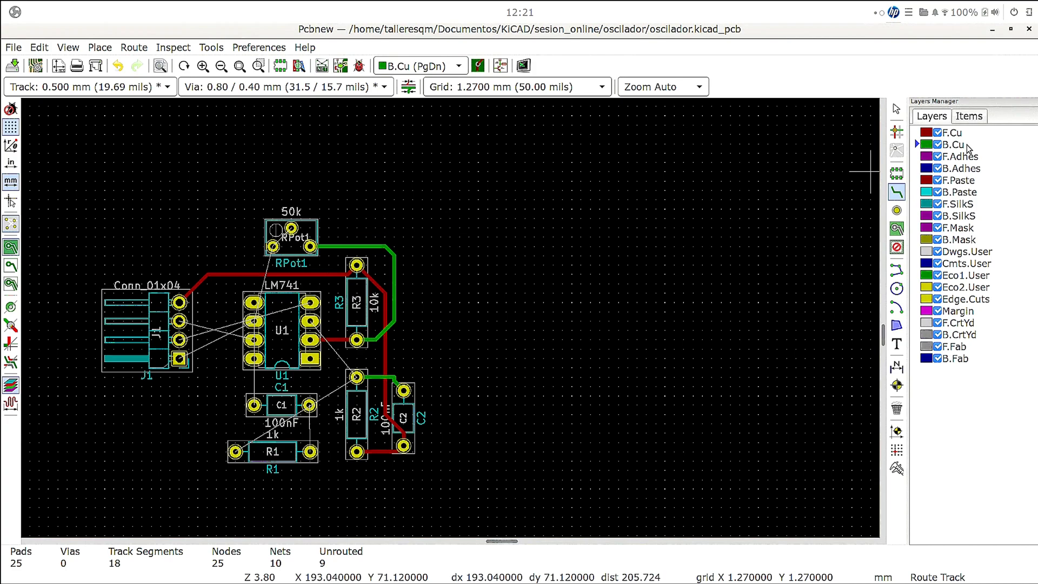
- Route an F.Cu track from U1's third left-hand pad to J1's second pad from the top
{"action": "left_click", "coordinate": [951, 132]}
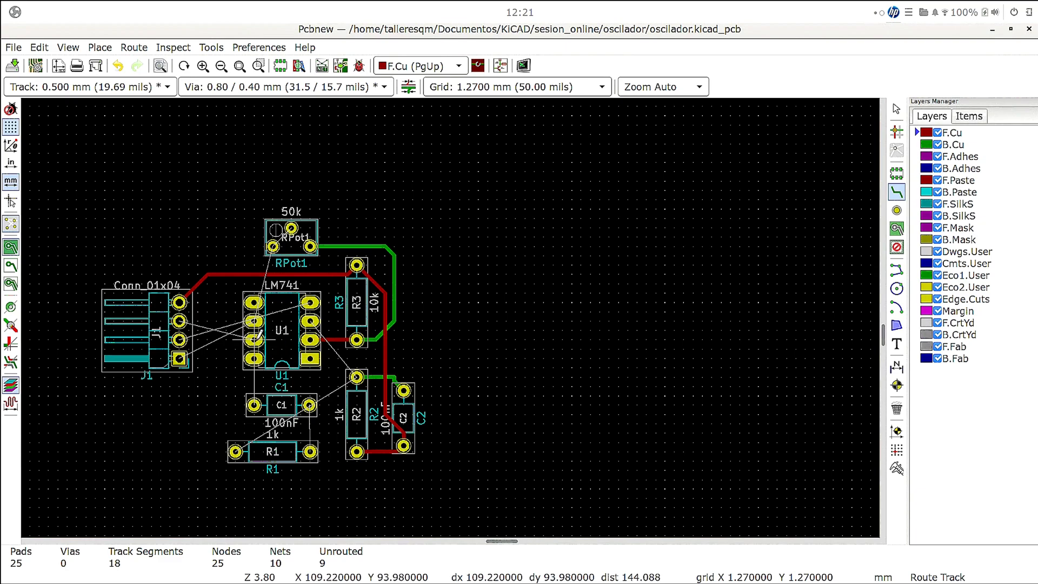
{"action": "left_click", "coordinate": [256, 336]}
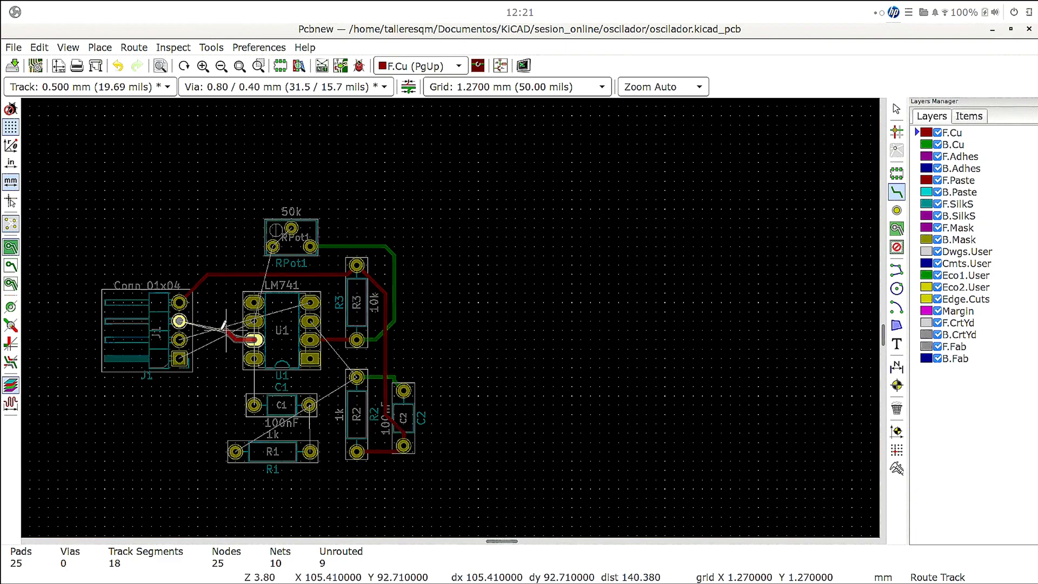
{"action": "left_click", "coordinate": [179, 321]}
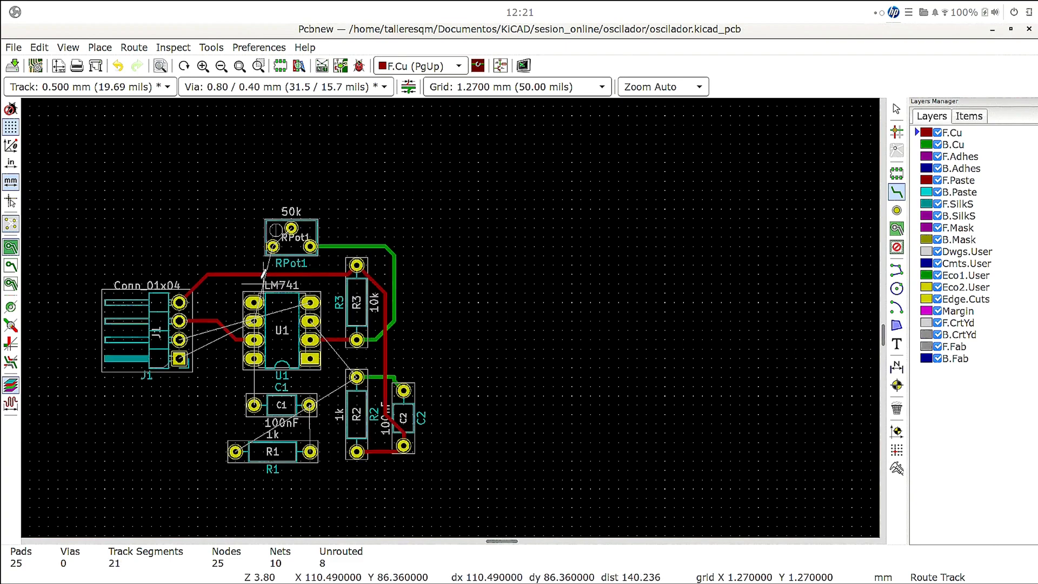
{"action": "left_click", "coordinate": [310, 301]}
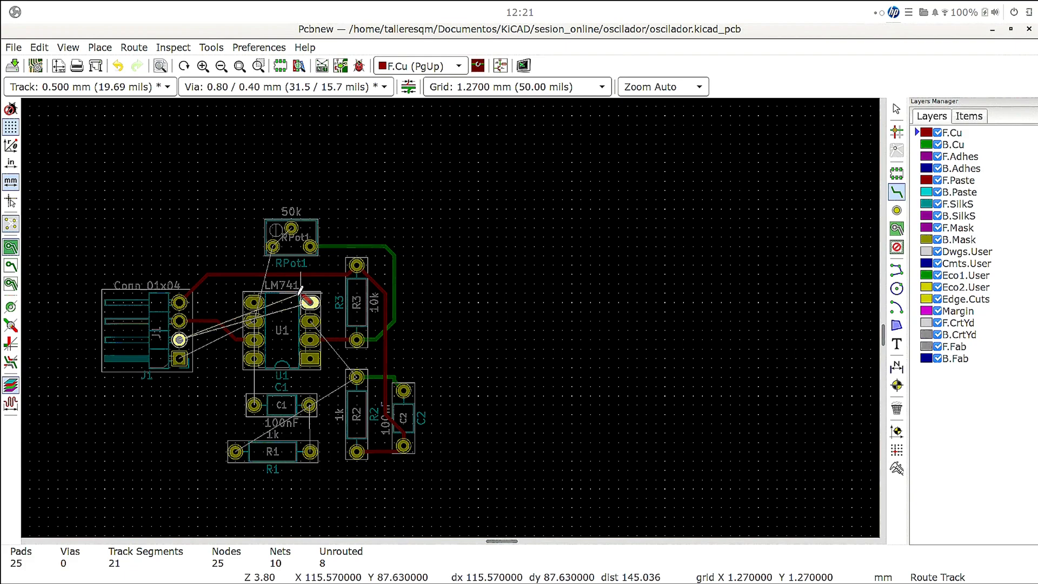
{"action": "key", "text": "Escape"}
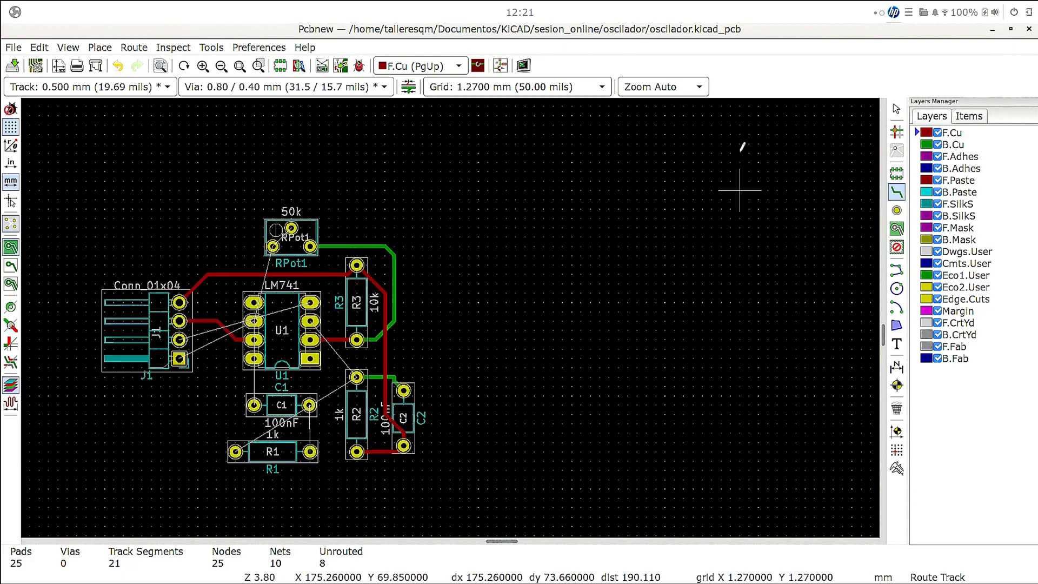
- Route a B.Cu track from U1's uppermost right-hand pad over the top of U1 to J1's third pad from the top
{"action": "left_click", "coordinate": [952, 146]}
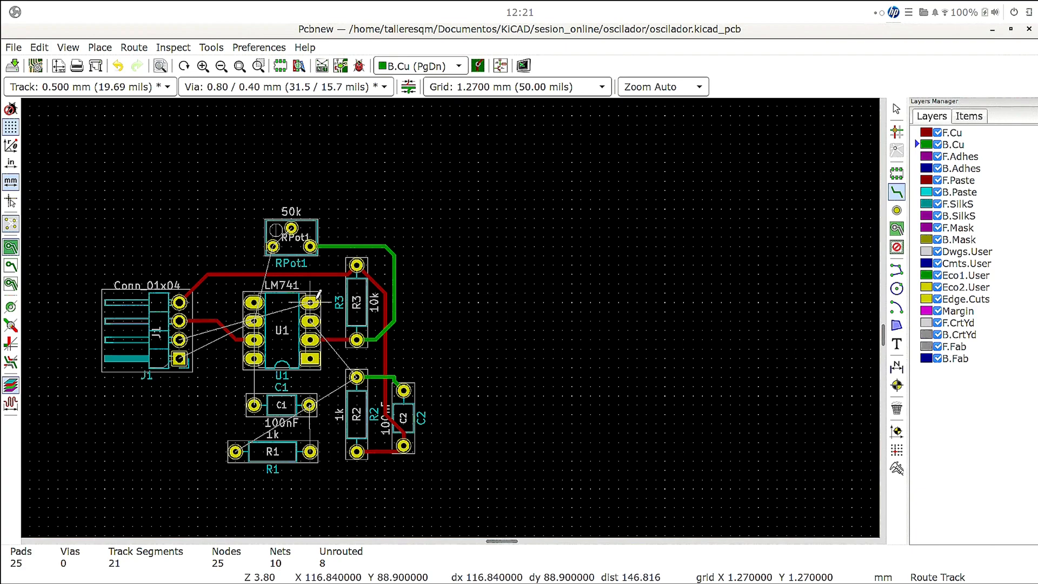
{"action": "left_click", "coordinate": [319, 294]}
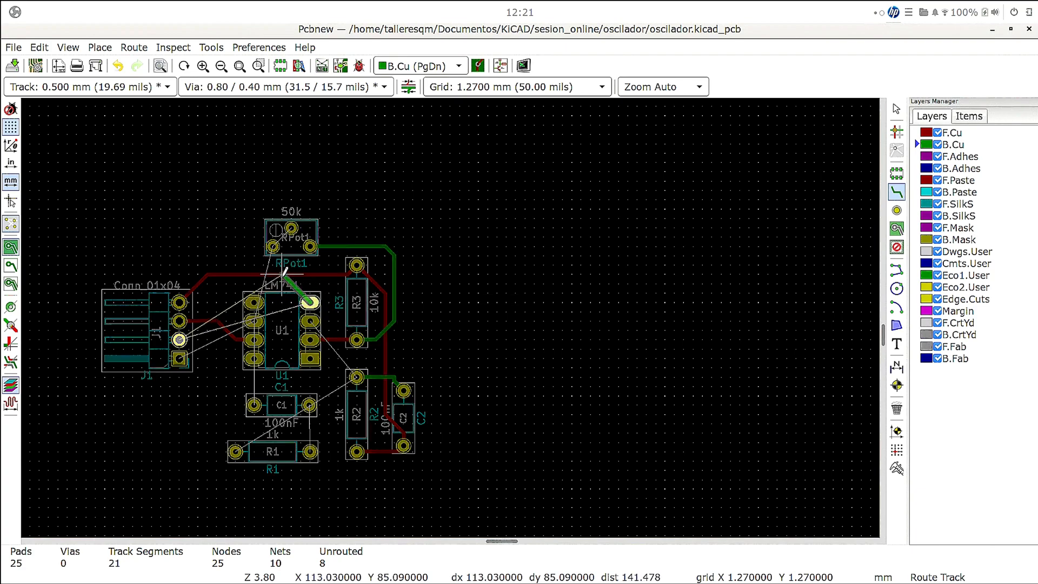
{"action": "left_click", "coordinate": [254, 273]}
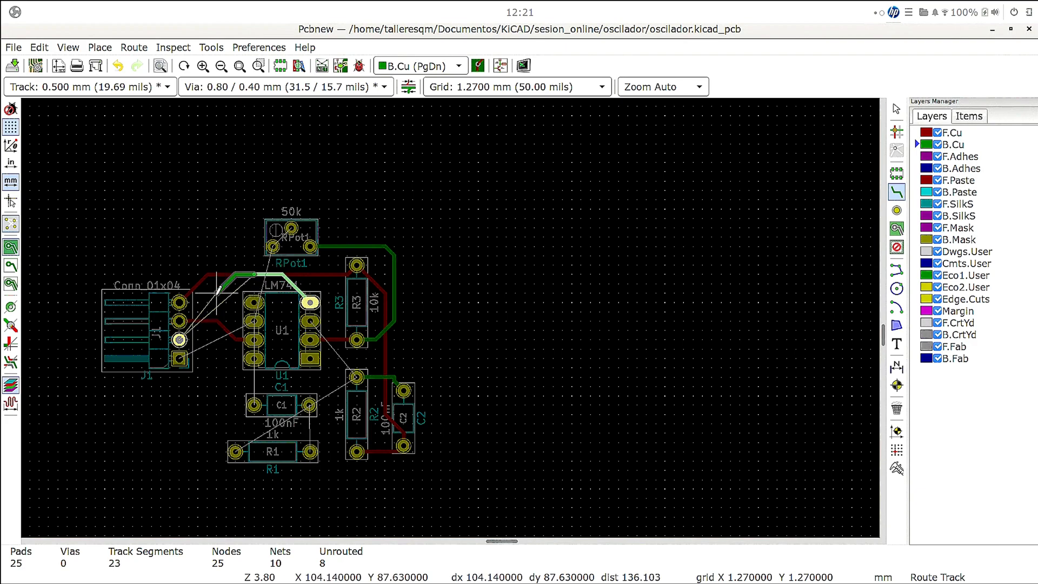
{"action": "left_click", "coordinate": [218, 295]}
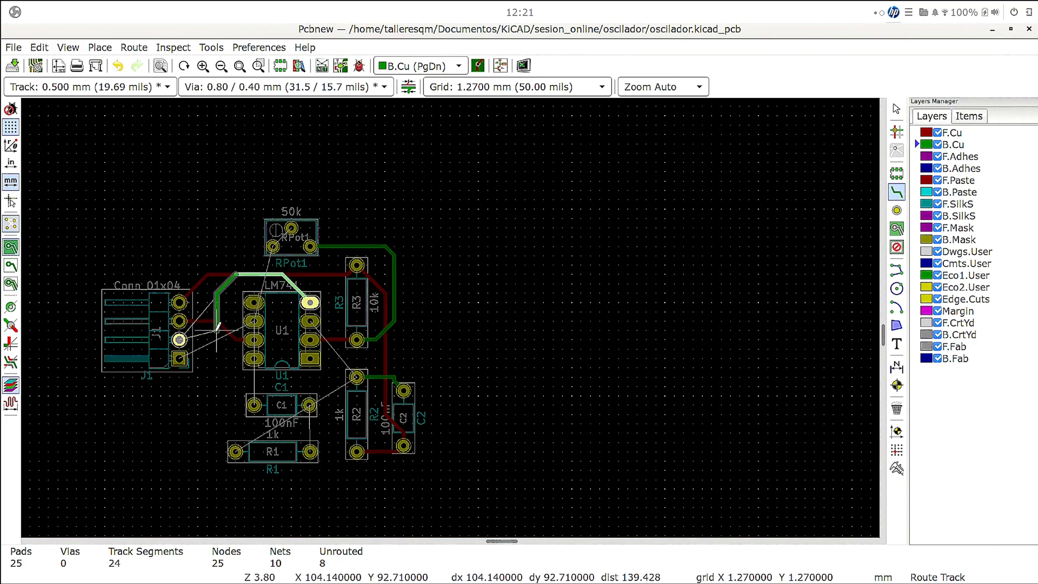
{"action": "left_click", "coordinate": [192, 330]}
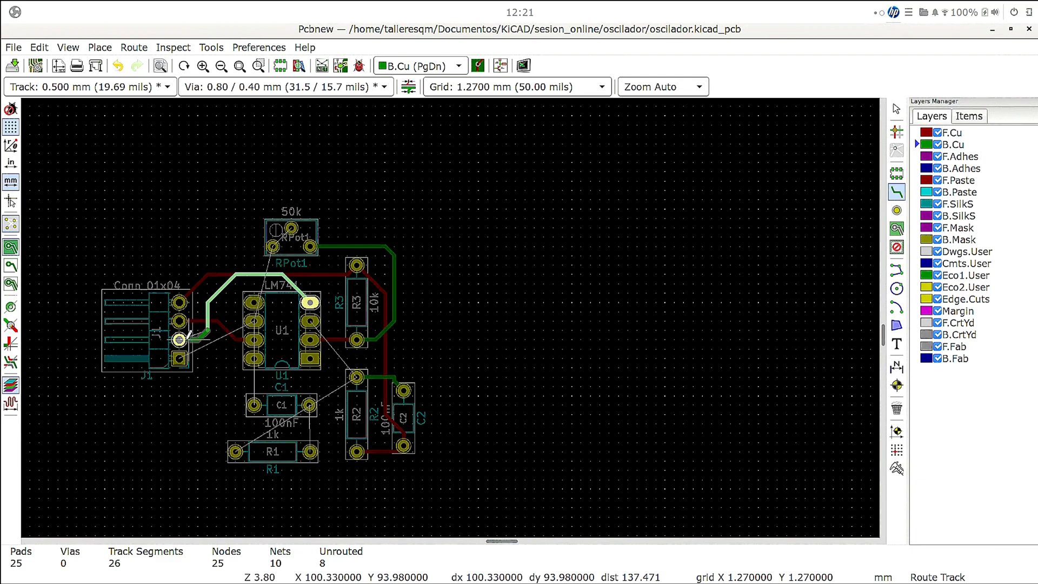
{"action": "left_click", "coordinate": [180, 338]}
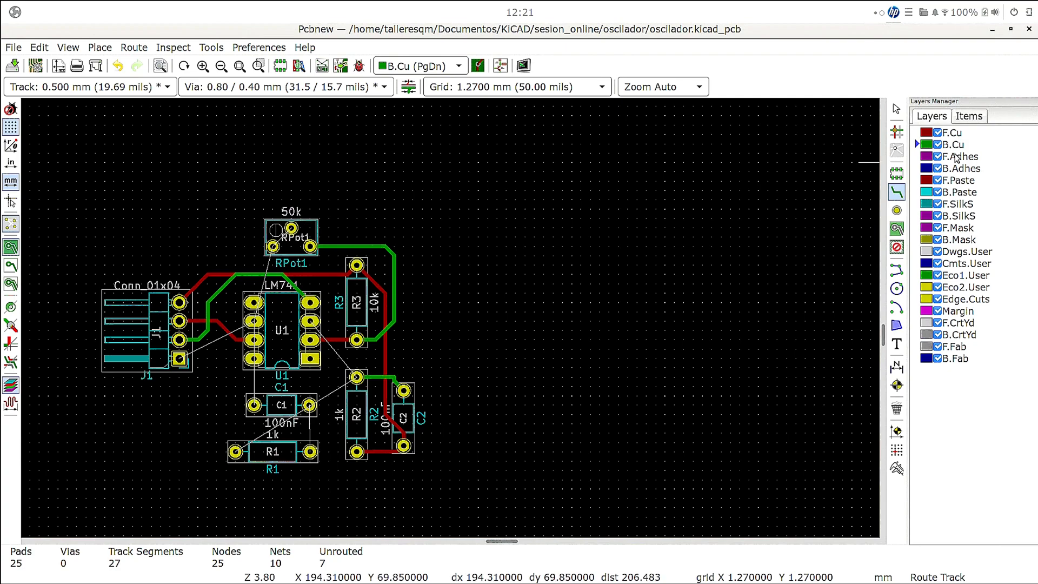
- Route a B.Cu track from U1's second left-hand pad from the top to J1's square bottom pad
{"action": "left_click", "coordinate": [254, 321]}
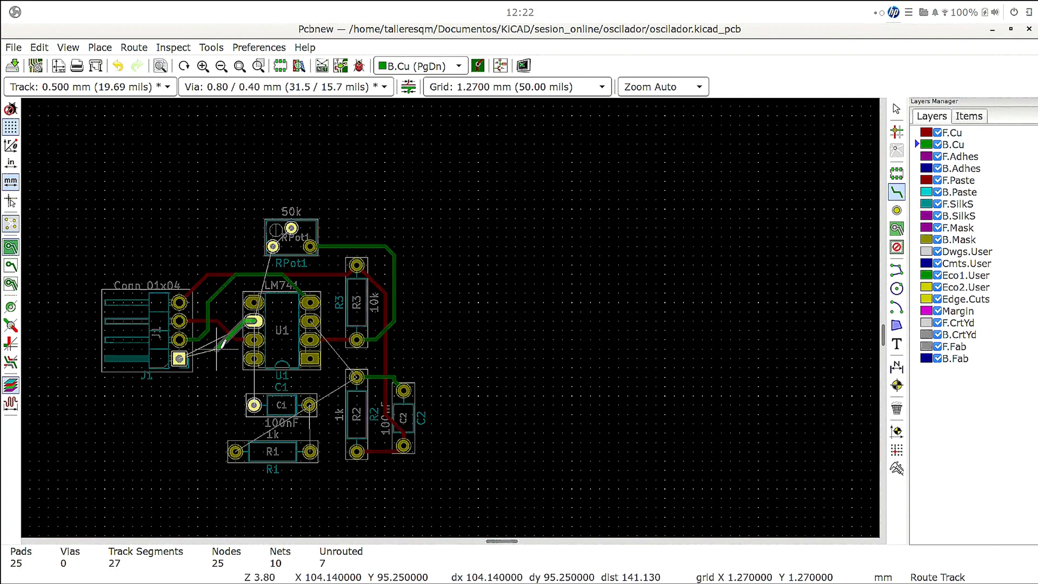
{"action": "left_click", "coordinate": [189, 358]}
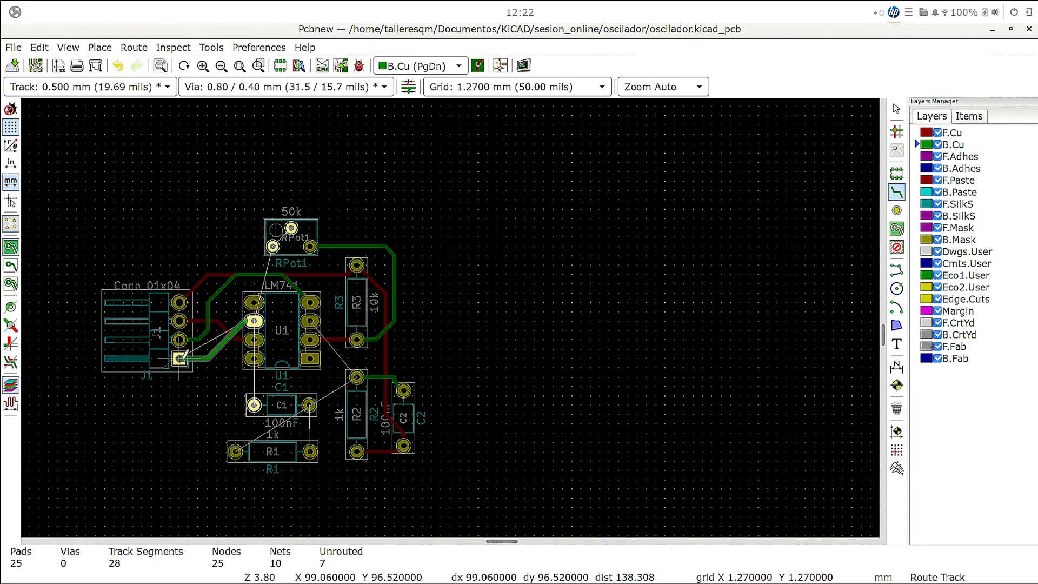
{"action": "left_click", "coordinate": [179, 359]}
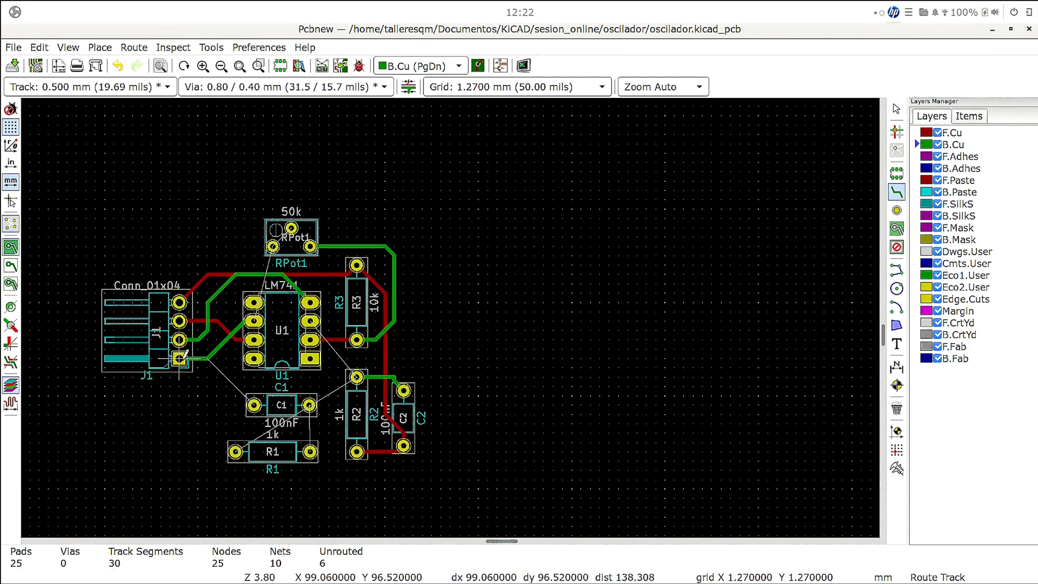
- Connect C1's left pad to the bend of the J1–U1 track on B.Cu, and its right pad to R1's right pad on F.Cu
{"action": "left_click", "coordinate": [254, 404]}
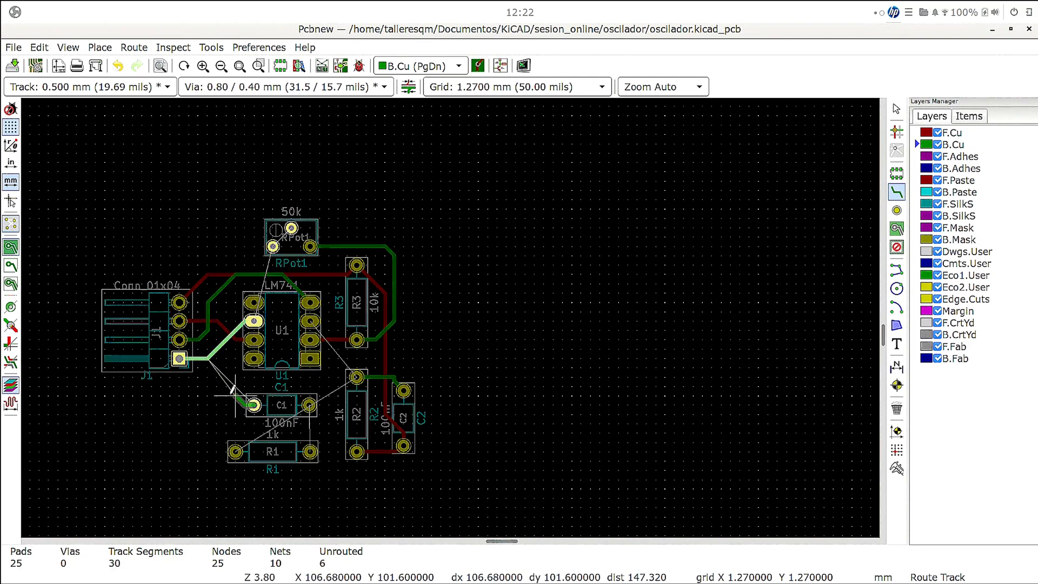
{"action": "left_click", "coordinate": [211, 357]}
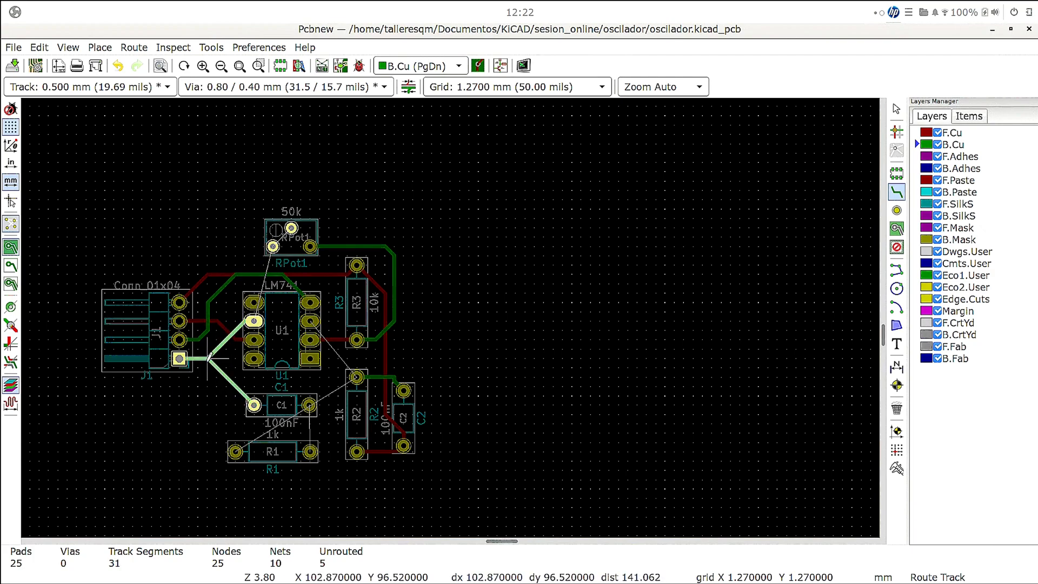
{"action": "key", "text": "Escape"}
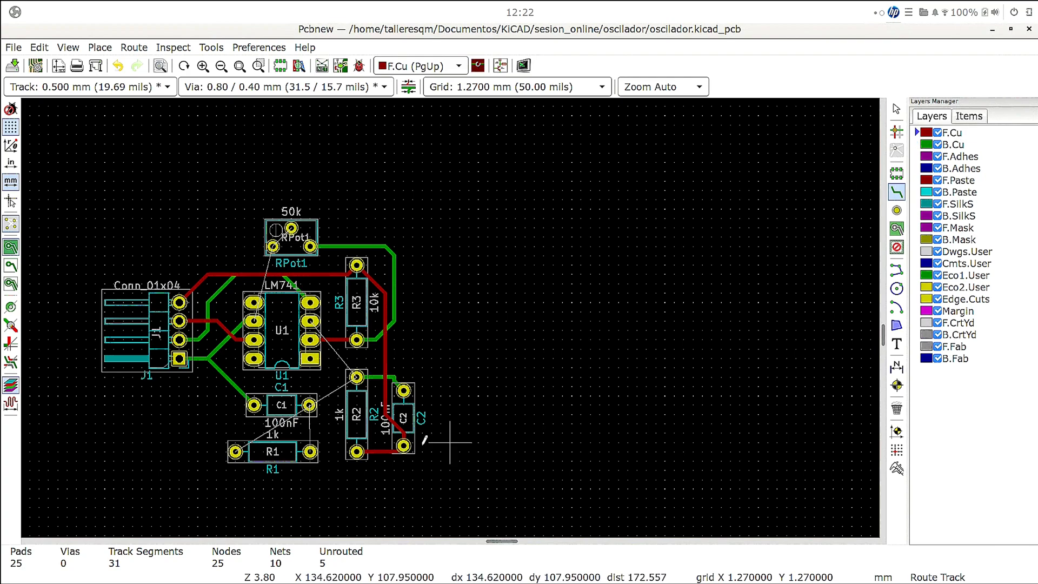
{"action": "left_click", "coordinate": [310, 451]}
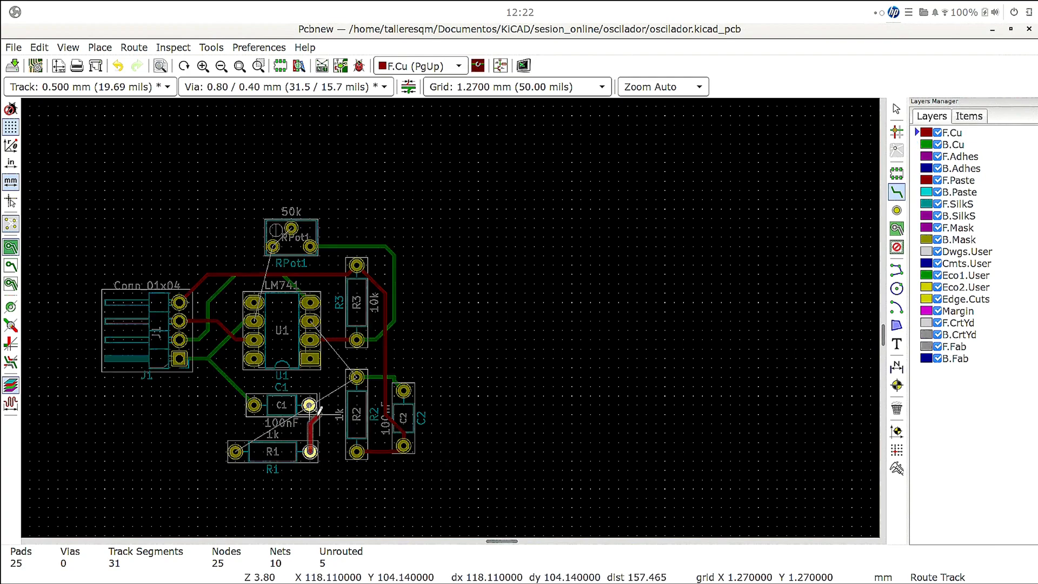
{"action": "left_click", "coordinate": [309, 404]}
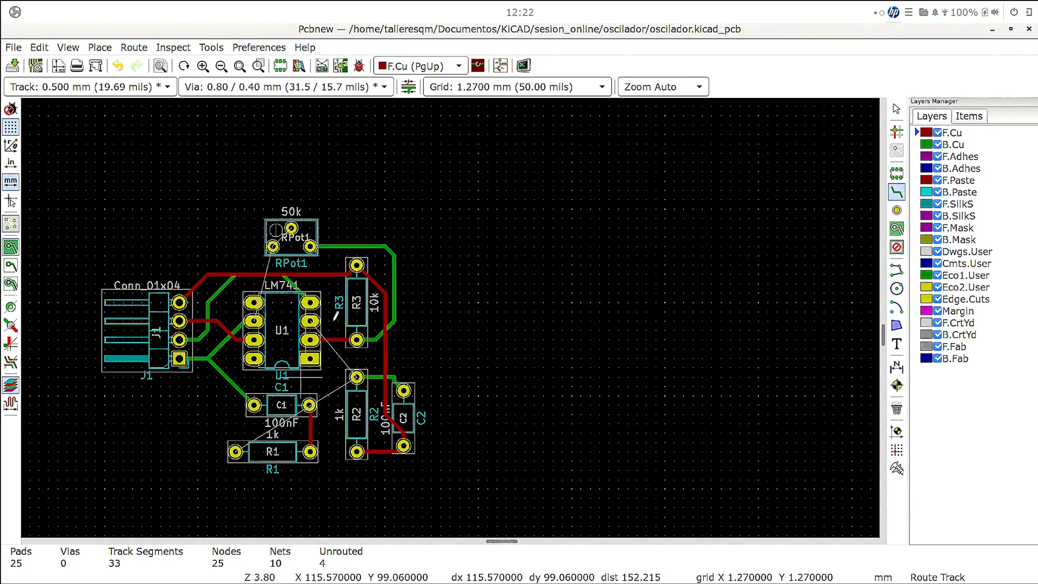
- Route a B.Cu track from R1's left pad between R1 and C1 to R2's upper pad
{"action": "left_click", "coordinate": [952, 144]}
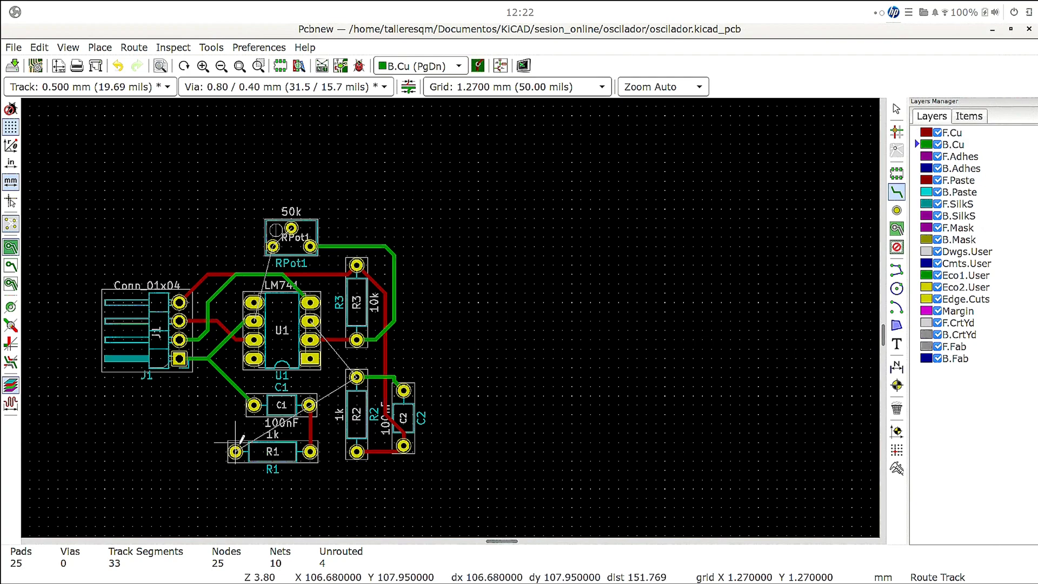
{"action": "left_click", "coordinate": [236, 451]}
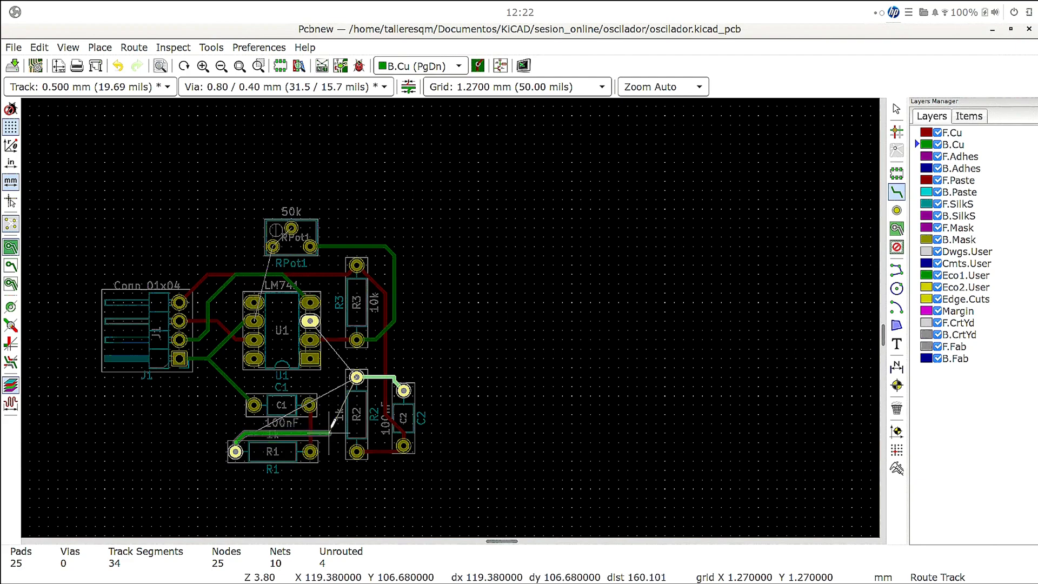
{"action": "left_click", "coordinate": [329, 433]}
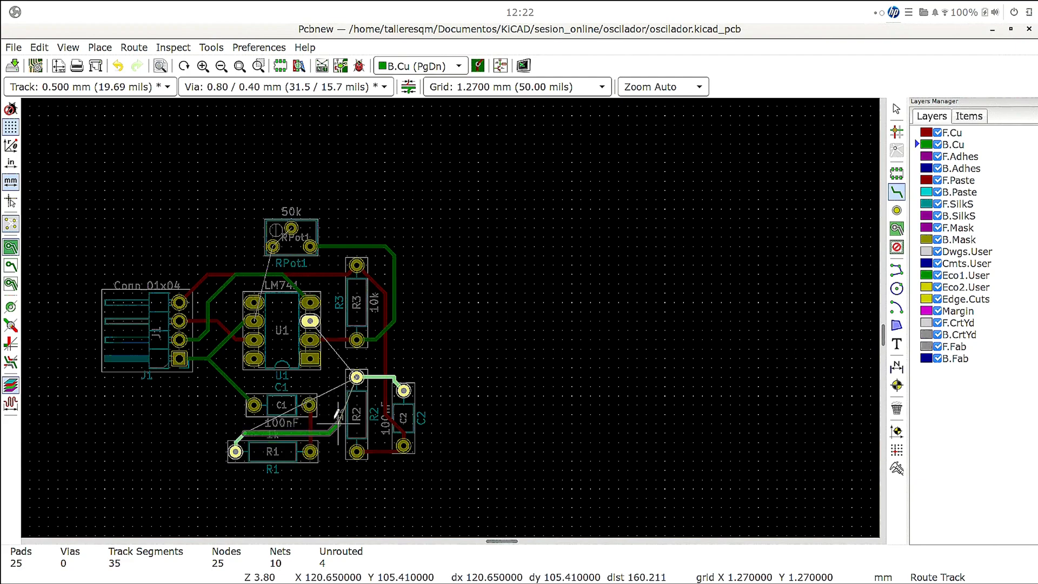
{"action": "left_click", "coordinate": [357, 376]}
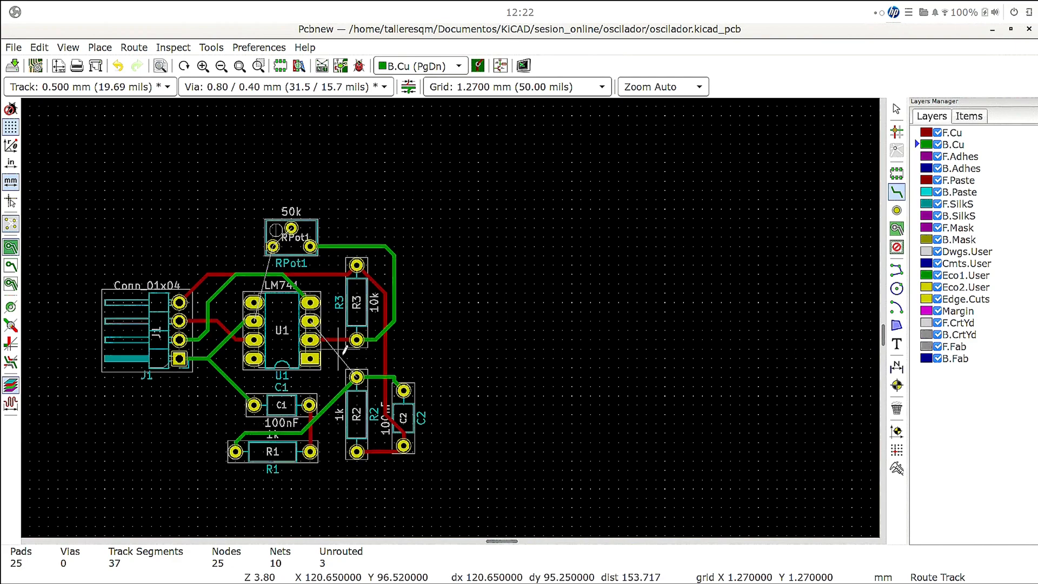
- Route a B.Cu track from R2's upper pad to U1's second right-hand pad from the top
{"action": "left_click", "coordinate": [355, 375]}
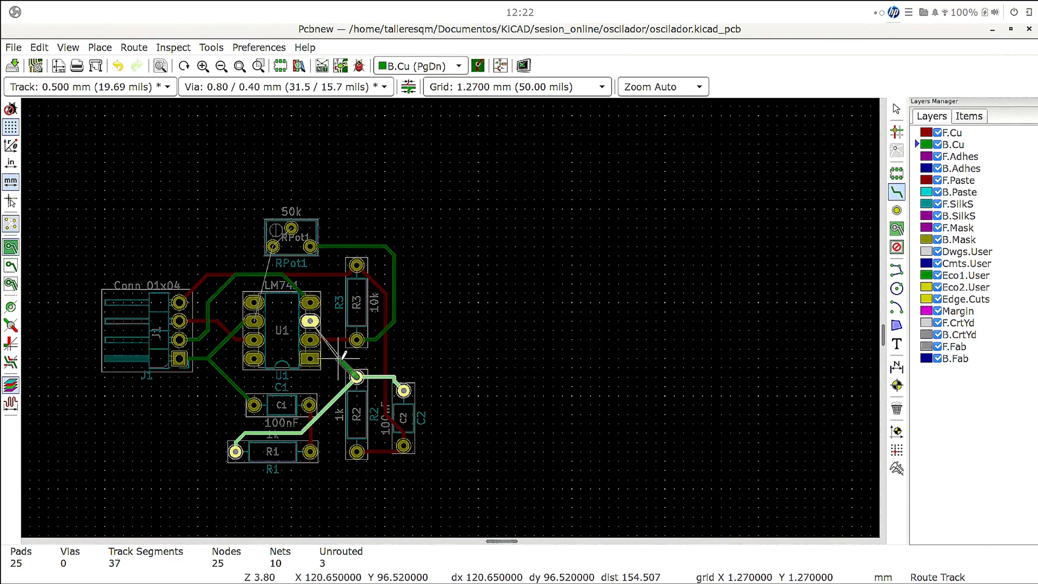
{"action": "left_click", "coordinate": [339, 358]}
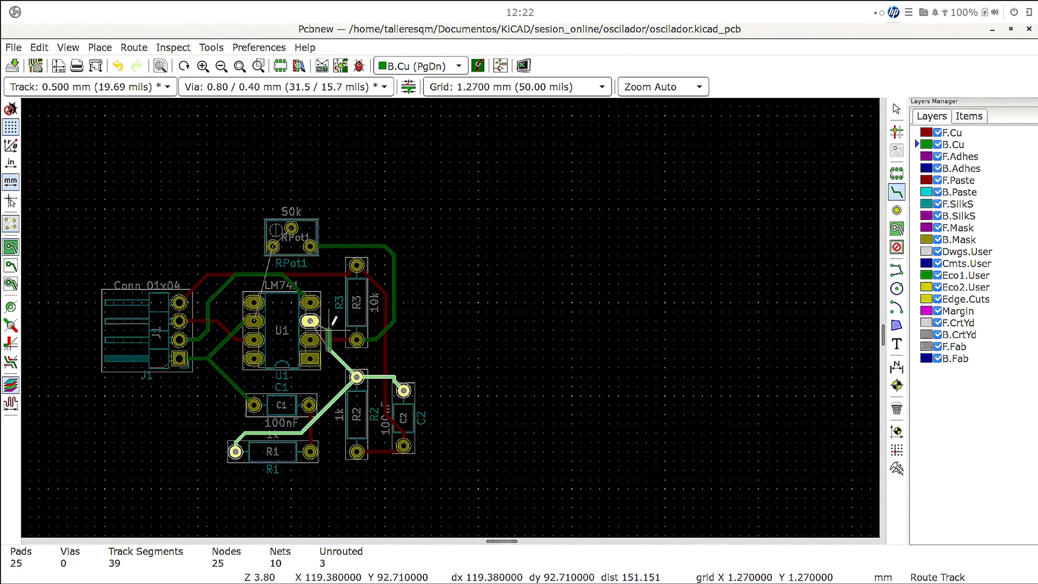
{"action": "left_click", "coordinate": [312, 321]}
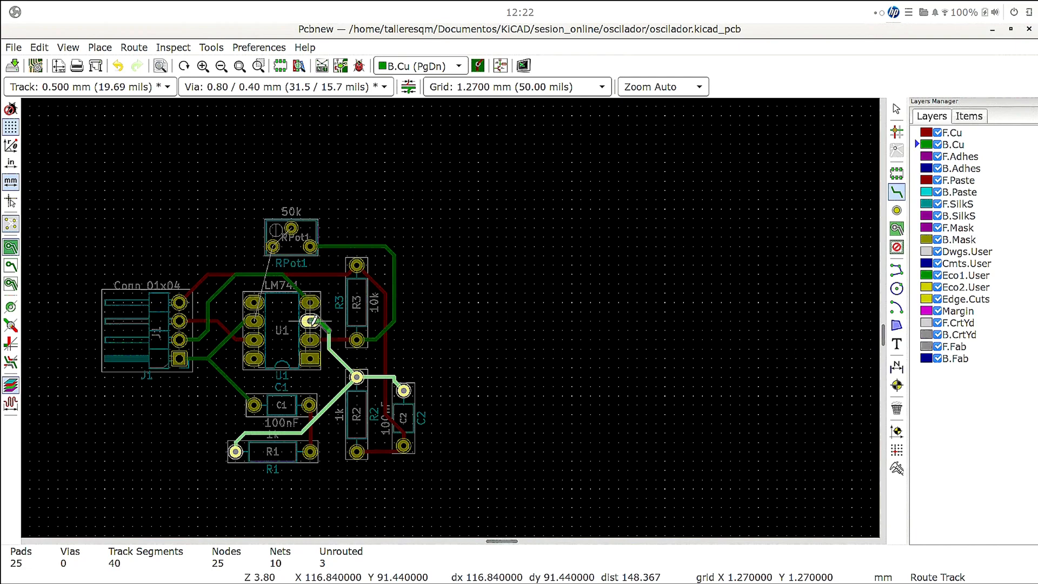
{"action": "left_click", "coordinate": [312, 323]}
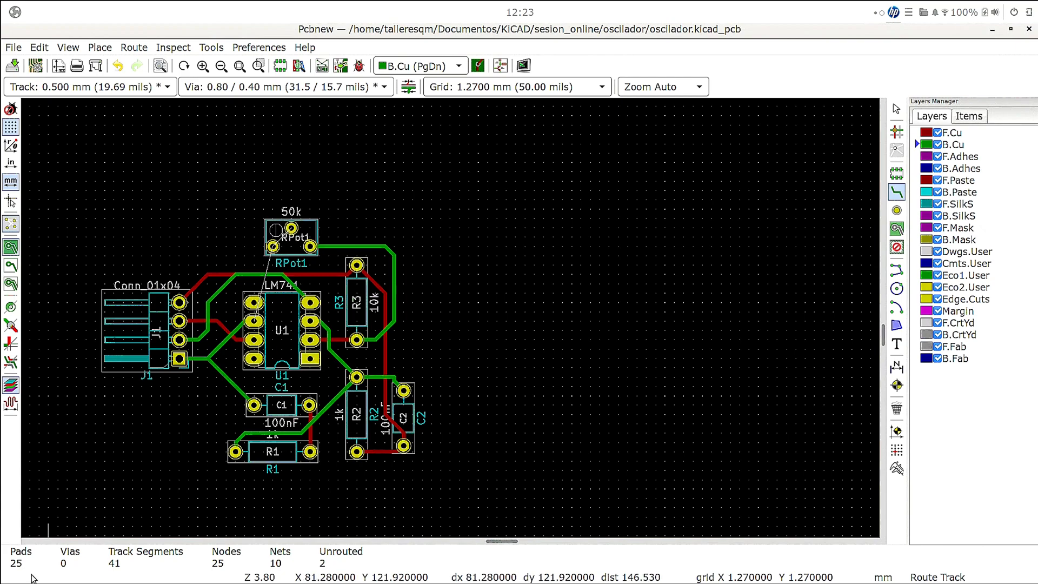
- Route a short F.Cu track from RPot1's lower left pad to its upper middle pad
{"action": "left_click", "coordinate": [960, 134]}
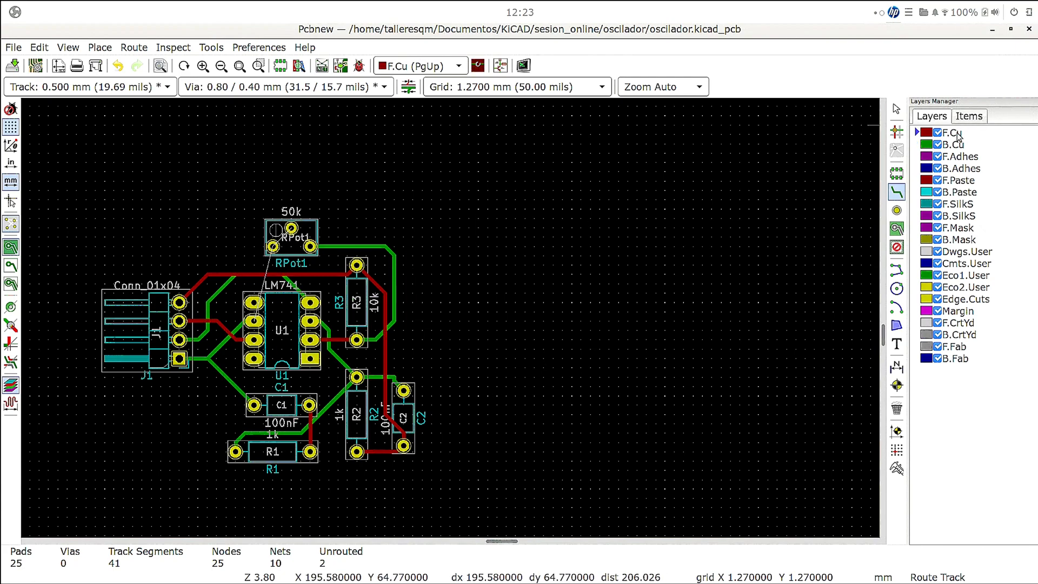
{"action": "left_click", "coordinate": [274, 246]}
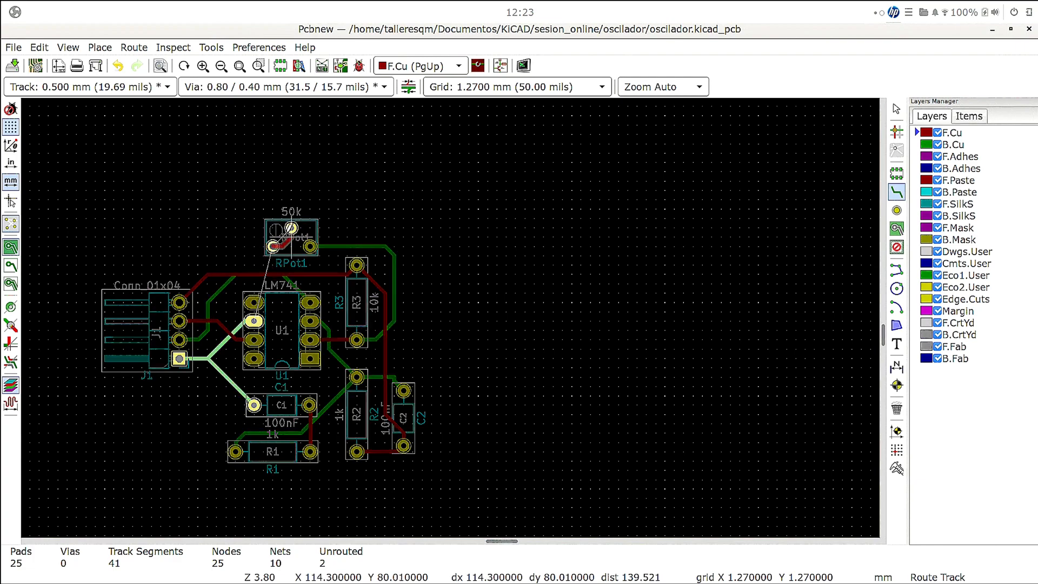
{"action": "left_click", "coordinate": [291, 227]}
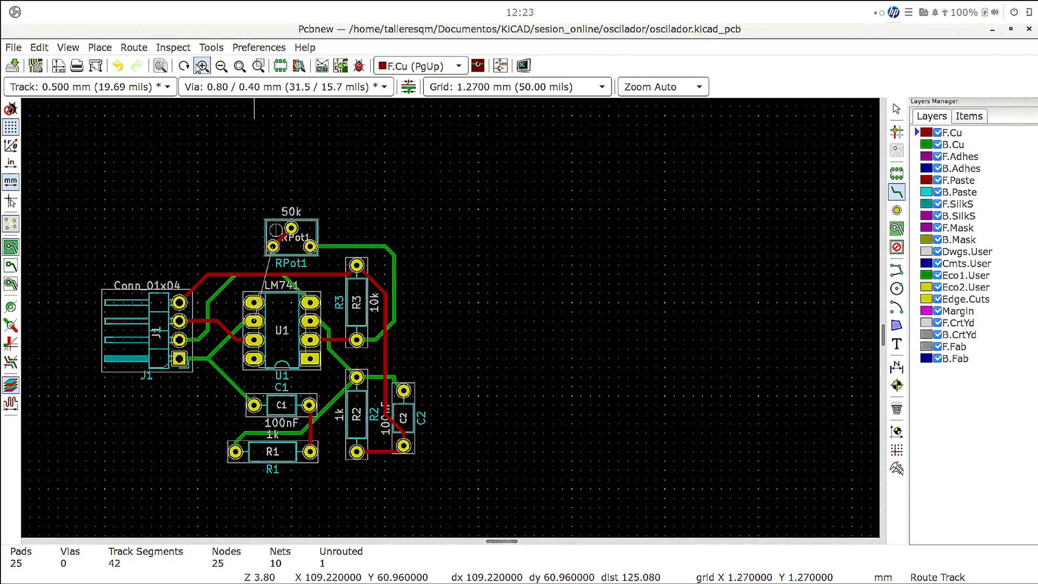
{"action": "left_click", "coordinate": [259, 66]}
{"action": "left_click_drag", "start_coordinate": [86, 196], "coordinate": [493, 478]}
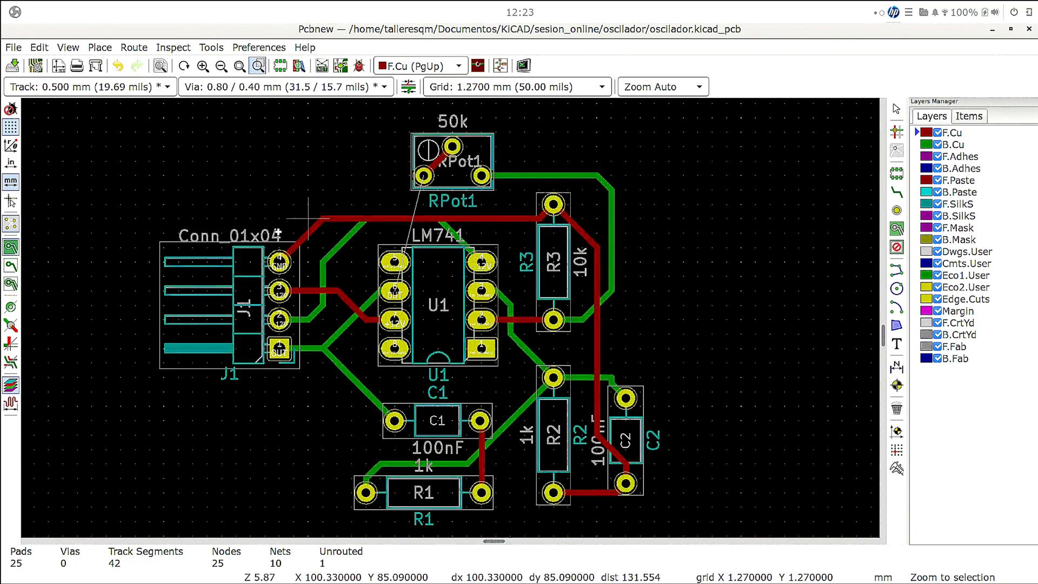
{"action": "left_click", "coordinate": [396, 293]}
{"action": "left_click", "coordinate": [462, 320]}
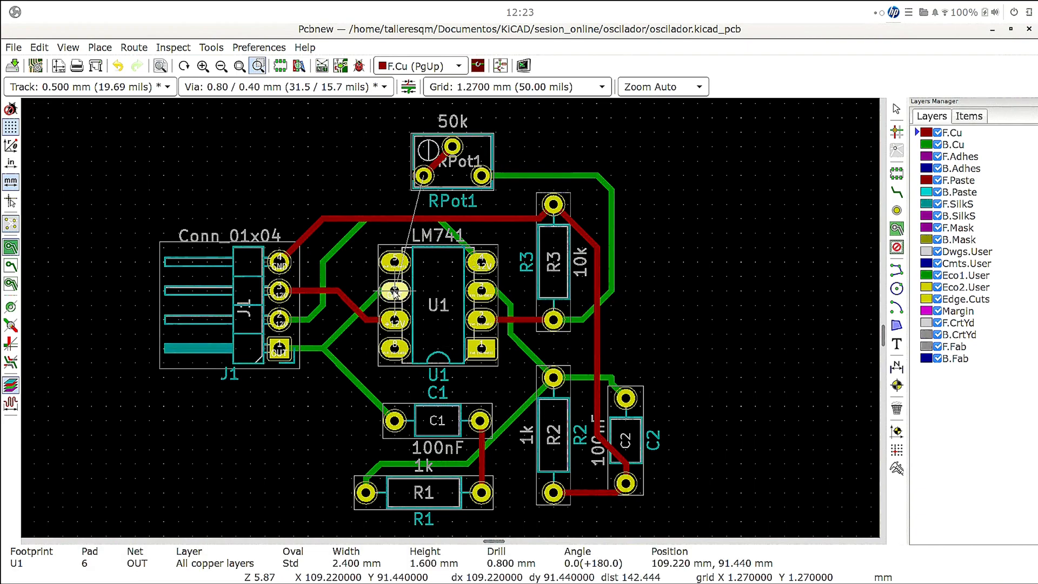
{"action": "left_click", "coordinate": [393, 292]}
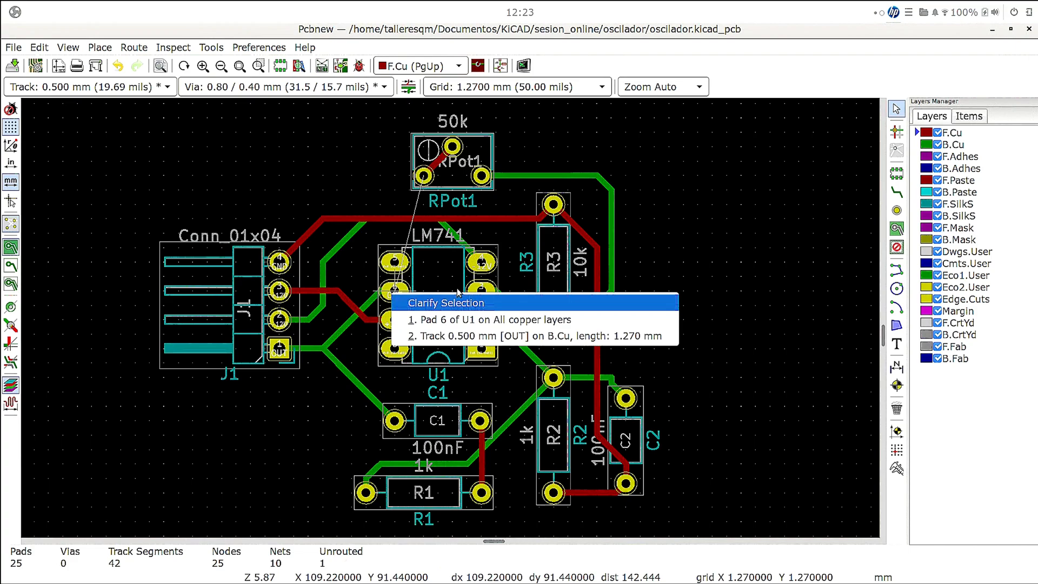
{"action": "left_click", "coordinate": [896, 191]}
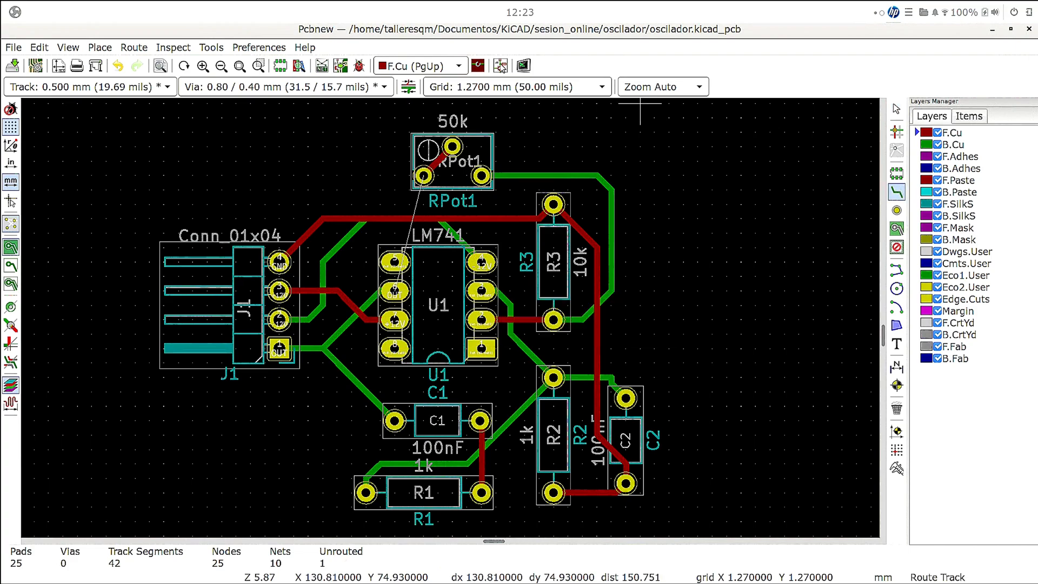
{"action": "left_click", "coordinate": [404, 290]}
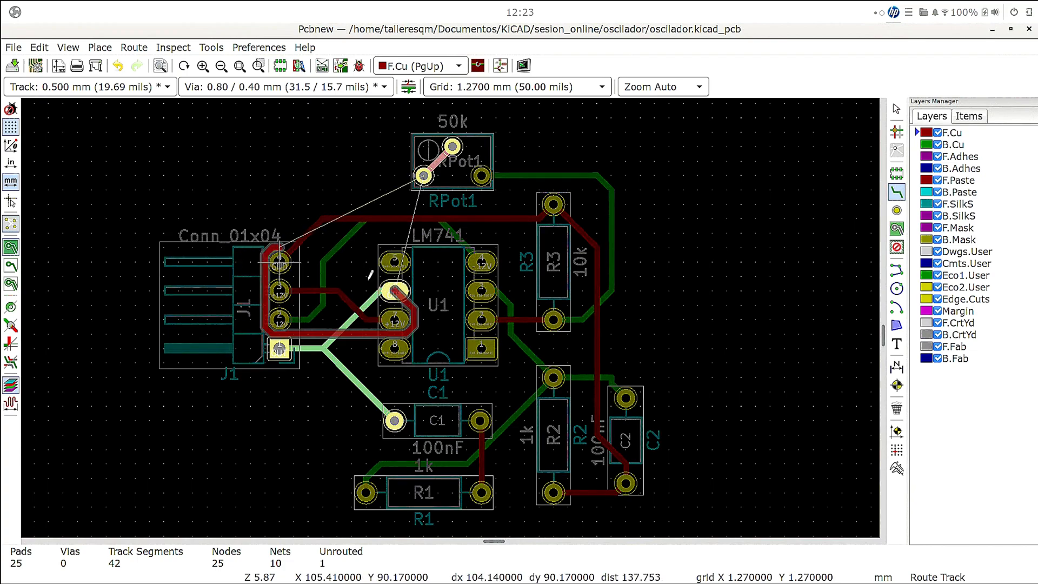
{"action": "key", "text": "Escape"}
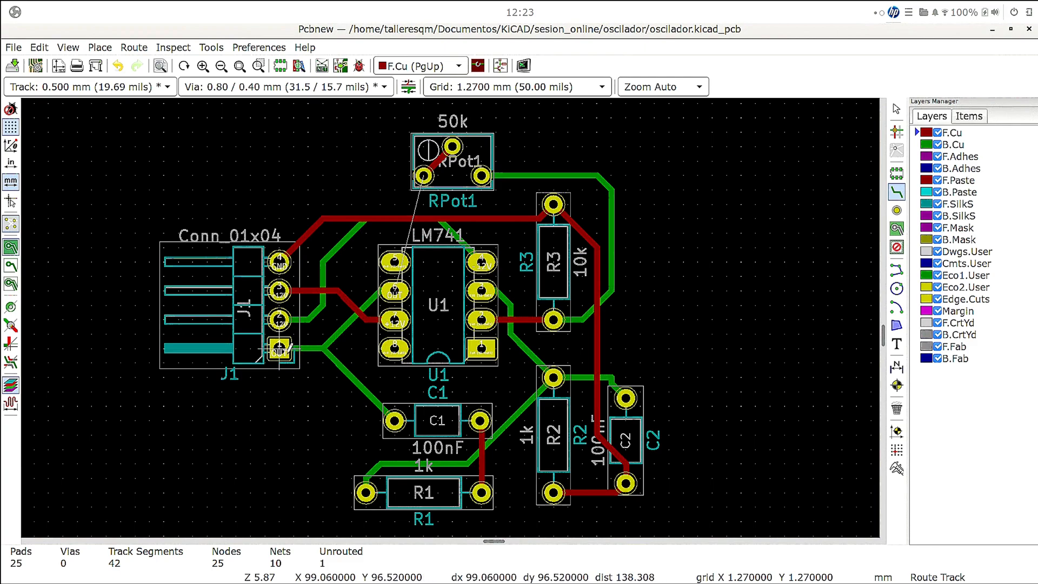
- Route an F.Cu track from J1's square OUT pad up across the connector body and over to RPot1's lower left pad
{"action": "left_click", "coordinate": [281, 349]}
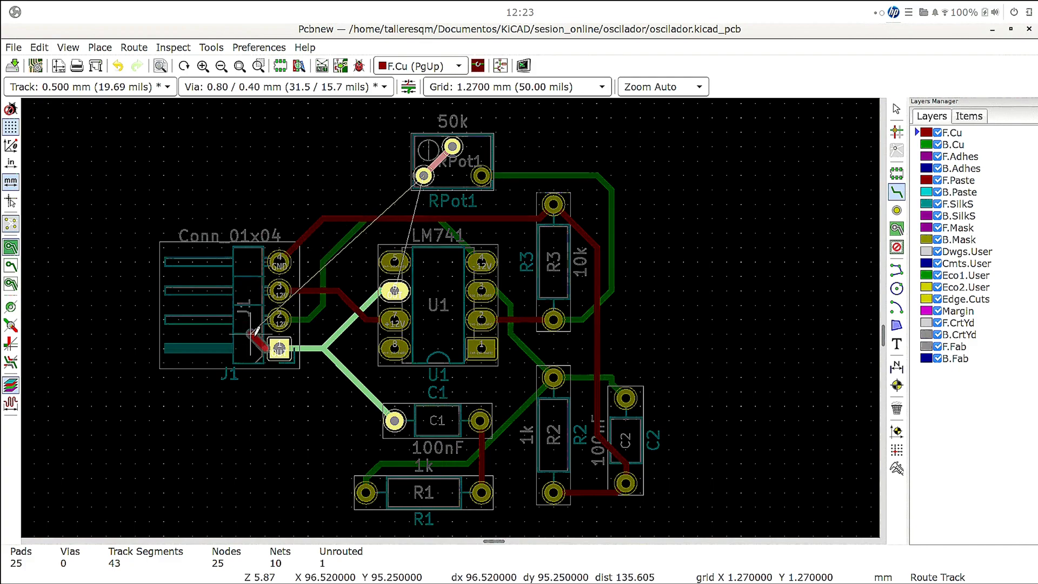
{"action": "left_click", "coordinate": [252, 333]}
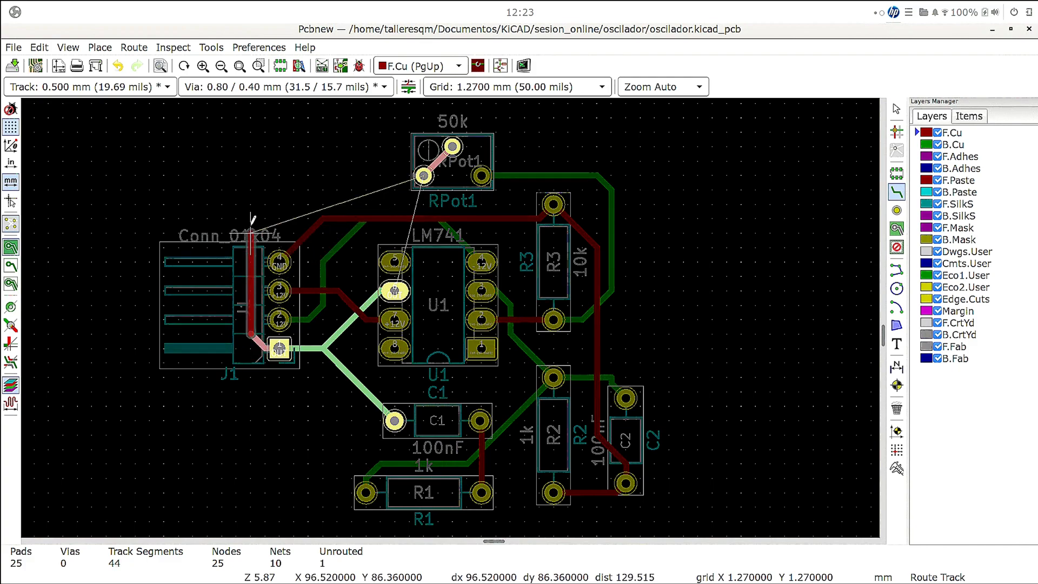
{"action": "left_click", "coordinate": [252, 218]}
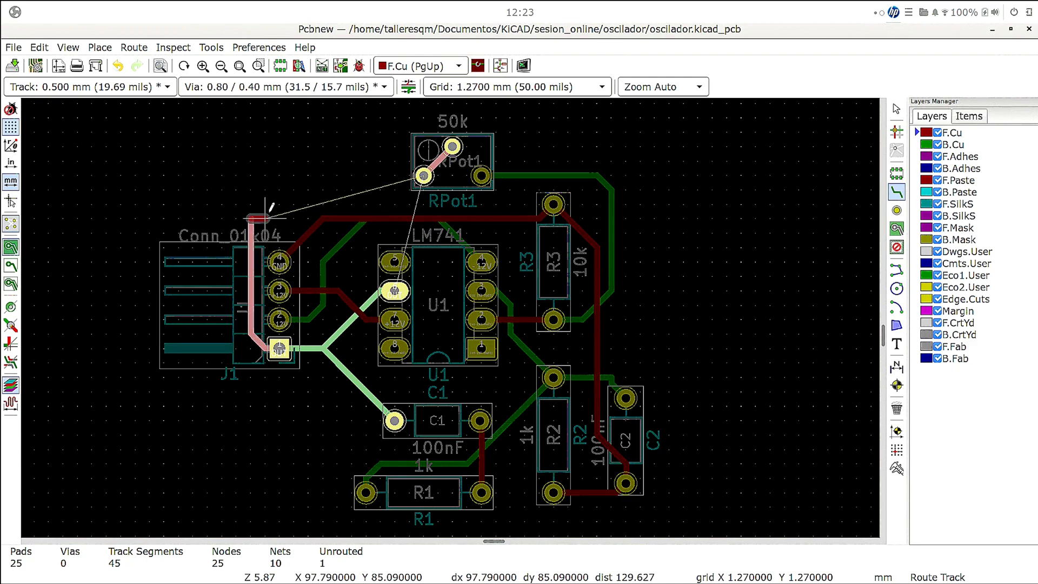
{"action": "left_click", "coordinate": [279, 189]}
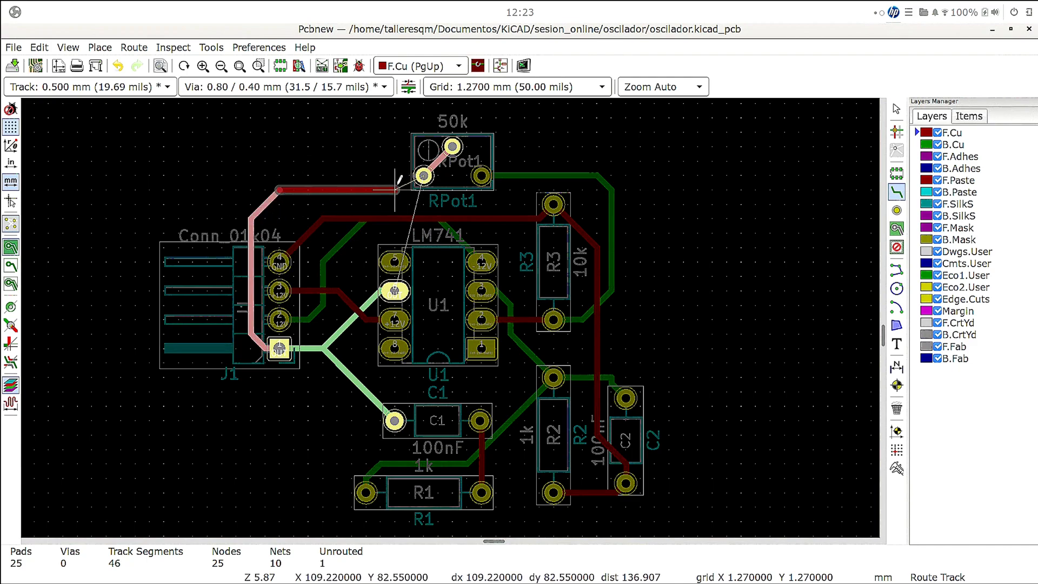
{"action": "left_click", "coordinate": [424, 175]}
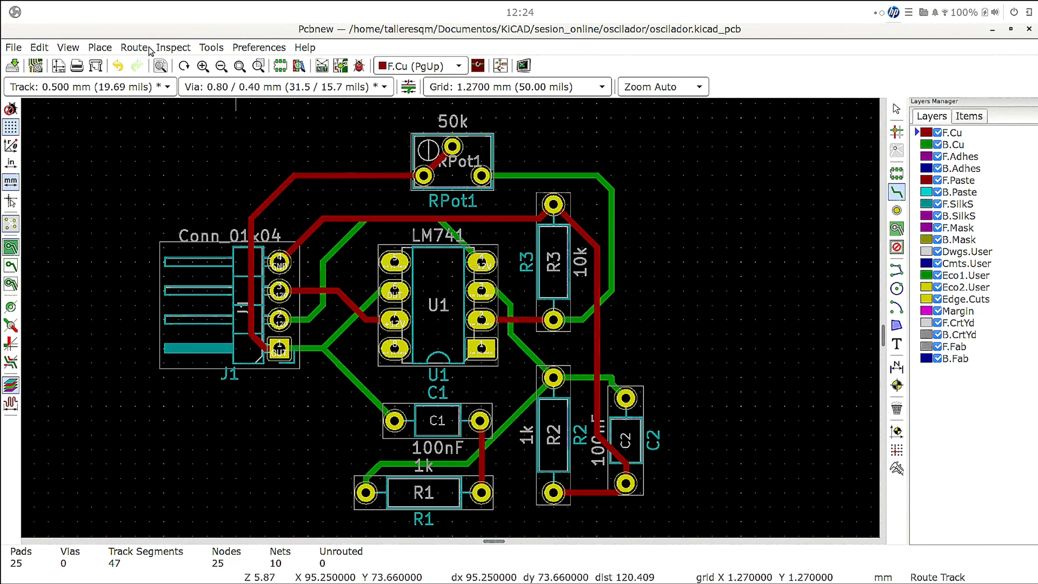
{"action": "left_click", "coordinate": [172, 48]}
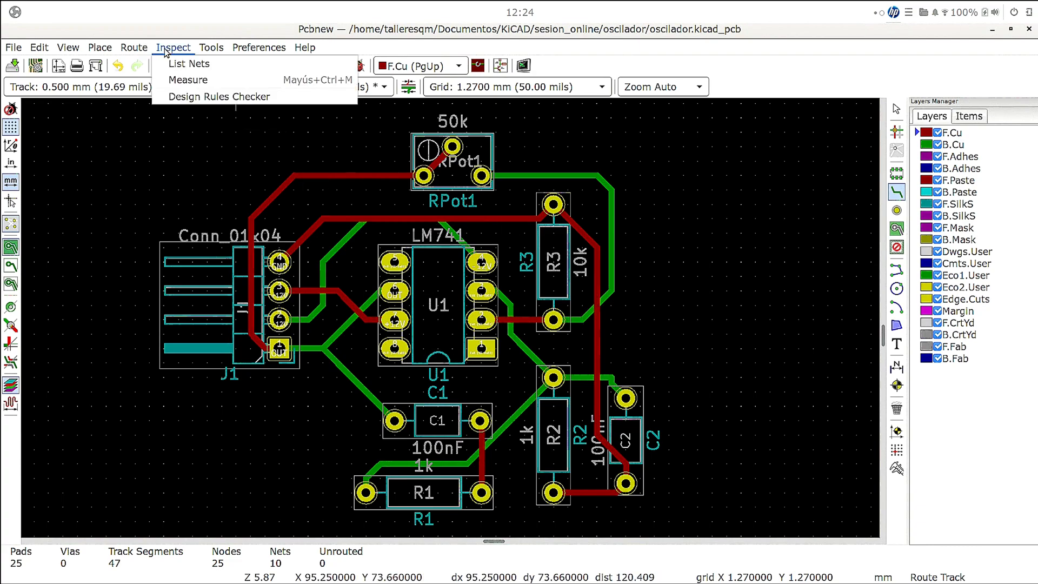
{"action": "left_click", "coordinate": [289, 29]}
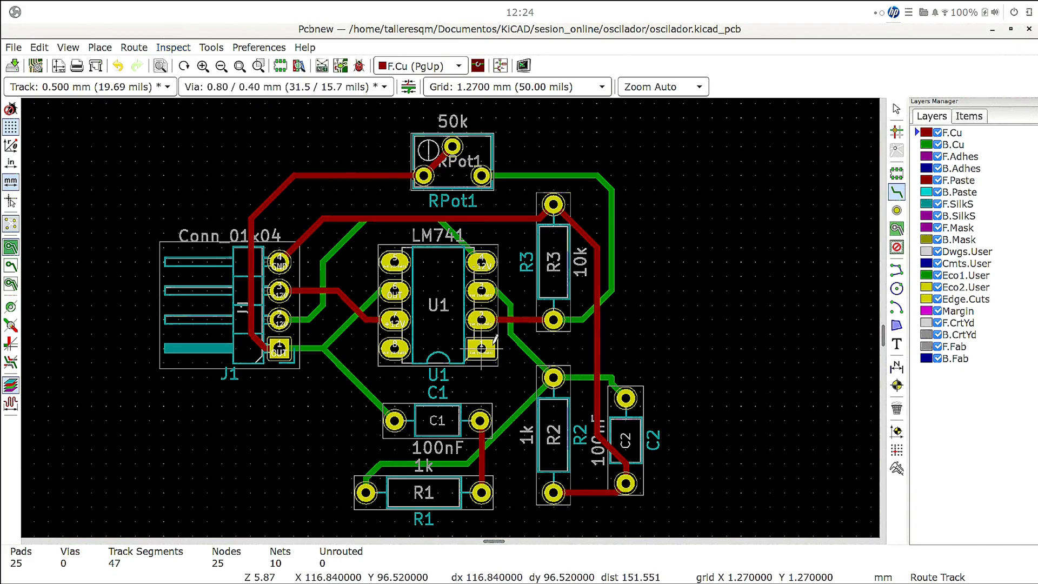
{"action": "scroll", "coordinate": [493, 340], "scroll_direction": "up", "scroll_amount": 5}
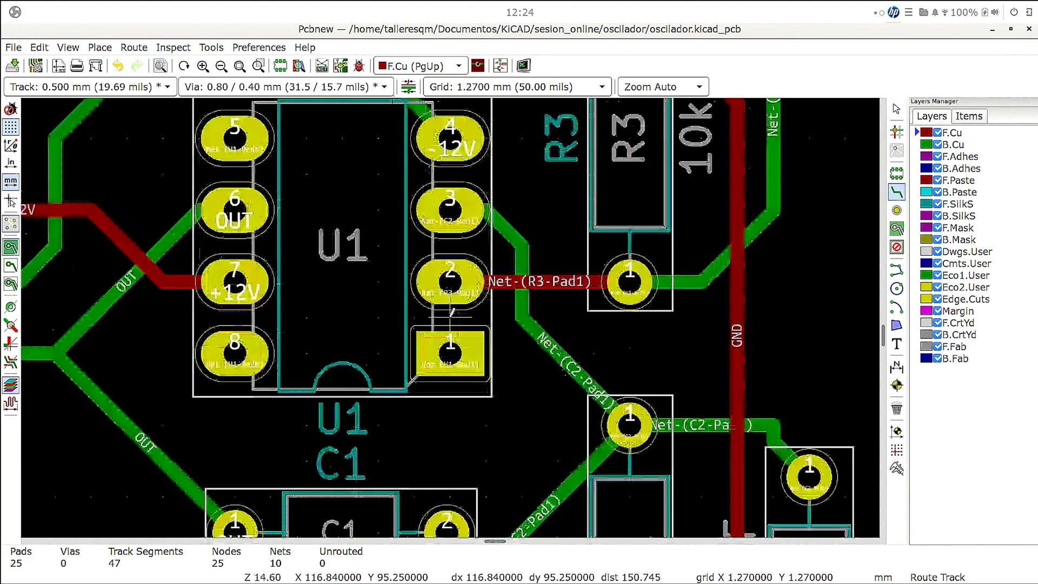
{"action": "scroll", "coordinate": [454, 311], "scroll_direction": "down", "scroll_amount": 3}
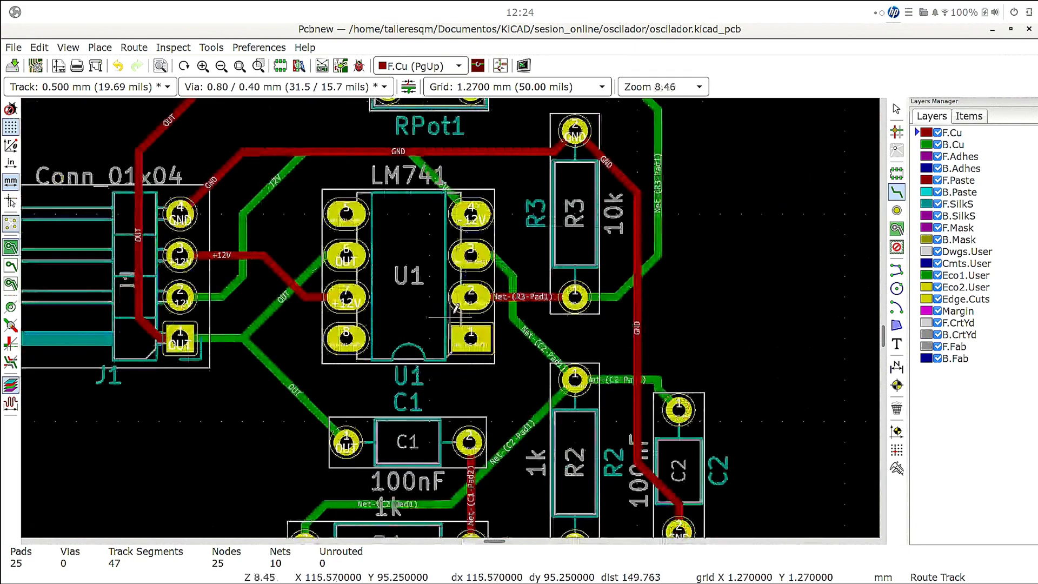
{"action": "key", "text": "Home"}
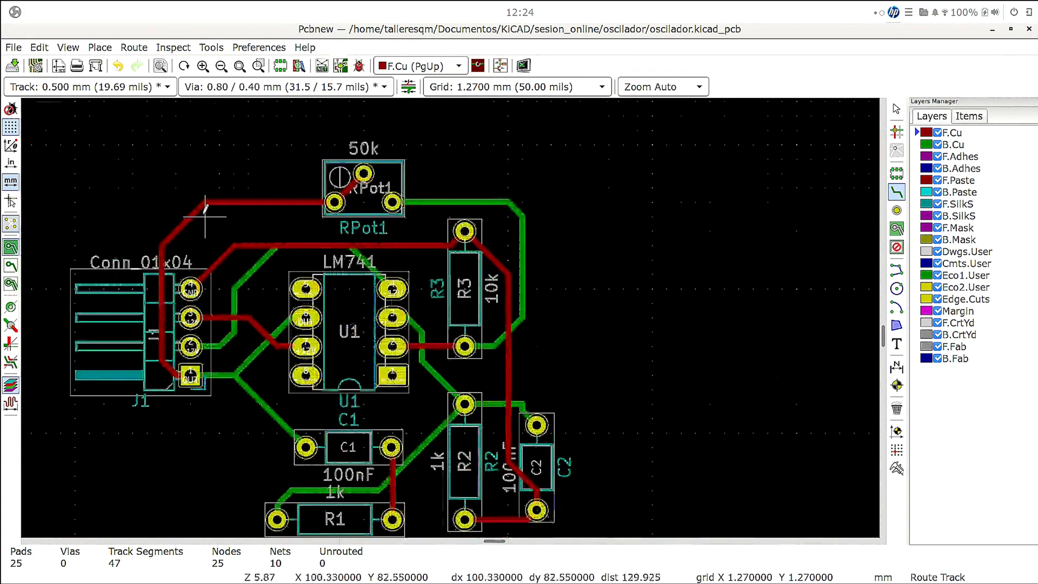
{"action": "left_click", "coordinate": [173, 47]}
{"action": "mouse_move", "coordinate": [211, 47]}
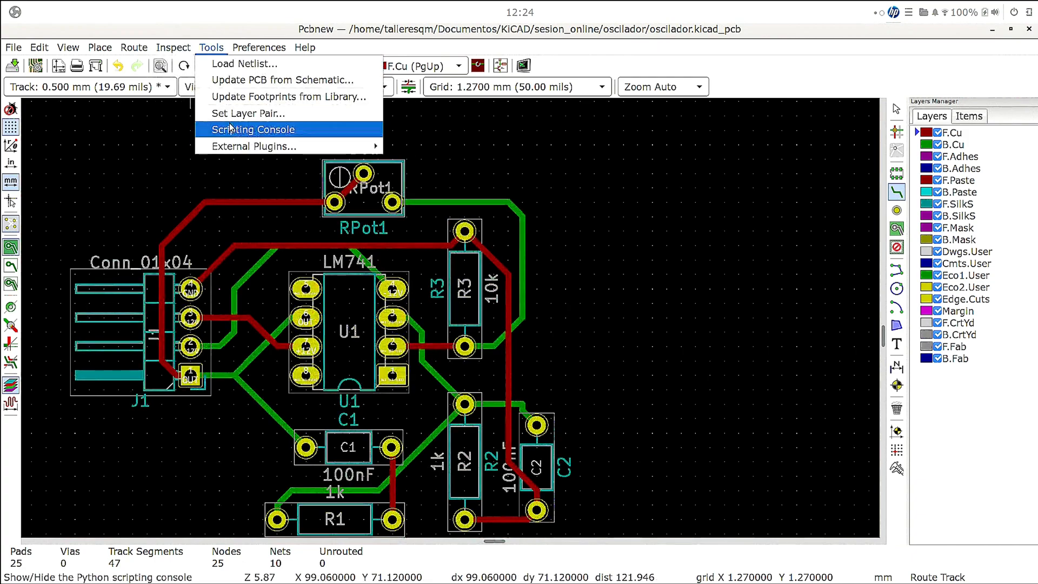
{"action": "mouse_move", "coordinate": [125, 54]}
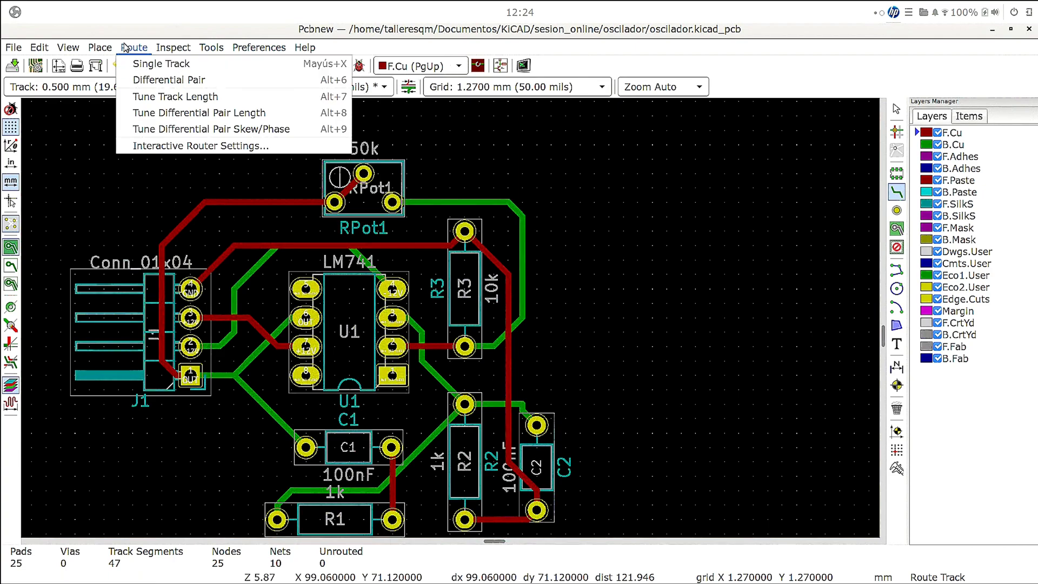
{"action": "mouse_move", "coordinate": [93, 50]}
{"action": "left_click", "coordinate": [15, 473]}
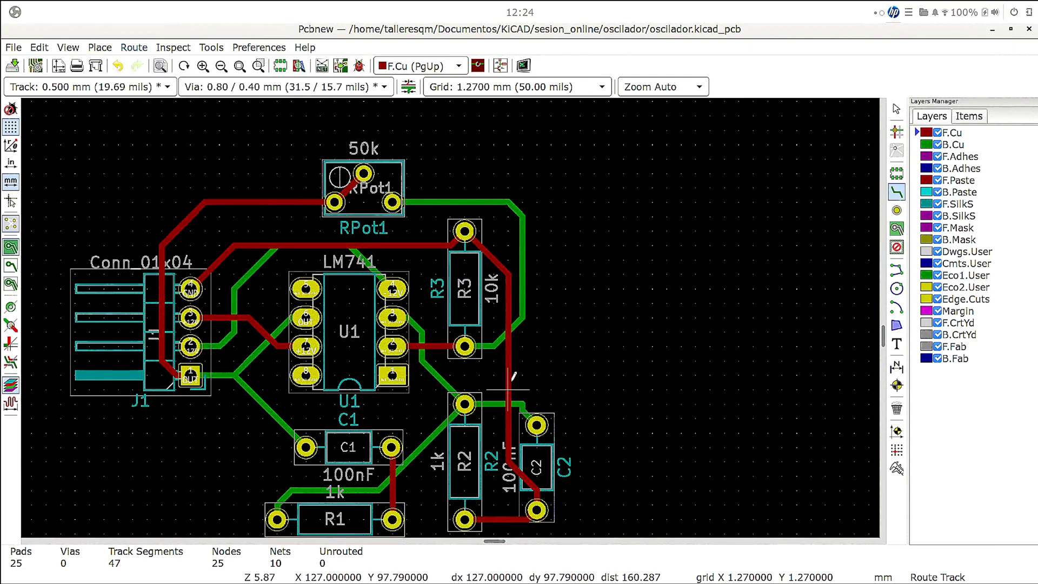
- Check the connections of U1's pads 8, 7, 6 and 5 by highlighting the net of each pad in turn
{"action": "scroll", "coordinate": [391, 311], "scroll_direction": "down", "scroll_amount": 1}
{"action": "scroll", "coordinate": [391, 311], "scroll_direction": "up", "scroll_amount": 2}
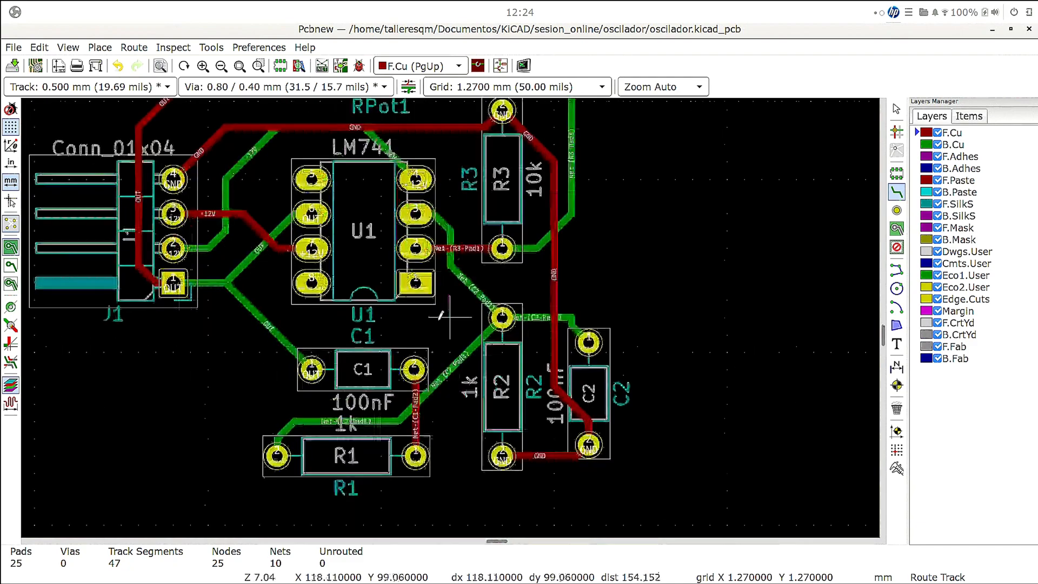
{"action": "left_click", "coordinate": [312, 284]}
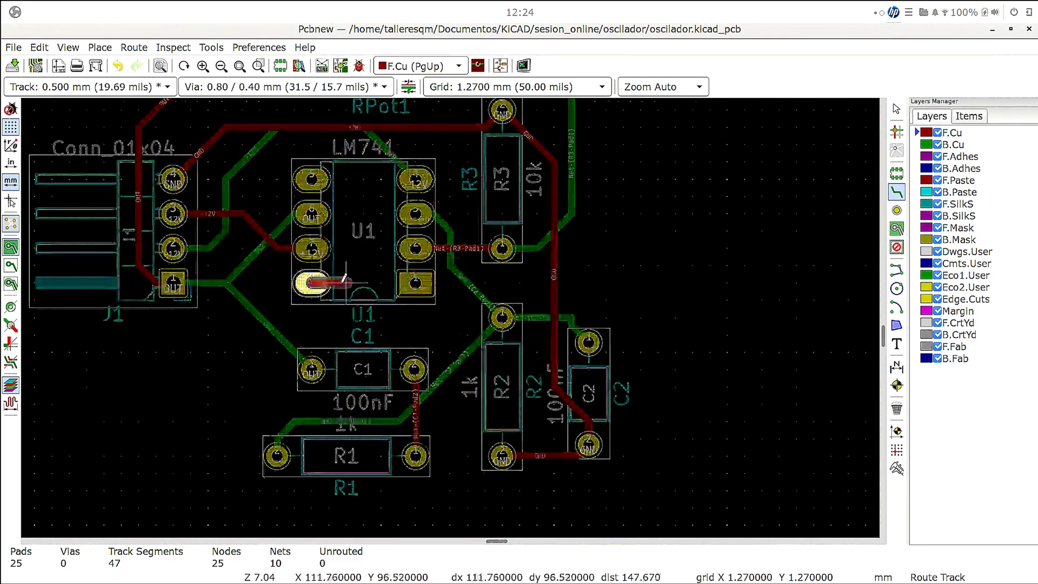
{"action": "key", "text": "Escape"}
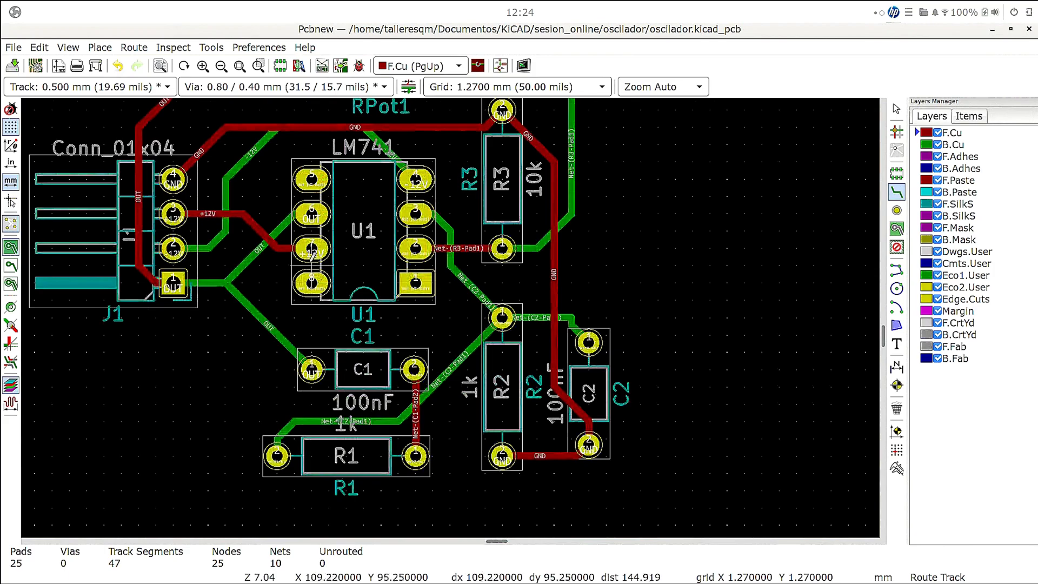
{"action": "left_click", "coordinate": [312, 246]}
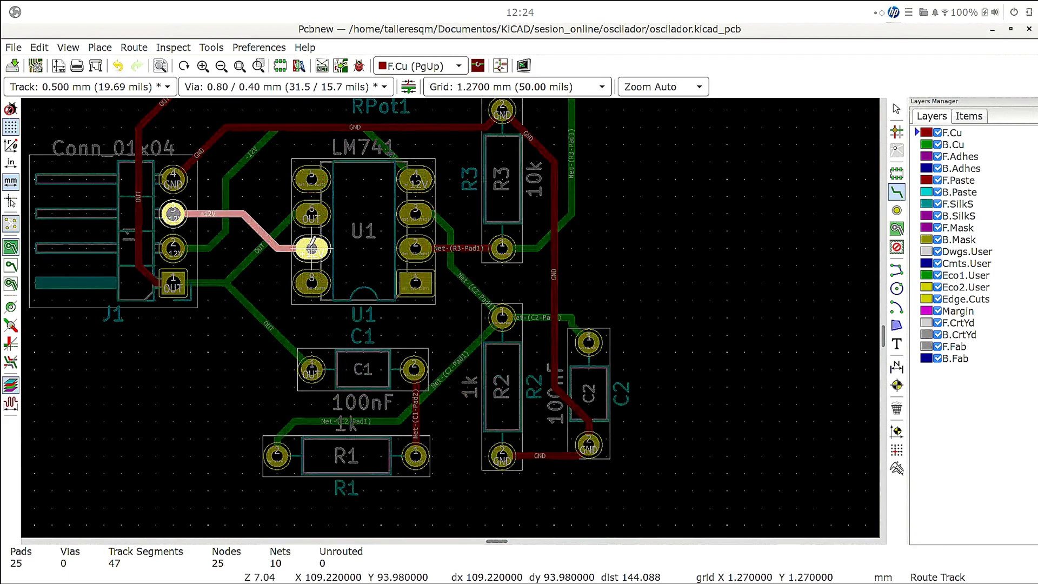
{"action": "key", "text": "Escape"}
{"action": "left_click", "coordinate": [313, 214]}
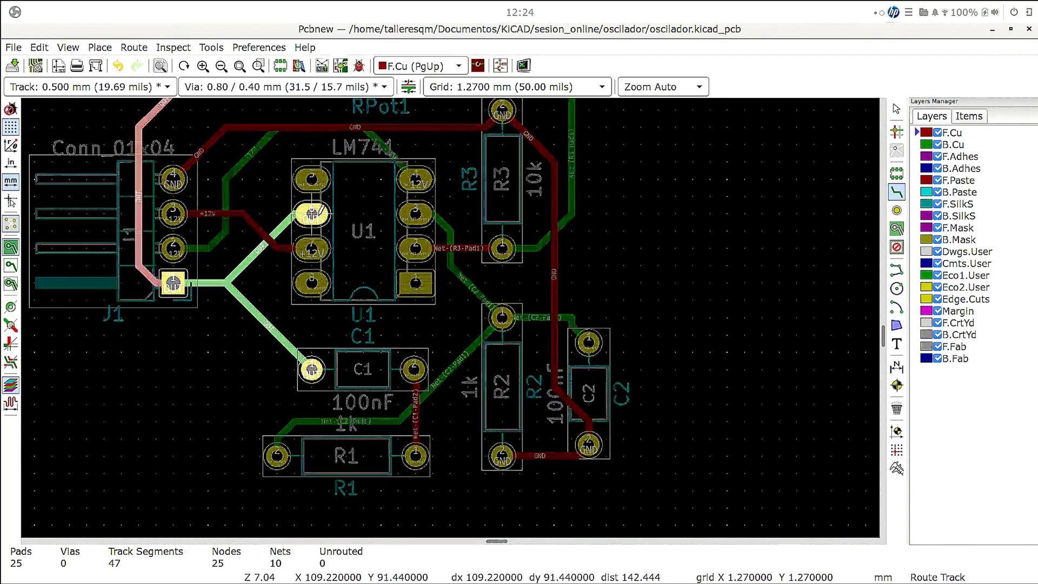
{"action": "key", "text": "Escape"}
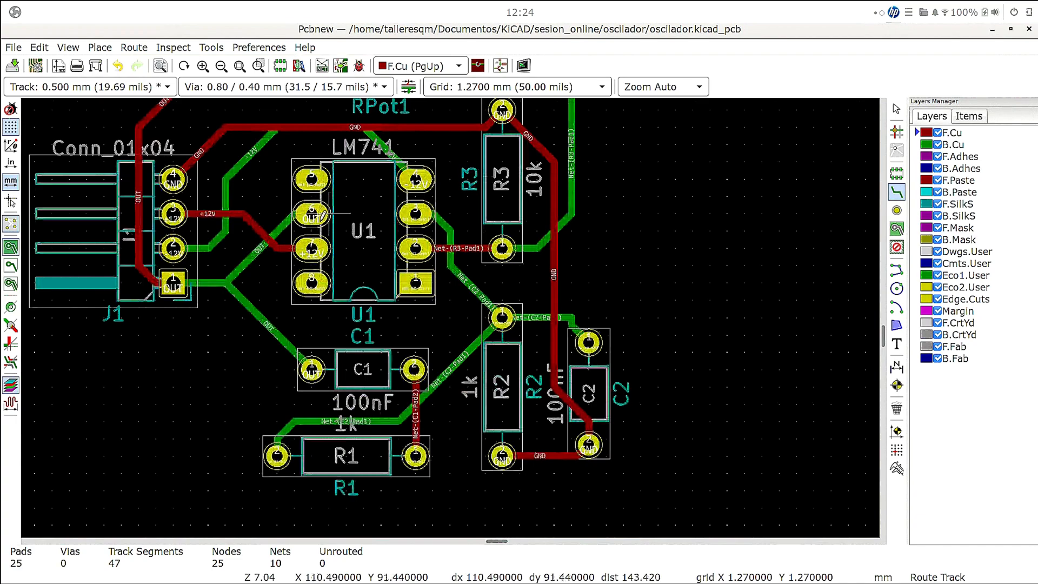
{"action": "left_click", "coordinate": [313, 177]}
{"action": "key", "text": "Escape"}
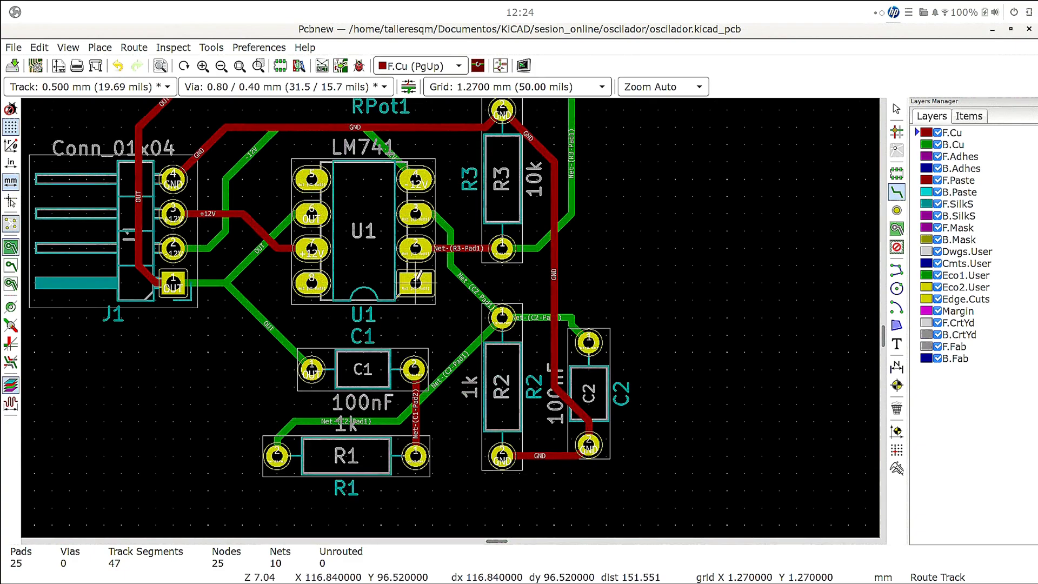
- Check the connections of U1's pads 1 and 2 by highlighting their nets, following pad 2's tracks through R3 to RPot1
{"action": "left_click", "coordinate": [416, 280]}
{"action": "key", "text": "Escape"}
{"action": "left_click", "coordinate": [416, 248]}
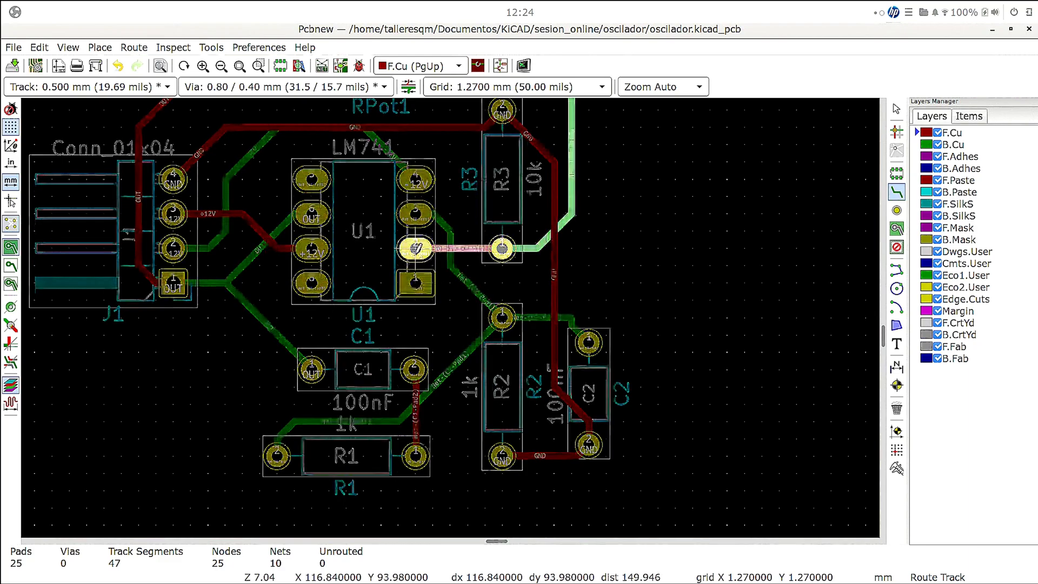
{"action": "scroll", "coordinate": [416, 251], "scroll_direction": "up", "scroll_amount": 1}
{"action": "scroll", "coordinate": [450, 317], "scroll_direction": "down", "scroll_amount": 1}
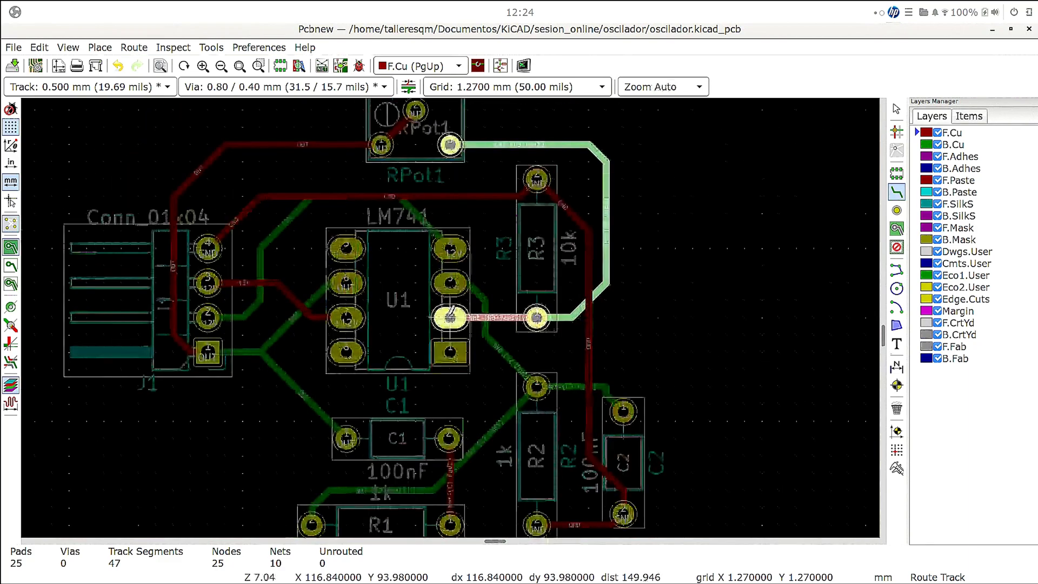
{"action": "scroll", "coordinate": [449, 317], "scroll_direction": "down", "scroll_amount": 1}
{"action": "key", "text": "Escape"}
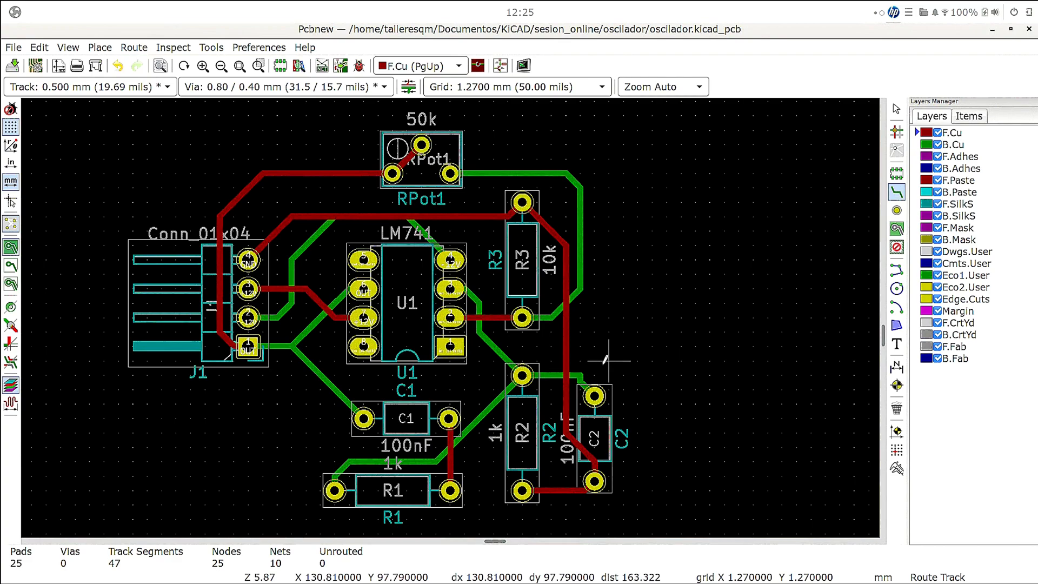
{"action": "scroll", "coordinate": [608, 373], "scroll_direction": "down", "scroll_amount": 1}
{"action": "scroll", "coordinate": [450, 317], "scroll_direction": "down", "scroll_amount": 1}
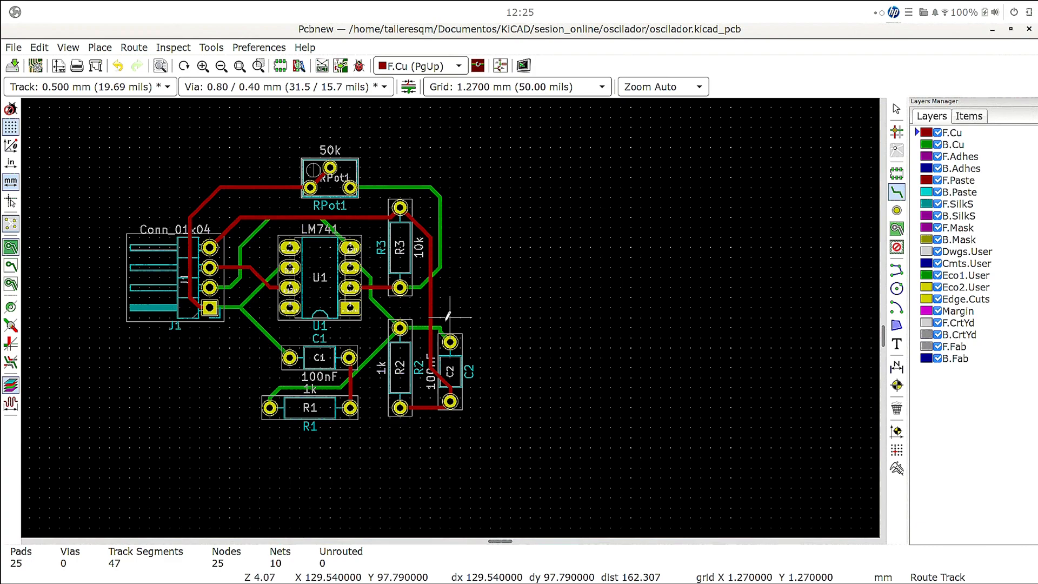
{"action": "left_click", "coordinate": [897, 210]}
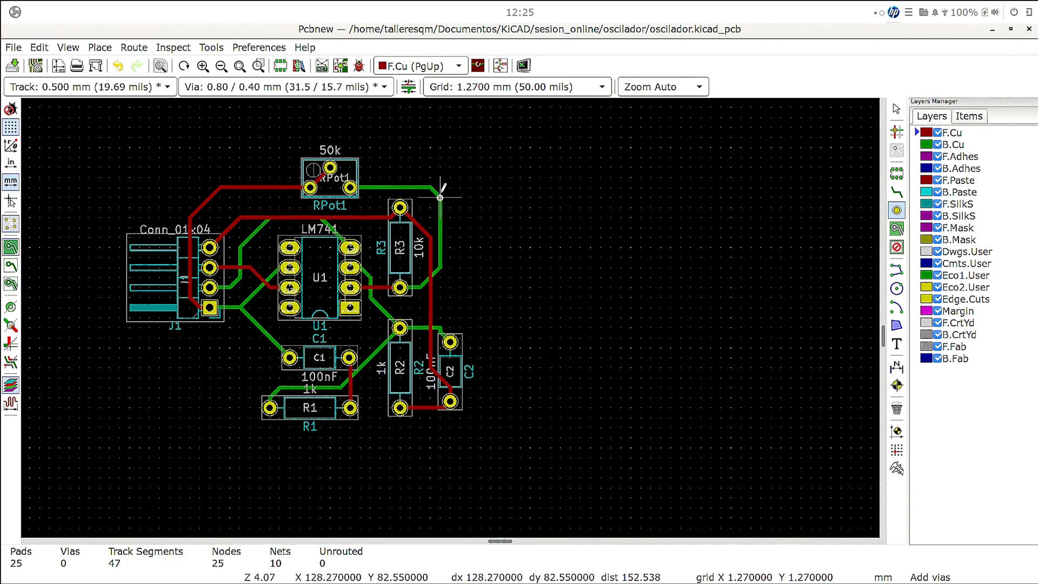
{"action": "right_click", "coordinate": [669, 266]}
{"action": "left_click", "coordinate": [682, 274]}
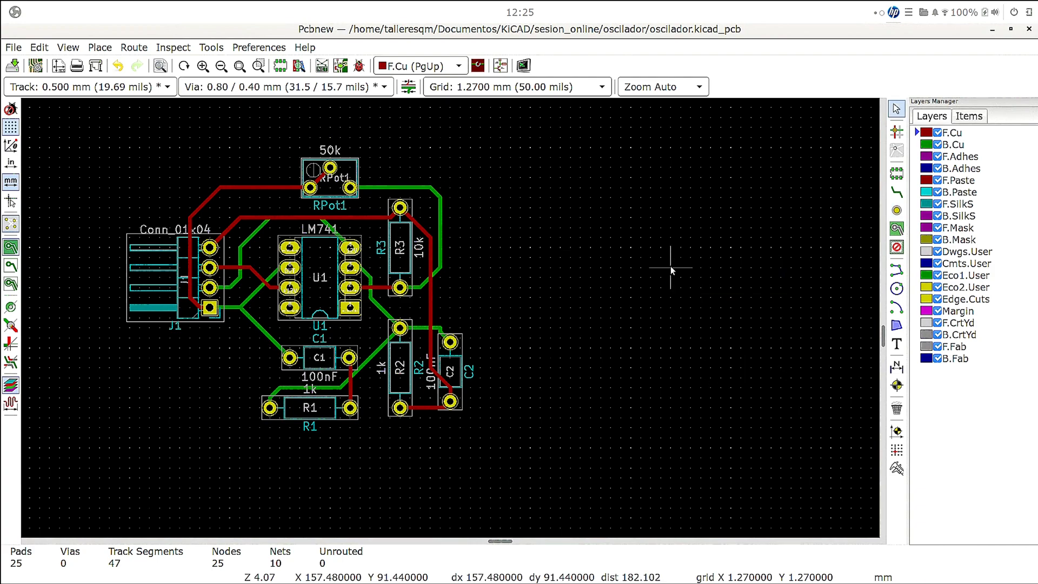
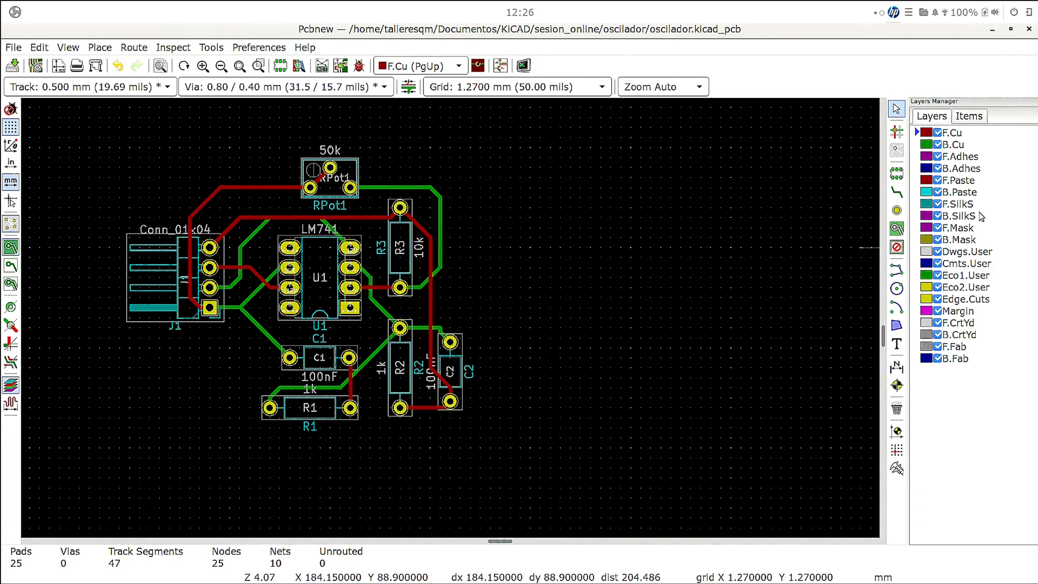
- Start a new text on the F.SilkS layer below J1, reading "Mi primera PCB" with "09/04/2021" on a second line
{"action": "left_click", "coordinate": [959, 205]}
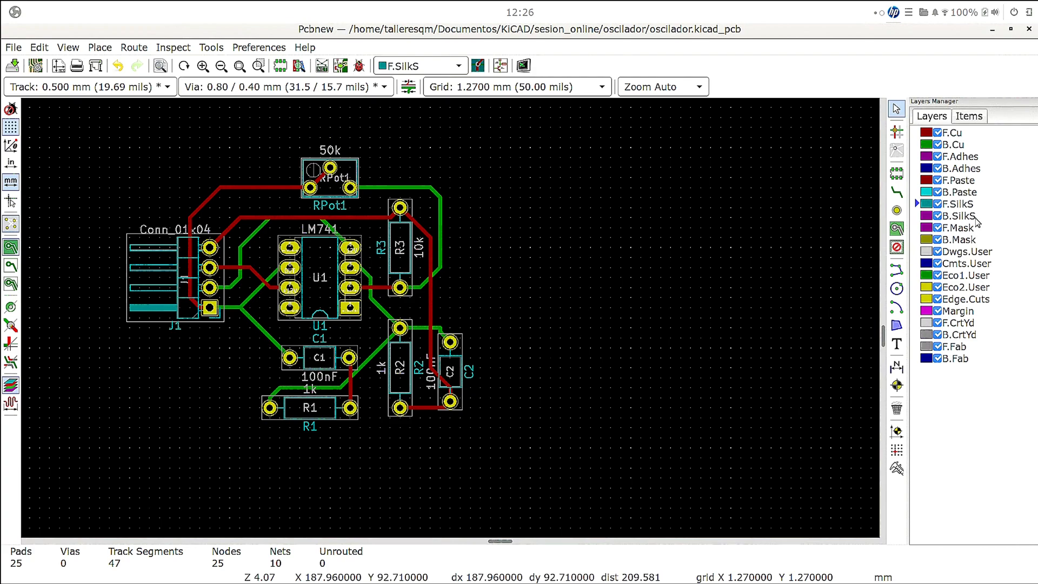
{"action": "left_click", "coordinate": [896, 344]}
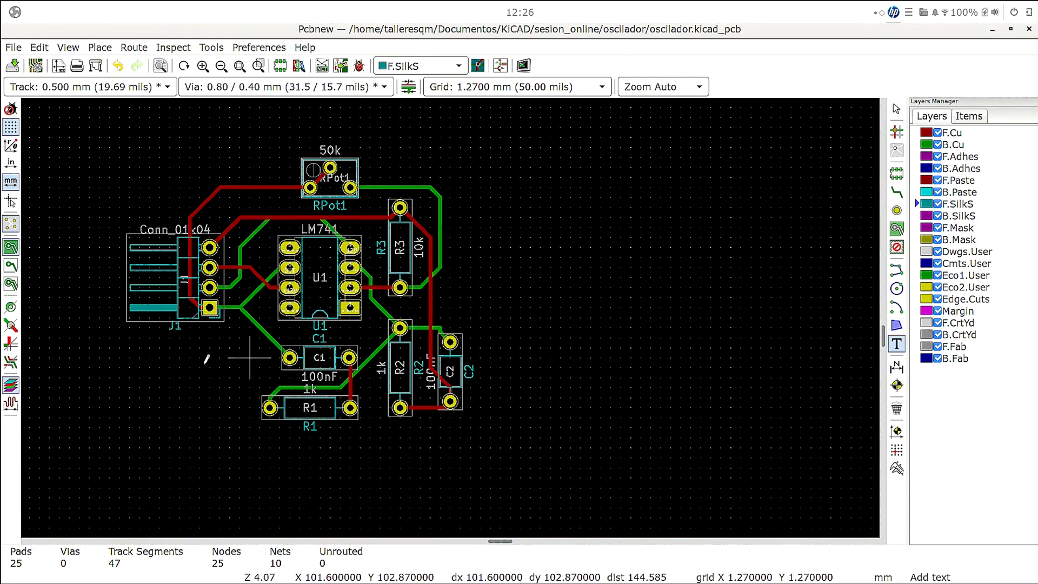
{"action": "left_click", "coordinate": [209, 346]}
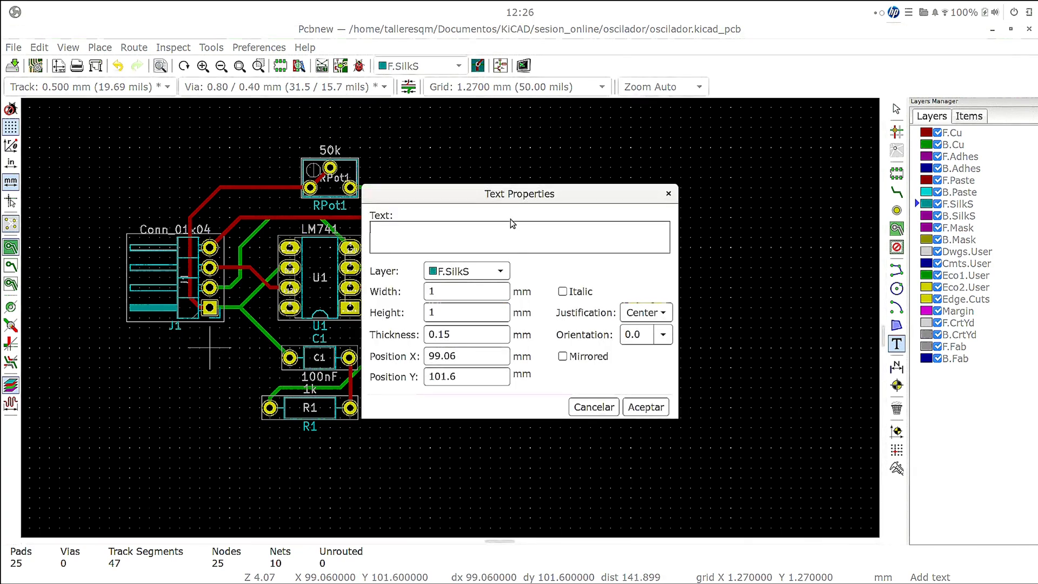
{"action": "type", "text": "Mi pi"}
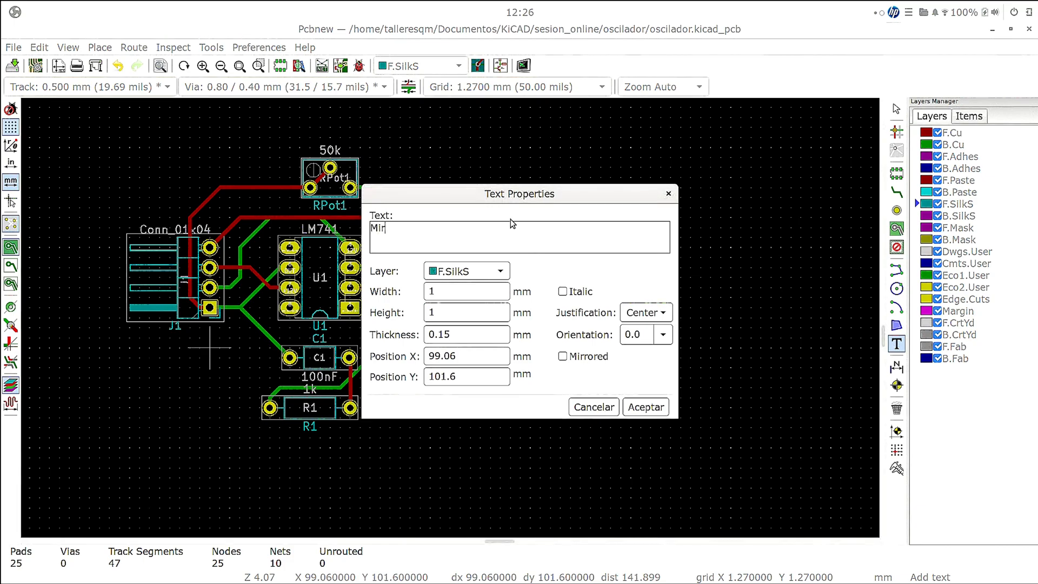
{"action": "type", "text": "rm"}
{"action": "key", "text": "BackSpace"}
{"action": "key", "text": "BackSpace"}
{"action": "key", "text": "BackSpace"}
{"action": "type", "text": "rimera"}
{"action": "type", "text": " plac"}
{"action": "key", "text": "BackSpace"}
{"action": "key", "text": "BackSpace"}
{"action": "key", "text": "BackSpace"}
{"action": "key", "text": "BackSpace"}
{"action": "type", "text": "PCB"}
{"action": "key", "text": "Return"}
{"action": "type", "text": "09/04/"}
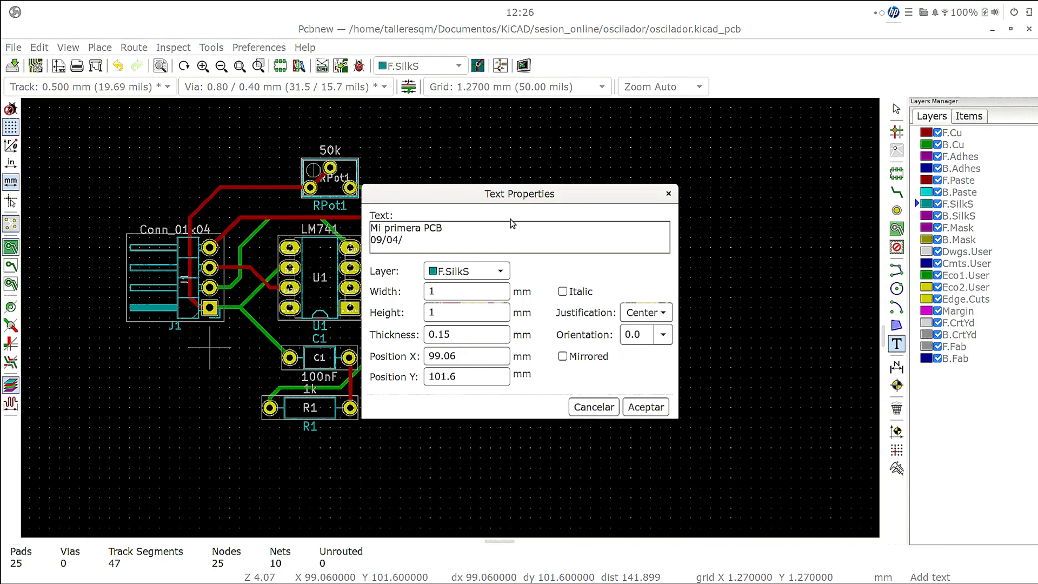
{"action": "type", "text": "2021"}
- Set the new silkscreen text's height to 5 mm and place it below J1, beside R1, at about X 99.06, Y 107.95 mm
{"action": "left_click", "coordinate": [458, 271]}
{"action": "left_click", "coordinate": [459, 271]}
{"action": "key", "text": "Tab"}
{"action": "key", "text": "Tab"}
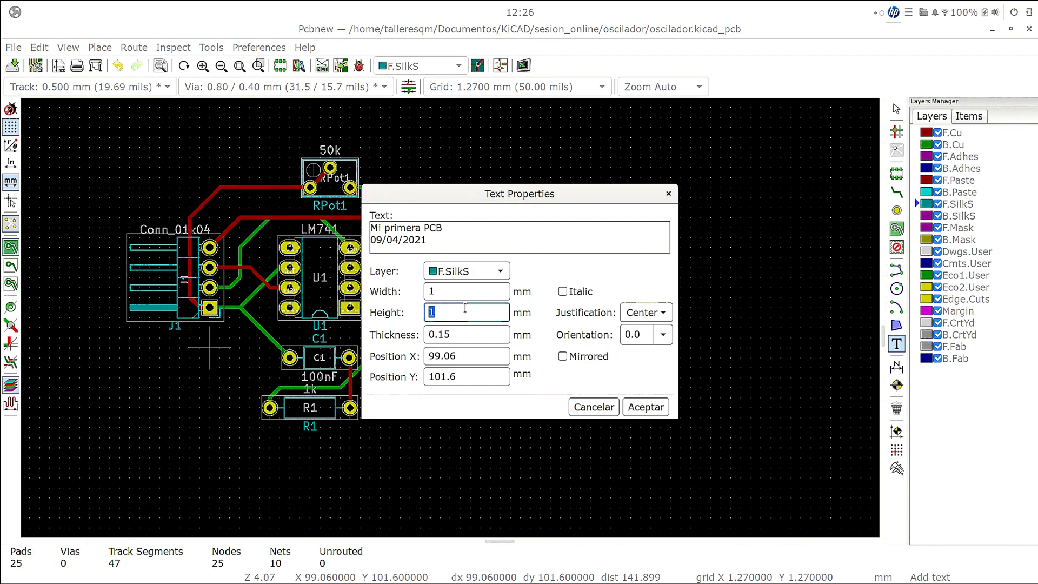
{"action": "type", "text": "5"}
{"action": "left_click", "coordinate": [648, 409]}
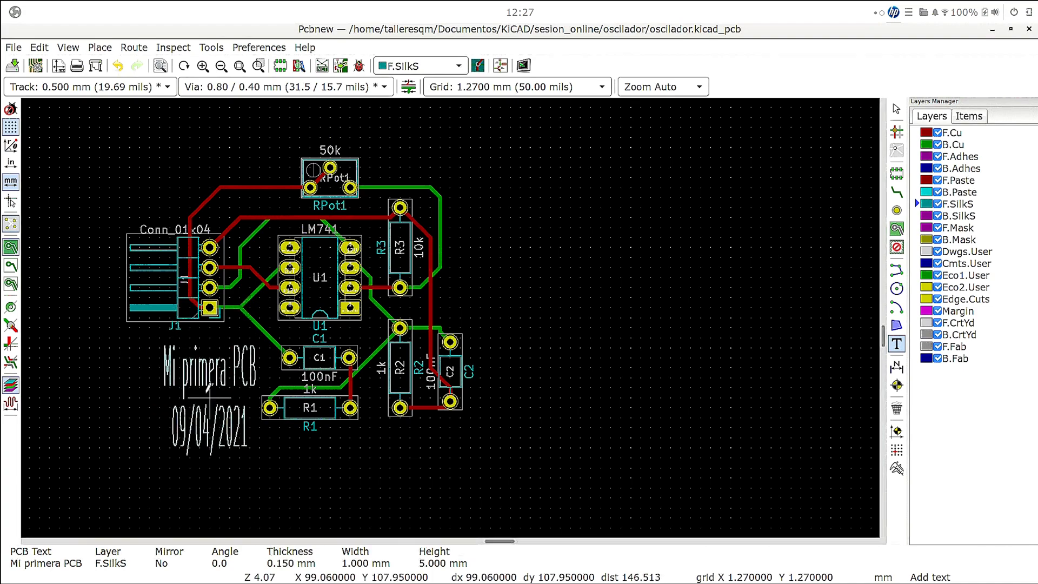
{"action": "left_click", "coordinate": [209, 398]}
{"action": "right_click", "coordinate": [214, 403]}
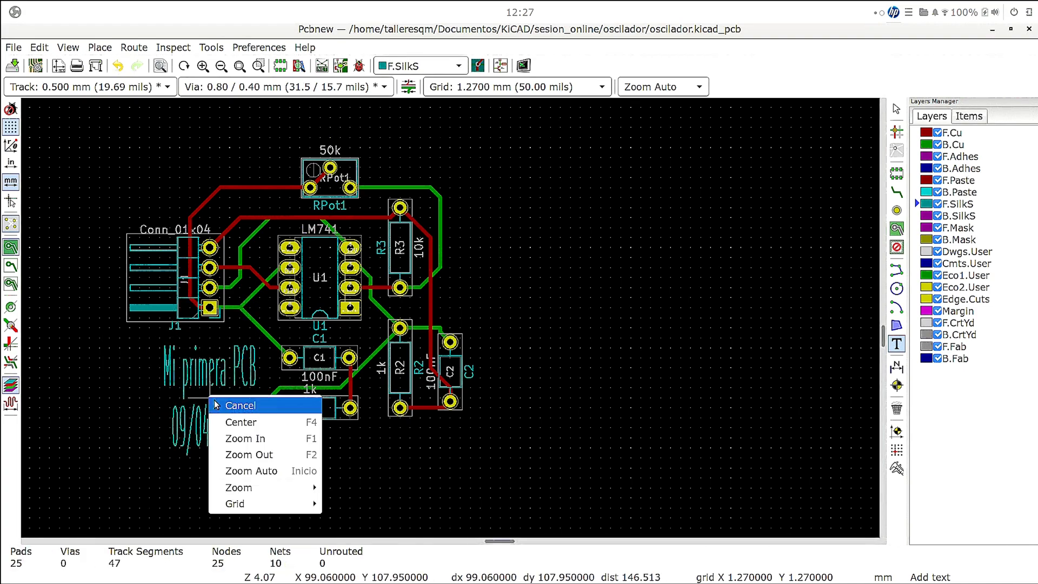
{"action": "left_click", "coordinate": [487, 417]}
{"action": "right_click", "coordinate": [200, 370]}
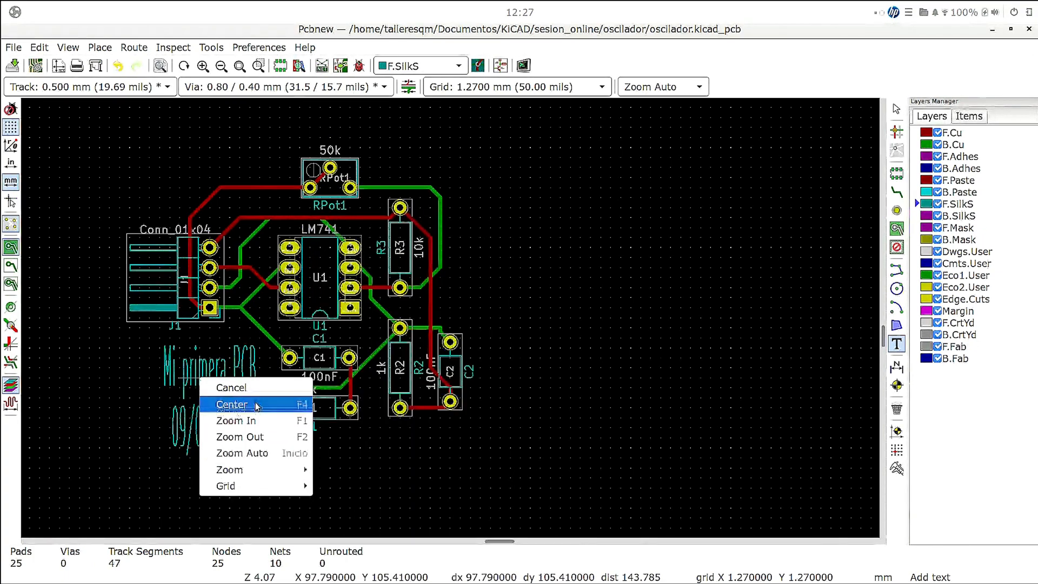
{"action": "left_click", "coordinate": [543, 422]}
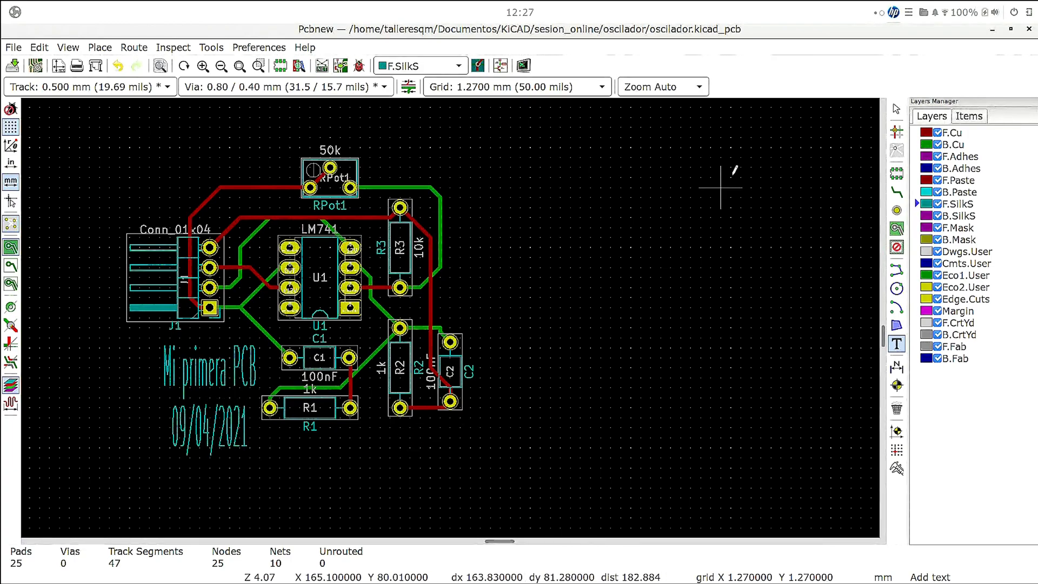
- Set the height of the "Mi primera PCB" silkscreen text to 3 mm
{"action": "left_click", "coordinate": [896, 109]}
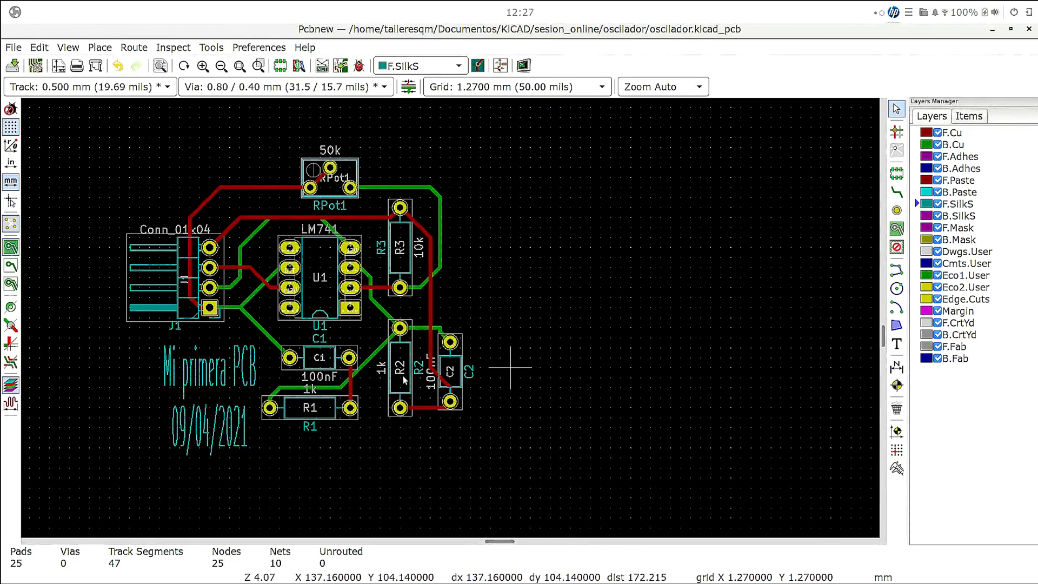
{"action": "right_click", "coordinate": [210, 381]}
{"action": "left_click", "coordinate": [258, 142]}
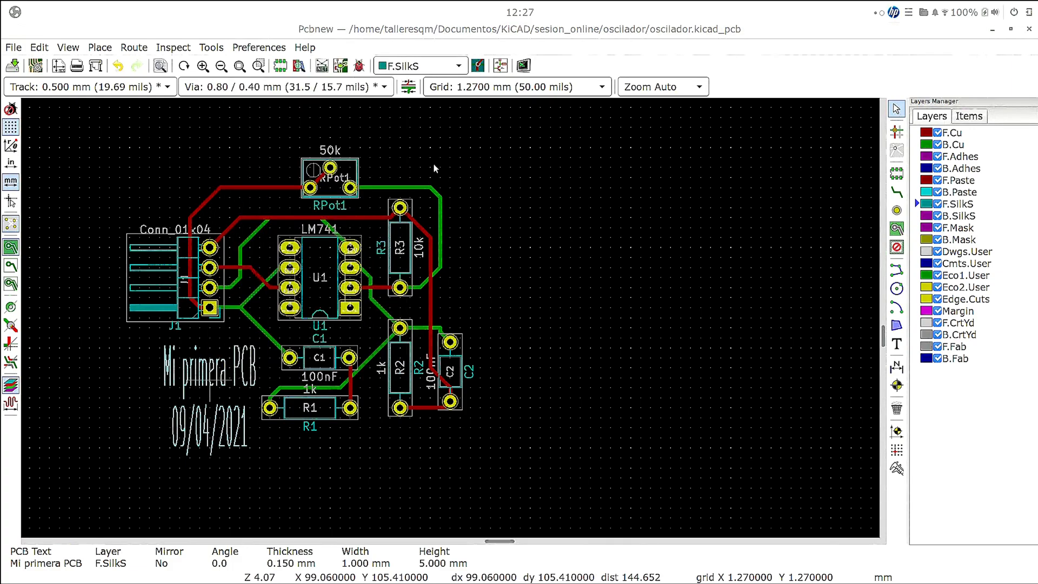
{"action": "double_click", "coordinate": [467, 319]}
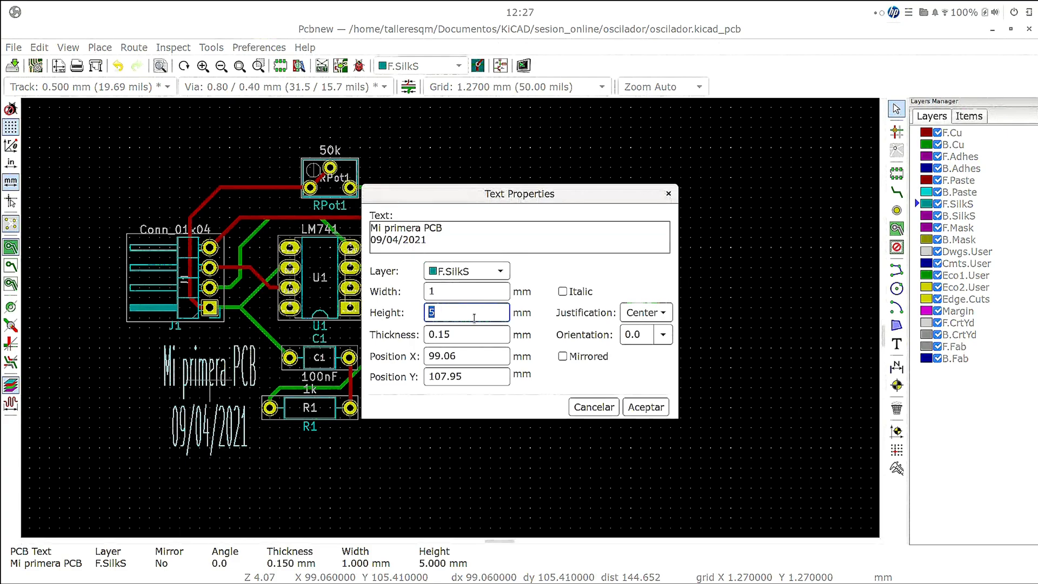
{"action": "type", "text": "3"}
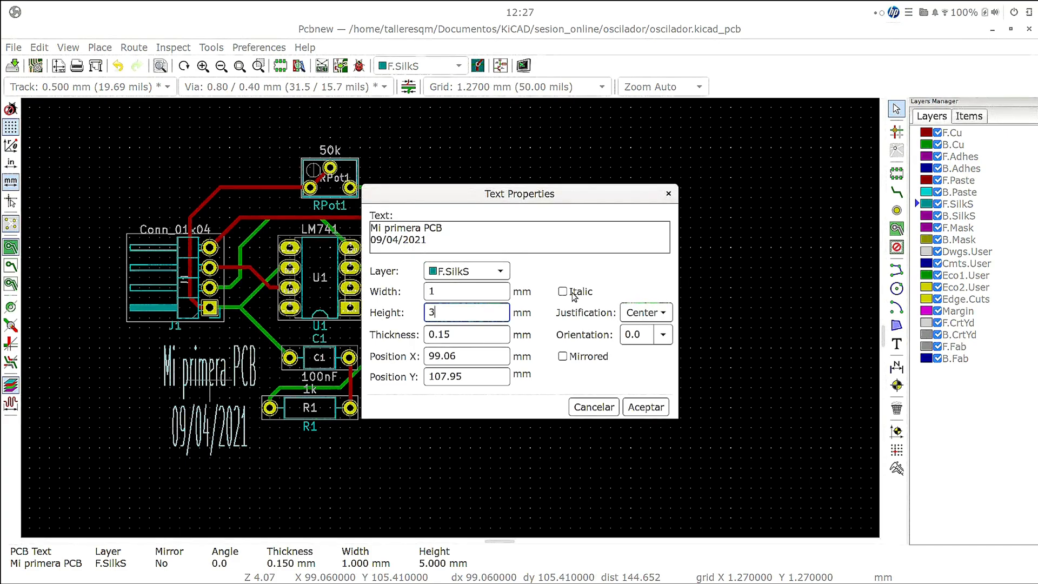
{"action": "left_click", "coordinate": [651, 406]}
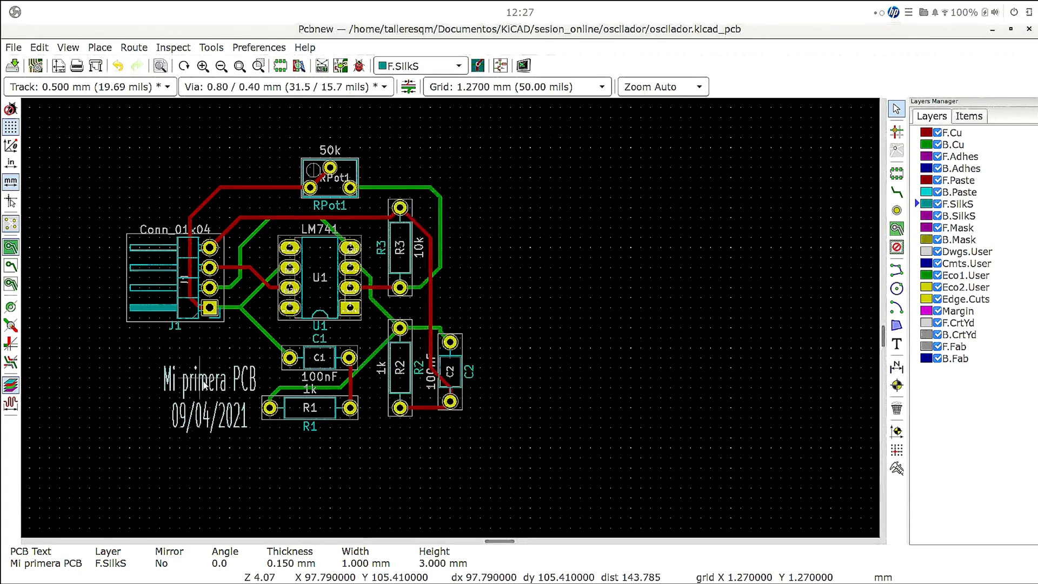
- Set the height of the "Mi primera PCB" silkscreen text to 2 mm
{"action": "right_click", "coordinate": [203, 385]}
{"action": "left_click", "coordinate": [238, 148]}
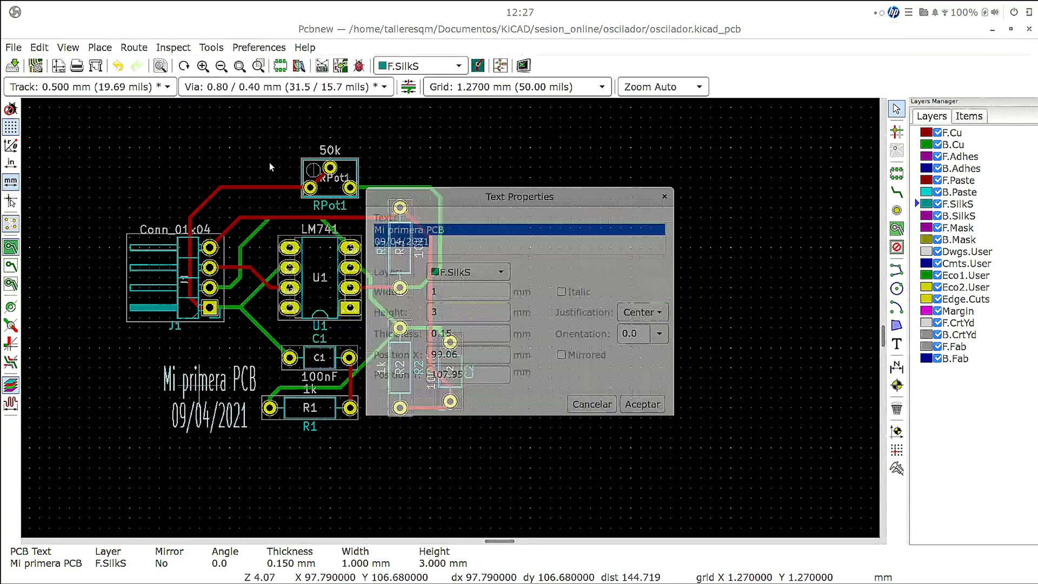
{"action": "double_click", "coordinate": [479, 313]}
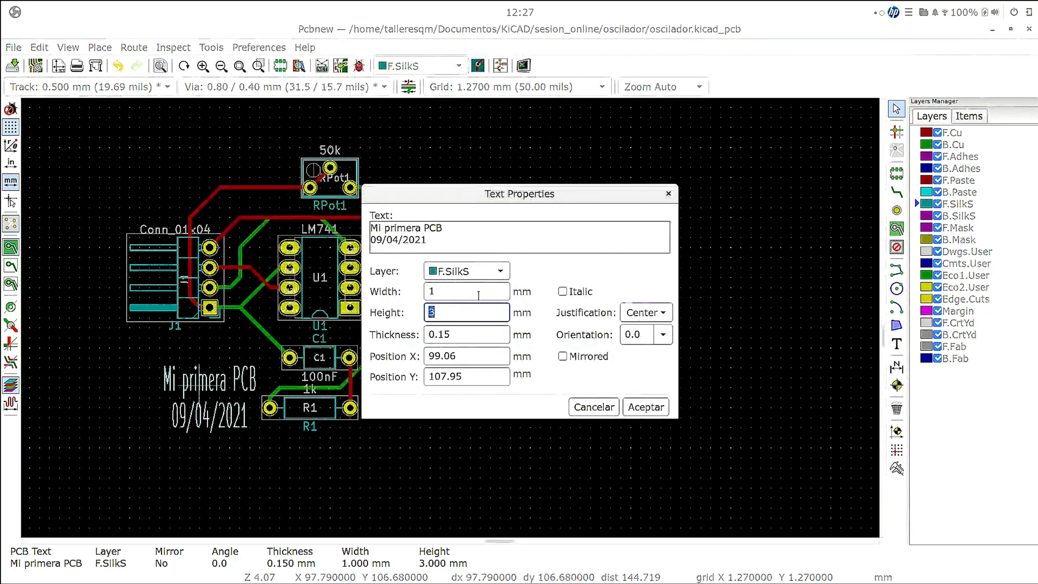
{"action": "type", "text": "2"}
{"action": "left_click", "coordinate": [649, 406]}
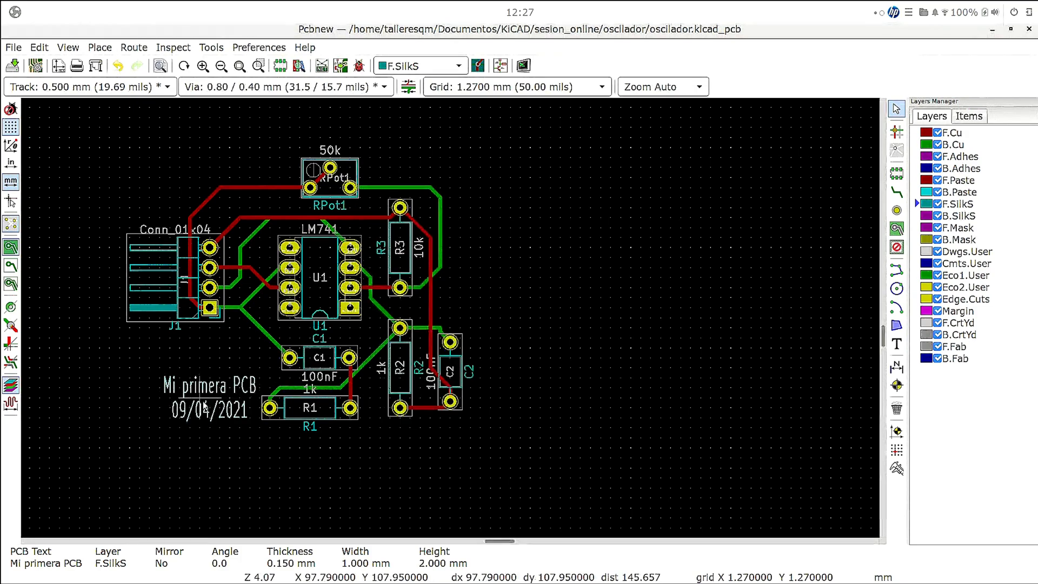
- Rotate the "Mi primera PCB" text to 90 degrees and place it vertically between J1 and R1
{"action": "key", "text": "m"}
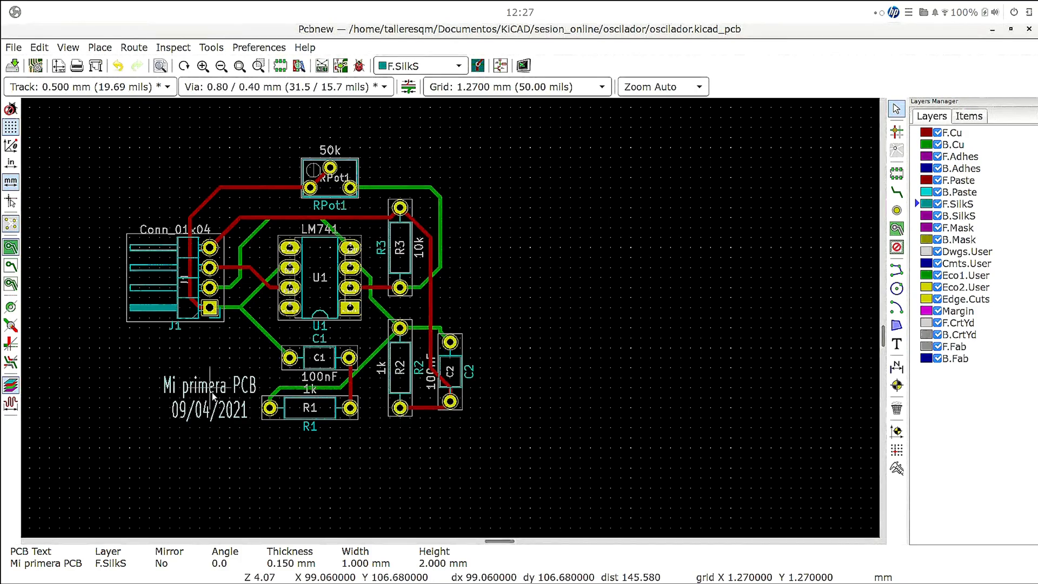
{"action": "key", "text": "r"}
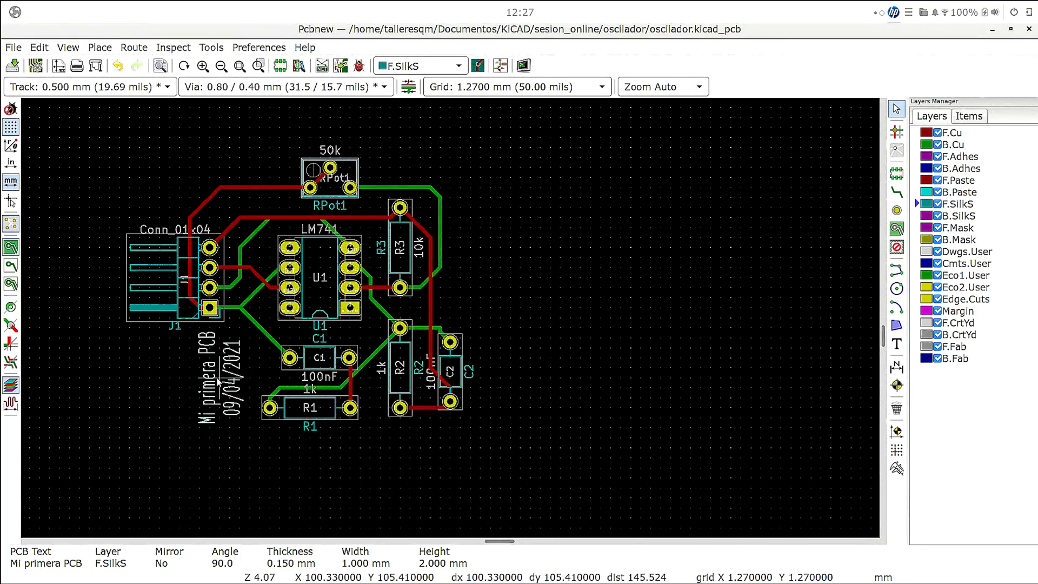
{"action": "left_click", "coordinate": [213, 390]}
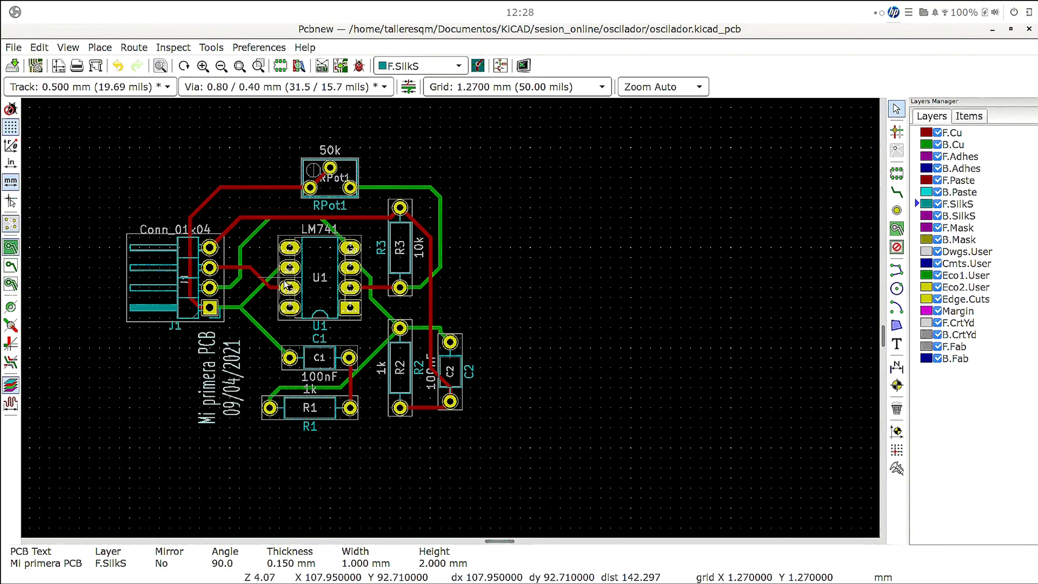
- Make B.SilkS the active layer, then examine the board in a maximised 3D Viewer, rotating it to see components and text, and close the viewer
{"action": "left_click", "coordinate": [969, 217]}
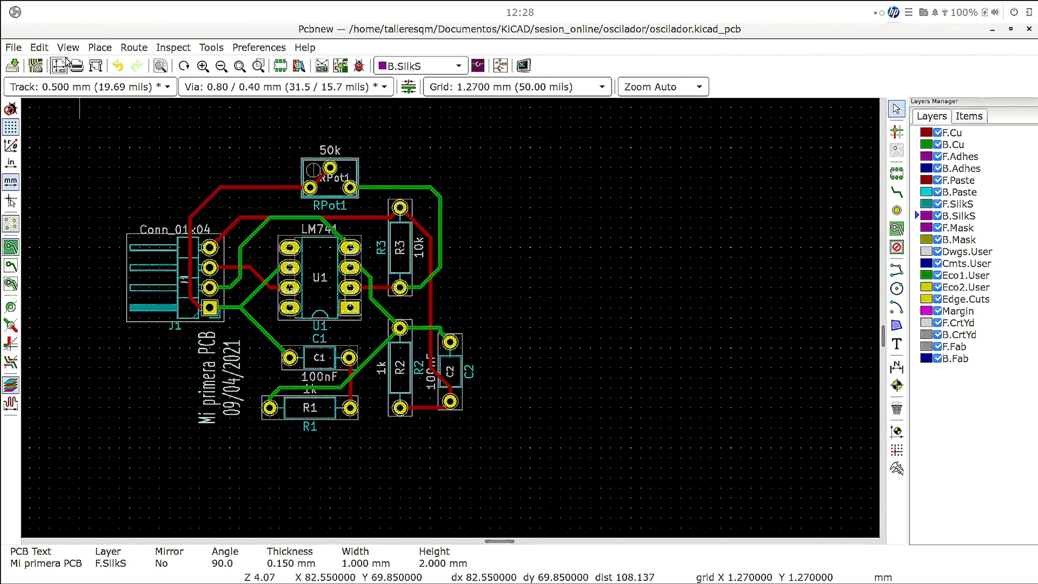
{"action": "left_click", "coordinate": [66, 48]}
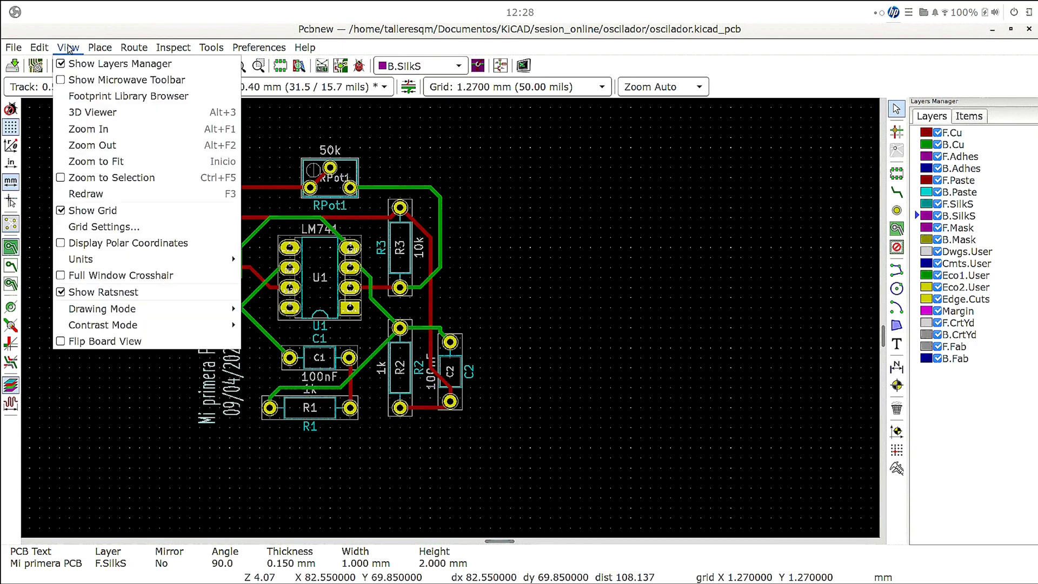
{"action": "left_click", "coordinate": [79, 112]}
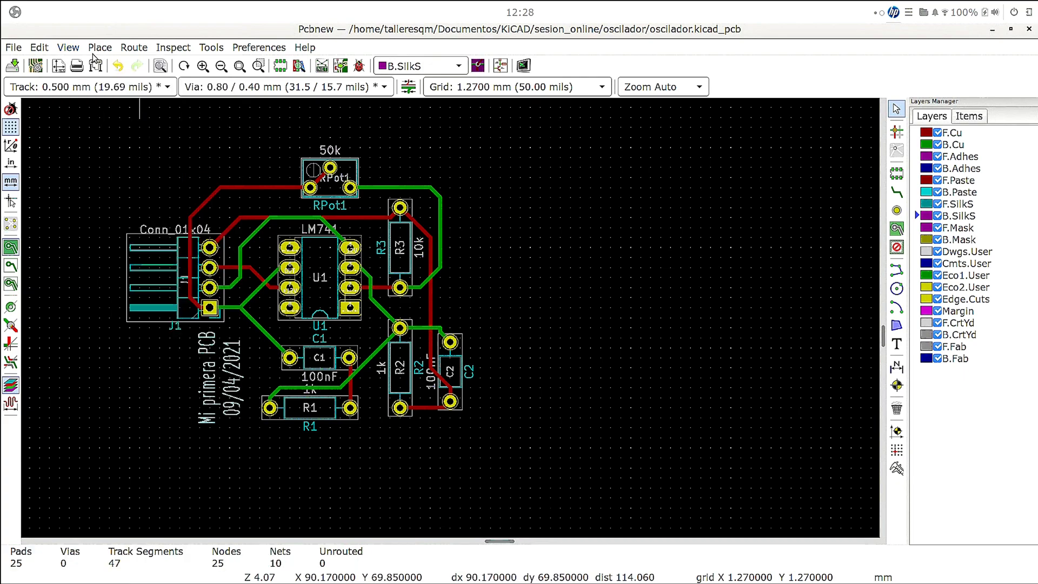
{"action": "left_click", "coordinate": [67, 48]}
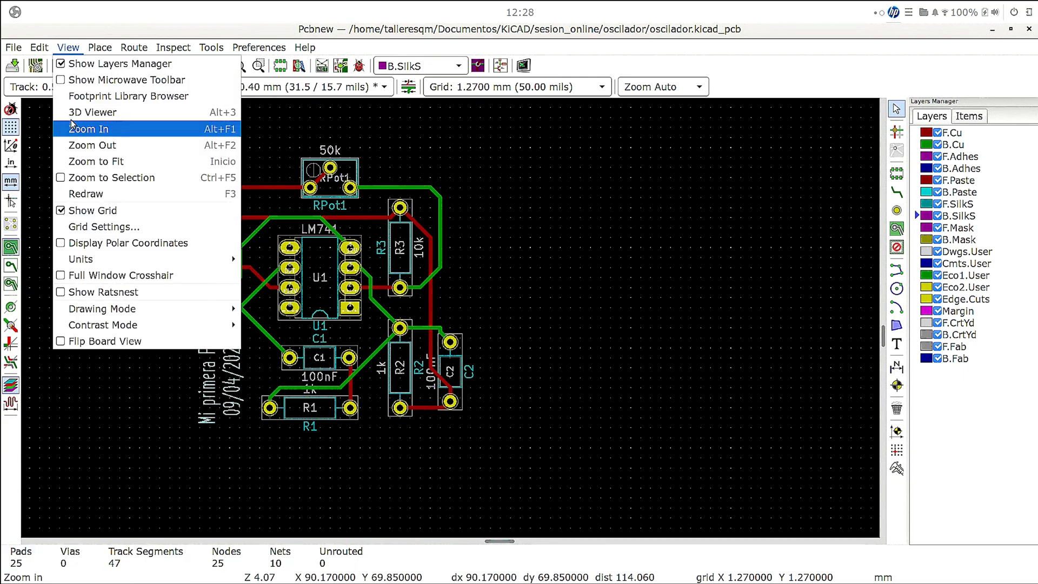
{"action": "left_click", "coordinate": [72, 113]}
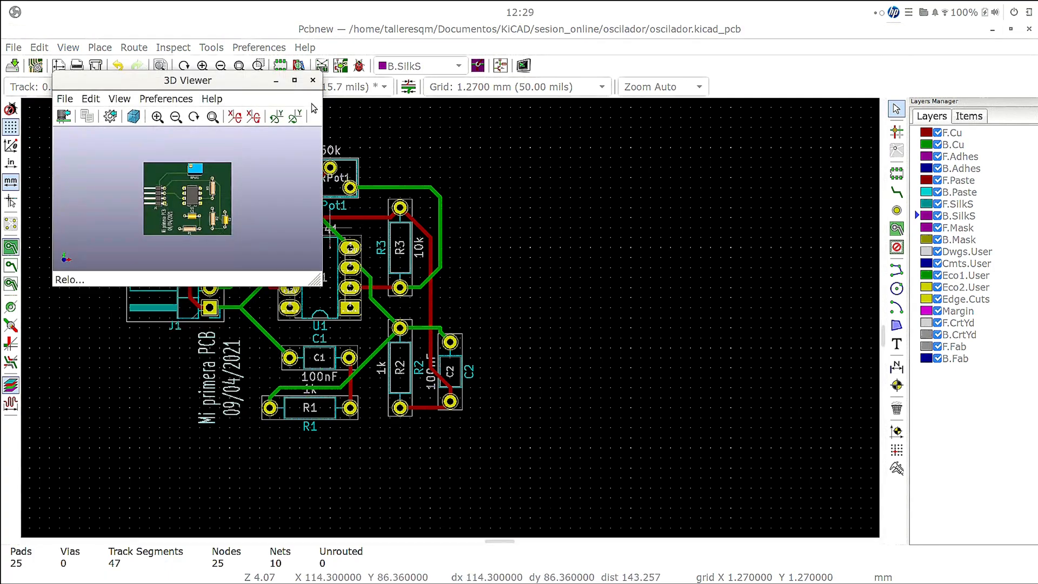
{"action": "left_click", "coordinate": [294, 80]}
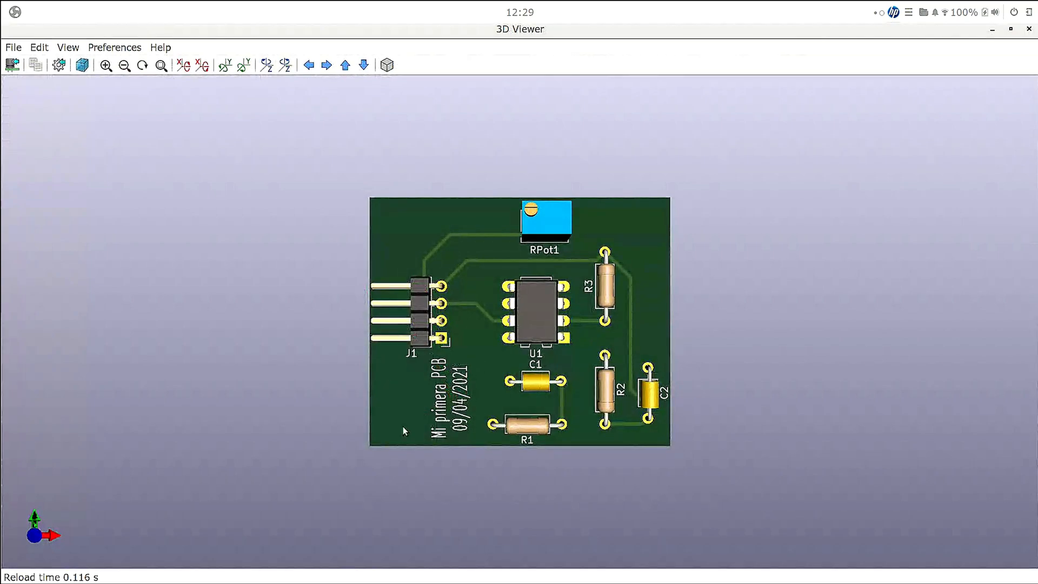
{"action": "left_click_drag", "start_coordinate": [409, 436], "coordinate": [442, 289]}
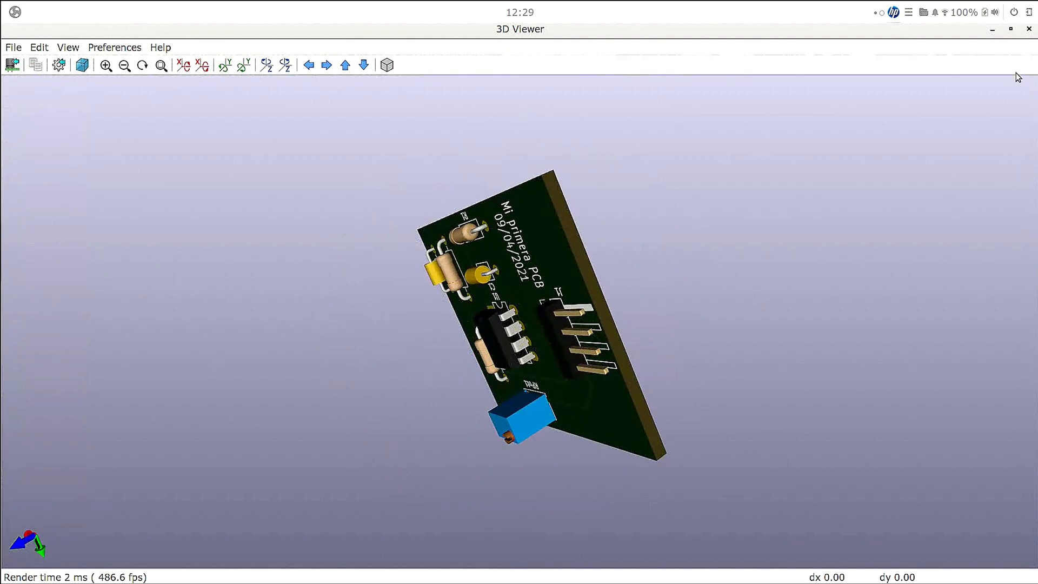
{"action": "left_click", "coordinate": [1028, 30]}
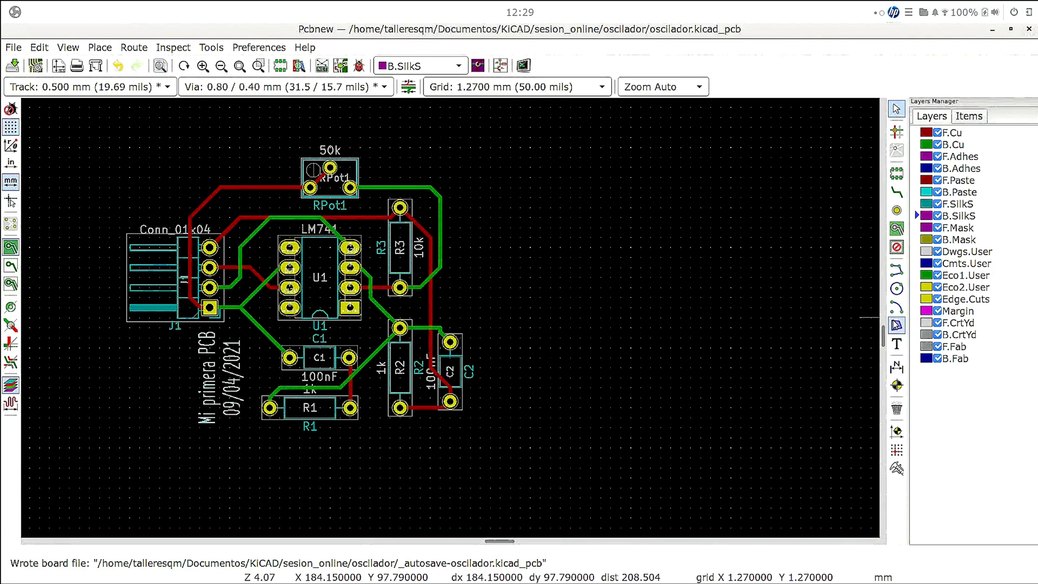
{"action": "left_click", "coordinate": [966, 314]}
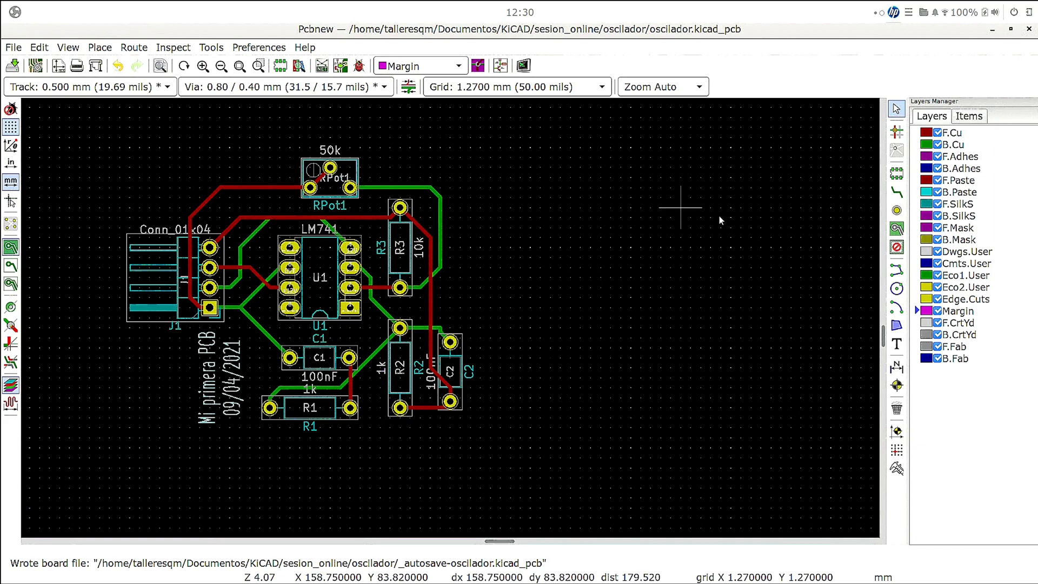
{"action": "left_click", "coordinate": [897, 270]}
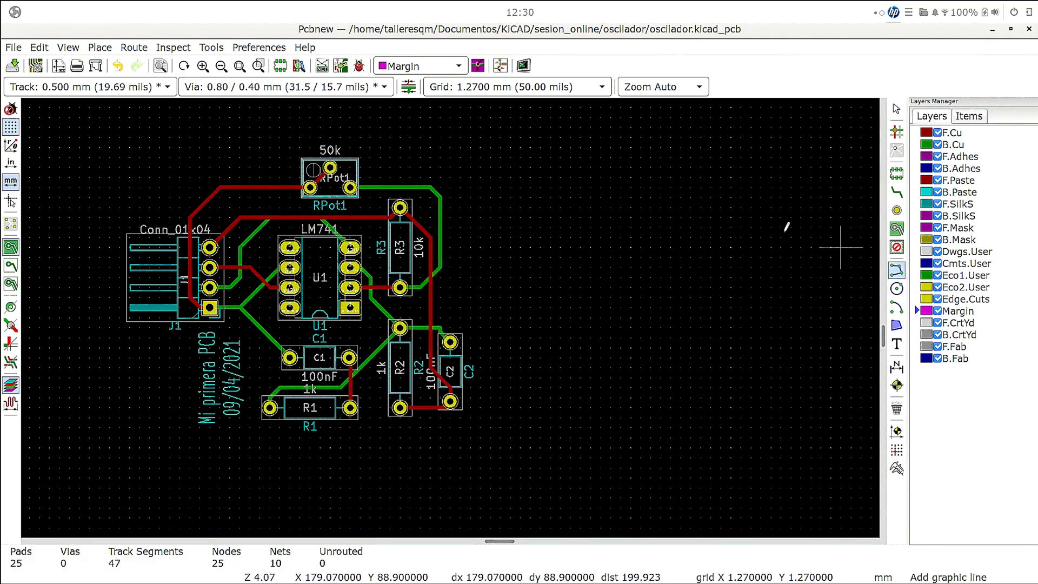
{"action": "left_click", "coordinate": [180, 147]}
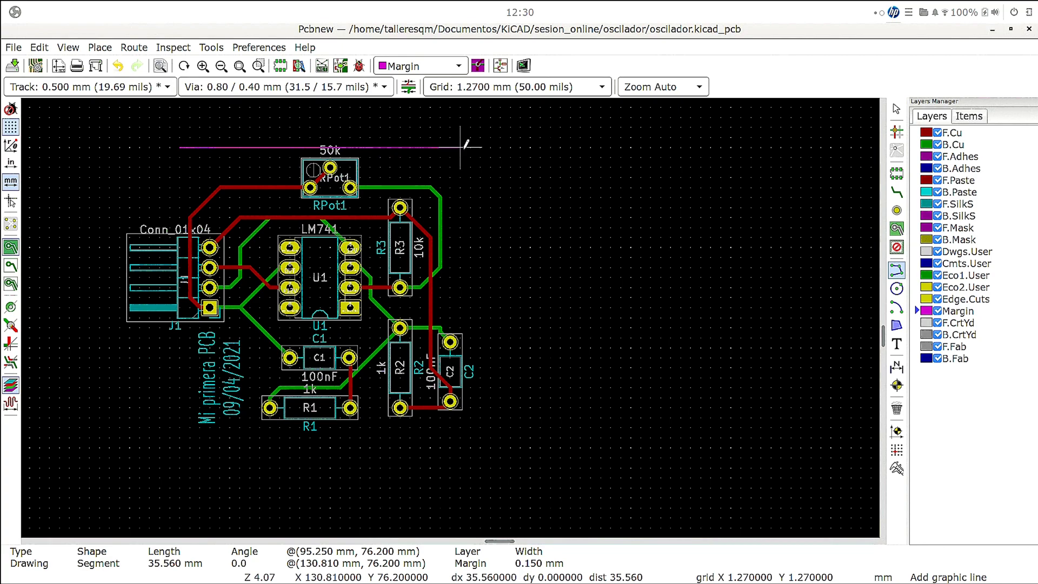
{"action": "key", "text": "Escape"}
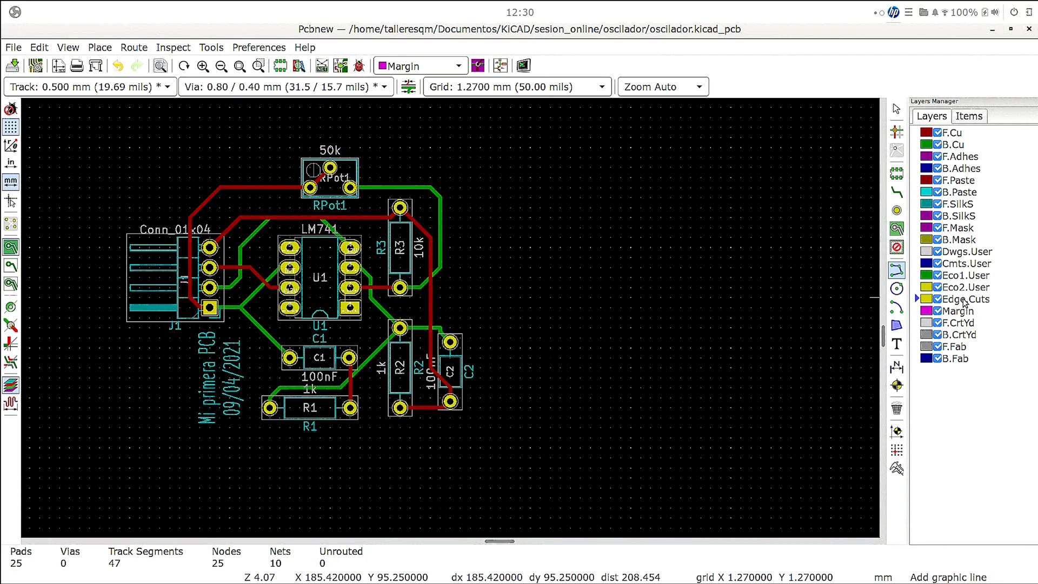
- Draw a closed rectangular board outline about 38.1 × 36.8 mm on the Edge.Cuts layer, leaving the J1 pins protruding beyond it
{"action": "left_click", "coordinate": [964, 301]}
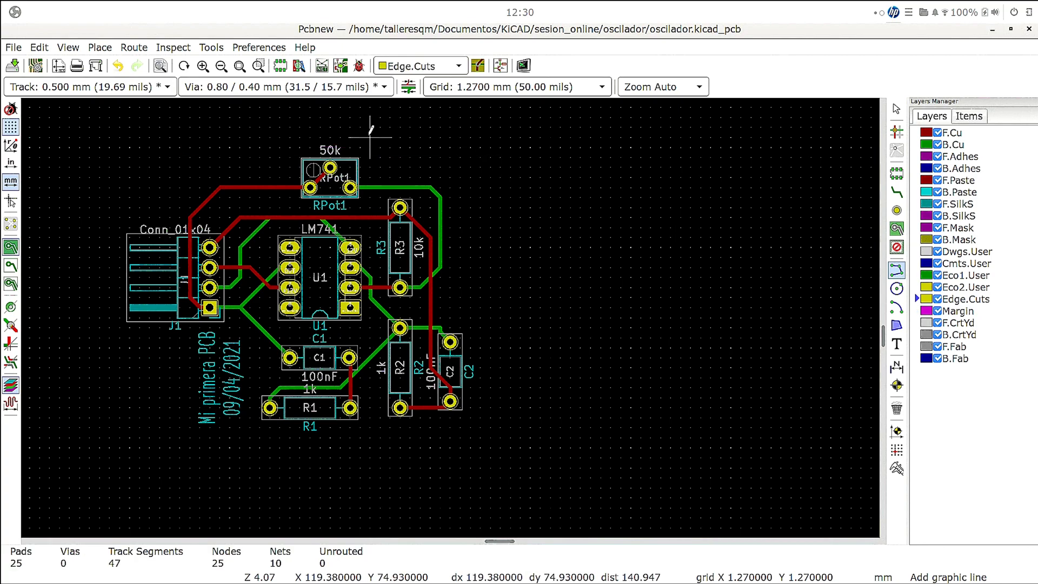
{"action": "left_click", "coordinate": [179, 146]}
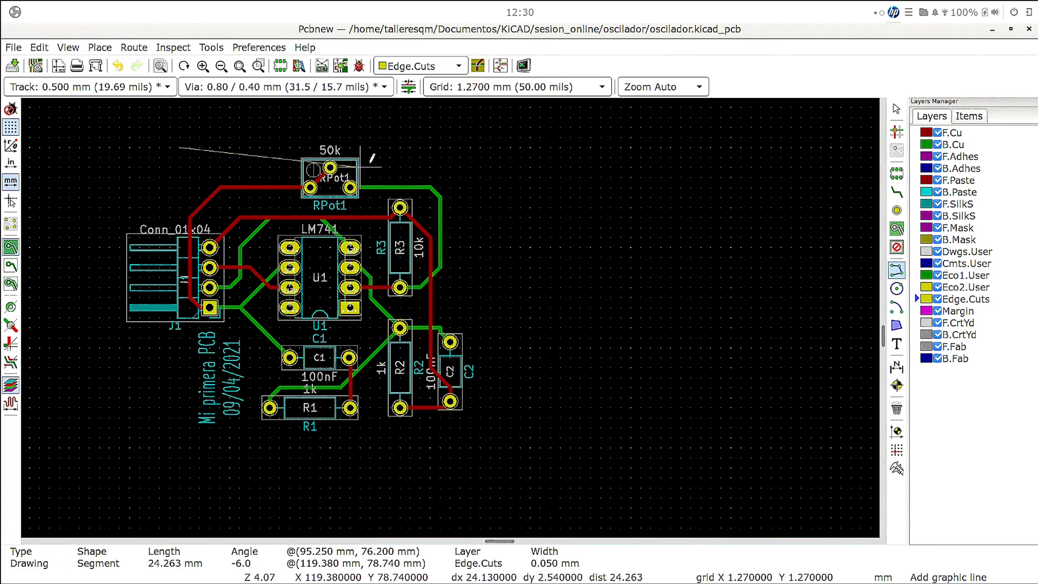
{"action": "left_click", "coordinate": [480, 146]}
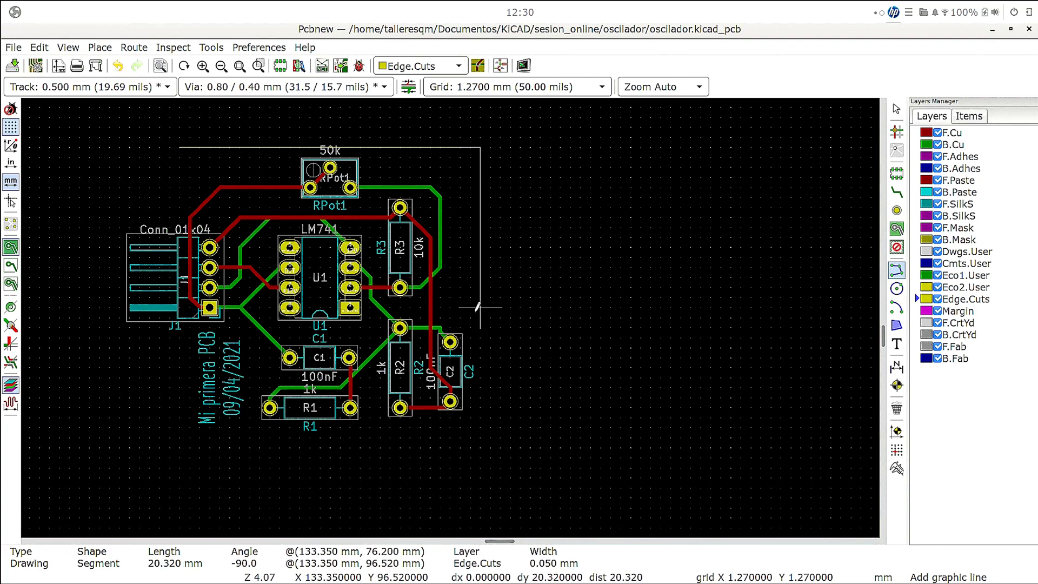
{"action": "left_click", "coordinate": [480, 427]}
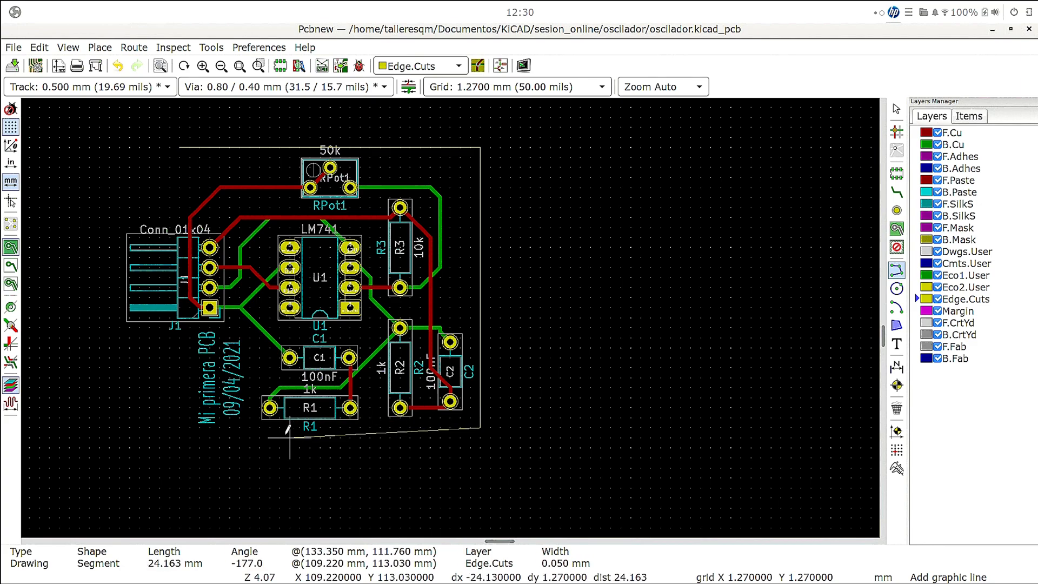
{"action": "left_click", "coordinate": [480, 438]}
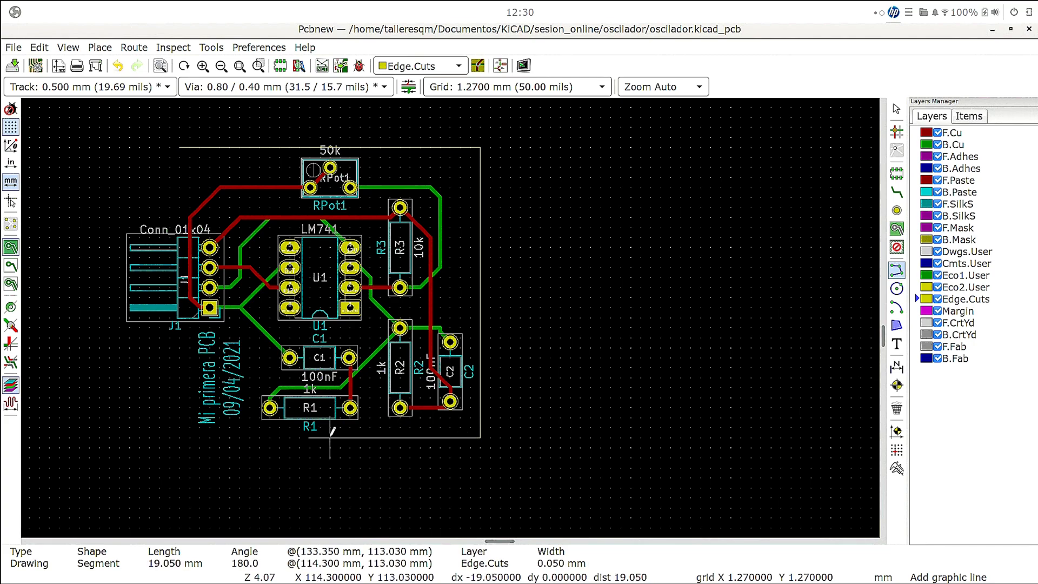
{"action": "left_click", "coordinate": [179, 438]}
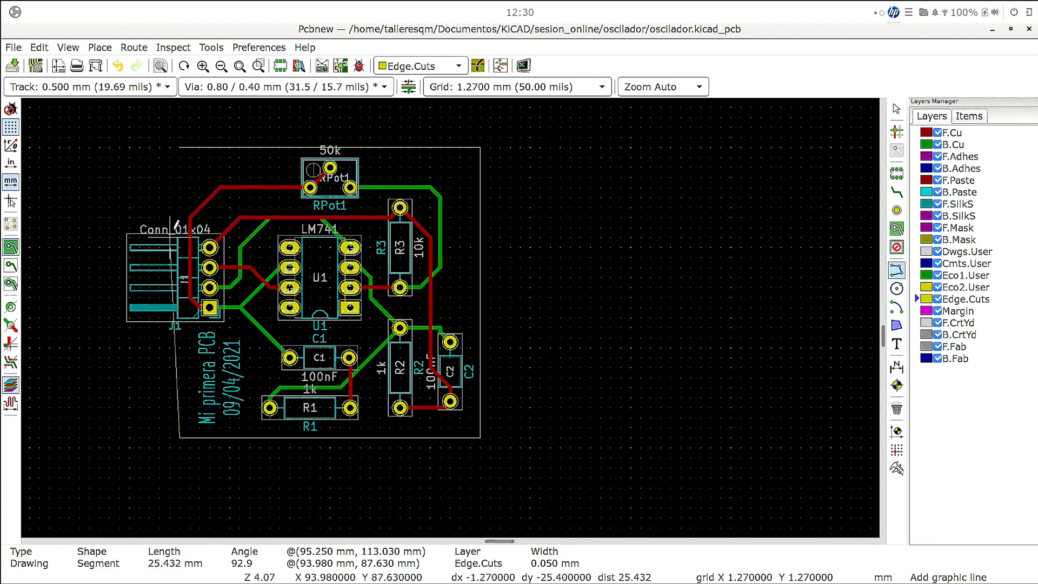
{"action": "left_click", "coordinate": [180, 146]}
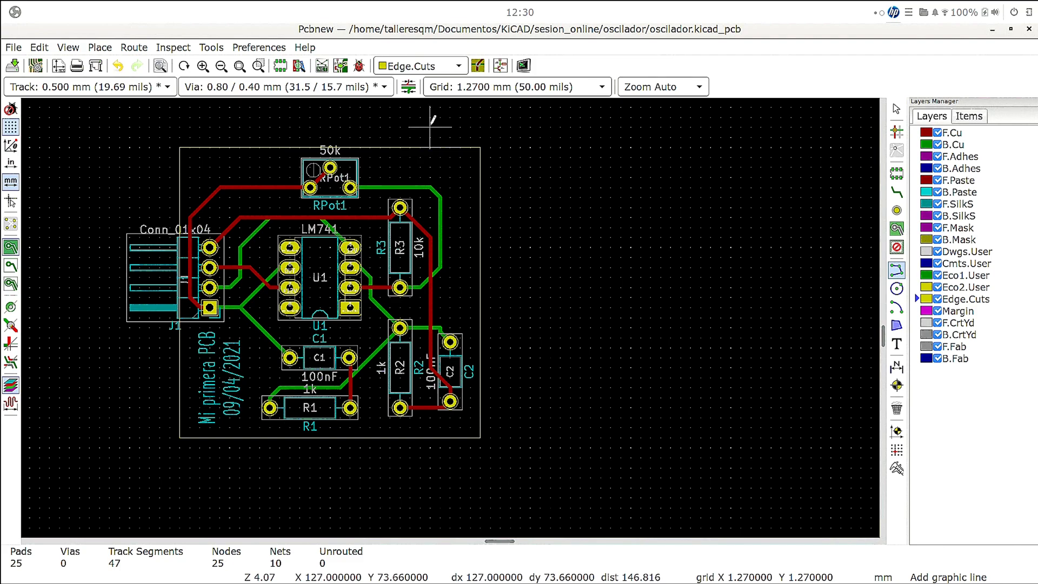
{"action": "right_click", "coordinate": [200, 153]}
{"action": "left_click", "coordinate": [190, 144]}
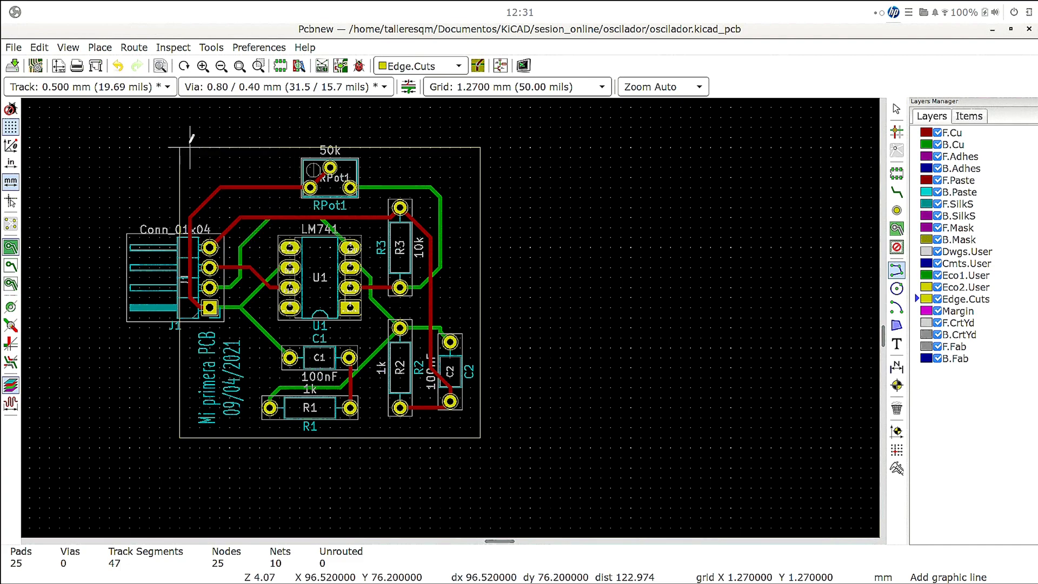
{"action": "right_click", "coordinate": [189, 144]}
{"action": "left_click", "coordinate": [411, 140]}
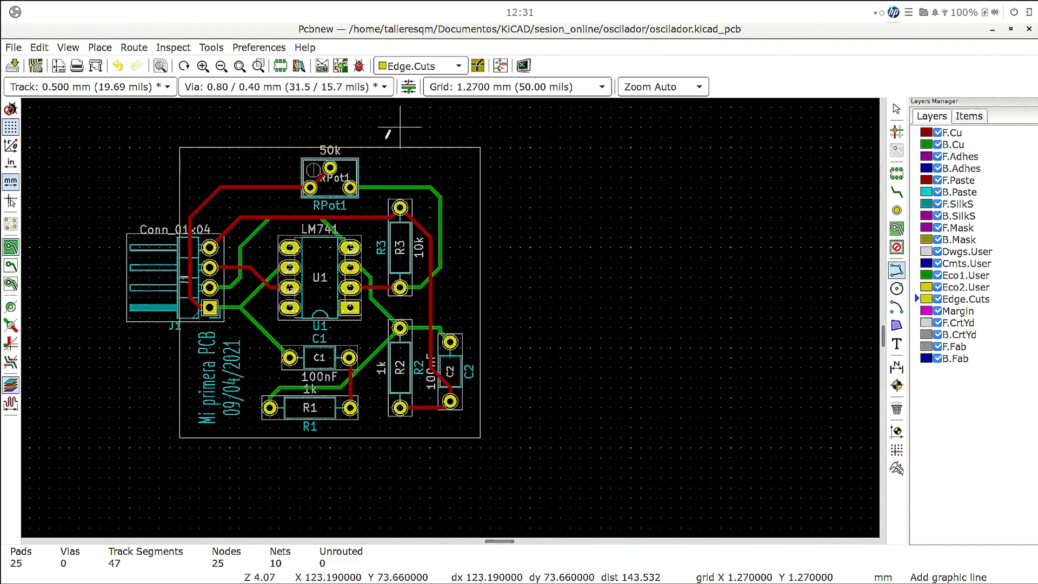
{"action": "right_click", "coordinate": [329, 150]}
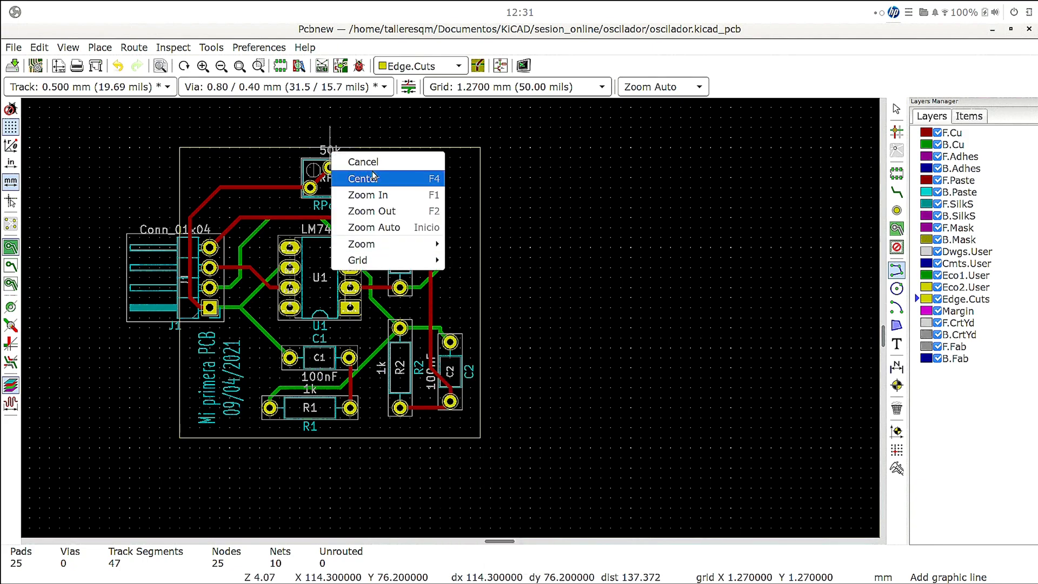
{"action": "left_click", "coordinate": [468, 208]}
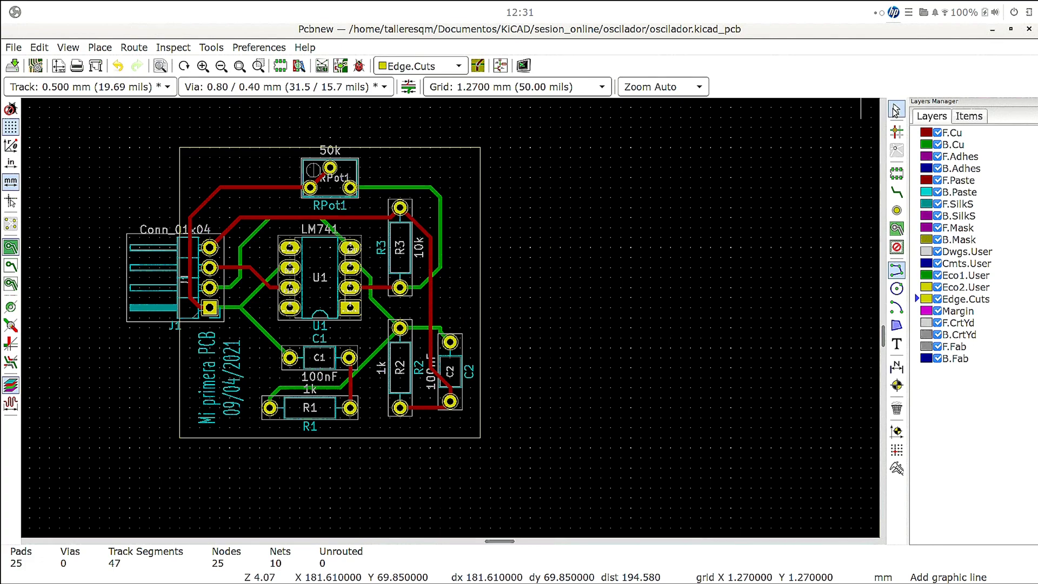
- Move the "50k" value text of RPot1 off the board outline to beside the potentiometer's left edge
{"action": "left_click", "coordinate": [894, 108]}
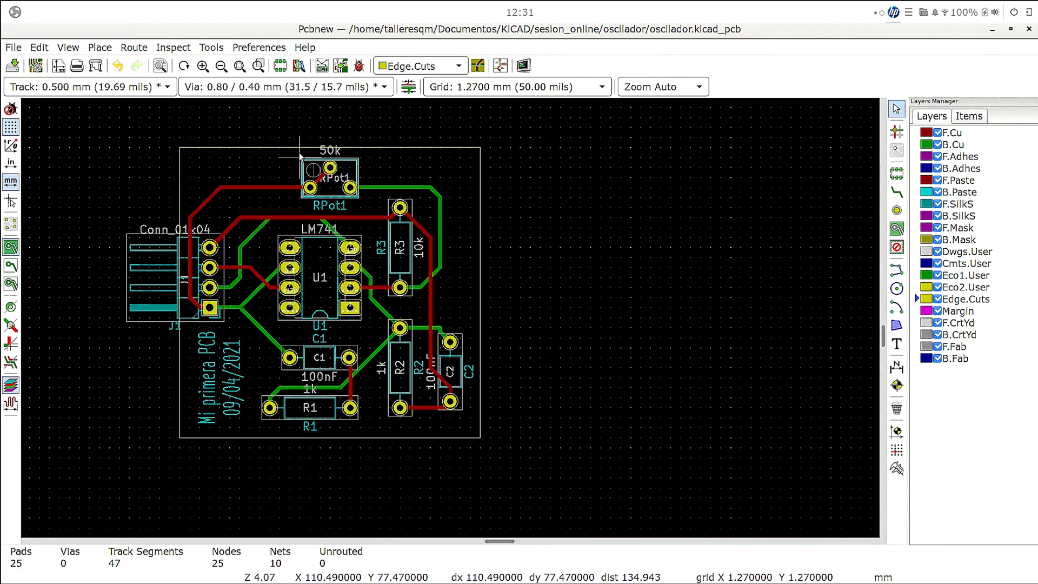
{"action": "left_click", "coordinate": [330, 154]}
{"action": "left_click_drag", "start_coordinate": [327, 153], "coordinate": [292, 178]}
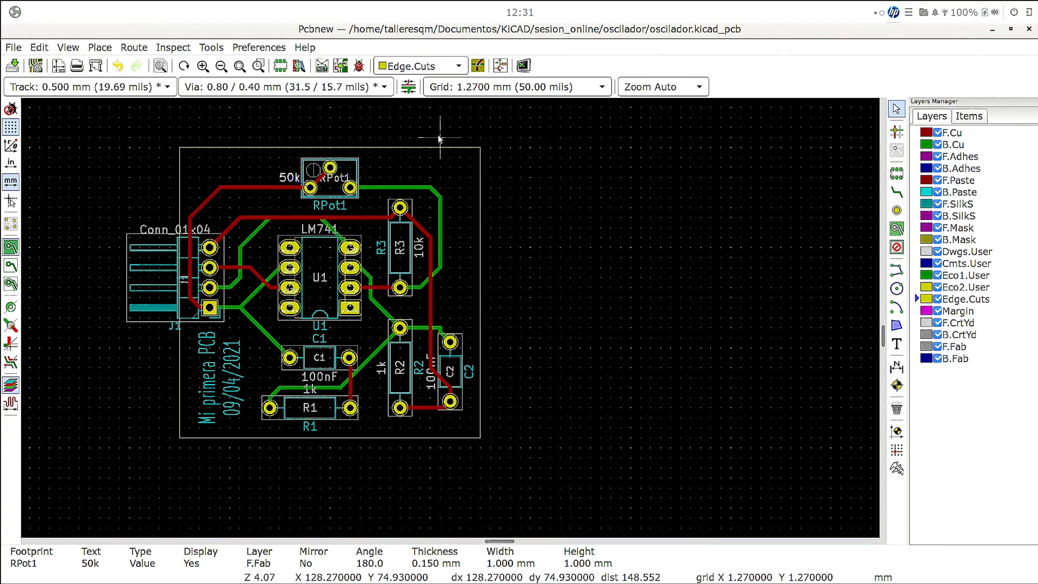
- Examine the outlined board in the 3D Viewer, rotating it to see its shape and components, and close the viewer
{"action": "left_click", "coordinate": [100, 47]}
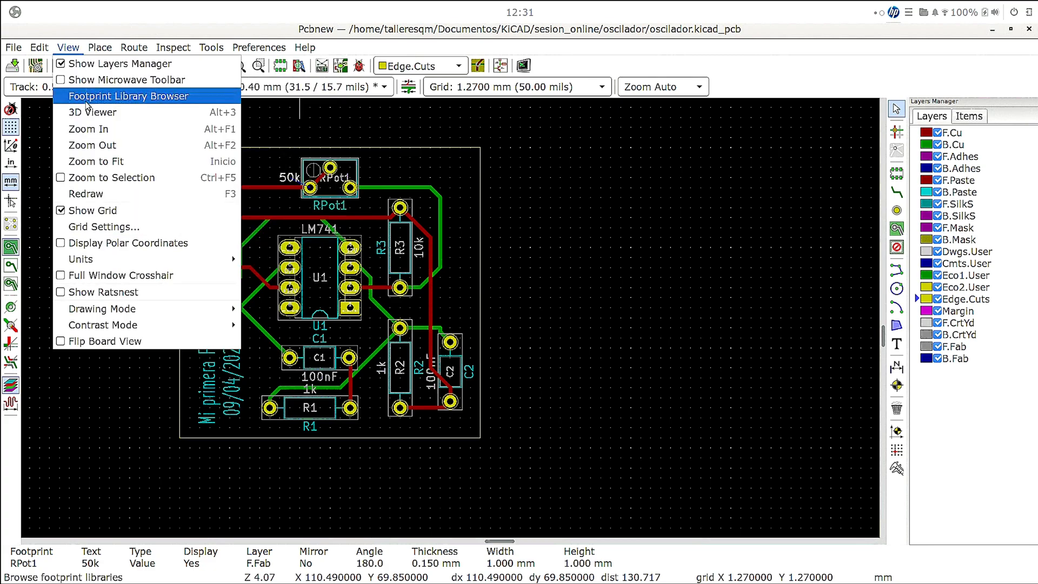
{"action": "left_click", "coordinate": [88, 111]}
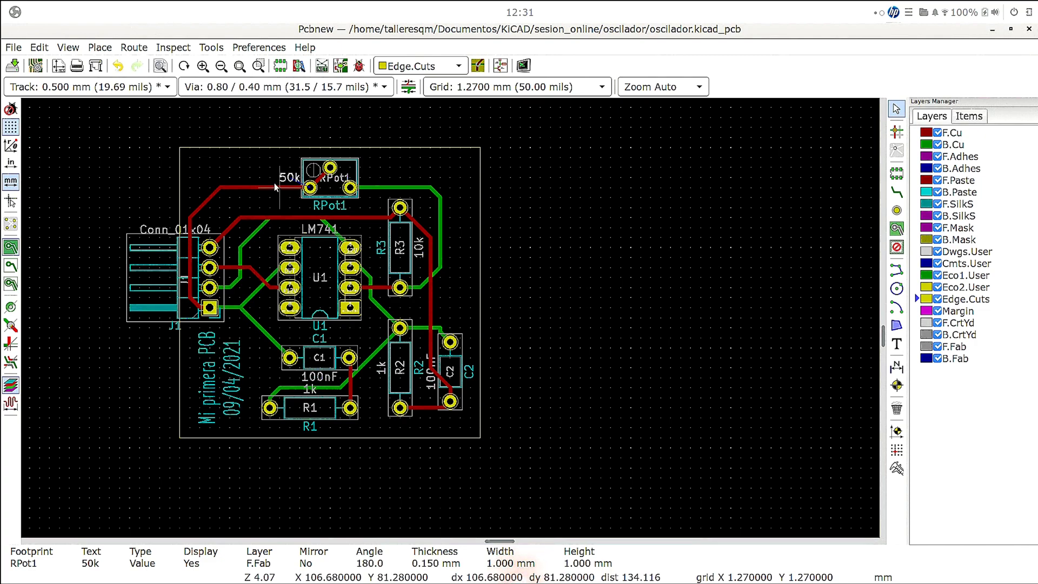
{"action": "key", "text": "alt+Tab"}
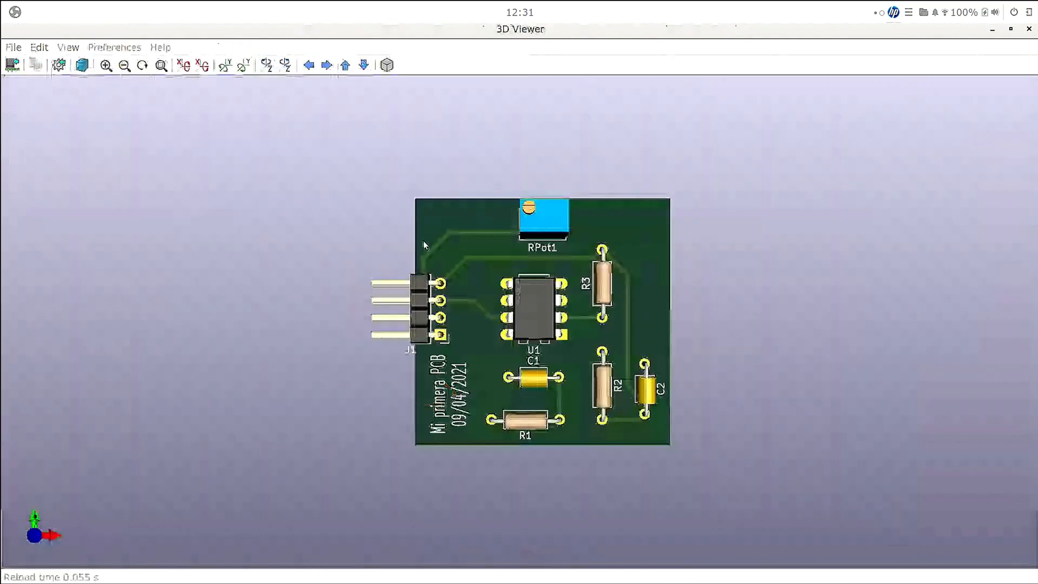
{"action": "left_click_drag", "start_coordinate": [424, 242], "coordinate": [72, 138]}
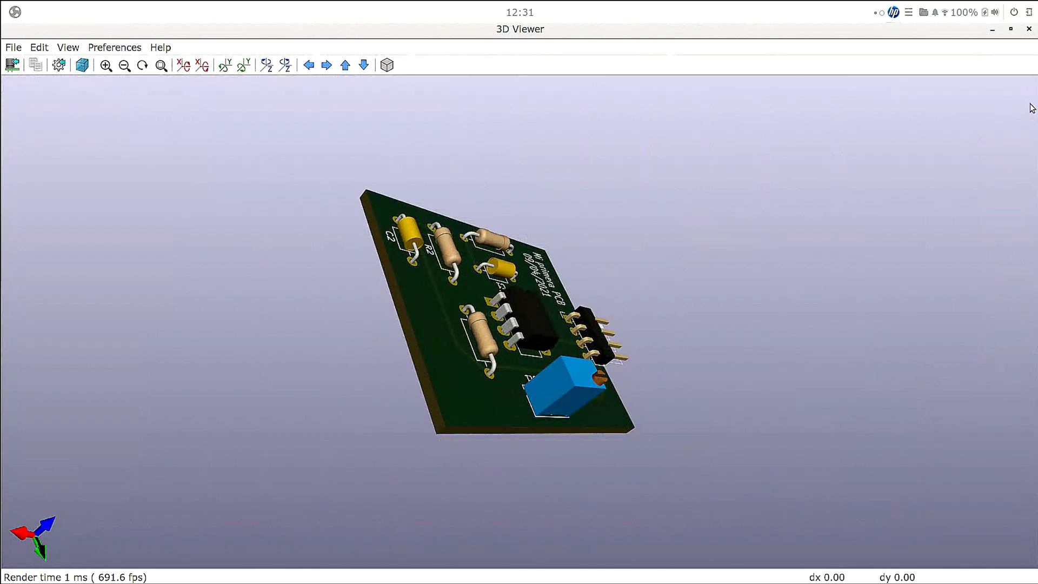
{"action": "left_click", "coordinate": [1028, 30]}
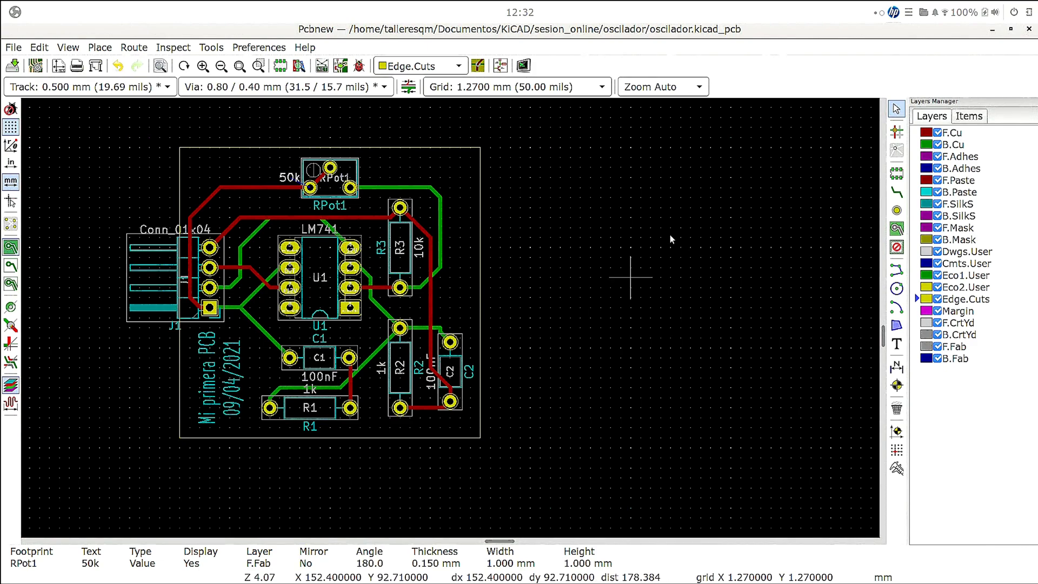
- Start a filled copper zone on B.Cu at the board's upper-left inner corner and assign it to the GND net
{"action": "left_click", "coordinate": [954, 145]}
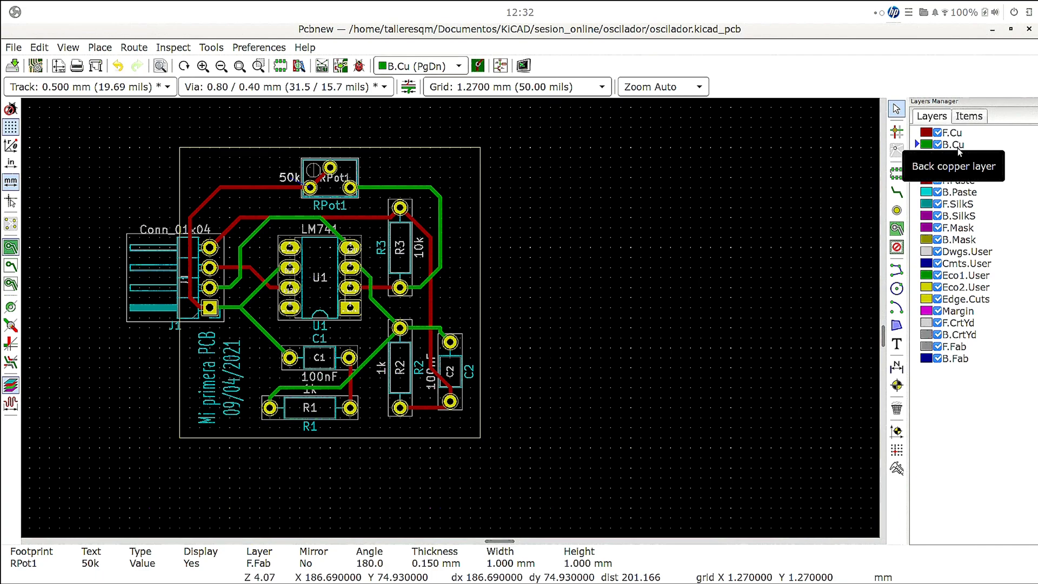
{"action": "left_click", "coordinate": [895, 230]}
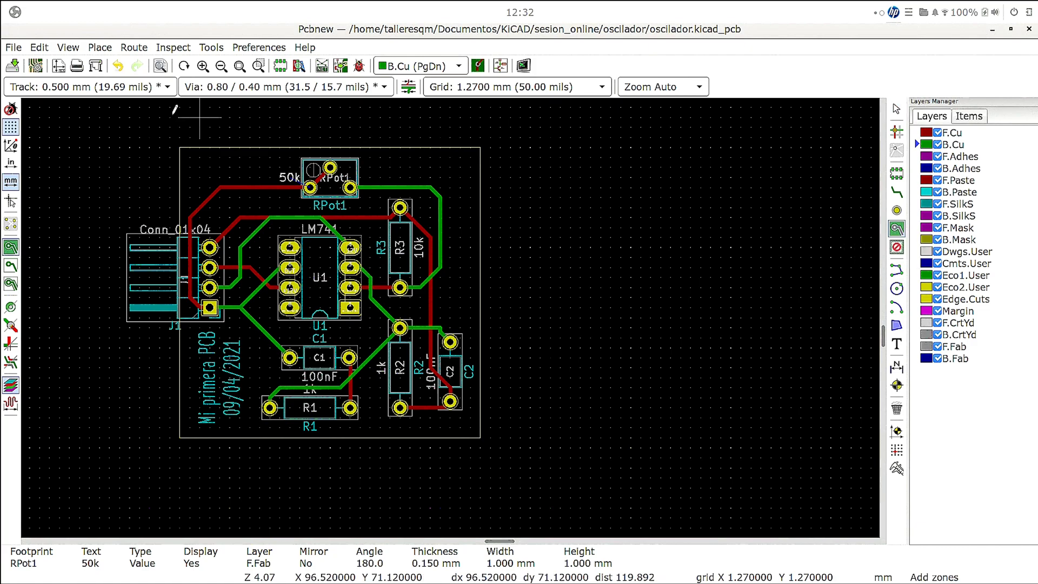
{"action": "left_click", "coordinate": [189, 156]}
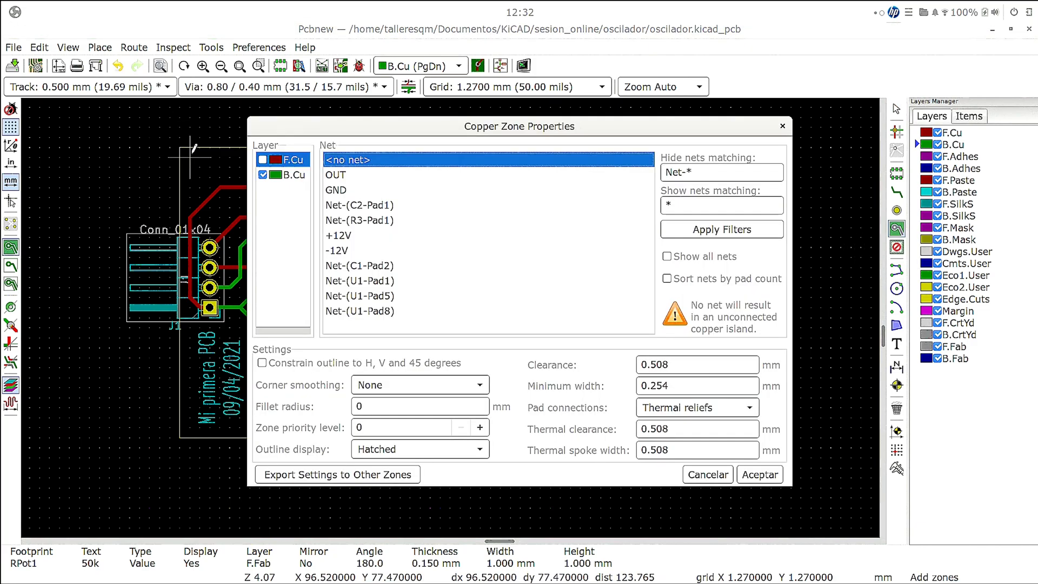
{"action": "left_click", "coordinate": [298, 175]}
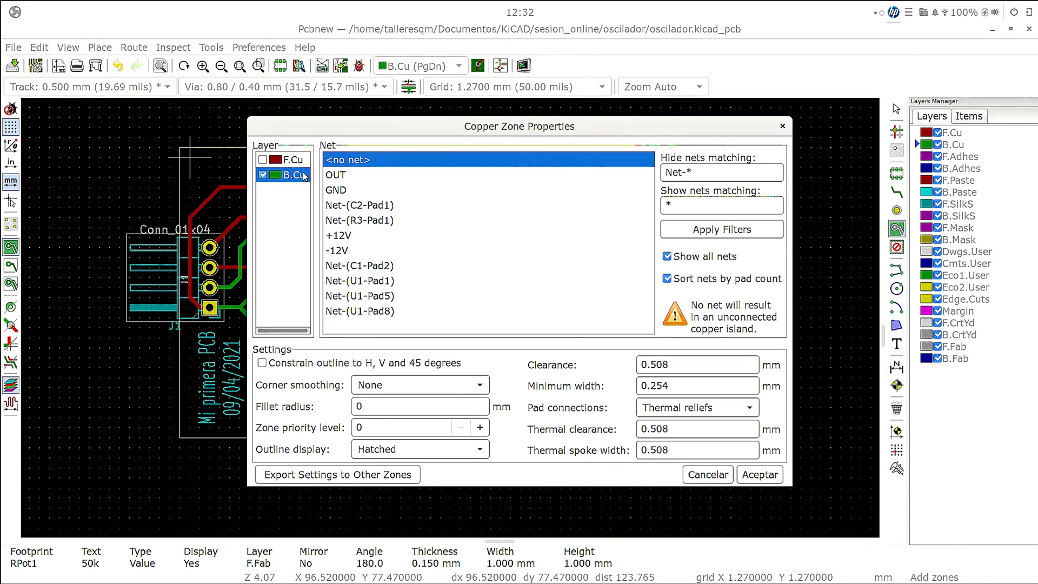
{"action": "left_click", "coordinate": [347, 190]}
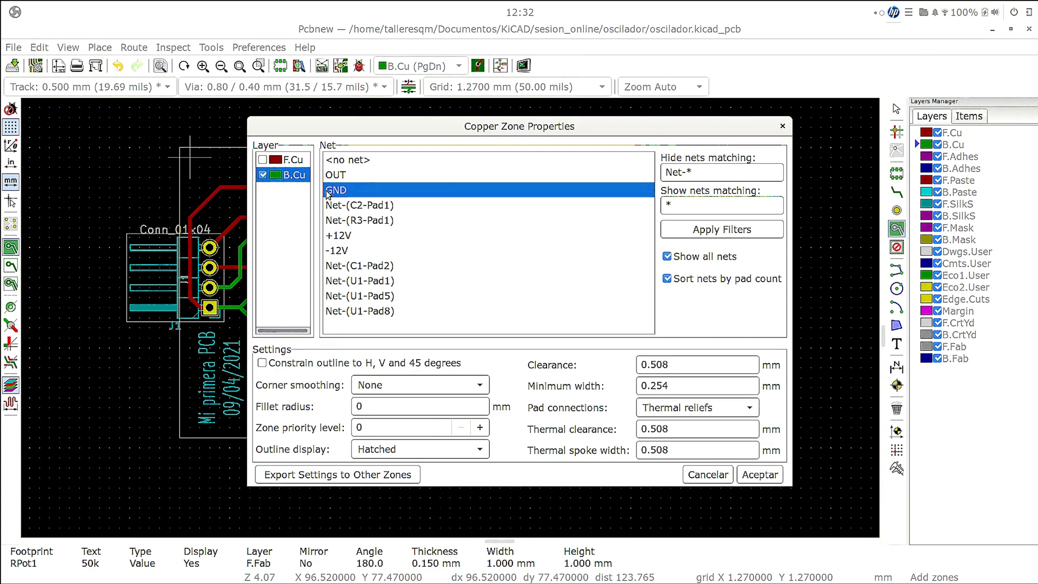
- Set the zone's corner smoothing to Chamfer with a 0.1 mm distance and its outline display to Hatched, and accept the properties
{"action": "left_click", "coordinate": [457, 386]}
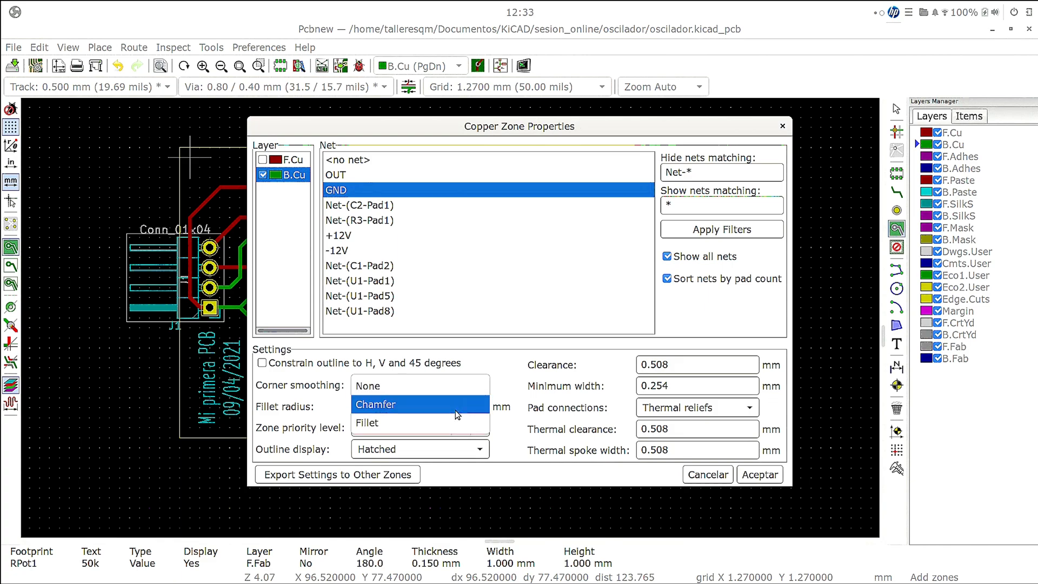
{"action": "left_click", "coordinate": [457, 414]}
{"action": "left_click", "coordinate": [468, 406]}
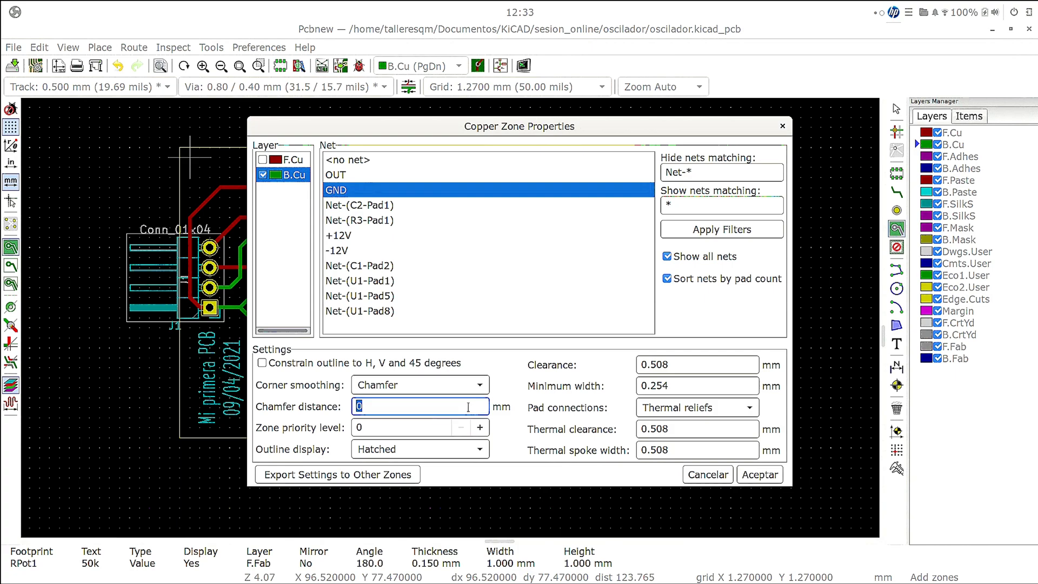
{"action": "type", "text": "0.1"}
{"action": "left_click", "coordinate": [459, 454]}
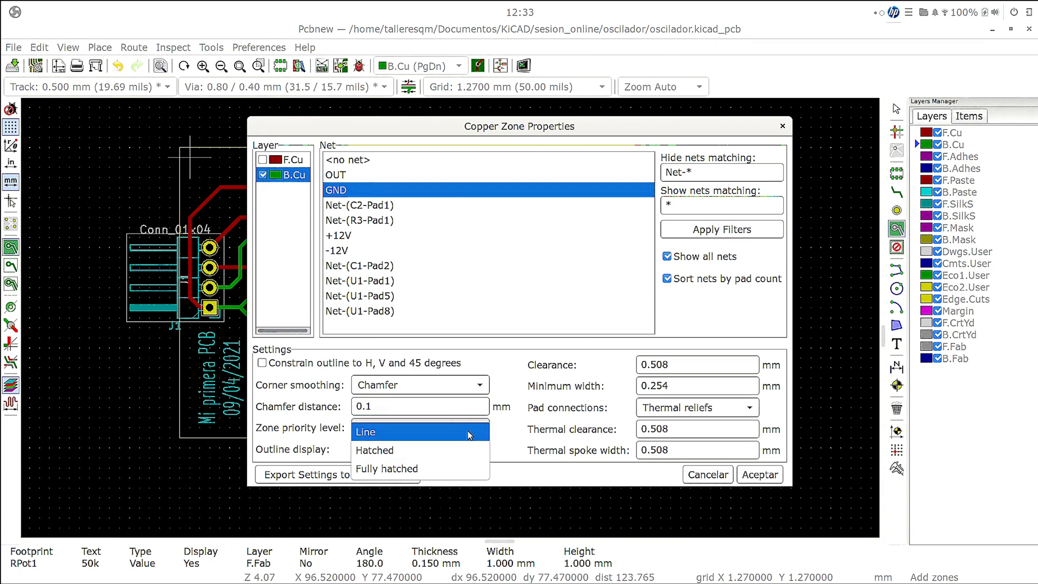
{"action": "left_click", "coordinate": [480, 472]}
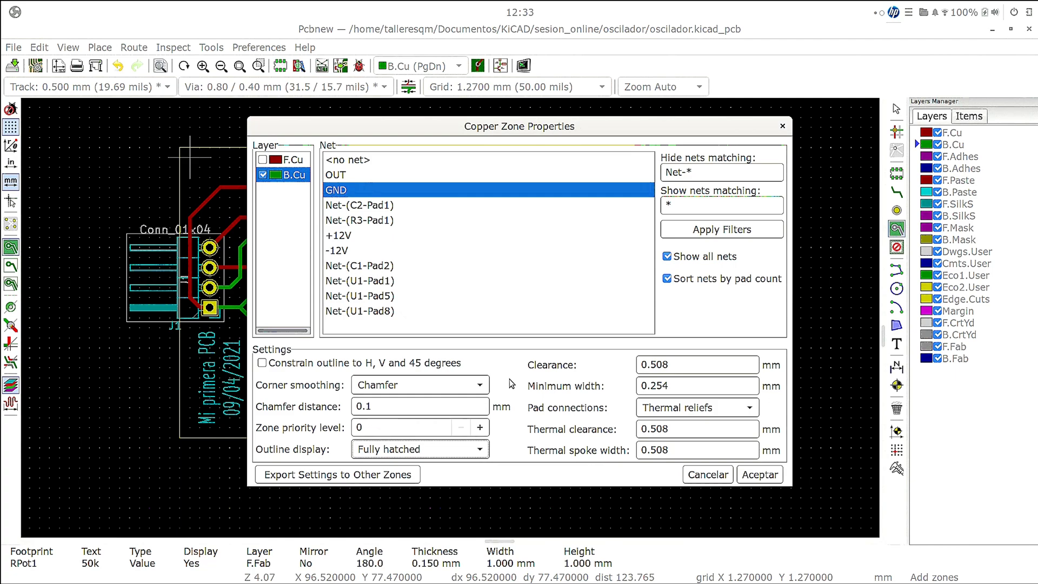
{"action": "left_click", "coordinate": [457, 455]}
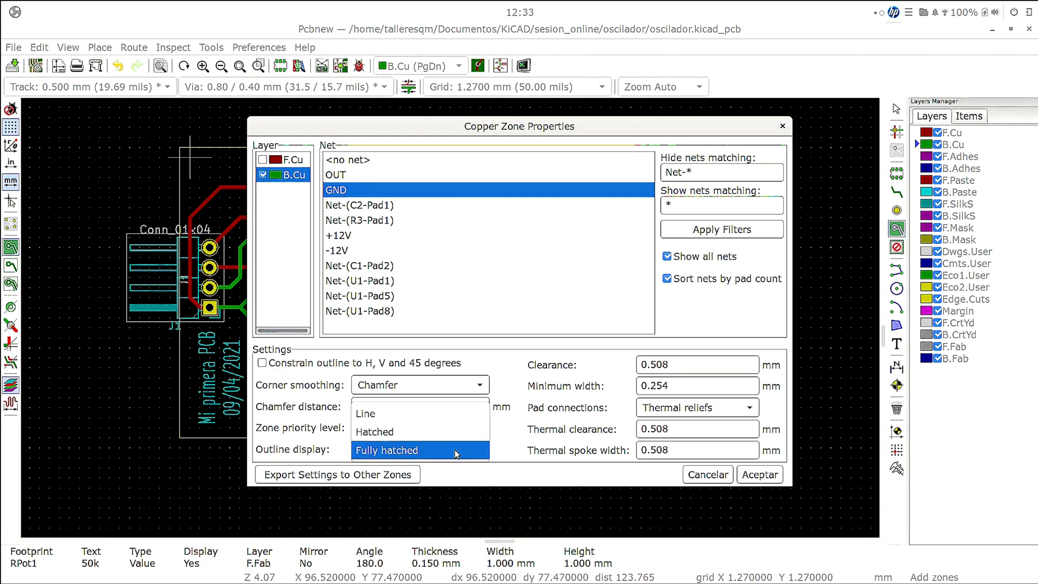
{"action": "left_click", "coordinate": [458, 432]}
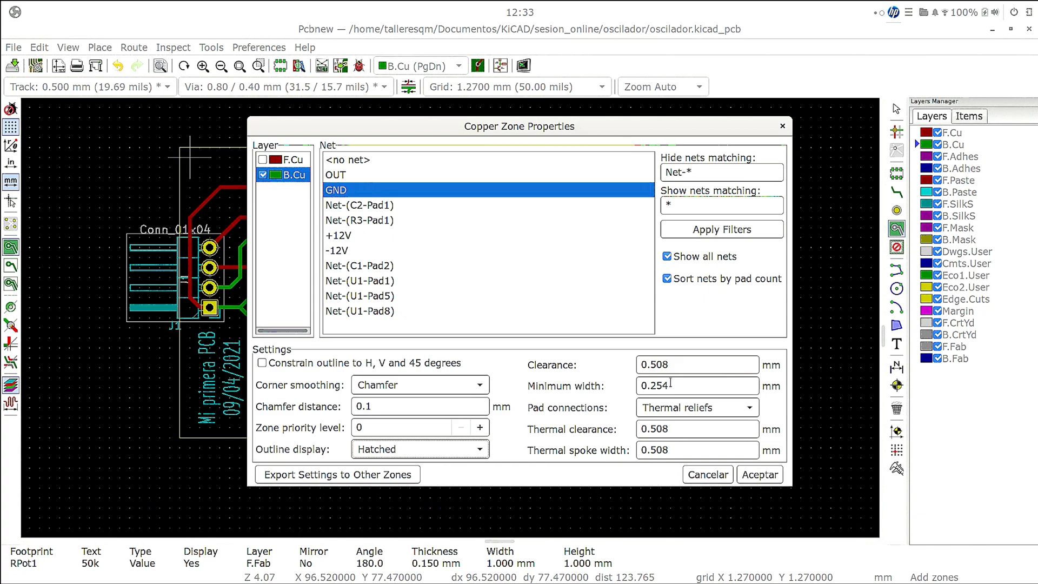
{"action": "left_click", "coordinate": [759, 474]}
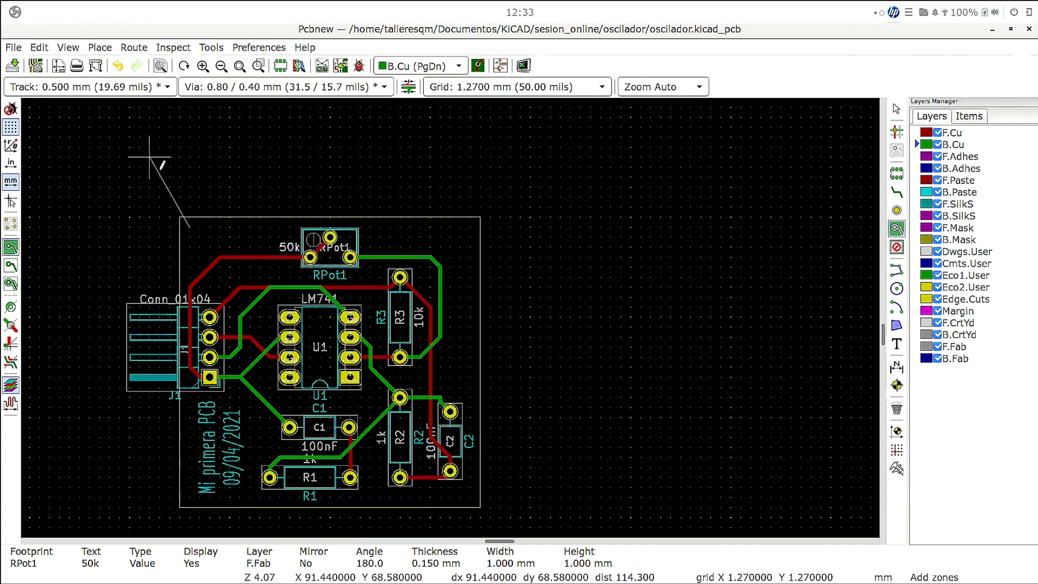
- Draw the GND zone as a closed rectangle about 35.6 × 34.3 mm just inside the board outline
{"action": "left_click", "coordinate": [470, 227]}
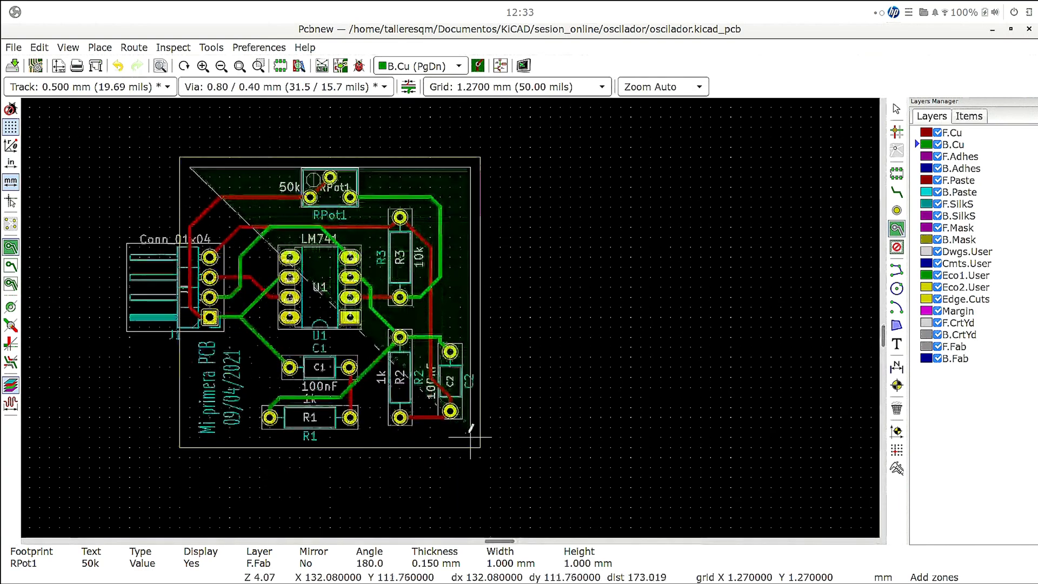
{"action": "left_click", "coordinate": [470, 433]}
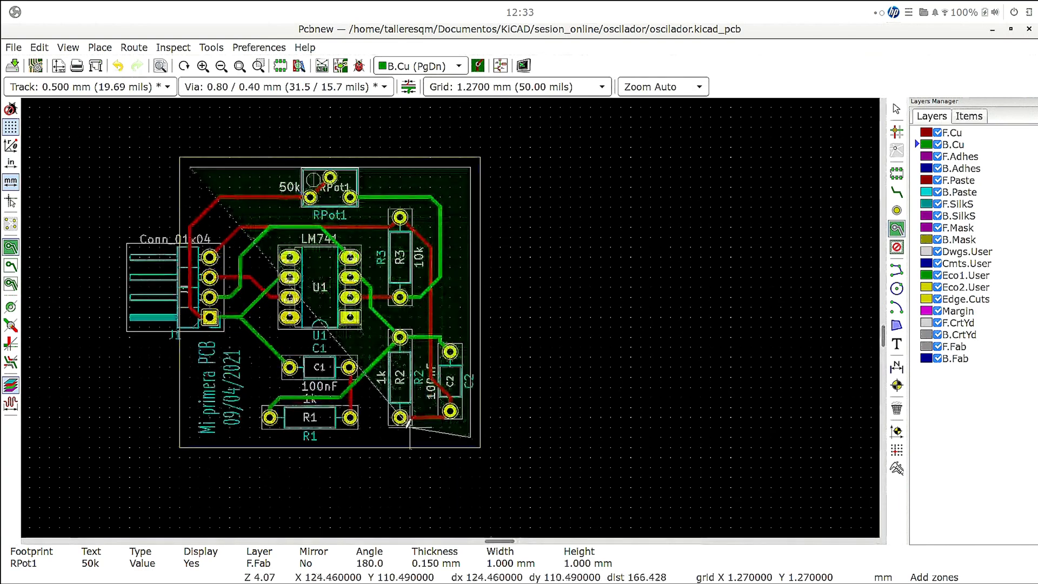
{"action": "left_click", "coordinate": [190, 436]}
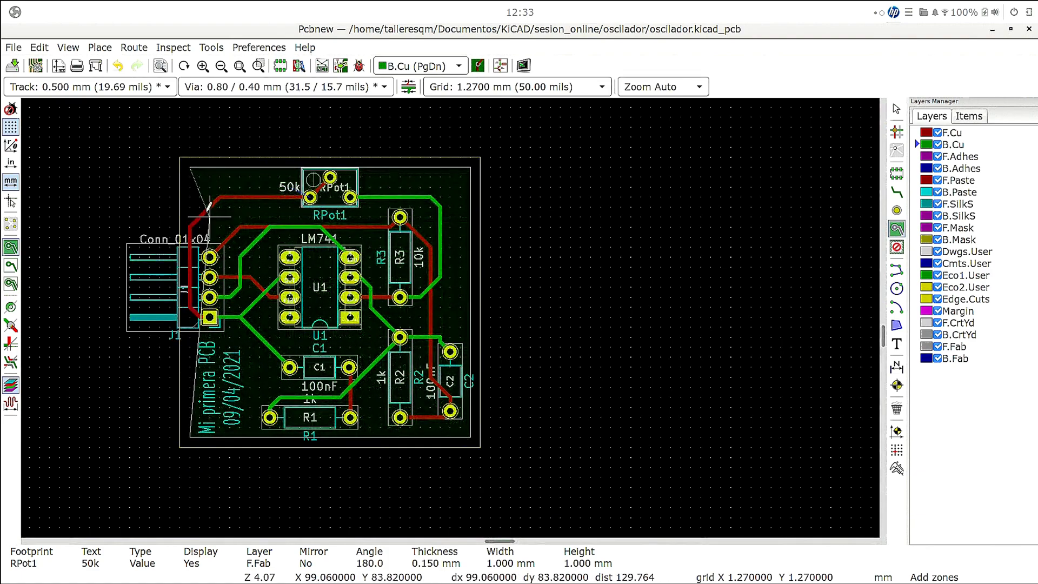
{"action": "left_click", "coordinate": [189, 167]}
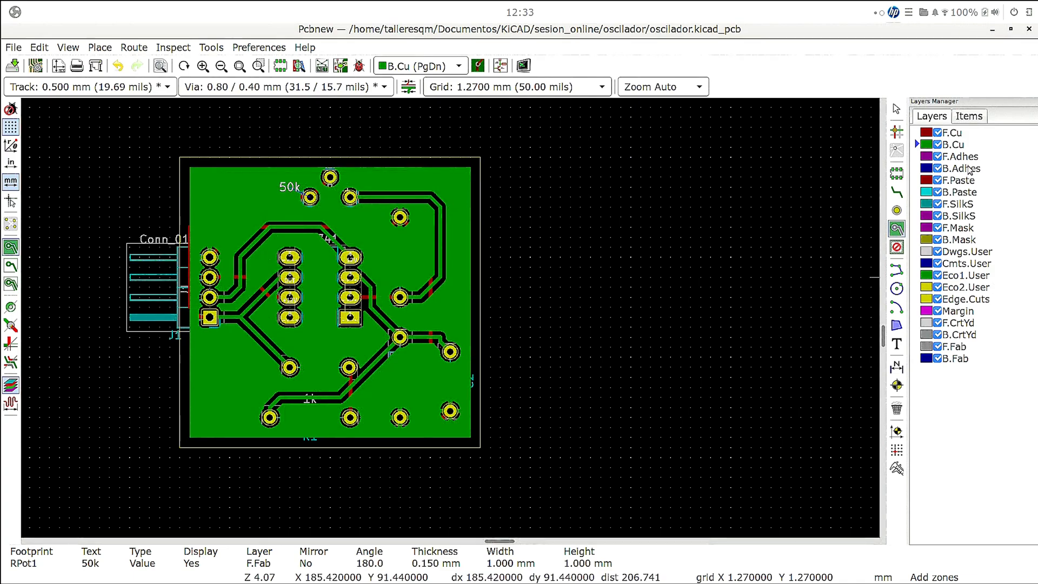
- Make F.Cu the active layer and examine the GND pads and track between R2 and C2 up close
{"action": "left_click", "coordinate": [952, 136]}
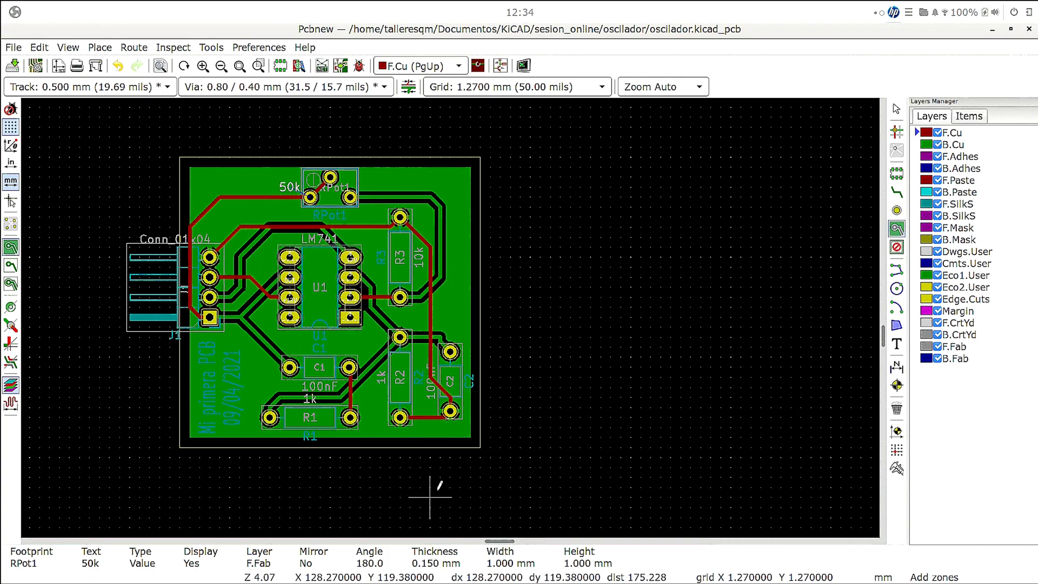
{"action": "scroll", "coordinate": [450, 416], "scroll_direction": "up", "scroll_amount": 1}
{"action": "scroll", "coordinate": [451, 312], "scroll_direction": "up", "scroll_amount": 3}
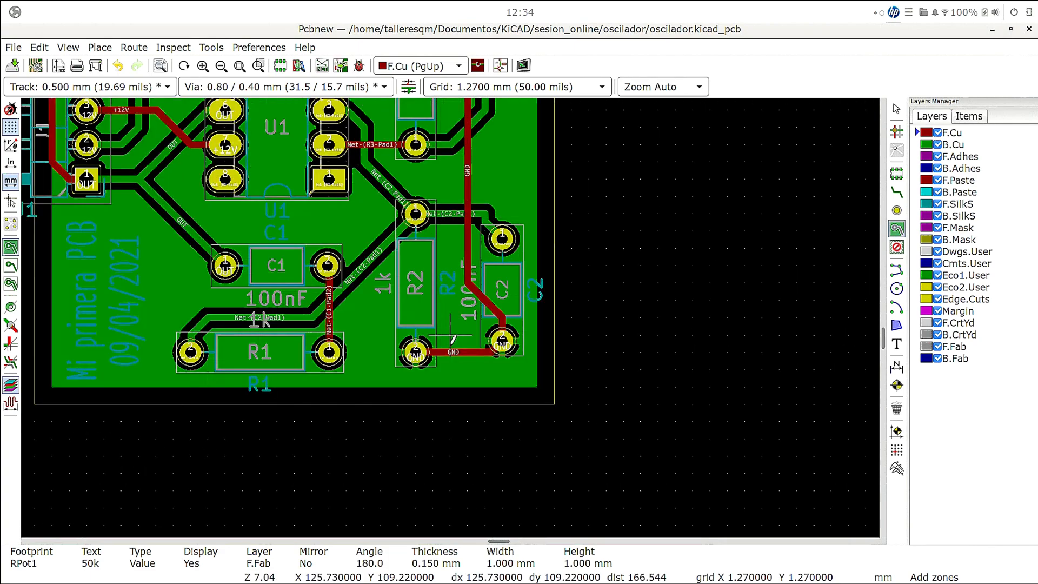
- Examine up close how R2's GND pad connects to the copper zone and to the GND track towards C2
{"action": "scroll", "coordinate": [452, 312], "scroll_direction": "up", "scroll_amount": 4}
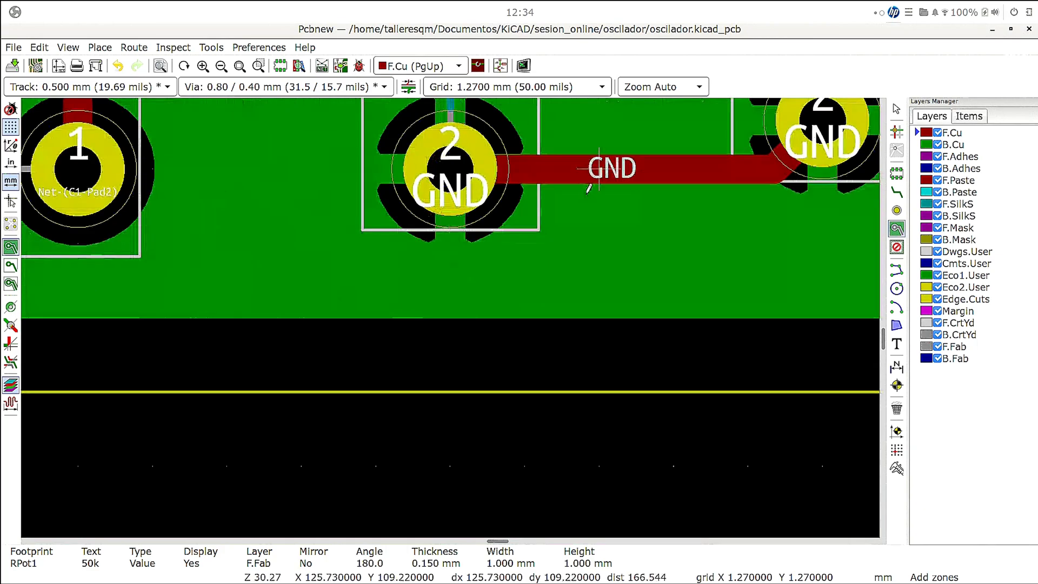
{"action": "scroll", "coordinate": [597, 173], "scroll_direction": "down", "scroll_amount": 1}
{"action": "scroll", "coordinate": [449, 317], "scroll_direction": "down", "scroll_amount": 9}
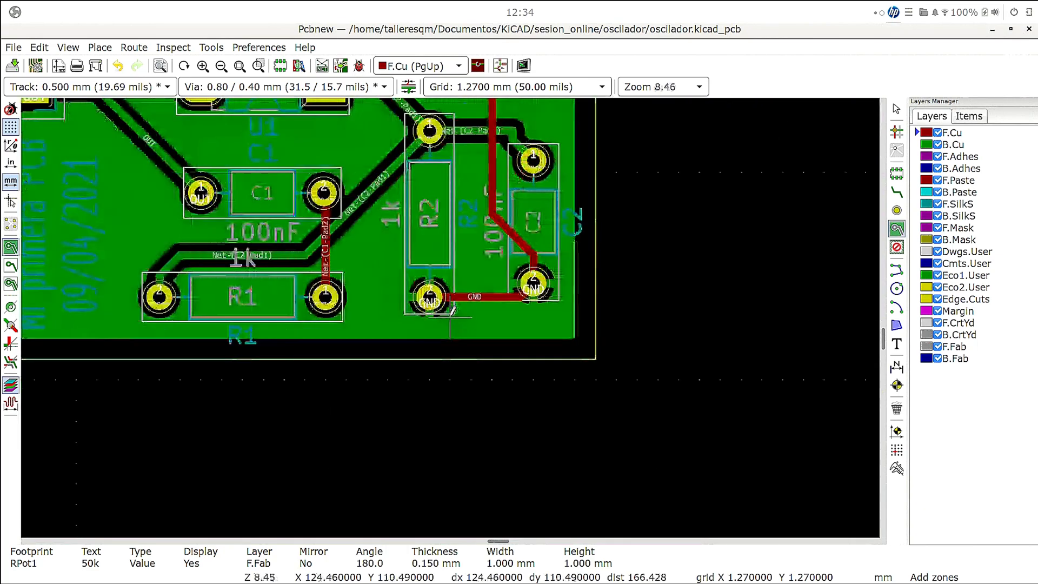
{"action": "scroll", "coordinate": [449, 312], "scroll_direction": "down", "scroll_amount": 2}
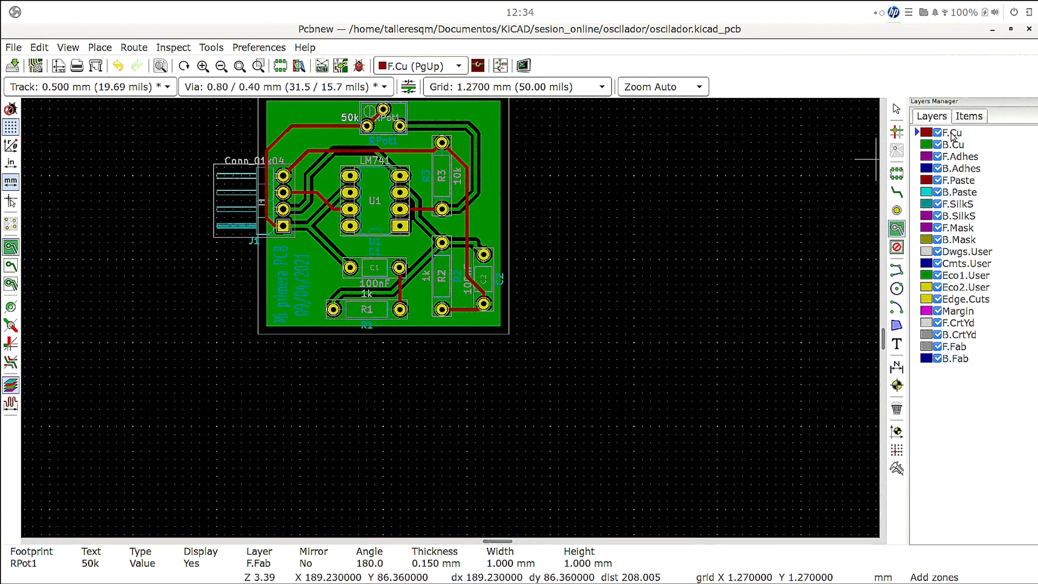
- Start a filled copper zone on F.Cu at the board's upper-left inner corner and assign it to the GND net
{"action": "scroll", "coordinate": [771, 170], "scroll_direction": "up", "scroll_amount": 1}
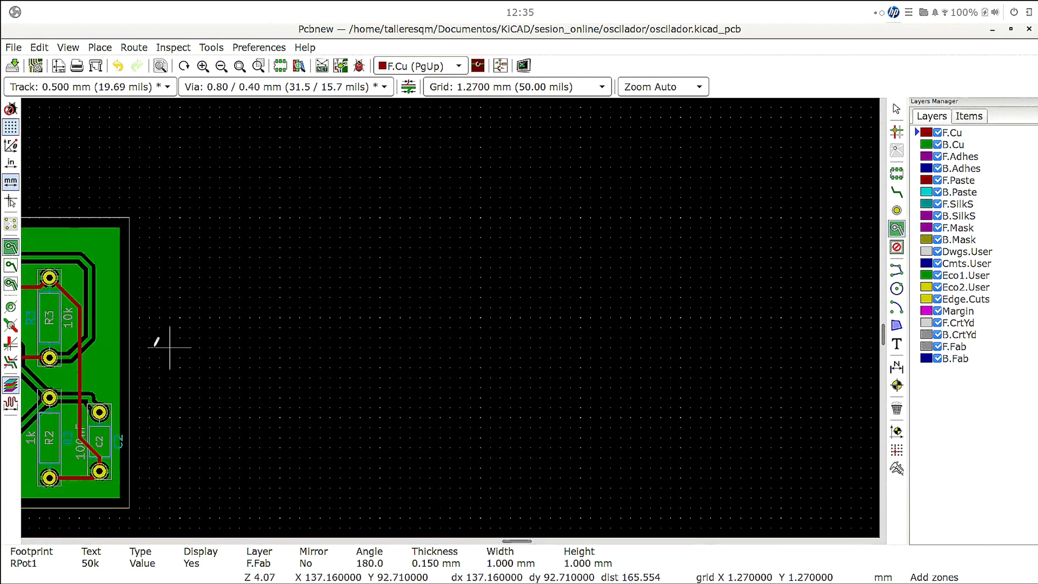
{"action": "left_click", "coordinate": [239, 66]}
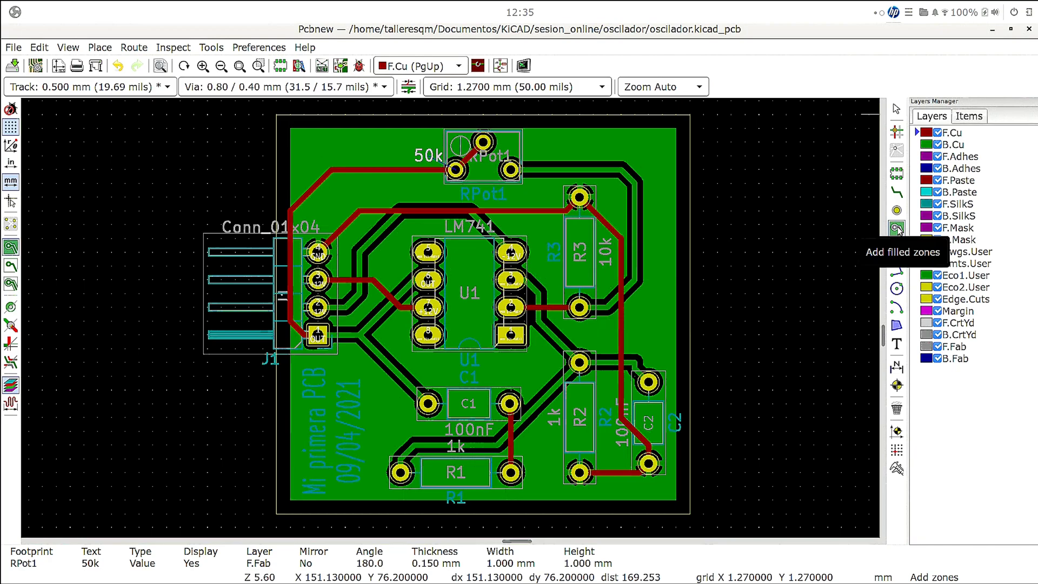
{"action": "left_click", "coordinate": [896, 228]}
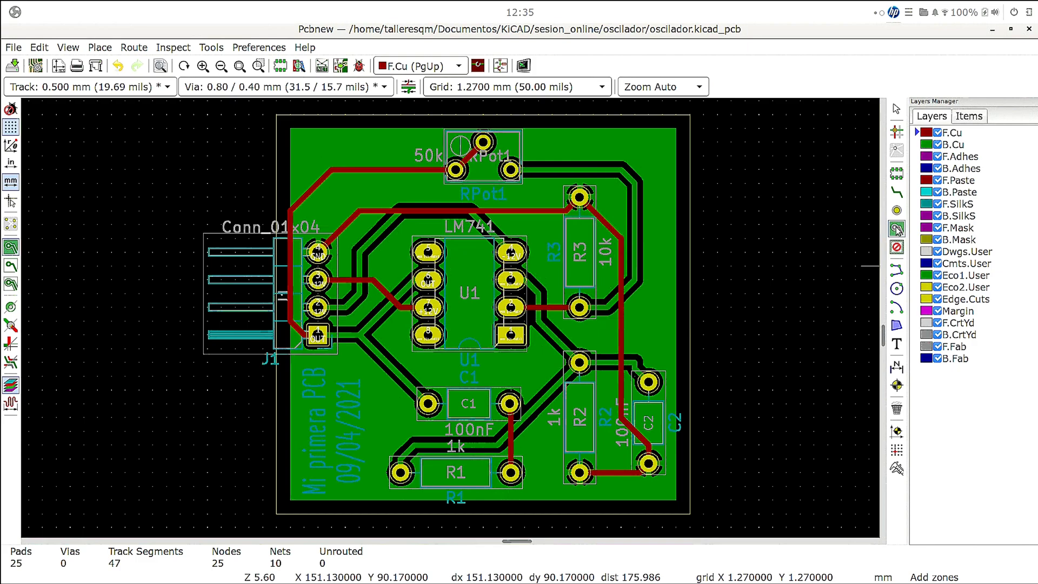
{"action": "left_click", "coordinate": [291, 120]}
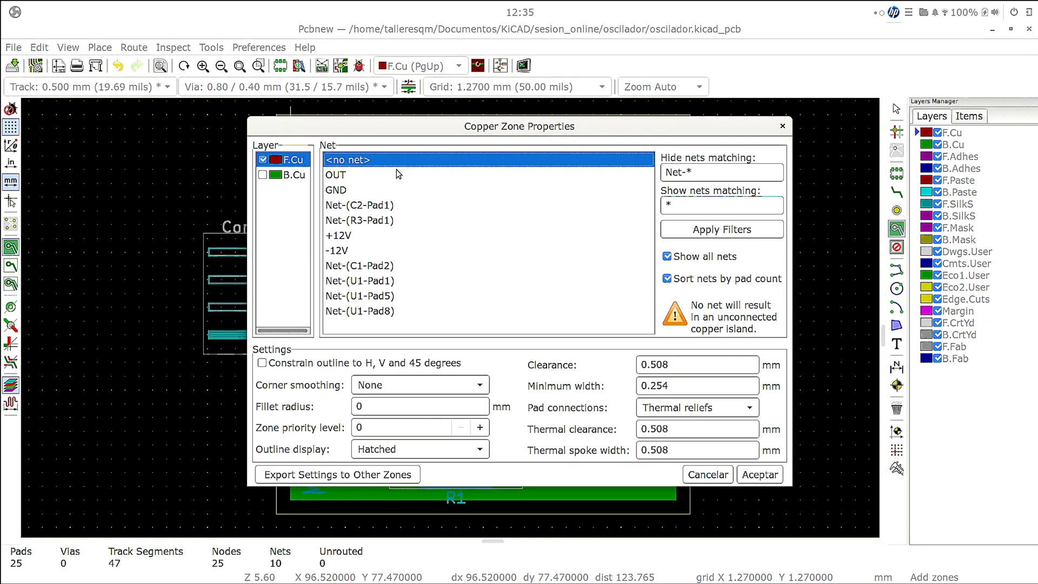
{"action": "left_click", "coordinate": [346, 190]}
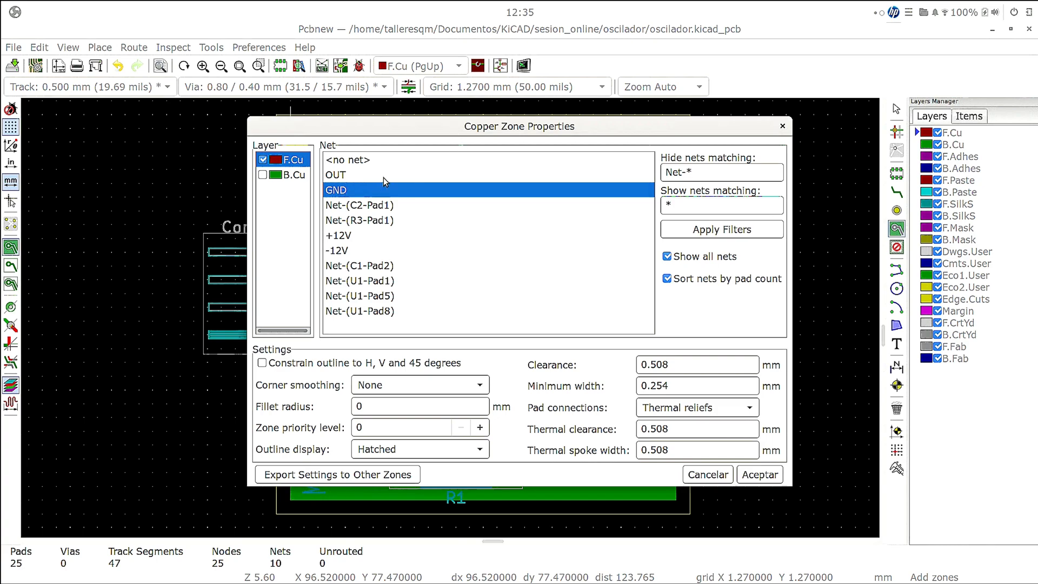
- Set the F.Cu zone's corner smoothing to Chamfer with a 1 mm distance and its outline display to Line, and accept the properties
{"action": "left_click", "coordinate": [430, 393]}
{"action": "left_click", "coordinate": [431, 393]}
{"action": "left_click", "coordinate": [432, 386]}
{"action": "left_click", "coordinate": [432, 401]}
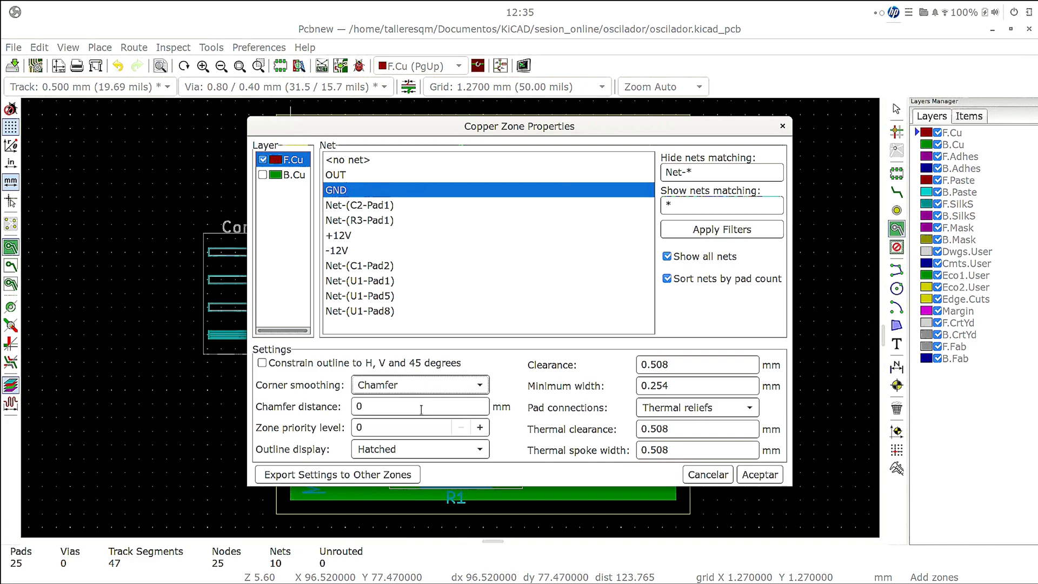
{"action": "left_click", "coordinate": [420, 410]}
{"action": "double_click", "coordinate": [420, 410]}
{"action": "type", "text": "1"}
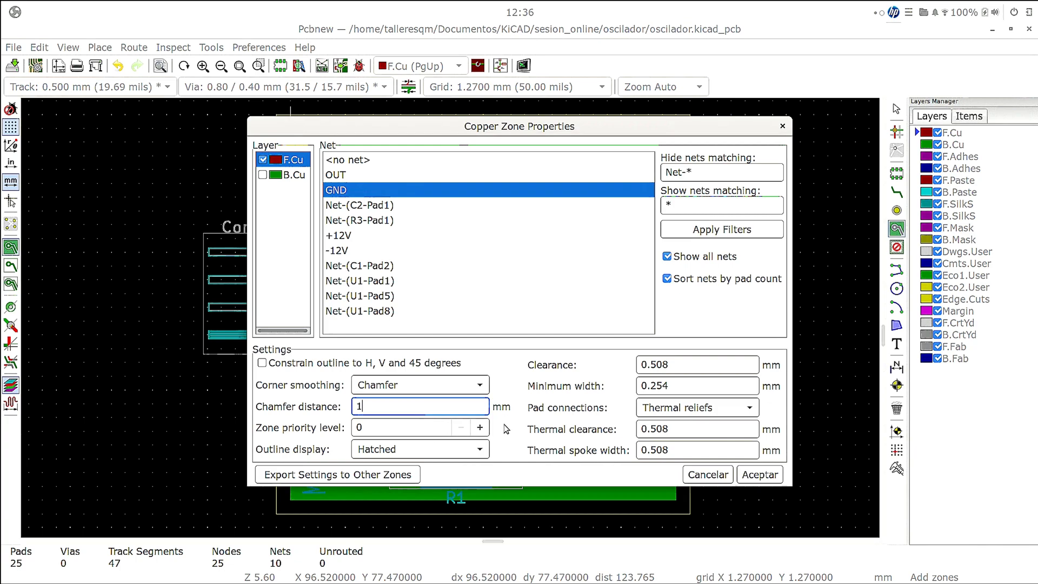
{"action": "left_click", "coordinate": [483, 455]}
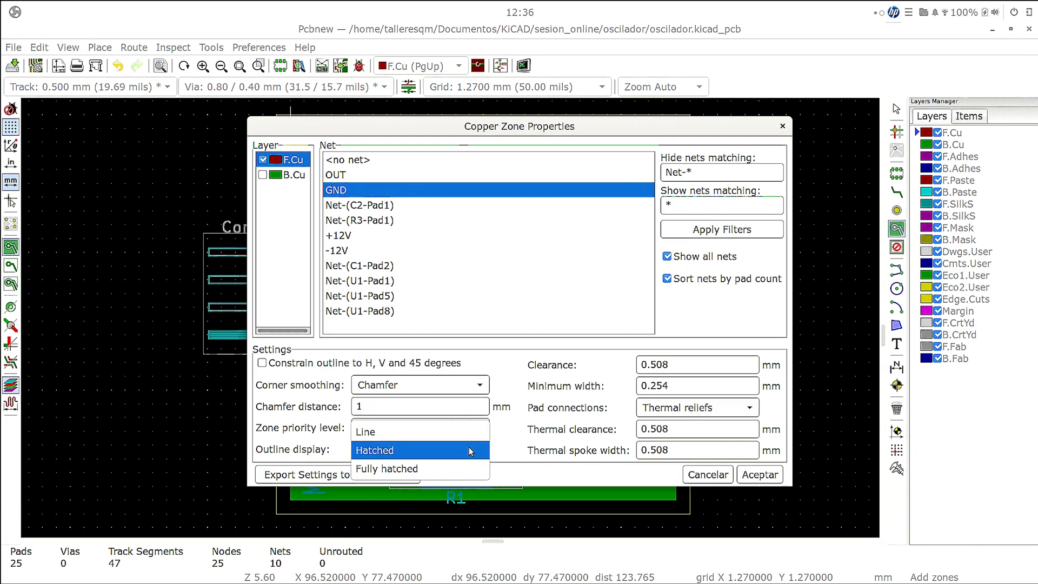
{"action": "left_click", "coordinate": [464, 443]}
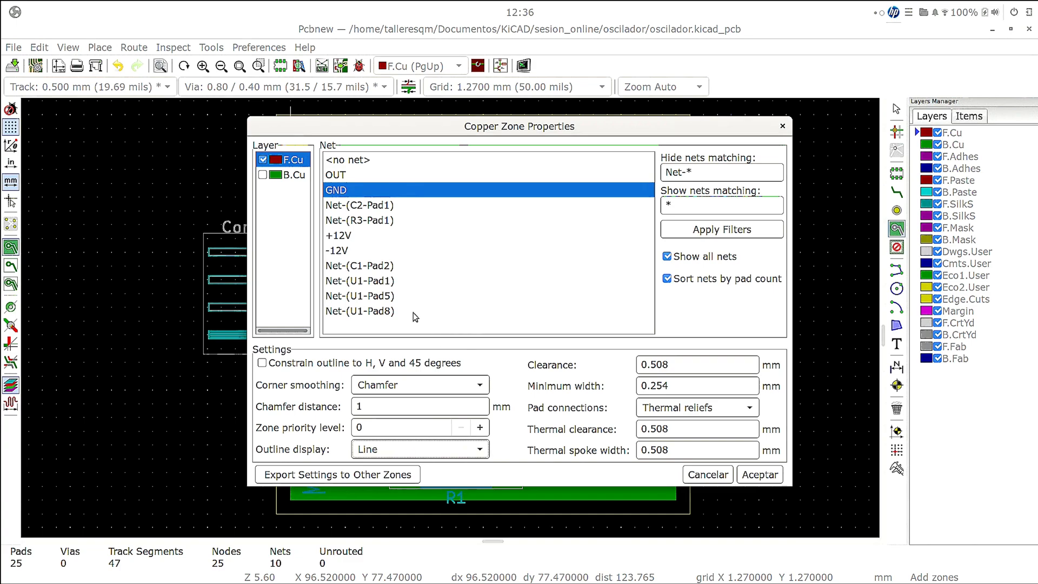
{"action": "left_click", "coordinate": [760, 474]}
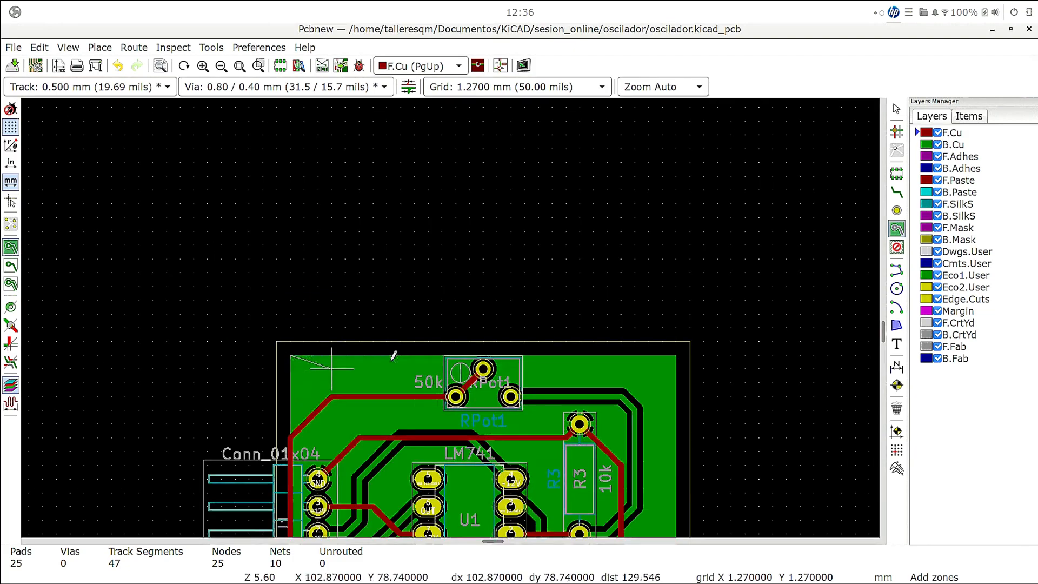
- Draw the F.Cu GND zone as a closed rectangle about 35.6 × 34.3 mm, following the existing B.Cu zone's corners
{"action": "left_click", "coordinate": [672, 359]}
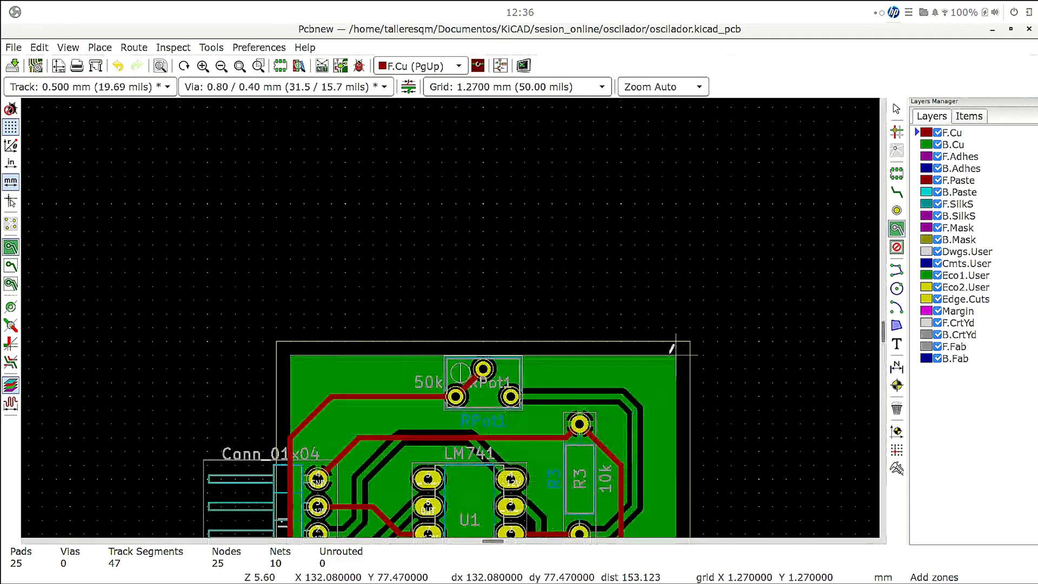
{"action": "scroll", "coordinate": [654, 370], "scroll_direction": "down", "scroll_amount": 1}
{"action": "scroll", "coordinate": [460, 373], "scroll_direction": "down", "scroll_amount": 1}
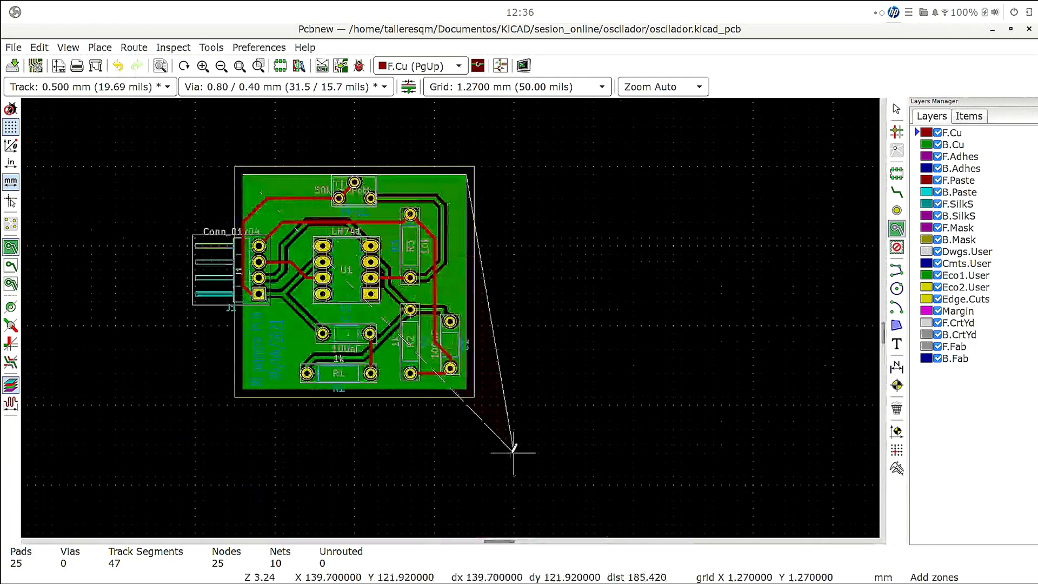
{"action": "left_click", "coordinate": [466, 388]}
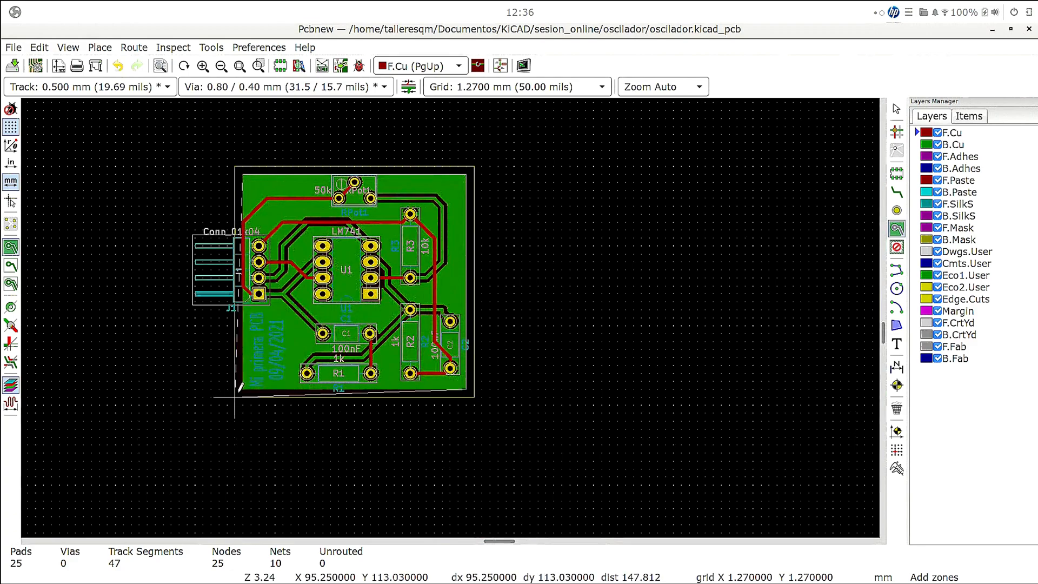
{"action": "left_click", "coordinate": [242, 388]}
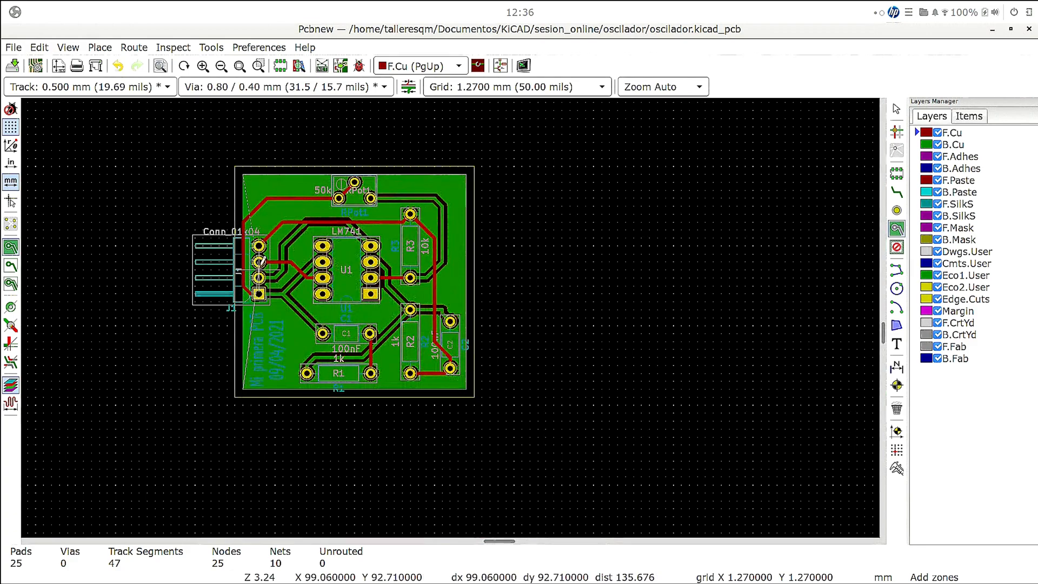
{"action": "double_click", "coordinate": [242, 173]}
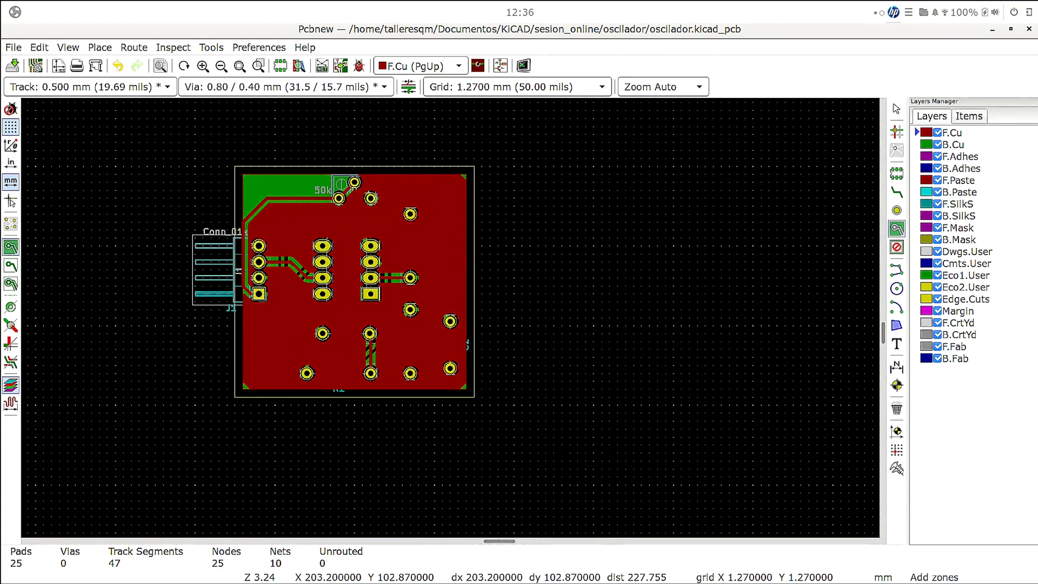
- Make F.SilkS the active layer to bring the silkscreen above the copper, and save the board file
{"action": "left_click", "coordinate": [954, 216]}
{"action": "left_click", "coordinate": [958, 208]}
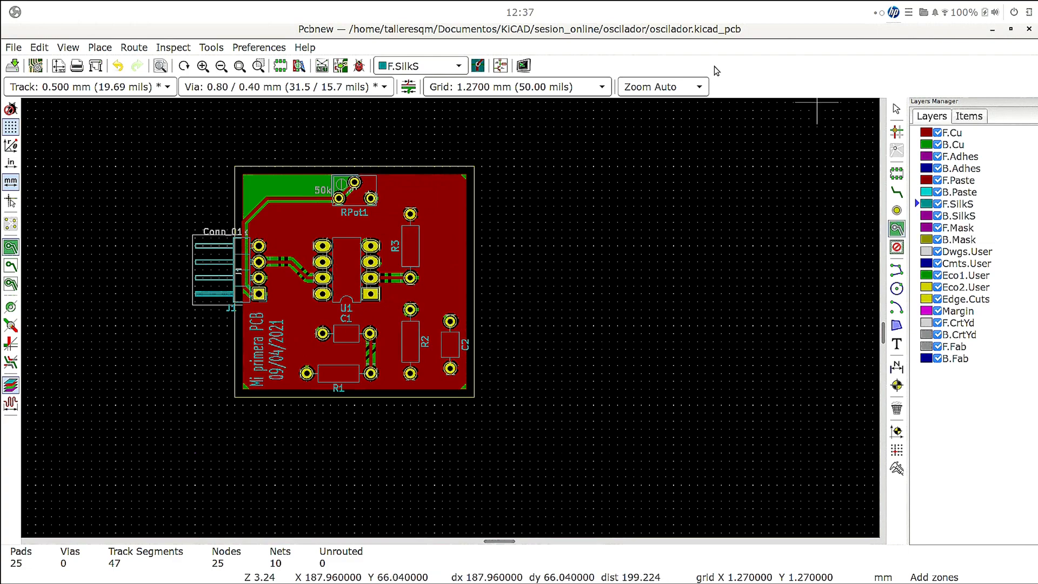
{"action": "left_click", "coordinate": [13, 66]}
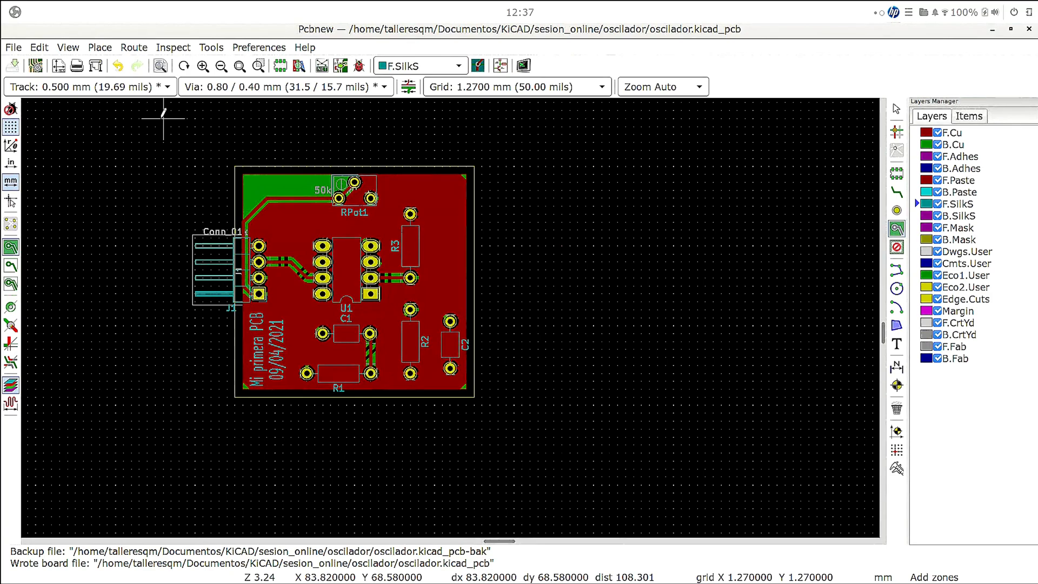
- Switch to the file manager, view the project files in sesion_online/oscilador, and return to the PCB editor
{"action": "key", "text": "alt+Tab"}
{"action": "key", "text": "alt+Tab"}
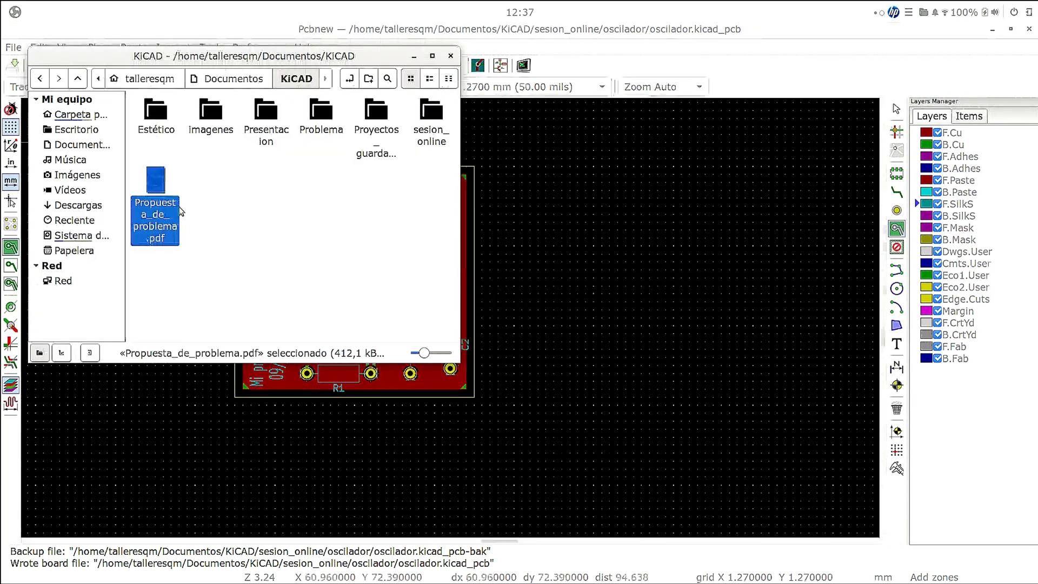
{"action": "left_click", "coordinate": [181, 211]}
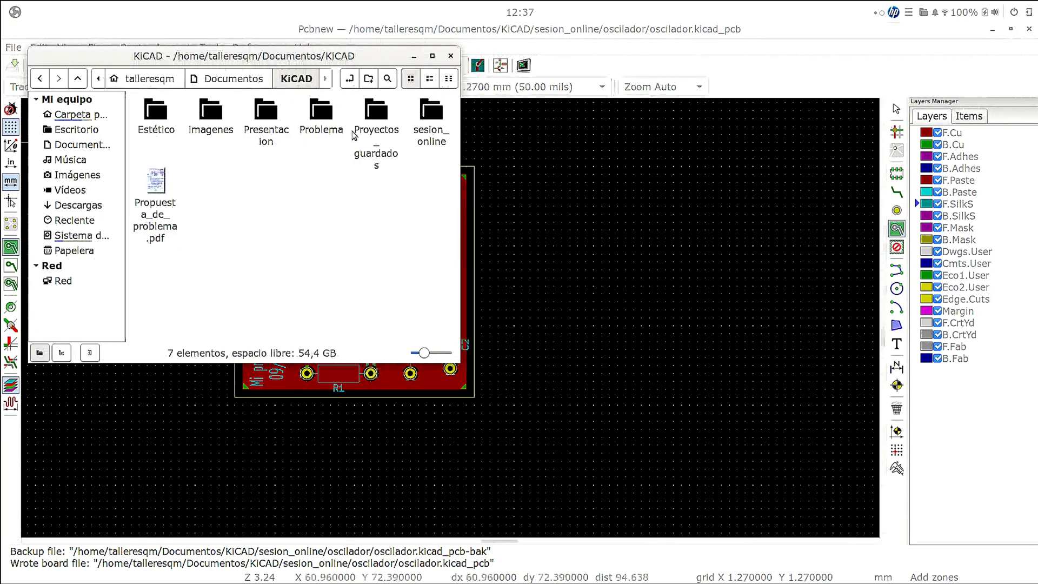
{"action": "left_click", "coordinate": [436, 143]}
{"action": "double_click", "coordinate": [436, 144]}
{"action": "double_click", "coordinate": [141, 106]}
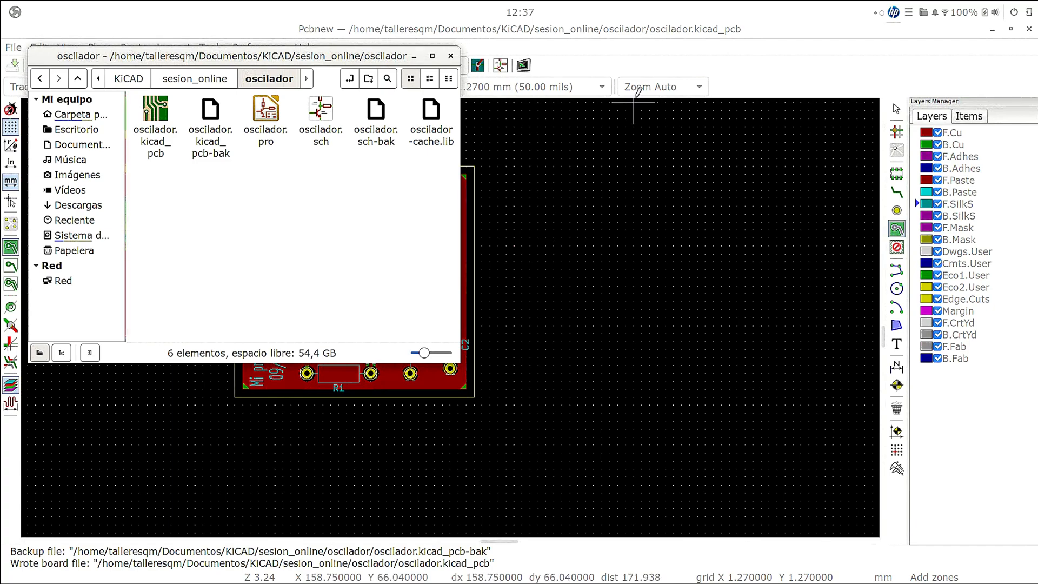
{"action": "left_click", "coordinate": [653, 54]}
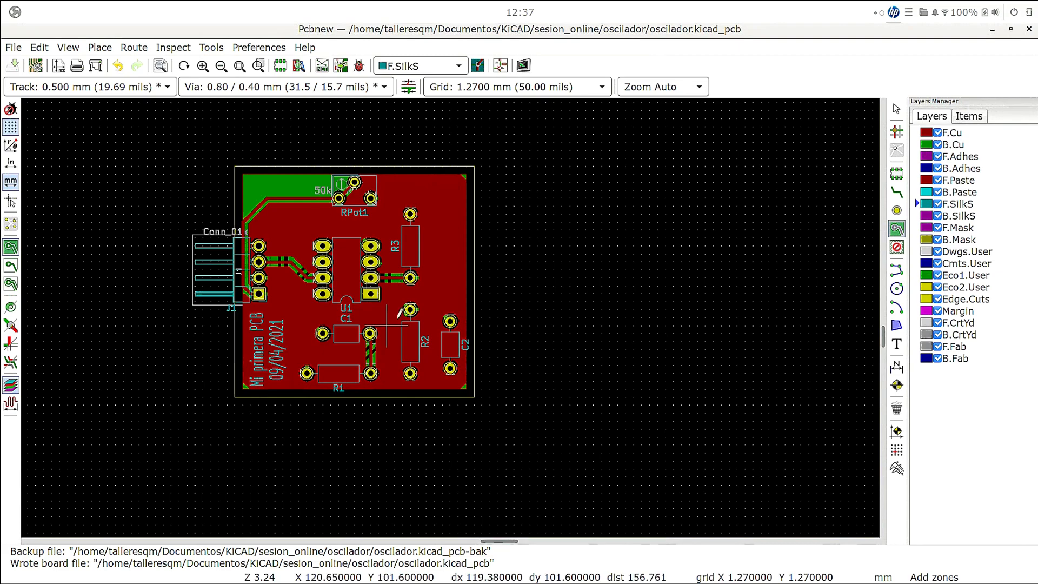
- Switch to the LibreOffice Impress presentation, start the slideshow from slide 13, and advance to the slide on fabrication outputs
{"action": "mouse_move", "coordinate": [521, 578]}
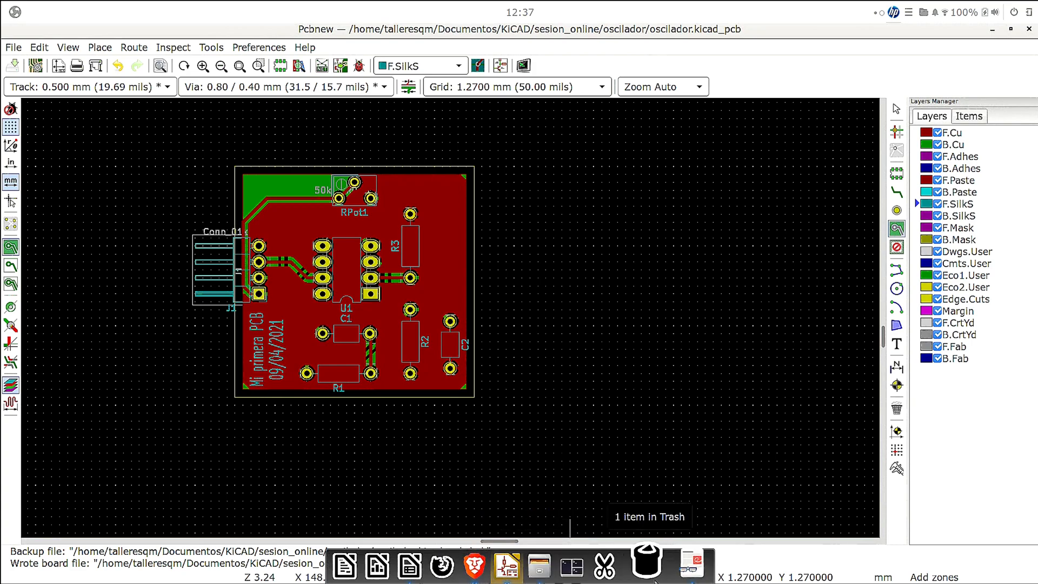
{"action": "left_click", "coordinate": [684, 573]}
{"action": "left_click", "coordinate": [684, 573]}
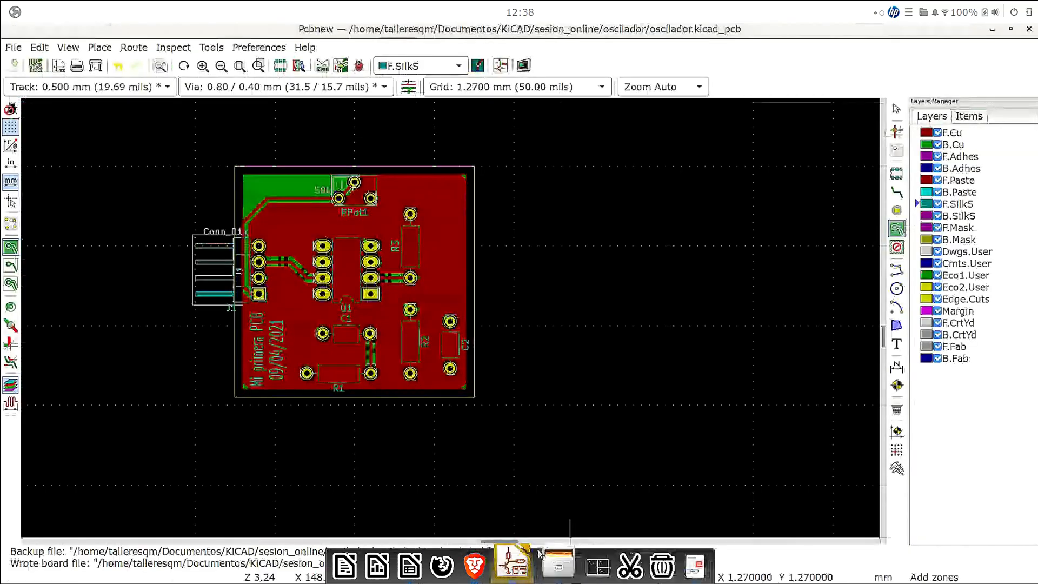
{"action": "left_click", "coordinate": [420, 562]}
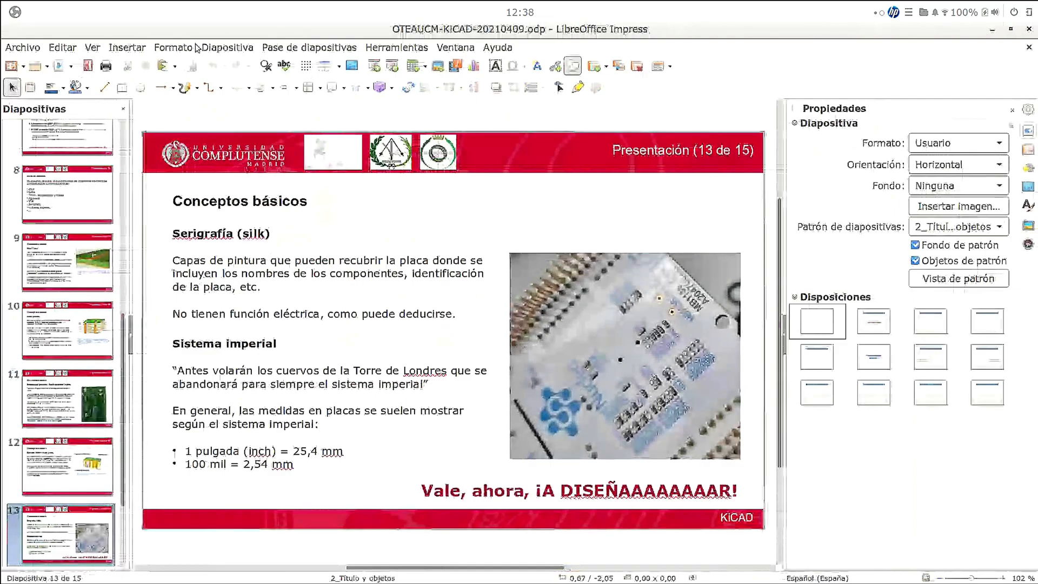
{"action": "left_click", "coordinate": [210, 48]}
{"action": "mouse_move", "coordinate": [269, 51]}
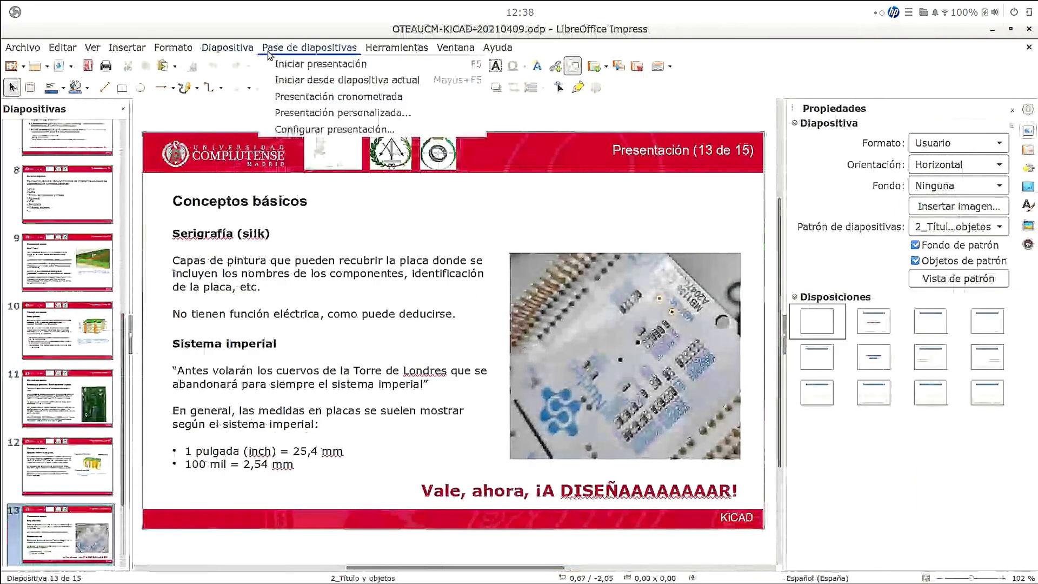
{"action": "left_click", "coordinate": [286, 86]}
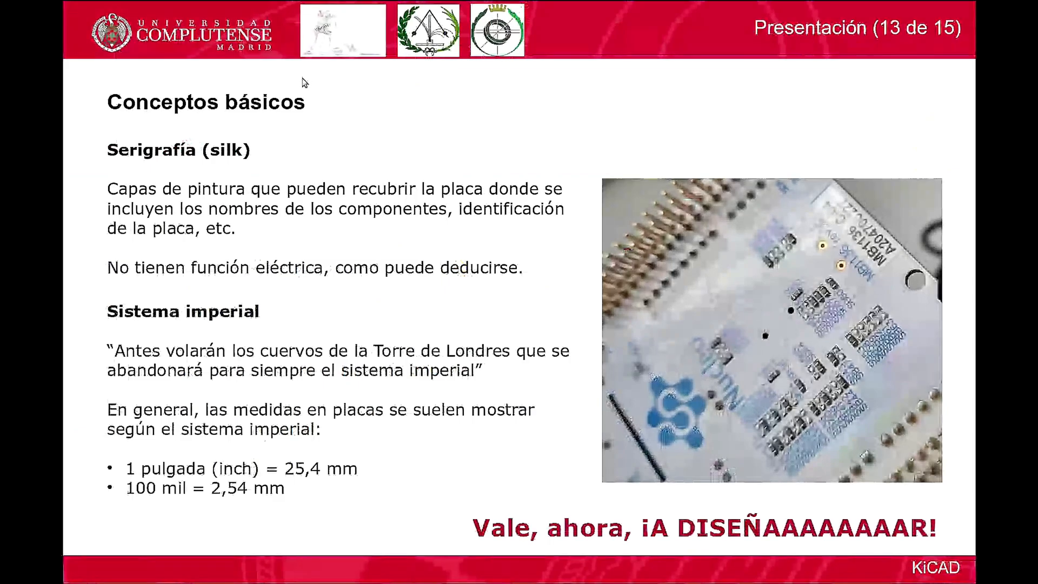
{"action": "key", "text": "Right"}
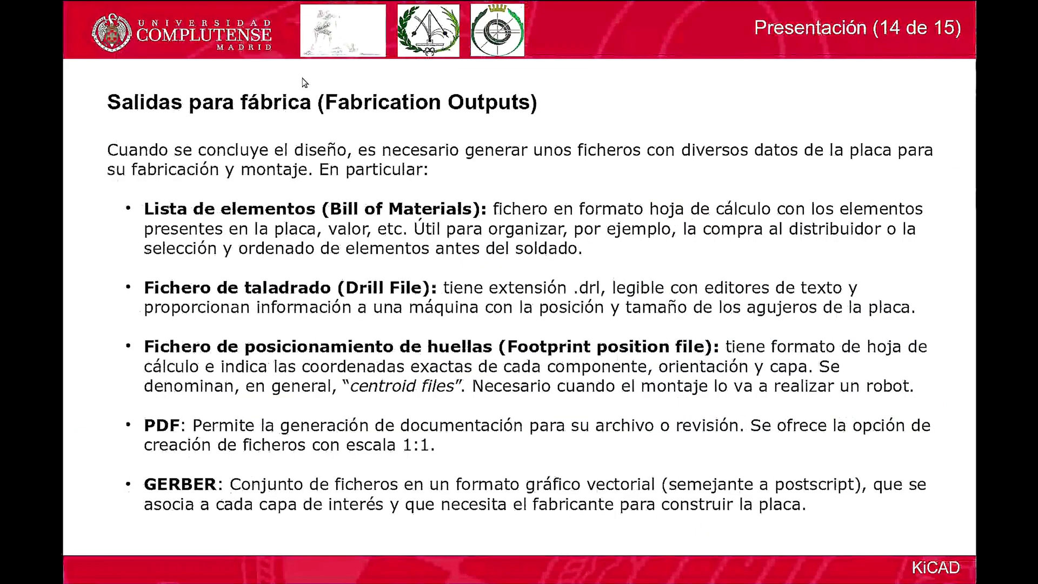
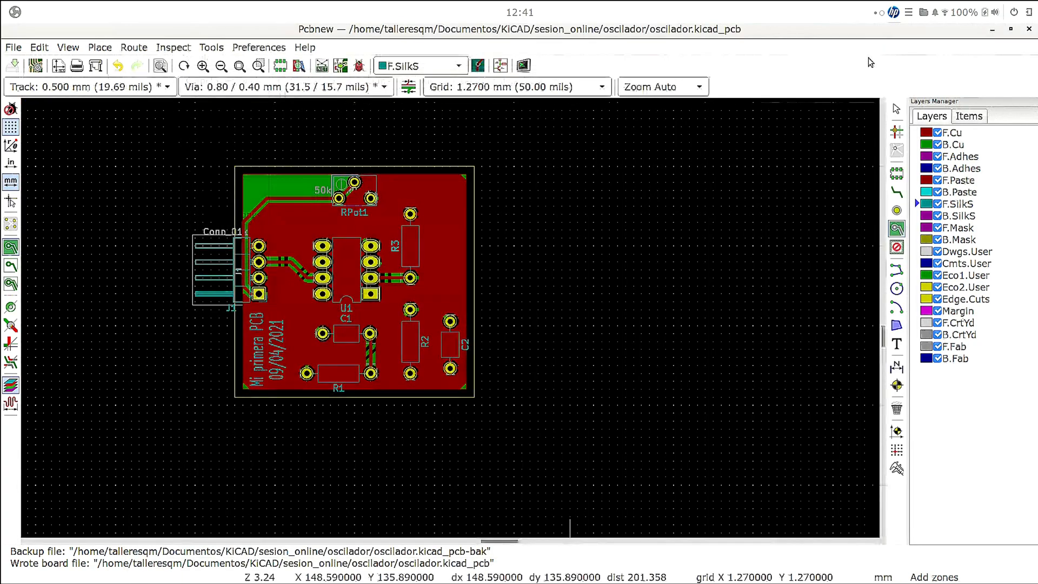
- Switch to the file manager and open oscilador.csv in LibreOffice Calc with the proposed text import settings
{"action": "key", "text": "alt+Tab"}
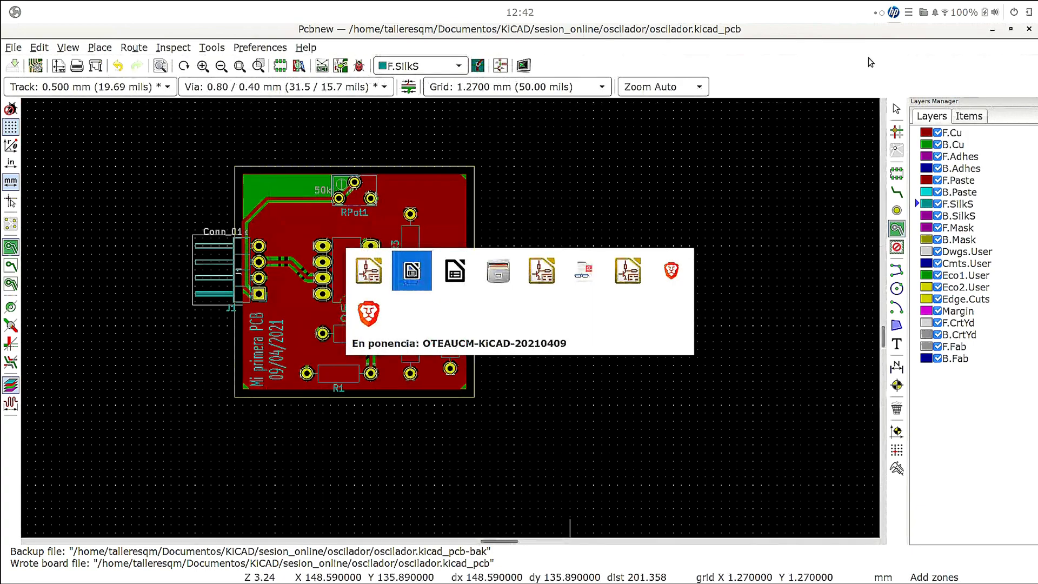
{"action": "key", "text": "alt+Tab"}
{"action": "key", "text": "alt+Tab"}
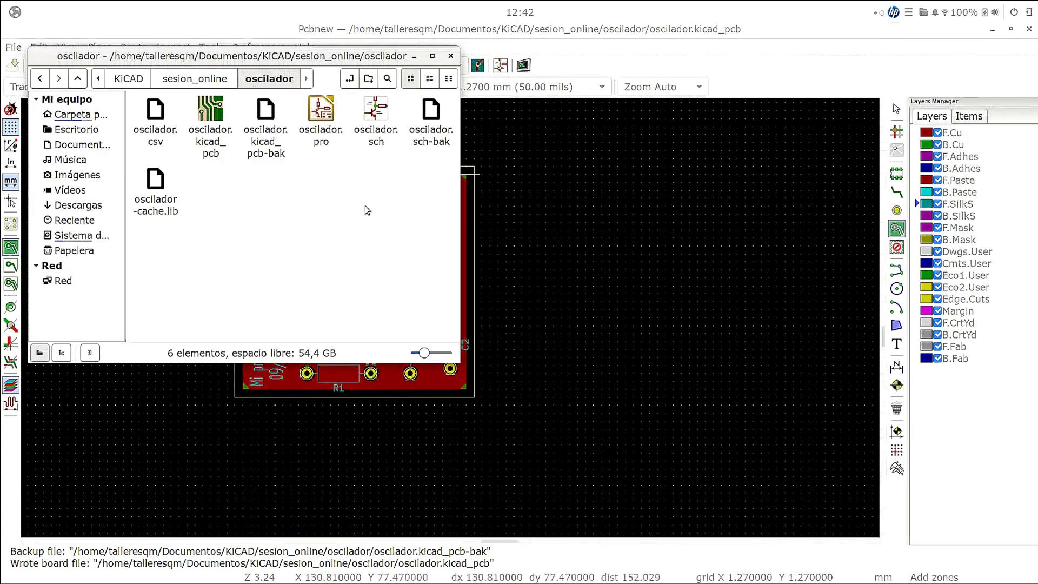
{"action": "left_click", "coordinate": [165, 138]}
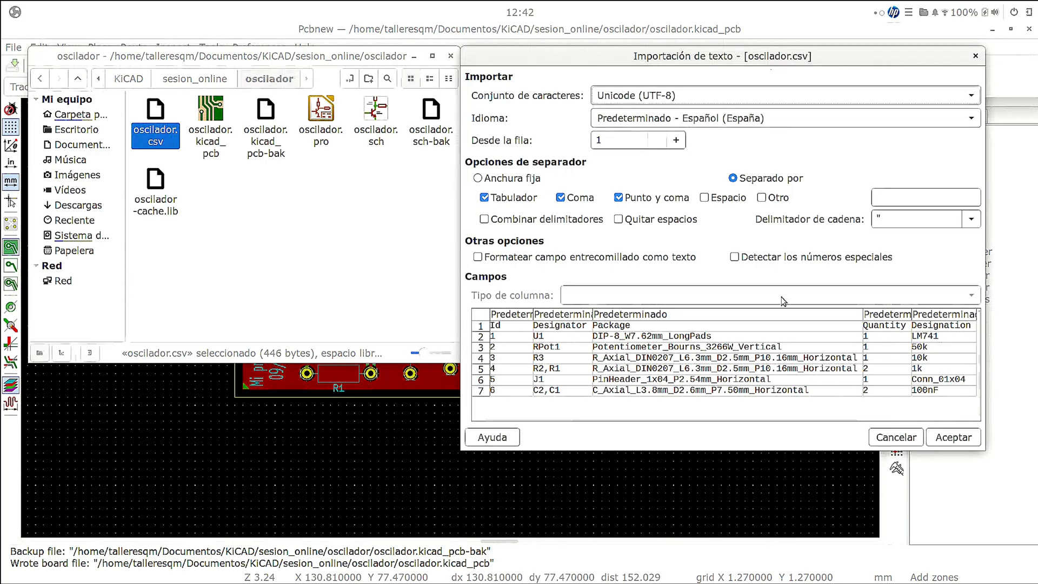
{"action": "left_click", "coordinate": [953, 436]}
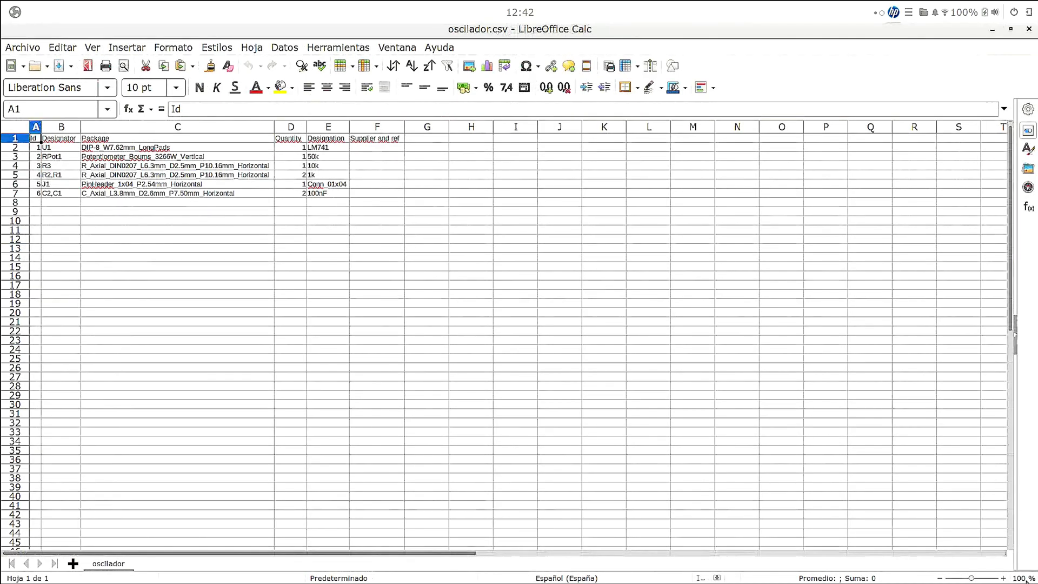
{"action": "left_click", "coordinate": [1002, 577]}
{"action": "left_click", "coordinate": [1003, 577]}
{"action": "left_click", "coordinate": [1003, 578]}
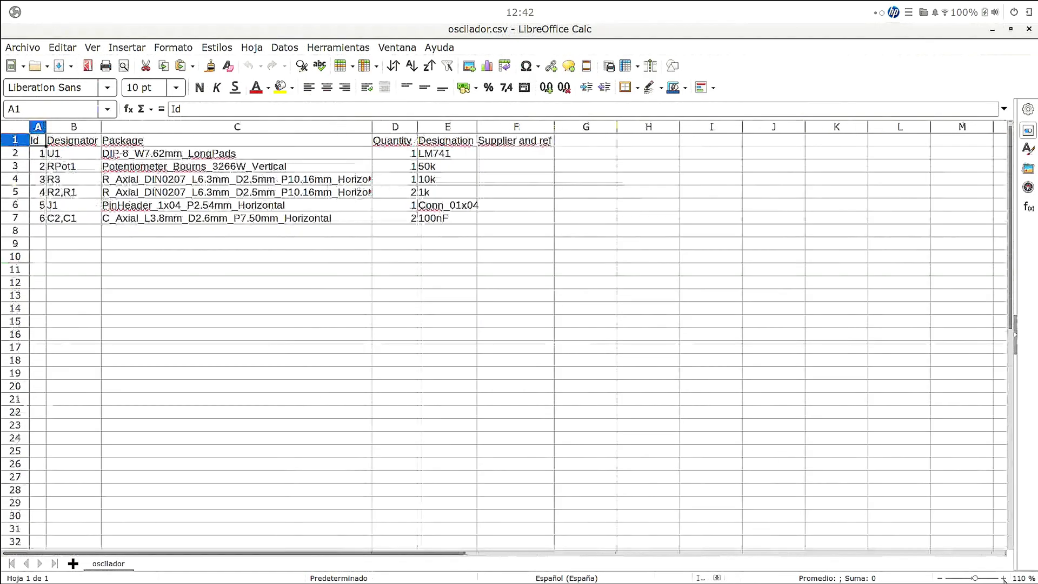
{"action": "left_click", "coordinate": [1004, 578]}
{"action": "left_click", "coordinate": [1004, 579]}
{"action": "left_click", "coordinate": [1018, 578]}
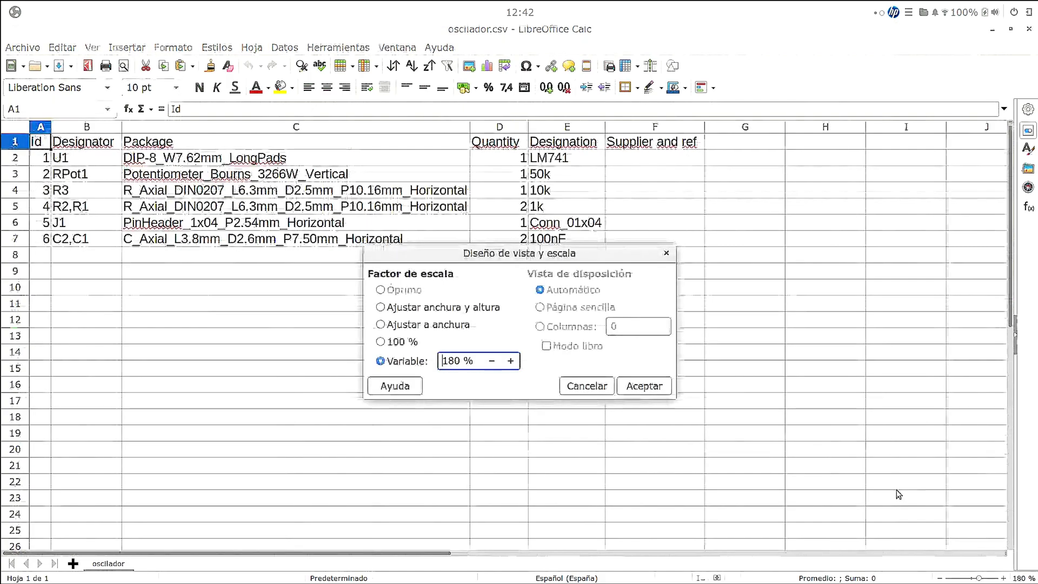
{"action": "key", "text": "Return"}
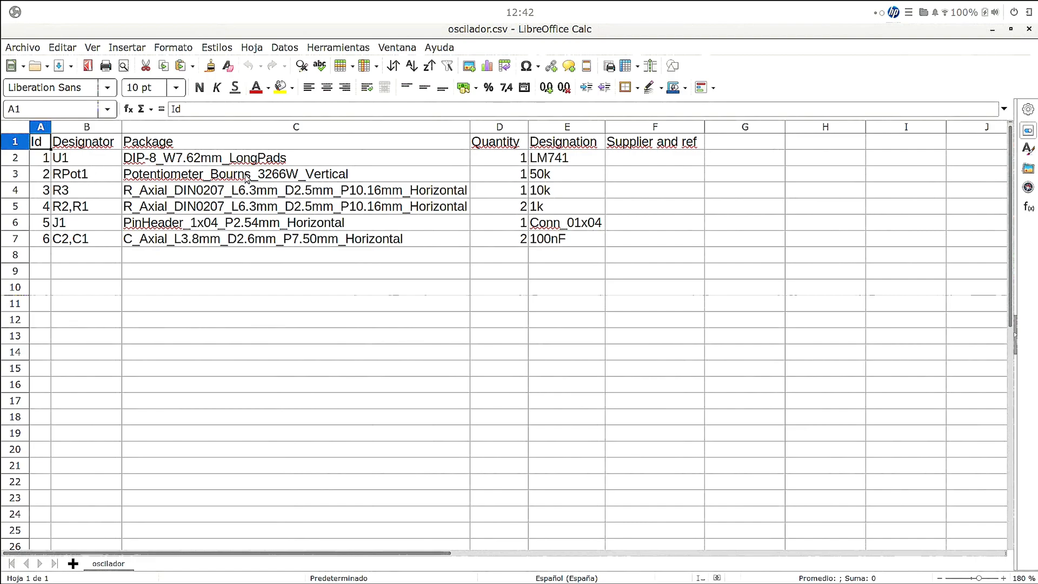
- Examine the designators, packages, quantities and designations in the bill of materials, then close the spreadsheet and the file manager
{"action": "left_click", "coordinate": [81, 245]}
{"action": "left_click", "coordinate": [164, 241]}
{"action": "left_click", "coordinate": [84, 244]}
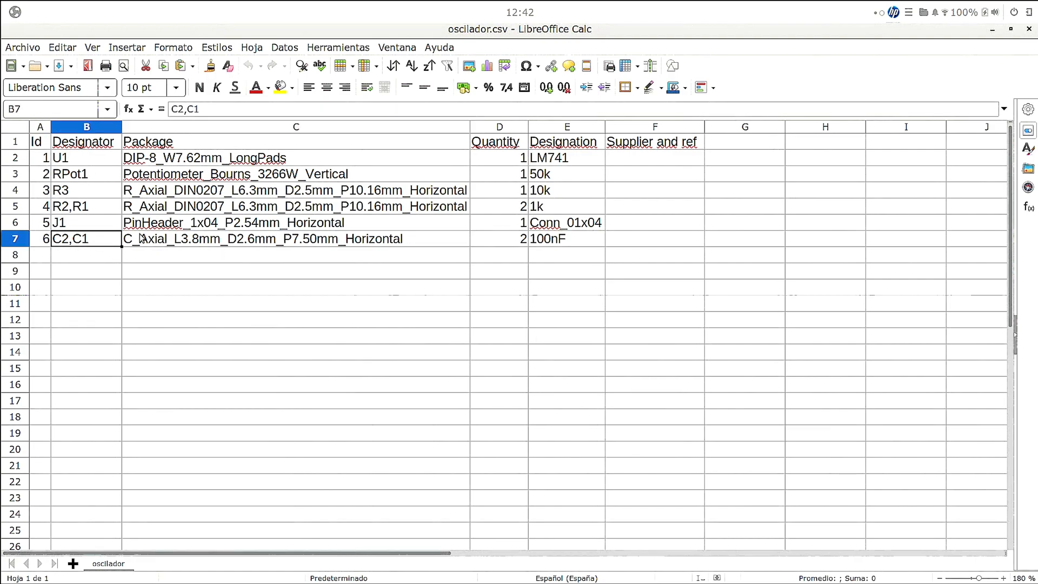
{"action": "left_click", "coordinate": [540, 243]}
{"action": "left_click", "coordinate": [517, 240]}
{"action": "left_click", "coordinate": [553, 243]}
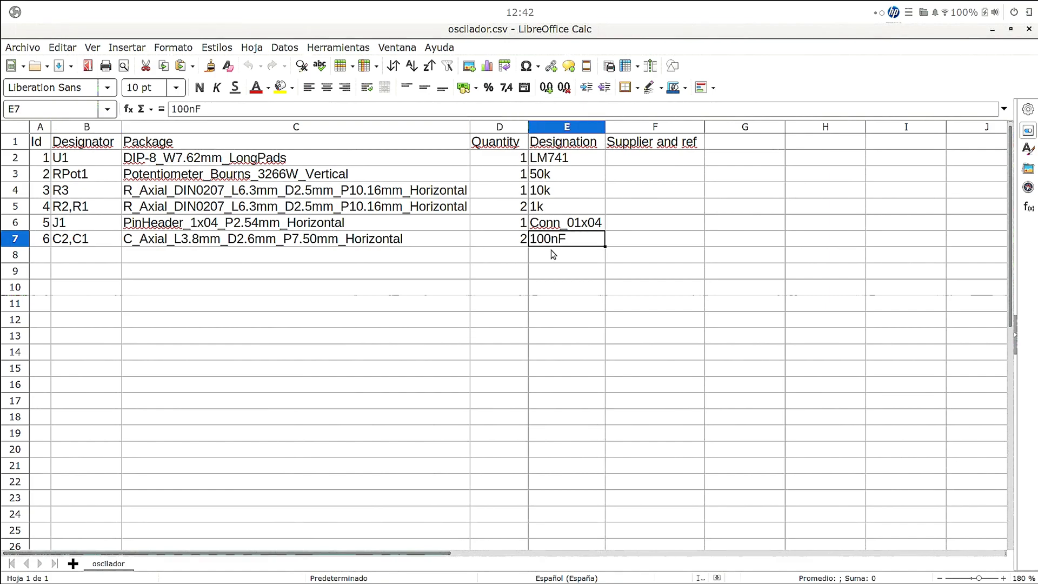
{"action": "left_click", "coordinate": [208, 246]}
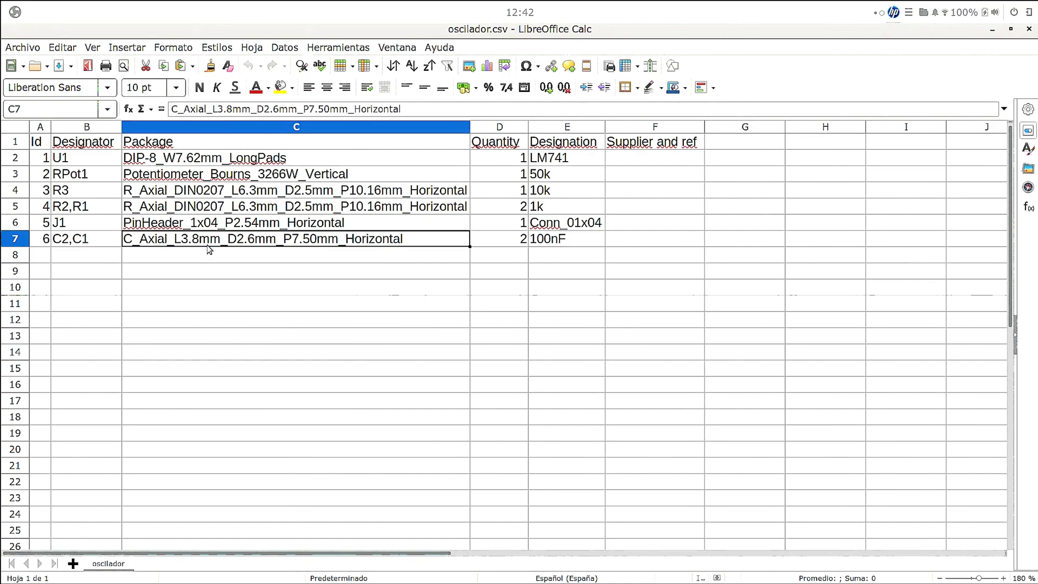
{"action": "left_click", "coordinate": [203, 227]}
{"action": "left_click", "coordinate": [219, 210]}
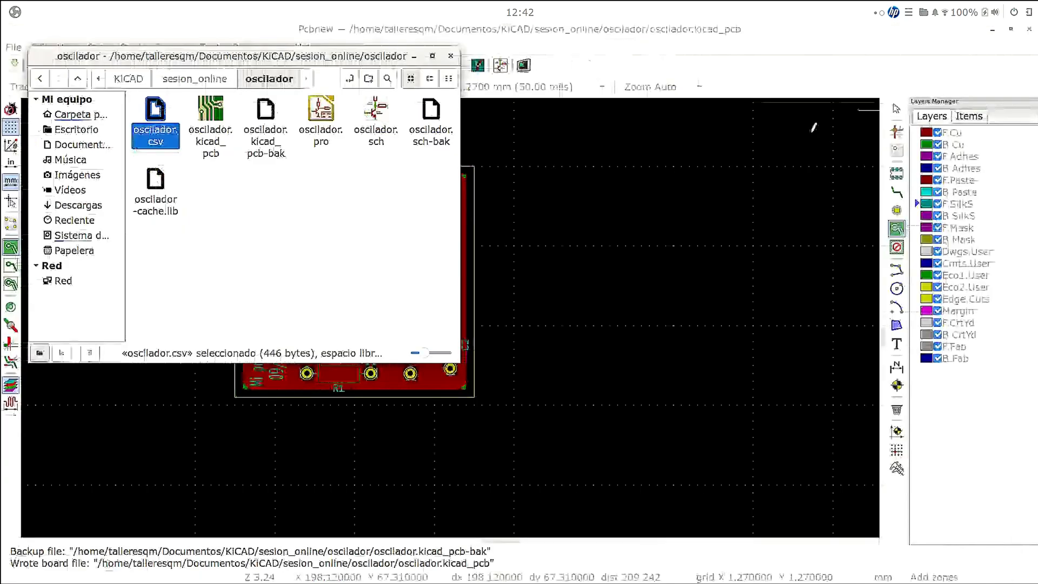
{"action": "left_click", "coordinate": [1028, 28]}
{"action": "left_click", "coordinate": [450, 56]}
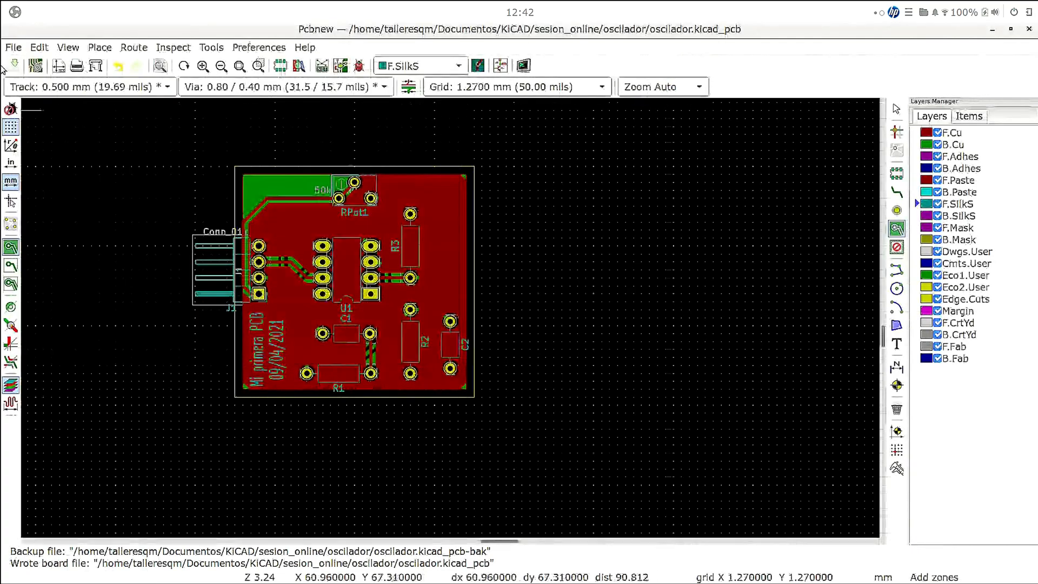
{"action": "left_click", "coordinate": [14, 48]}
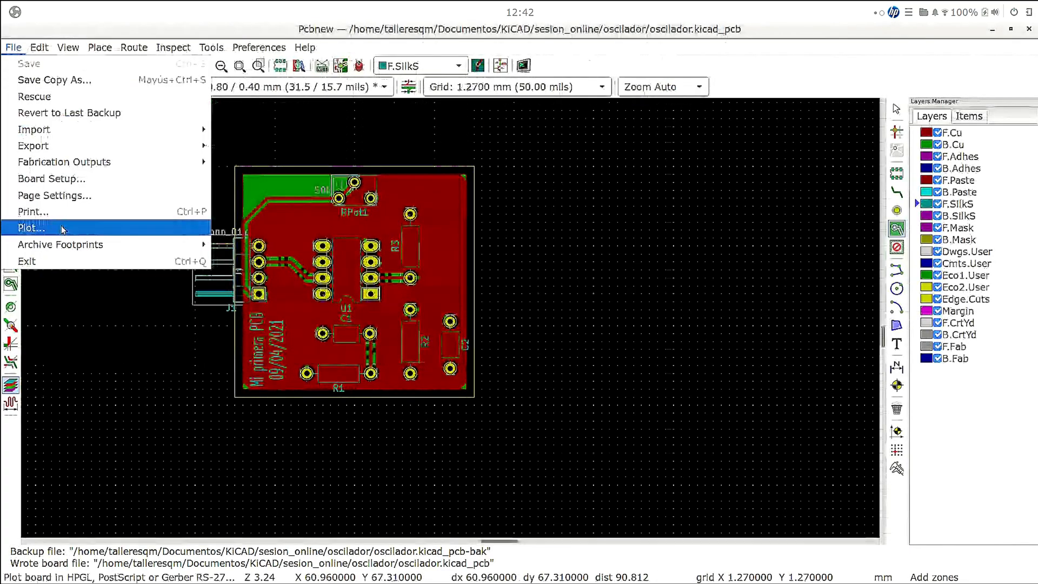
{"action": "mouse_move", "coordinate": [98, 164]}
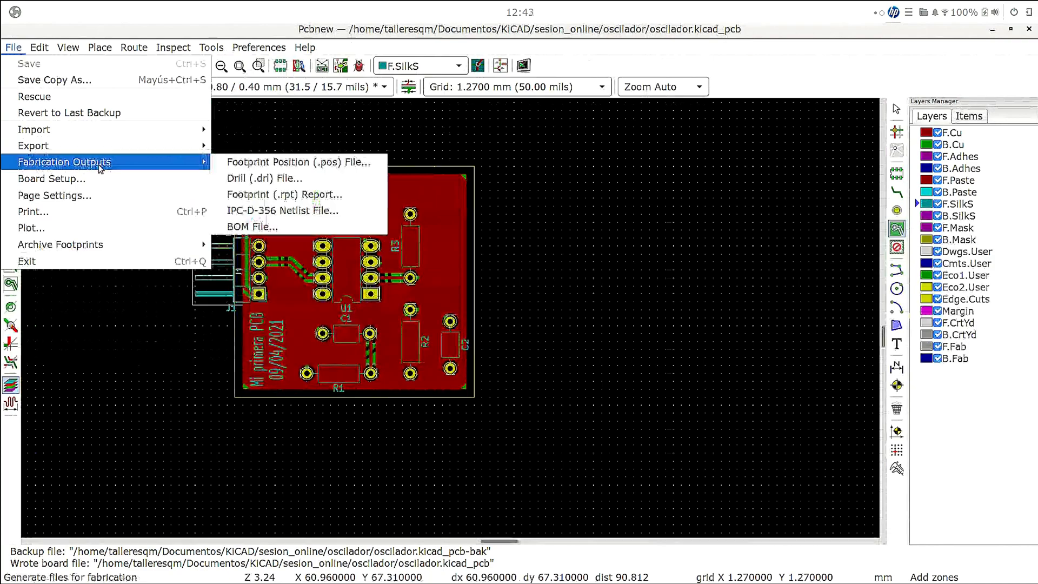
{"action": "left_click", "coordinate": [264, 230]}
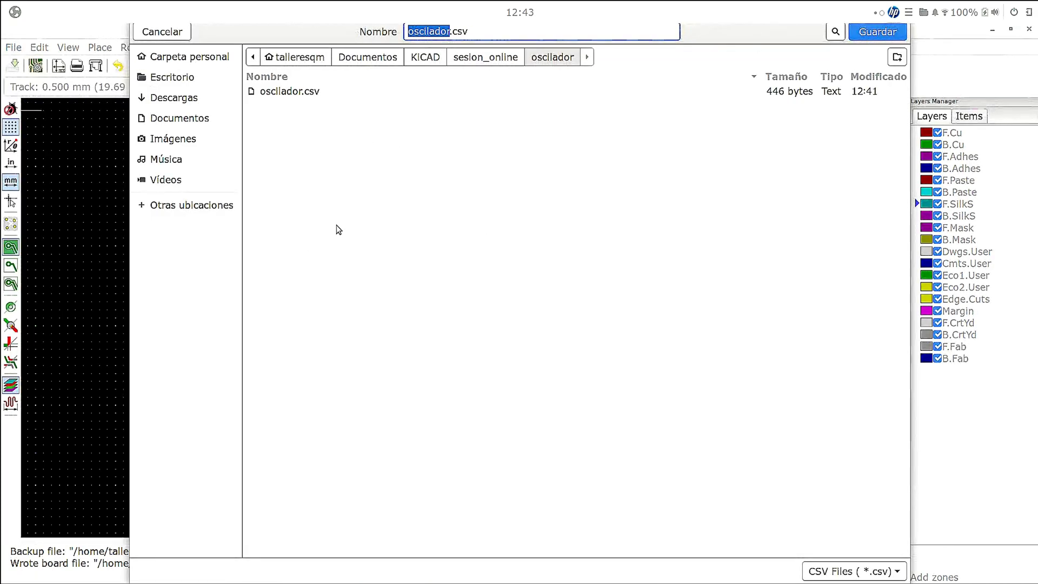
{"action": "left_click", "coordinate": [163, 31]}
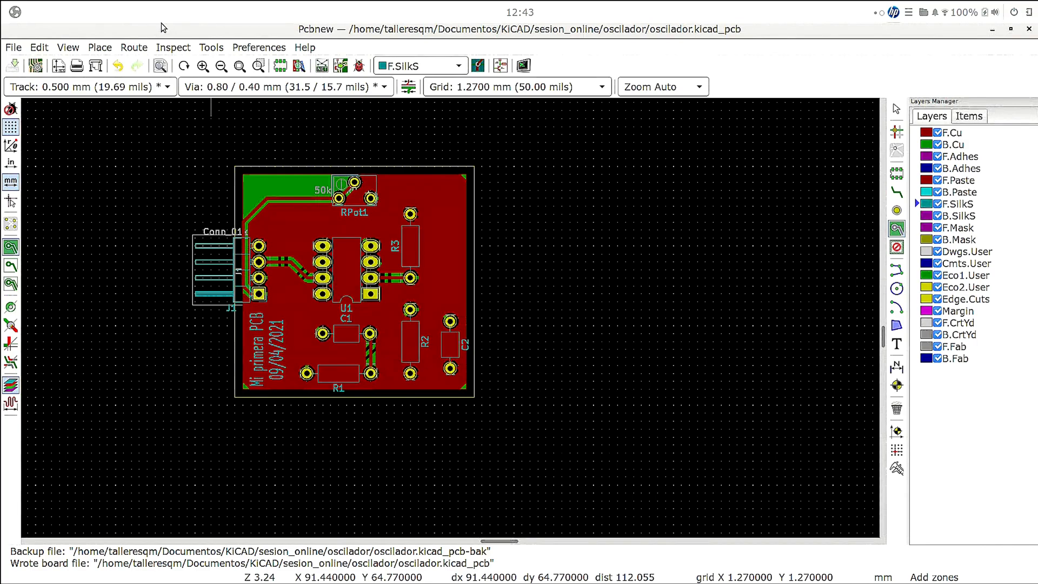
- Generate the board's Excellon drill files in inches, with absolute origin and decimal format, in the output folder final
{"action": "left_click", "coordinate": [12, 47]}
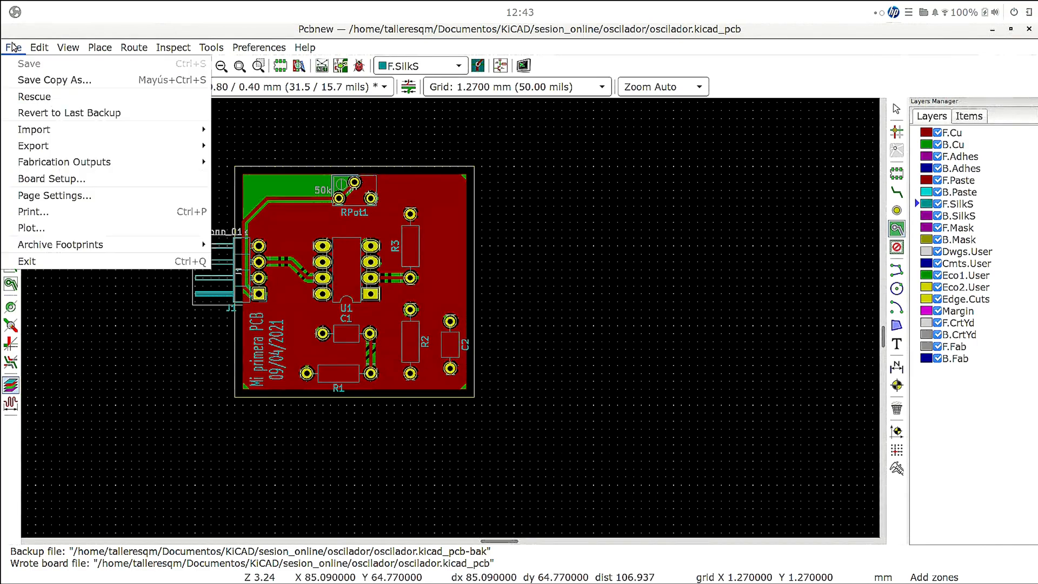
{"action": "mouse_move", "coordinate": [30, 167]}
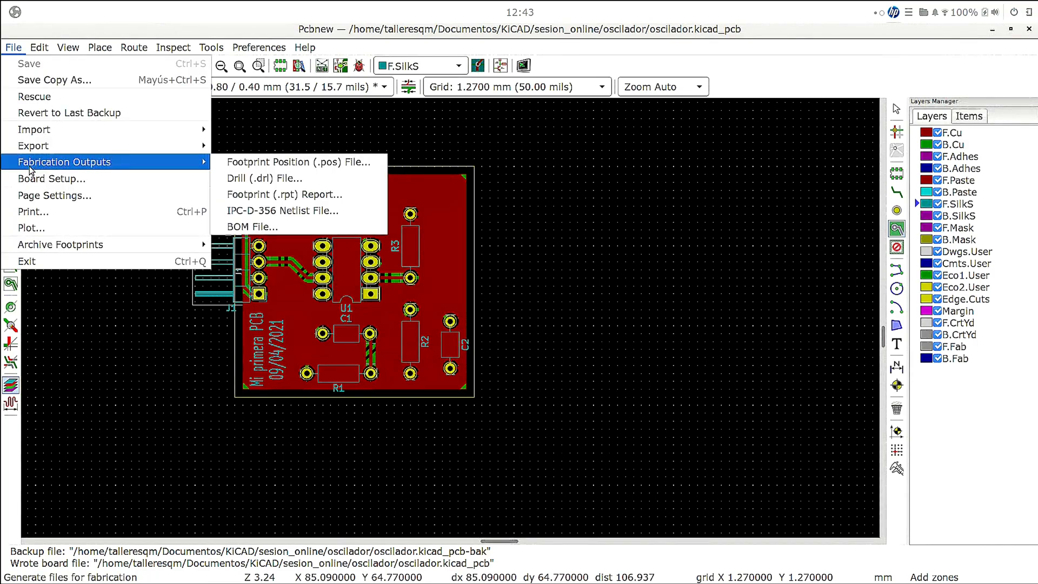
{"action": "left_click", "coordinate": [246, 179]}
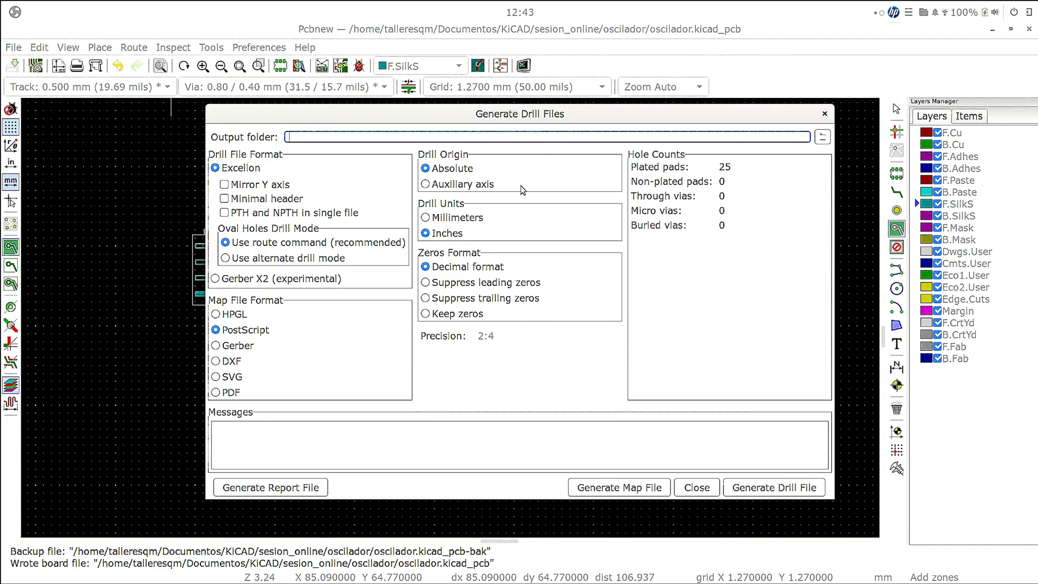
{"action": "type", "text": "pla"}
{"action": "left_click", "coordinate": [758, 489]}
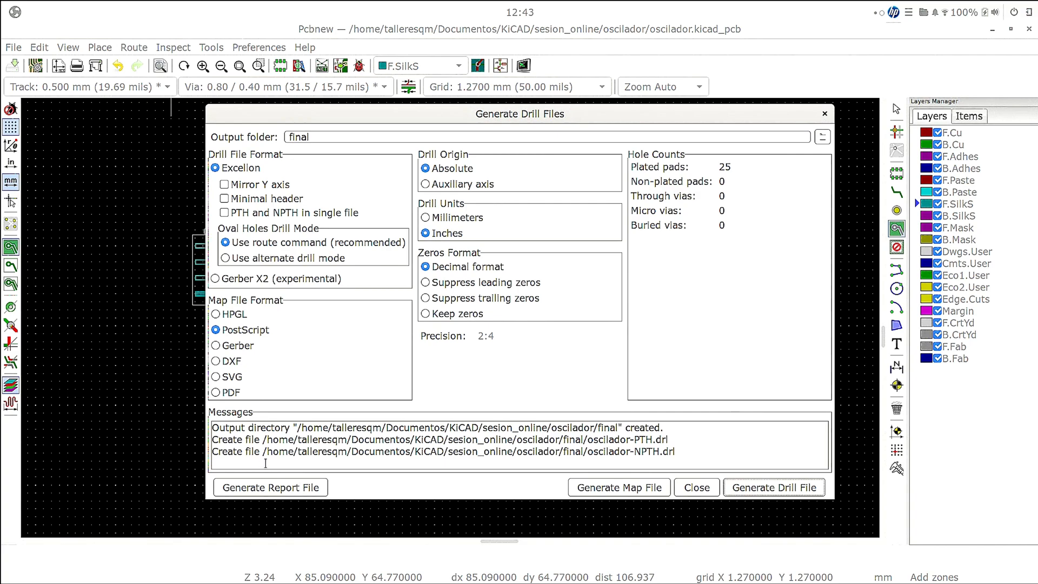
- Switch to the file manager, enter the final folder and open oscilador-NPTH.drl with Geany
{"action": "key", "text": "alt+Tab"}
{"action": "left_click", "coordinate": [258, 279]}
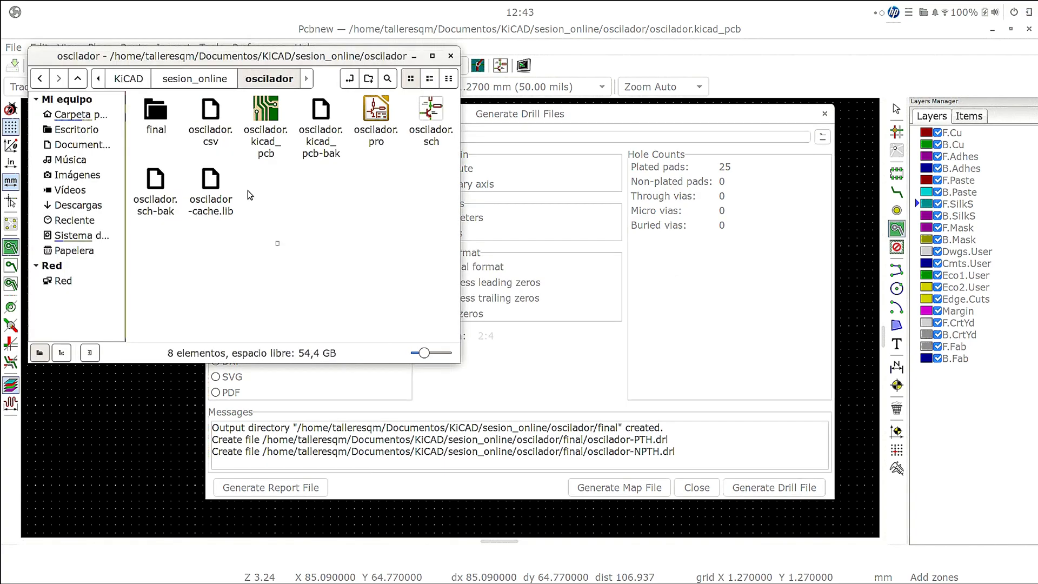
{"action": "double_click", "coordinate": [156, 112]}
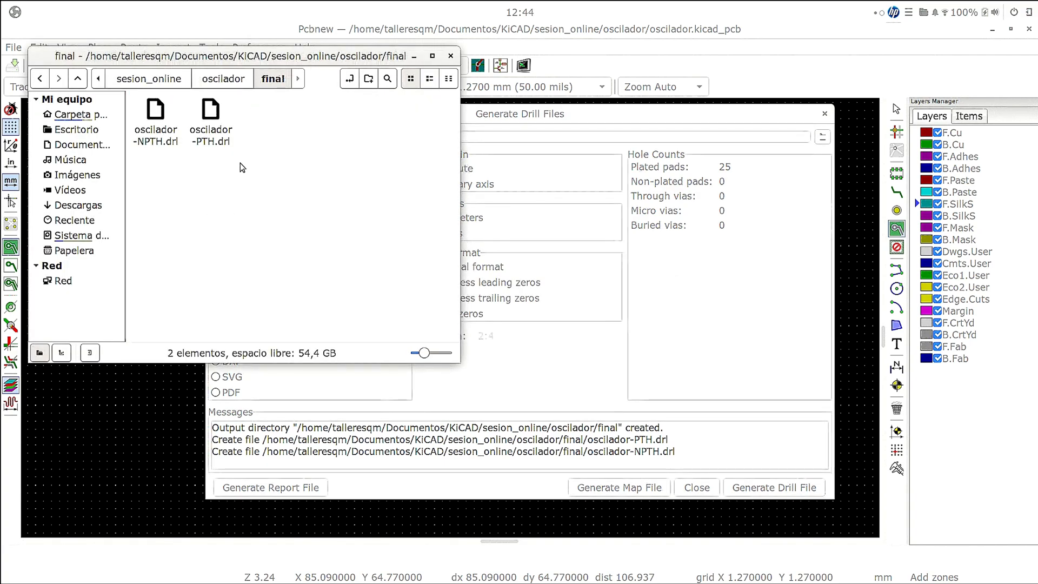
{"action": "right_click", "coordinate": [153, 143]}
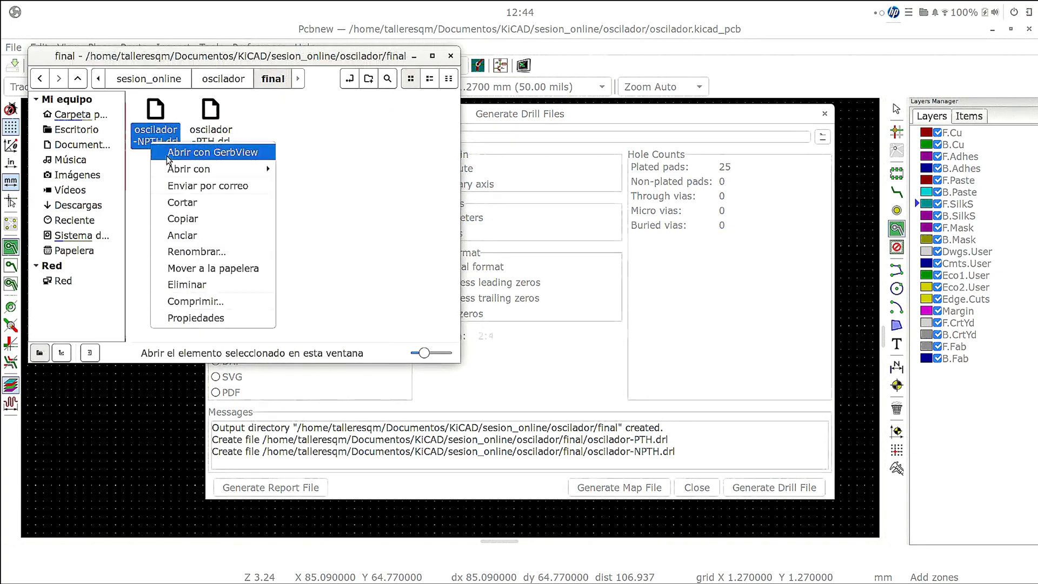
{"action": "mouse_move", "coordinate": [181, 169]}
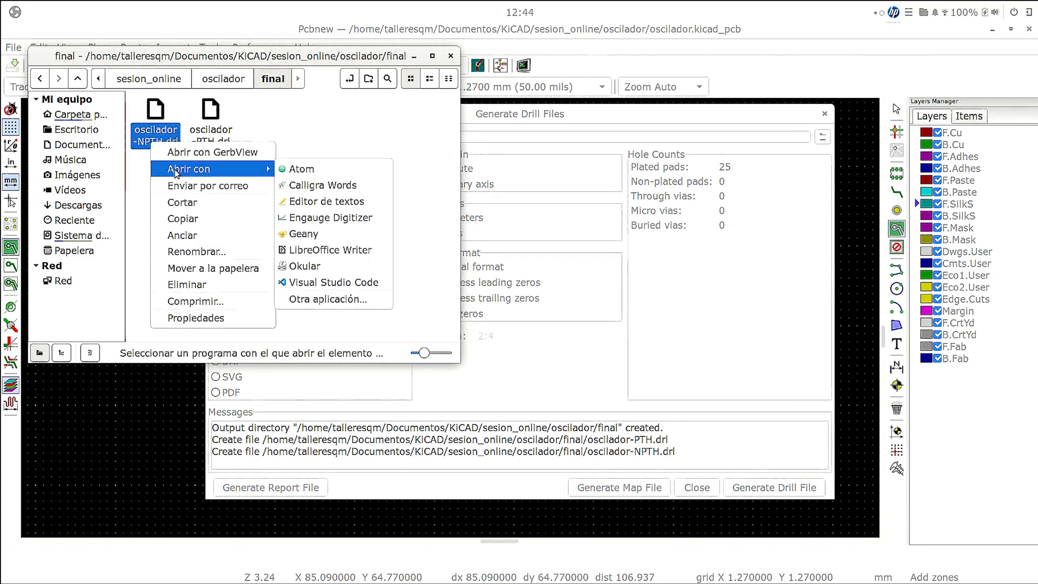
{"action": "left_click", "coordinate": [296, 235]}
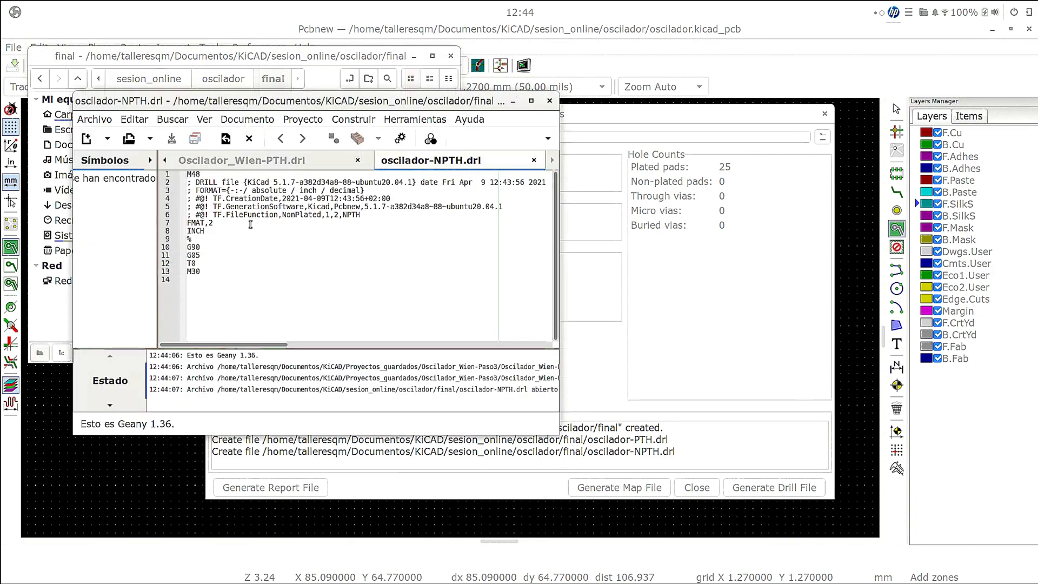
- Read the drill file's contents in the maximized Geany window, close Geany, and close the drill file generation dialog
{"action": "left_click", "coordinate": [530, 101]}
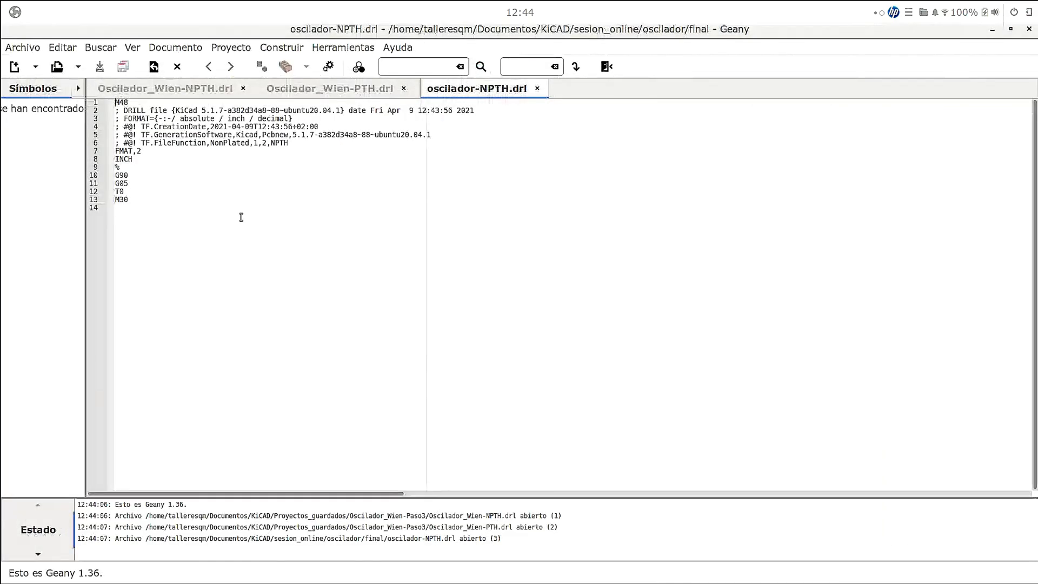
{"action": "scroll", "coordinate": [221, 178], "scroll_direction": "up", "scroll_amount": 3, "text": "ctrl"}
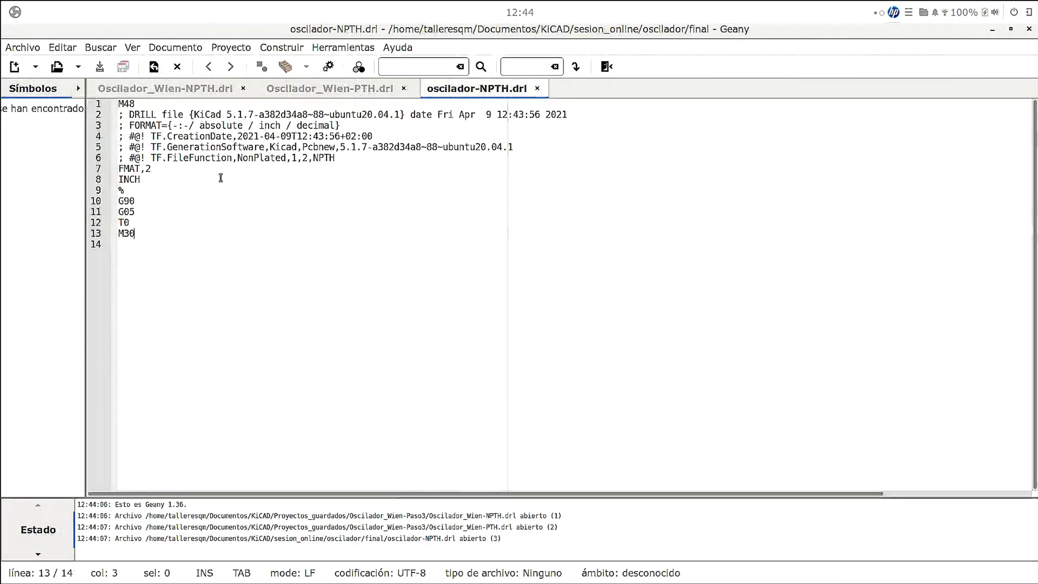
{"action": "scroll", "coordinate": [221, 177], "scroll_direction": "up", "scroll_amount": 2, "text": "ctrl"}
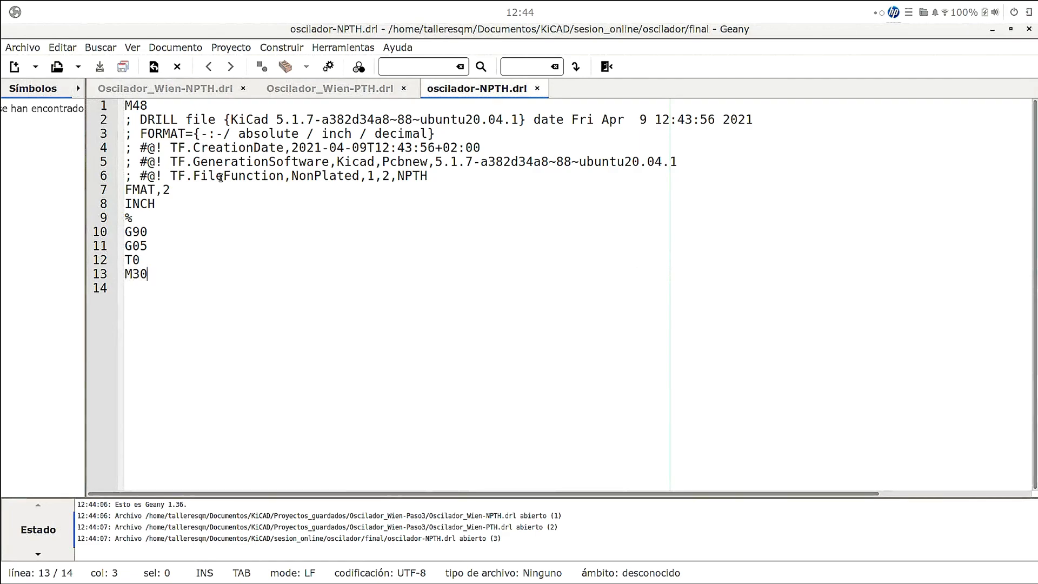
{"action": "left_click", "coordinate": [1026, 29]}
{"action": "left_click", "coordinate": [667, 348]}
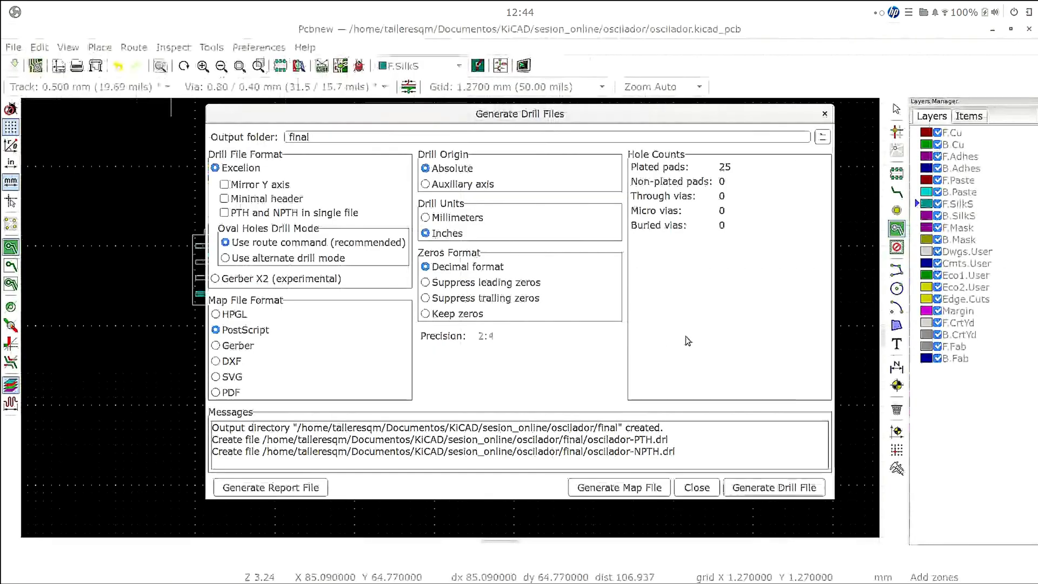
{"action": "left_click", "coordinate": [824, 114]}
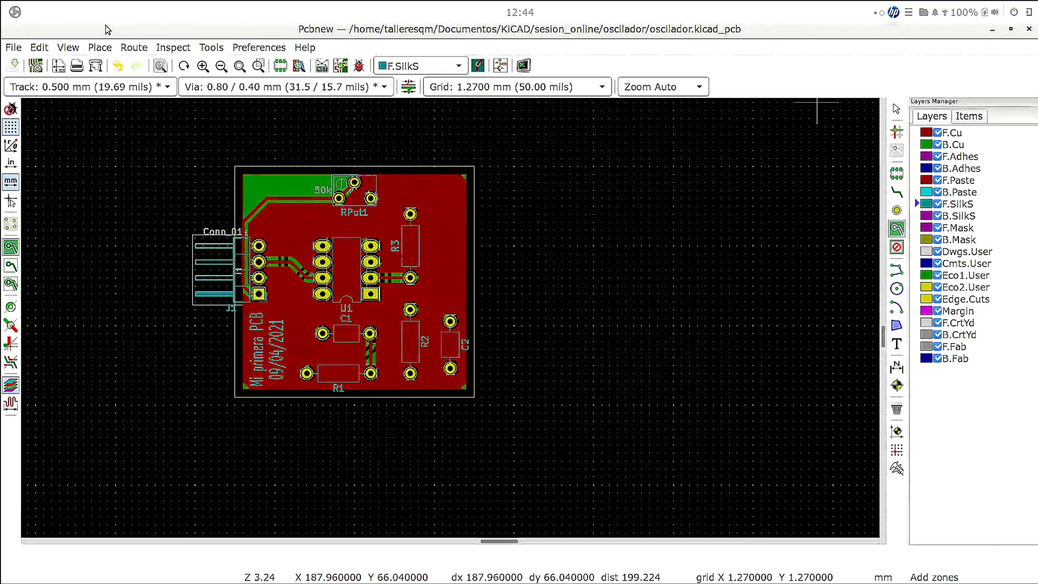
- Try to generate a footprint position file in the final folder as CSV, in inches, with a single file for the board
{"action": "left_click", "coordinate": [13, 47]}
{"action": "mouse_move", "coordinate": [48, 164]}
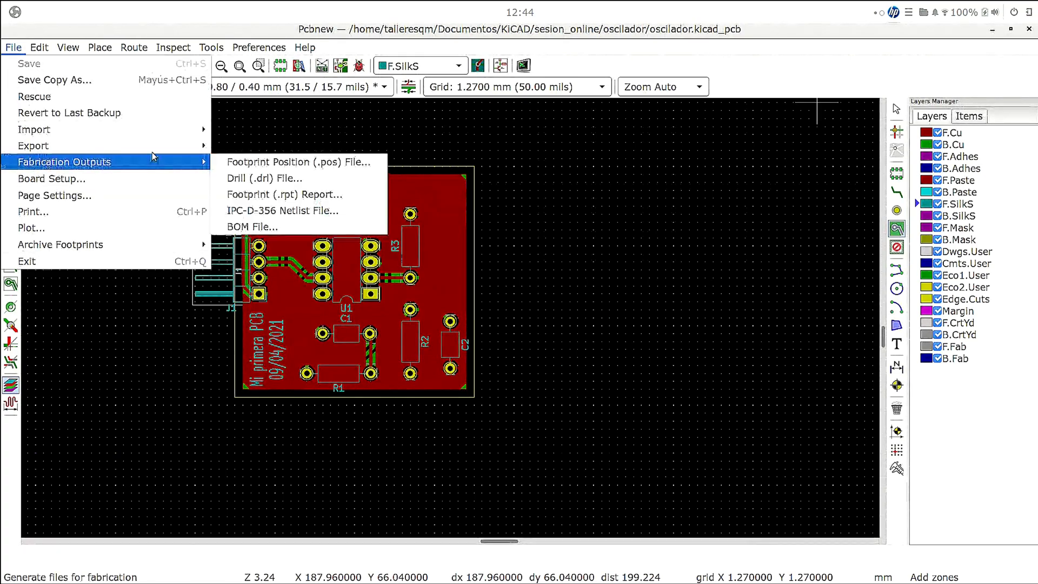
{"action": "left_click", "coordinate": [259, 161]}
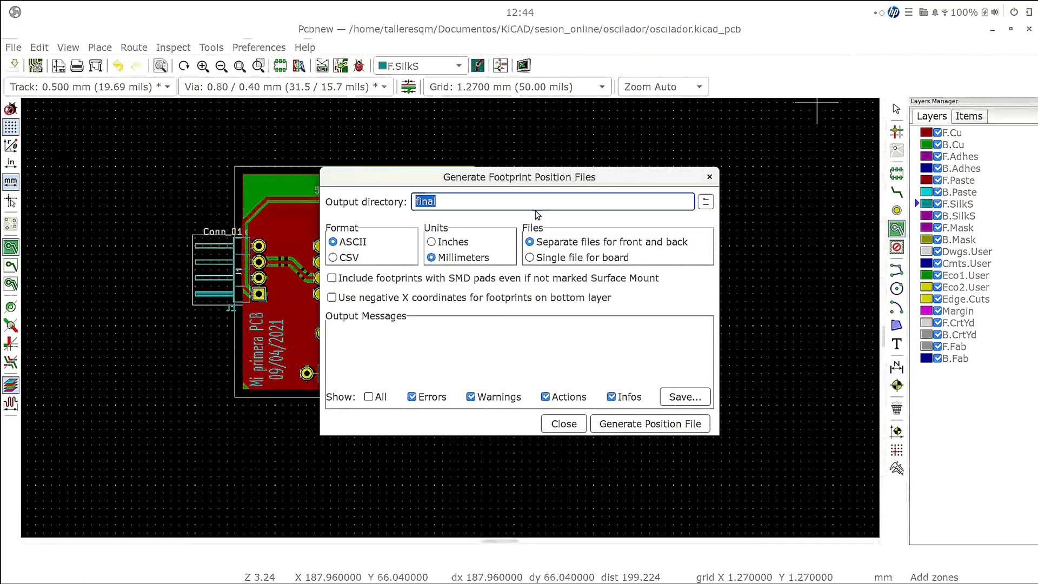
{"action": "left_click", "coordinate": [345, 258]}
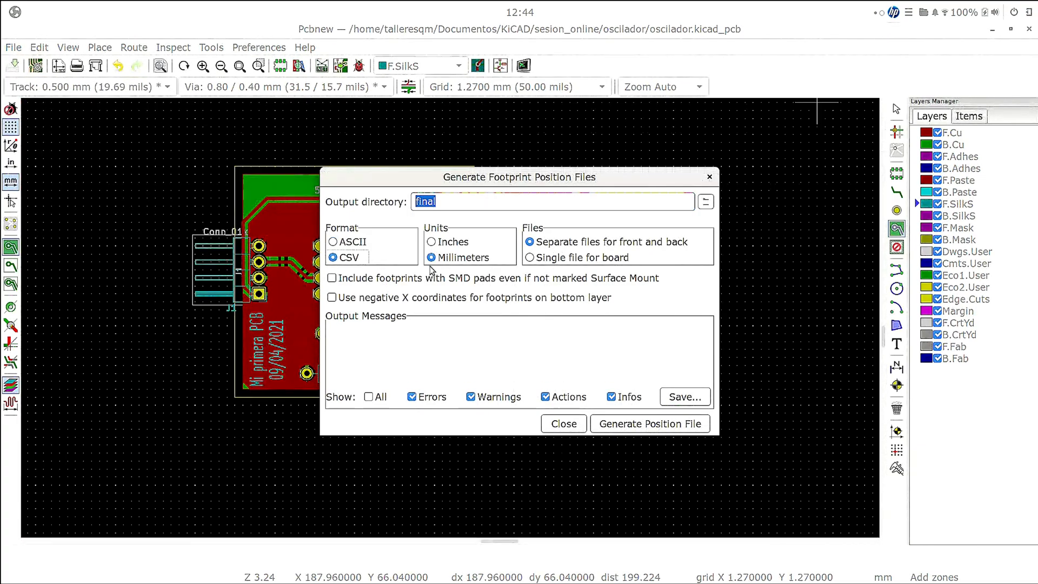
{"action": "left_click", "coordinate": [430, 242]}
{"action": "left_click", "coordinate": [570, 259]}
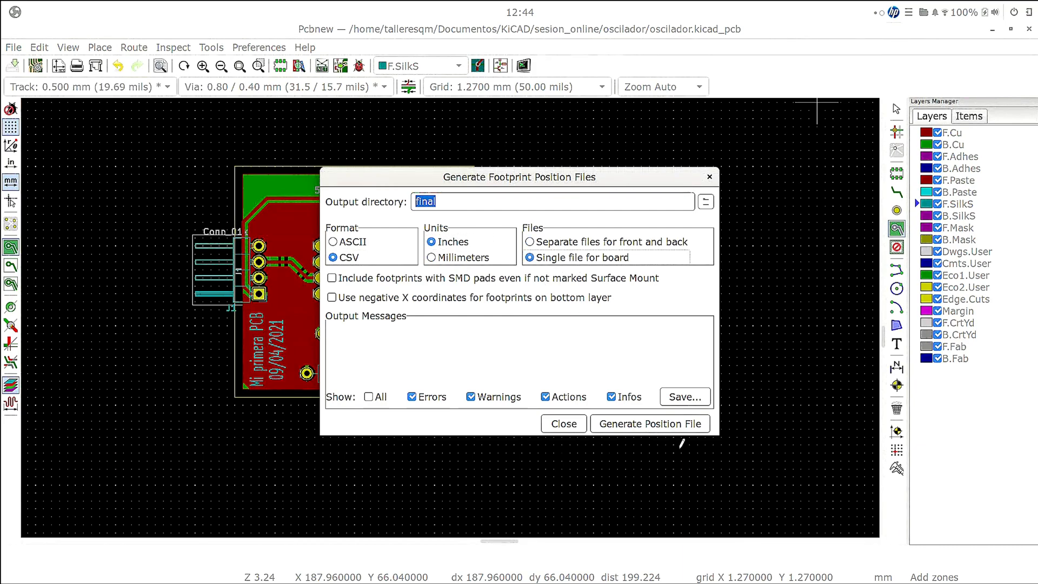
{"action": "left_click", "coordinate": [650, 423]}
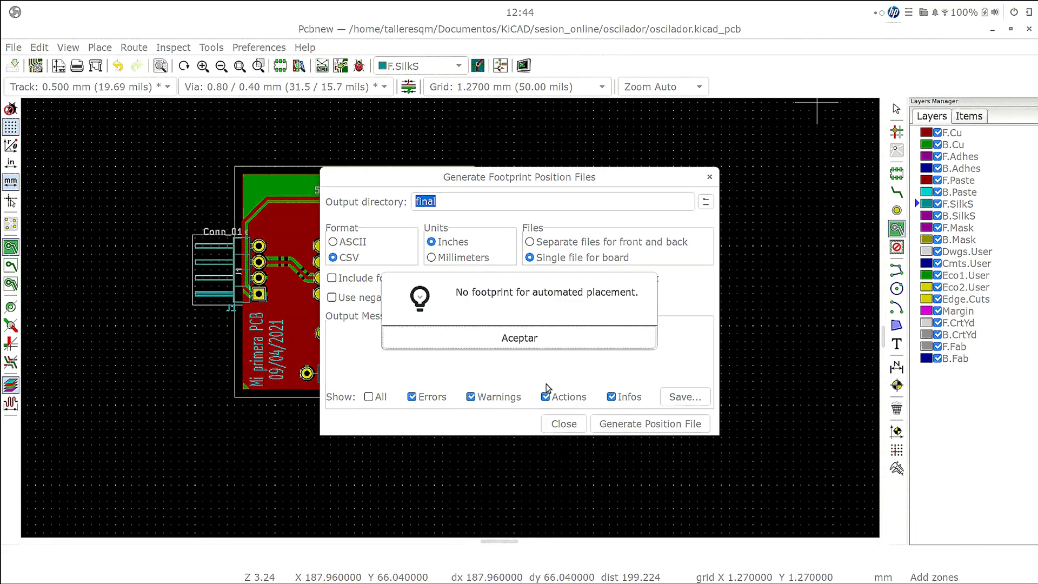
- Retry generating the CSV position file with footprints that have SMD pads included even if not marked Surface Mount
{"action": "left_click", "coordinate": [566, 337]}
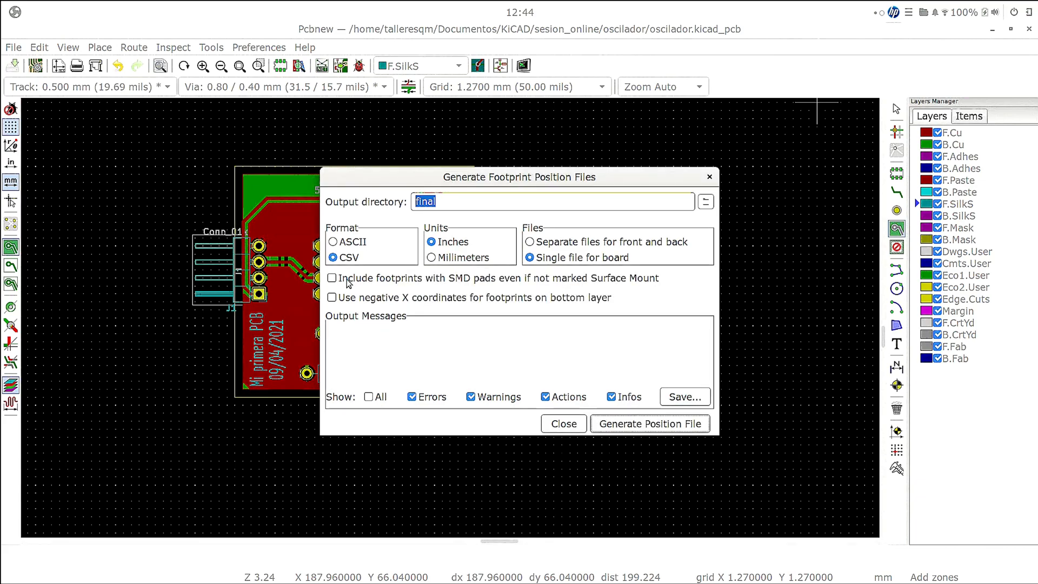
{"action": "left_click", "coordinate": [332, 278]}
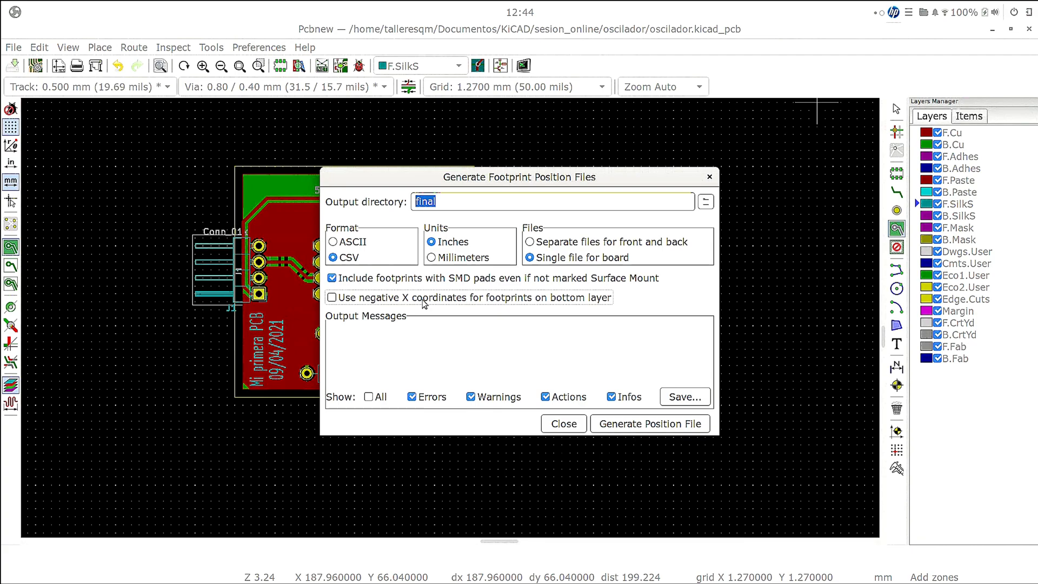
{"action": "left_click", "coordinate": [684, 398]}
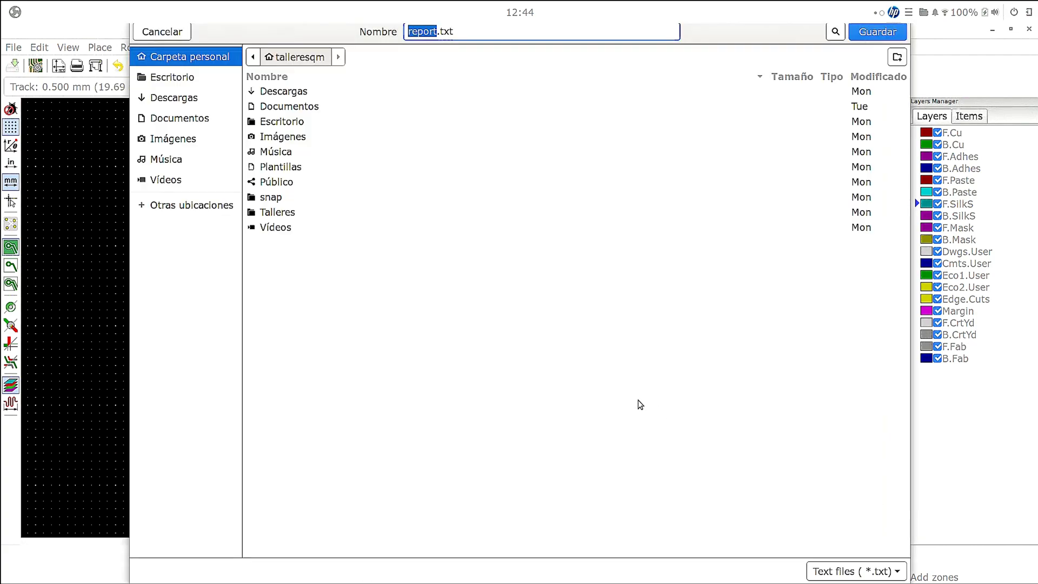
{"action": "key", "text": "Escape"}
{"action": "left_click", "coordinate": [648, 425]}
{"action": "left_click", "coordinate": [569, 333]}
- Try to generate position files in ASCII format, with separate files for front and back and all message types shown
{"action": "left_click", "coordinate": [574, 244]}
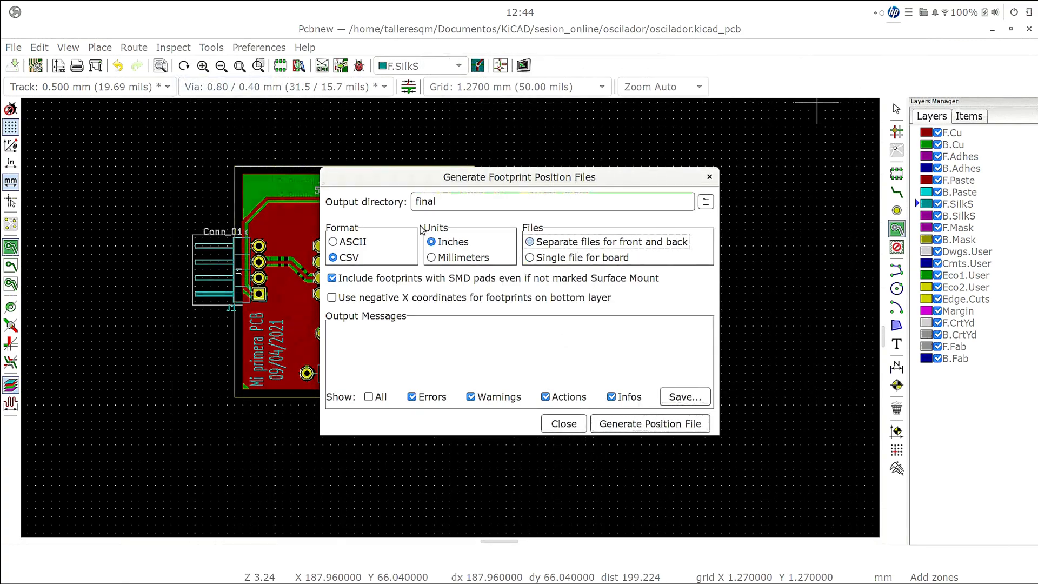
{"action": "left_click", "coordinate": [346, 242]}
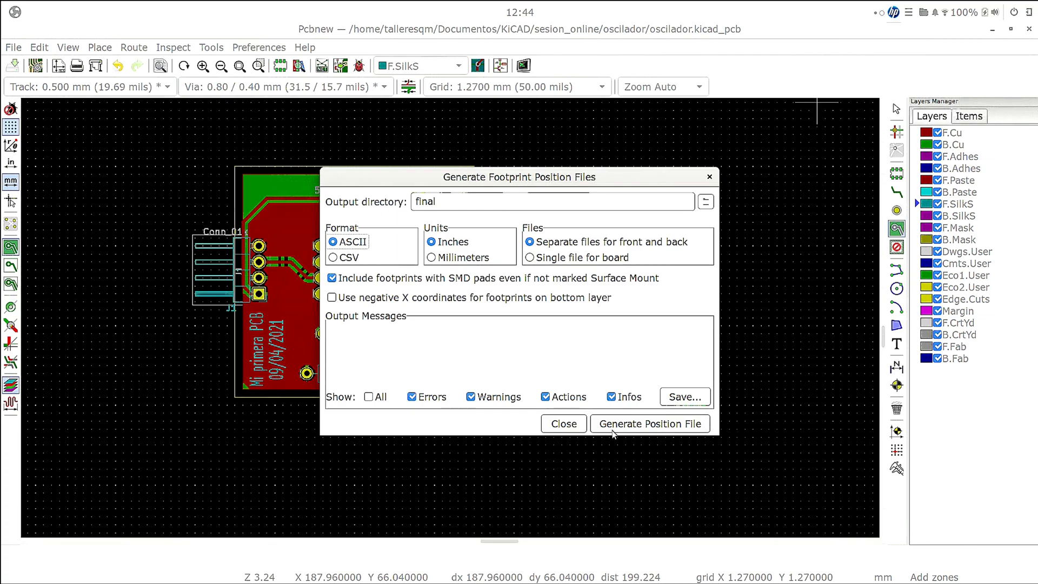
{"action": "left_click", "coordinate": [369, 397]}
{"action": "left_click", "coordinate": [369, 398]}
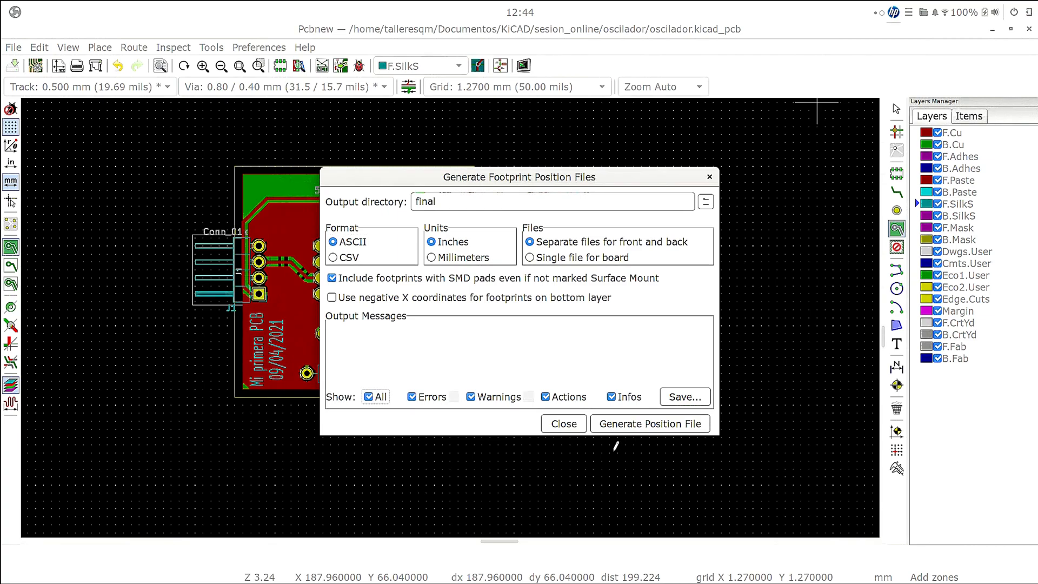
{"action": "left_click", "coordinate": [660, 426]}
{"action": "left_click", "coordinate": [533, 332]}
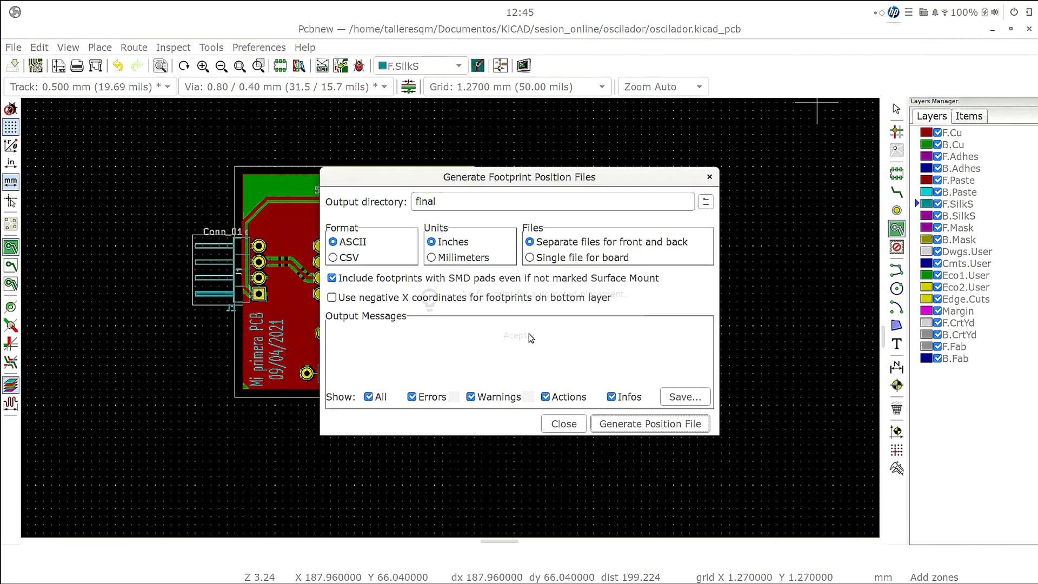
- Set the output directory to the final folder as a relative path, retry the position file generation, and close the dialog
{"action": "left_click", "coordinate": [705, 201]}
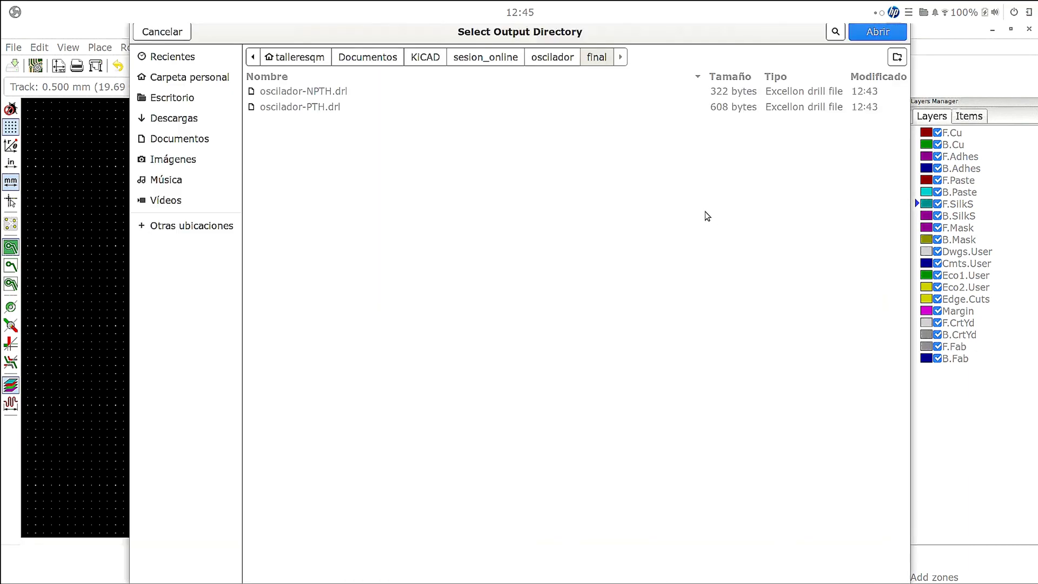
{"action": "left_click", "coordinate": [563, 59]}
{"action": "left_click", "coordinate": [892, 34]}
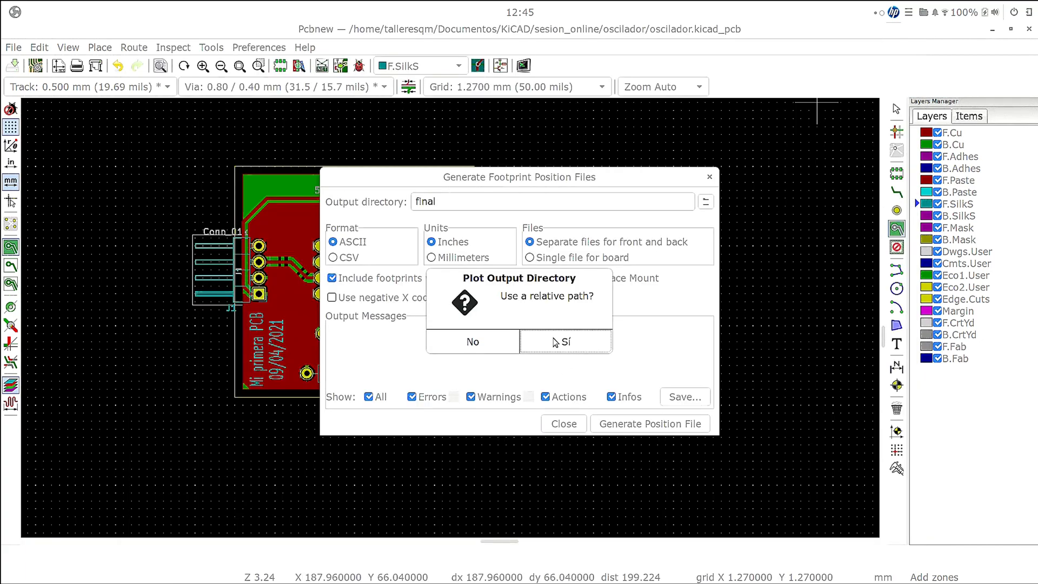
{"action": "left_click", "coordinate": [555, 342]}
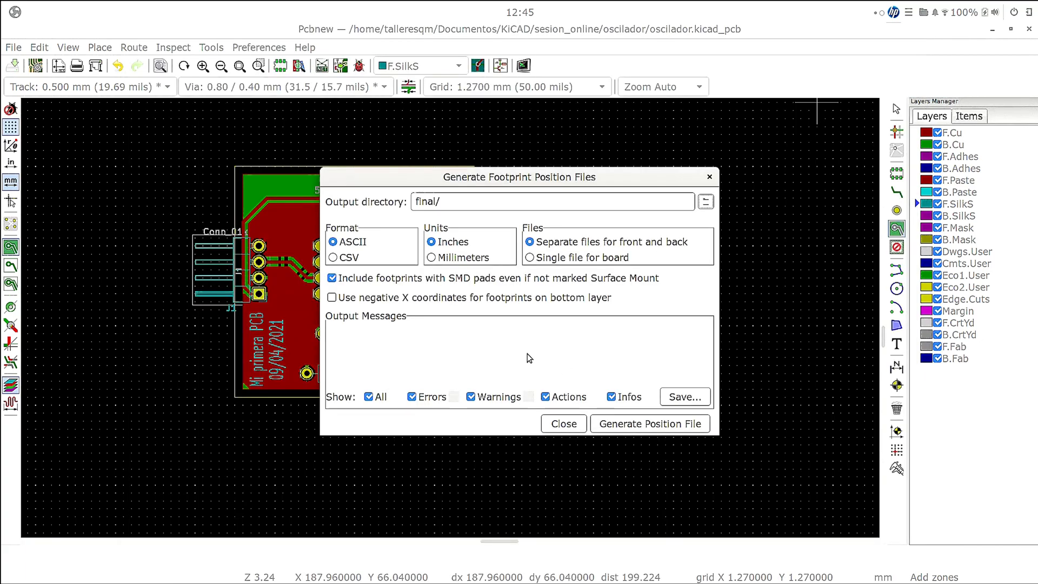
{"action": "left_click", "coordinate": [675, 425]}
{"action": "left_click", "coordinate": [572, 339]}
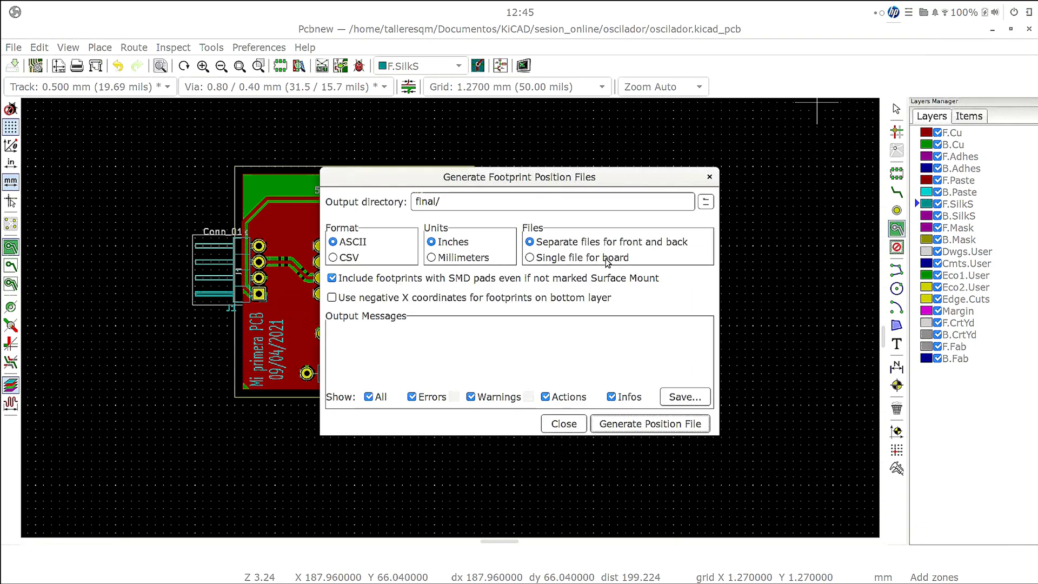
{"action": "left_click", "coordinate": [709, 177]}
- Open the board's plot settings and keep Gerber as the plot format
{"action": "left_click", "coordinate": [14, 48]}
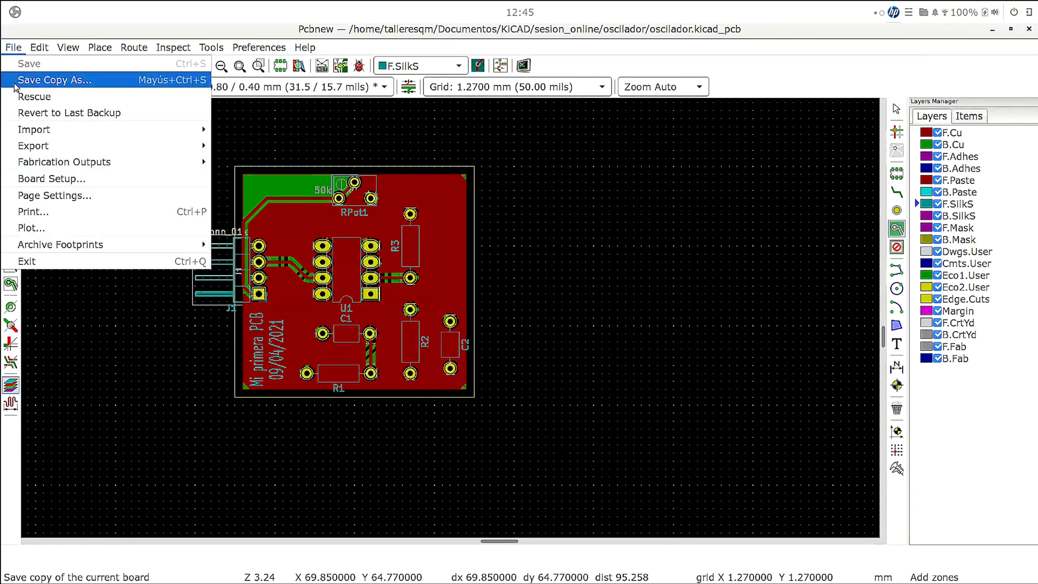
{"action": "left_click", "coordinate": [66, 27]}
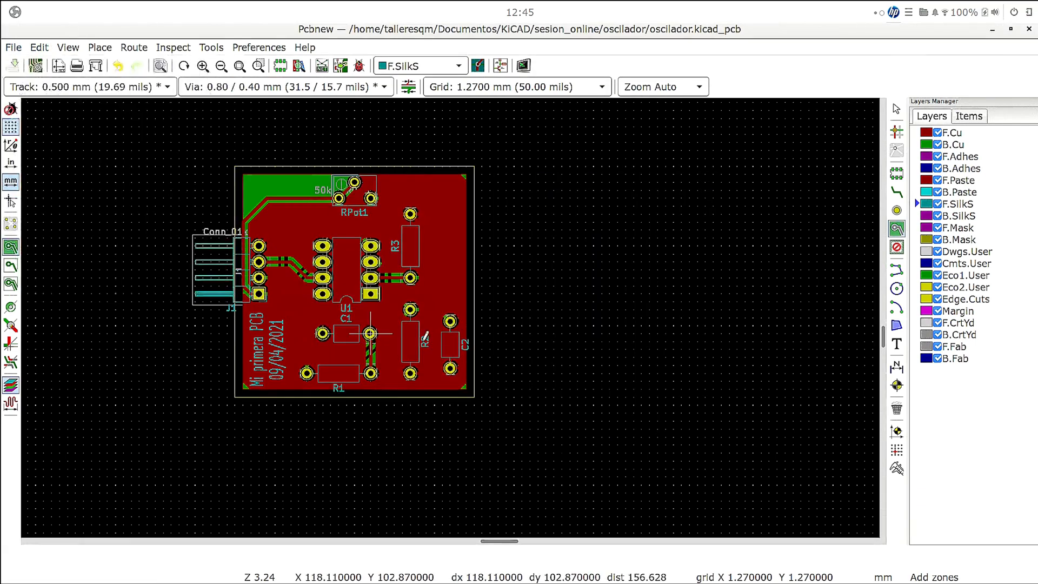
{"action": "left_click", "coordinate": [13, 47]}
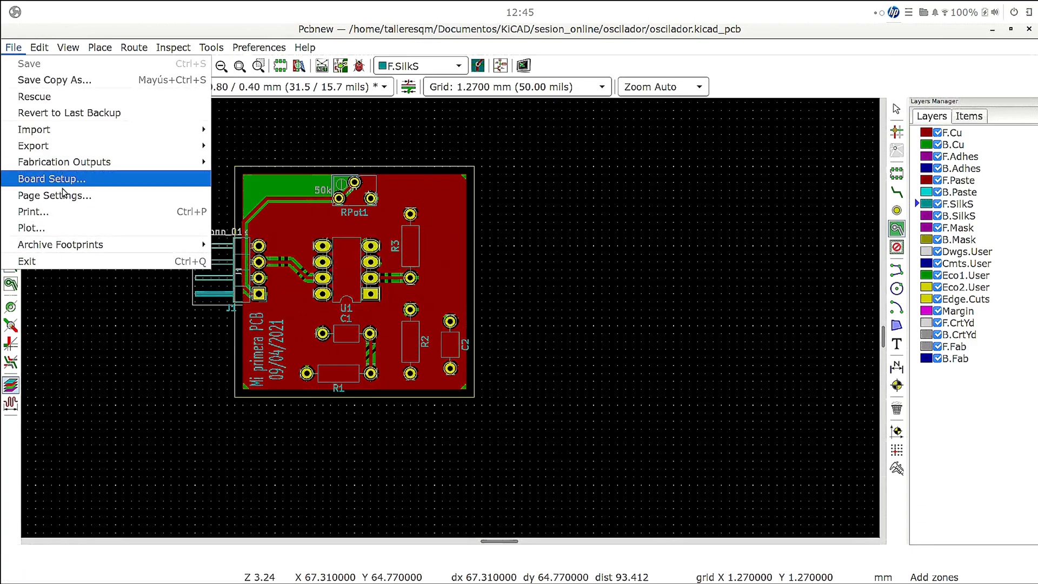
{"action": "mouse_move", "coordinate": [81, 169]}
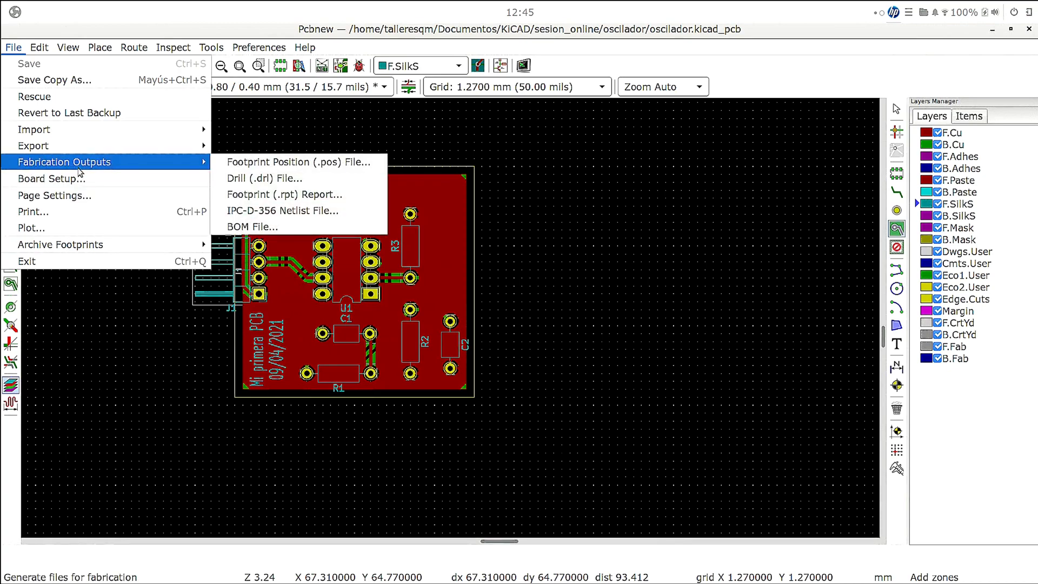
{"action": "left_click", "coordinate": [66, 227]}
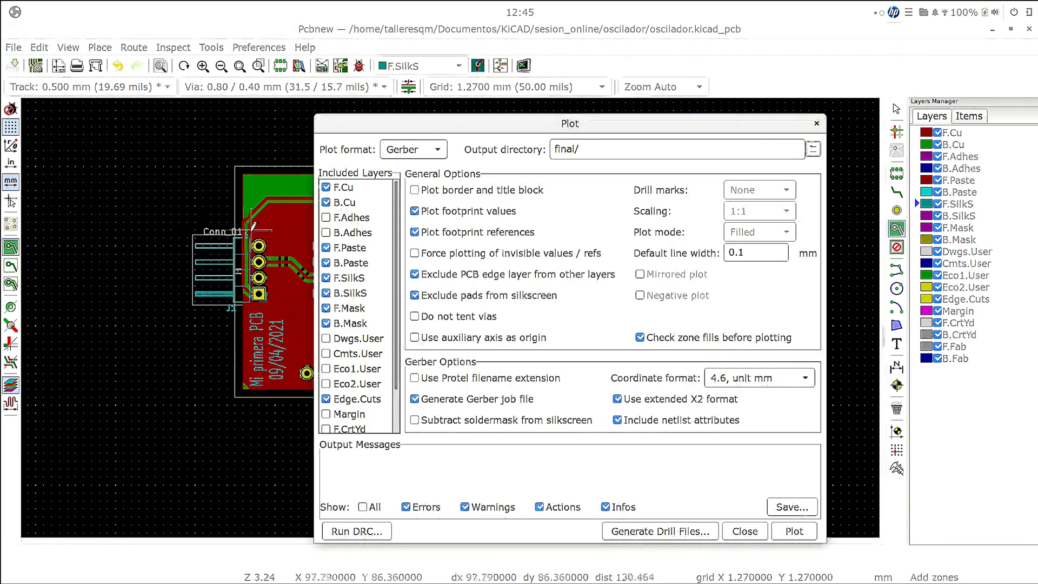
{"action": "left_click", "coordinate": [431, 155]}
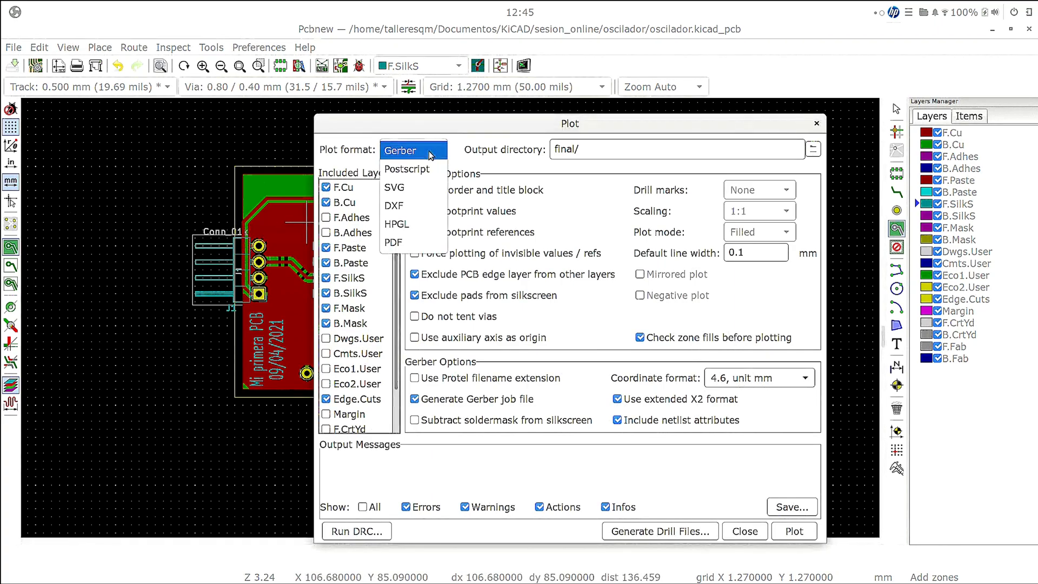
{"action": "left_click", "coordinate": [431, 153]}
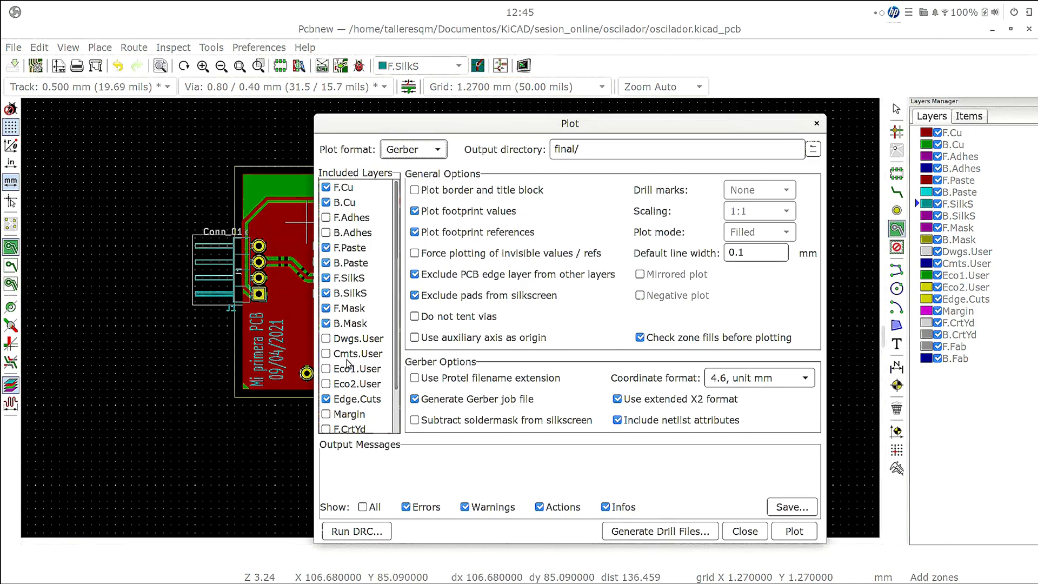
- Check the included layers and plot the copper, paste, silkscreen, mask and Edge.Cuts layers as Gerber files into the final folder
{"action": "scroll", "coordinate": [346, 384], "scroll_direction": "down", "scroll_amount": 2}
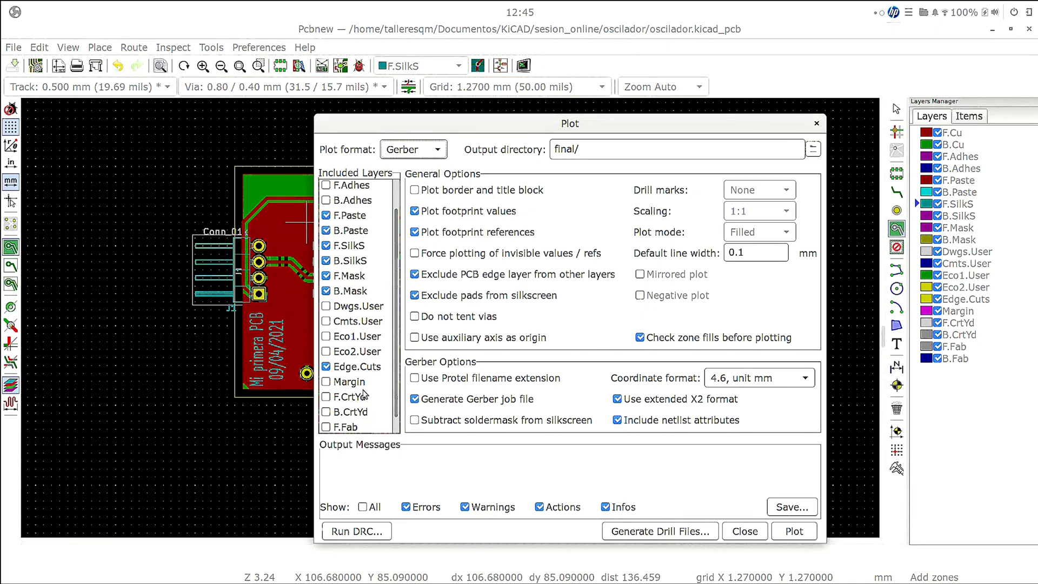
{"action": "scroll", "coordinate": [362, 390], "scroll_direction": "down", "scroll_amount": 1}
{"action": "scroll", "coordinate": [361, 424], "scroll_direction": "up", "scroll_amount": 1}
{"action": "scroll", "coordinate": [362, 424], "scroll_direction": "up", "scroll_amount": 1}
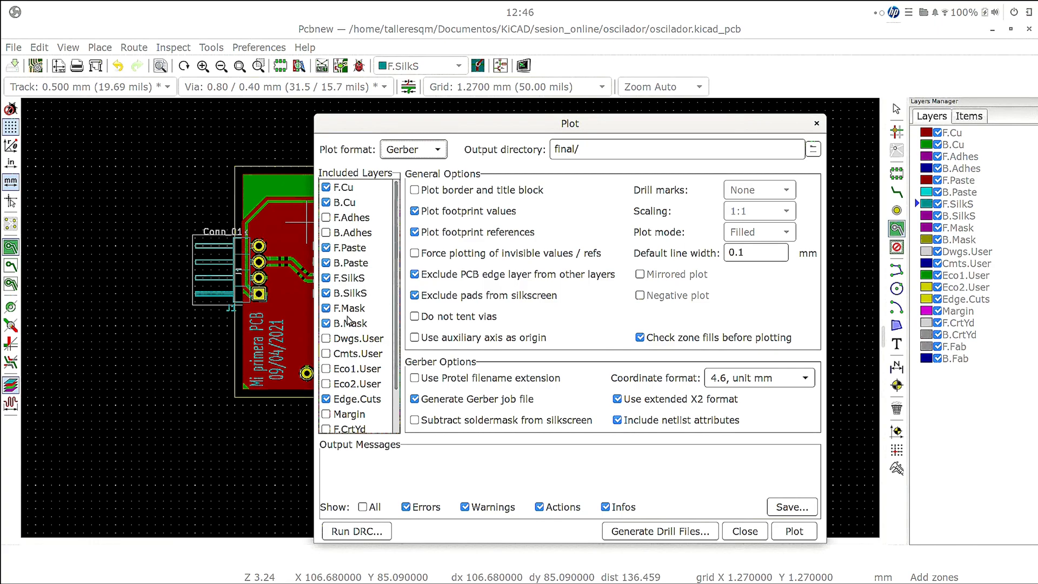
{"action": "scroll", "coordinate": [346, 351], "scroll_direction": "down", "scroll_amount": 2}
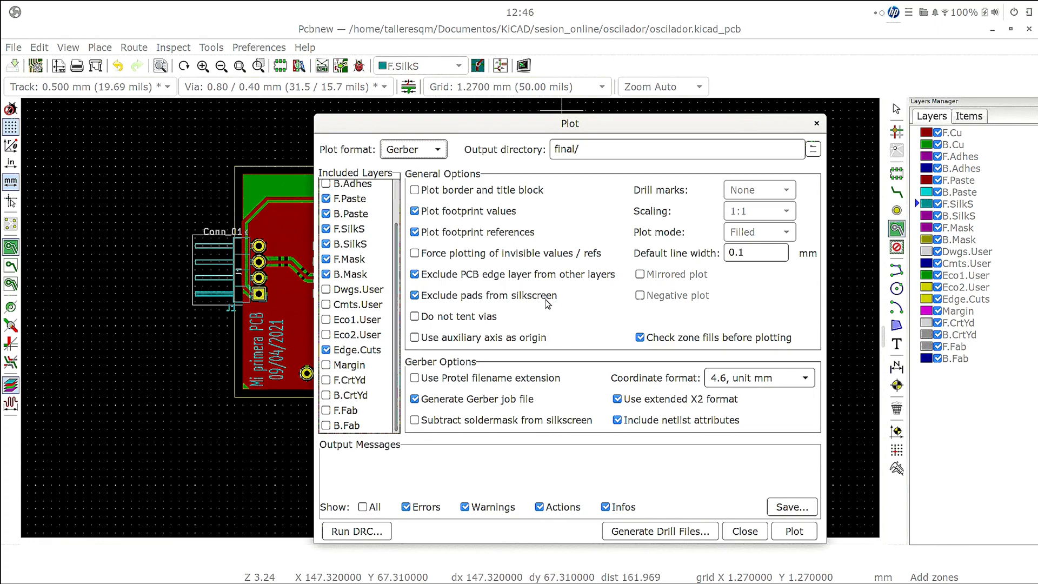
{"action": "left_click", "coordinate": [796, 532]}
{"action": "left_click", "coordinate": [804, 533]}
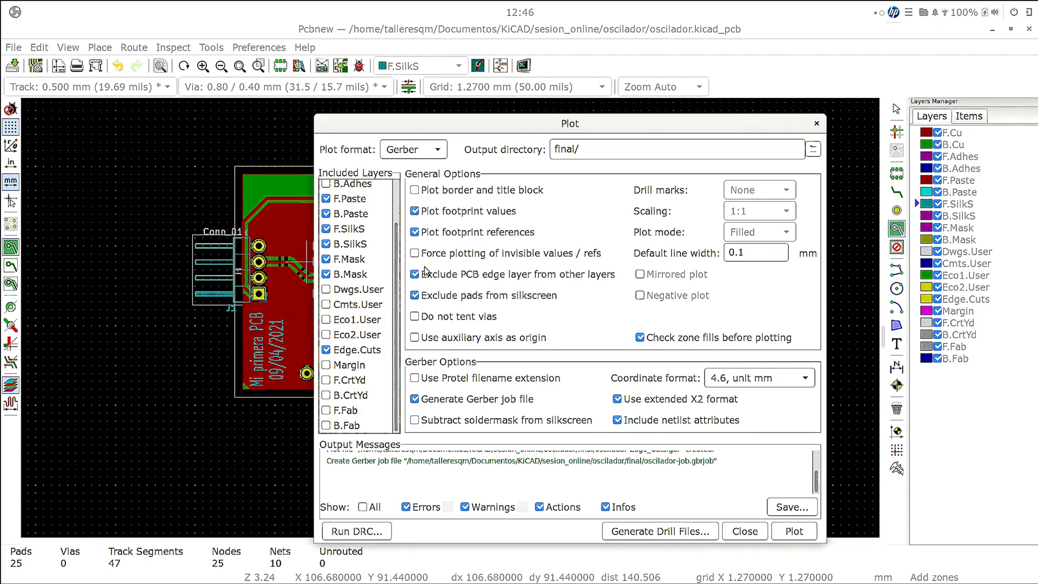
- Check the plot's Gerber job file message and switch to the file manager window showing the final folder
{"action": "triple_click", "coordinate": [536, 463]}
{"action": "left_click", "coordinate": [535, 463]}
{"action": "key", "text": "alt+Tab"}
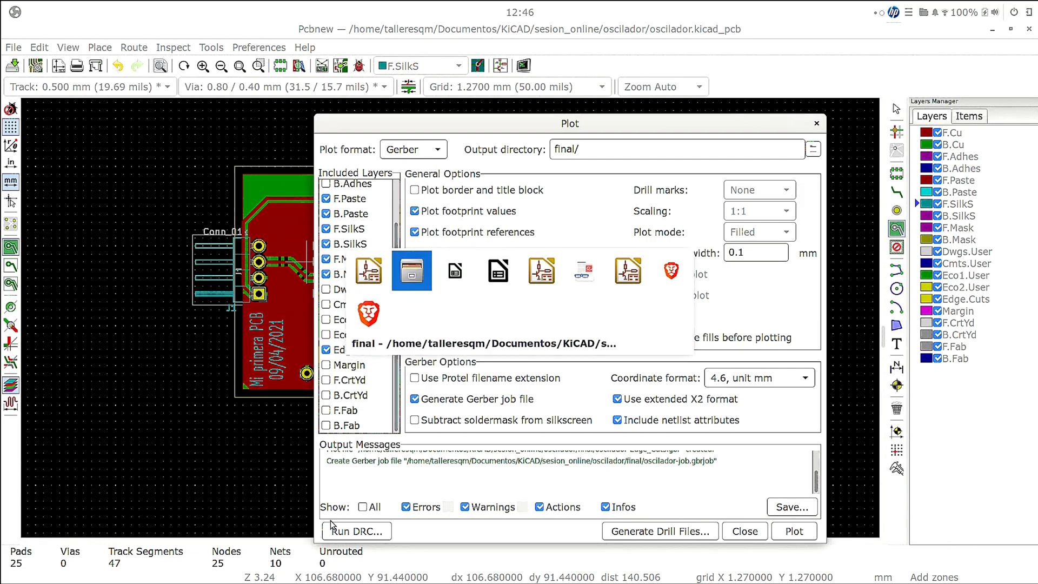
{"action": "left_click", "coordinate": [311, 284]}
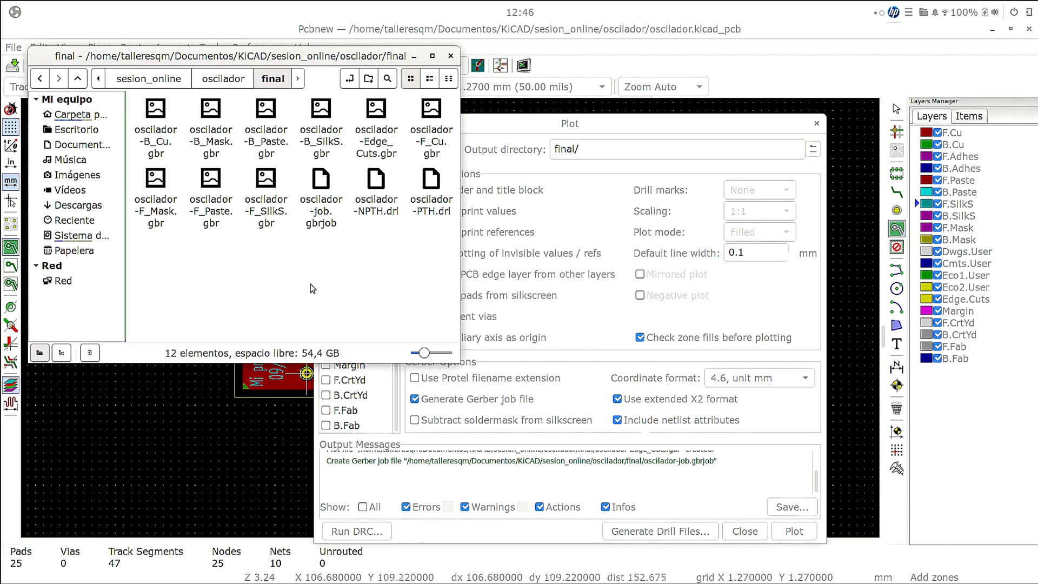
- Examine the plotted Gerber files of the back, edge and front layers one by one in the final folder
{"action": "right_click", "coordinate": [142, 118]}
{"action": "left_click", "coordinate": [133, 172]}
{"action": "left_click", "coordinate": [151, 157]}
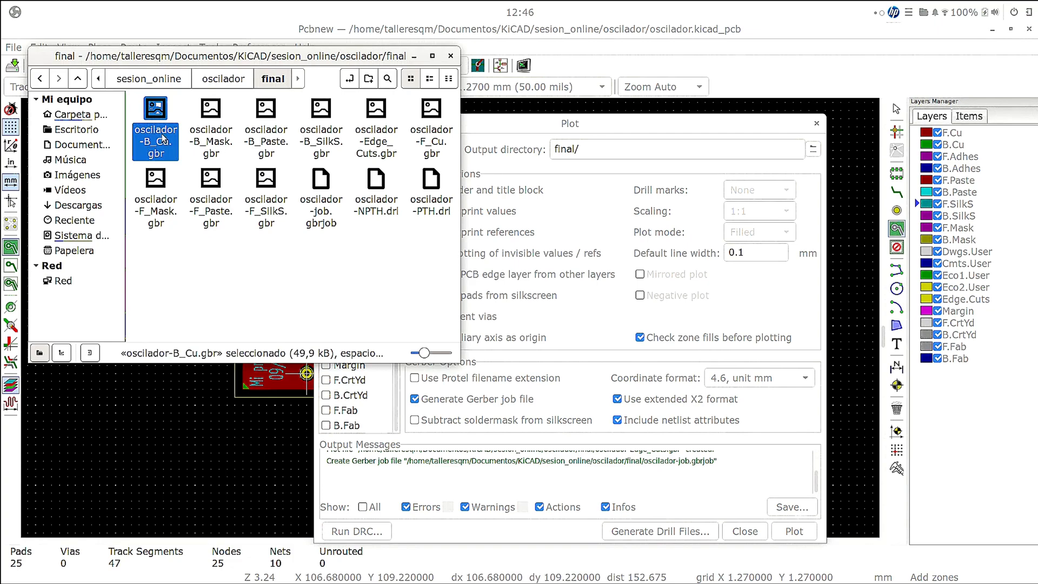
{"action": "left_click", "coordinate": [214, 156]}
{"action": "left_click", "coordinate": [262, 152]}
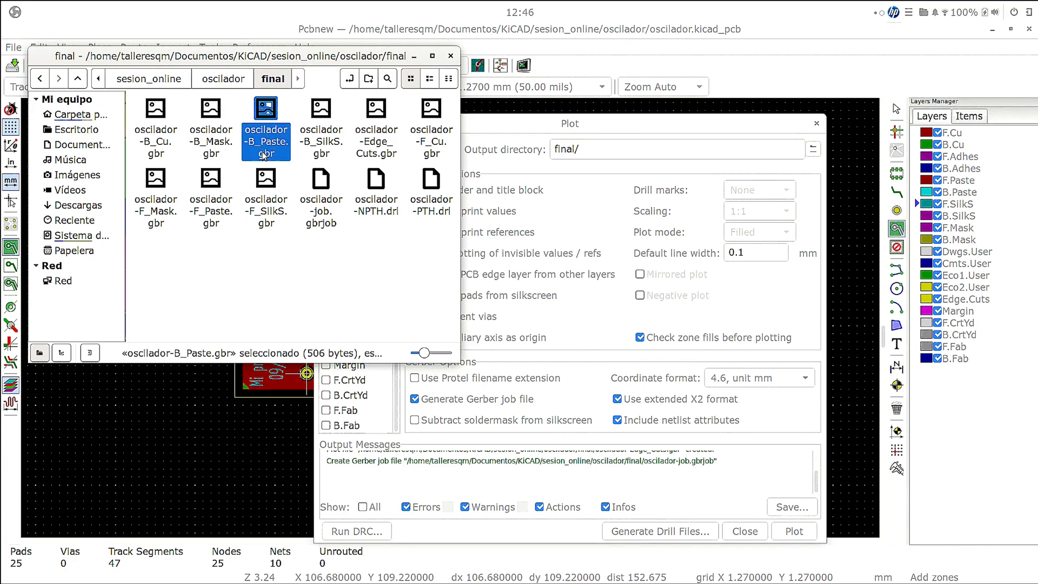
{"action": "left_click", "coordinate": [331, 156]}
{"action": "left_click", "coordinate": [376, 144]}
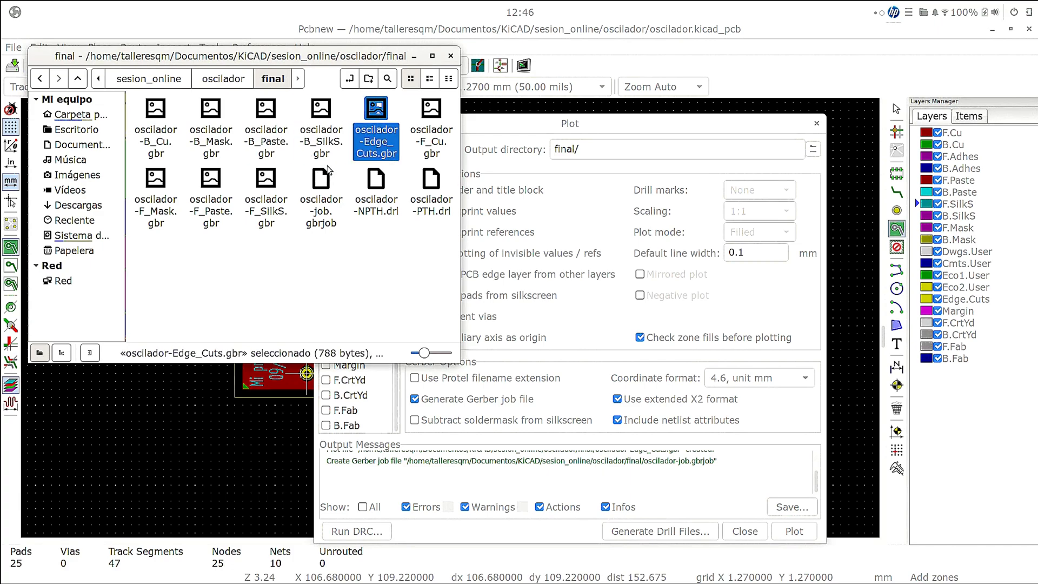
{"action": "left_click", "coordinate": [426, 135]}
{"action": "left_click", "coordinate": [167, 216]}
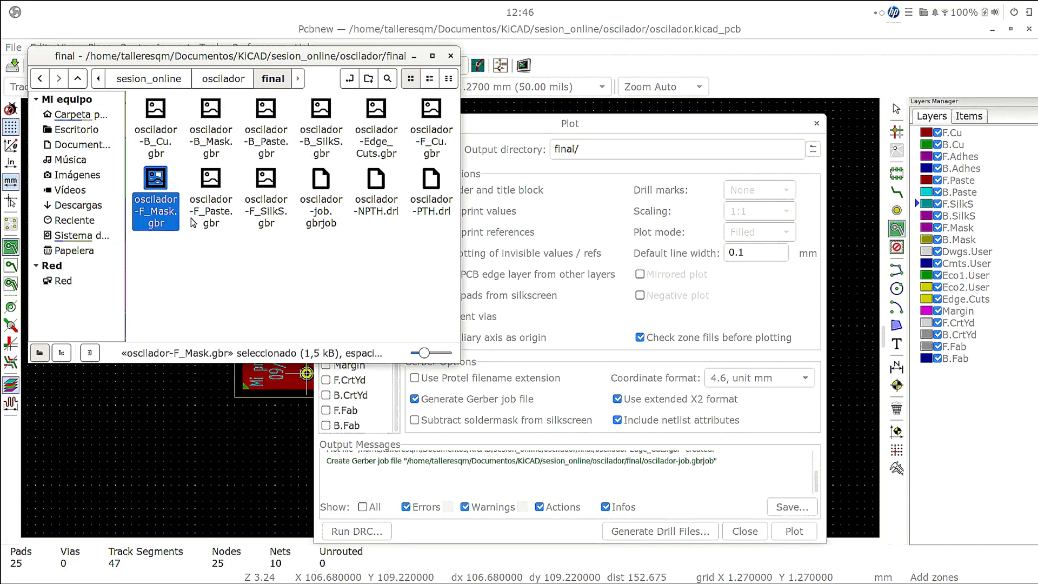
{"action": "left_click", "coordinate": [201, 217]}
{"action": "left_click", "coordinate": [206, 258]}
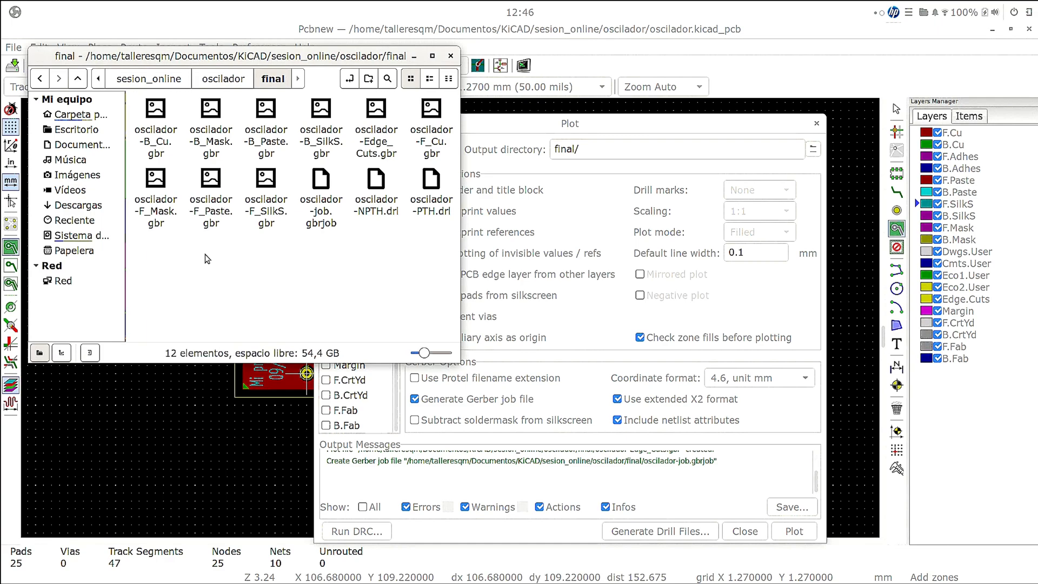
- Open oscilador-B_Cu.gbr with a text editor, read its Gerber header and aperture list, and close the editor
{"action": "right_click", "coordinate": [157, 150]}
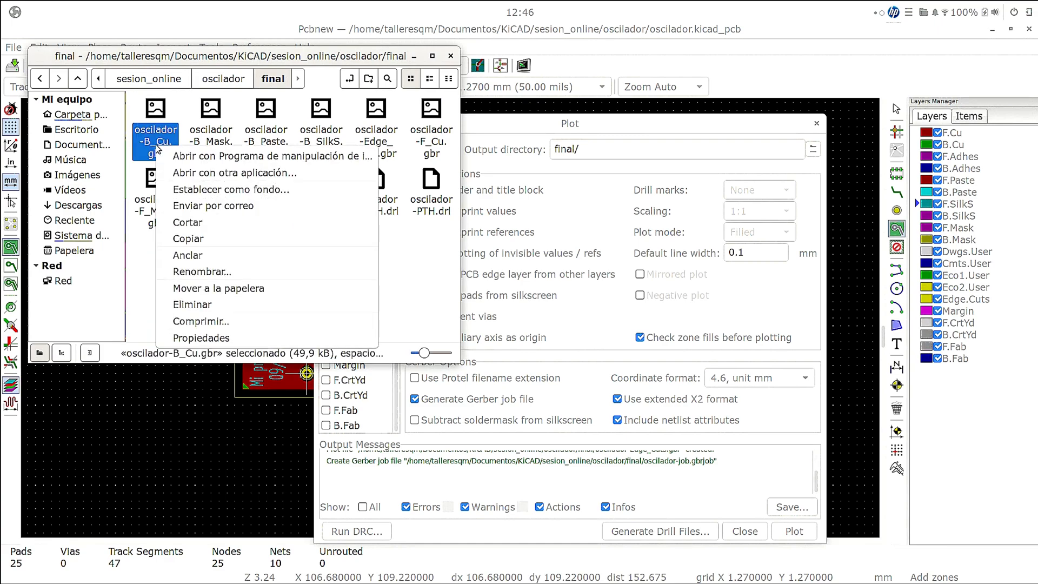
{"action": "left_click", "coordinate": [218, 174]}
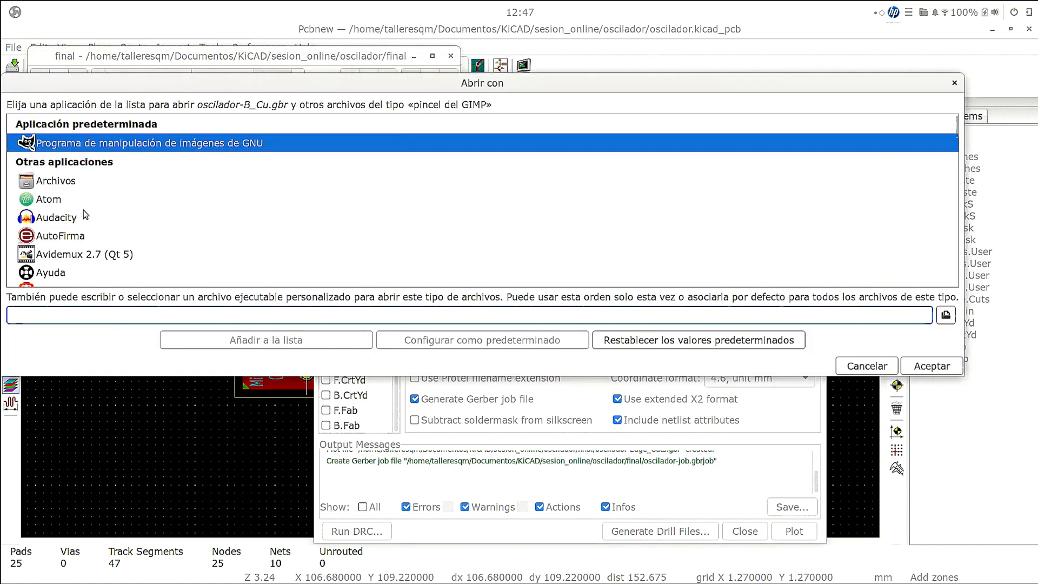
{"action": "scroll", "coordinate": [69, 217], "scroll_direction": "down", "scroll_amount": 8}
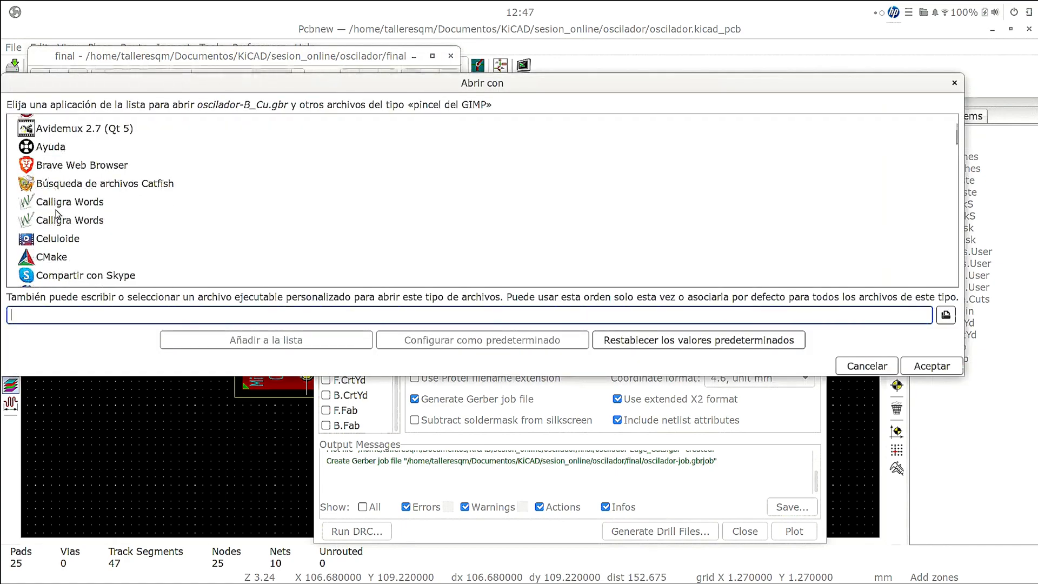
{"action": "scroll", "coordinate": [57, 210], "scroll_direction": "down", "scroll_amount": 3}
{"action": "scroll", "coordinate": [54, 186], "scroll_direction": "up", "scroll_amount": 1}
{"action": "left_click", "coordinate": [99, 194]}
{"action": "double_click", "coordinate": [98, 195]}
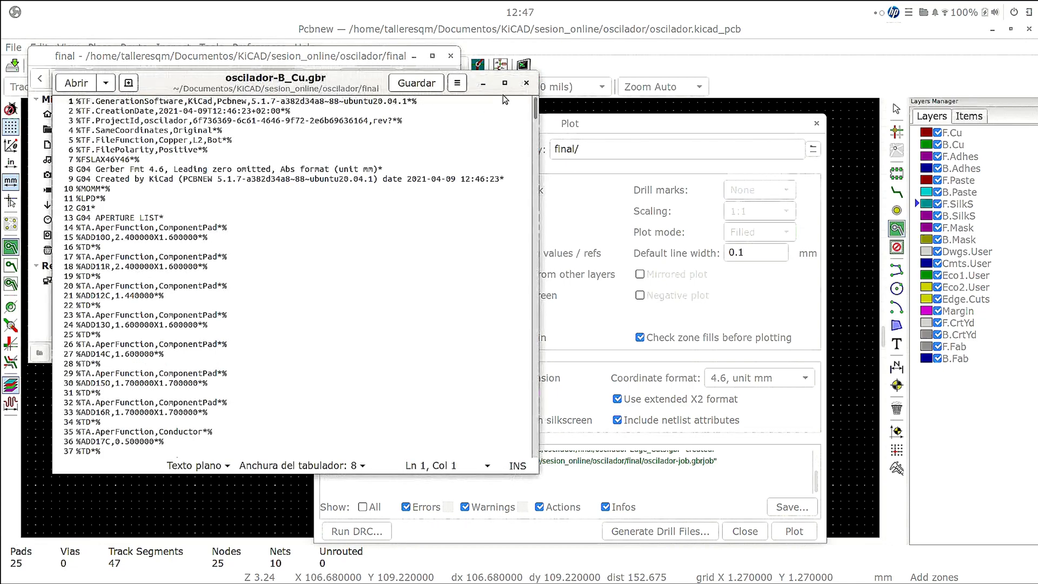
{"action": "left_click", "coordinate": [526, 83]}
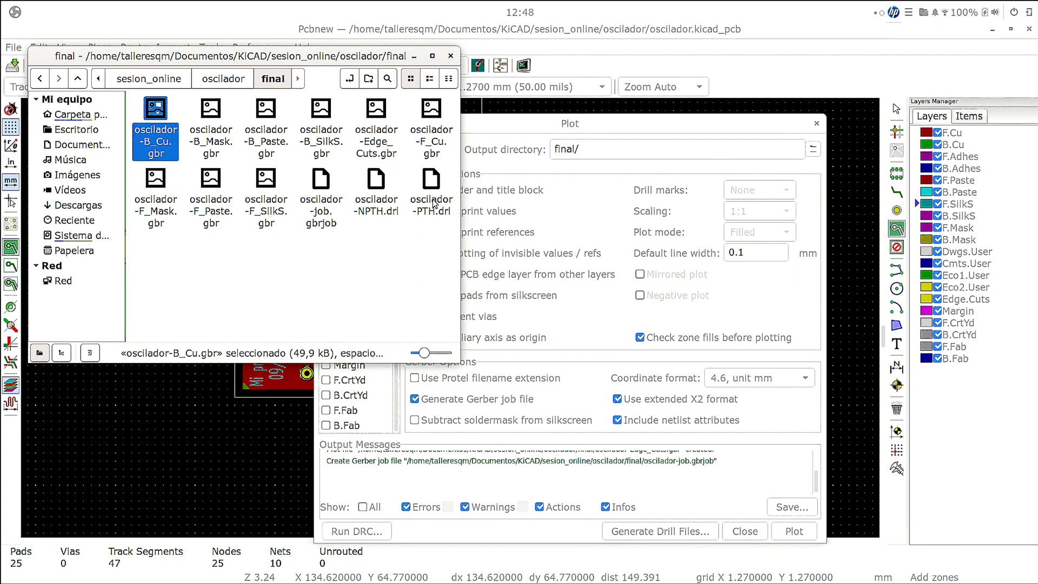
- Compress all the Gerber, job and drill files in the final folder into final.zip and select the archive
{"action": "key", "text": "ctrl+a"}
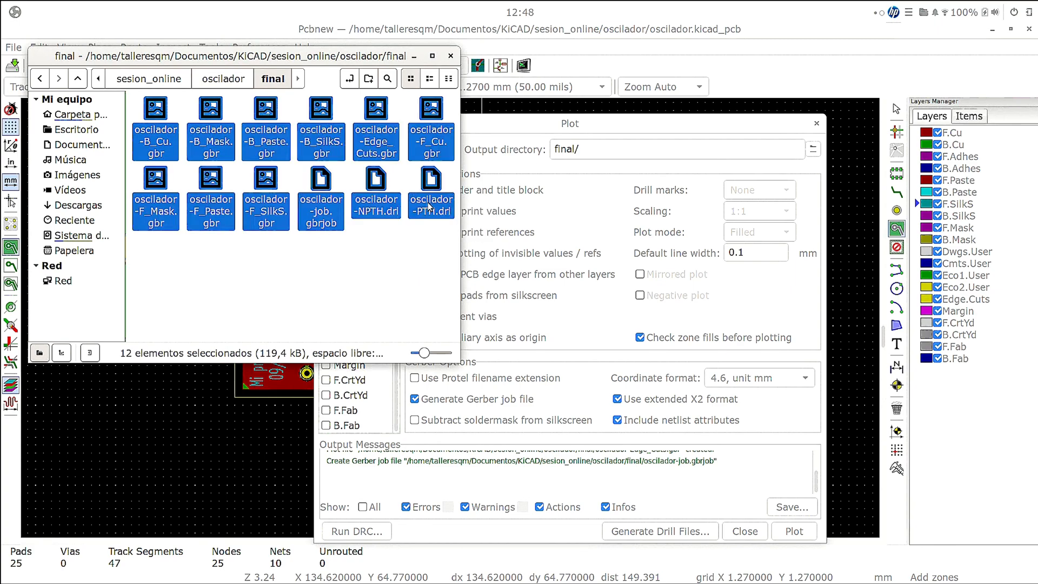
{"action": "right_click", "coordinate": [431, 207]}
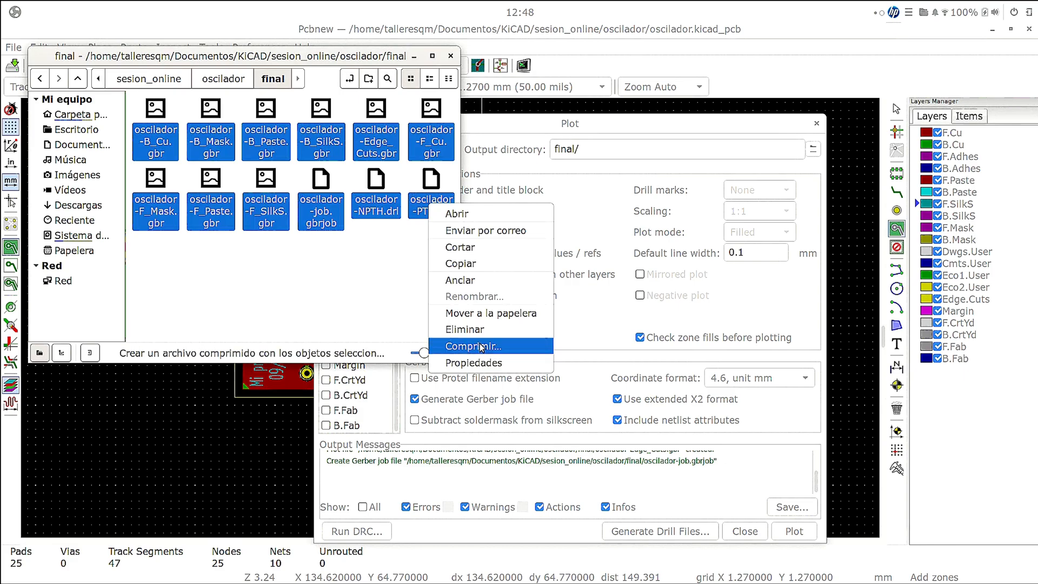
{"action": "left_click", "coordinate": [464, 341]}
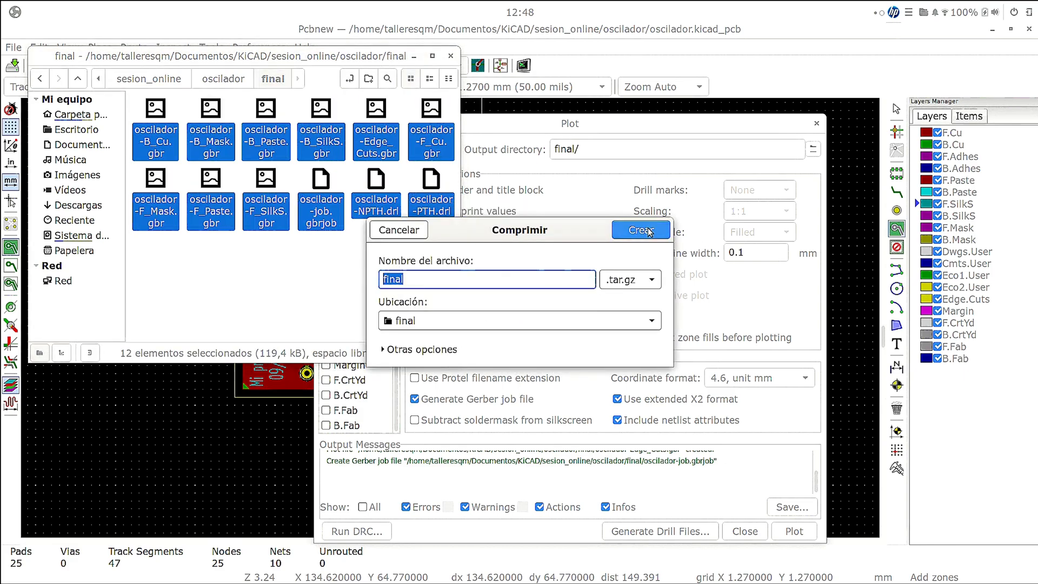
{"action": "left_click", "coordinate": [562, 254]}
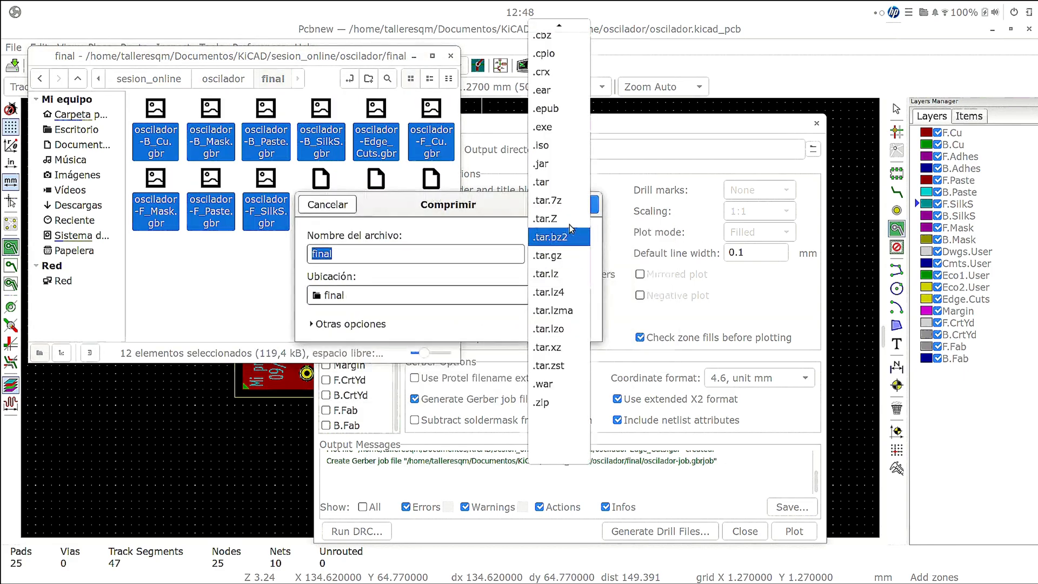
{"action": "left_click", "coordinate": [546, 383]}
{"action": "left_click", "coordinate": [556, 254]}
{"action": "left_click", "coordinate": [543, 274]}
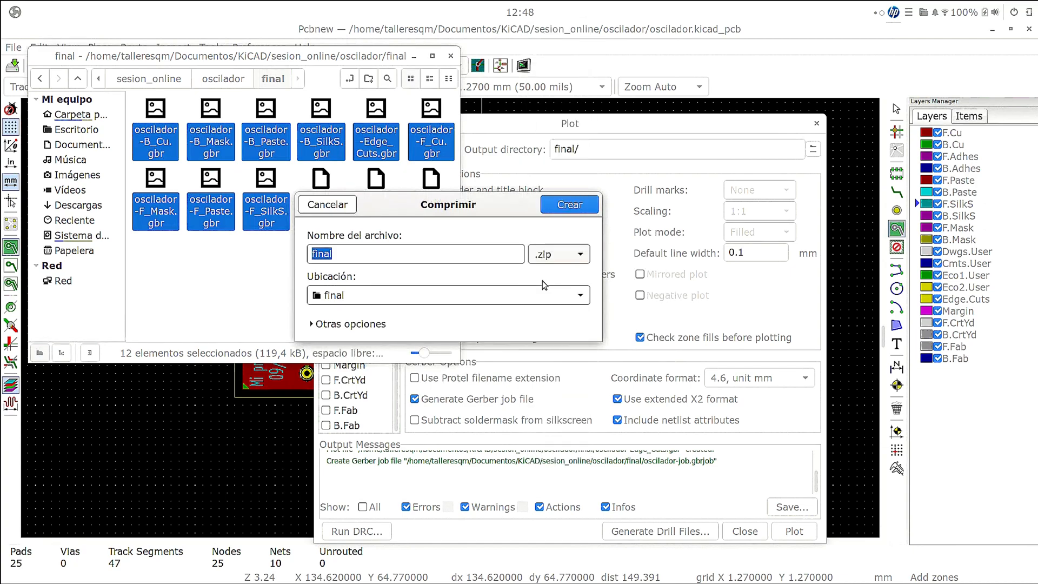
{"action": "left_click", "coordinate": [554, 211]}
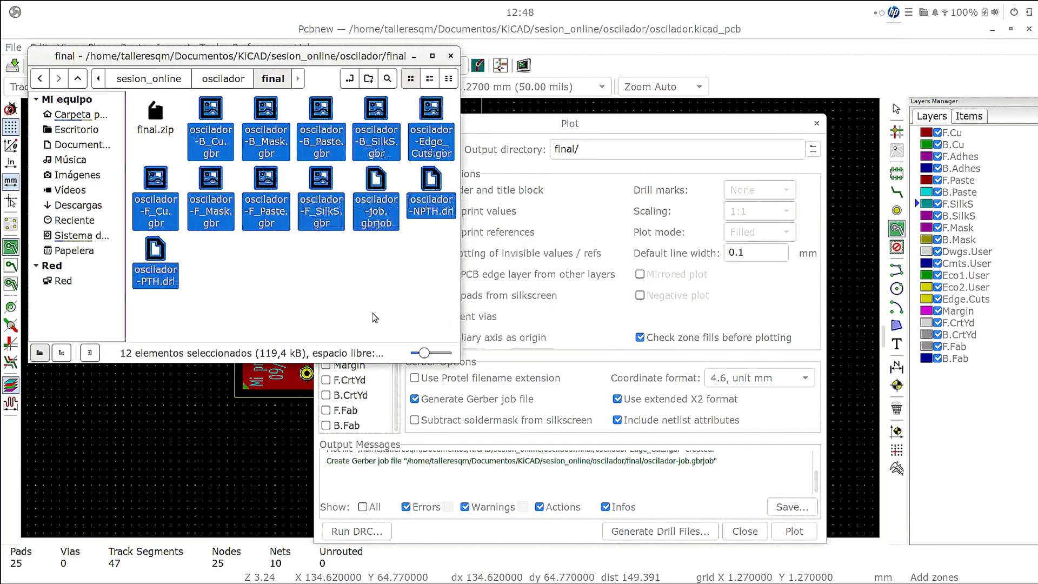
{"action": "left_click", "coordinate": [142, 128]}
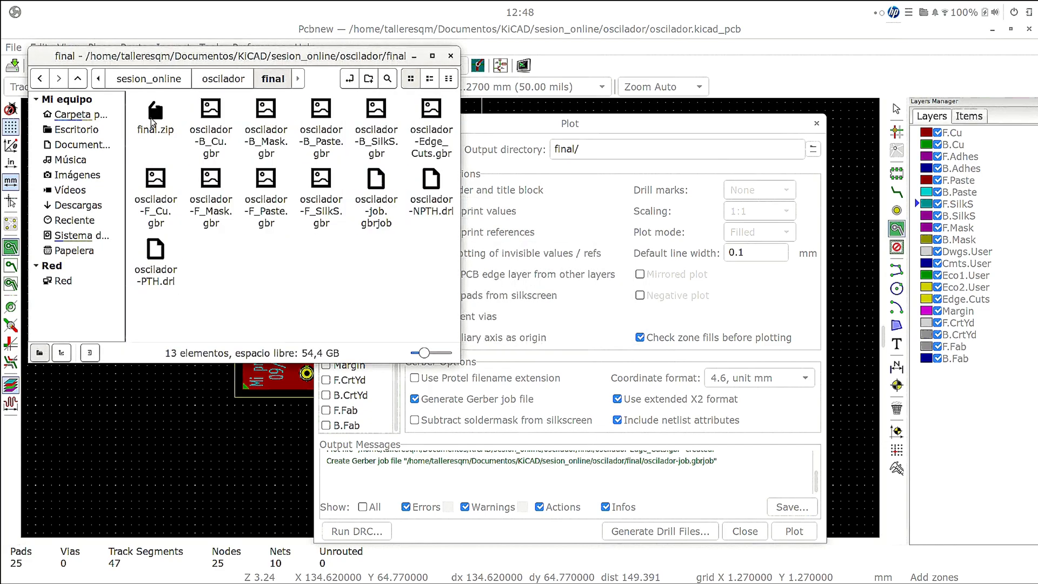
- Close the Plot dialog, clear the presentation and KiCad windows off the desktop, and reposition the file manager window
{"action": "left_click", "coordinate": [742, 128]}
{"action": "left_click", "coordinate": [744, 531]}
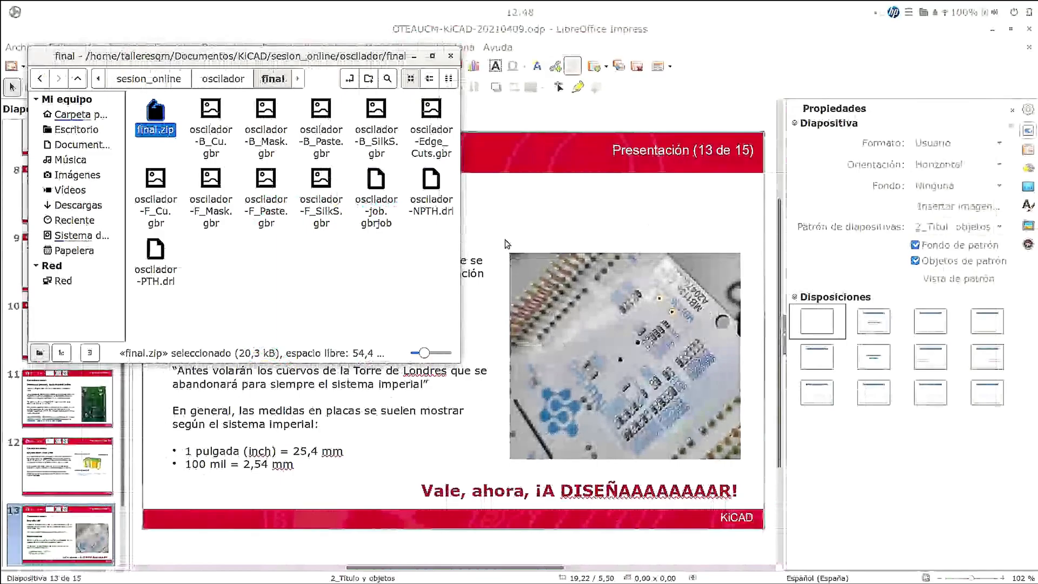
{"action": "left_click", "coordinate": [993, 34]}
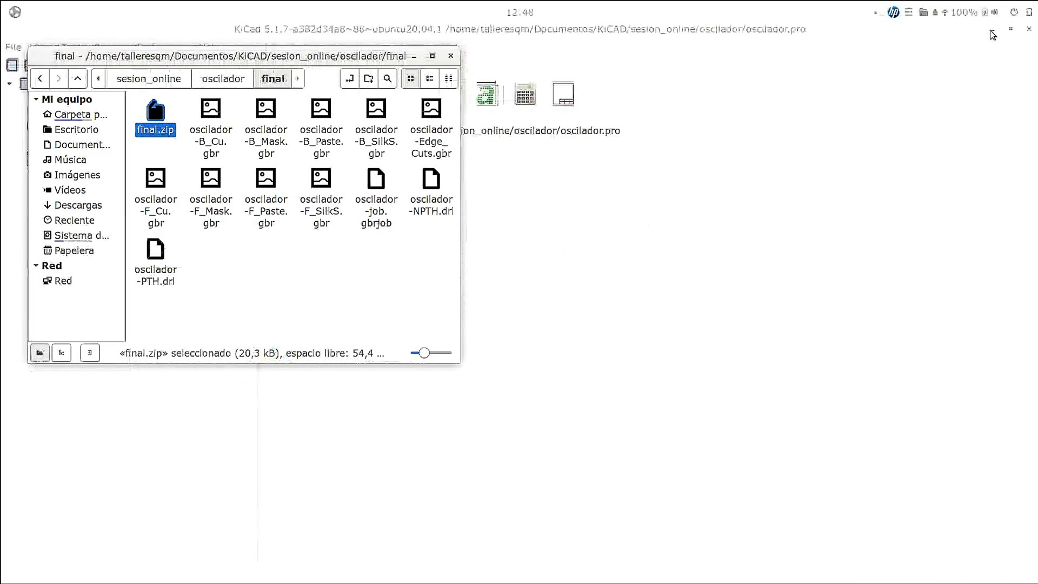
{"action": "left_click", "coordinate": [992, 35]}
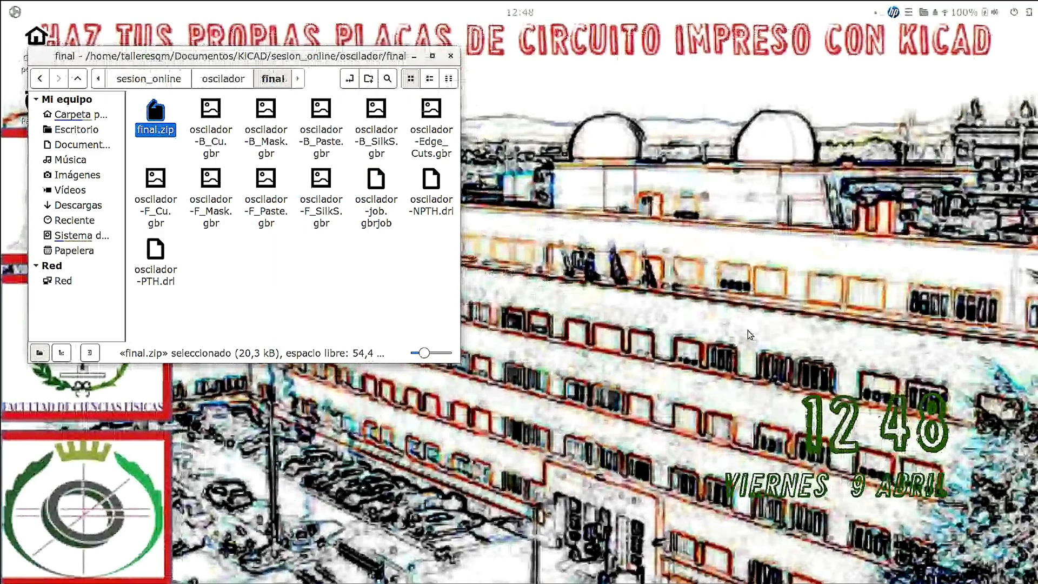
{"action": "left_click_drag", "start_coordinate": [339, 56], "coordinate": [483, 121]}
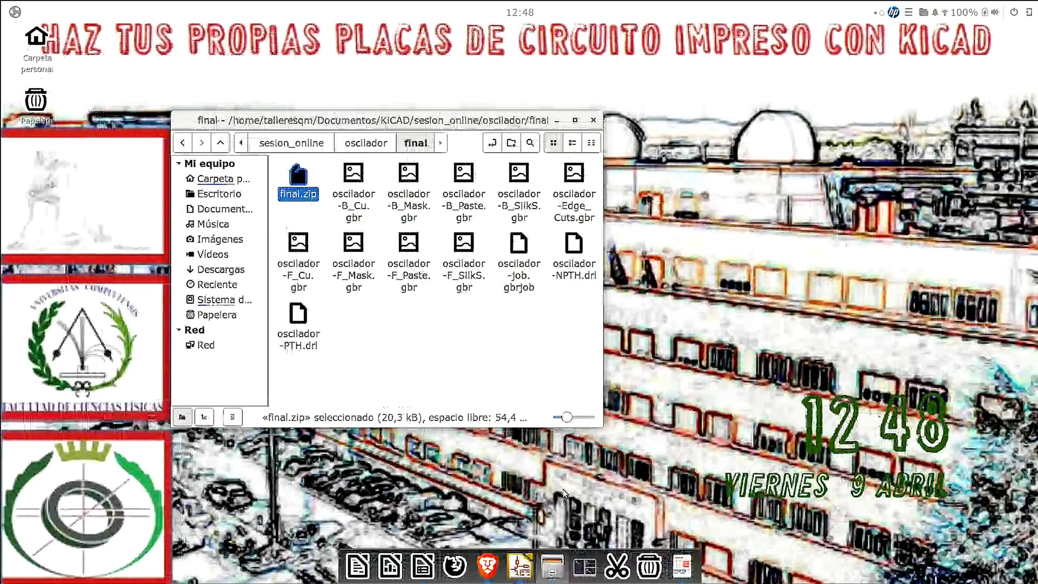
- Switch to the Brave browser and open jlcpcb.com in a new tab
{"action": "left_click", "coordinate": [492, 562]}
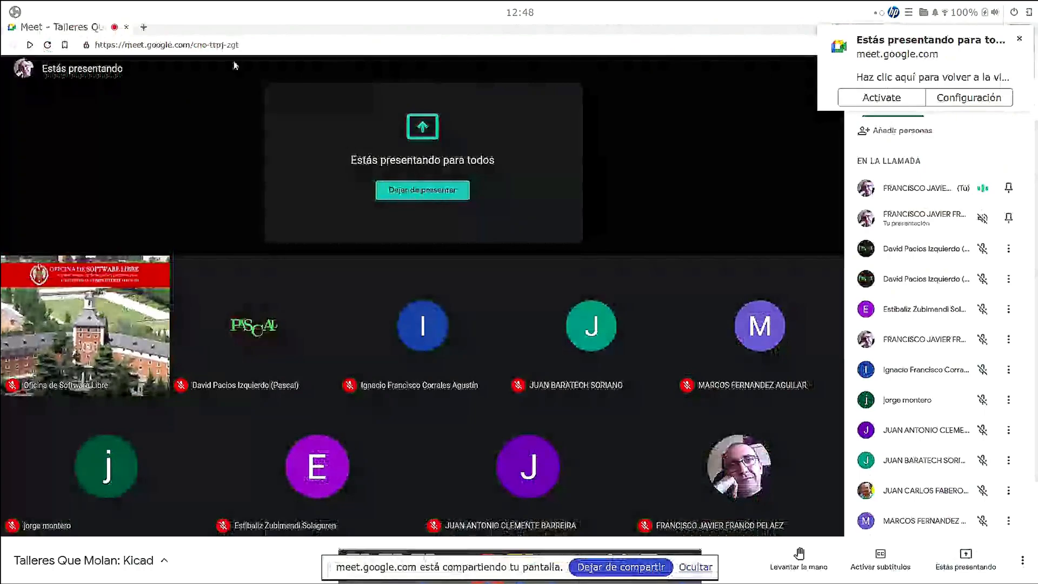
{"action": "left_click", "coordinate": [144, 28]}
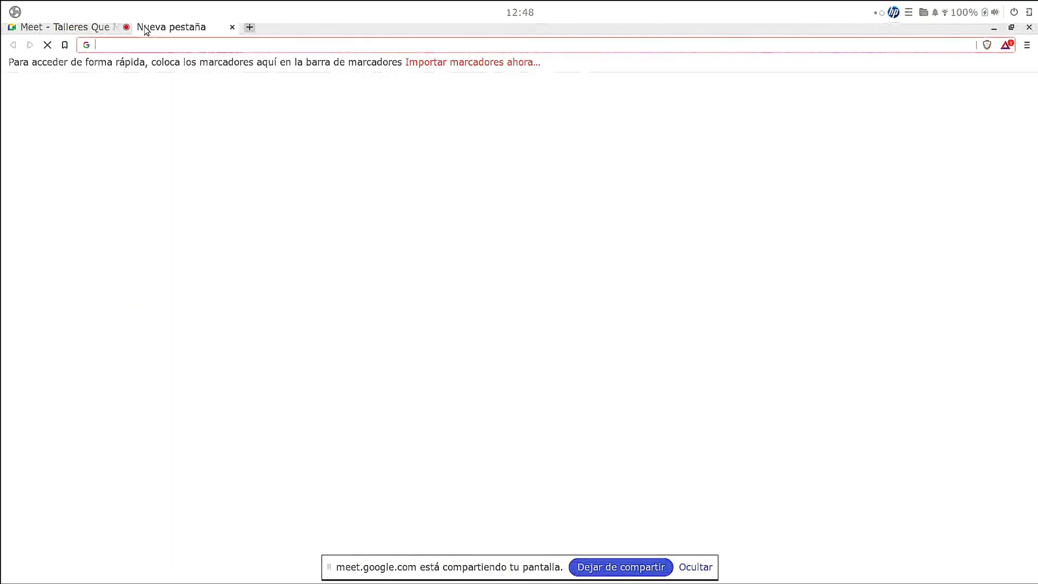
{"action": "left_click", "coordinate": [220, 47]}
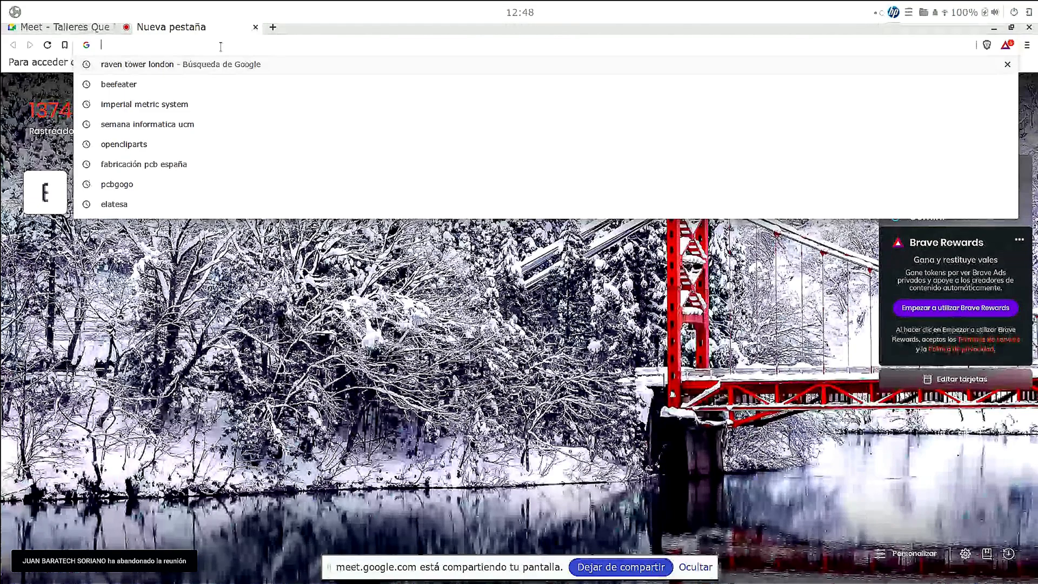
{"action": "type", "text": "j"}
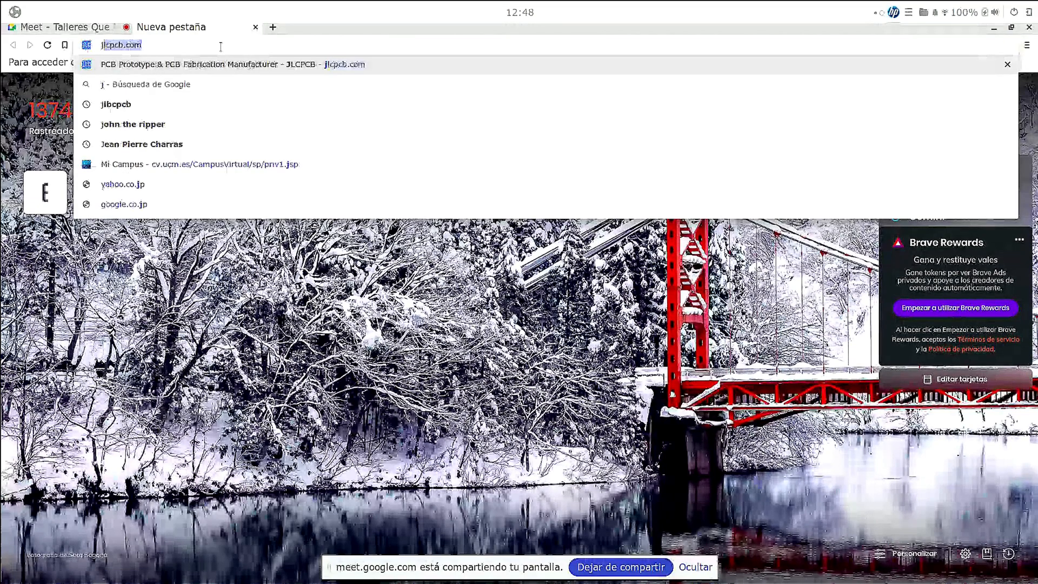
{"action": "type", "text": "lc"}
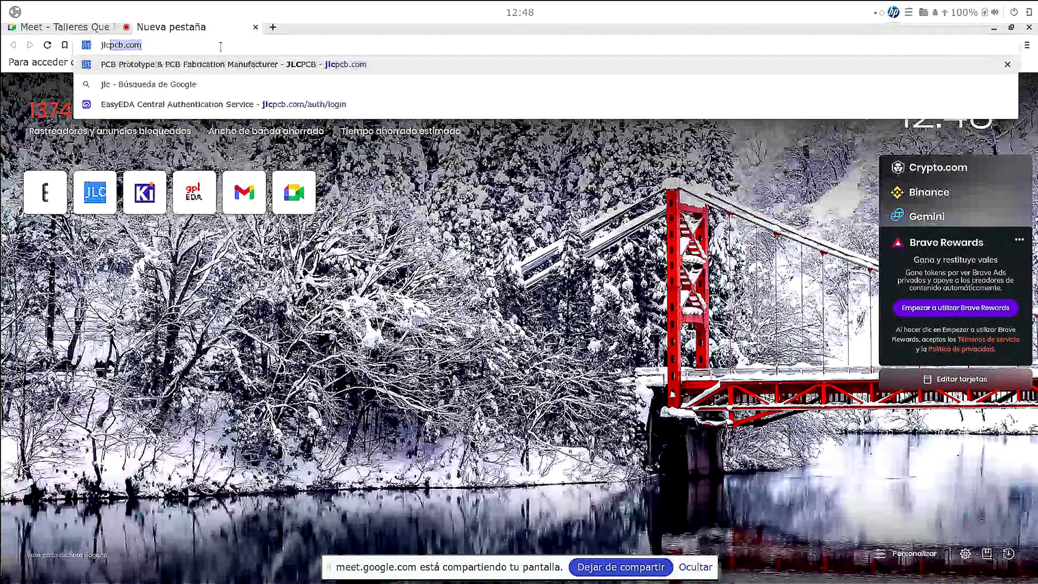
{"action": "left_click", "coordinate": [228, 68]}
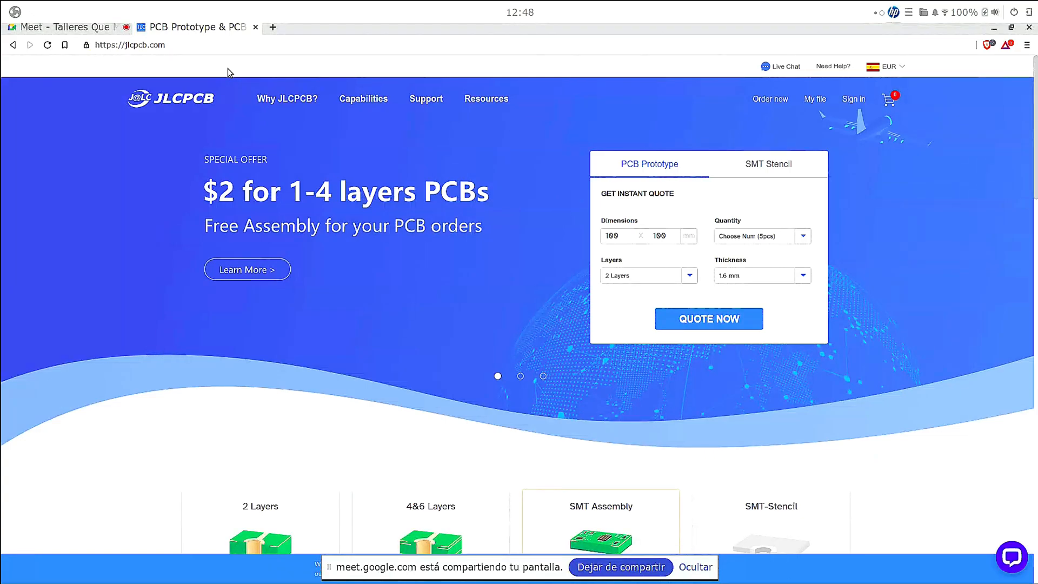
- Sign in to the JLCPCB account and open the PCB order quote page
{"action": "mouse_move", "coordinate": [426, 98]}
{"action": "mouse_move", "coordinate": [864, 113]}
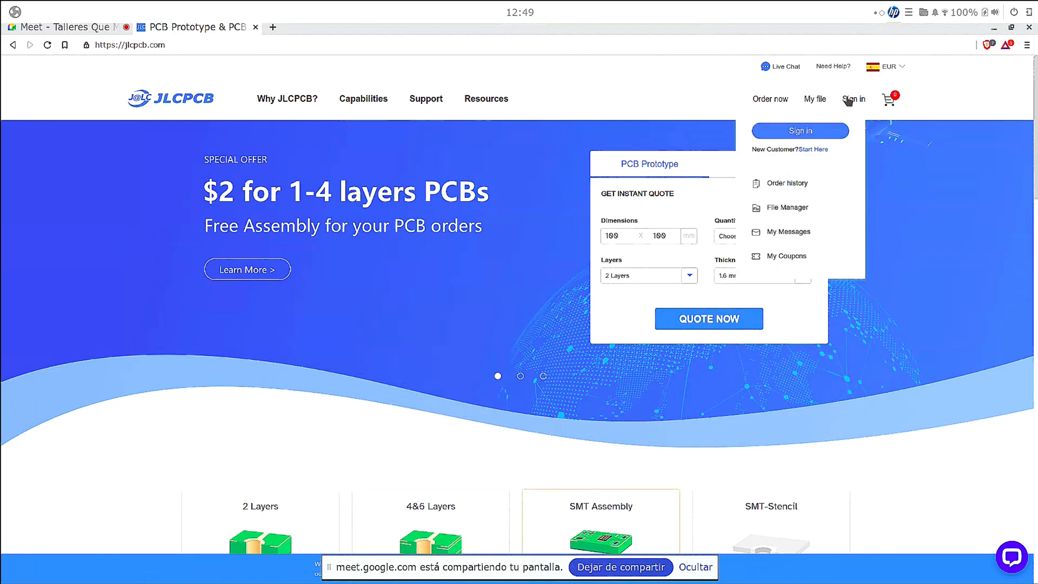
{"action": "left_click", "coordinate": [824, 132]}
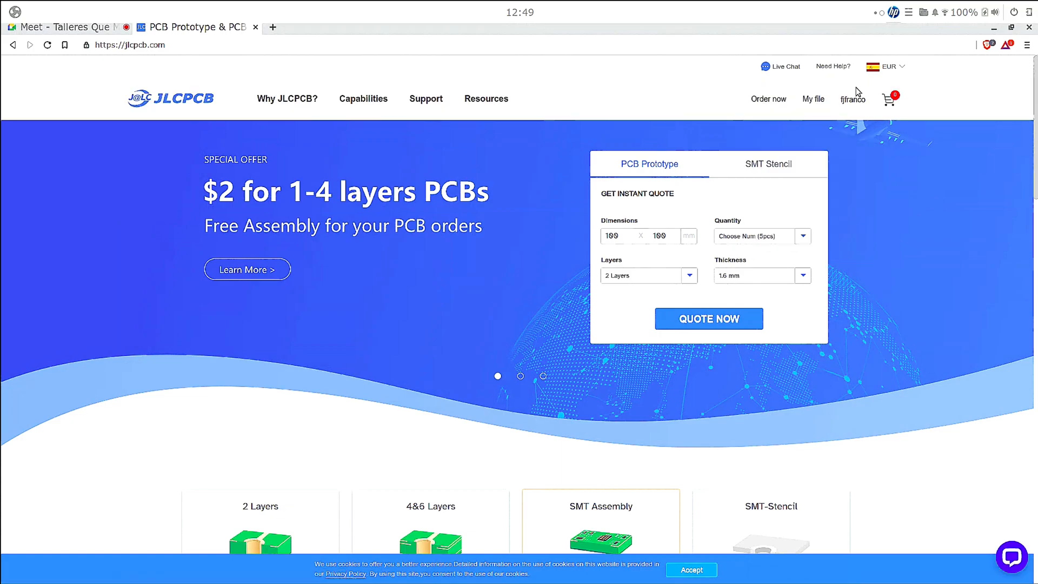
{"action": "left_click", "coordinate": [758, 99]}
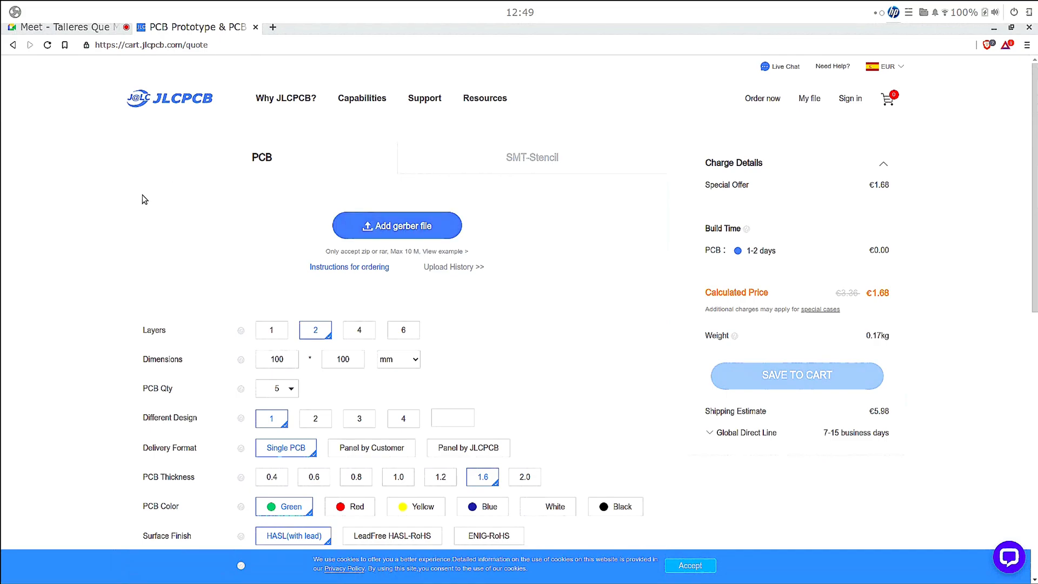
- Upload final.zip from the file manager as the order's Gerber file and dismiss the error message
{"action": "key", "text": "alt+Tab"}
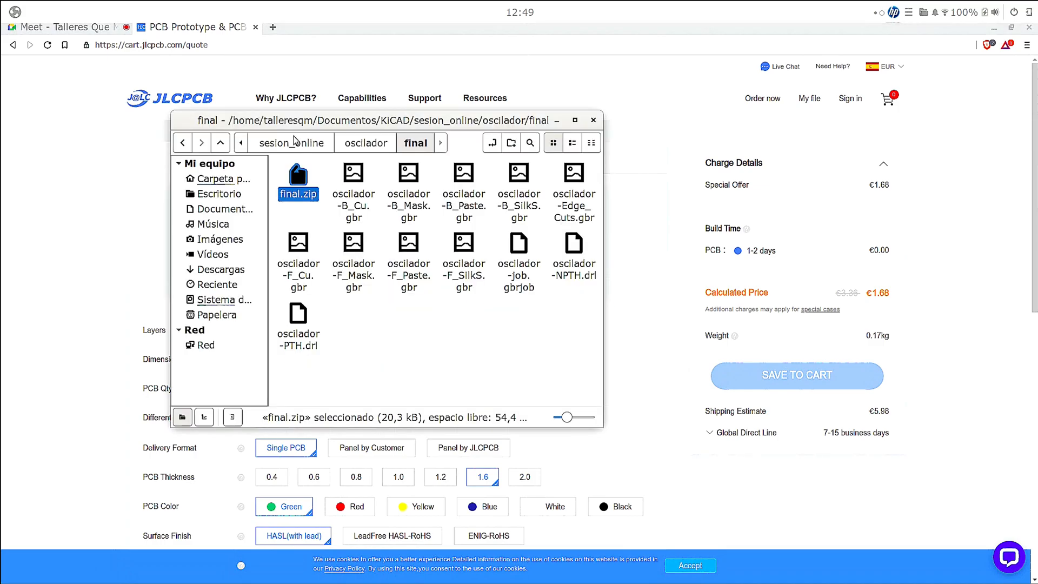
{"action": "left_click_drag", "start_coordinate": [463, 118], "coordinate": [257, 71]}
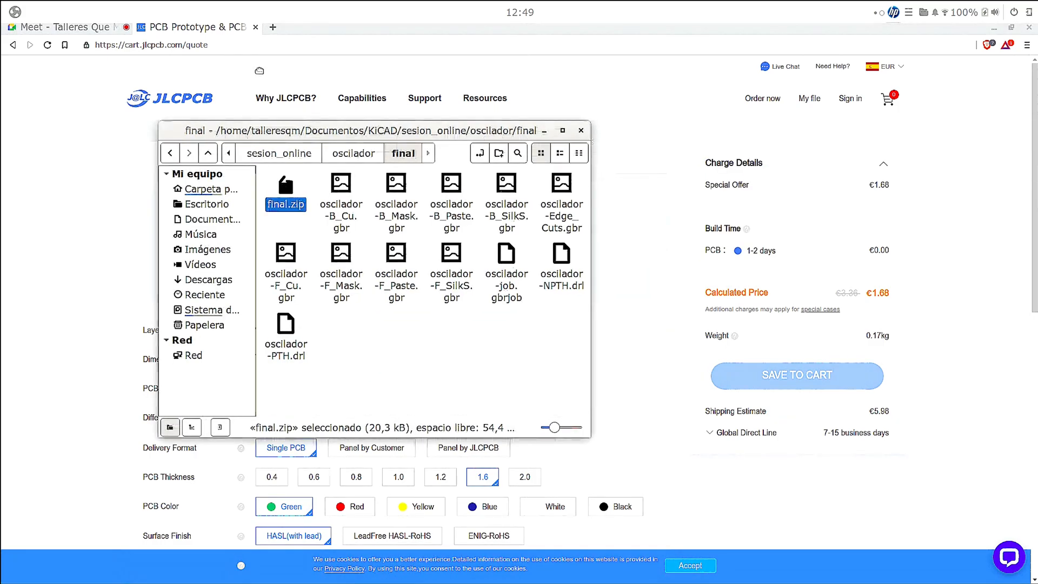
{"action": "left_click_drag", "start_coordinate": [93, 138], "coordinate": [441, 221]}
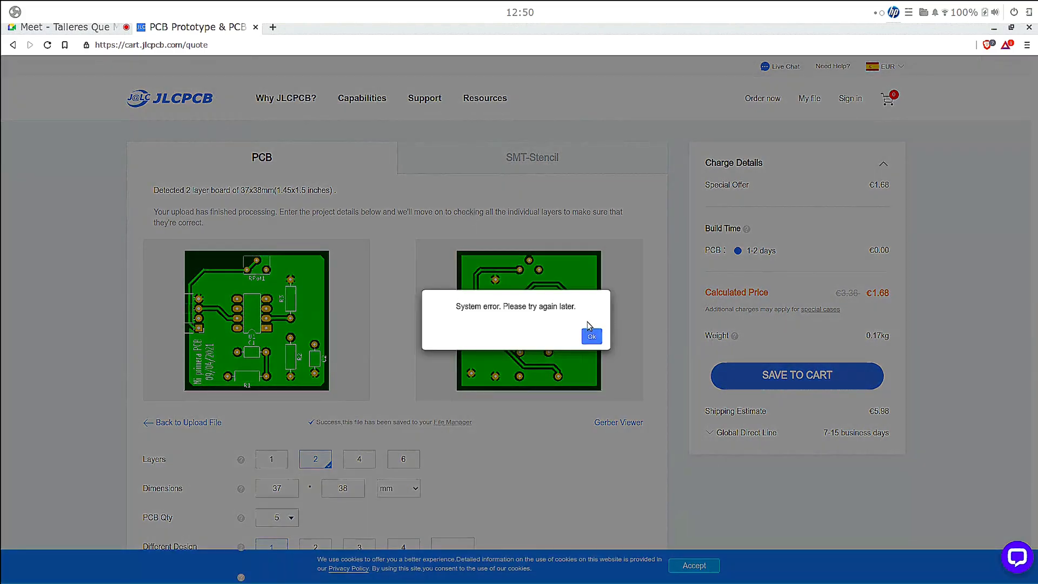
{"action": "left_click", "coordinate": [593, 336]}
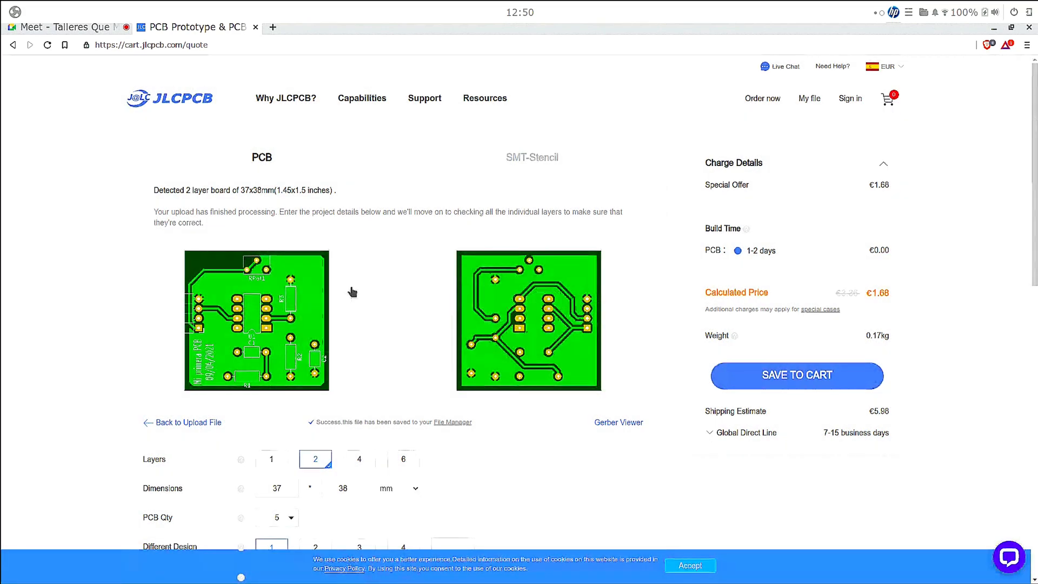
- Review the uploaded board's previews and order options, and choose 2 layers for the PCB
{"action": "scroll", "coordinate": [366, 284], "scroll_direction": "down", "scroll_amount": 2}
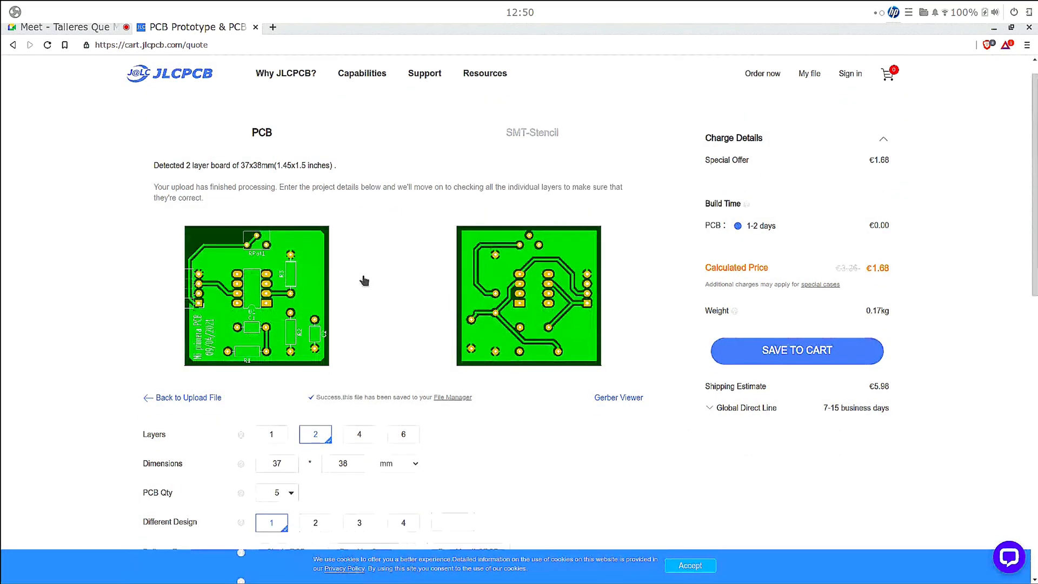
{"action": "scroll", "coordinate": [367, 283], "scroll_direction": "down", "scroll_amount": 3}
{"action": "scroll", "coordinate": [368, 284], "scroll_direction": "up", "scroll_amount": 2}
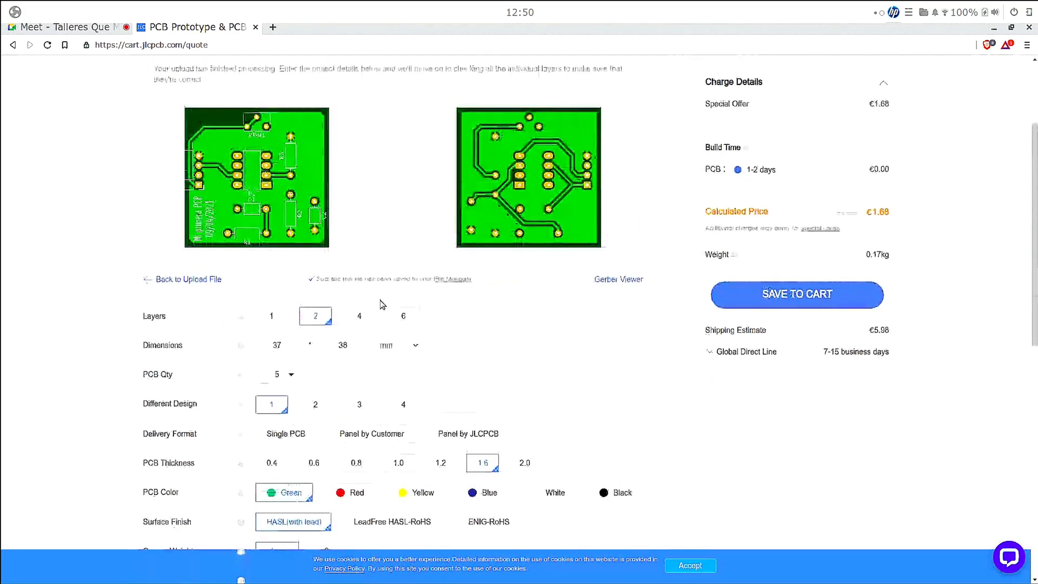
{"action": "scroll", "coordinate": [387, 284], "scroll_direction": "down", "scroll_amount": 1}
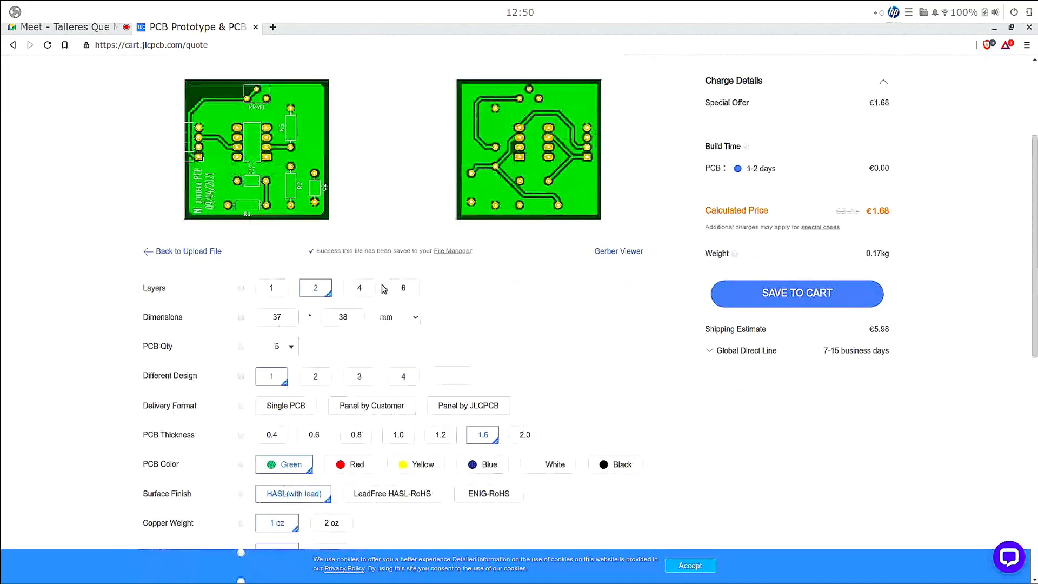
{"action": "scroll", "coordinate": [475, 311], "scroll_direction": "down", "scroll_amount": 3}
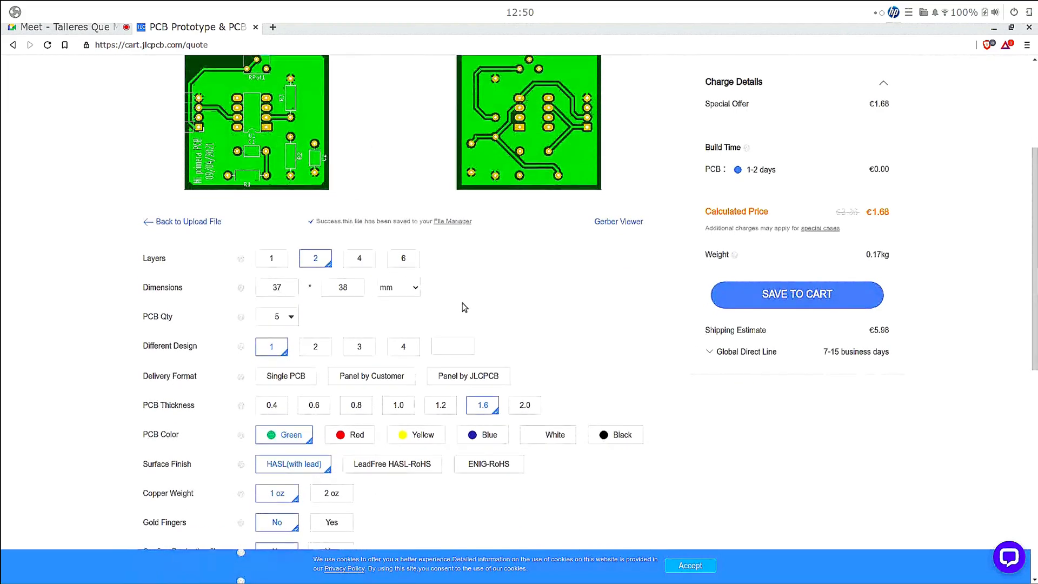
{"action": "scroll", "coordinate": [359, 275], "scroll_direction": "up", "scroll_amount": 2}
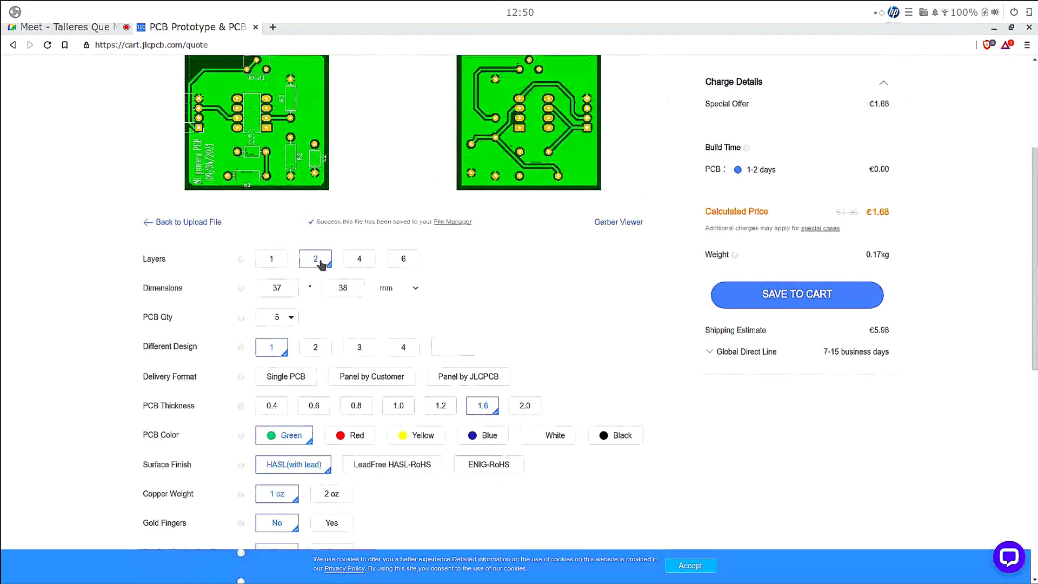
{"action": "left_click", "coordinate": [321, 263]}
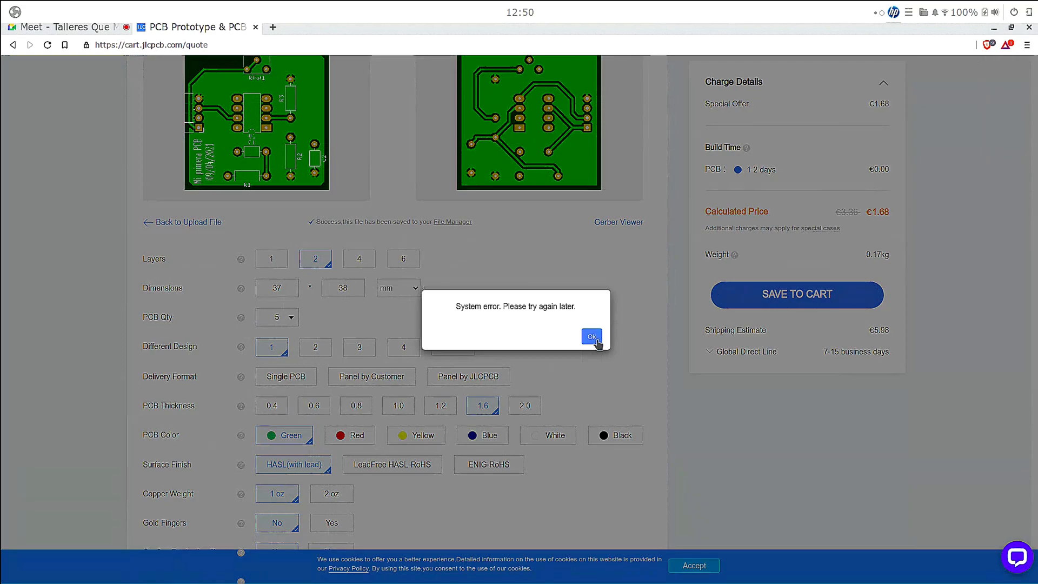
{"action": "left_click", "coordinate": [591, 335]}
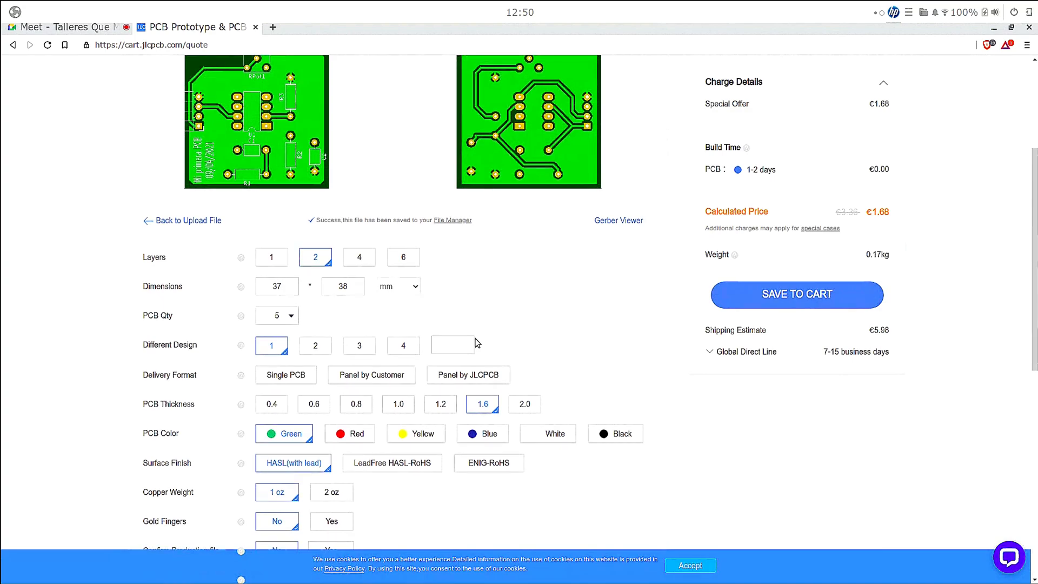
- Review the remaining fabrication options and set the surface finish to LeadFree HASL-RoHS
{"action": "scroll", "coordinate": [477, 343], "scroll_direction": "down", "scroll_amount": 2}
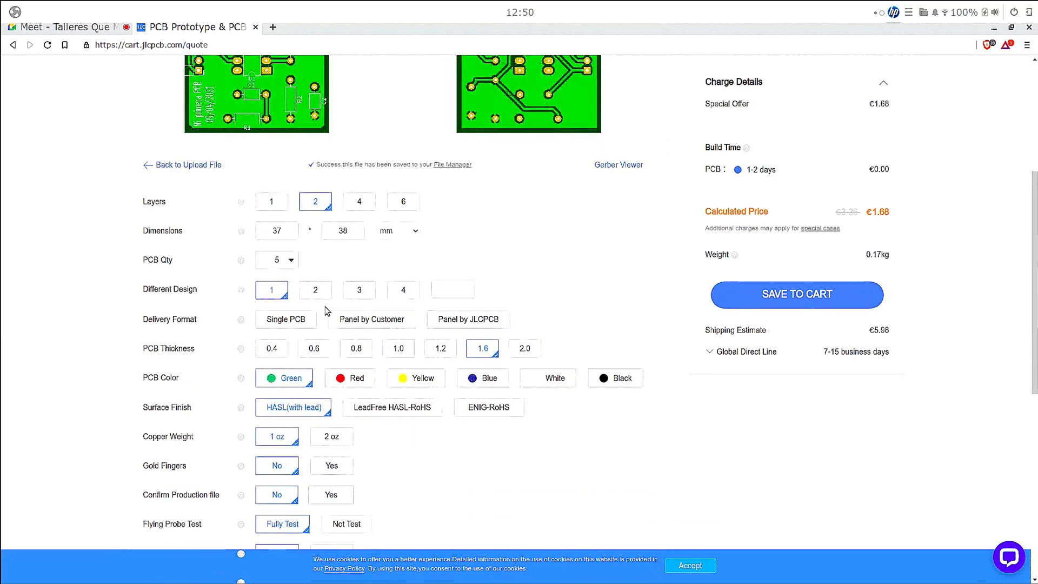
{"action": "scroll", "coordinate": [276, 289], "scroll_direction": "down", "scroll_amount": 1}
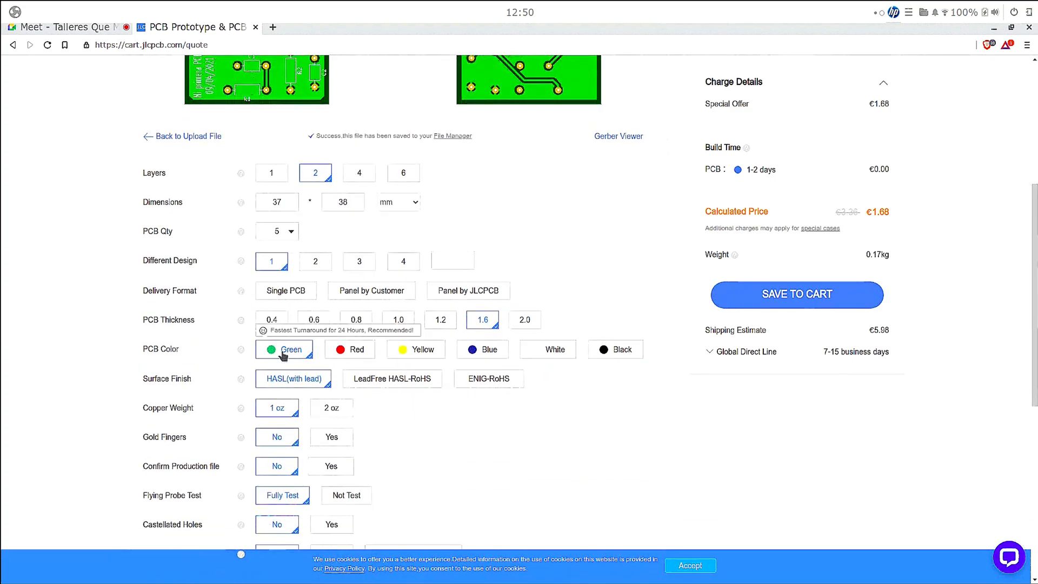
{"action": "scroll", "coordinate": [287, 346], "scroll_direction": "down", "scroll_amount": 2}
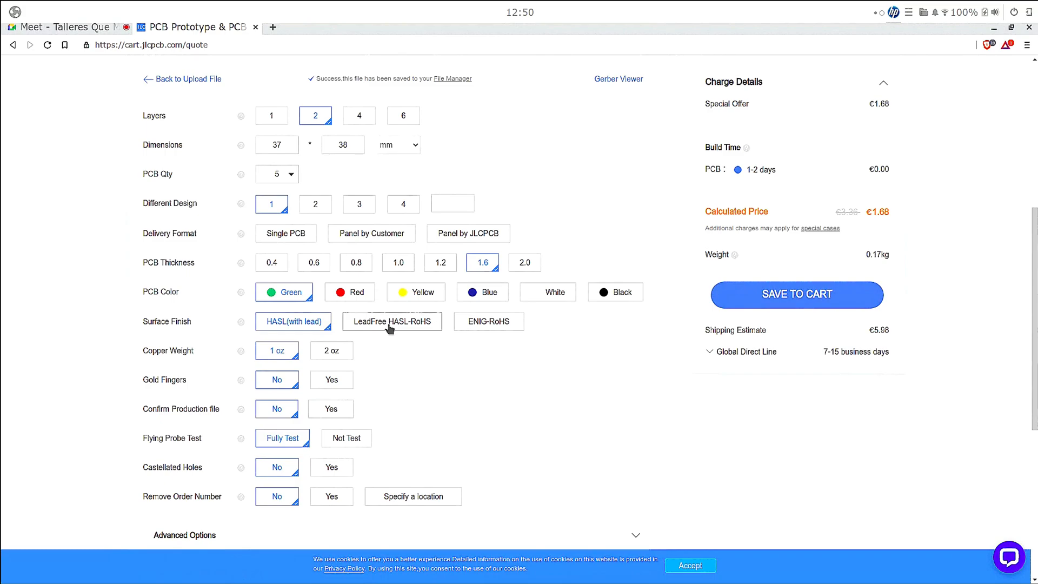
{"action": "left_click", "coordinate": [390, 325]}
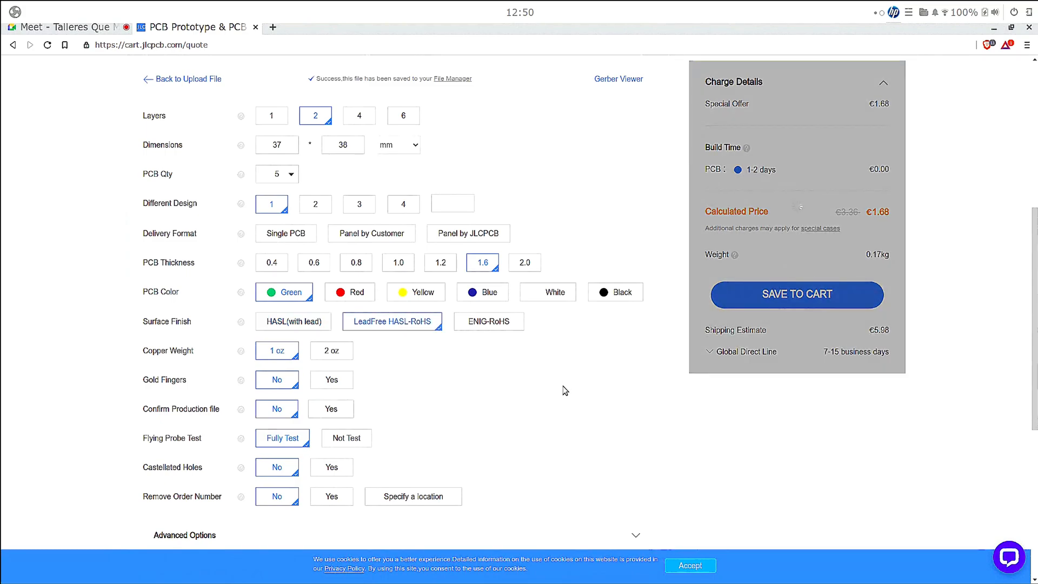
- Review the selected board options, try to save the PCB order to the cart, and dismiss the dialog
{"action": "scroll", "coordinate": [557, 393], "scroll_direction": "up", "scroll_amount": 3}
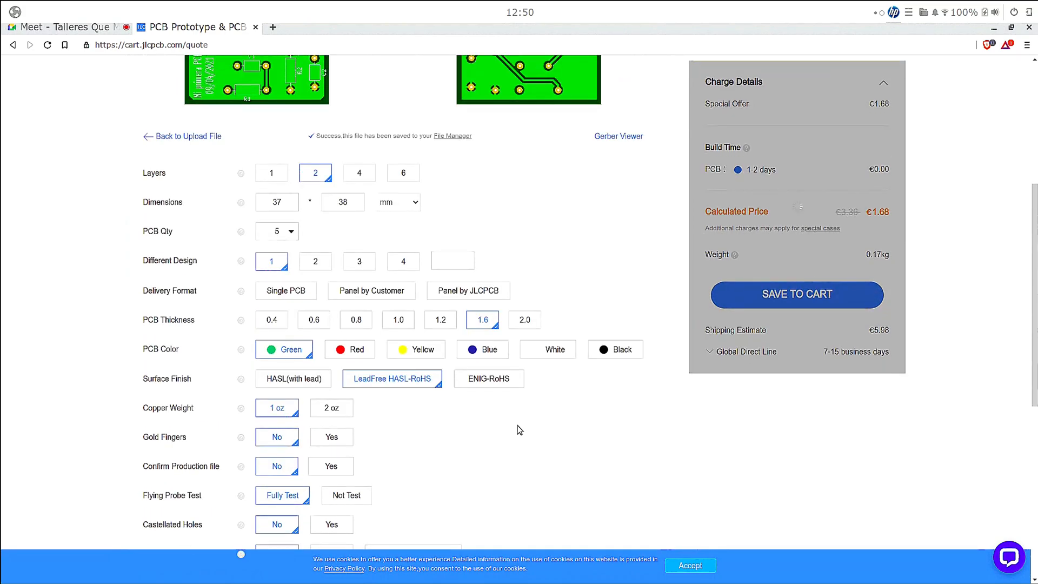
{"action": "scroll", "coordinate": [481, 422], "scroll_direction": "down", "scroll_amount": 3}
{"action": "scroll", "coordinate": [384, 376], "scroll_direction": "down", "scroll_amount": 3}
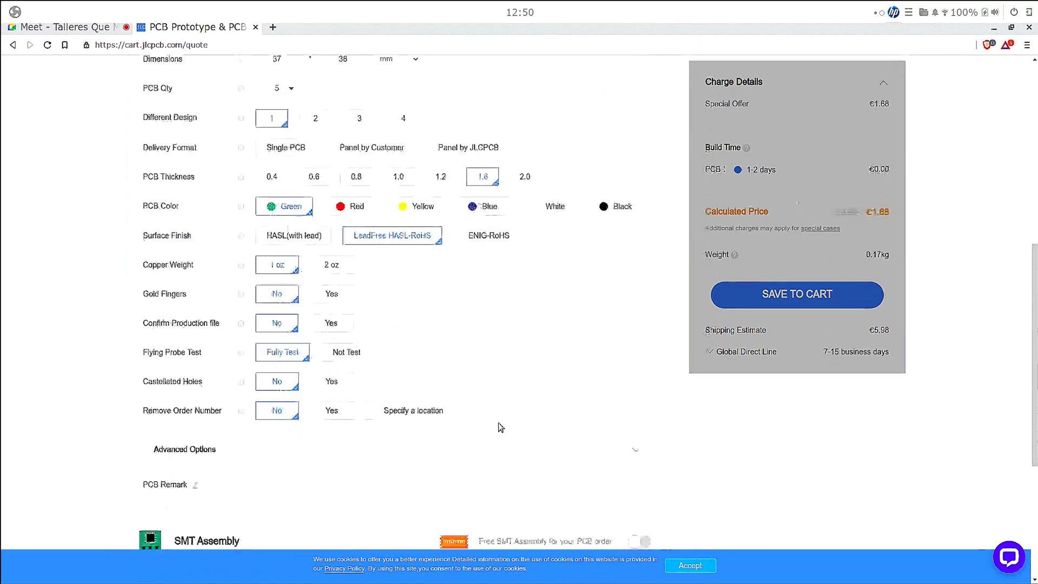
{"action": "scroll", "coordinate": [535, 411], "scroll_direction": "up", "scroll_amount": 4}
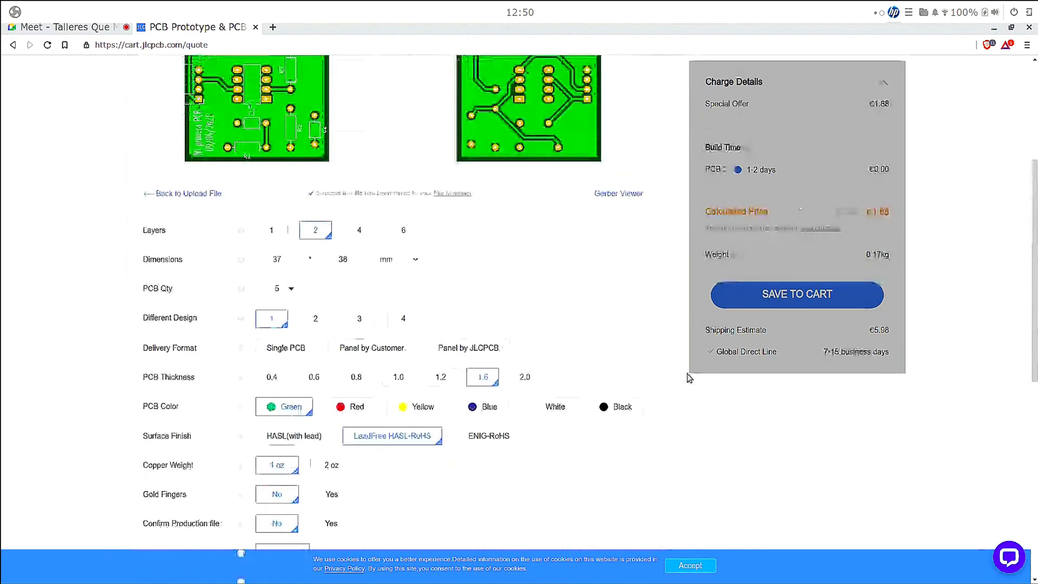
{"action": "scroll", "coordinate": [952, 293], "scroll_direction": "up", "scroll_amount": 1}
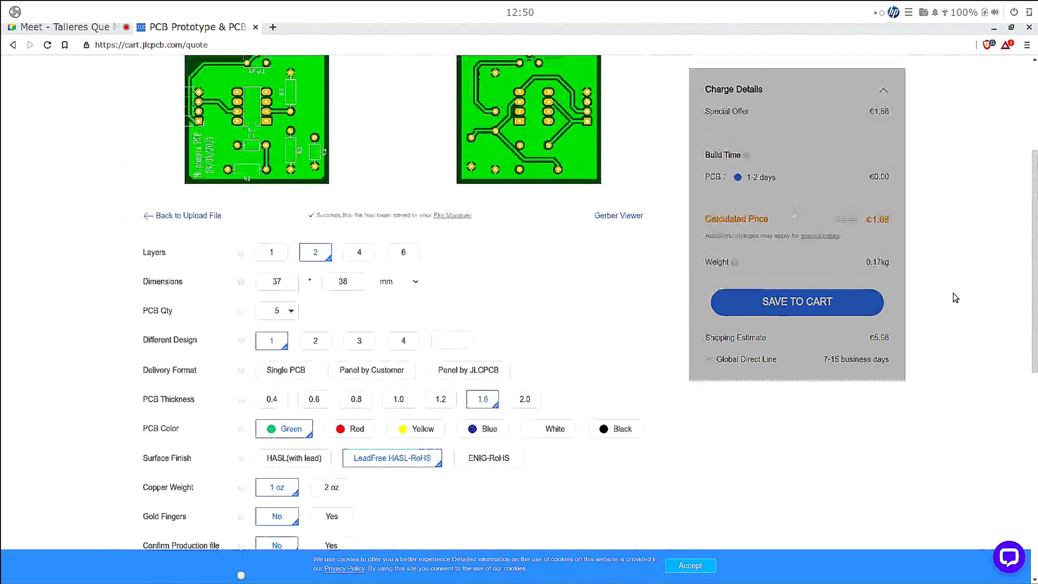
{"action": "left_click", "coordinate": [804, 287]}
{"action": "left_click", "coordinate": [591, 337]}
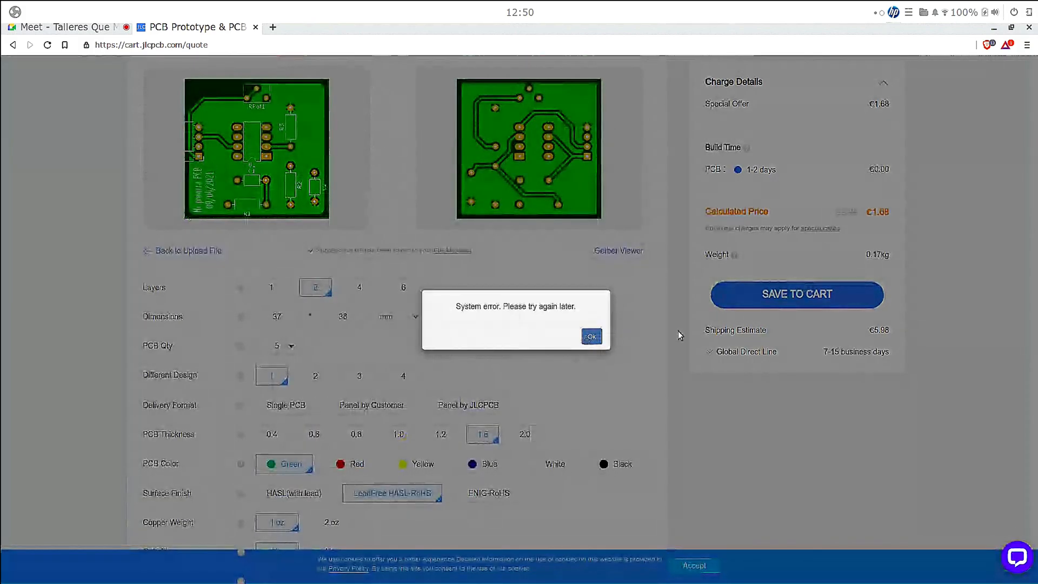
{"action": "scroll", "coordinate": [843, 345], "scroll_direction": "up", "scroll_amount": 1}
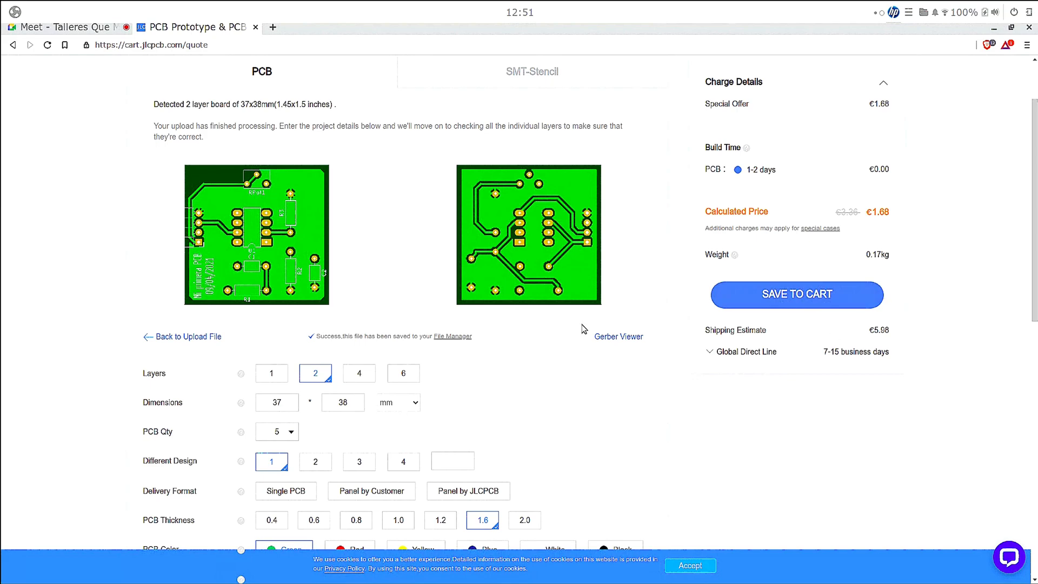
- Close the JLCPCB order page and switch to the OTEAUCM-KiCAD-20210409.odp presentation in LibreOffice Impress
{"action": "left_click", "coordinate": [256, 27]}
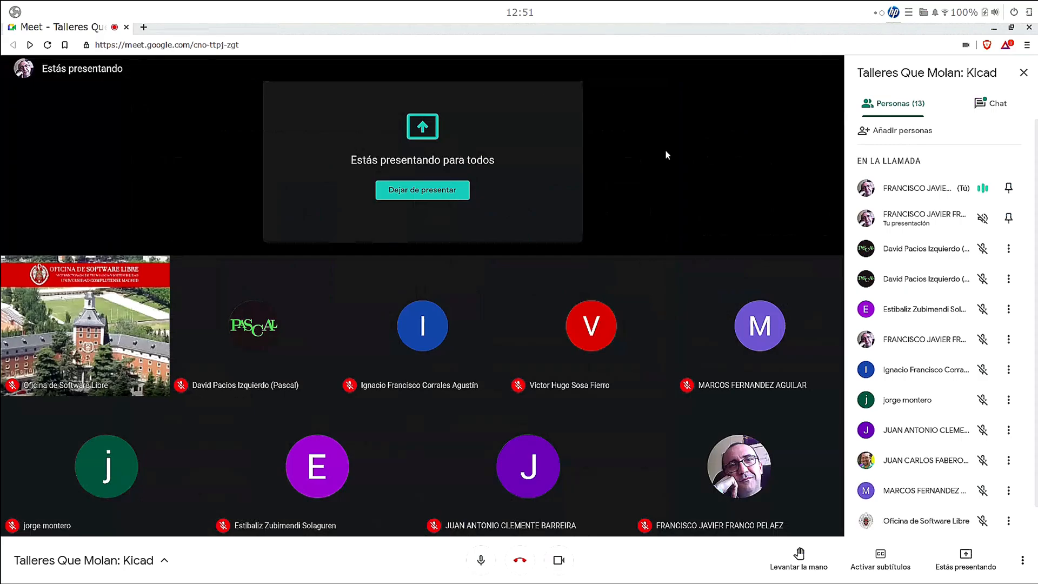
{"action": "key", "text": "Tab"}
{"action": "key", "text": "Tab"}
{"action": "key", "text": "alt+Tab"}
{"action": "key", "text": "Tab"}
{"action": "key", "text": "Tab"}
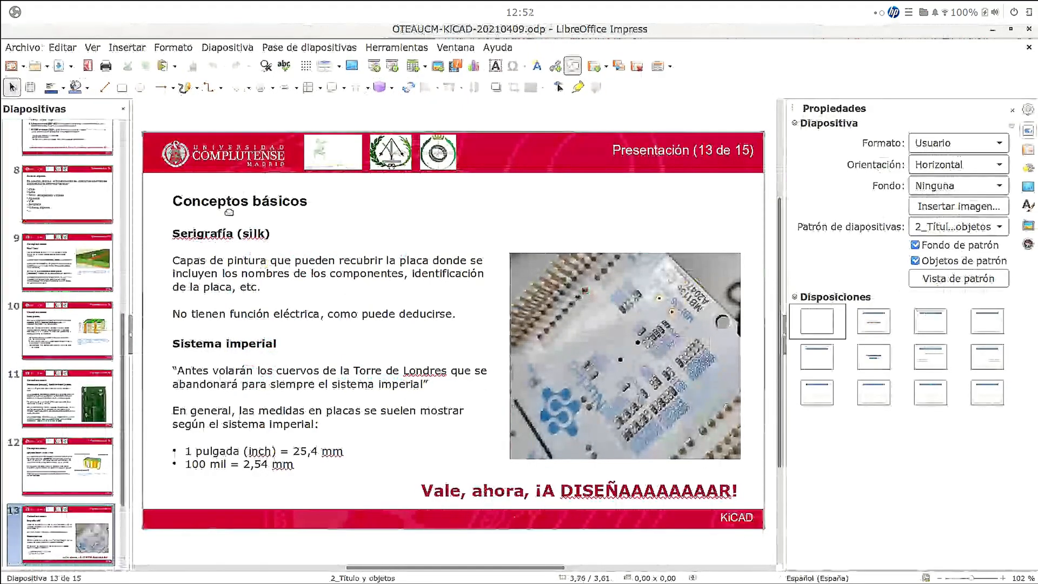
- Start the slide show from slide 14 on fabrication outputs and advance to slide 15 on PCB manufacturers
{"action": "scroll", "coordinate": [77, 472], "scroll_direction": "down", "scroll_amount": 1}
{"action": "key", "text": "Down"}
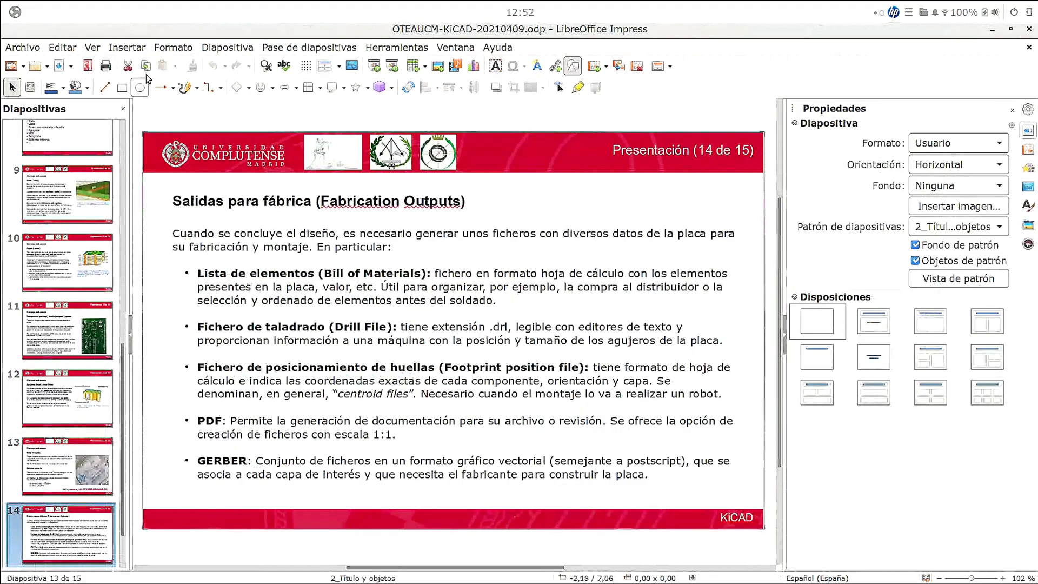
{"action": "left_click", "coordinate": [301, 49]}
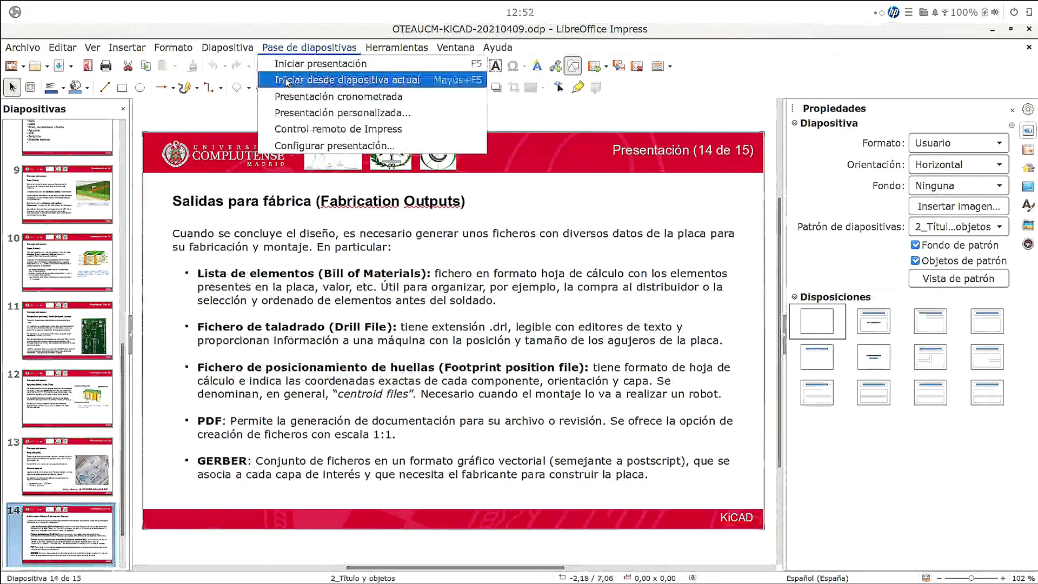
{"action": "left_click", "coordinate": [374, 79]}
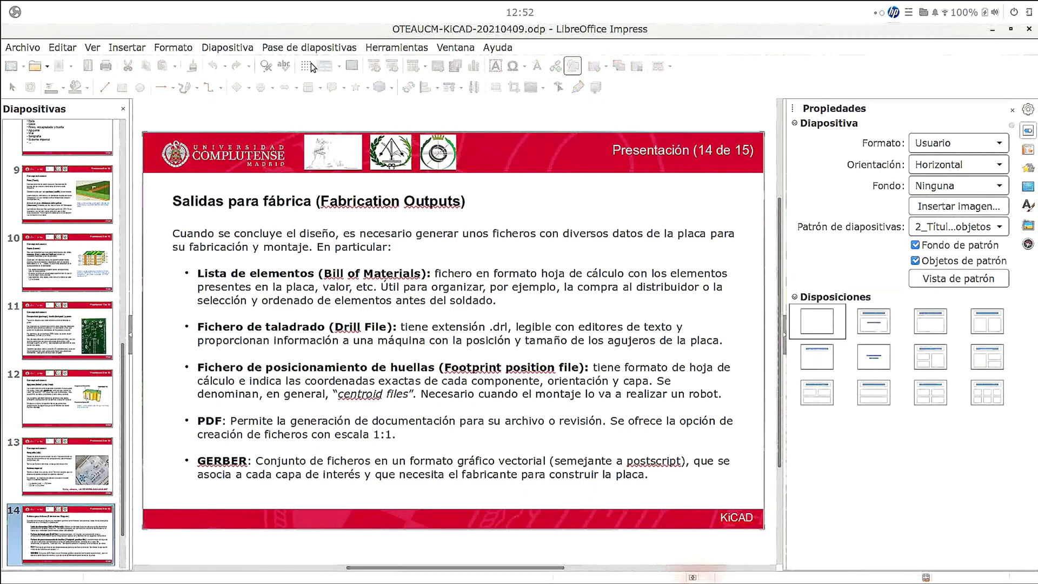
{"action": "key", "text": "alt+Tab"}
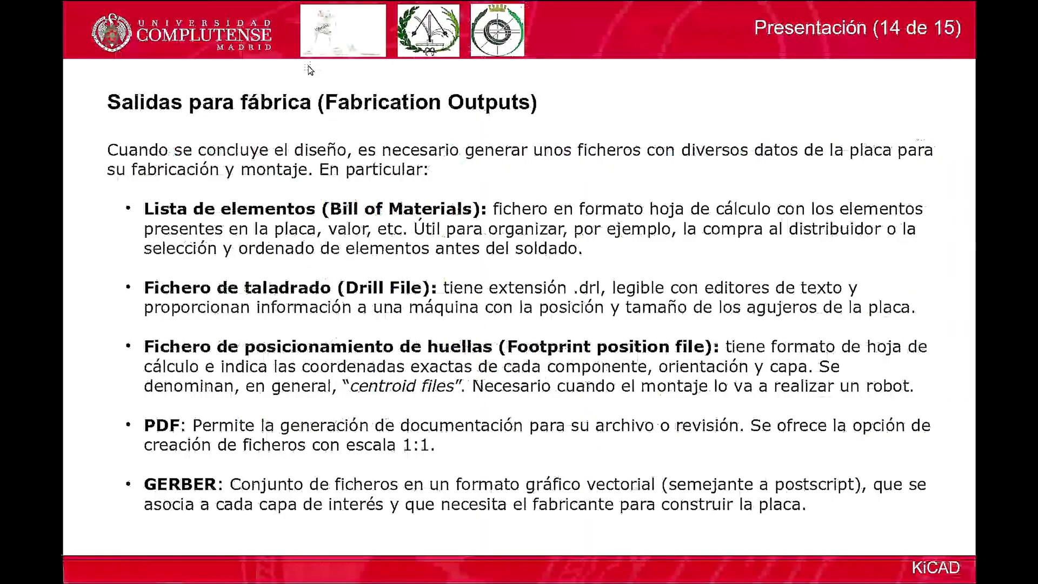
{"action": "key", "text": "Right"}
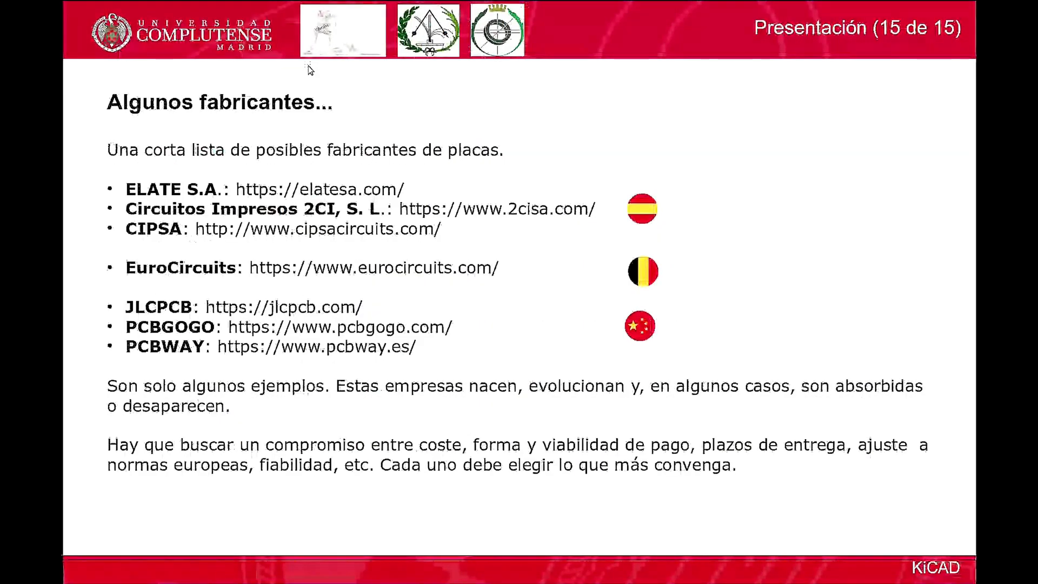